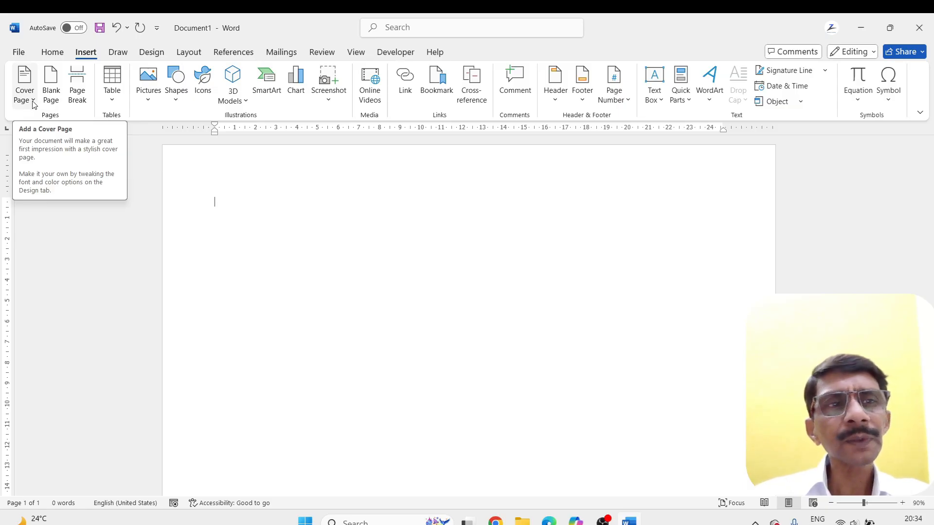
Insert the Insight 1 cover page from the additional Office.com designs
{"action": "left_click", "coordinate": [34, 101]}
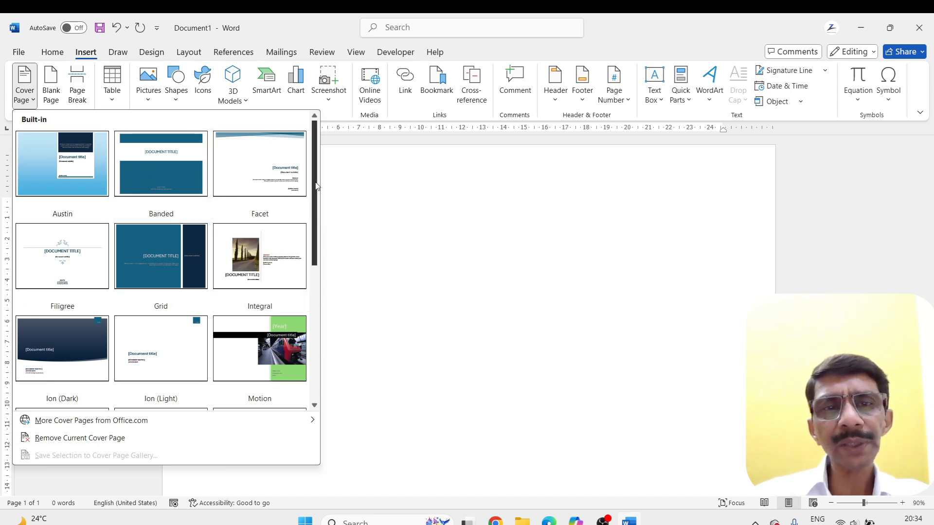
{"action": "scroll", "coordinate": [316, 185], "scroll_direction": "down", "scroll_amount": 5}
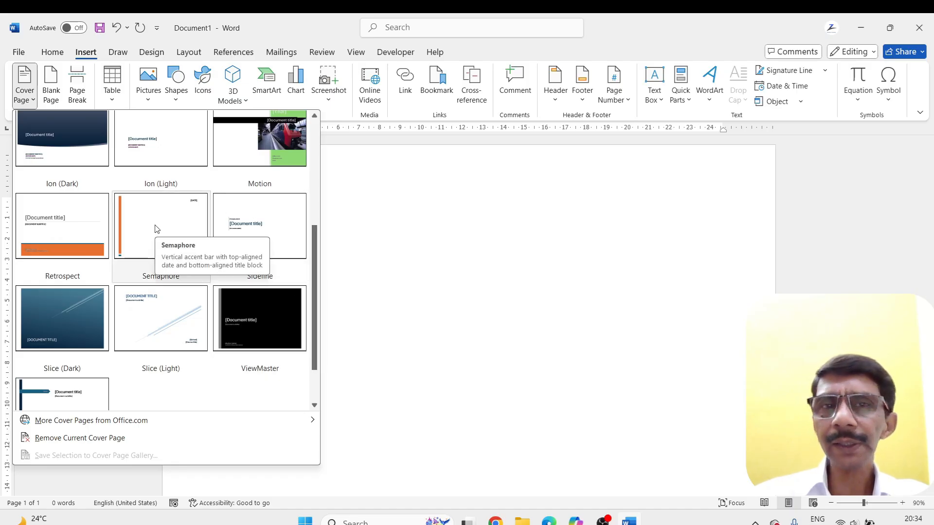
{"action": "scroll", "coordinate": [224, 282], "scroll_direction": "down", "scroll_amount": 1}
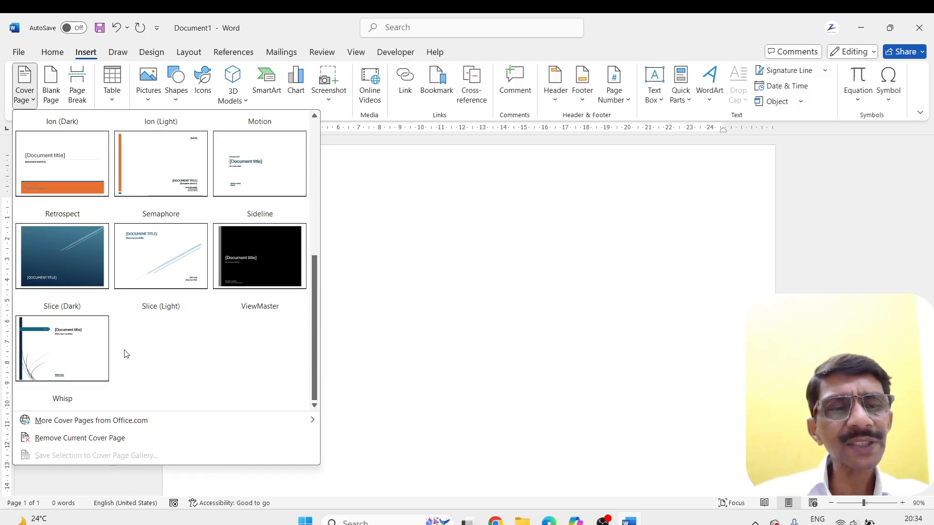
{"action": "mouse_move", "coordinate": [60, 425]}
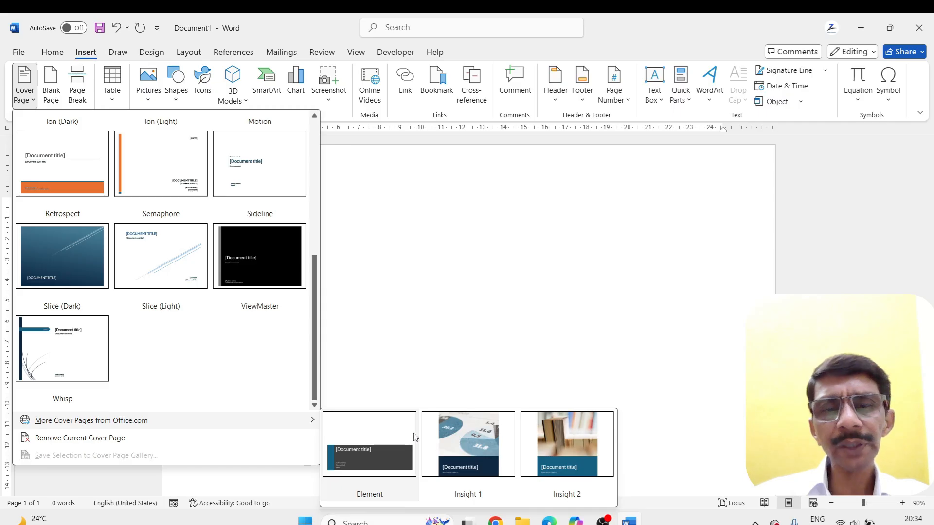
{"action": "left_click", "coordinate": [473, 446]}
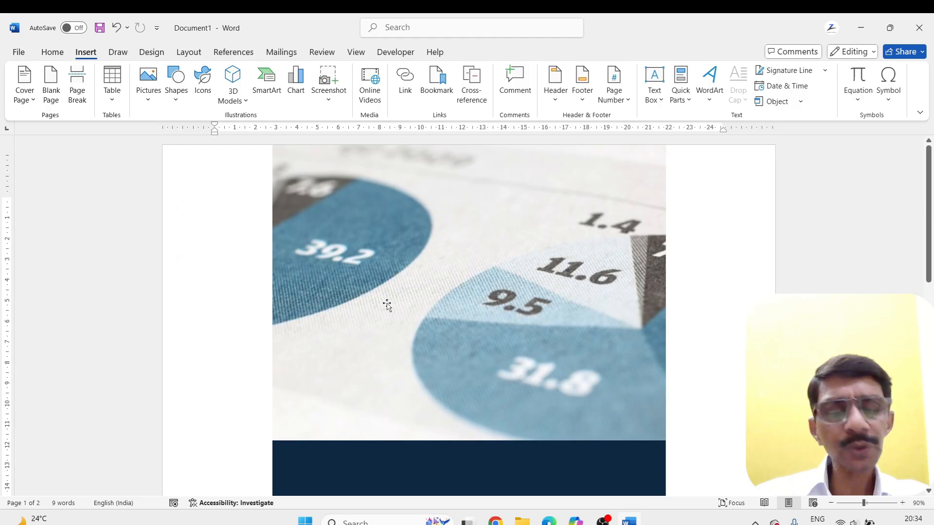
Replace the cover page's document title placeholder with OPERATING SYSTEM
{"action": "scroll", "coordinate": [387, 304], "scroll_direction": "down", "scroll_amount": 2, "text": "ctrl"}
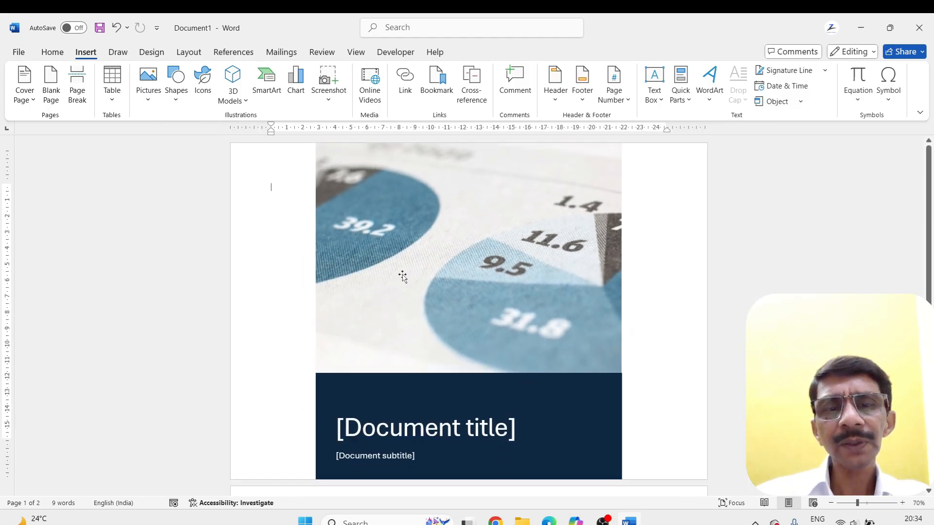
{"action": "scroll", "coordinate": [379, 290], "scroll_direction": "down", "scroll_amount": 2}
{"action": "left_click", "coordinate": [352, 374]}
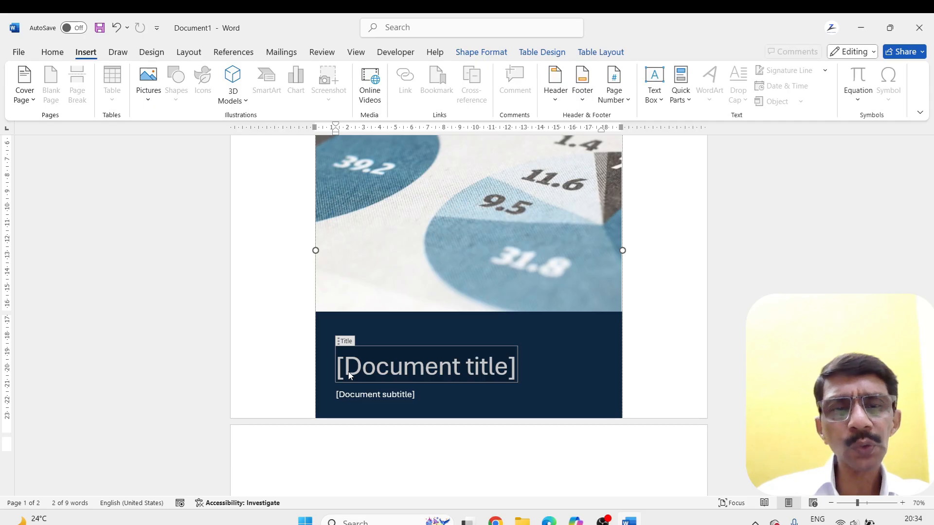
{"action": "type", "text": "OP"}
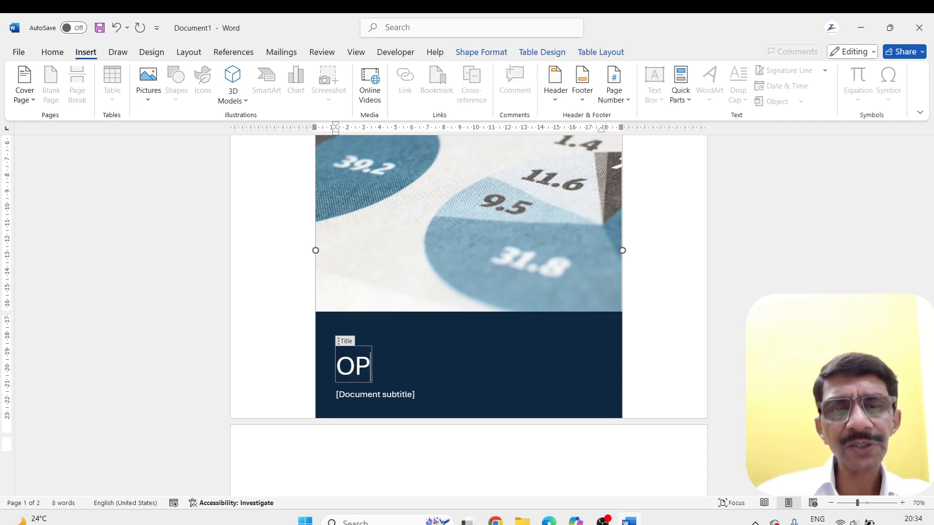
{"action": "type", "text": "ERATI"}
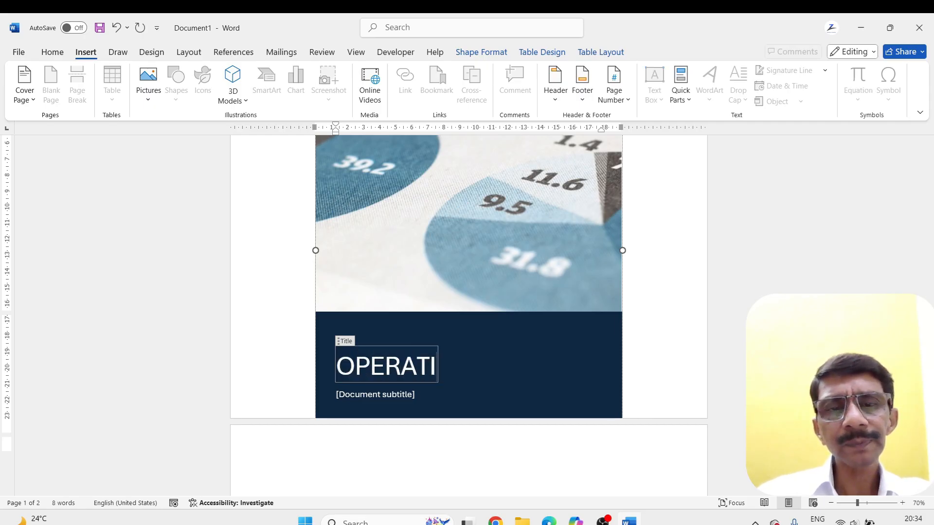
{"action": "type", "text": "NG SYSTEM"}
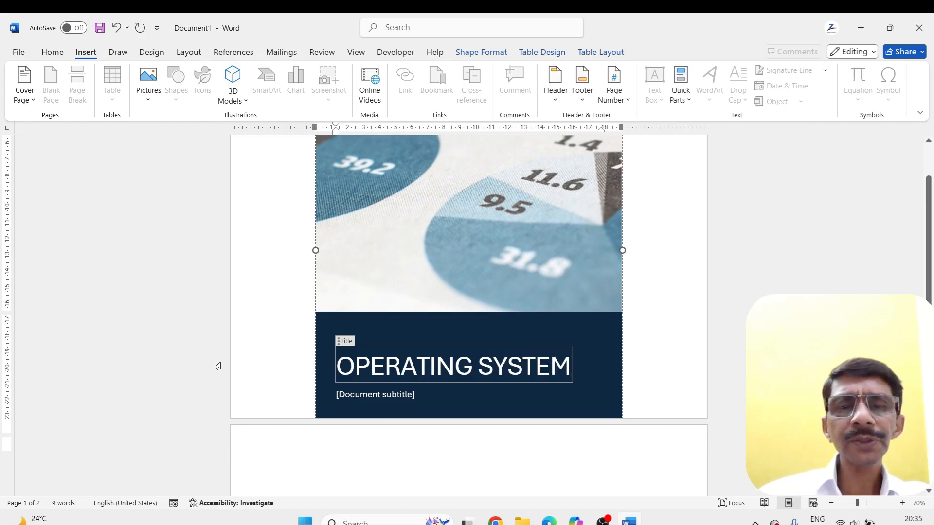
Remove the document subtitle placeholder below the cover page title and select the cover picture
{"action": "left_click", "coordinate": [381, 393]}
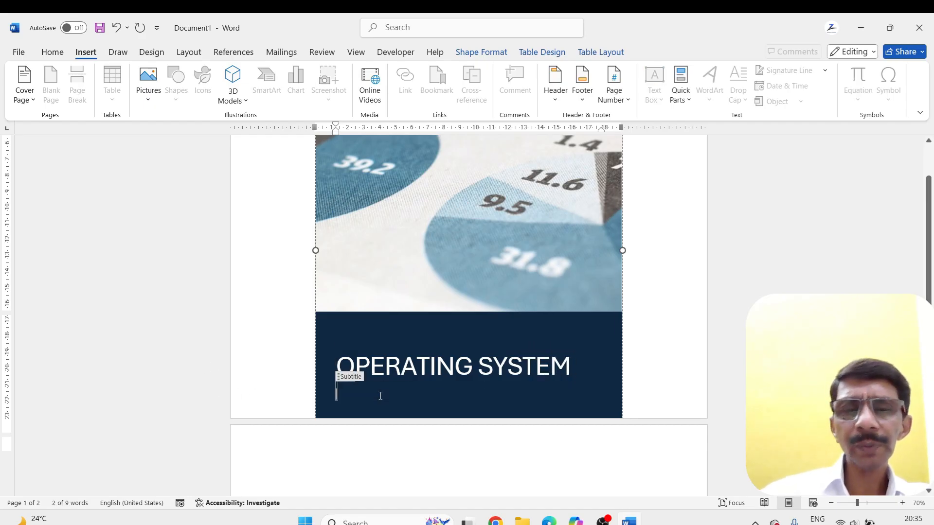
{"action": "key", "text": "BackSpace"}
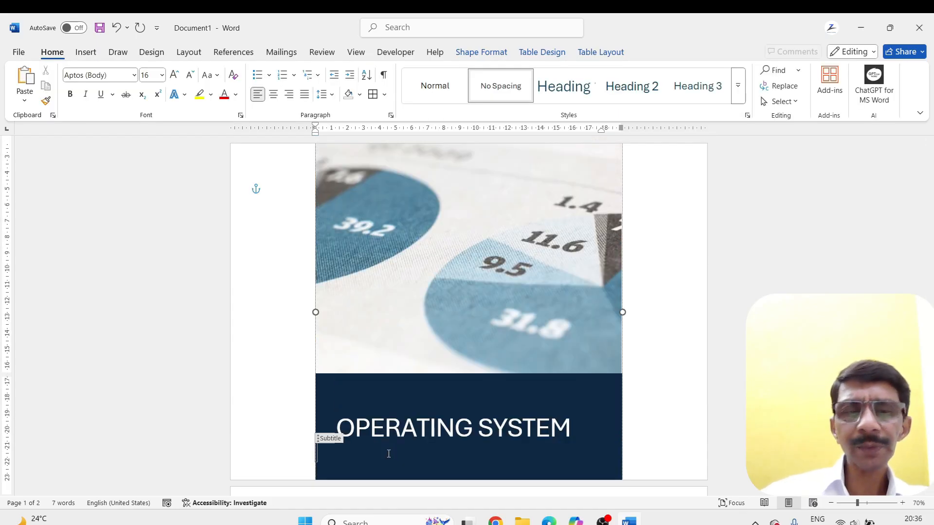
{"action": "key", "text": "BackSpace"}
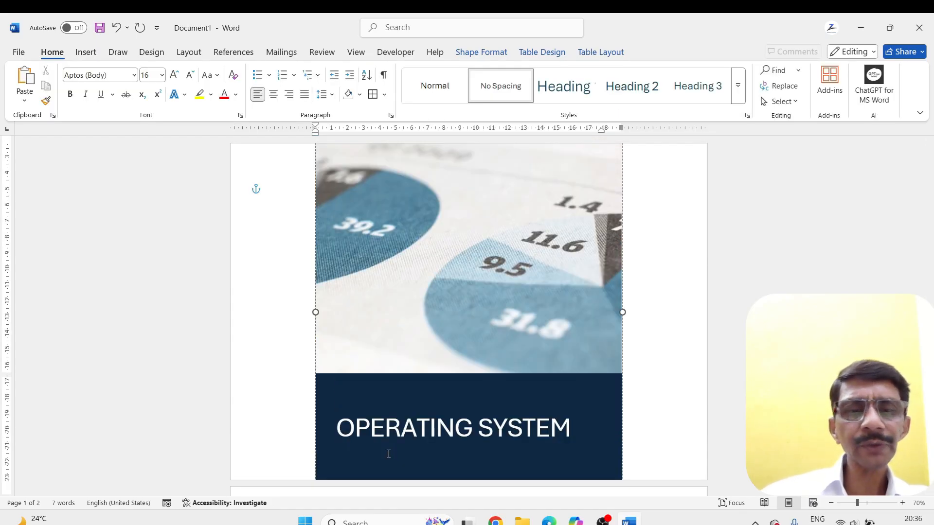
{"action": "left_click", "coordinate": [451, 371]}
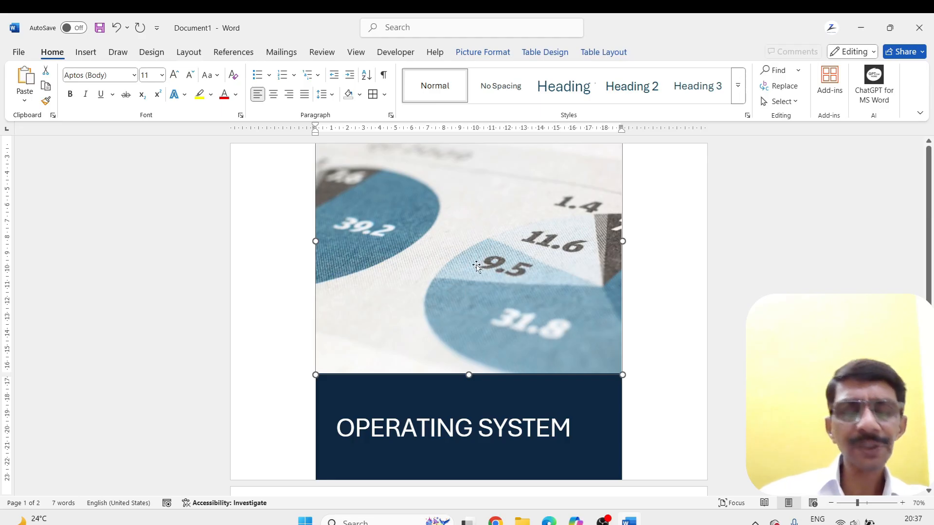
Check the cover page in the print preview and change the page orientation to Portrait
{"action": "key", "text": "ctrl+p"}
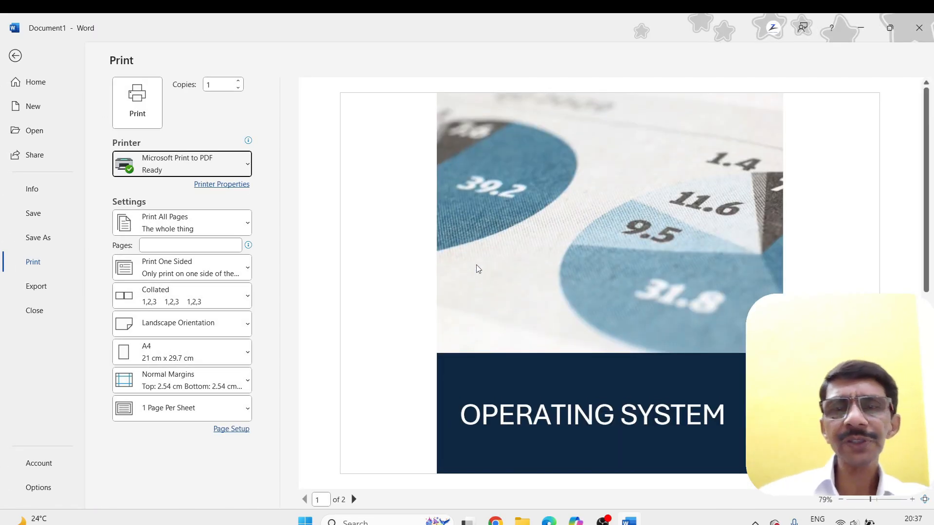
{"action": "key", "text": "Escape"}
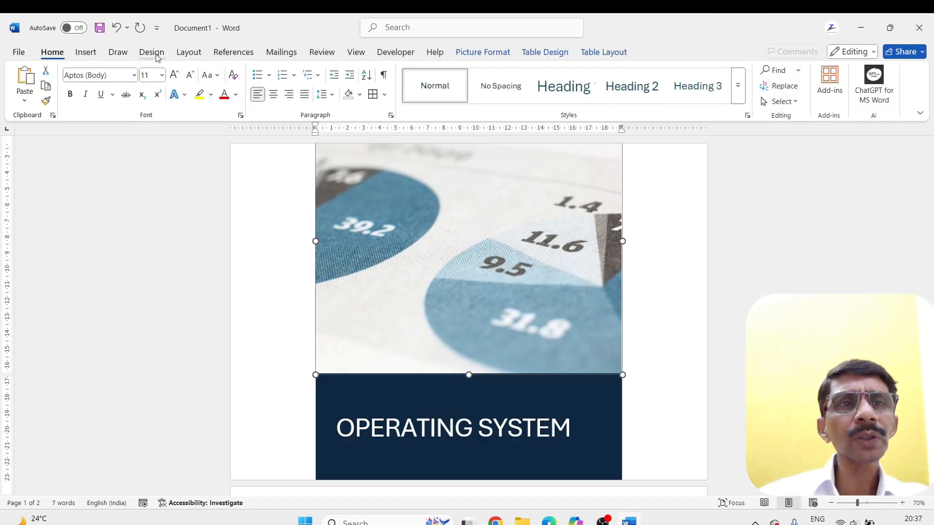
{"action": "left_click", "coordinate": [189, 53]}
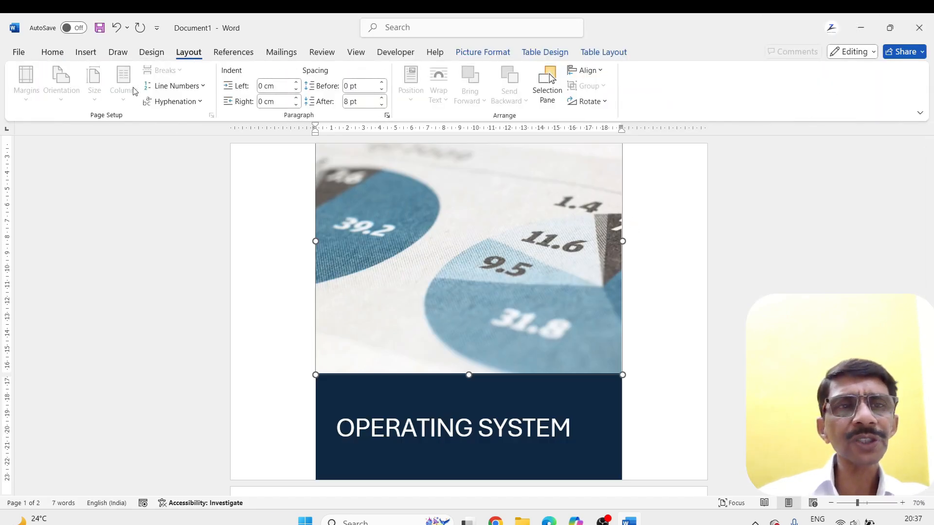
{"action": "left_click", "coordinate": [292, 212]}
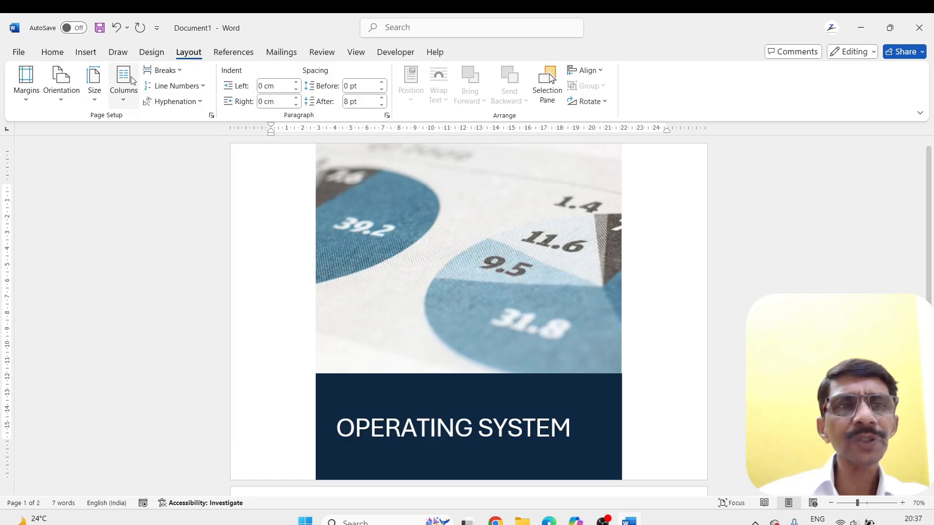
{"action": "left_click", "coordinate": [68, 101]}
{"action": "left_click", "coordinate": [73, 125]}
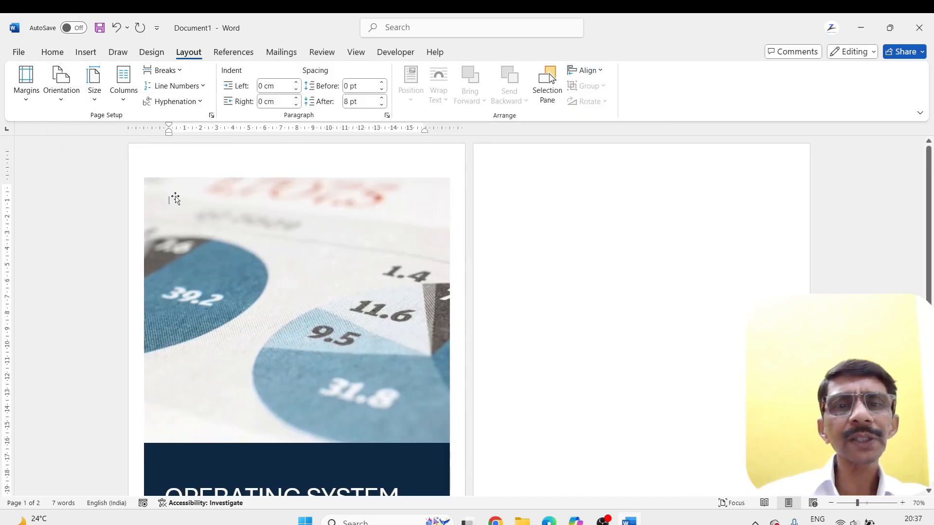
Examine the portrait cover page in the document and in the print preview
{"action": "scroll", "coordinate": [330, 291], "scroll_direction": "down", "scroll_amount": 2}
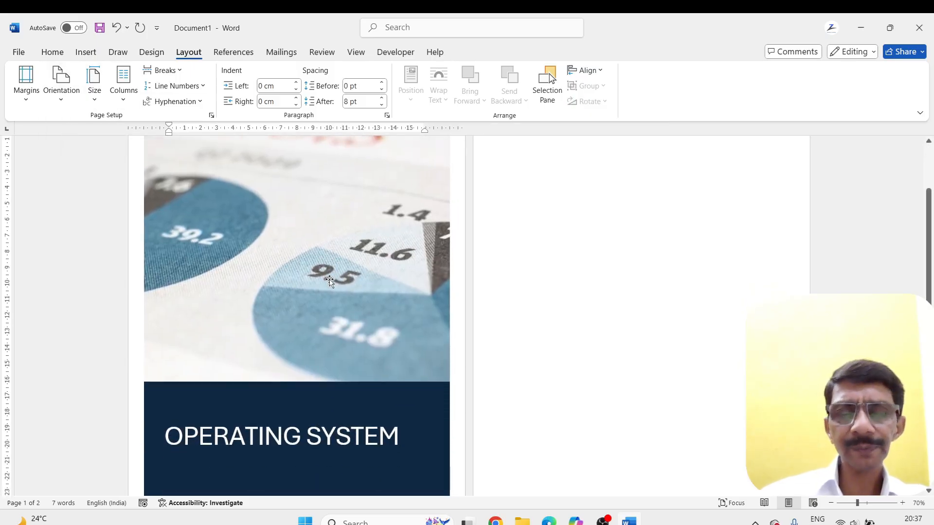
{"action": "key", "text": "ctrl+p"}
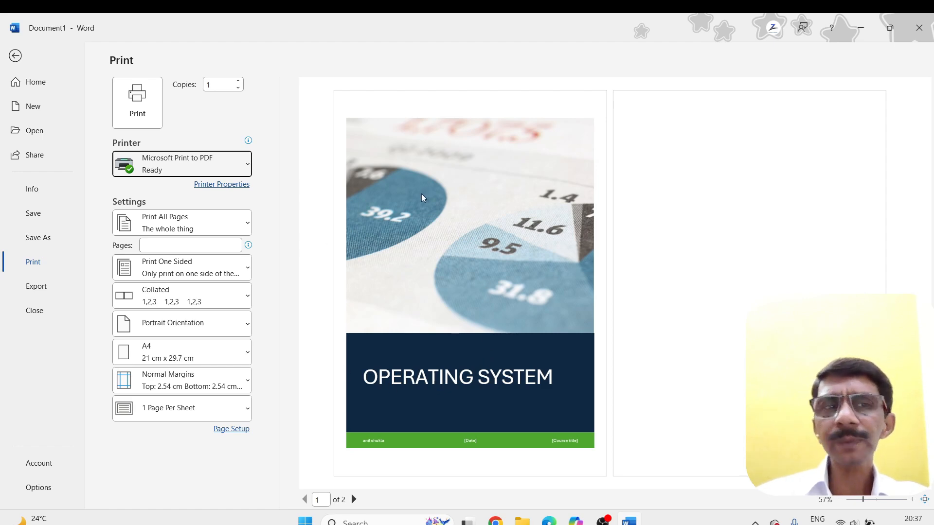
{"action": "key", "text": "Escape"}
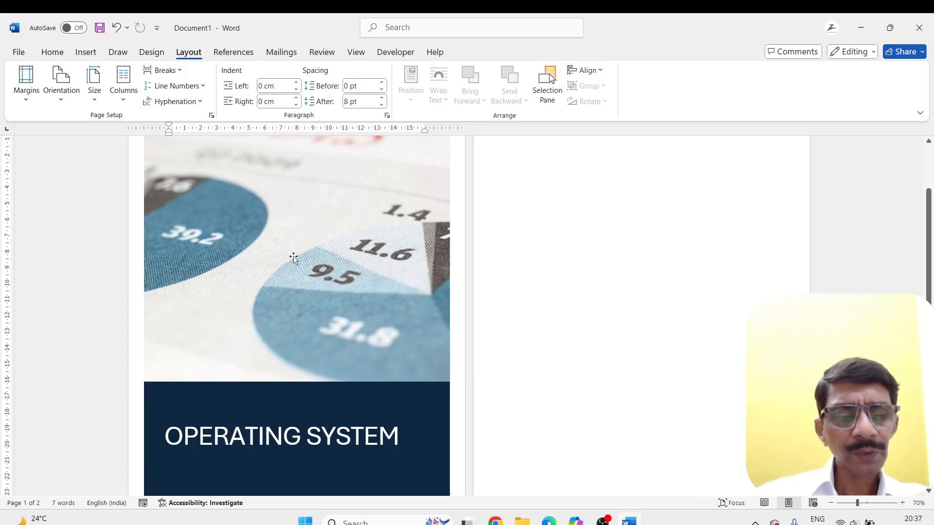
Replace the entire document content with sample paragraphs generated by =RAND()
{"action": "key", "text": "ctrl+a"}
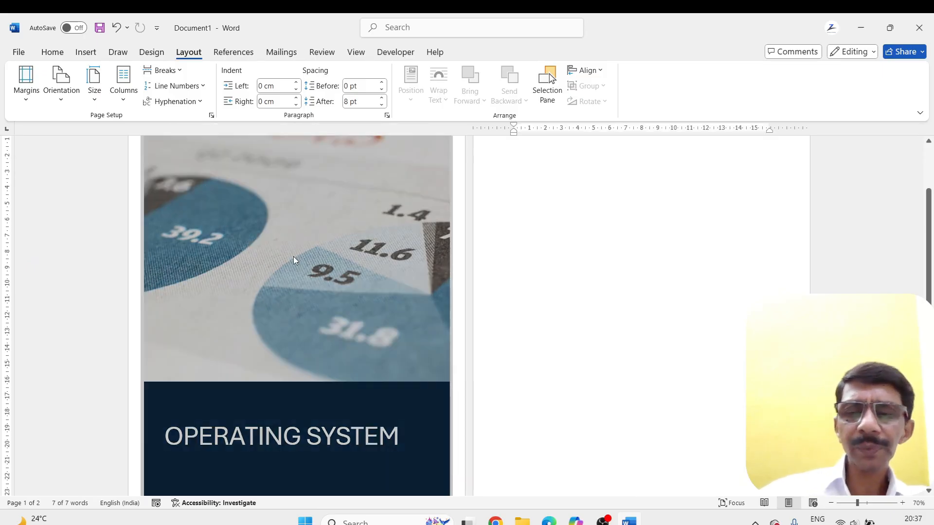
{"action": "key", "text": "Delete"}
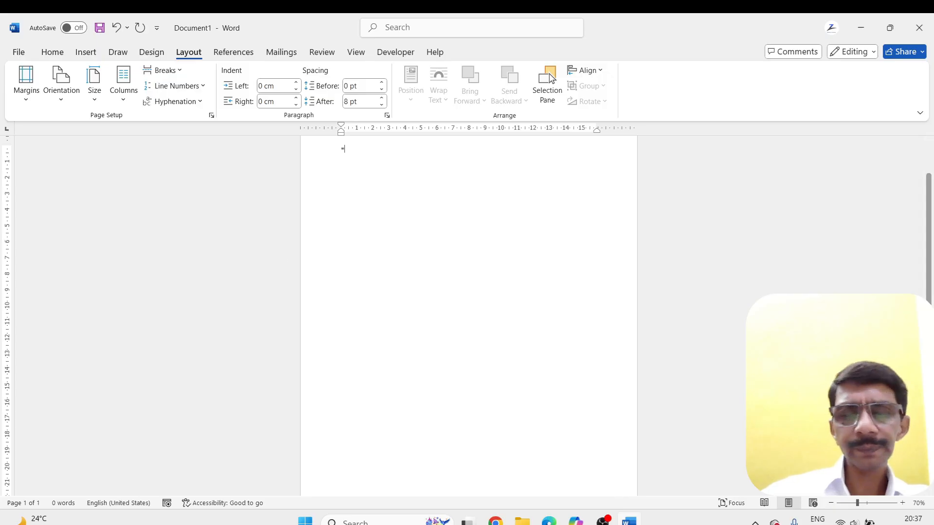
{"action": "type", "text": "=RAND"}
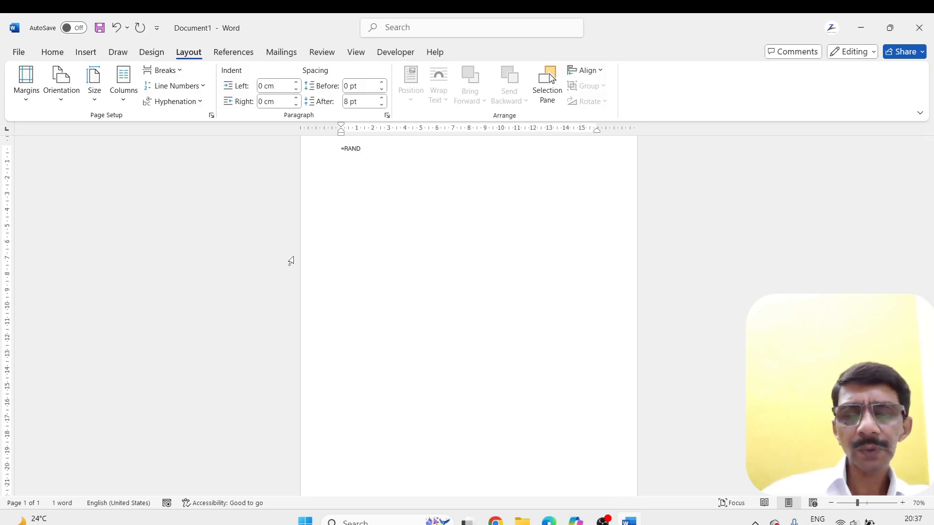
{"action": "type", "text": "()"}
{"action": "key", "text": "Return"}
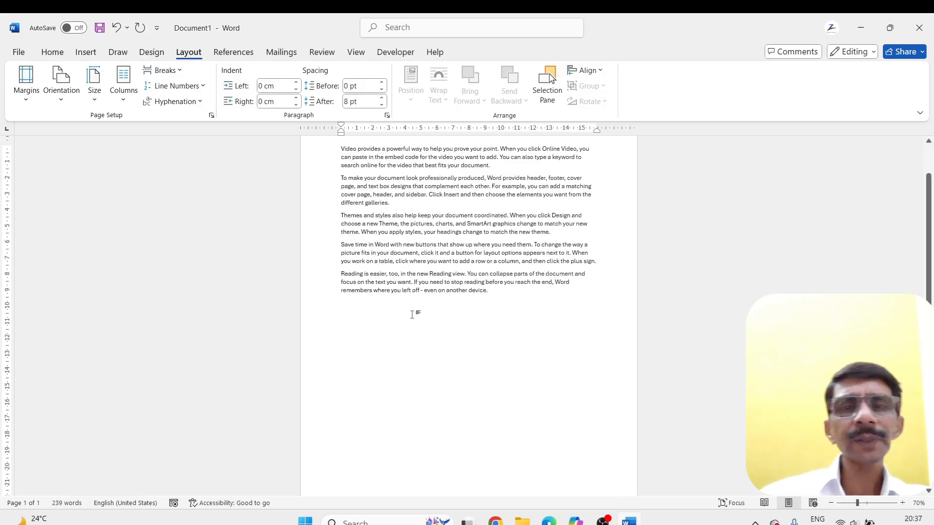
{"action": "scroll", "coordinate": [562, 302], "scroll_direction": "up", "scroll_amount": 2, "text": "ctrl"}
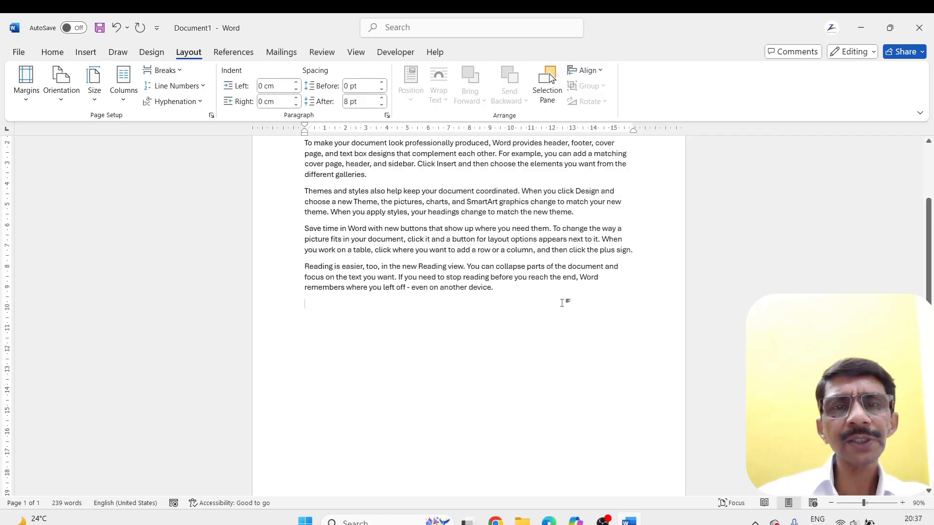
{"action": "scroll", "coordinate": [562, 302], "scroll_direction": "up", "scroll_amount": 3}
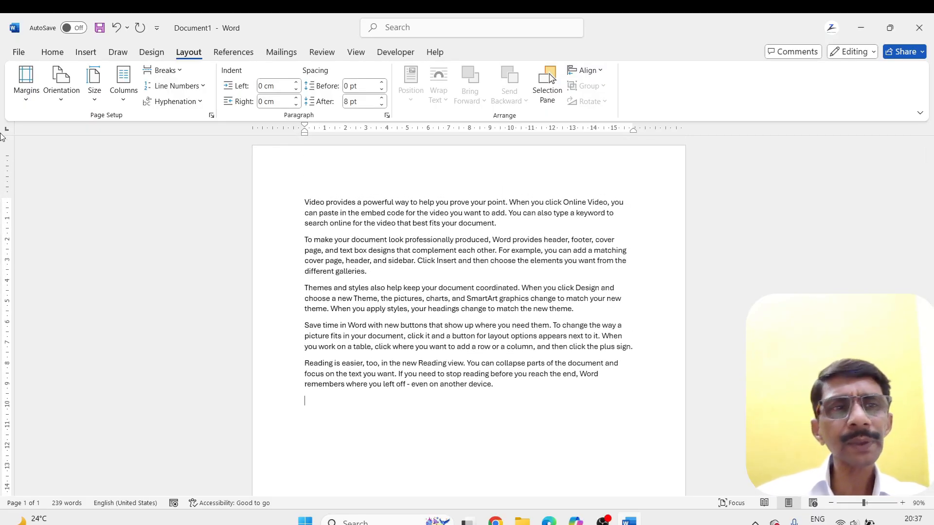
Insert a blank page before the first paragraph and undo the insertion
{"action": "left_click", "coordinate": [89, 54]}
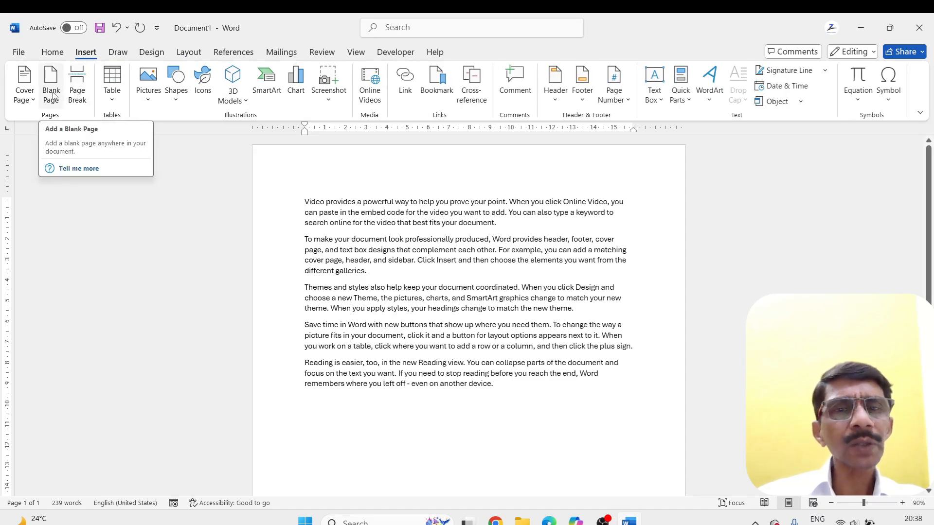
{"action": "left_click", "coordinate": [304, 203]}
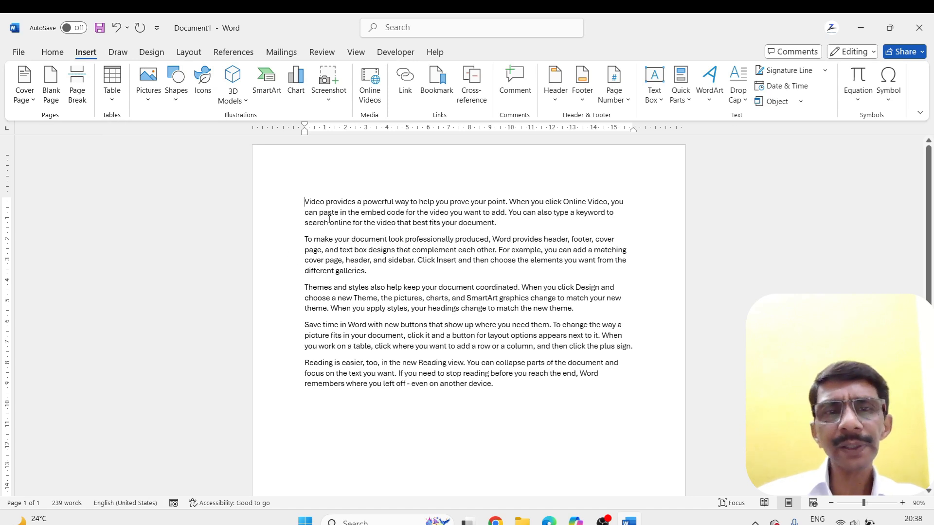
{"action": "left_click", "coordinate": [51, 85]}
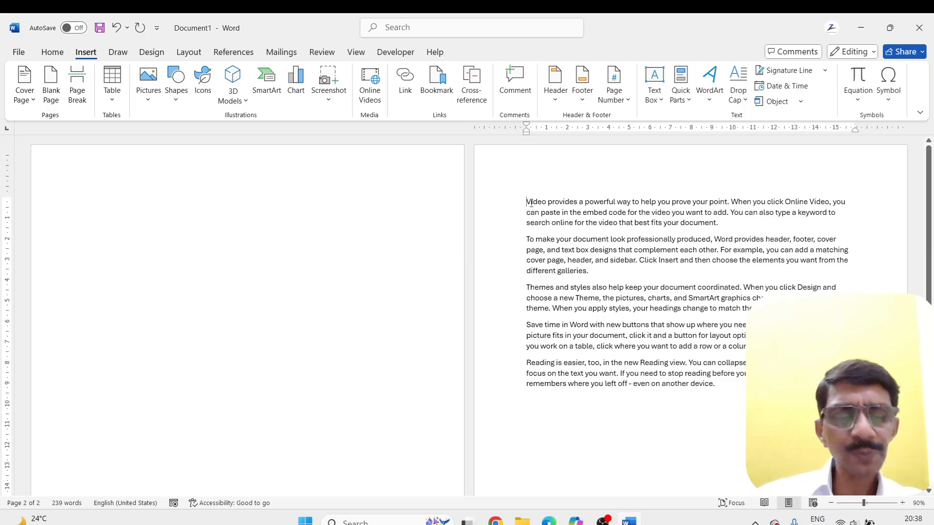
{"action": "key", "text": "ctrl+z"}
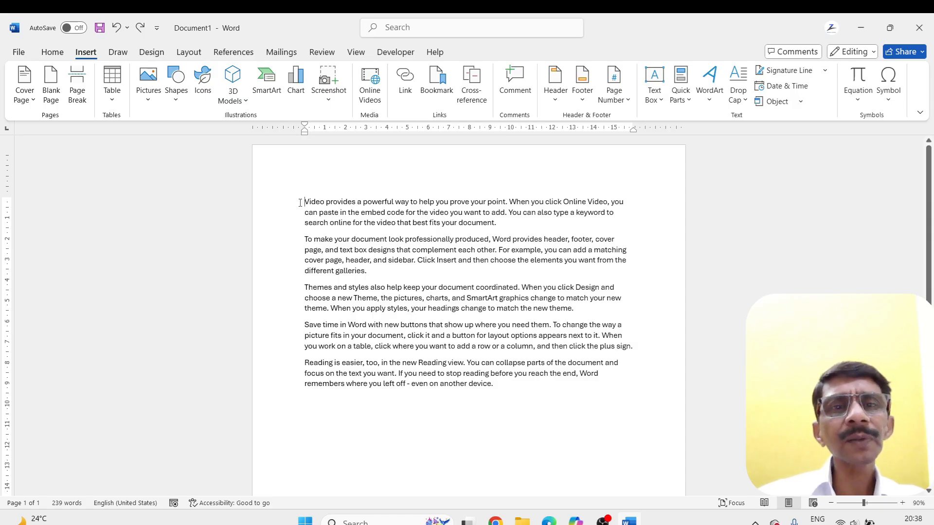
Insert a blank page after the last paragraph of the sample text
{"action": "left_click", "coordinate": [507, 384]}
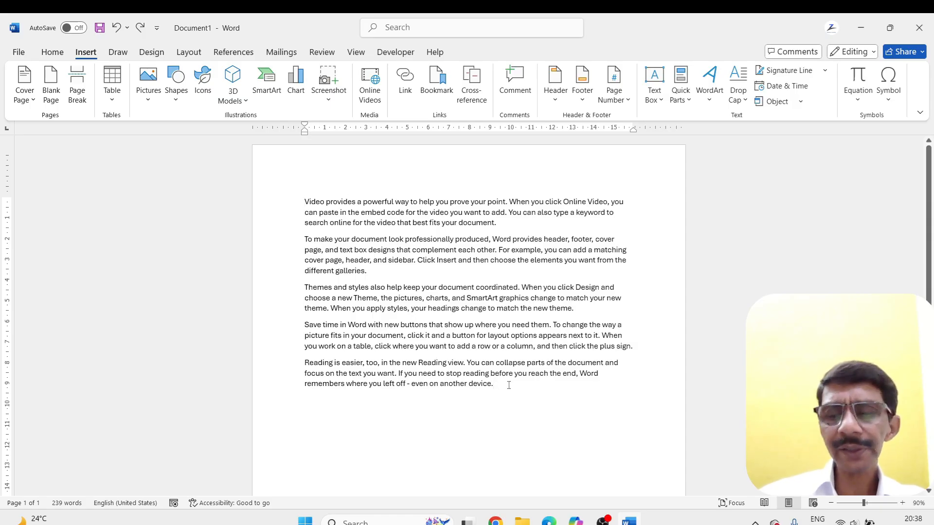
{"action": "key", "text": "Return"}
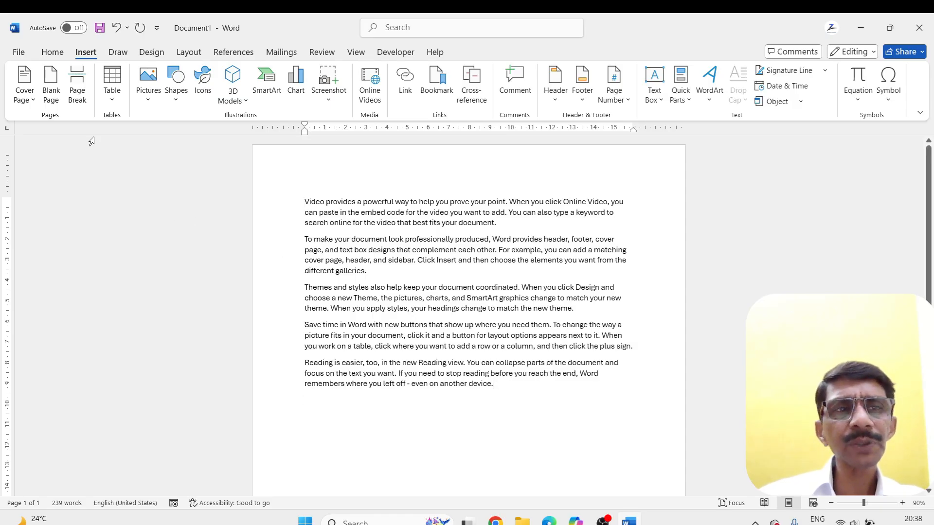
{"action": "left_click", "coordinate": [50, 84]}
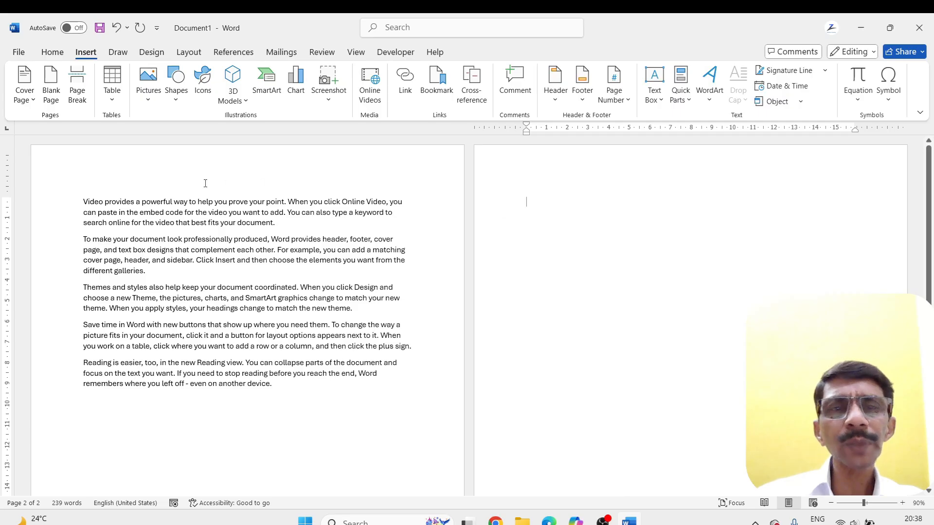
Insert a blank page ahead of the first sample paragraph and undo it
{"action": "left_click", "coordinate": [82, 202]}
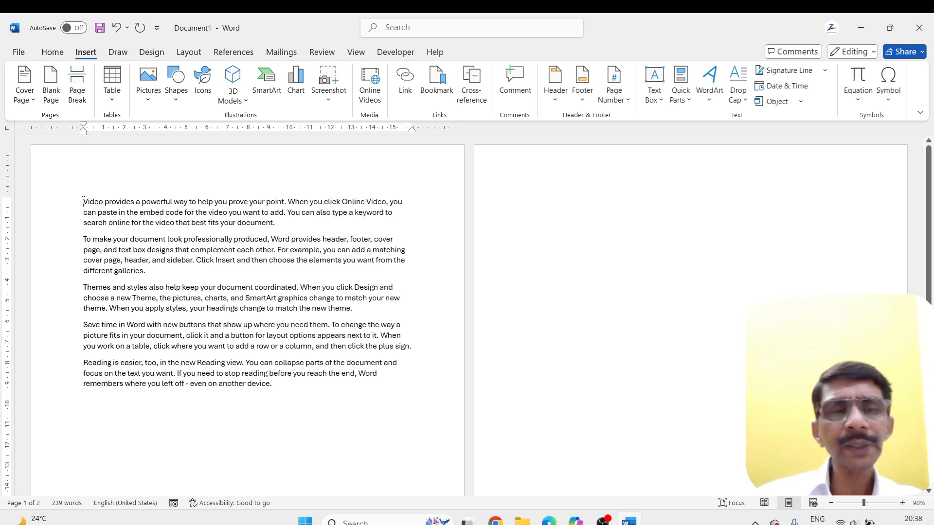
{"action": "left_click", "coordinate": [51, 89]}
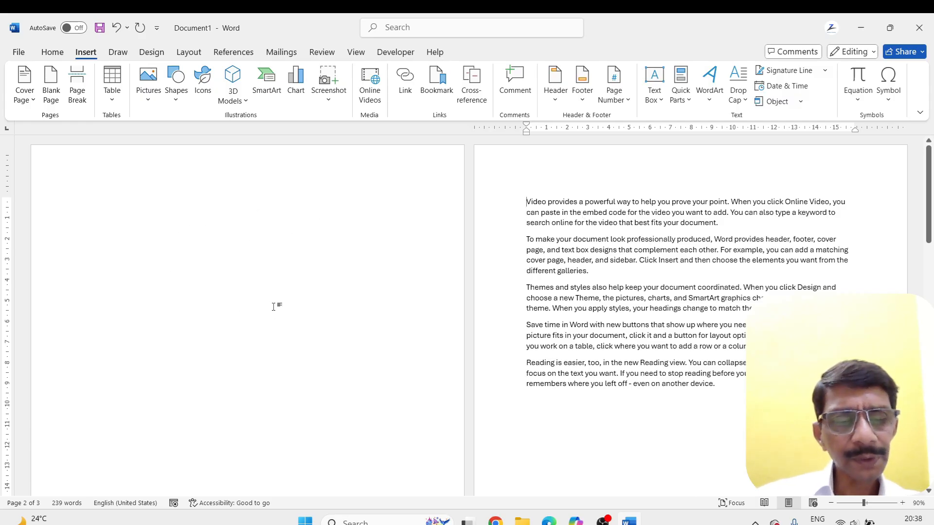
{"action": "key", "text": "ctrl+z"}
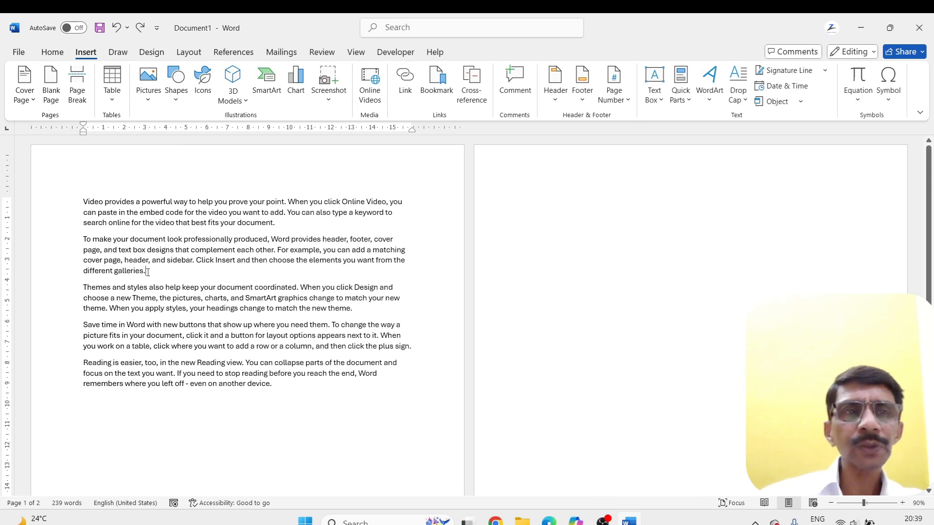
Insert a page break after the second paragraph and undo it
{"action": "left_click", "coordinate": [76, 83]}
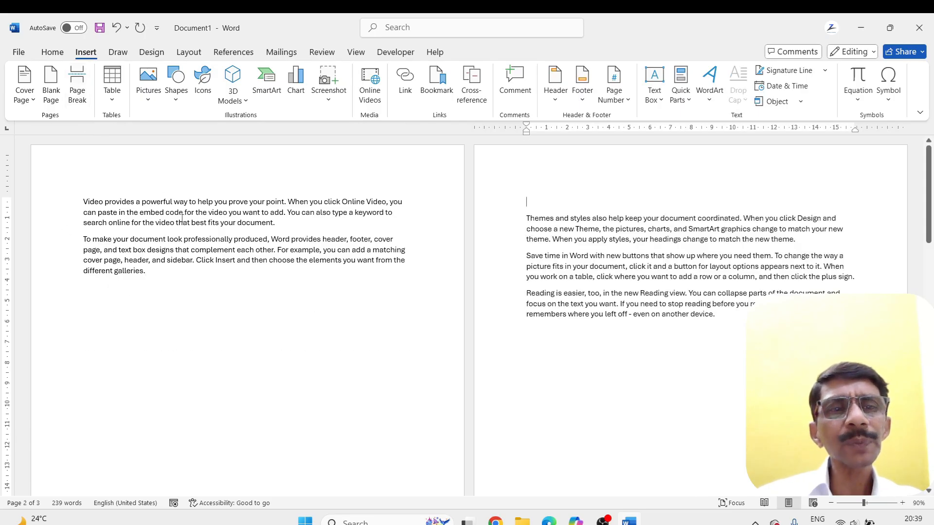
{"action": "left_click", "coordinate": [148, 272]}
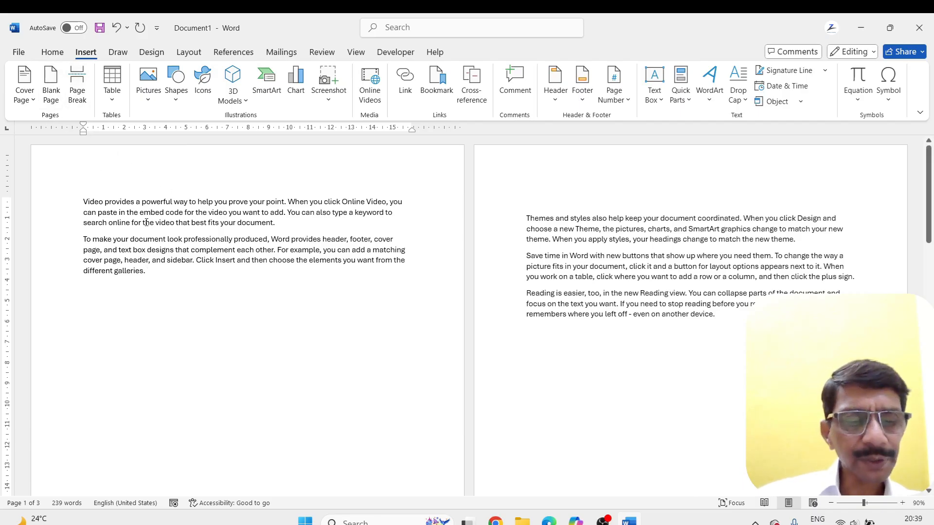
{"action": "key", "text": "ctrl+z"}
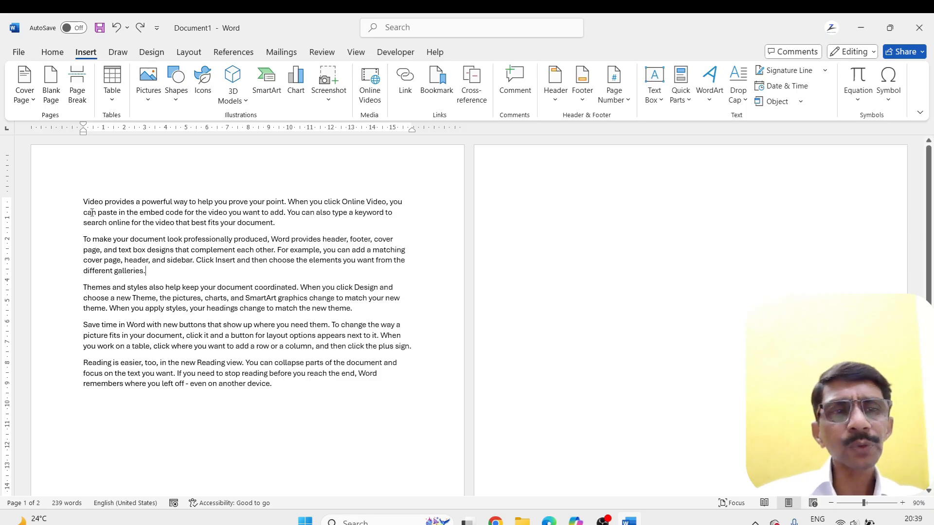
Delete all the sample paragraphs from the first page
{"action": "left_click_drag", "start_coordinate": [80, 199], "coordinate": [319, 393]}
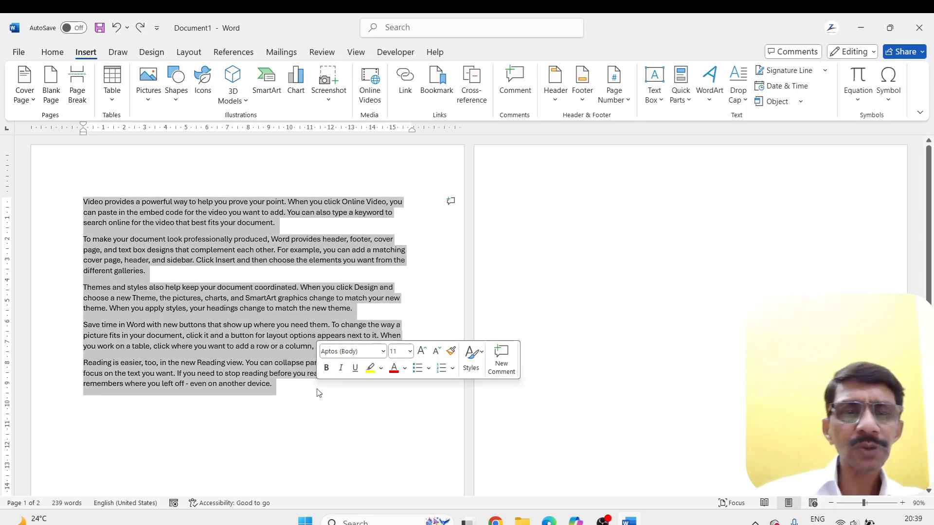
{"action": "key", "text": "Delete"}
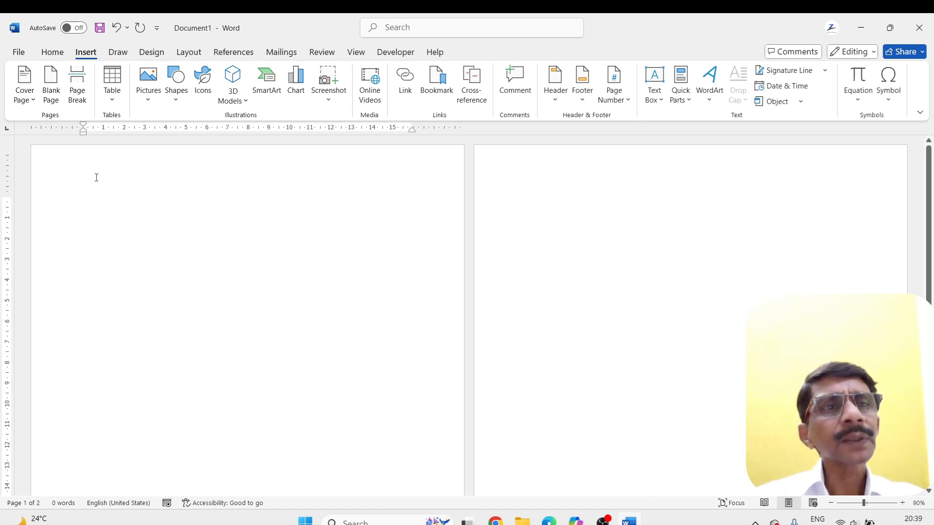
Insert a table with seven columns and one row and undo the insertion
{"action": "left_click", "coordinate": [116, 104]}
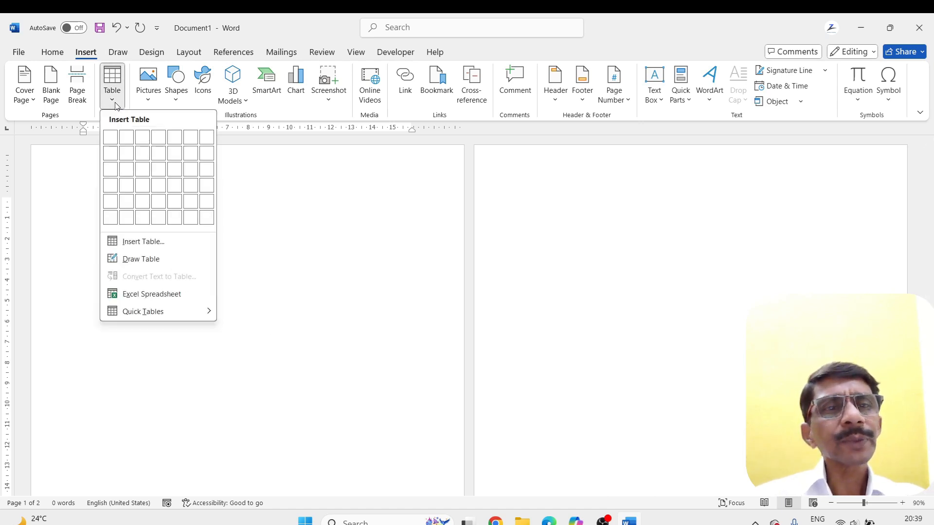
{"action": "left_click", "coordinate": [212, 141]}
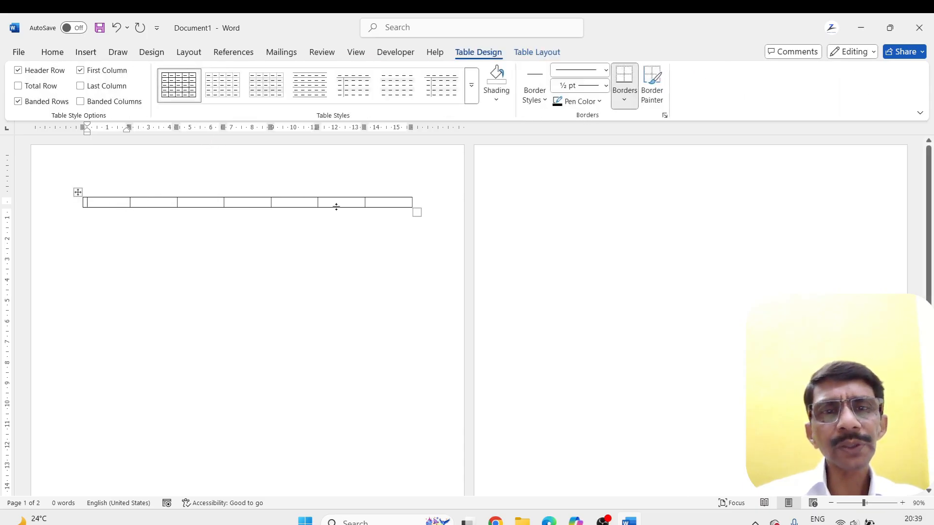
{"action": "key", "text": "ctrl+z"}
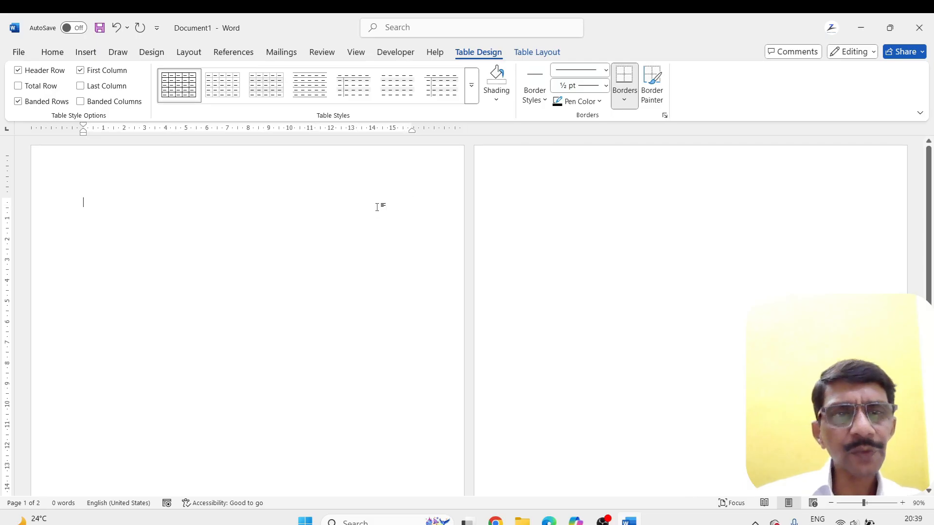
Insert a table with three columns and six rows on the first page
{"action": "left_click", "coordinate": [88, 55]}
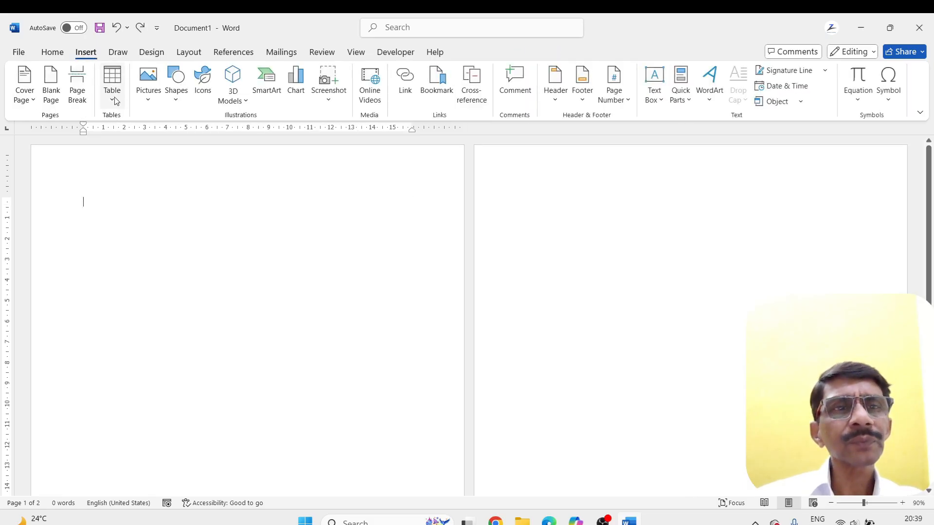
{"action": "left_click", "coordinate": [111, 87]}
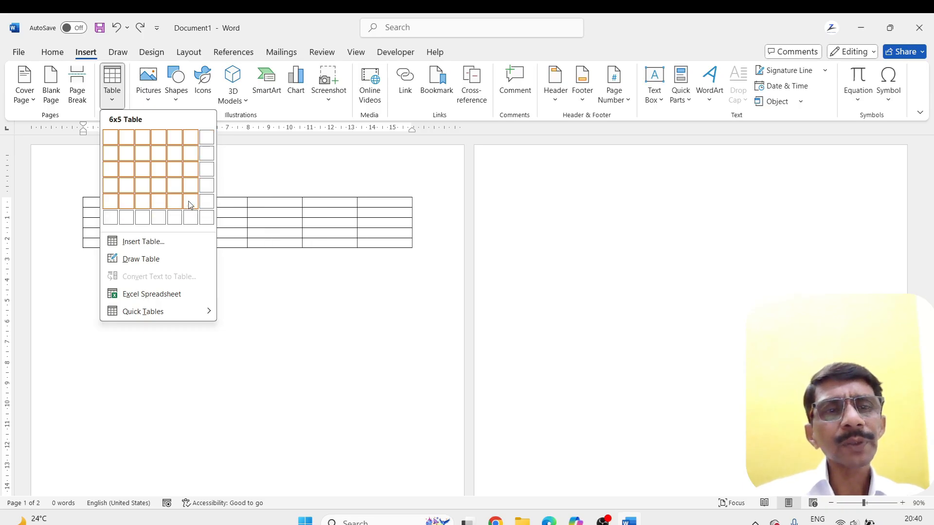
{"action": "left_click", "coordinate": [137, 219]}
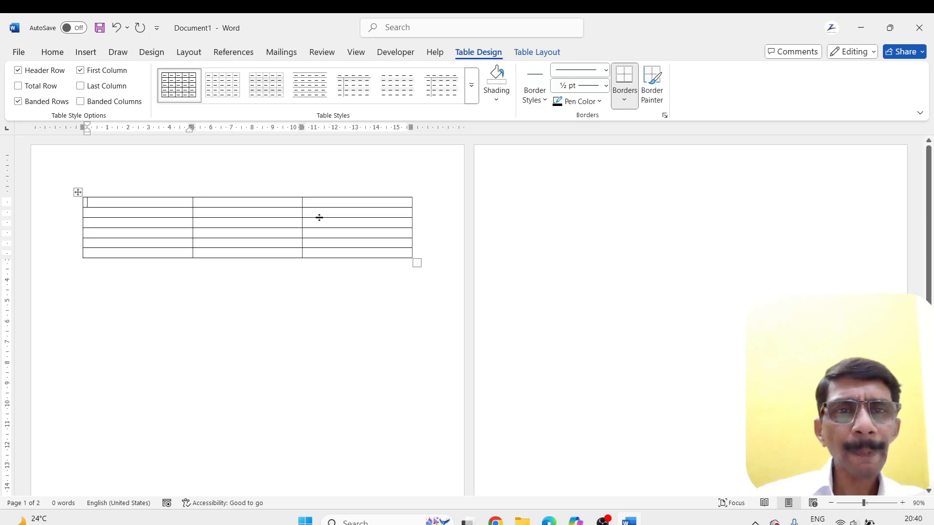
Examine the design and layout options available for the table, including the cell height and width settings with the whole table selected
{"action": "left_click", "coordinate": [540, 53]}
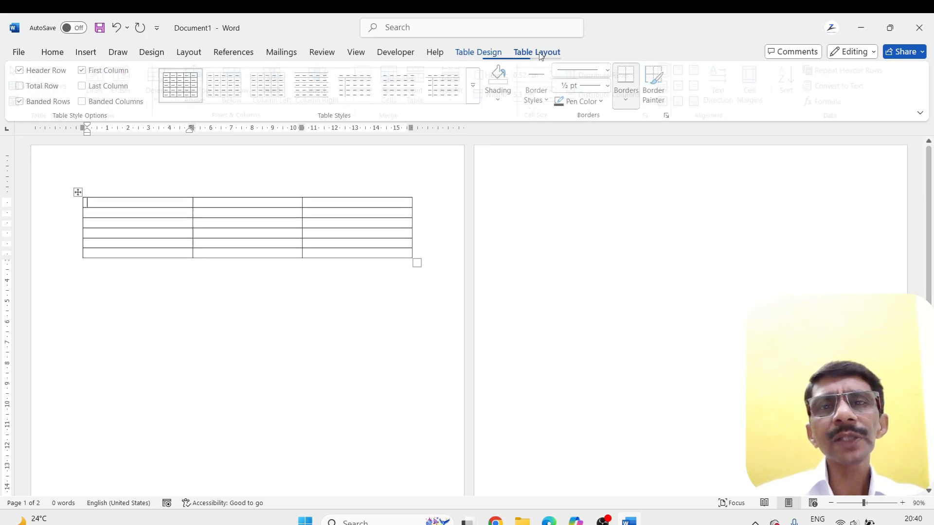
{"action": "left_click", "coordinate": [312, 231]}
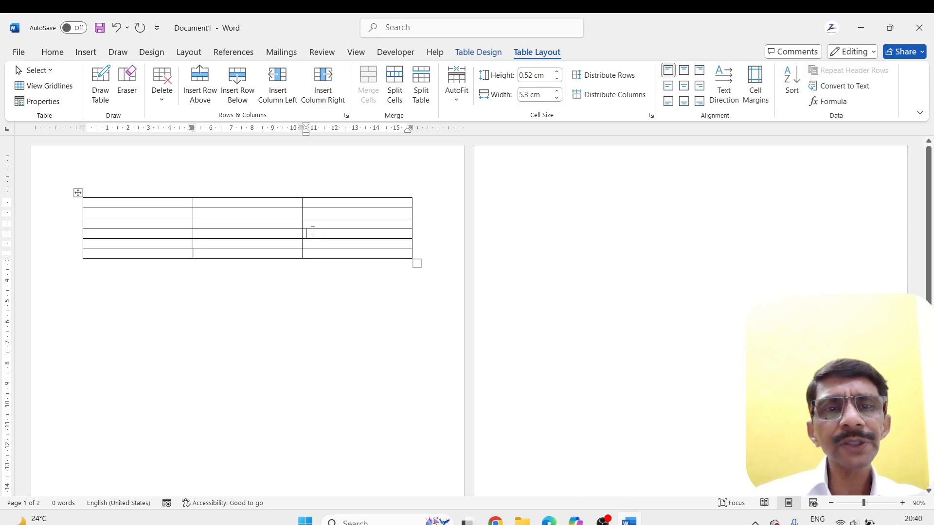
{"action": "left_click", "coordinate": [479, 52]}
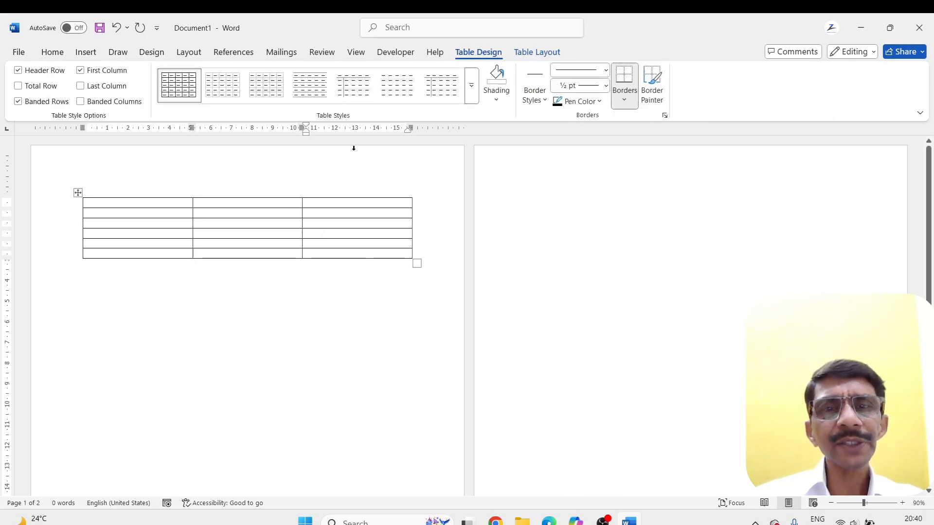
{"action": "left_click", "coordinate": [85, 284]}
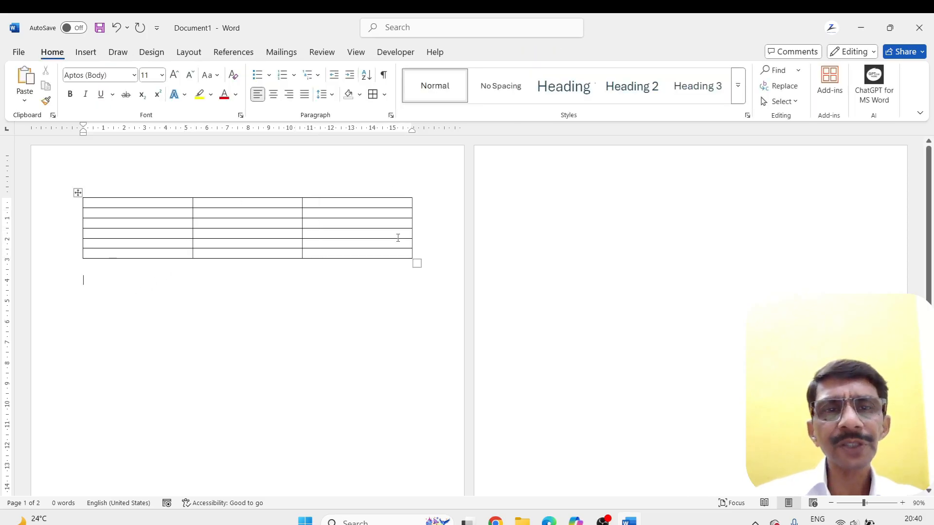
{"action": "left_click", "coordinate": [78, 193]}
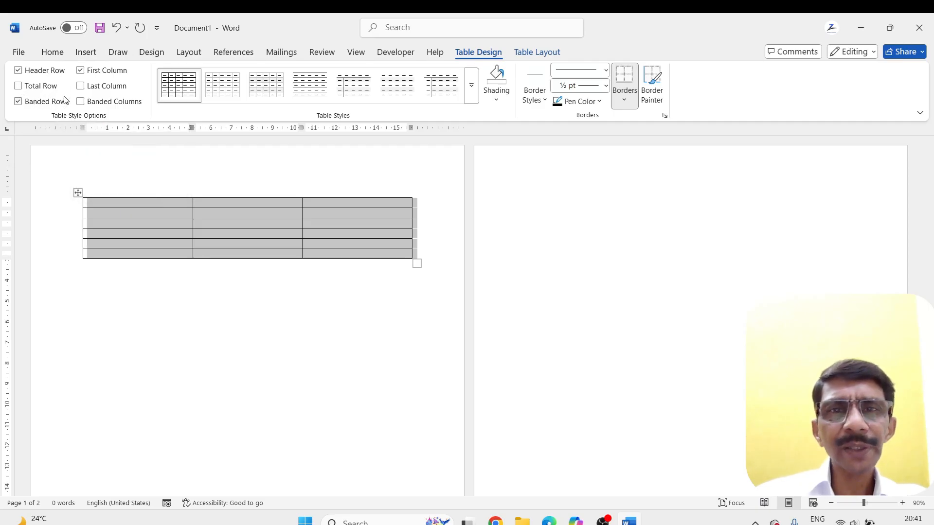
{"action": "left_click", "coordinate": [527, 53]}
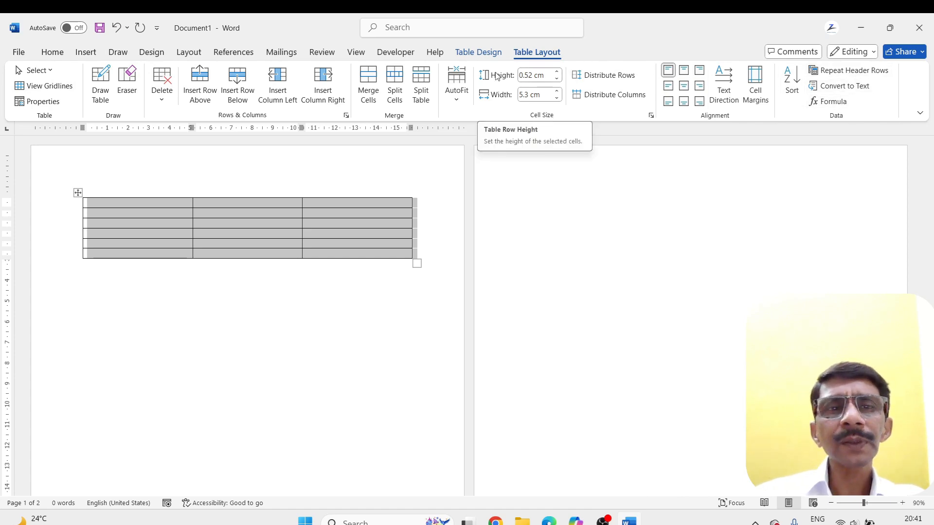
Enter the heading SERIAL NUMBER in the first cell of the table's top row
{"action": "left_click", "coordinate": [108, 203]}
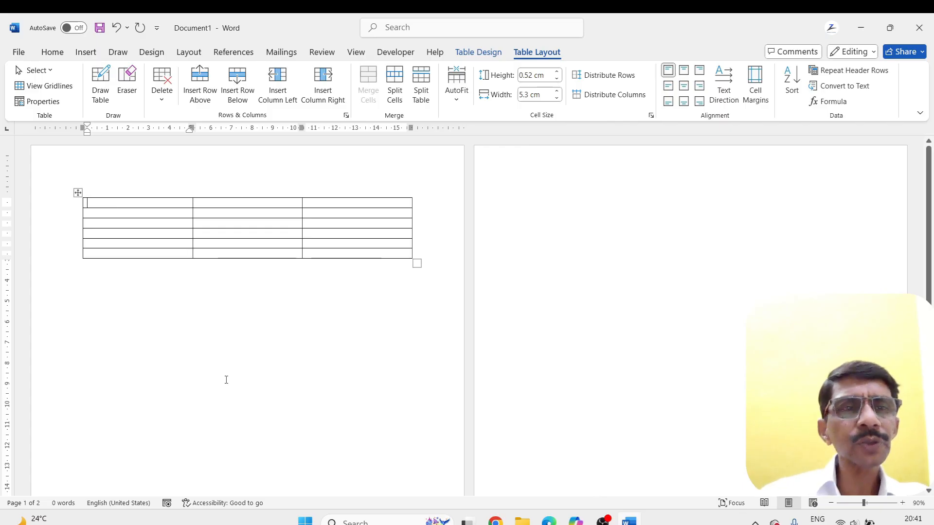
{"action": "type", "text": "S"}
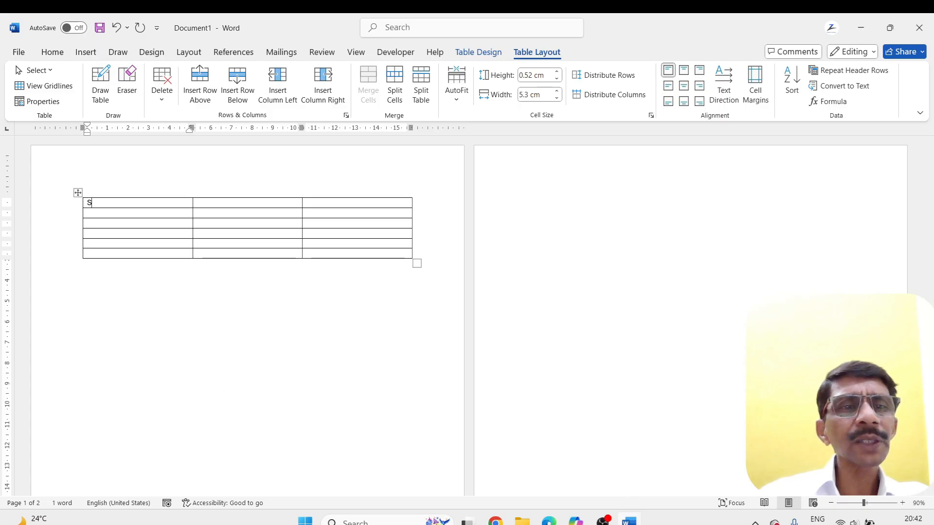
{"action": "type", "text": "ERIAL NU"}
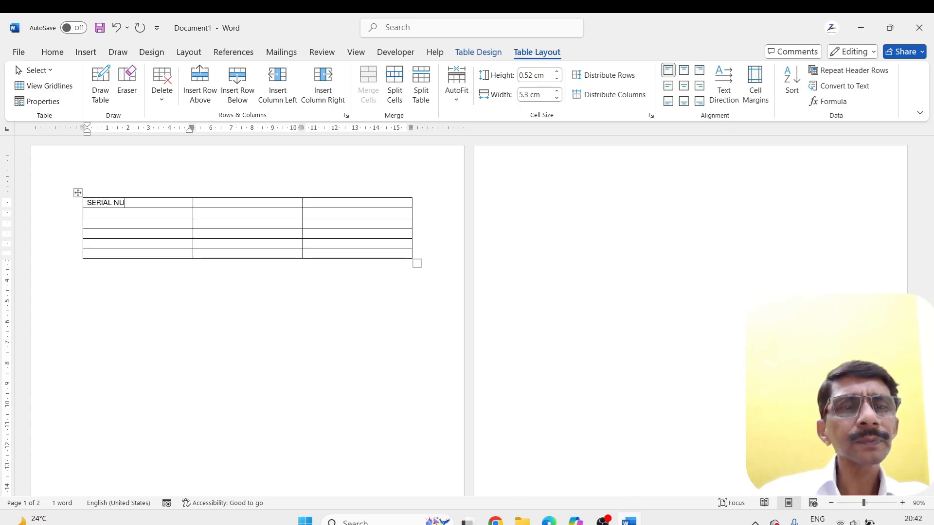
{"action": "type", "text": "MBER"}
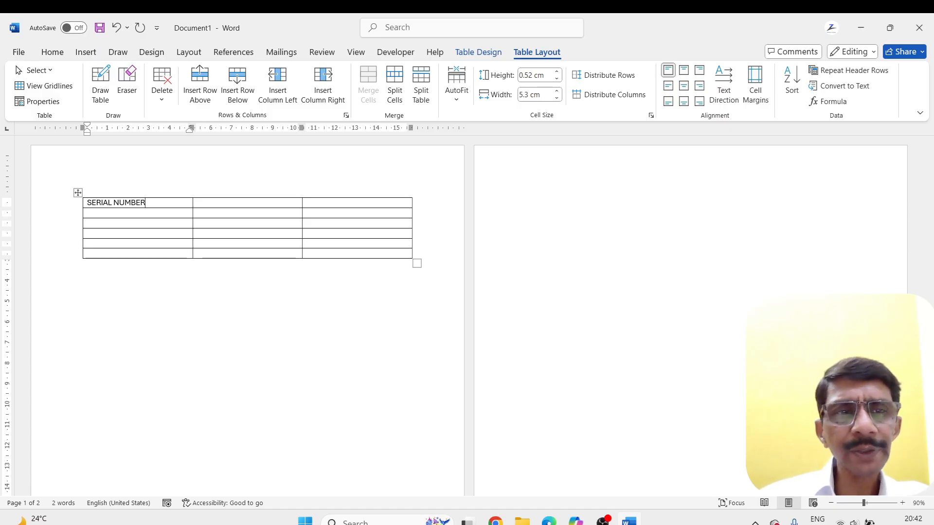
Add empty lines below the SERIAL NUMBER heading inside its cell and remove them again
{"action": "key", "text": "Return"}
{"action": "key", "text": "Return"}
{"action": "key", "text": "Return"}
{"action": "key", "text": "Return"}
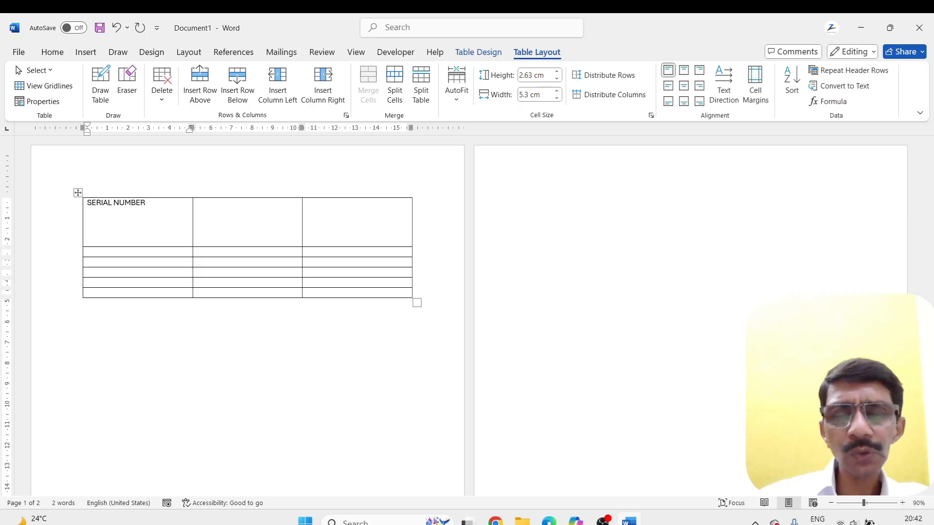
{"action": "key", "text": "BackSpace"}
{"action": "key", "text": "BackSpace"}
{"action": "key", "text": "BackSpace"}
{"action": "key", "text": "BackSpace"}
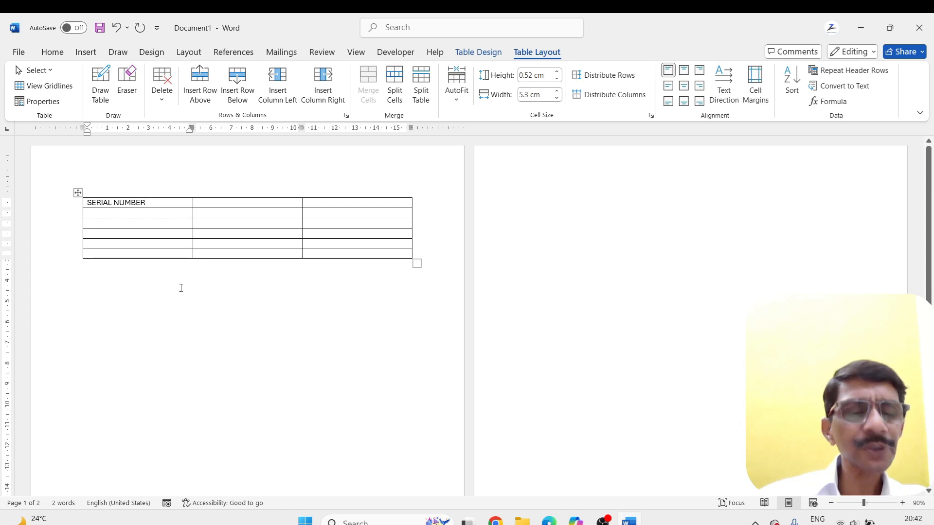
Fill the five cells below the SERIAL NUMBER heading with the numbers 1 to 5
{"action": "scroll", "coordinate": [181, 289], "scroll_direction": "up", "scroll_amount": 5}
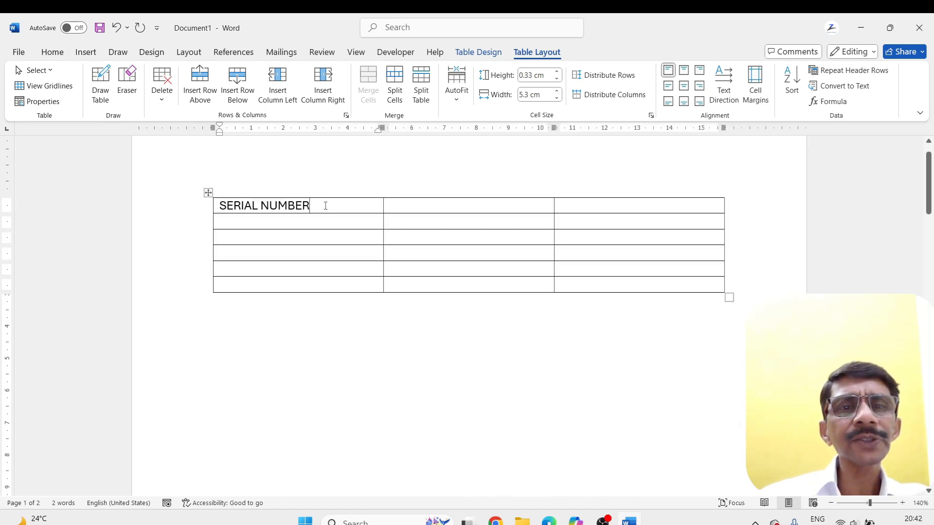
{"action": "left_click", "coordinate": [243, 227]}
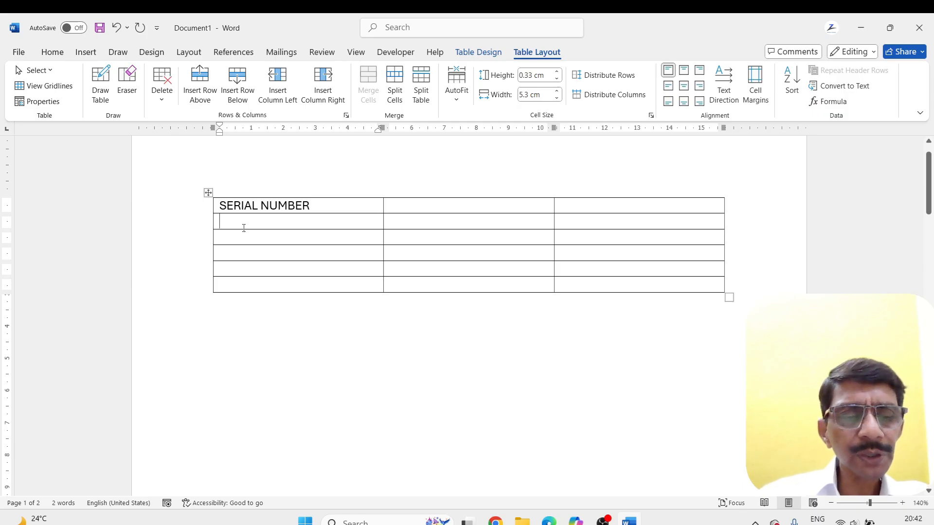
{"action": "type", "text": "1"}
{"action": "key", "text": "Down"}
{"action": "type", "text": "2"}
{"action": "key", "text": "Down"}
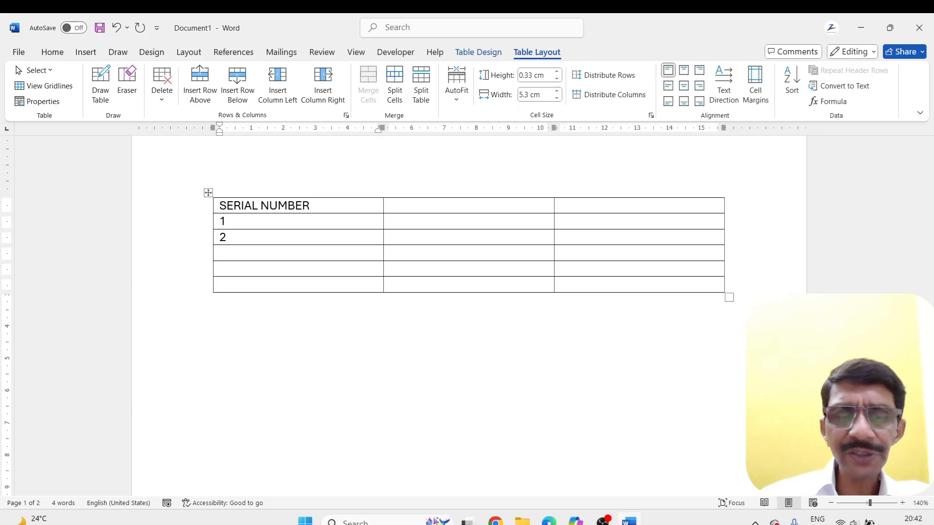
{"action": "type", "text": "3"}
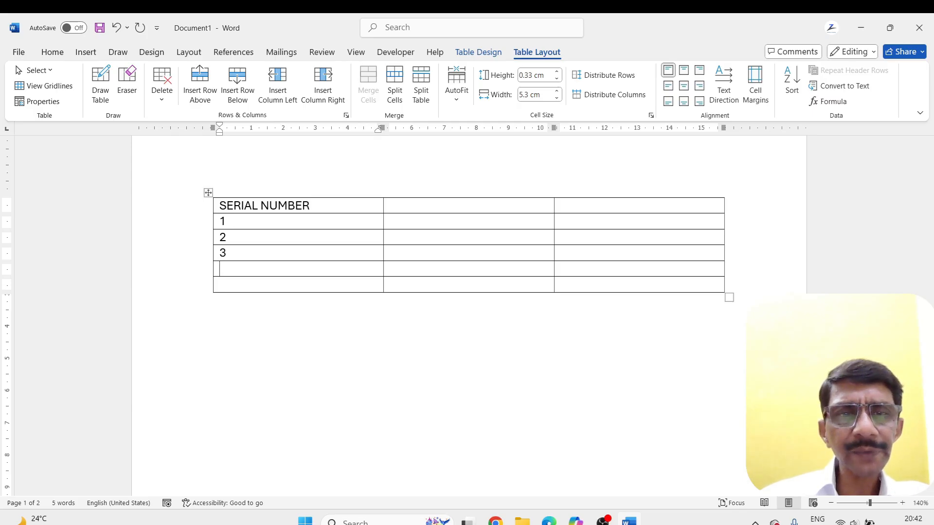
{"action": "key", "text": "Down"}
{"action": "type", "text": "4"}
{"action": "key", "text": "Down"}
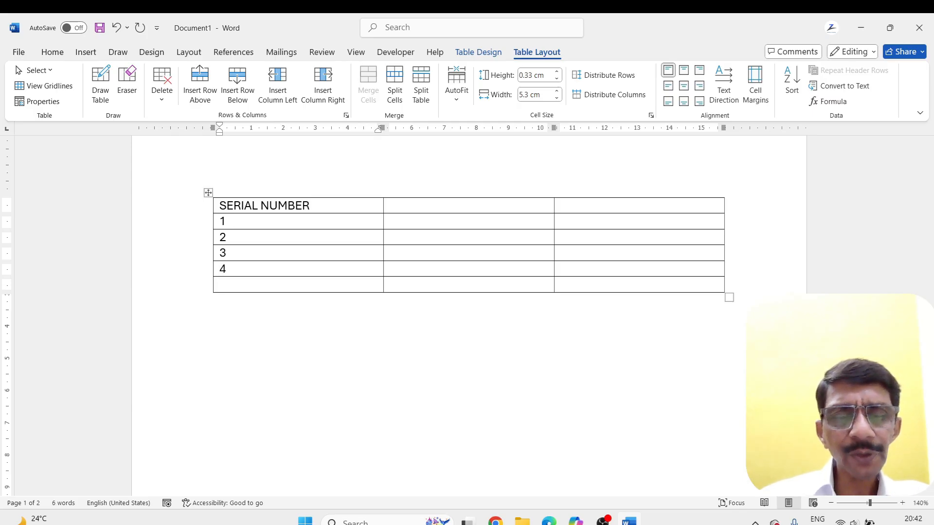
{"action": "type", "text": "5"}
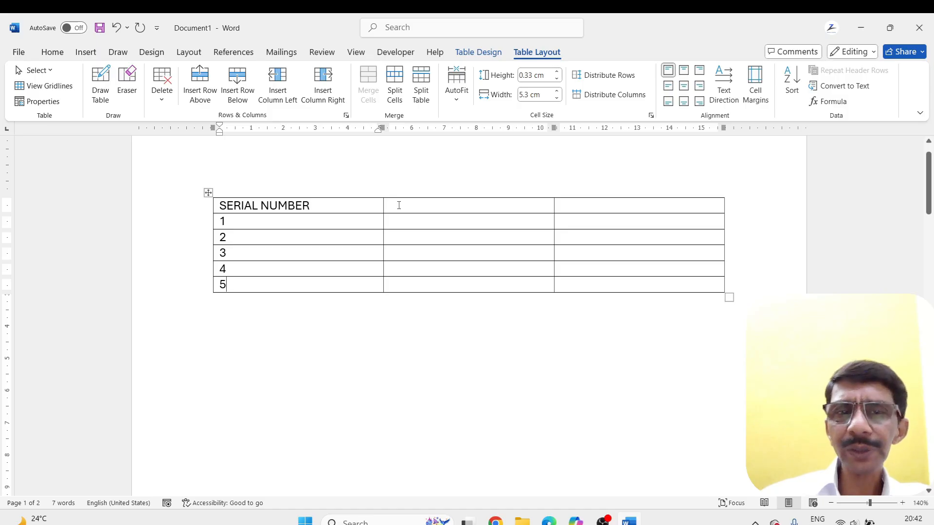
Enter the heading NAME in the top cell of the table's second column
{"action": "key", "text": "Tab"}
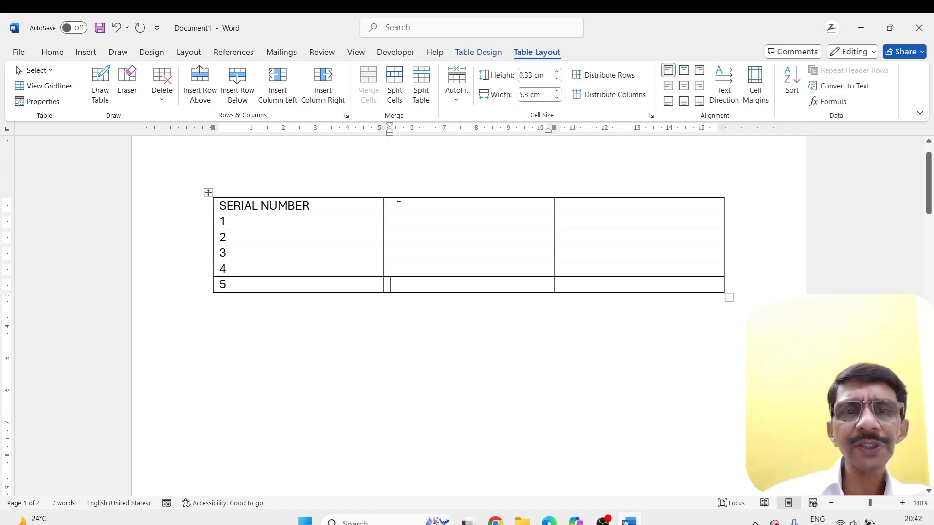
{"action": "key", "text": "Up"}
{"action": "key", "text": "Up"}
{"action": "key", "text": "Up"}
{"action": "key", "text": "Up"}
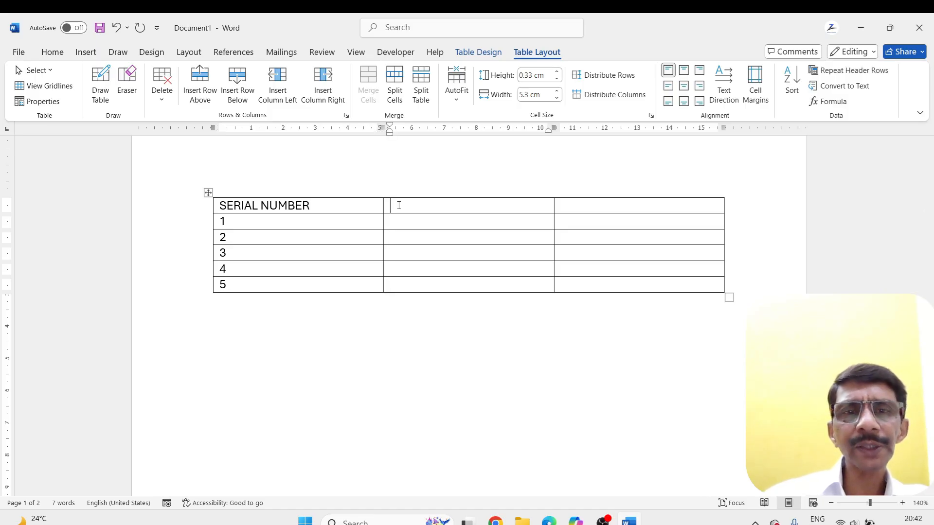
{"action": "type", "text": "NAME"}
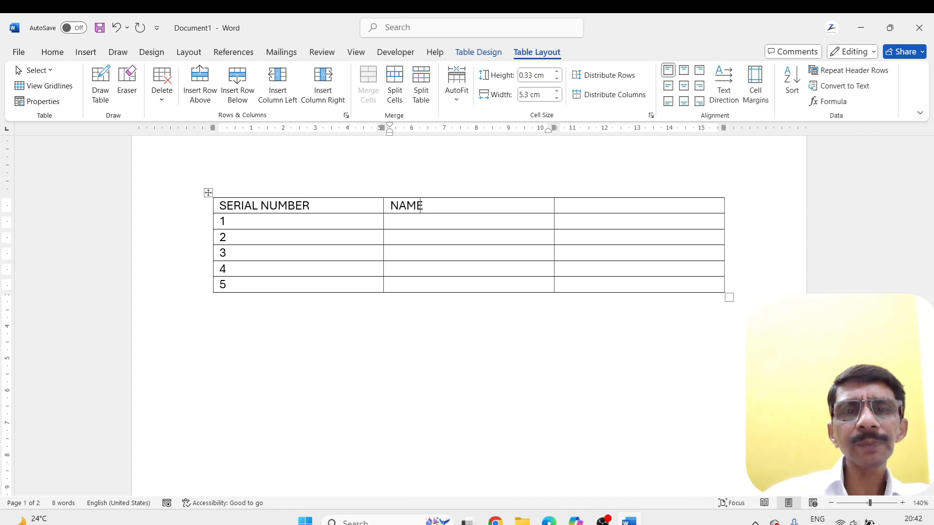
Enter the heading TOTAL in the top cell of the table's third column
{"action": "key", "text": "Tab"}
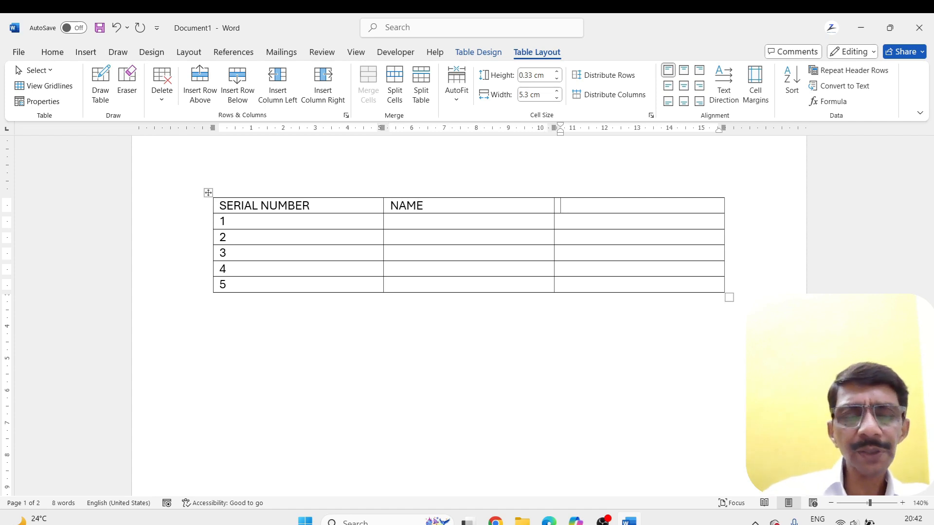
{"action": "type", "text": "TOTAL"}
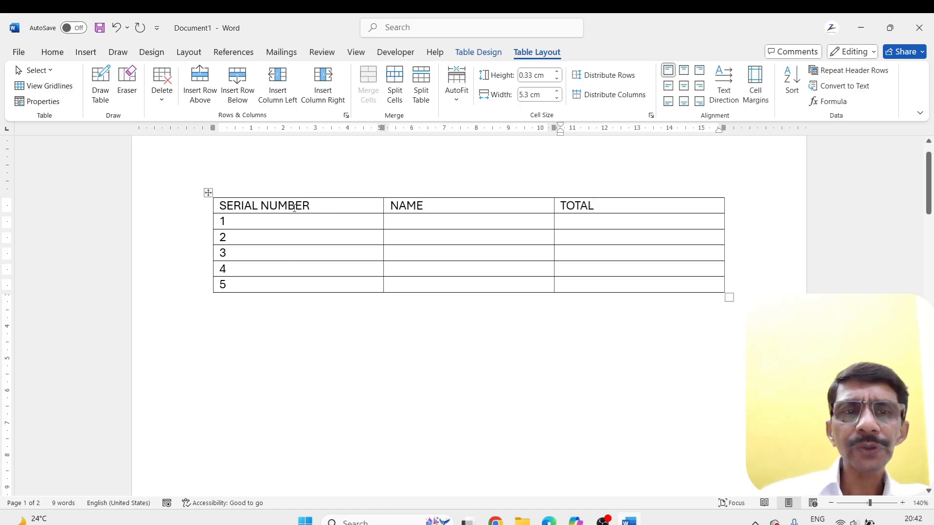
Fill the five cells below the NAME heading with one person's first name each
{"action": "left_click", "coordinate": [397, 222]}
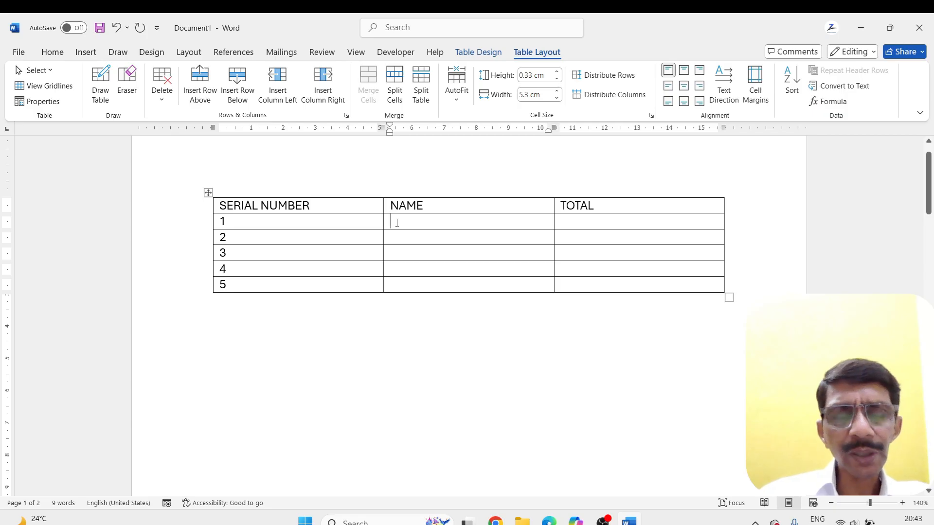
{"action": "type", "text": "RAJ"}
{"action": "key", "text": "Return"}
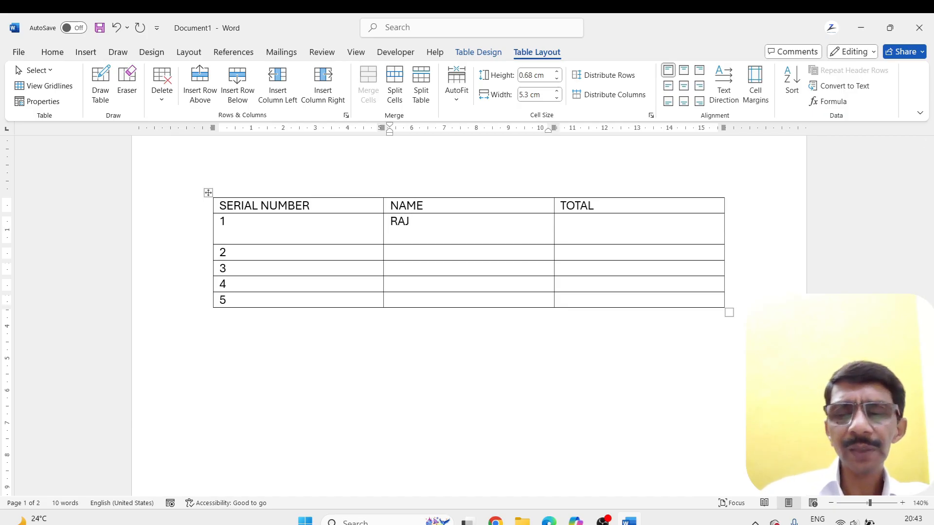
{"action": "key", "text": "BackSpace"}
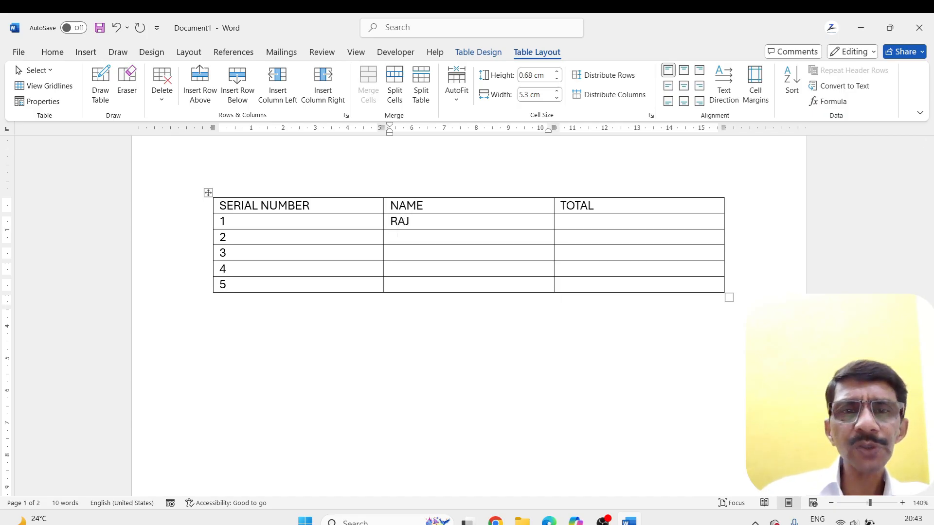
{"action": "key", "text": "Down"}
{"action": "type", "text": "AMIT"}
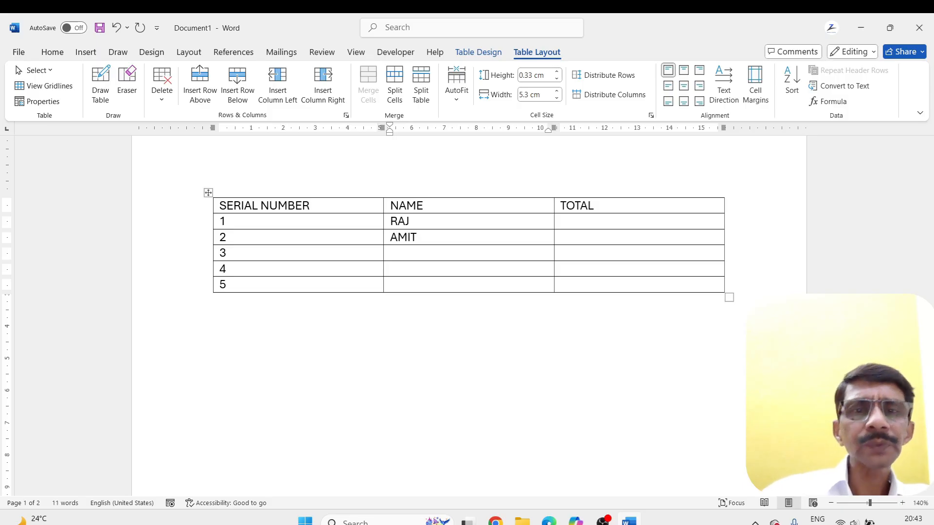
{"action": "type", "text": "ANKIT"}
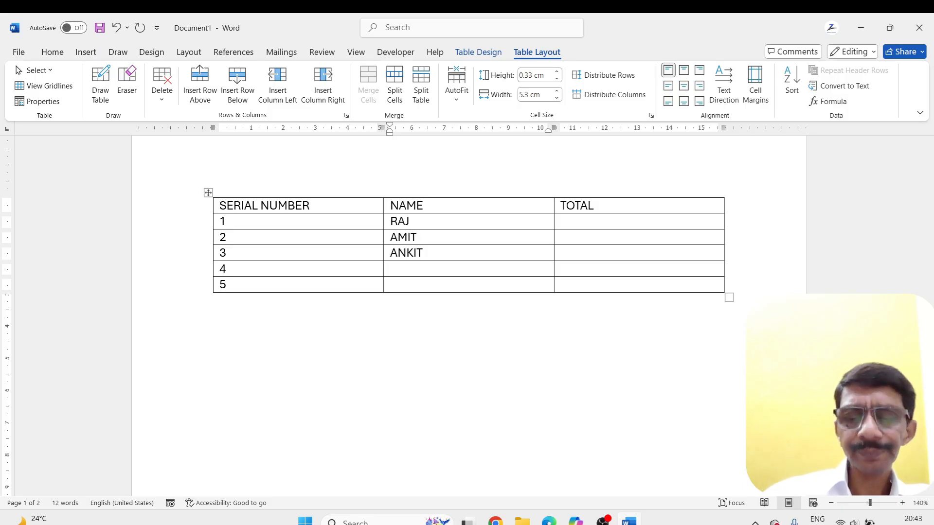
{"action": "type", "text": "VINAY"}
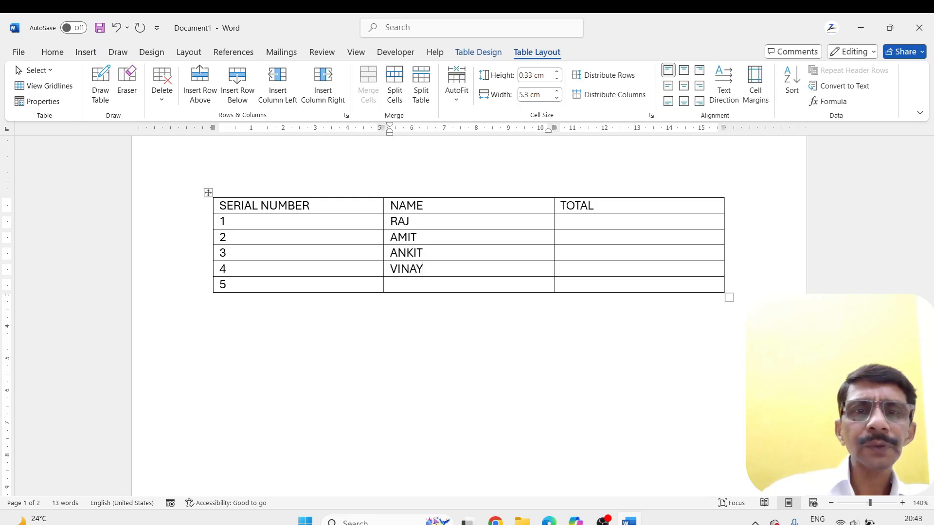
{"action": "type", "text": "VIKAS"}
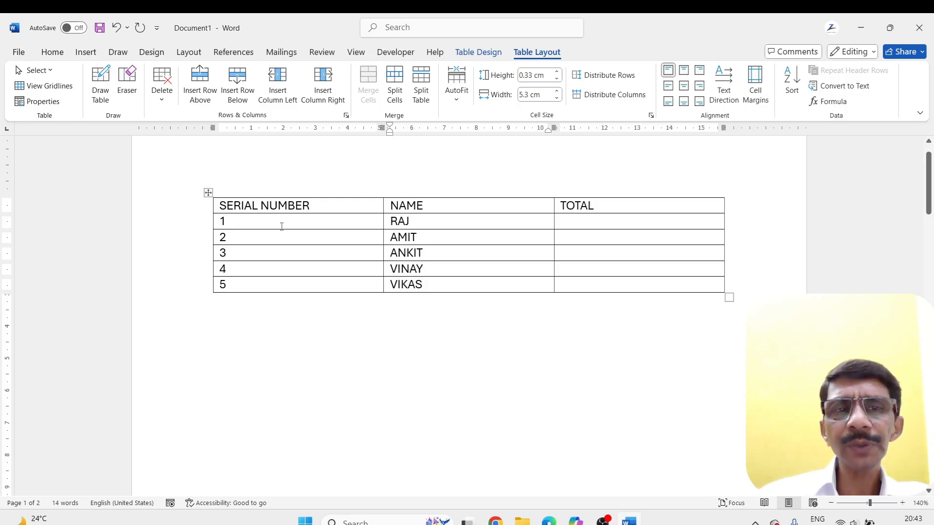
Fill the five cells below the TOTAL heading with 450, 480, 370, 360 and 410
{"action": "left_click", "coordinate": [566, 222]}
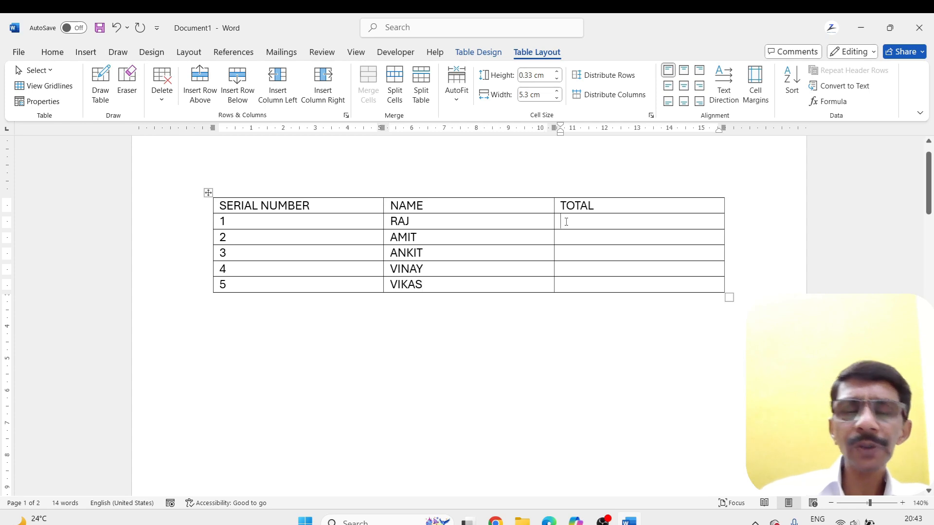
{"action": "type", "text": "450"}
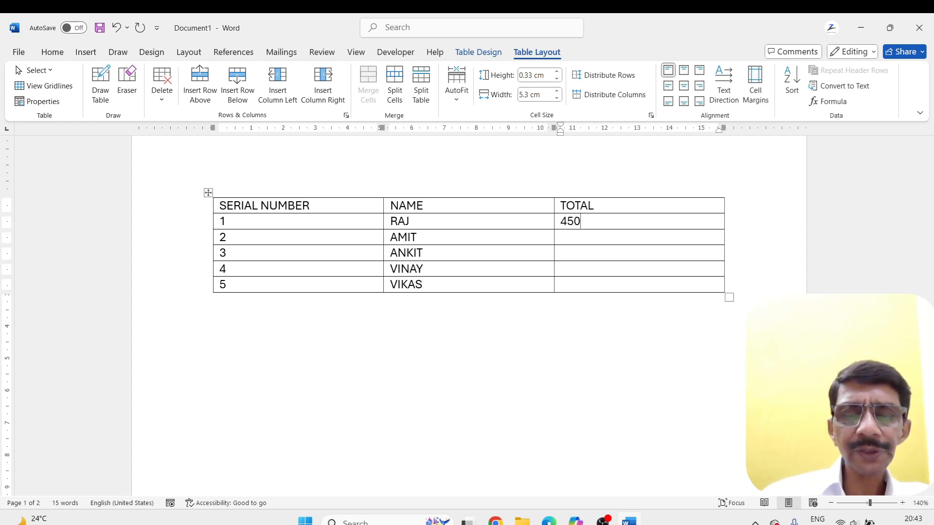
{"action": "key", "text": "Down"}
{"action": "type", "text": "480 "}
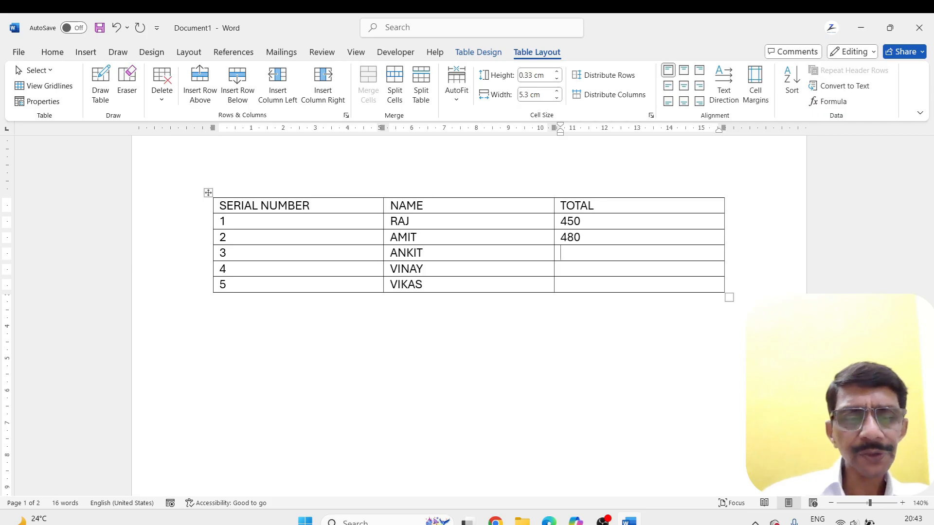
{"action": "type", "text": "370 "}
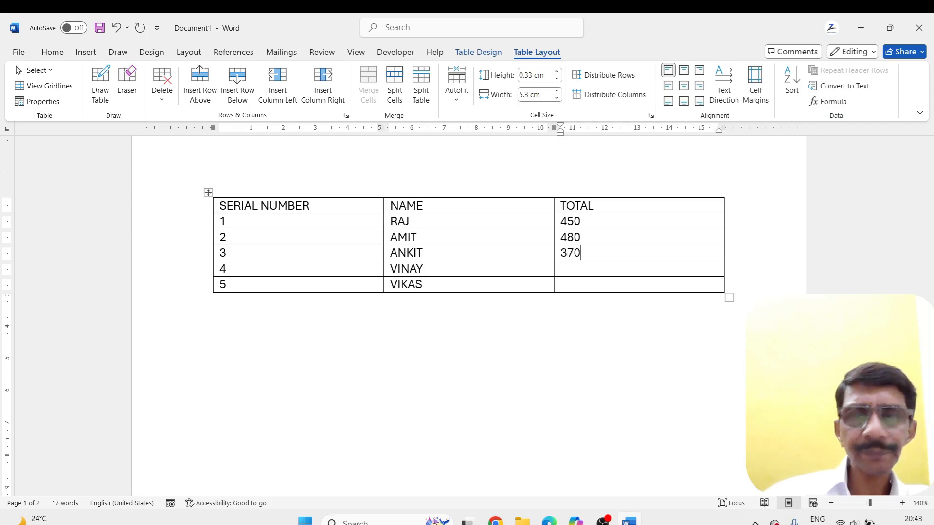
{"action": "type", "text": "3"}
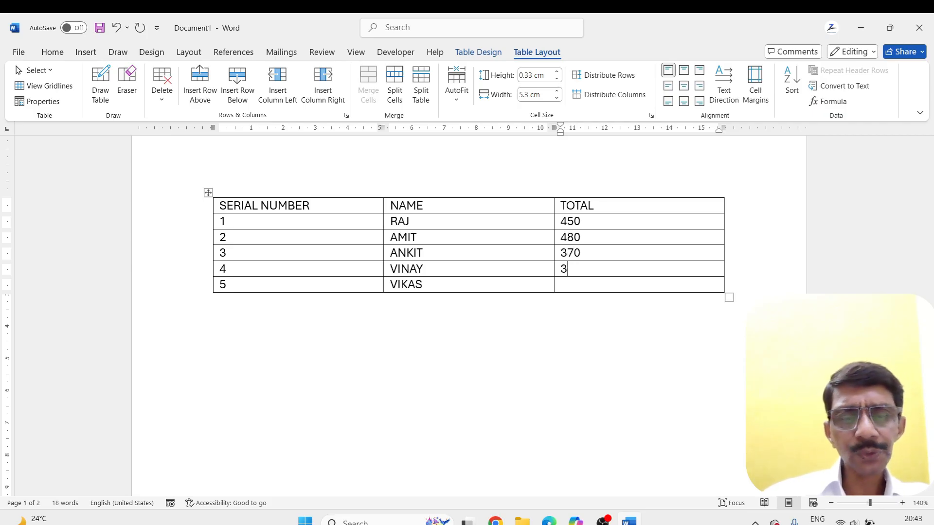
{"action": "type", "text": "60 "}
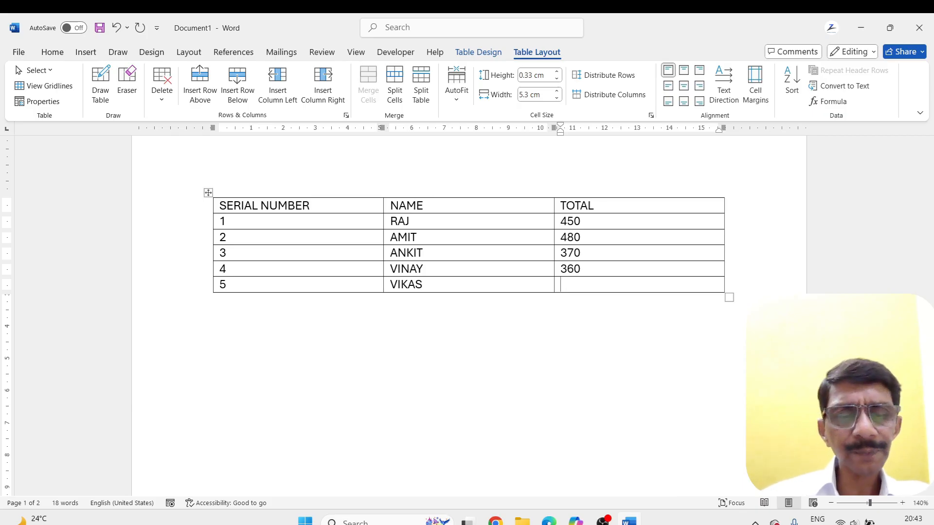
{"action": "type", "text": "410"}
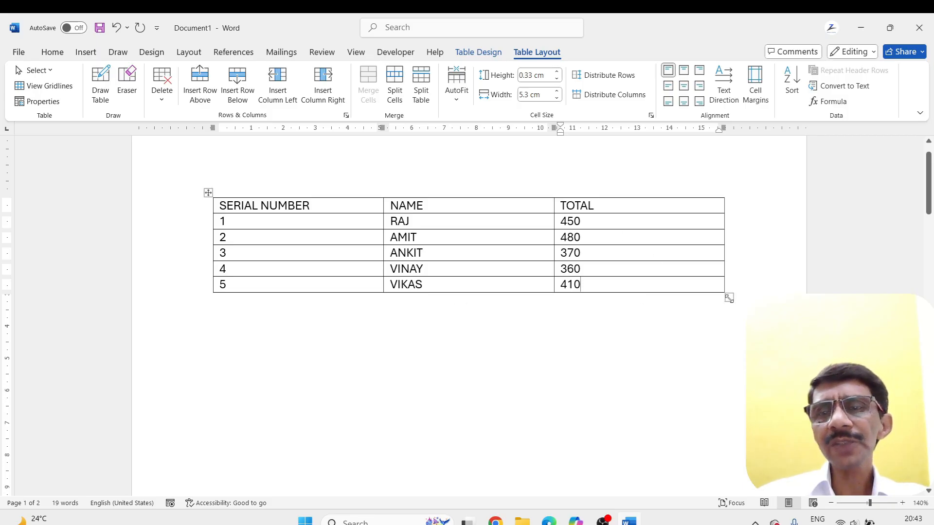
Resize the whole table to columns about 5.21 cm wide and rows about 0.52 cm high, and move it lower on the page
{"action": "left_click_drag", "start_coordinate": [727, 296], "coordinate": [537, 291]}
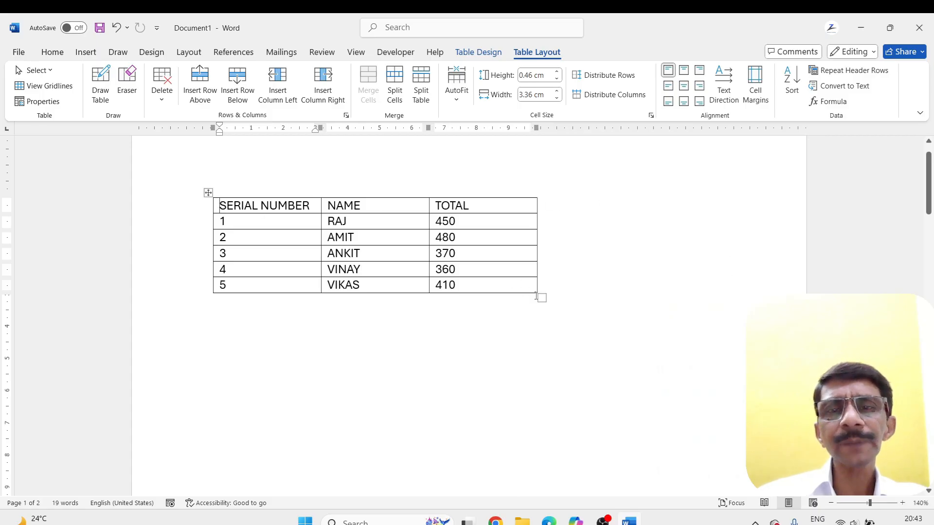
{"action": "left_click_drag", "start_coordinate": [540, 298], "coordinate": [716, 322]}
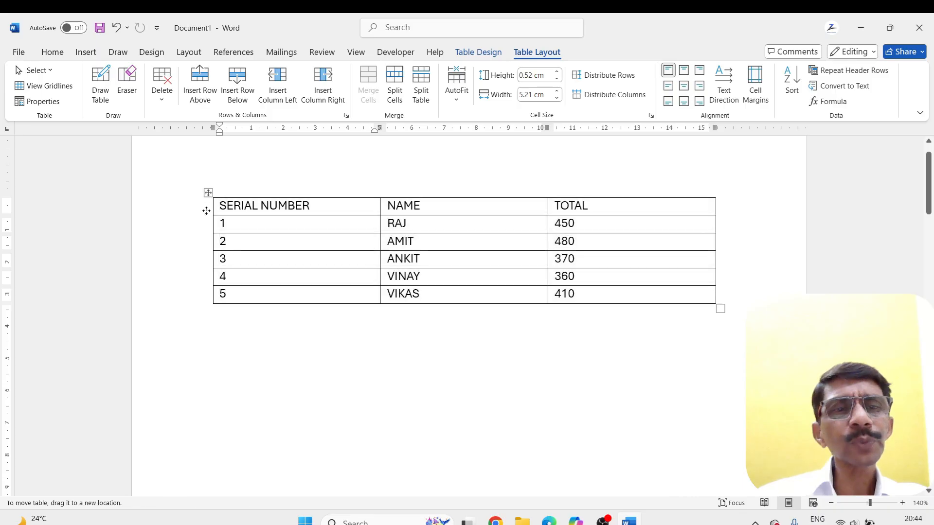
{"action": "left_click_drag", "start_coordinate": [206, 211], "coordinate": [210, 338]}
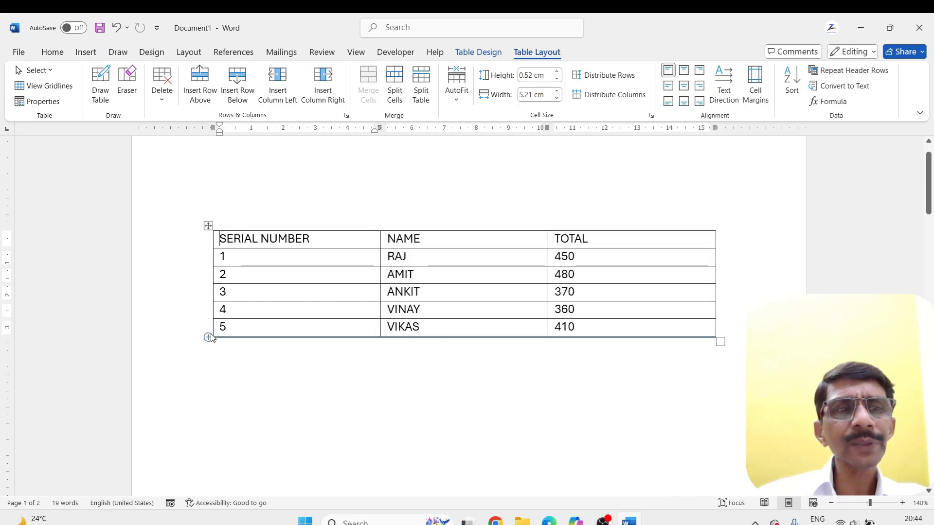
{"action": "scroll", "coordinate": [303, 216], "scroll_direction": "up", "scroll_amount": 1}
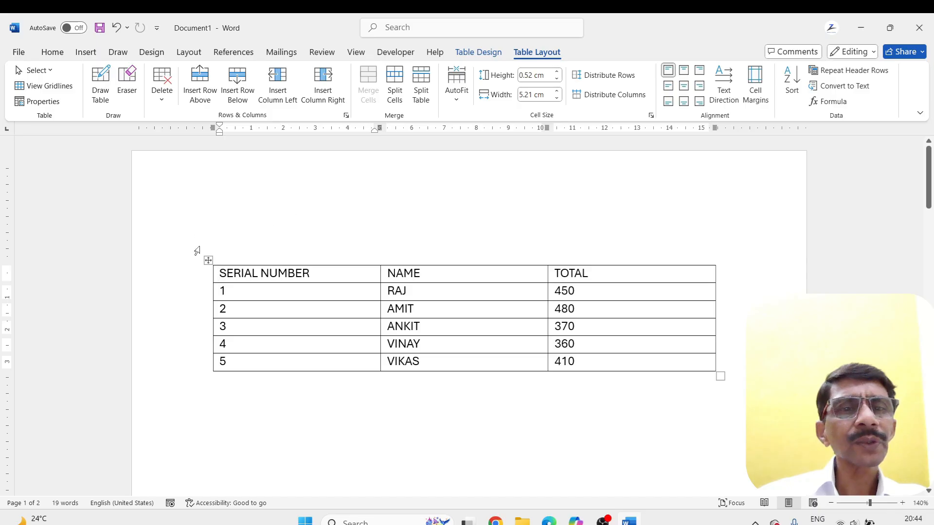
{"action": "mouse_move", "coordinate": [208, 260]}
{"action": "left_mouse_down"}
{"action": "mouse_move", "coordinate": [207, 343]}
{"action": "mouse_move", "coordinate": [209, 259]}
{"action": "left_mouse_up"}
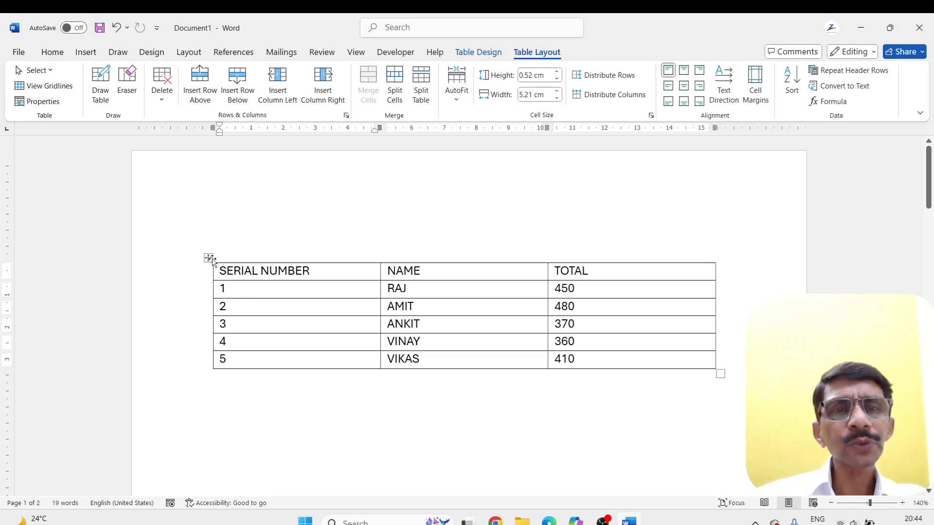
Apply the blue Grid Table 5 Dark - Accent 4 style to the table
{"action": "left_click", "coordinate": [464, 53]}
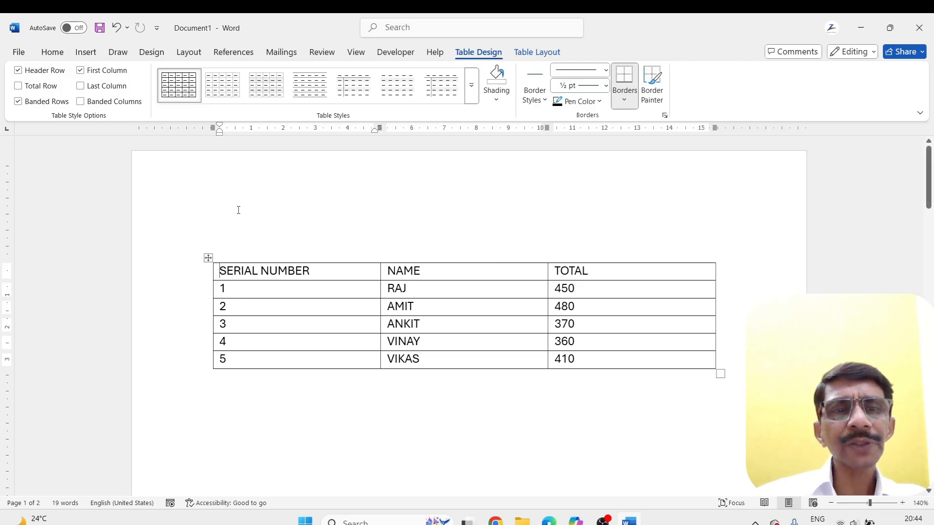
{"action": "left_click", "coordinate": [471, 86]}
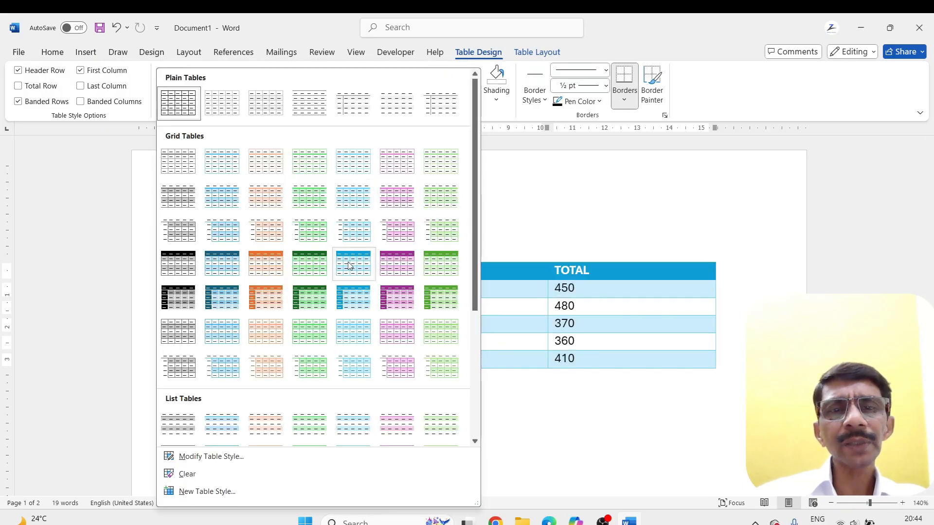
{"action": "left_click", "coordinate": [520, 217]}
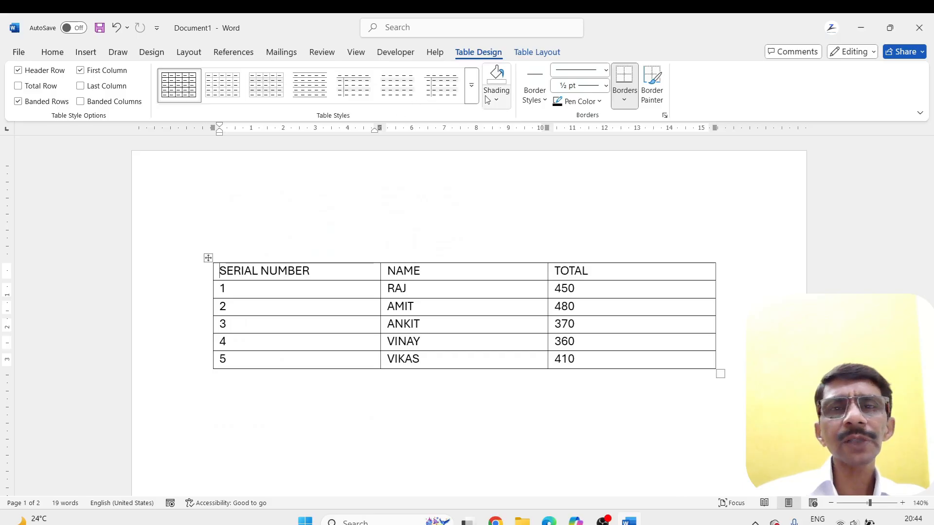
{"action": "left_click", "coordinate": [471, 86]}
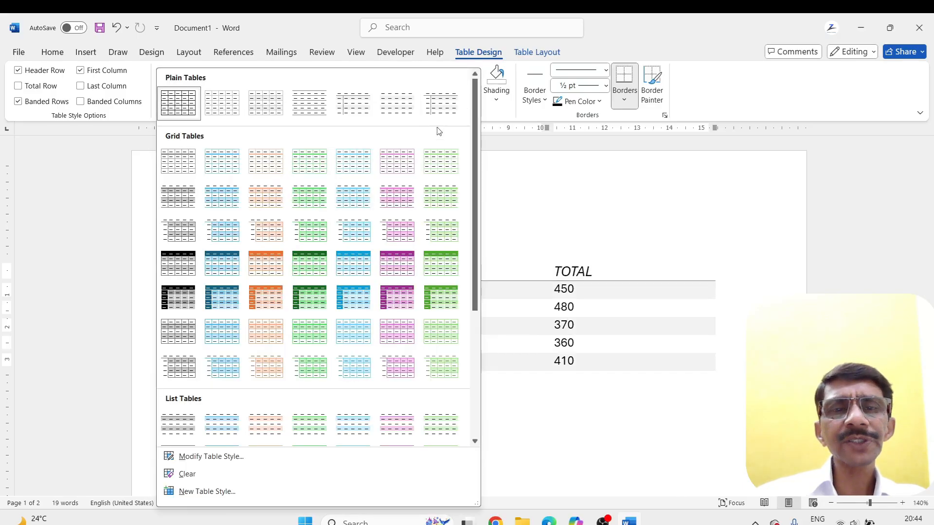
{"action": "left_click", "coordinate": [346, 294]}
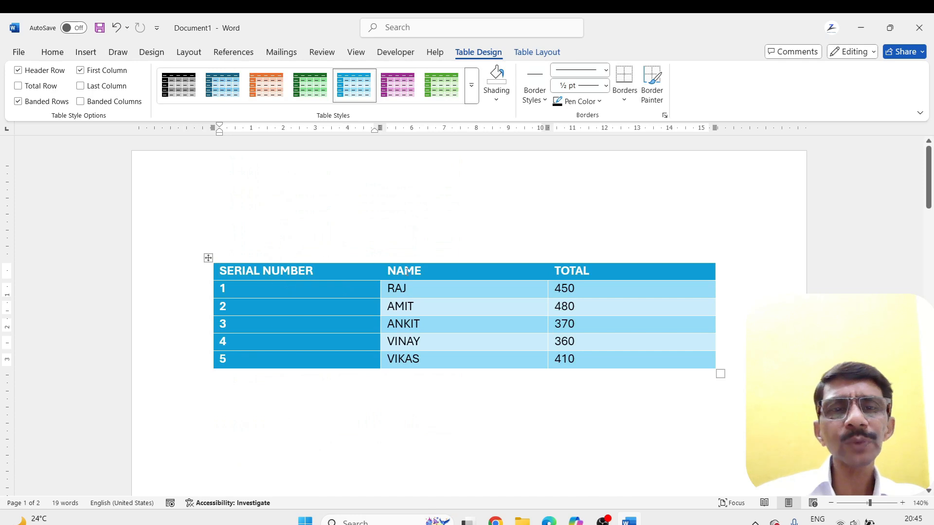
{"action": "left_click", "coordinate": [404, 389]}
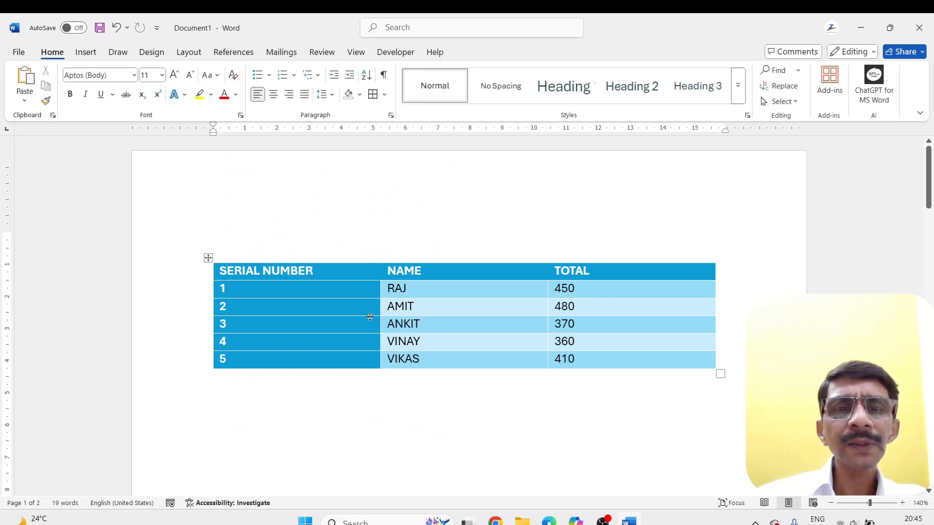
Try banded columns in place of banded rows, toggle the header row formatting off and on, and return to banded rows only
{"action": "left_click", "coordinate": [297, 282]}
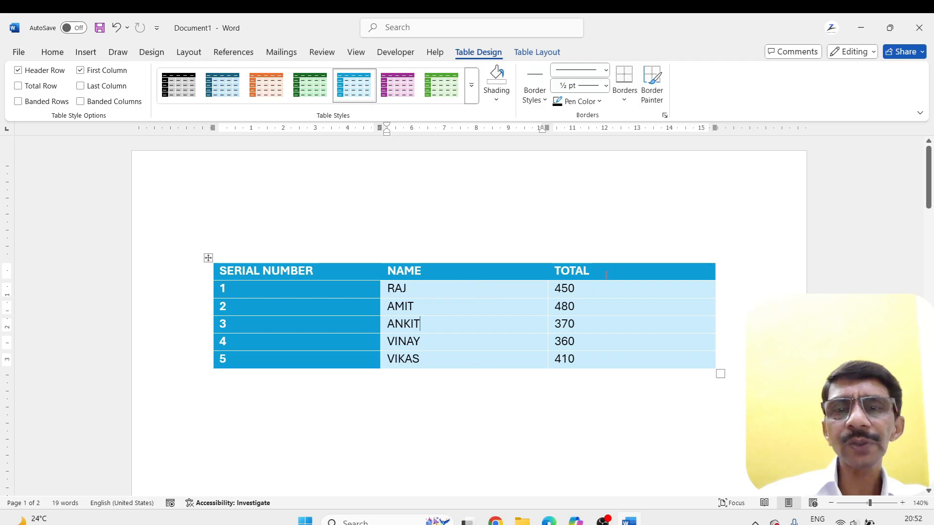
{"action": "left_click", "coordinate": [80, 101]}
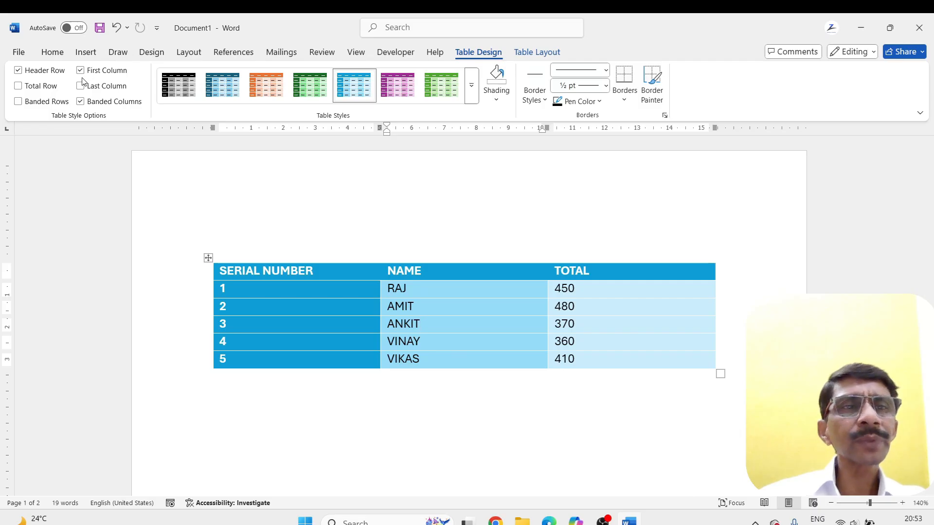
{"action": "left_click", "coordinate": [19, 71]}
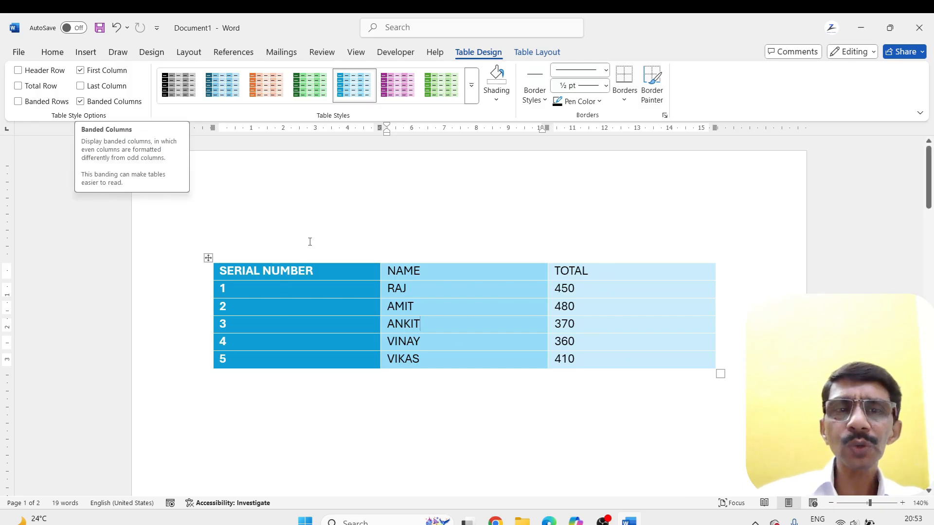
{"action": "left_click", "coordinate": [19, 71]}
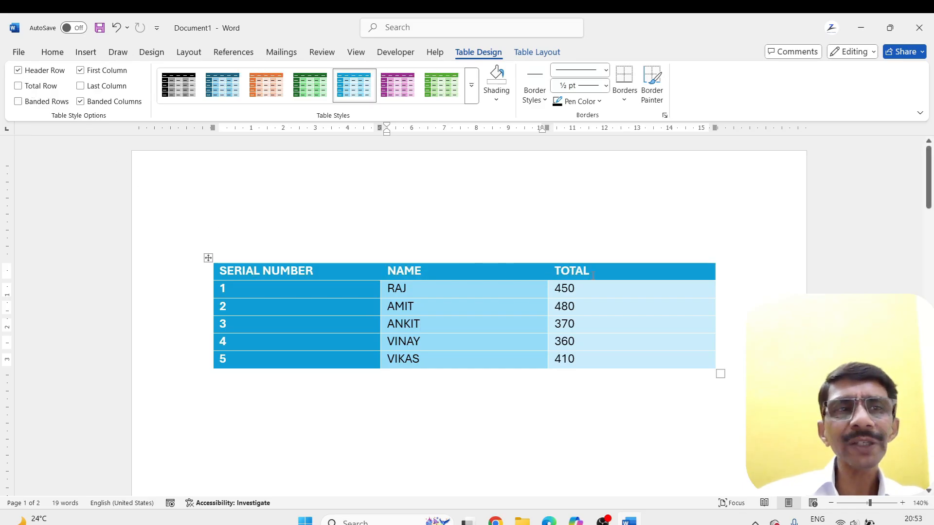
{"action": "left_click", "coordinate": [19, 102]}
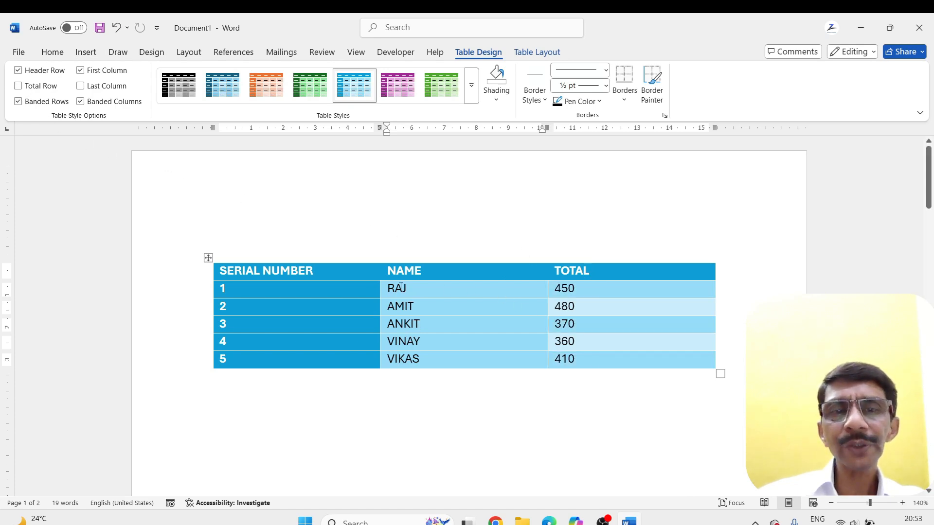
{"action": "left_click", "coordinate": [81, 102]}
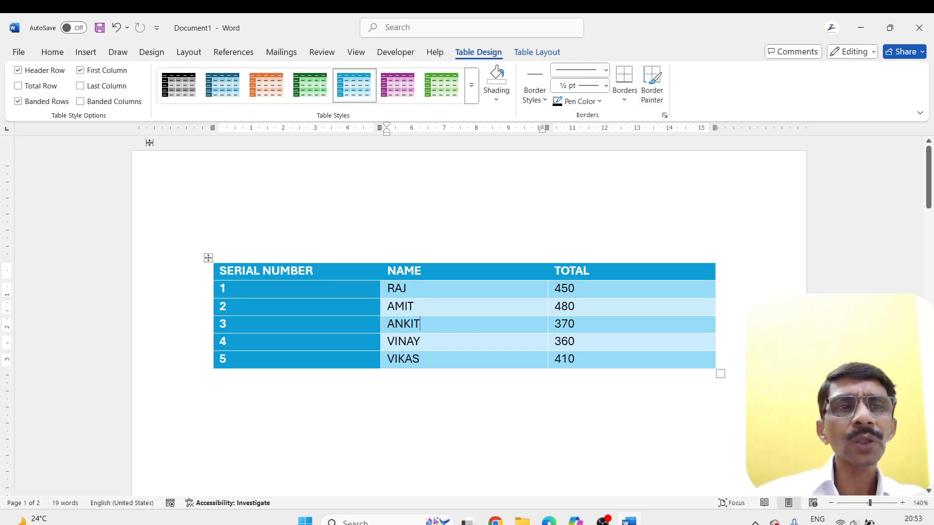
Turn on the special formatting for the table's last column and turn it off for the first column
{"action": "left_click", "coordinate": [81, 87]}
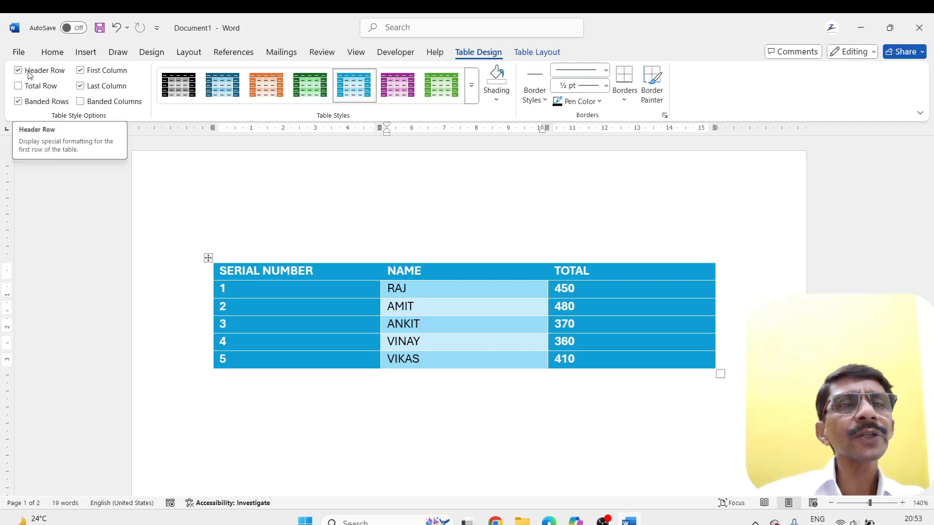
{"action": "left_click", "coordinate": [82, 70]}
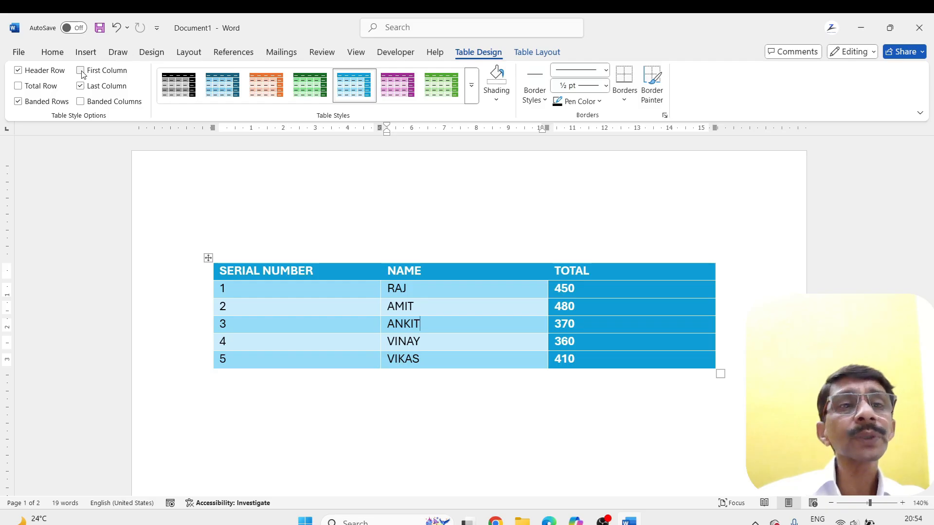
Try the special first-column formatting on and off, and turn off the last-column formatting of the table
{"action": "left_click", "coordinate": [365, 87]}
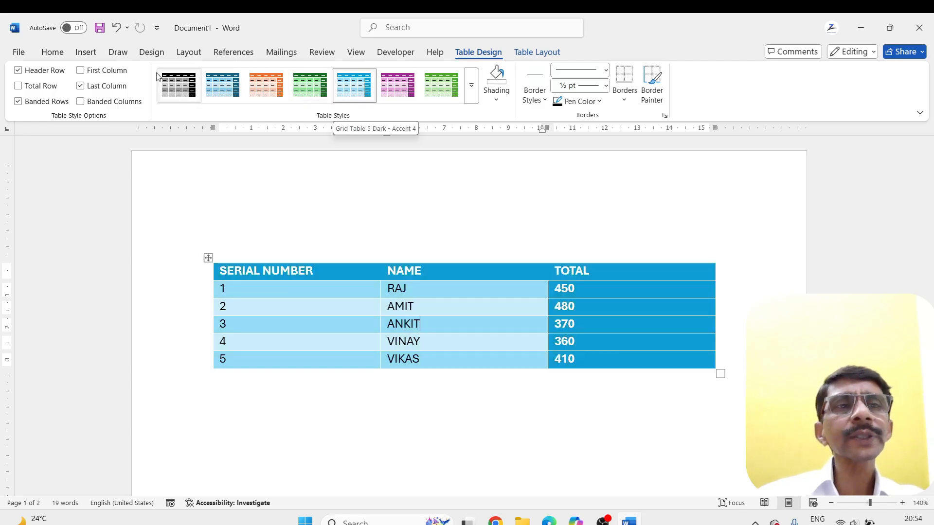
{"action": "left_click", "coordinate": [81, 71]}
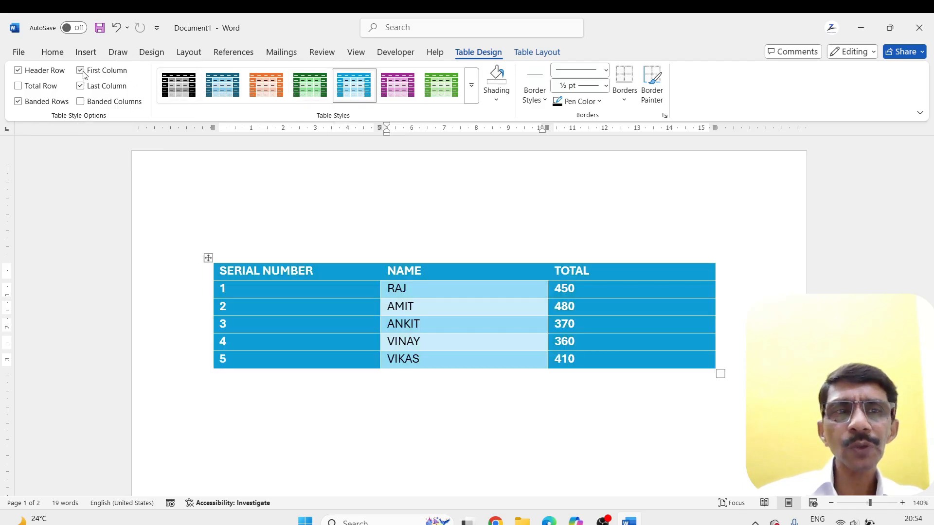
{"action": "left_click", "coordinate": [81, 70]}
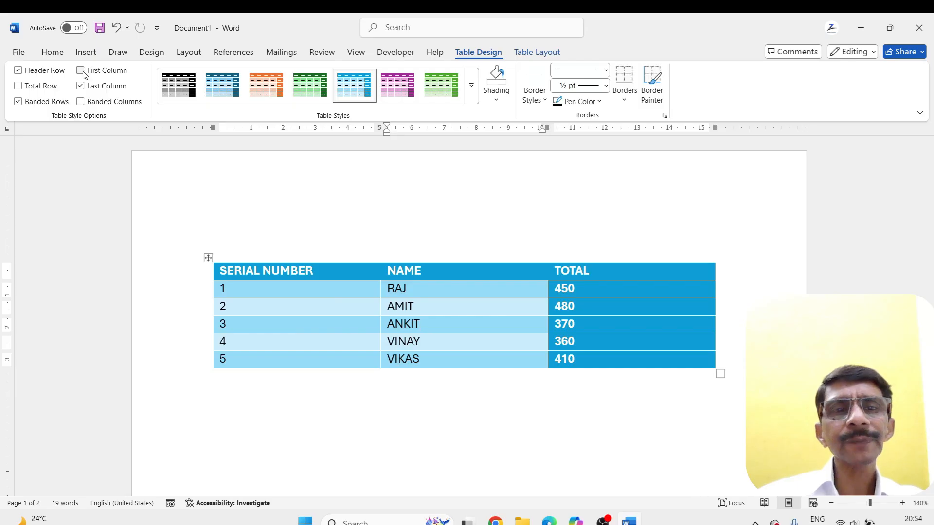
{"action": "left_click", "coordinate": [81, 71]}
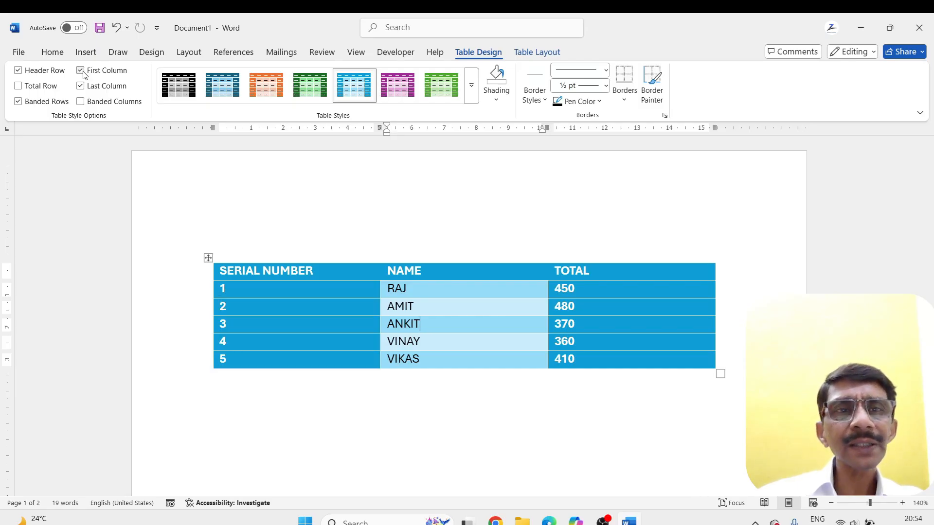
{"action": "left_click", "coordinate": [81, 71]}
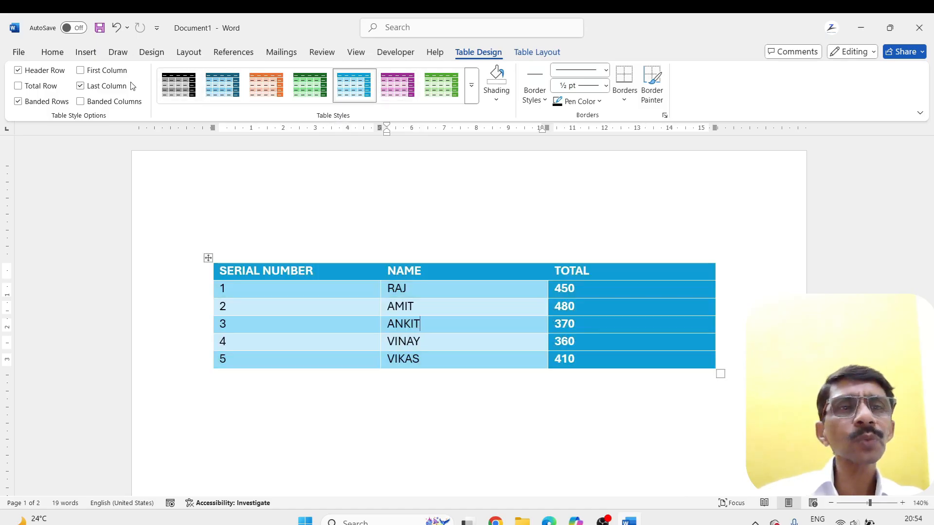
{"action": "left_click", "coordinate": [81, 86]}
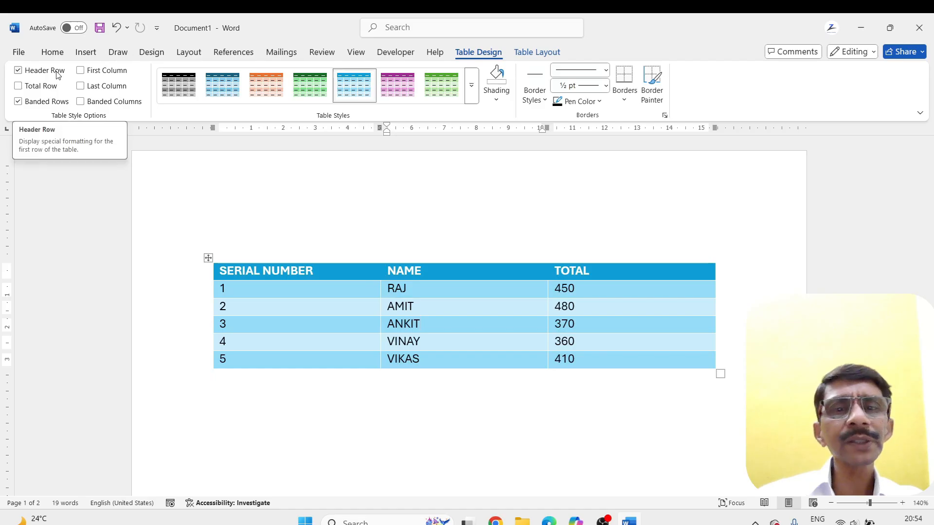
Try the table without banded rows, restore them, and briefly switch banded columns on and off
{"action": "left_click", "coordinate": [19, 102]}
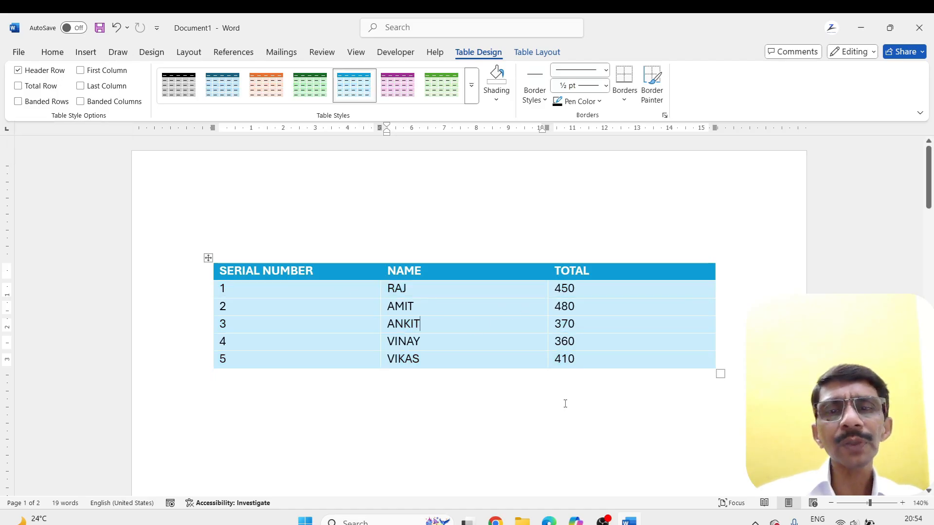
{"action": "left_click", "coordinate": [19, 102]}
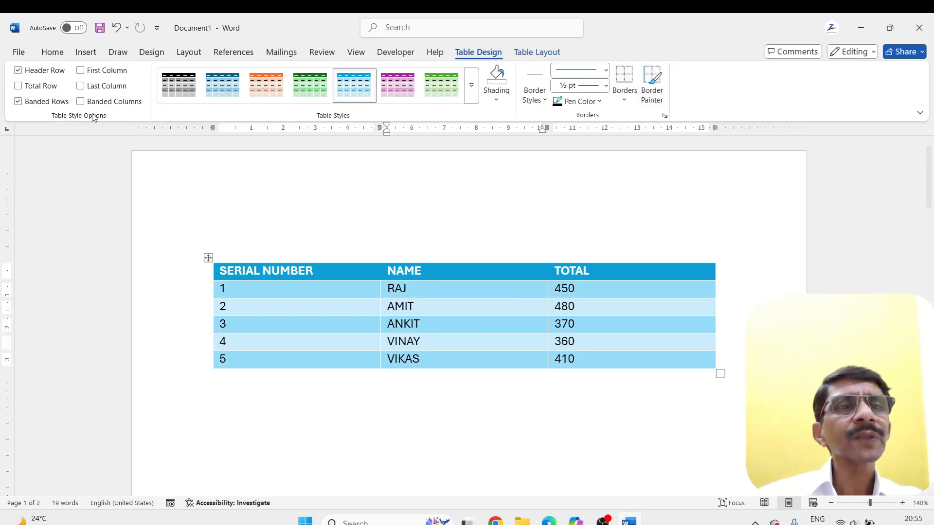
{"action": "left_click", "coordinate": [80, 102]}
{"action": "left_click", "coordinate": [81, 102]}
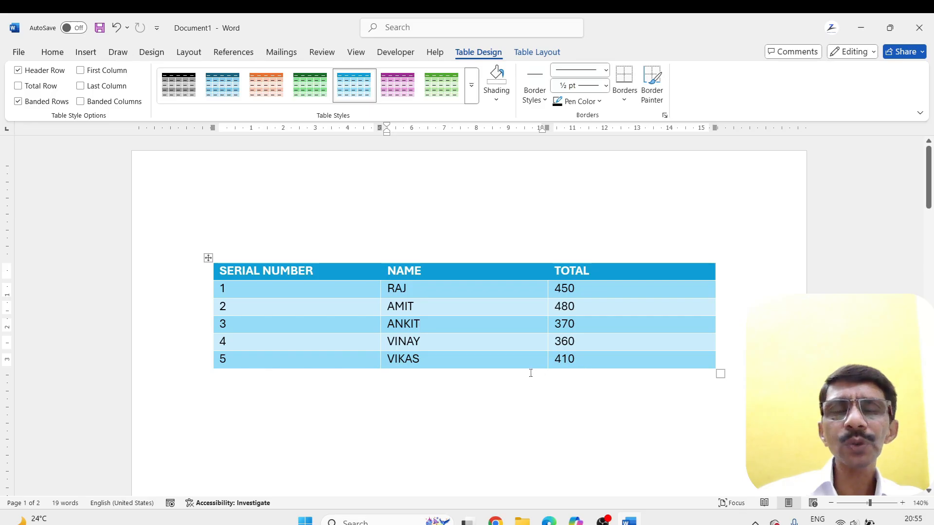
Shade the five cells below the NAME header light green
{"action": "left_click", "coordinate": [495, 100]}
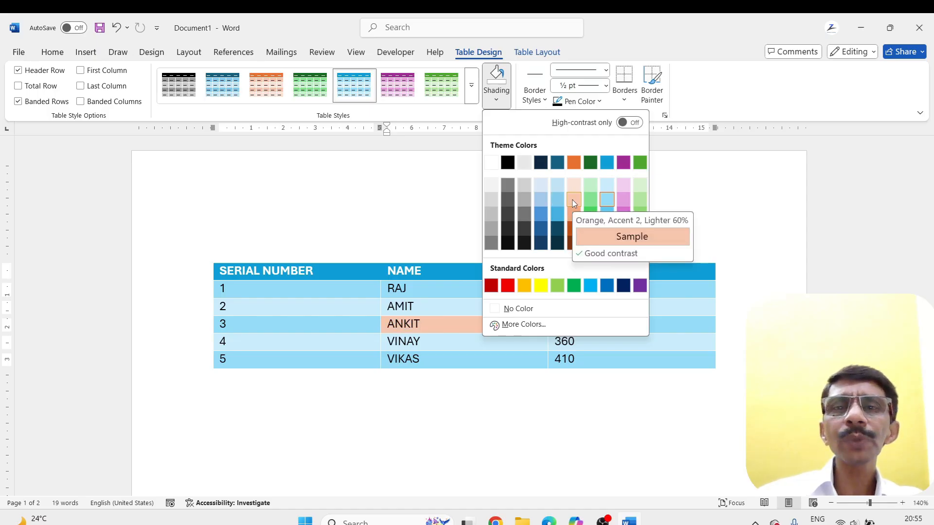
{"action": "left_click", "coordinate": [483, 411]}
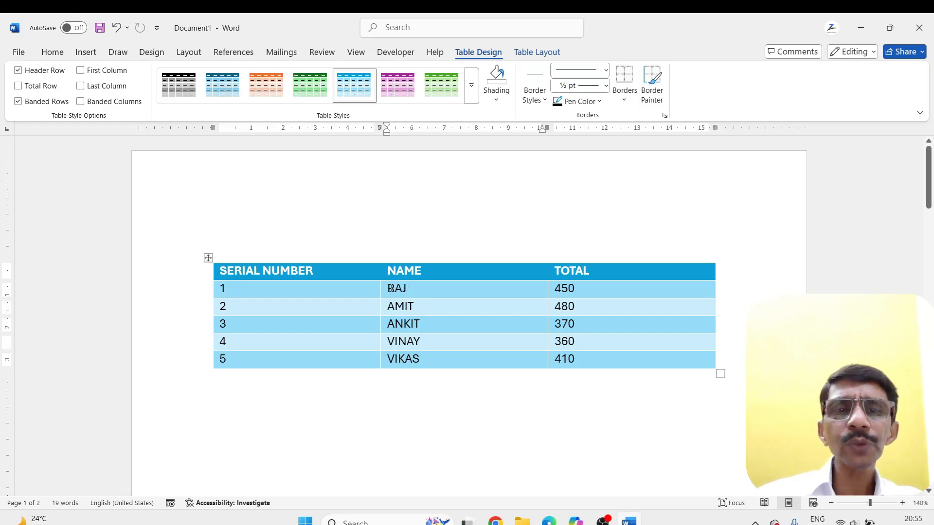
{"action": "left_click_drag", "start_coordinate": [390, 289], "coordinate": [414, 358]}
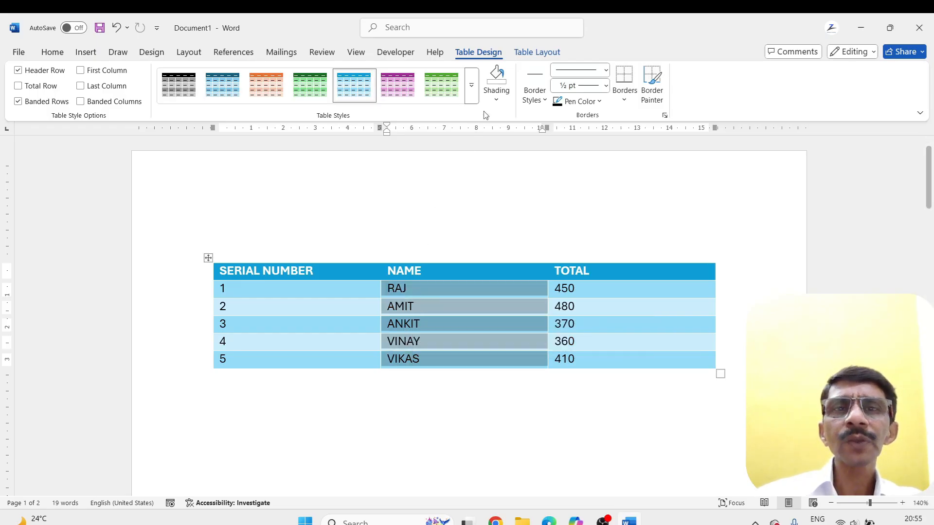
{"action": "left_click", "coordinate": [496, 99]}
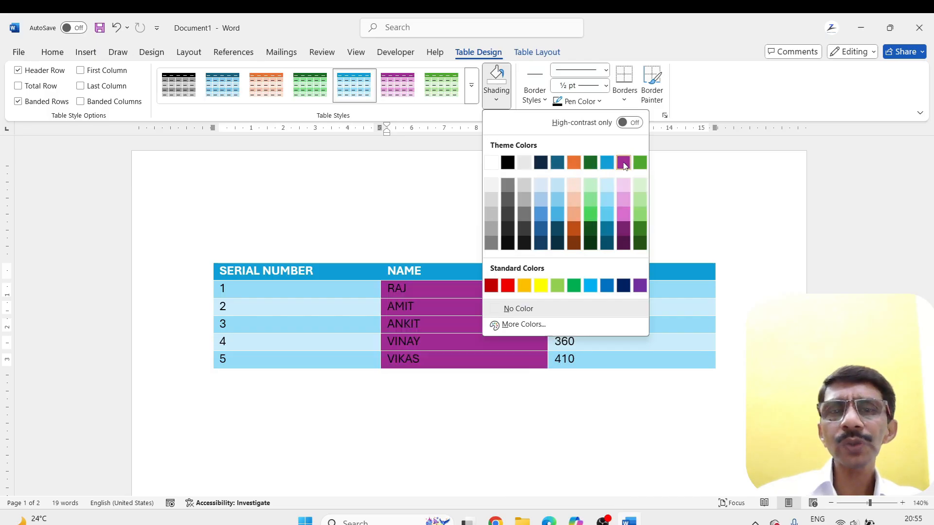
{"action": "left_click", "coordinate": [640, 200]}
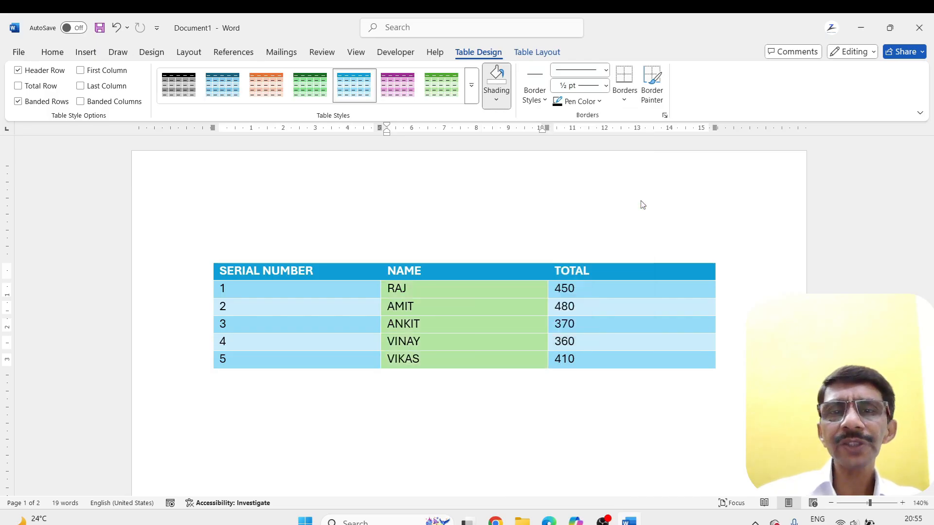
{"action": "left_click", "coordinate": [424, 376]}
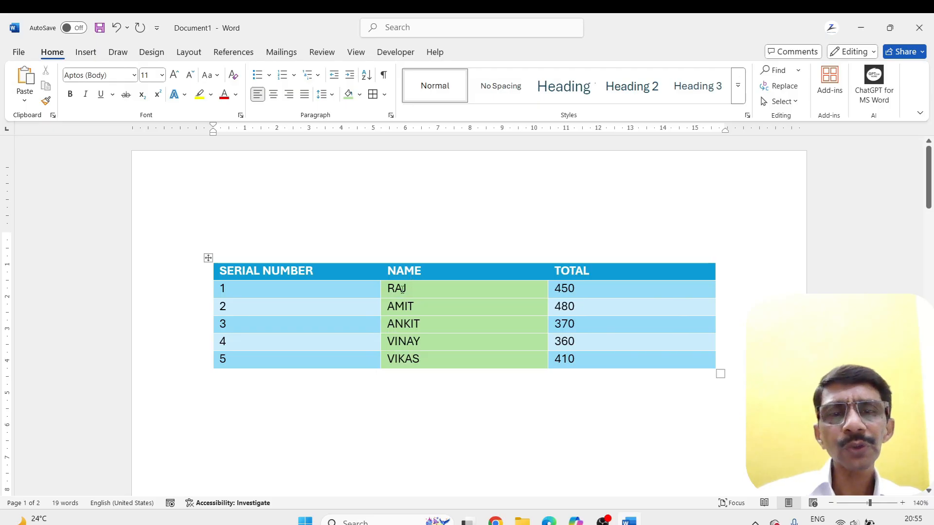
{"action": "left_click_drag", "start_coordinate": [388, 288], "coordinate": [399, 360]}
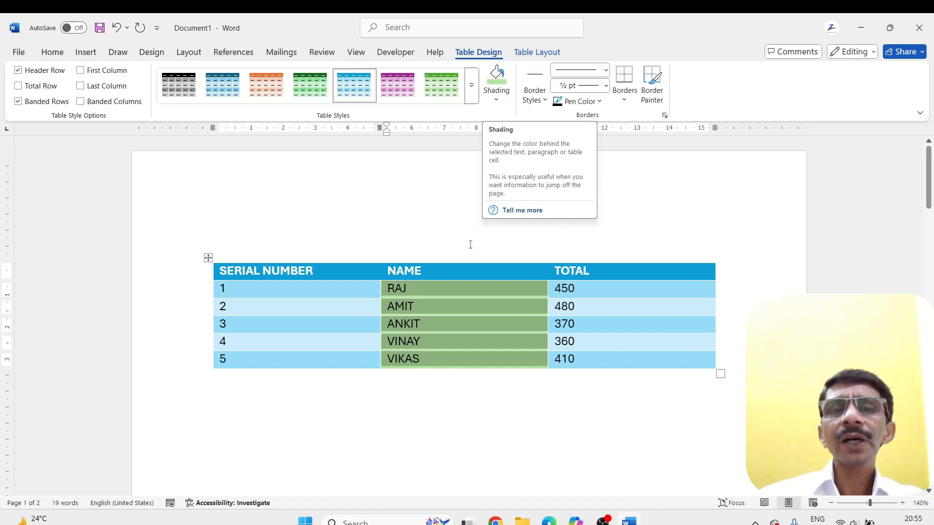
{"action": "left_click", "coordinate": [279, 306]}
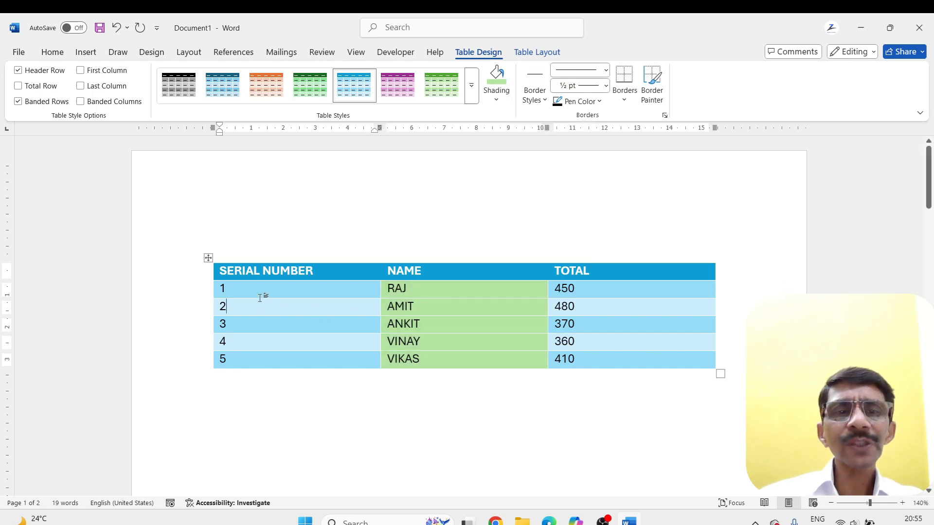
Paint the table's two inner column dividers and all four outer edges with the 1½ pt dark teal theme border style
{"action": "left_click", "coordinate": [545, 101]}
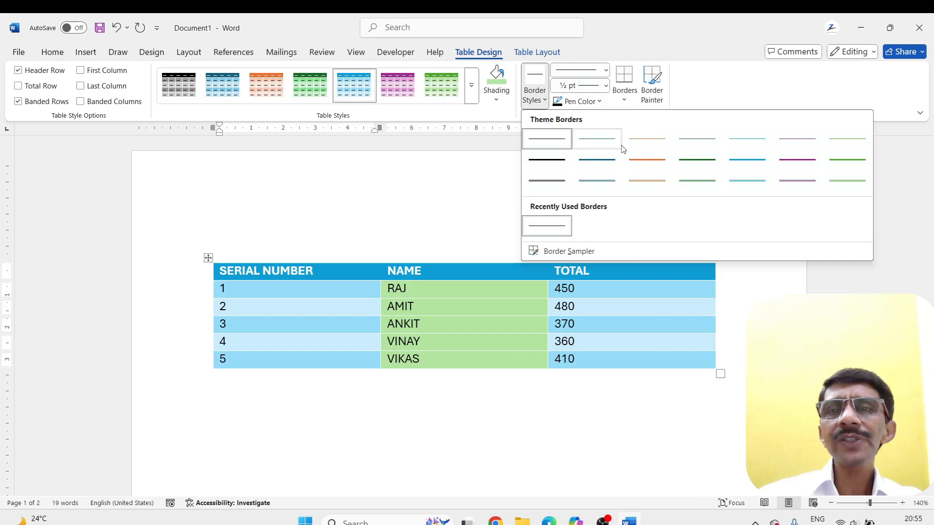
{"action": "left_click", "coordinate": [589, 163]}
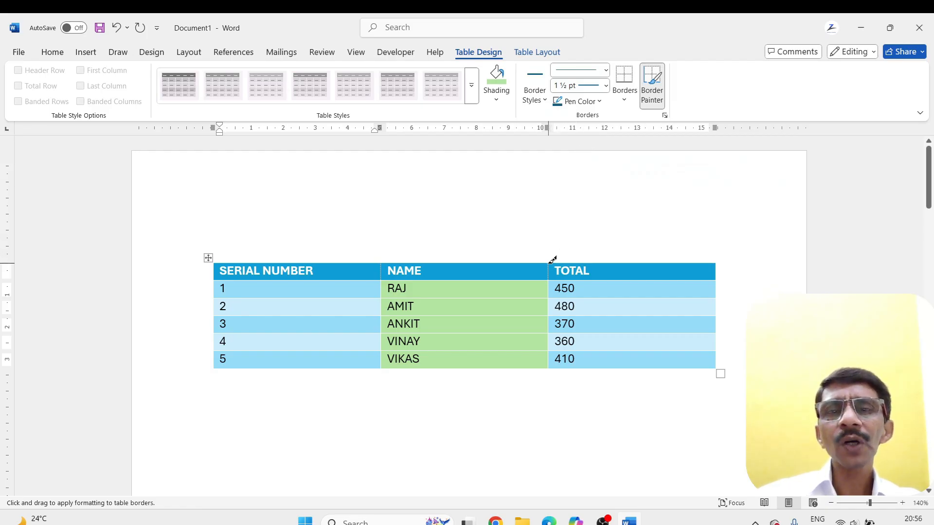
{"action": "left_click_drag", "start_coordinate": [549, 265], "coordinate": [544, 361]}
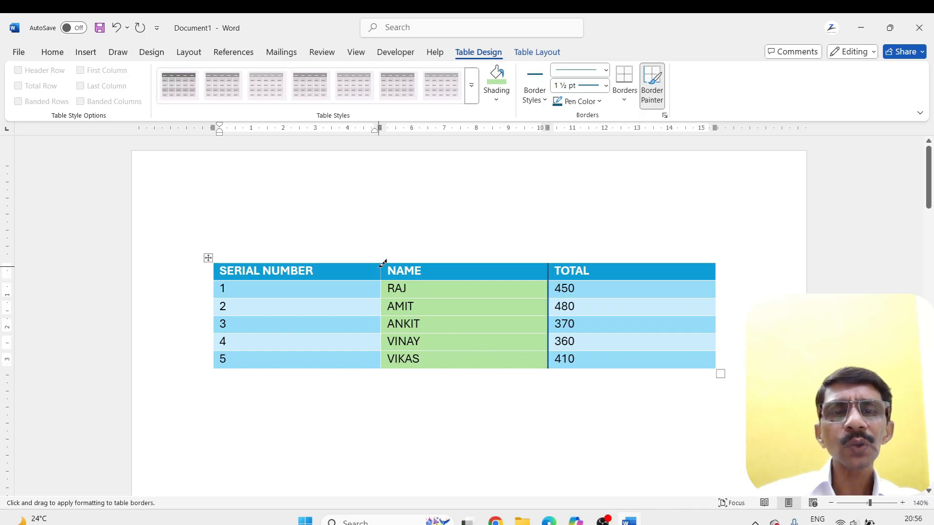
{"action": "left_click_drag", "start_coordinate": [384, 262], "coordinate": [383, 355]}
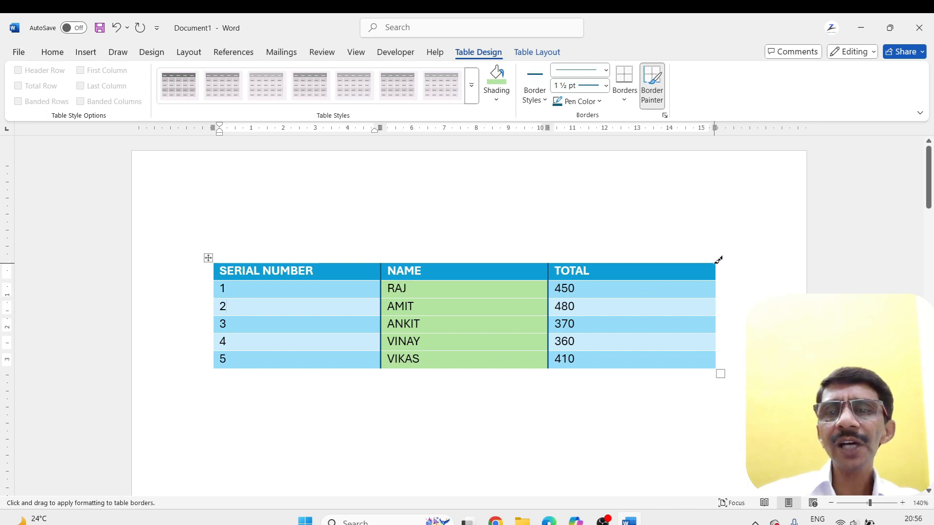
{"action": "left_click_drag", "start_coordinate": [718, 262], "coordinate": [716, 364]}
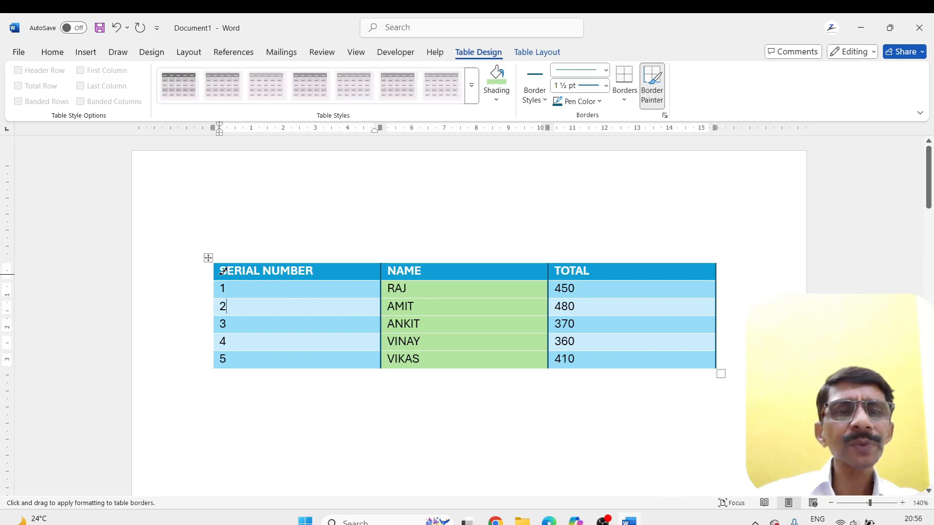
{"action": "mouse_move", "coordinate": [220, 274]}
{"action": "left_mouse_down"}
{"action": "mouse_move", "coordinate": [217, 364]}
{"action": "mouse_move", "coordinate": [680, 354]}
{"action": "left_mouse_up"}
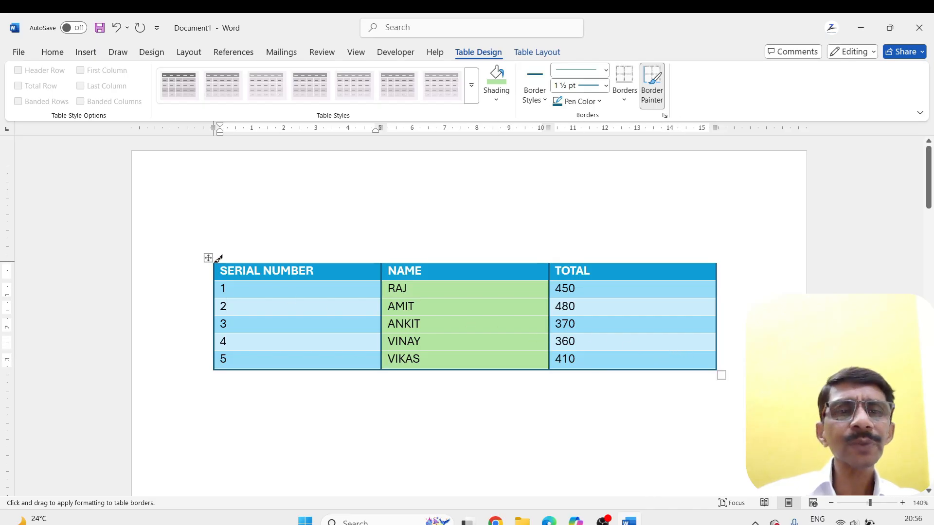
{"action": "left_click_drag", "start_coordinate": [222, 260], "coordinate": [647, 250]}
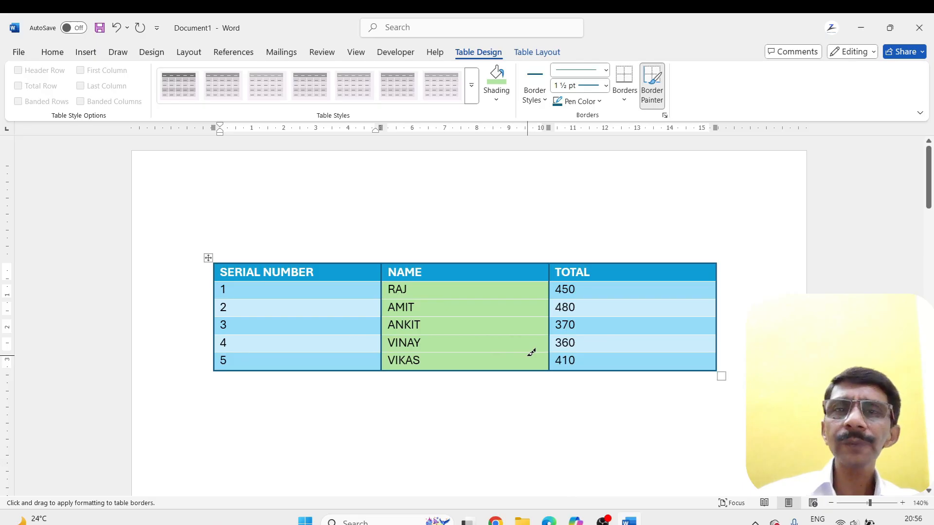
Set the pen color to red and paint 1½ pt borders beneath the first and third entries of the NAME column
{"action": "left_click", "coordinate": [546, 101]}
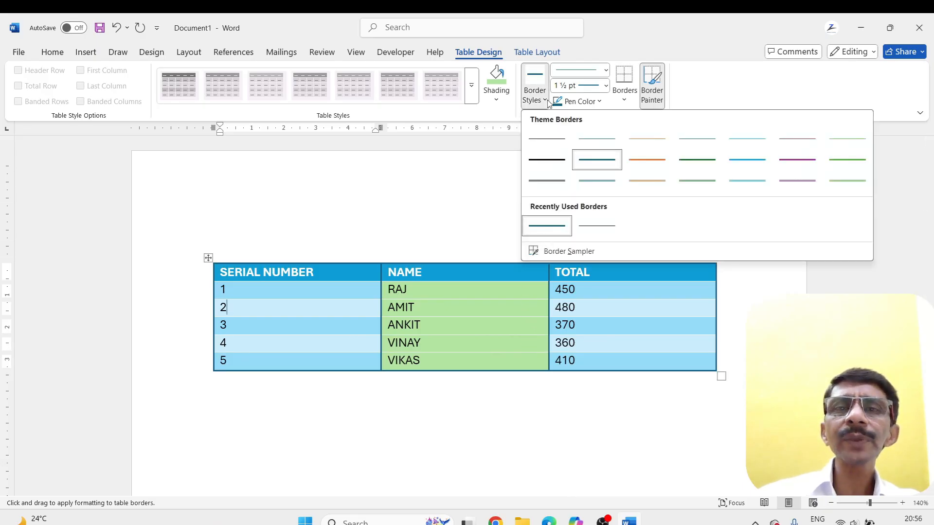
{"action": "left_click", "coordinate": [547, 100]}
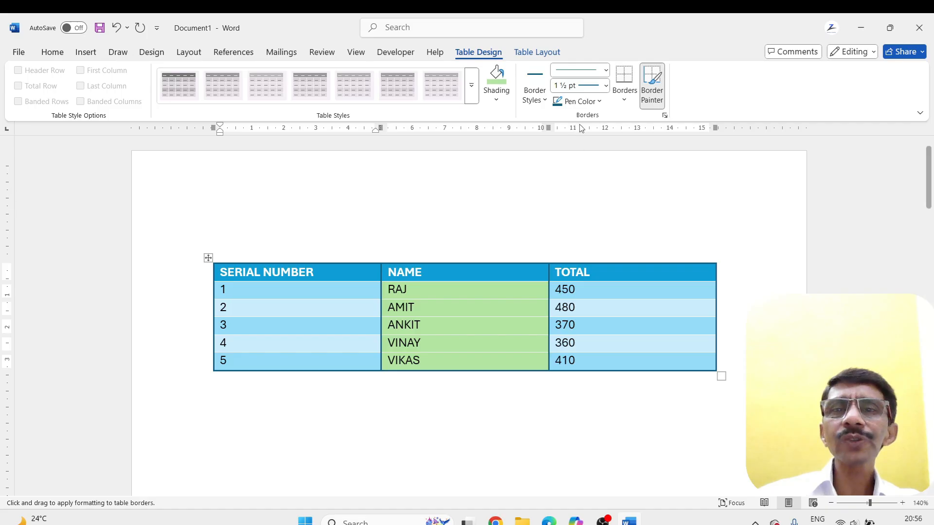
{"action": "left_click", "coordinate": [600, 101]}
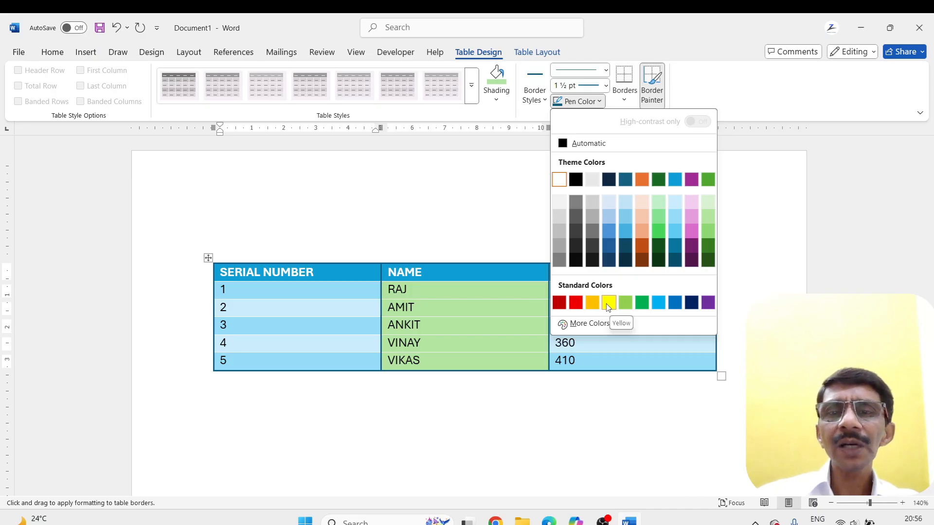
{"action": "left_click", "coordinate": [576, 303]}
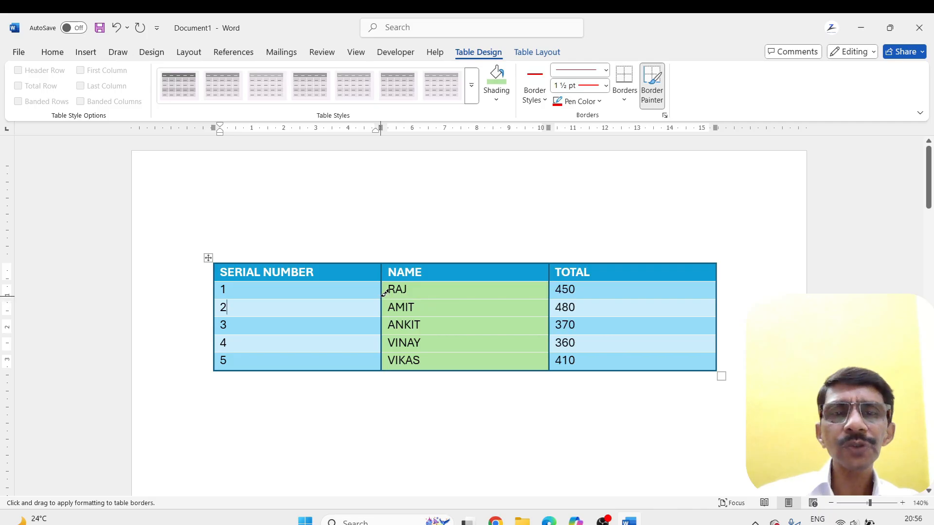
{"action": "left_click_drag", "start_coordinate": [382, 297], "coordinate": [552, 292]}
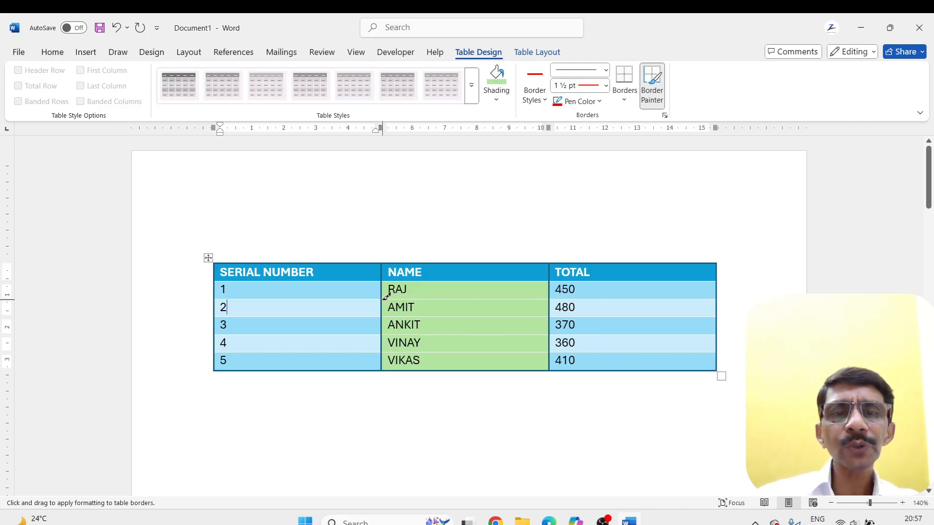
{"action": "left_click_drag", "start_coordinate": [385, 300], "coordinate": [537, 293]}
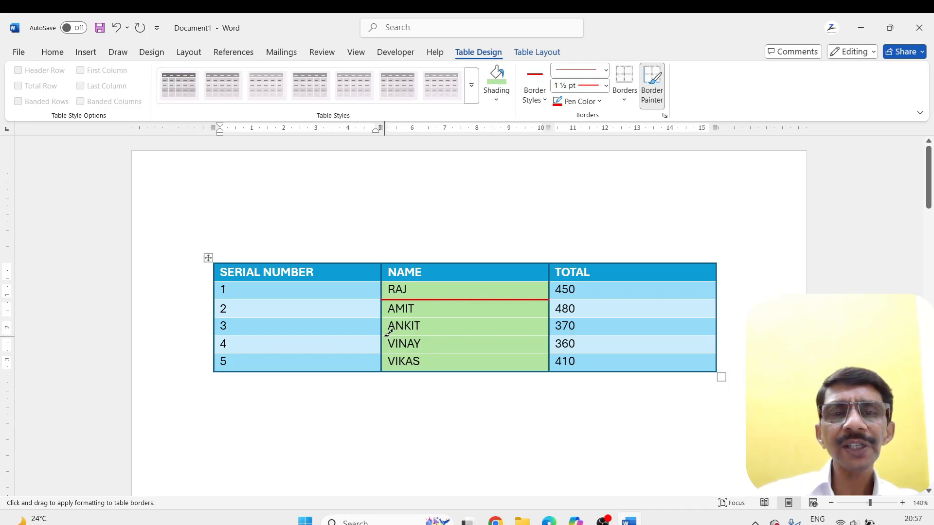
{"action": "left_click_drag", "start_coordinate": [388, 335], "coordinate": [491, 330]}
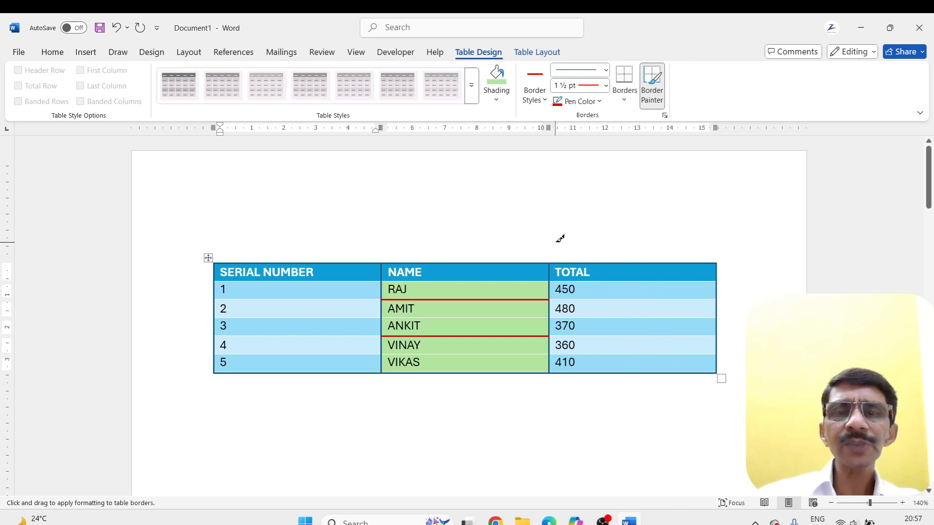
{"action": "key", "text": "Escape"}
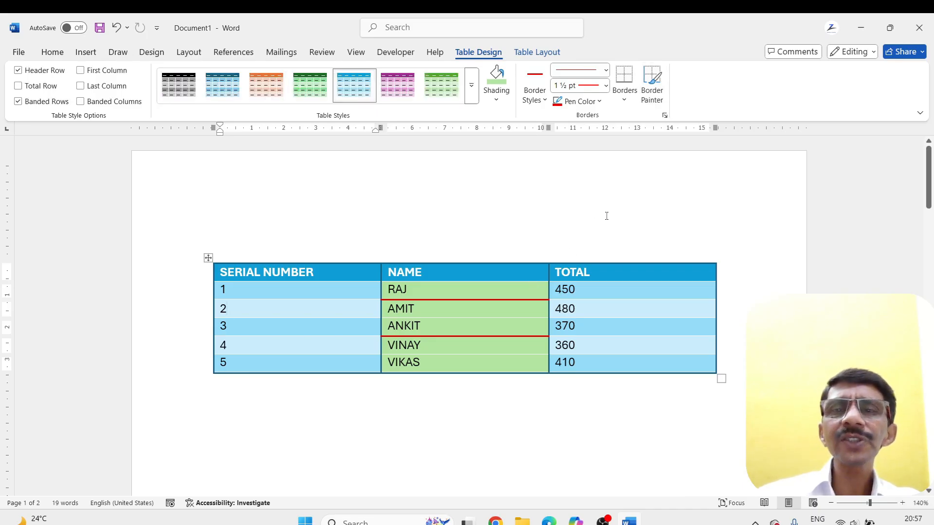
Remove all borders from the five cells below the TOTAL header
{"action": "left_click", "coordinate": [623, 100]}
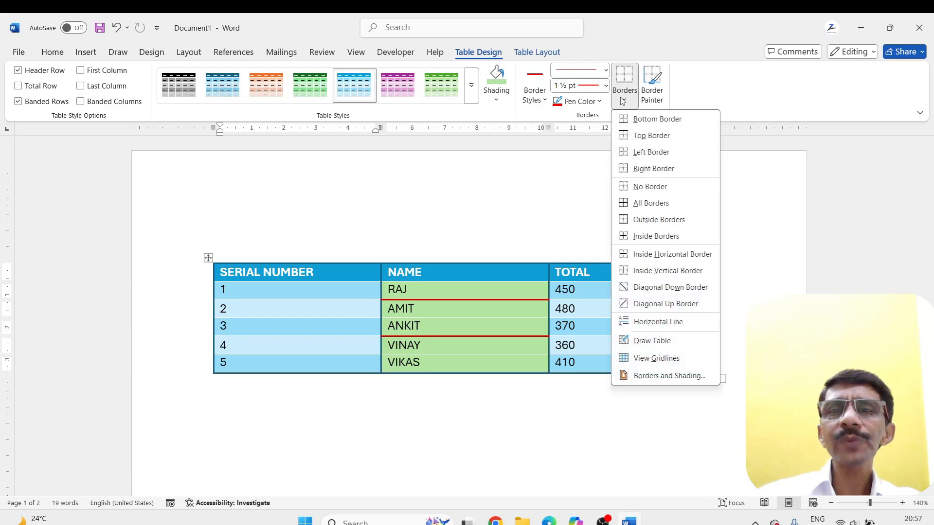
{"action": "left_click", "coordinate": [560, 392]}
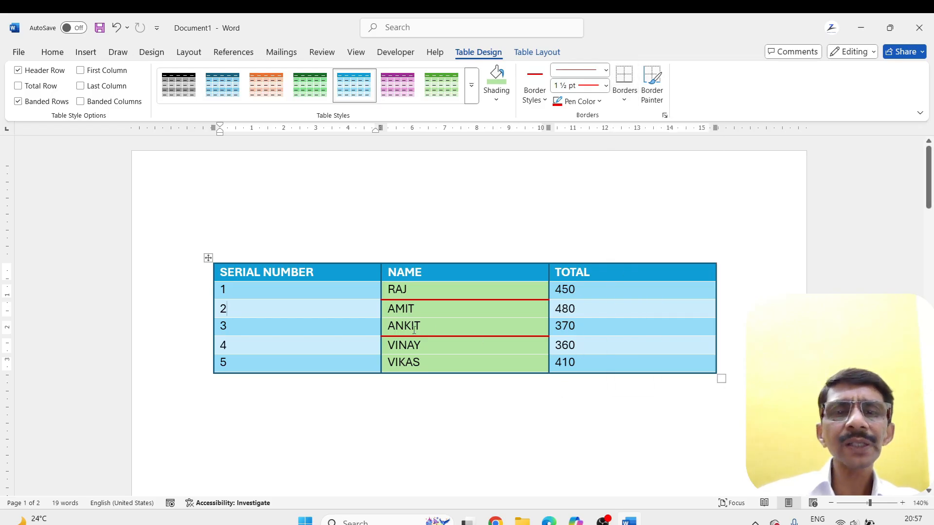
{"action": "left_click_drag", "start_coordinate": [558, 289], "coordinate": [582, 363]}
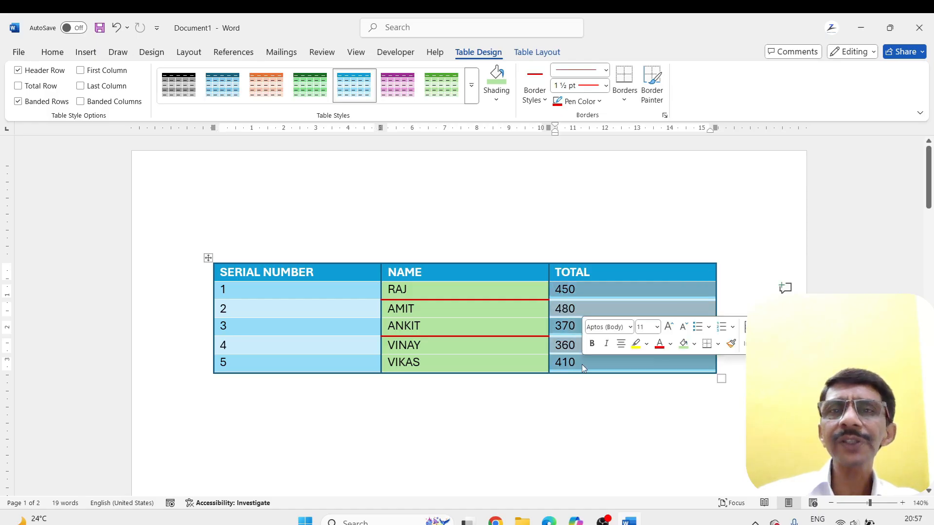
{"action": "left_click", "coordinate": [624, 100]}
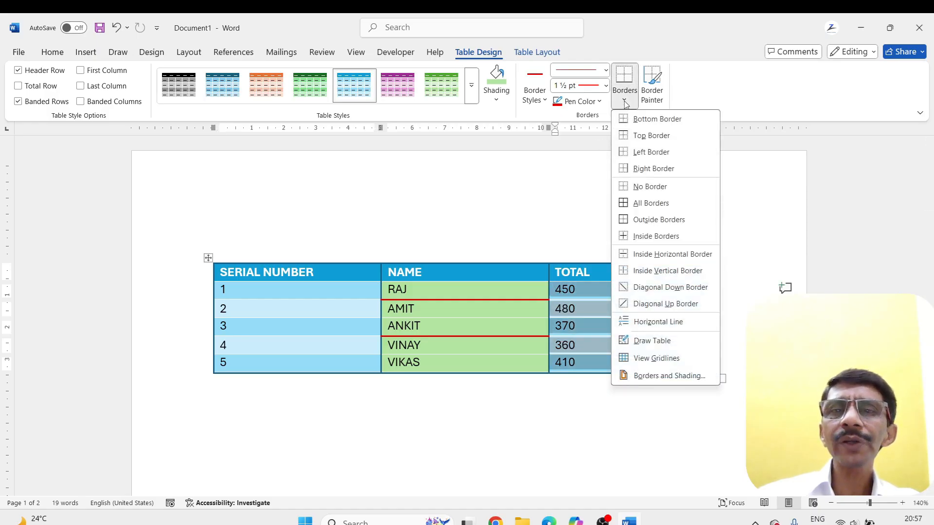
{"action": "left_click", "coordinate": [628, 188]}
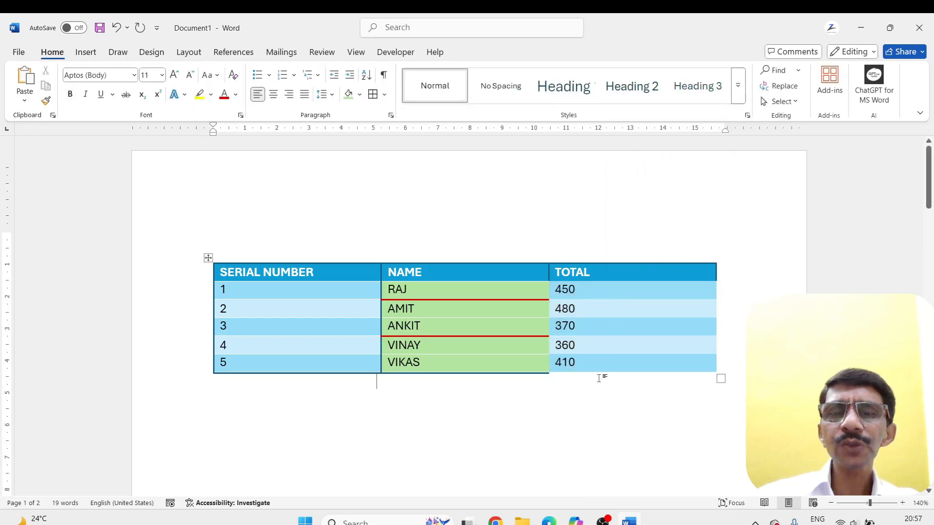
Remove all borders from the five cells below the NAME header
{"action": "left_click_drag", "start_coordinate": [499, 292], "coordinate": [507, 363]}
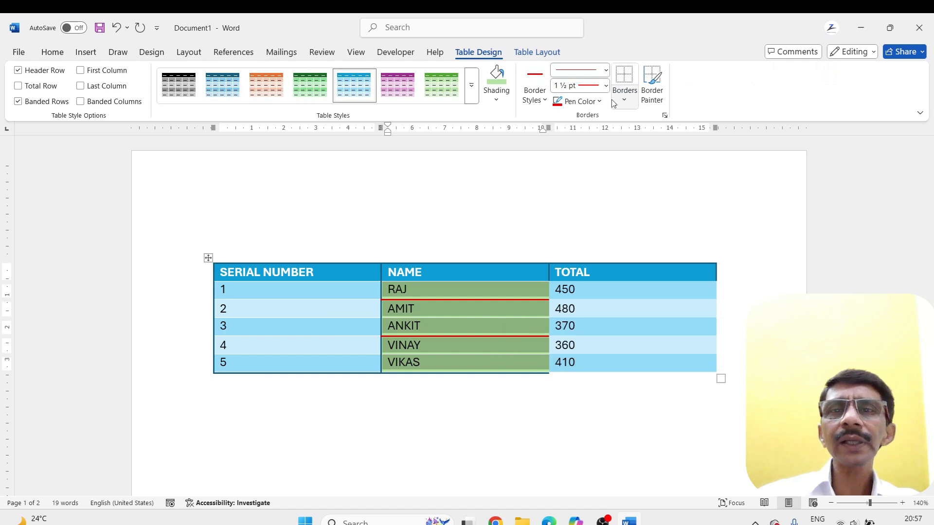
{"action": "left_click", "coordinate": [626, 101]}
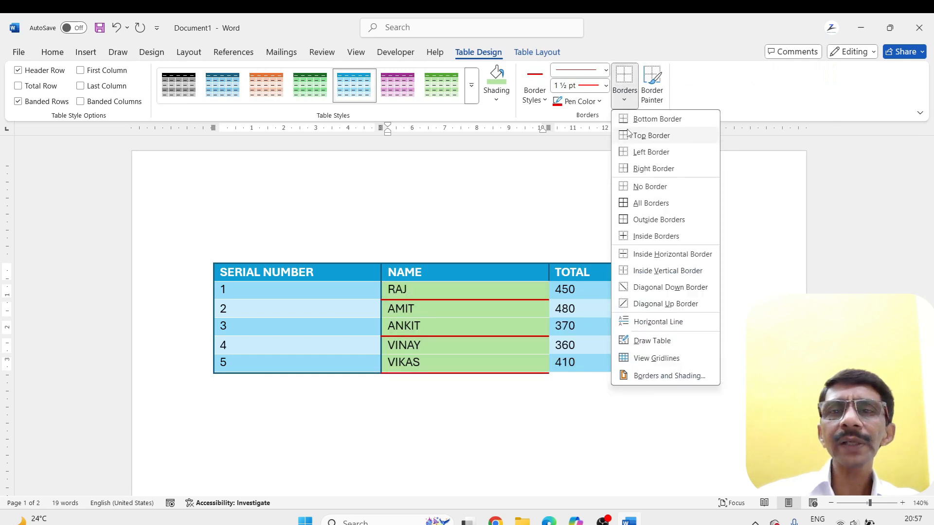
{"action": "left_click", "coordinate": [627, 189]}
{"action": "left_click", "coordinate": [523, 402]}
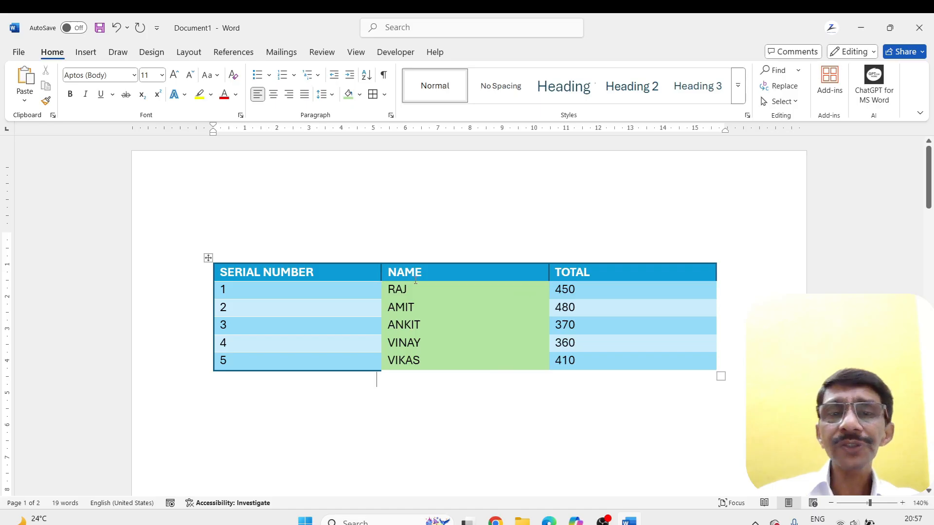
Paint a red 1½ pt border along the full divider between the NAME and TOTAL columns
{"action": "left_click", "coordinate": [208, 257]}
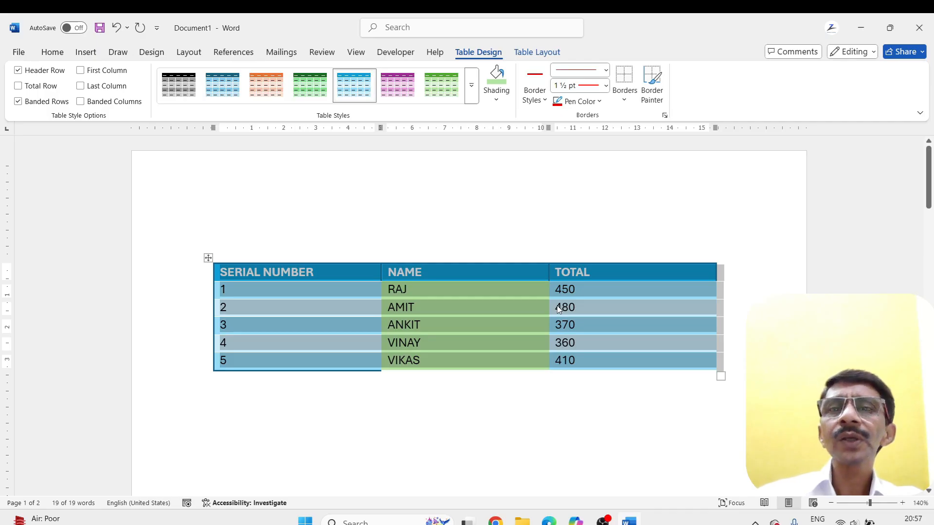
{"action": "left_click", "coordinate": [651, 85]}
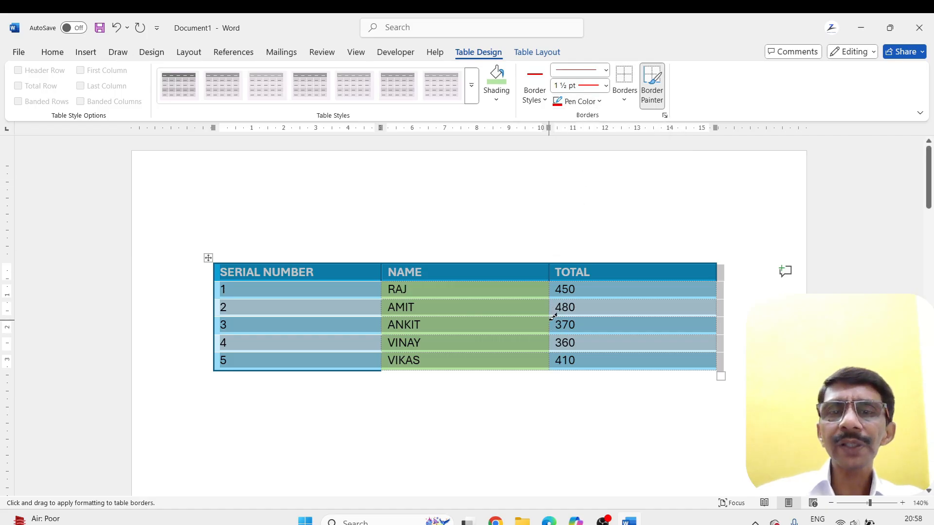
{"action": "left_click_drag", "start_coordinate": [553, 273], "coordinate": [554, 365]}
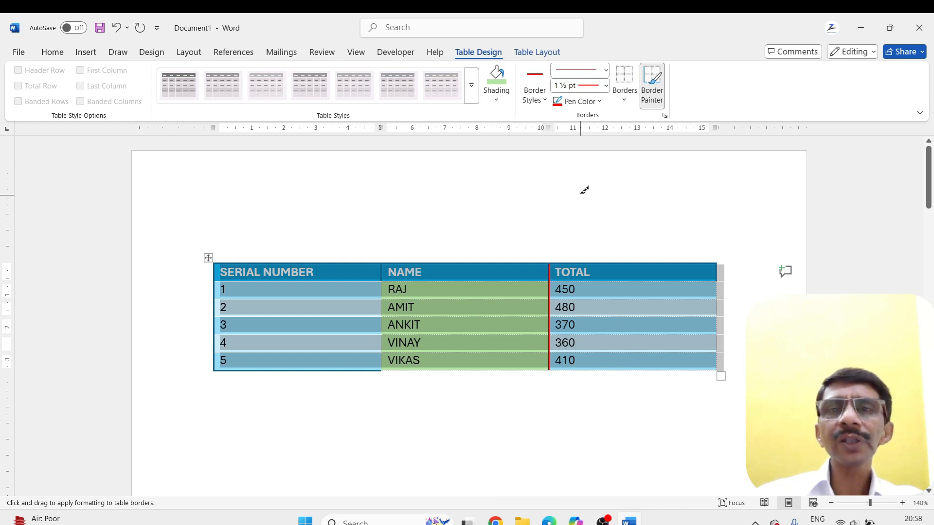
Set the pen color to yellow, paint the divider between the SERIAL NUMBER and NAME columns at 1½ pt, and stop border painting
{"action": "left_click", "coordinate": [599, 102]}
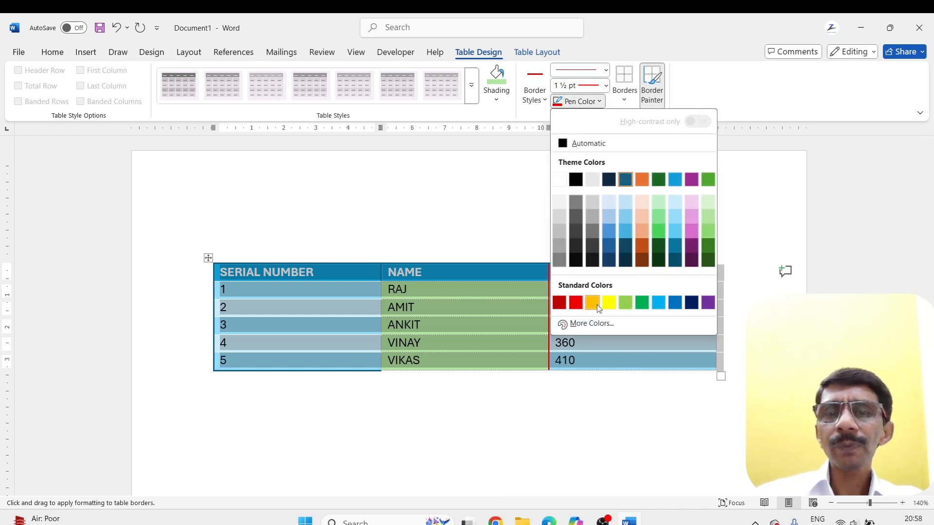
{"action": "left_click", "coordinate": [608, 302]}
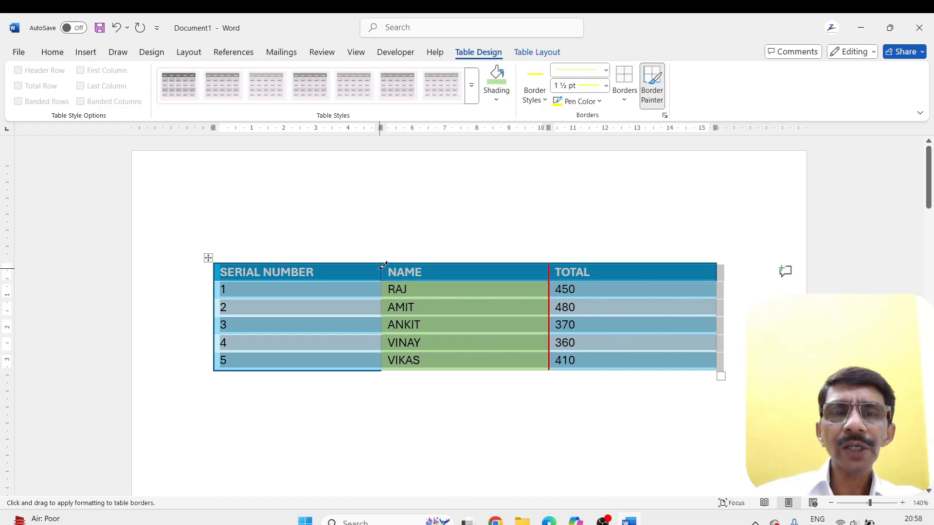
{"action": "left_click_drag", "start_coordinate": [382, 262], "coordinate": [387, 364]}
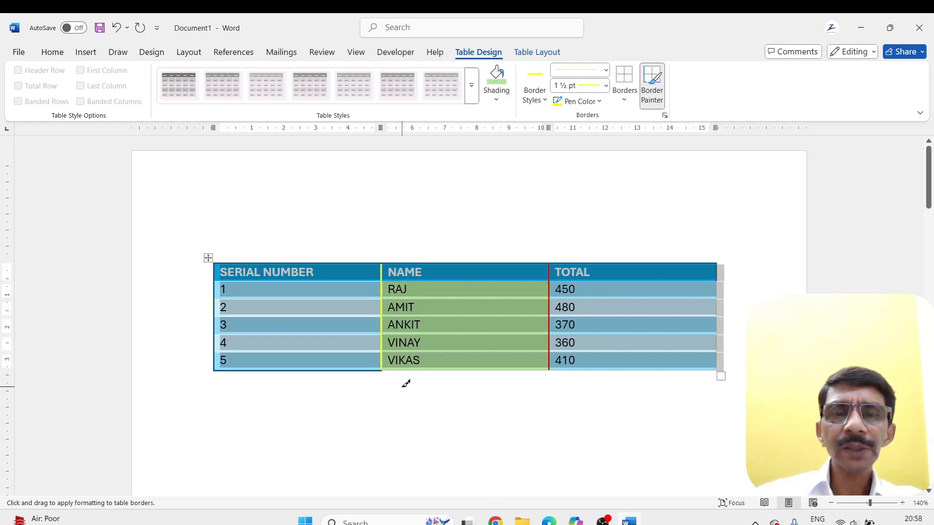
{"action": "key", "text": "Escape"}
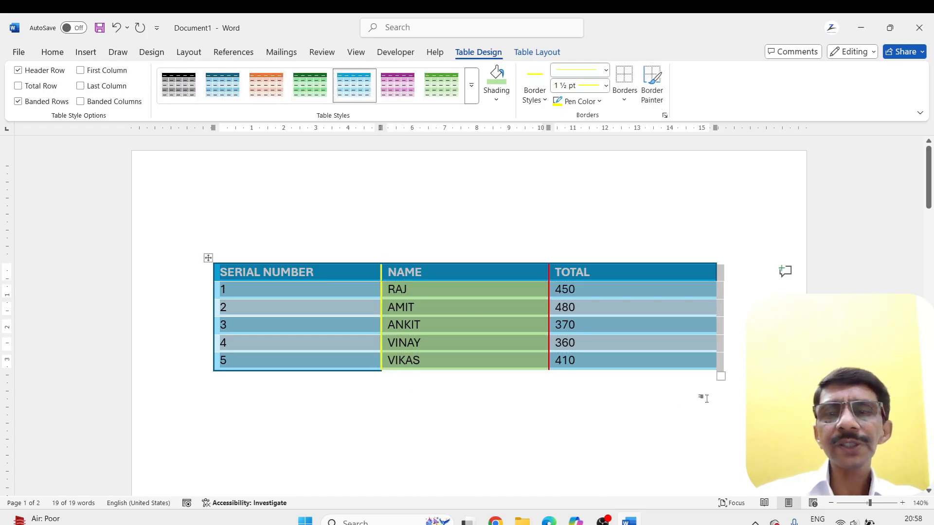
{"action": "left_click", "coordinate": [724, 399]}
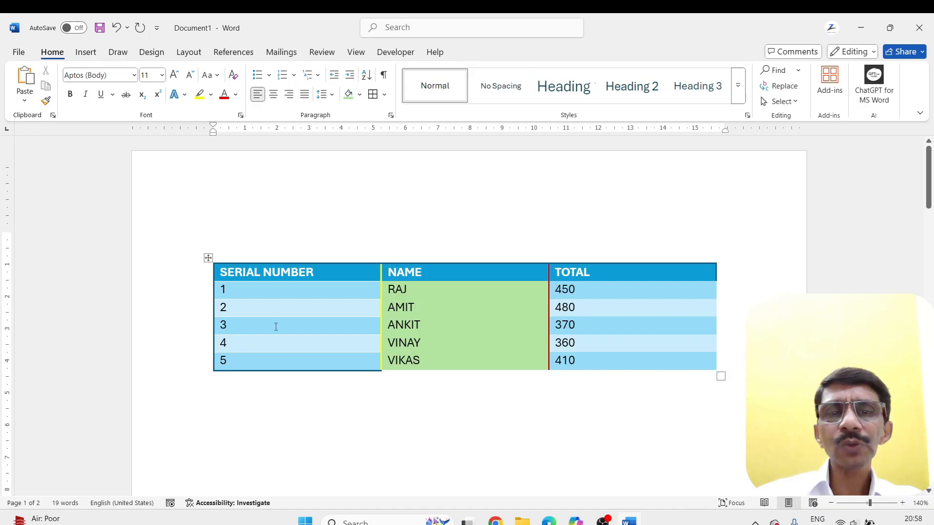
Use the table layout selection commands to select the SERIAL NUMBER header cell and its entire column
{"action": "left_click", "coordinate": [209, 257]}
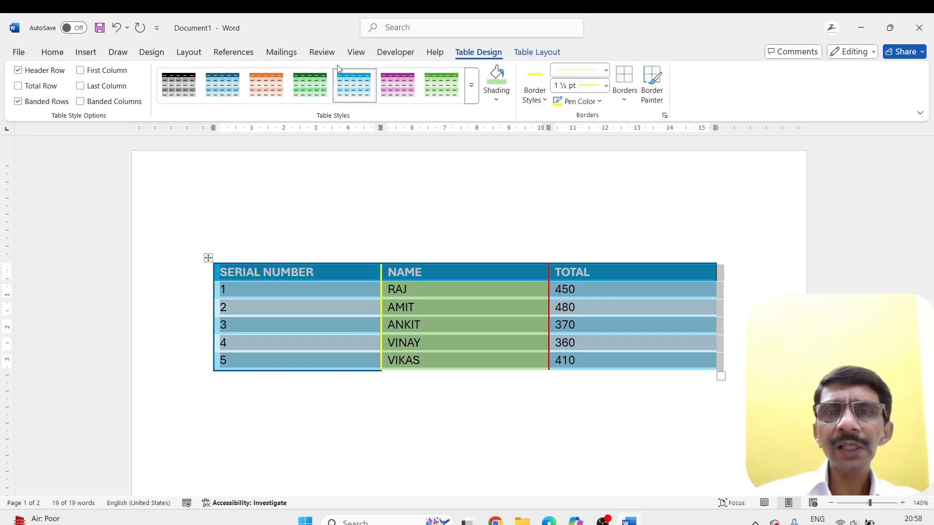
{"action": "left_click", "coordinate": [532, 53]}
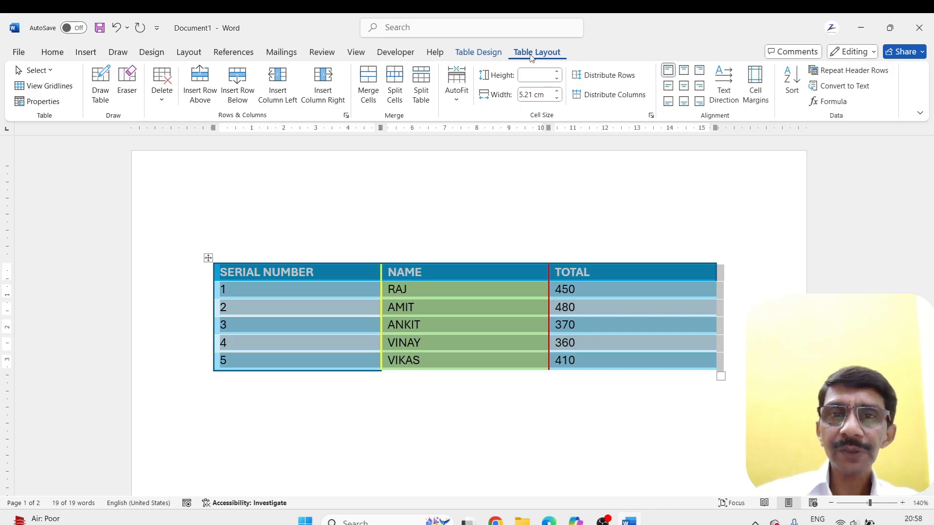
{"action": "left_click", "coordinate": [238, 282]}
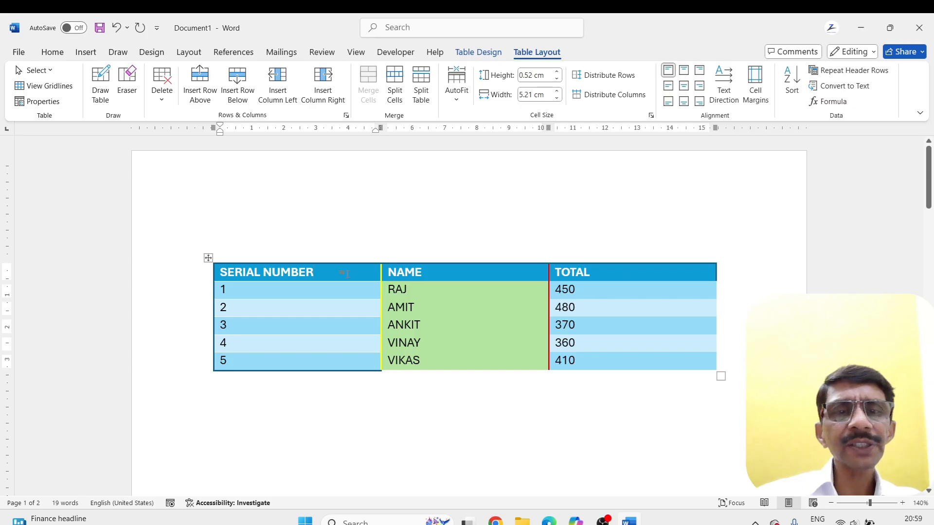
{"action": "left_click", "coordinate": [49, 72]}
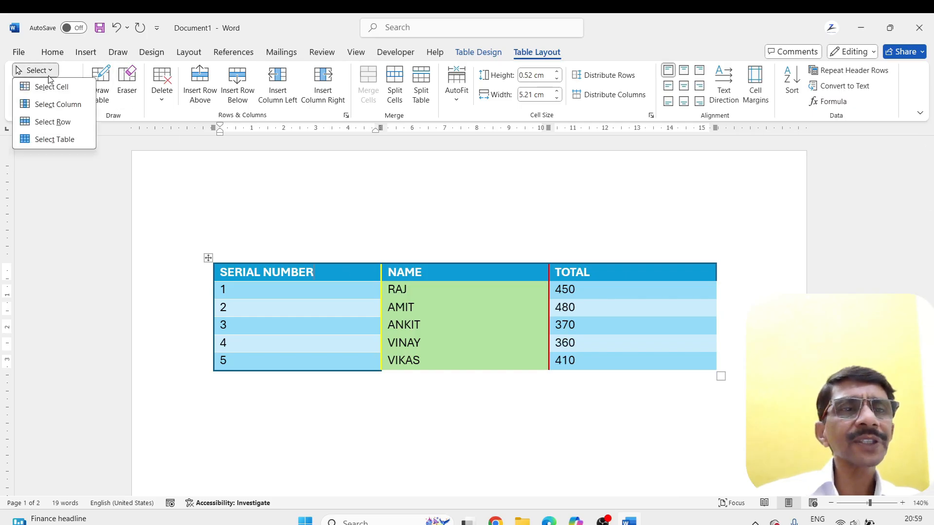
{"action": "left_click", "coordinate": [48, 88]}
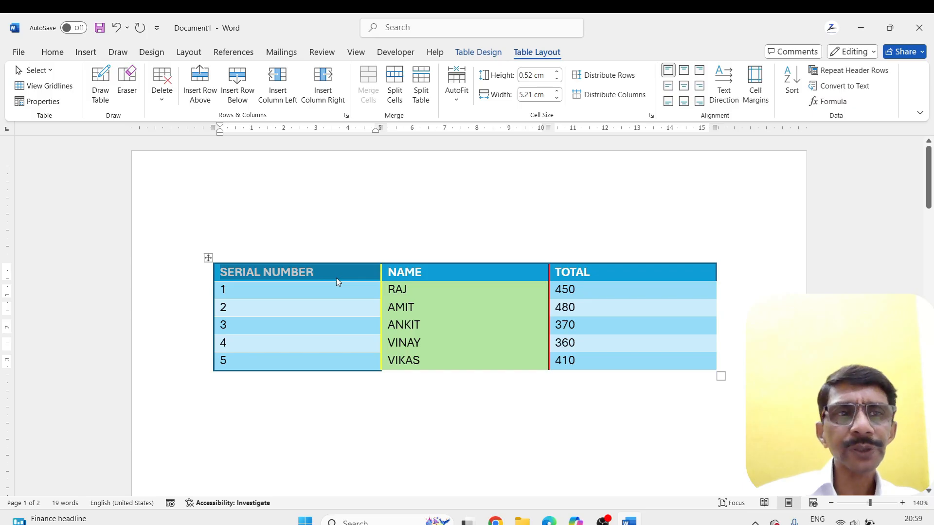
{"action": "left_click", "coordinate": [37, 70]}
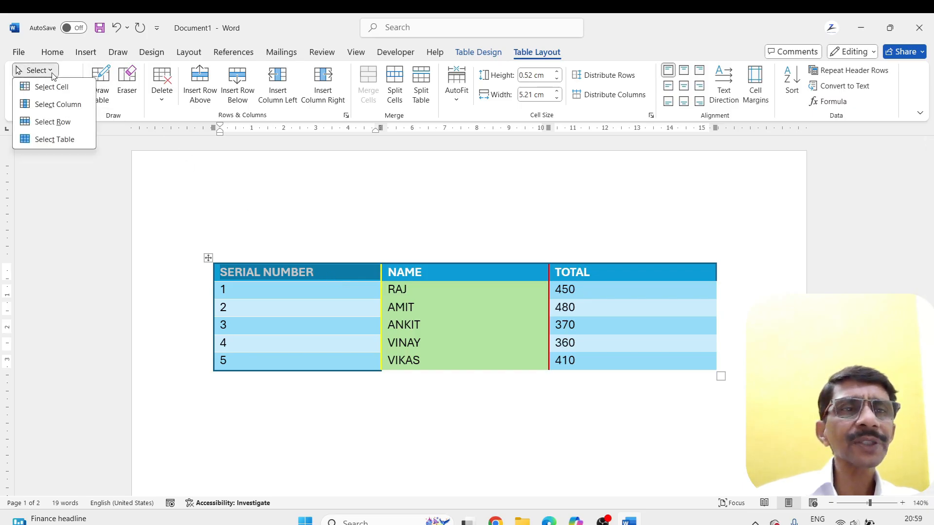
{"action": "left_click", "coordinate": [50, 104]}
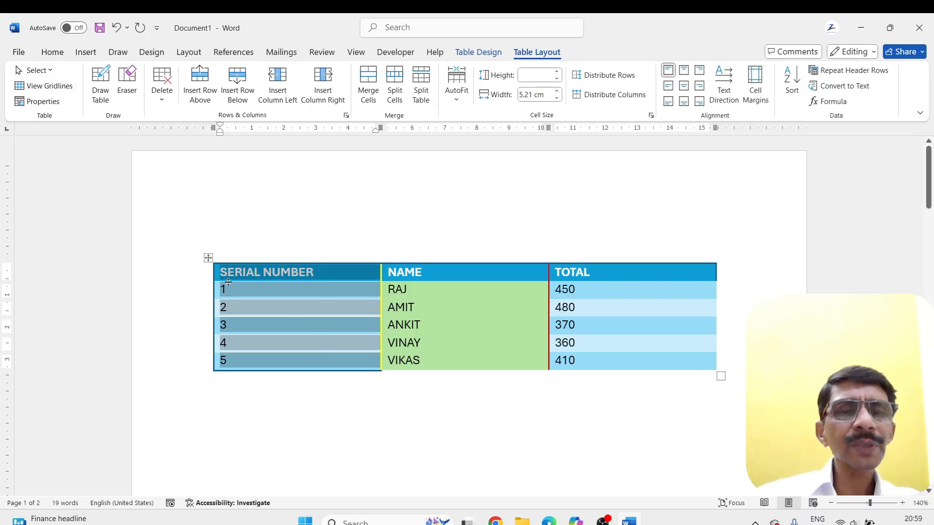
{"action": "left_click", "coordinate": [317, 275]}
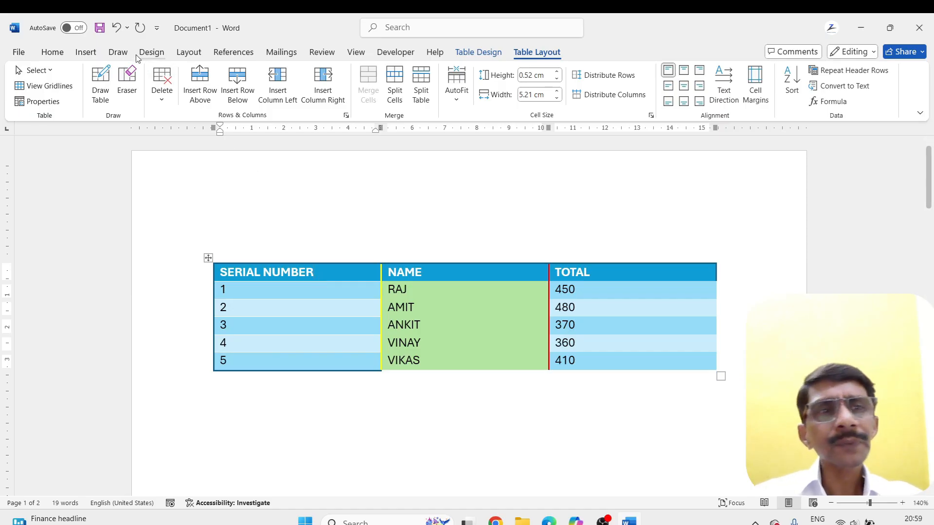
Use the table layout selection commands to select the header row and the entire table
{"action": "left_click", "coordinate": [36, 70]}
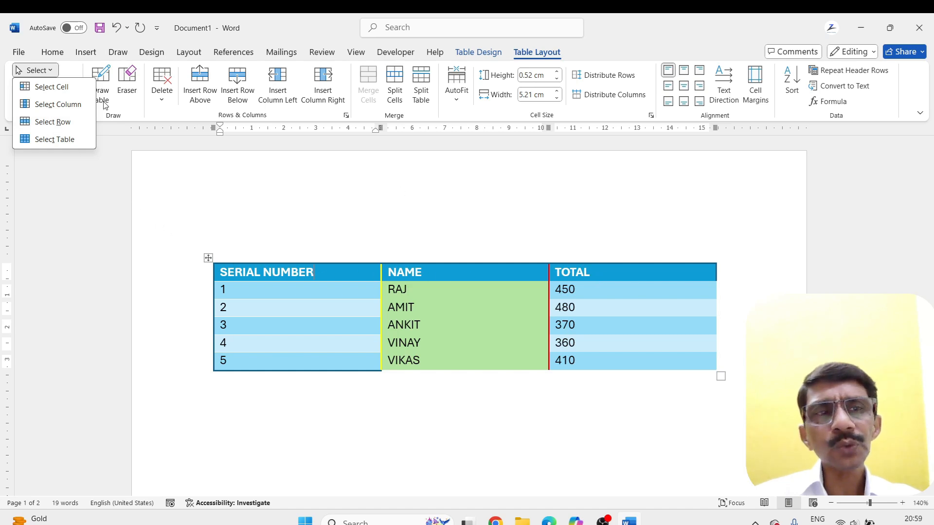
{"action": "left_click", "coordinate": [43, 125]}
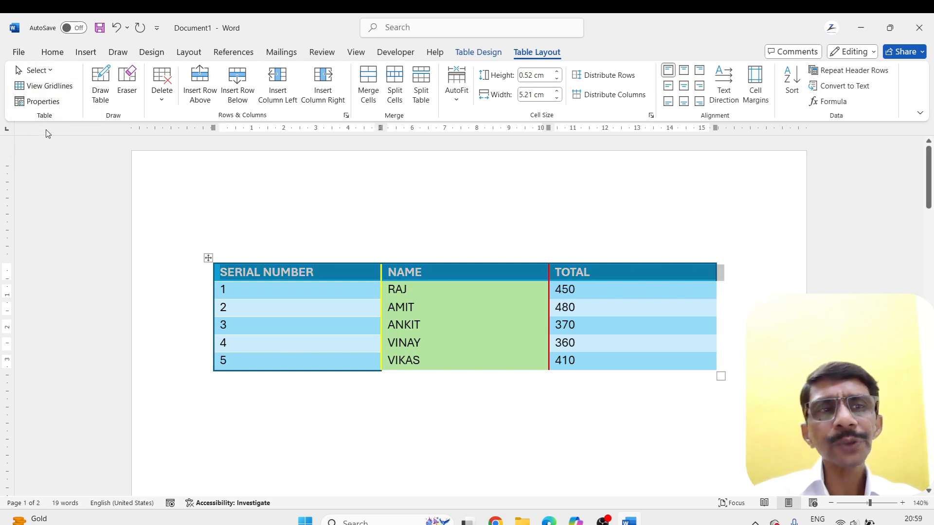
{"action": "left_click", "coordinate": [207, 273]}
{"action": "left_click", "coordinate": [326, 273]}
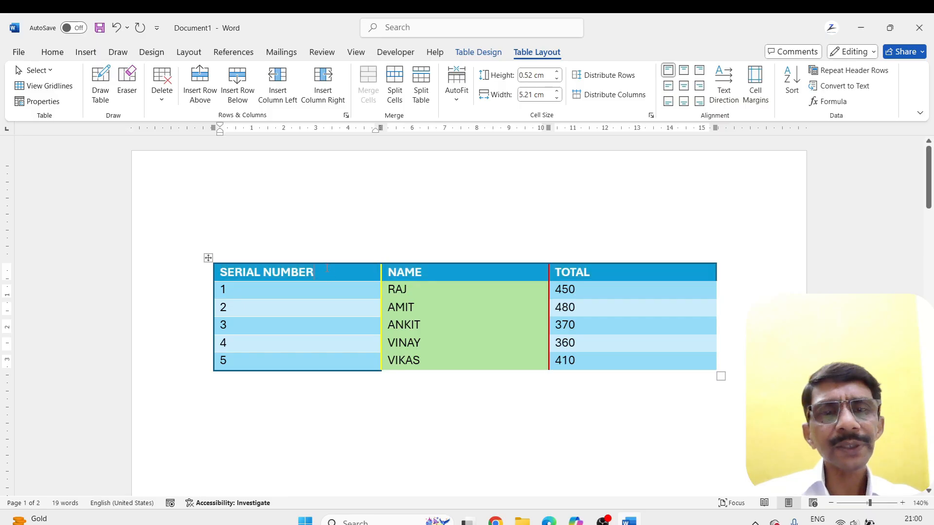
{"action": "left_click", "coordinate": [50, 71]}
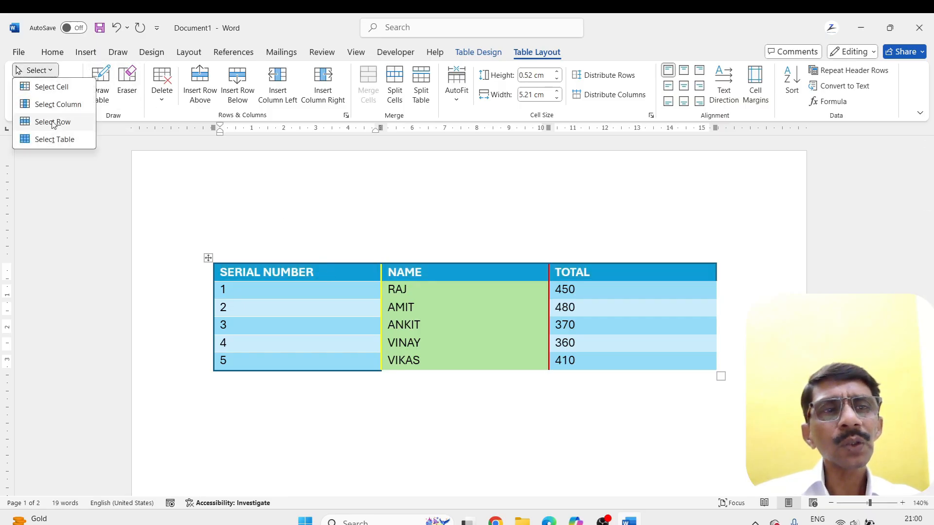
{"action": "left_click", "coordinate": [52, 139]}
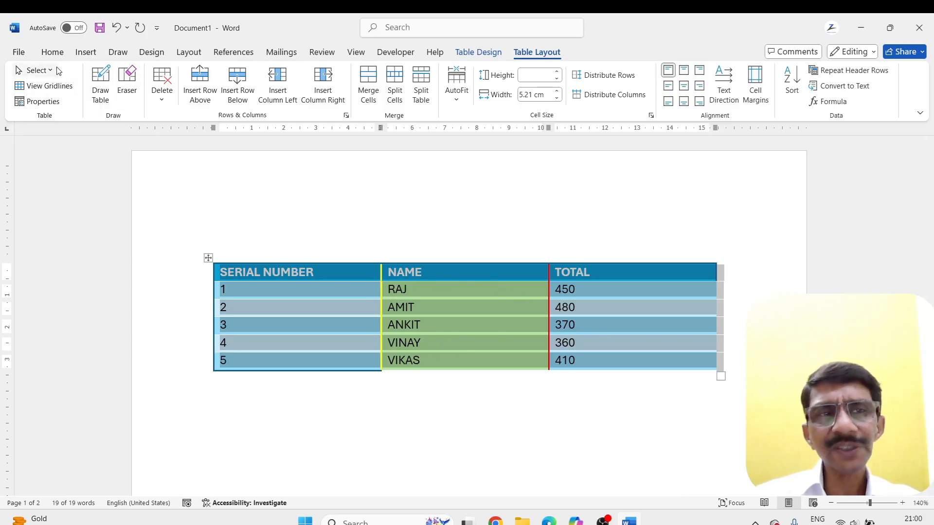
Briefly show the table's gridlines, hide them again, and deselect the table
{"action": "left_click", "coordinate": [34, 87]}
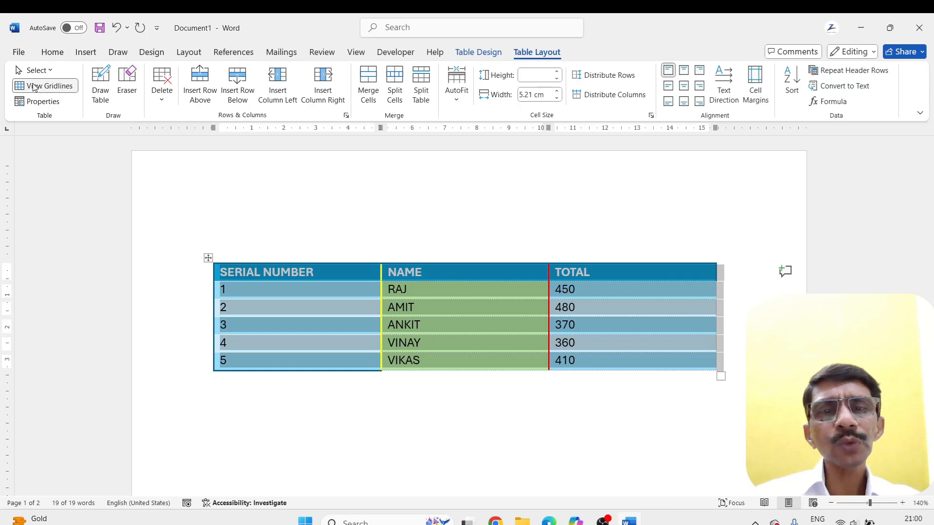
{"action": "left_click", "coordinate": [34, 87]}
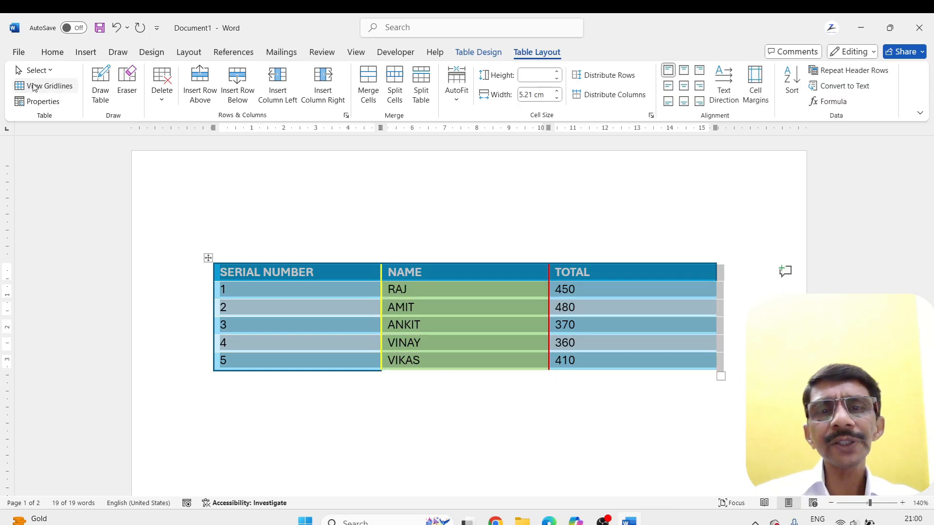
{"action": "left_click", "coordinate": [393, 393]}
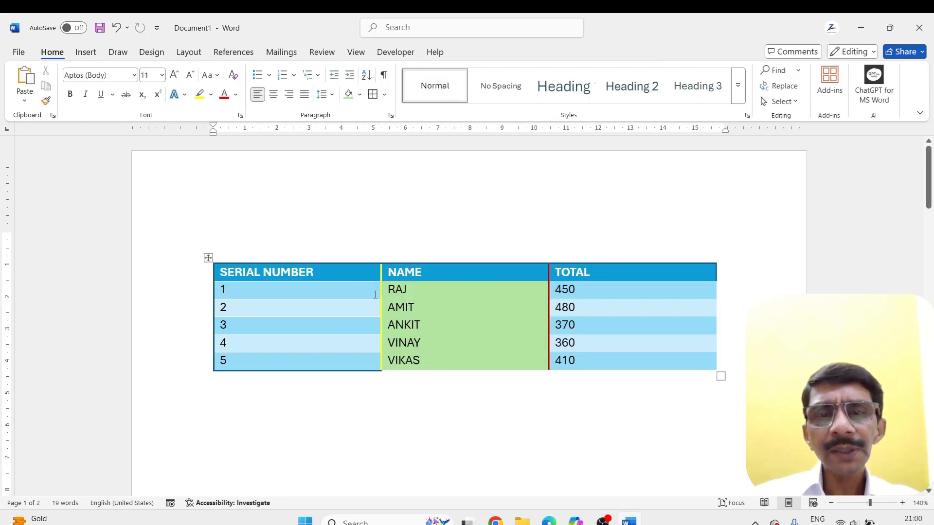
Select the five cells below the NAME header, turn on the table gridlines, and deselect the cells
{"action": "left_click_drag", "start_coordinate": [389, 289], "coordinate": [475, 363]}
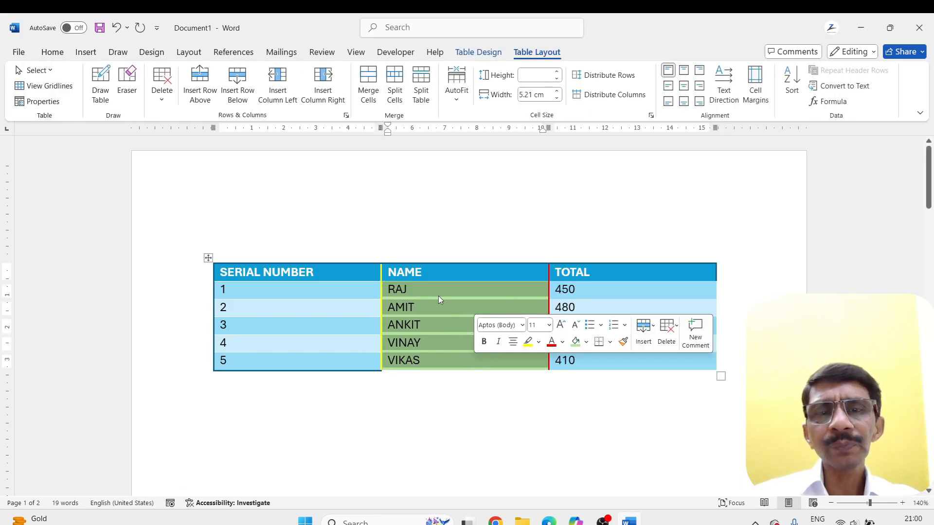
{"action": "left_click", "coordinate": [46, 86]}
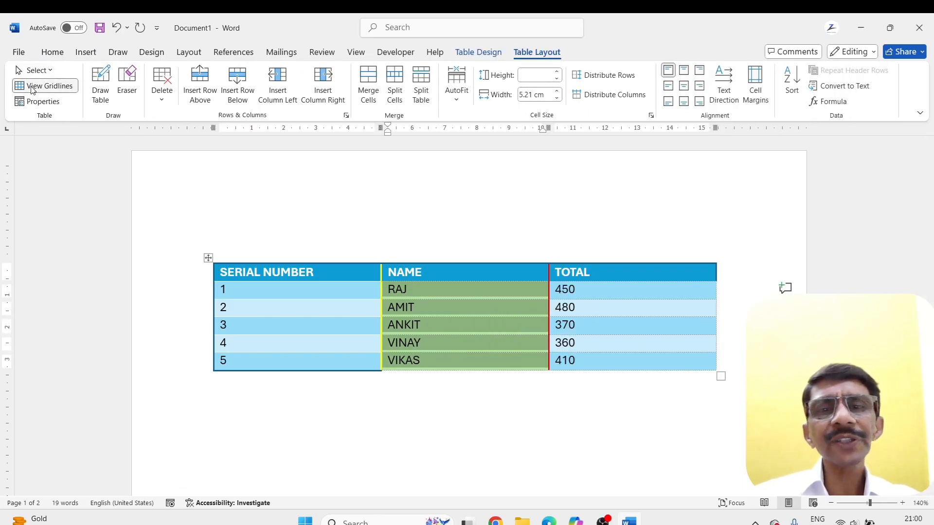
{"action": "left_click", "coordinate": [457, 379]}
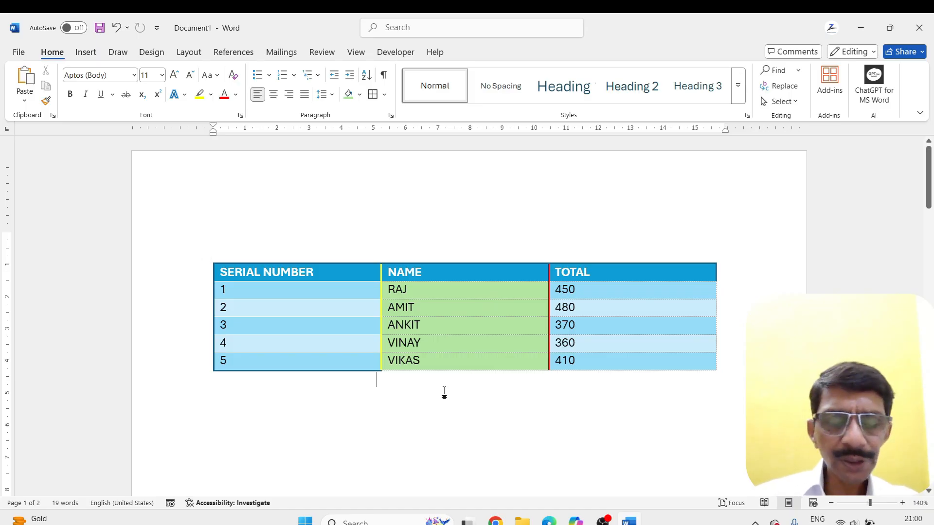
Examine the table enlarged in the print preview to see whether its gridlines print, and return to the document
{"action": "key", "text": "ctrl+p"}
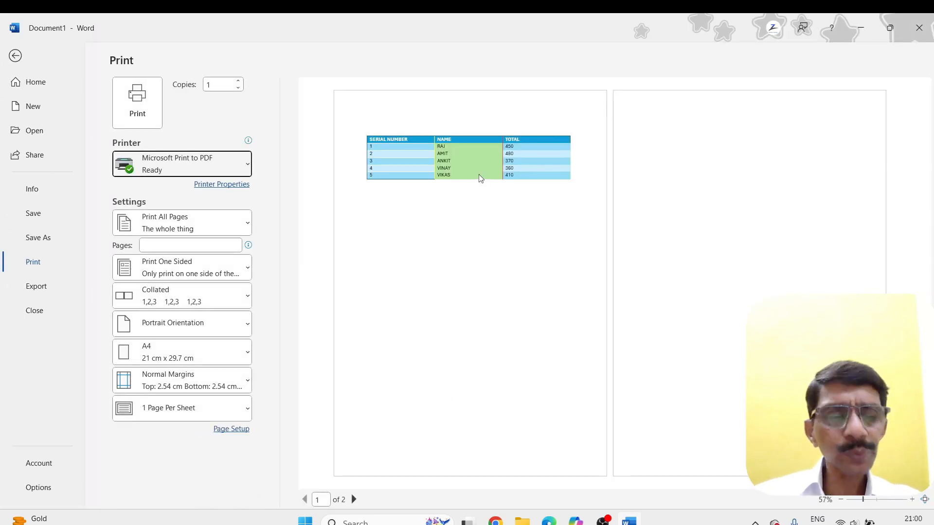
{"action": "scroll", "coordinate": [480, 178], "scroll_direction": "up", "scroll_amount": 1}
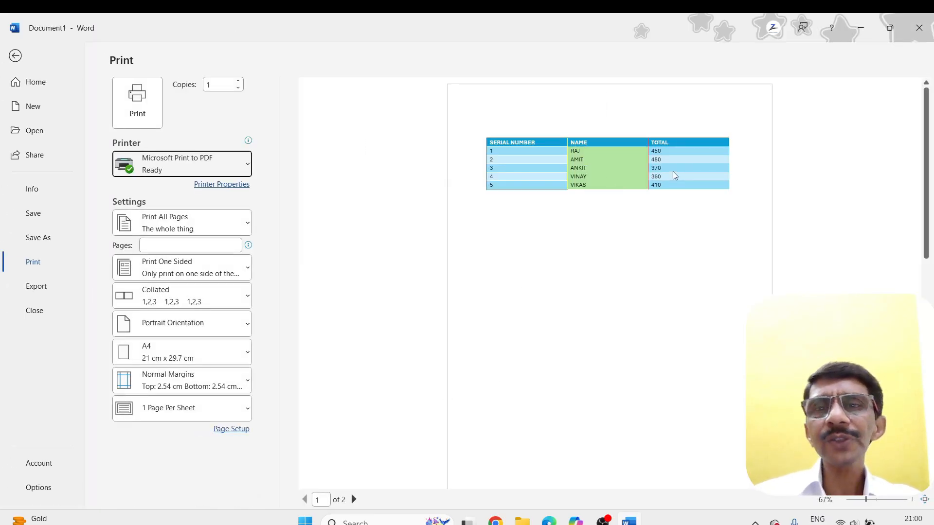
{"action": "scroll", "coordinate": [674, 175], "scroll_direction": "up", "scroll_amount": 2}
{"action": "scroll", "coordinate": [674, 175], "scroll_direction": "up", "scroll_amount": 5}
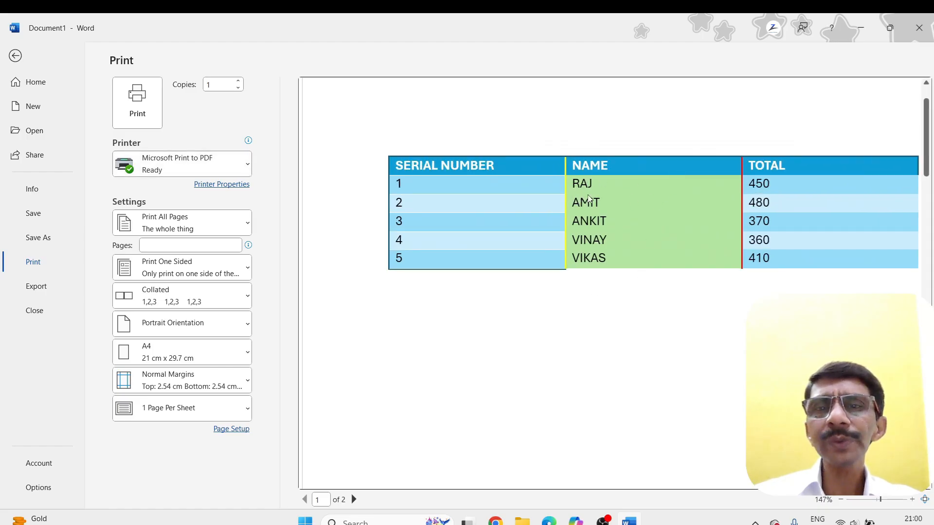
{"action": "key", "text": "Escape"}
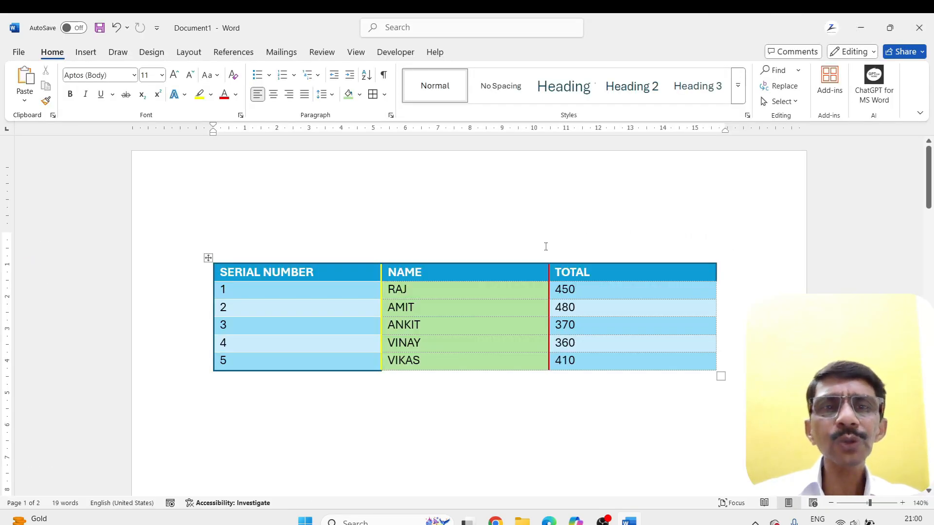
Hide the table's gridlines
{"action": "left_click", "coordinate": [424, 286]}
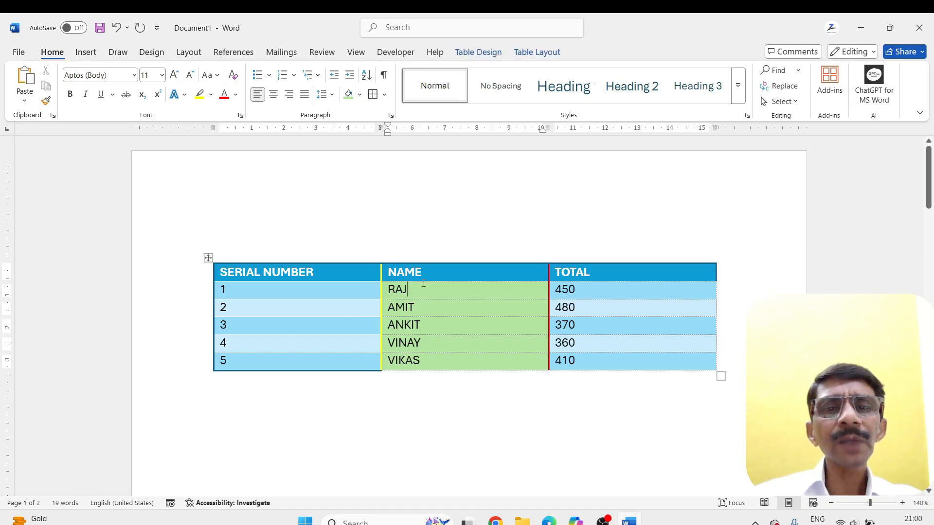
{"action": "left_click", "coordinate": [537, 52]}
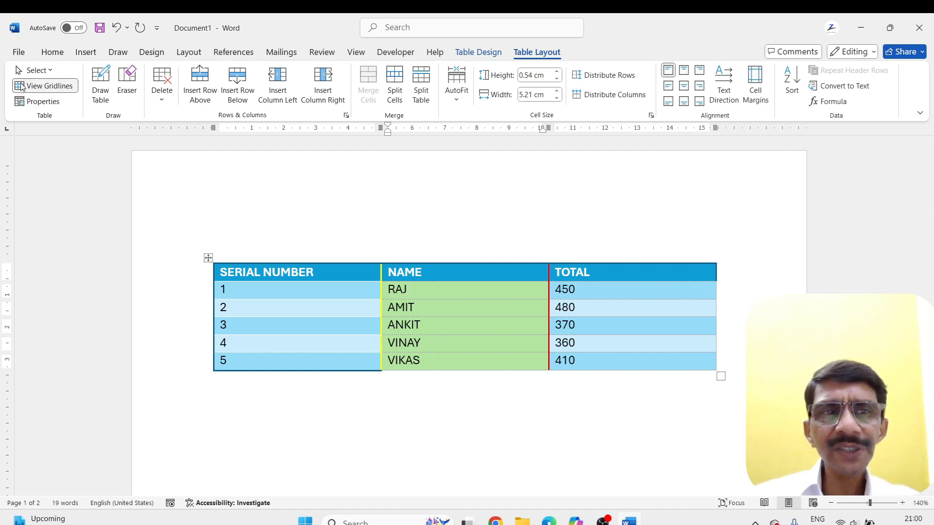
{"action": "left_click", "coordinate": [46, 86]}
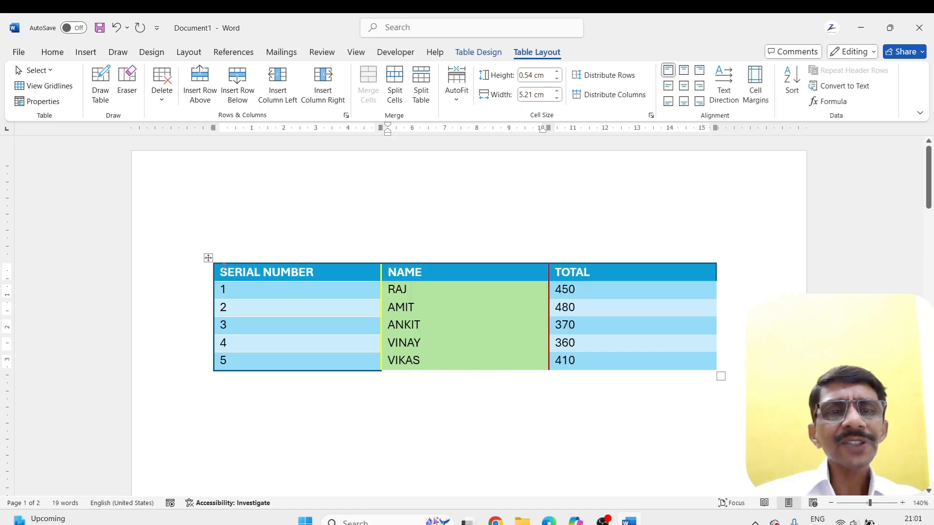
{"action": "left_click", "coordinate": [48, 101]}
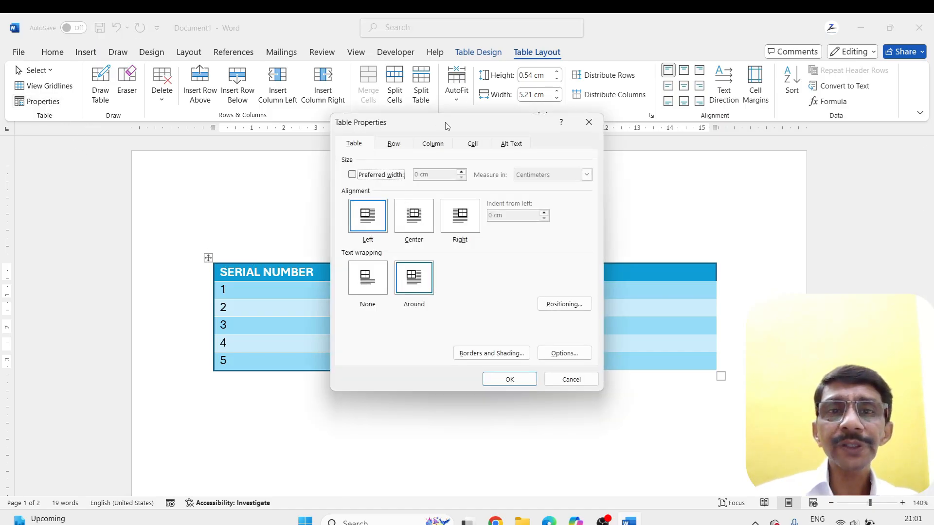
{"action": "left_click_drag", "start_coordinate": [447, 126], "coordinate": [602, 168]}
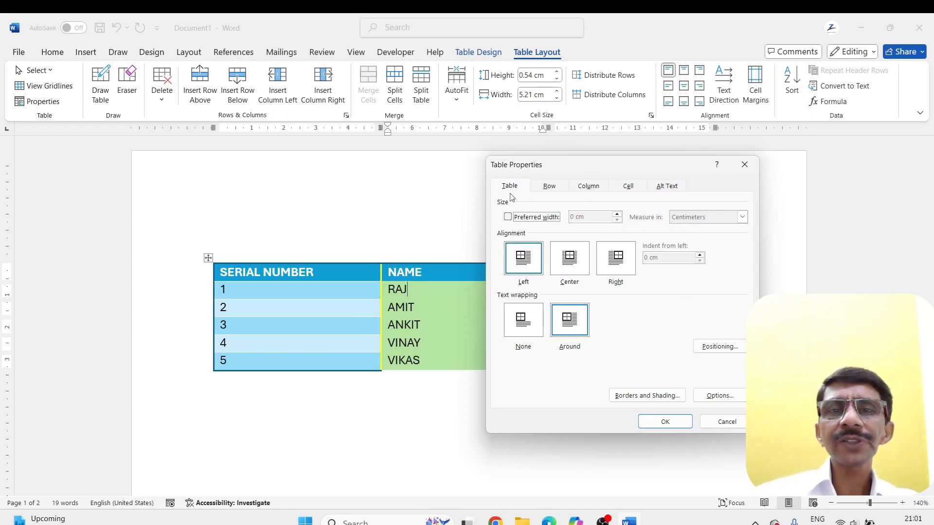
{"action": "left_click", "coordinate": [529, 263]}
{"action": "left_click", "coordinate": [577, 262]}
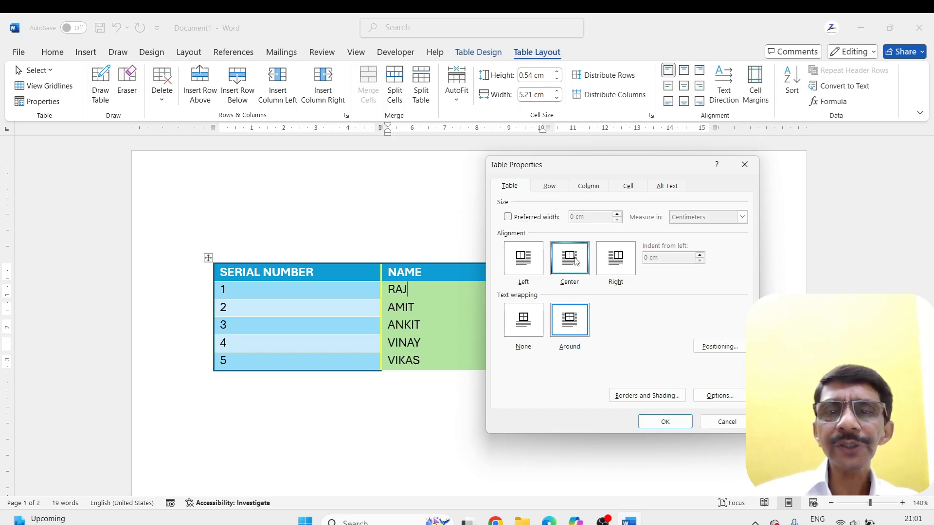
{"action": "left_click", "coordinate": [622, 262]}
{"action": "left_click", "coordinate": [569, 266]}
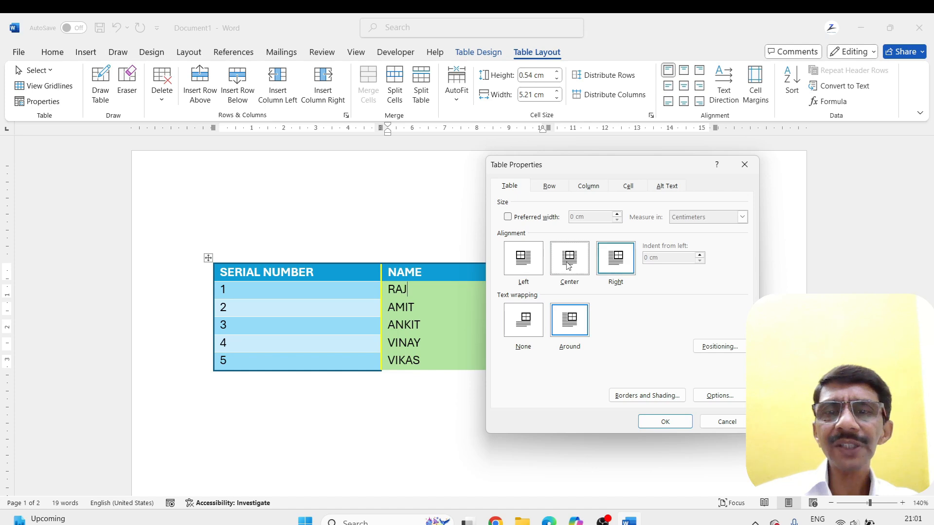
{"action": "left_click", "coordinate": [610, 265]}
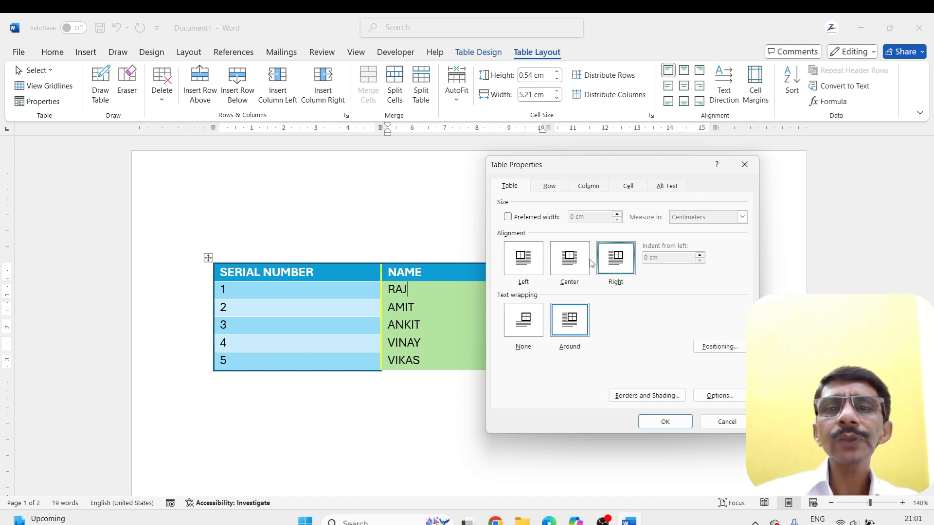
{"action": "left_click", "coordinate": [560, 266]}
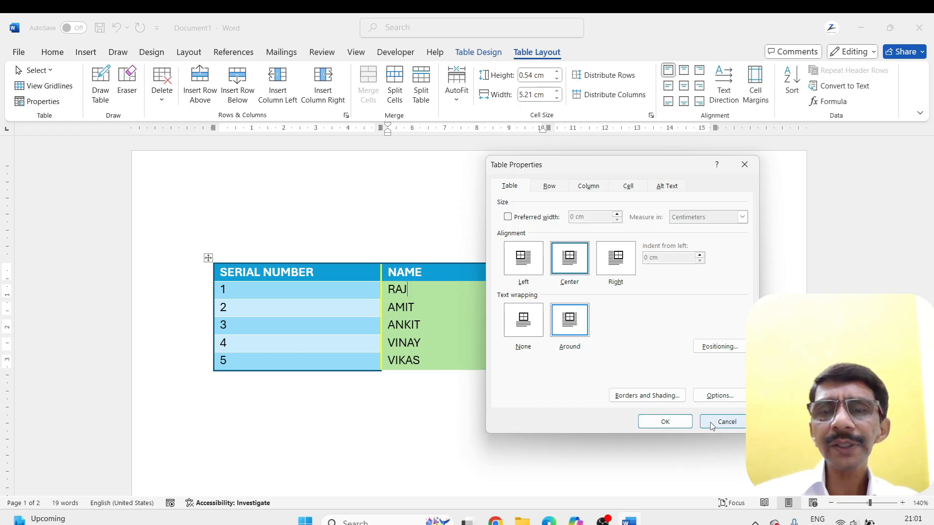
{"action": "left_click", "coordinate": [727, 422]}
Generate sample text in the empty line above the table with =rand(5,3)
{"action": "left_click", "coordinate": [239, 238]}
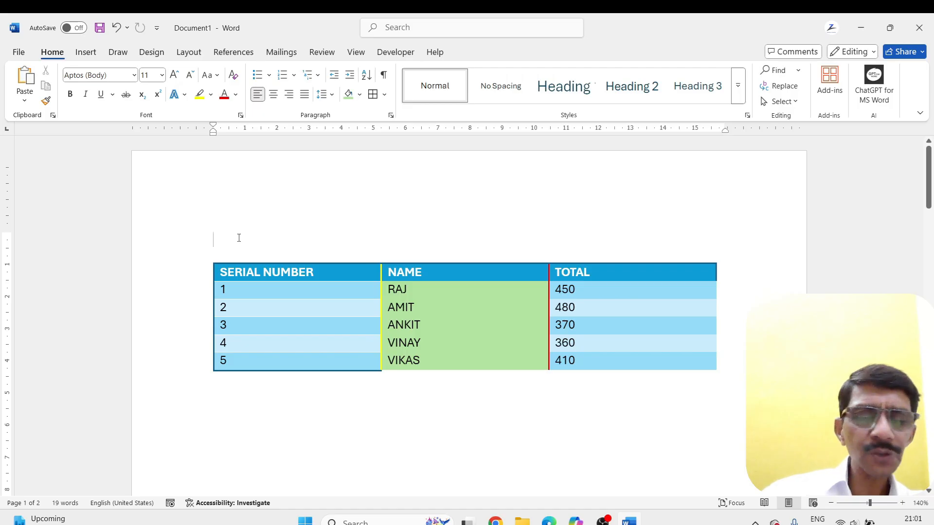
{"action": "type", "text": "=rand"}
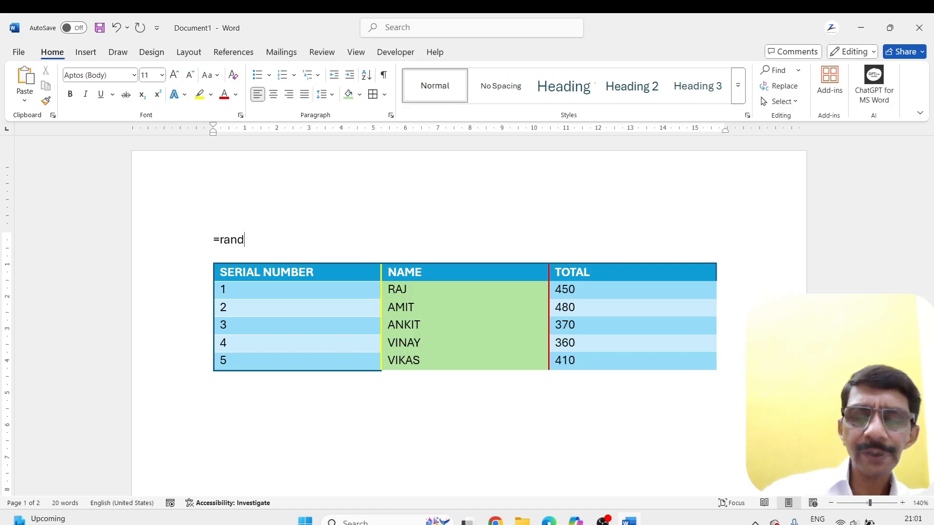
{"action": "type", "text": "(5"}
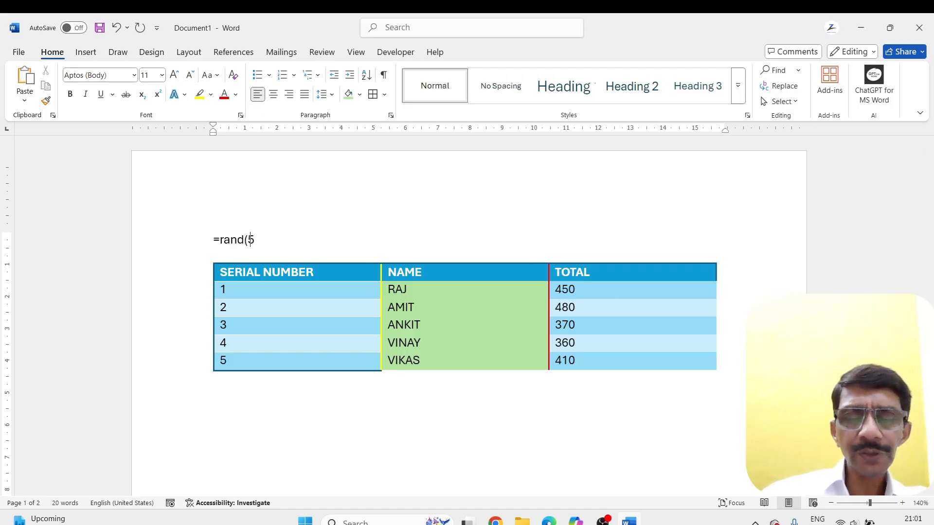
{"action": "type", "text": ",3"}
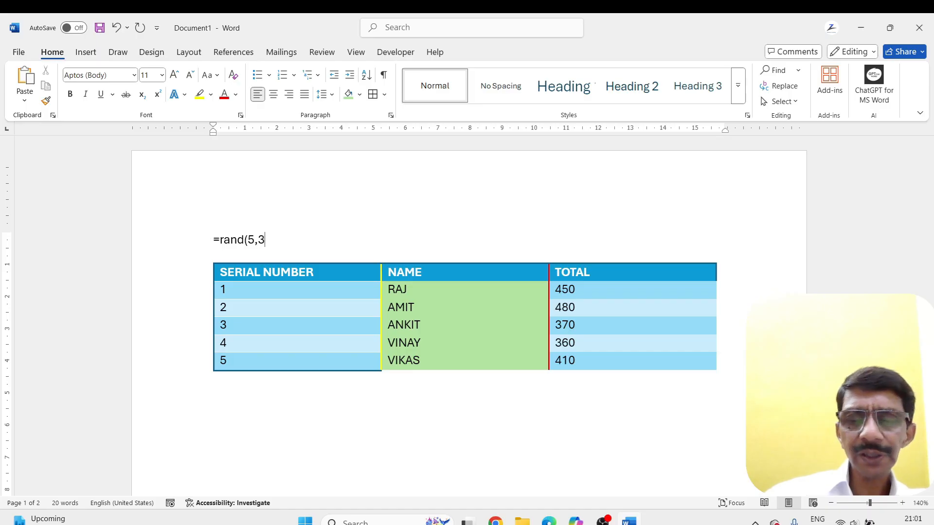
{"action": "key", "text": "Return"}
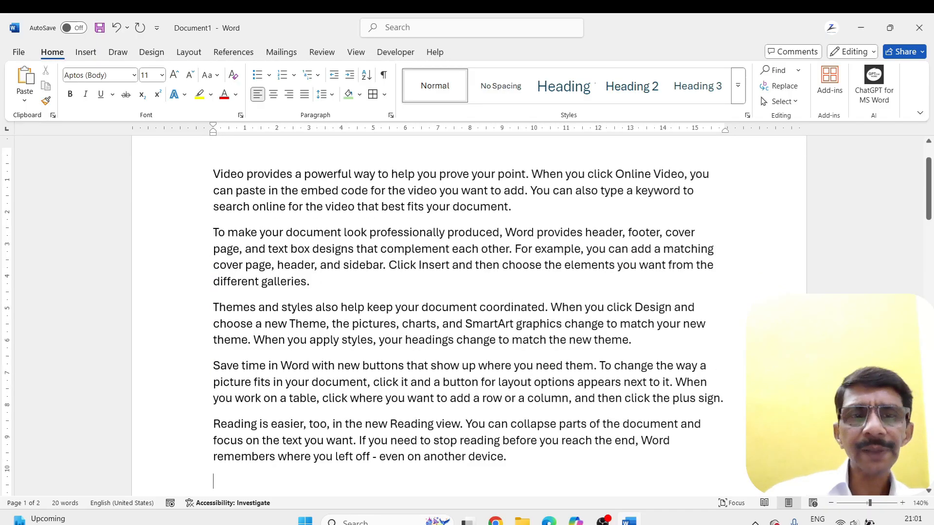
Move the table up between the first and second paragraphs of the sample text
{"action": "scroll", "coordinate": [256, 234], "scroll_direction": "down", "scroll_amount": 3}
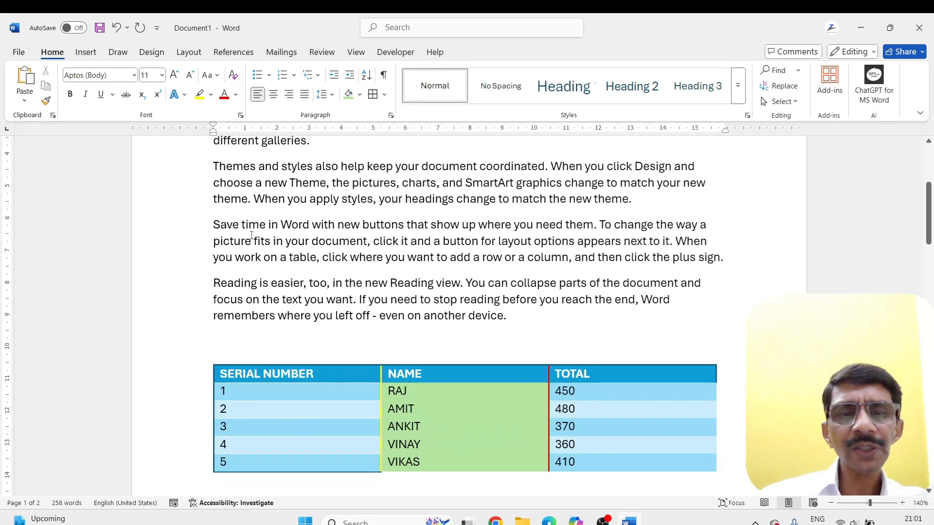
{"action": "scroll", "coordinate": [275, 301], "scroll_direction": "down", "scroll_amount": 3}
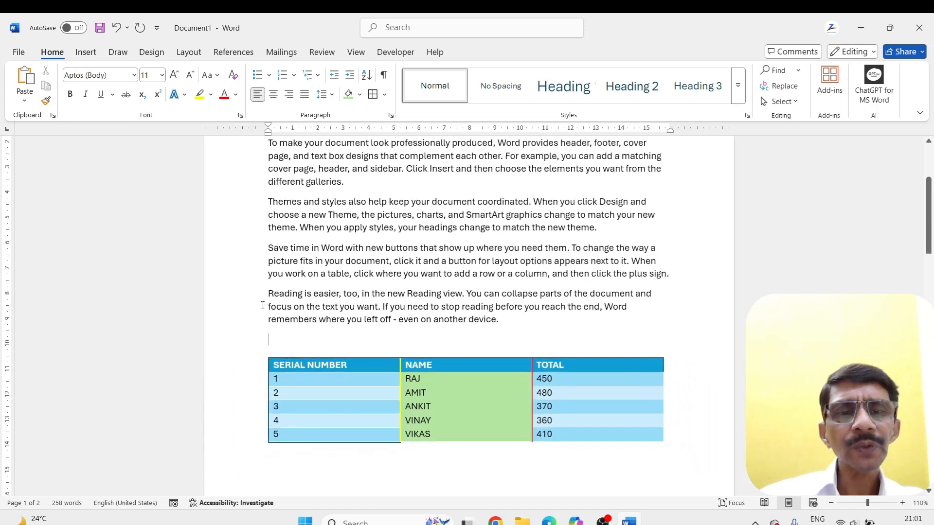
{"action": "left_click_drag", "start_coordinate": [264, 354], "coordinate": [265, 140]}
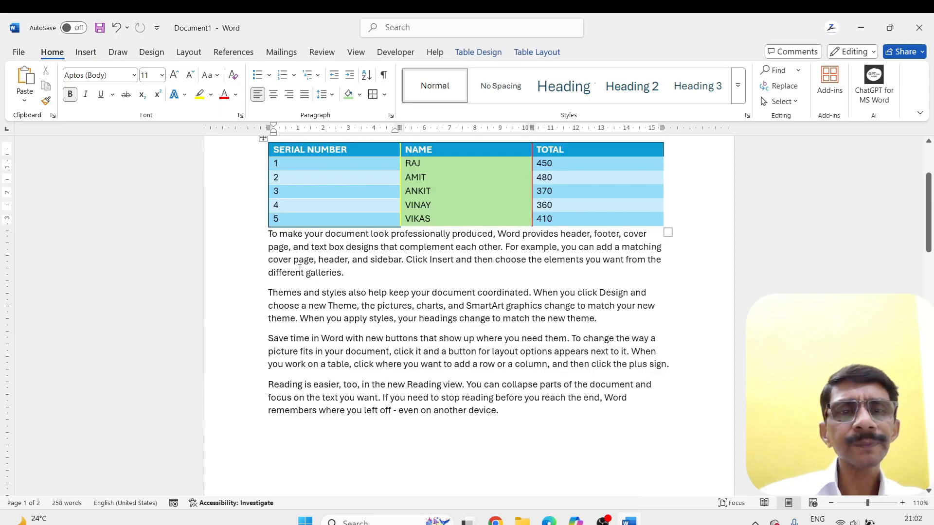
{"action": "scroll", "coordinate": [301, 271], "scroll_direction": "up", "scroll_amount": 3}
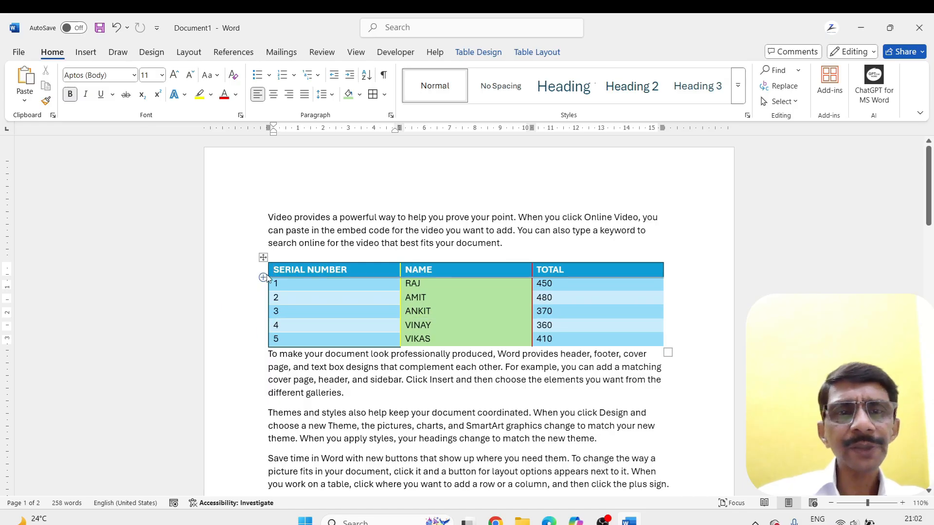
{"action": "left_click", "coordinate": [263, 258]}
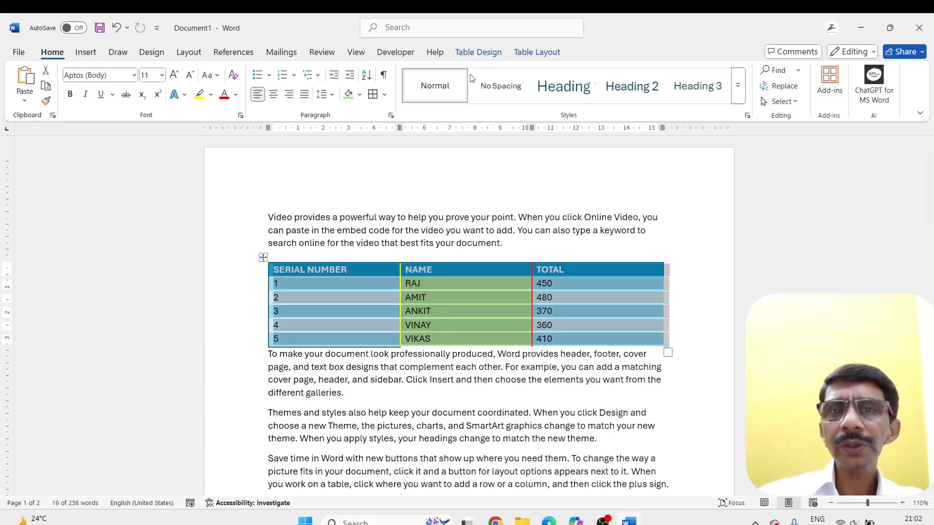
{"action": "left_click", "coordinate": [521, 55]}
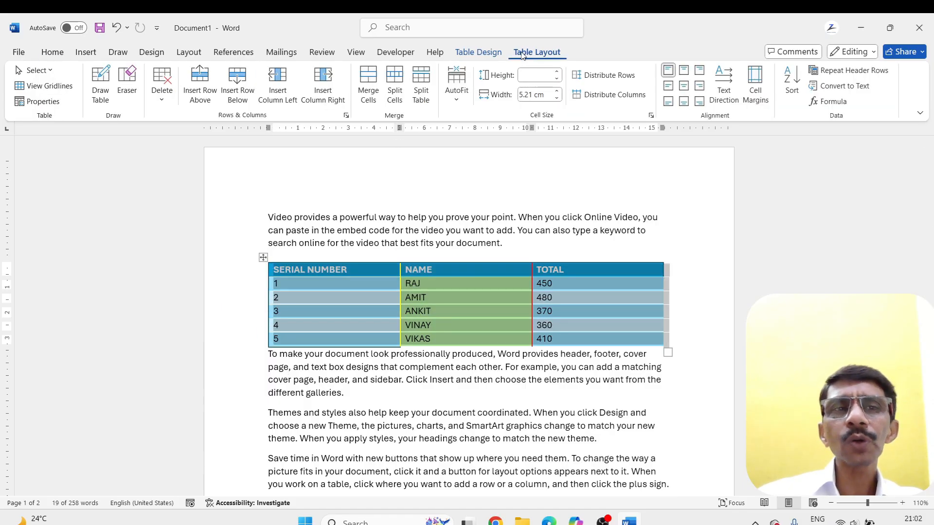
{"action": "left_click", "coordinate": [39, 101]}
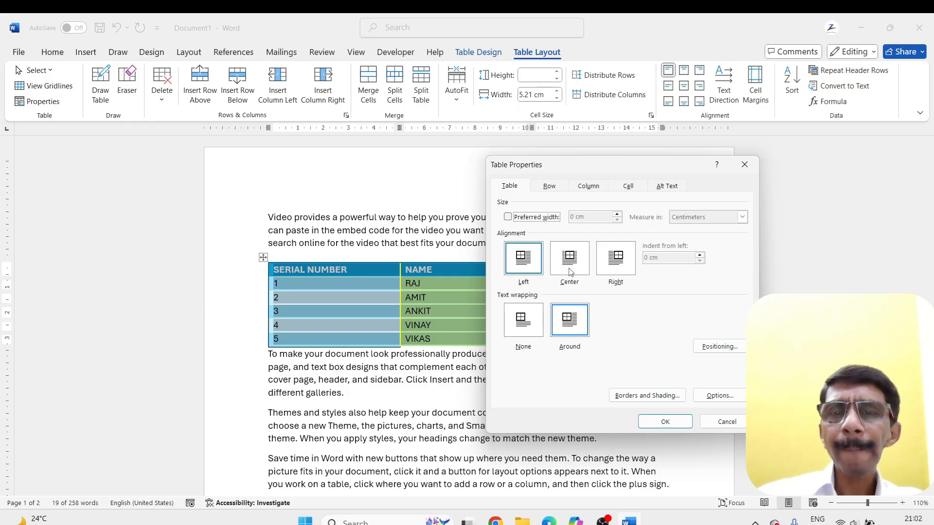
{"action": "left_click", "coordinate": [721, 422]}
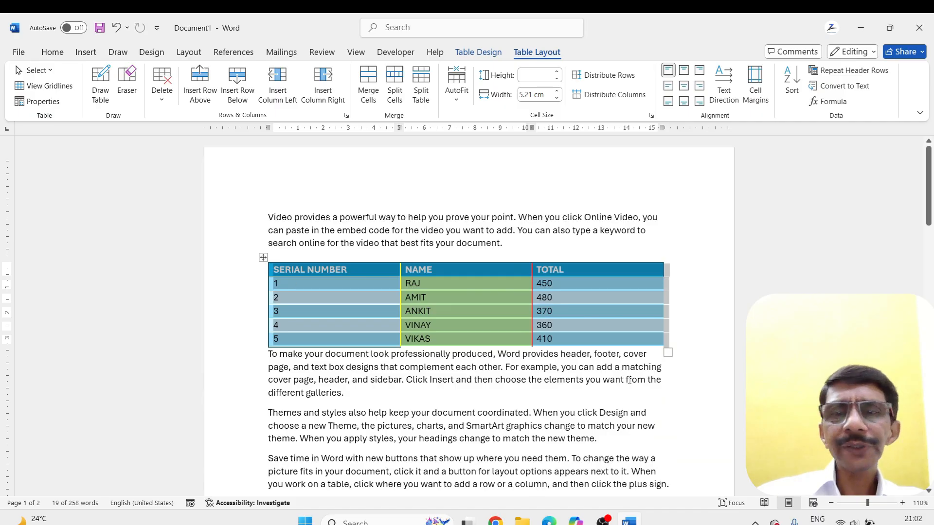
Narrow the table to columns about 2.95 cm wide and set its alignment to Right in the table properties
{"action": "left_click_drag", "start_coordinate": [668, 351], "coordinate": [491, 347]}
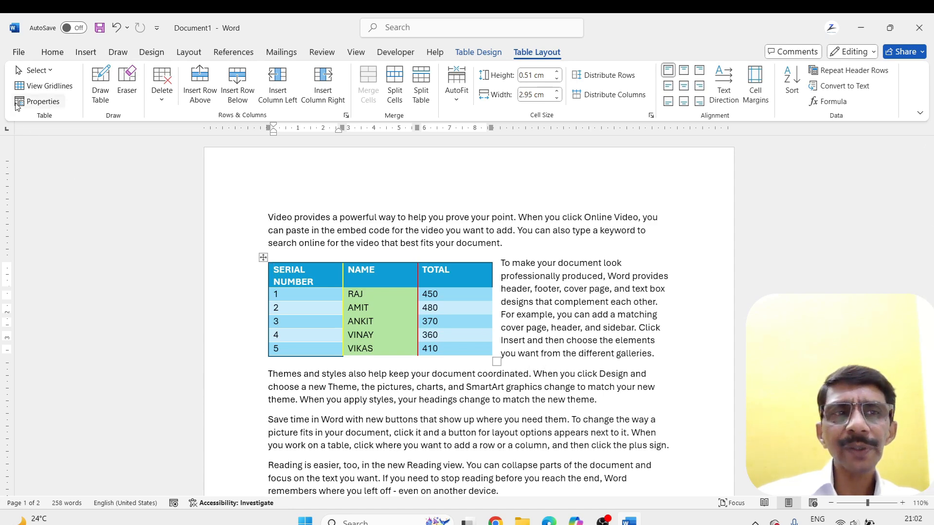
{"action": "left_click", "coordinate": [38, 101]}
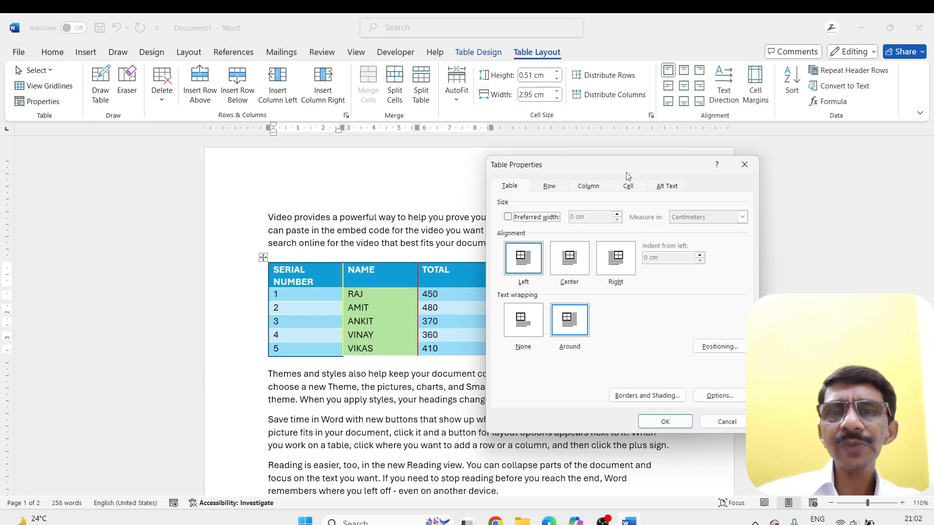
{"action": "left_click_drag", "start_coordinate": [626, 170], "coordinate": [722, 162]}
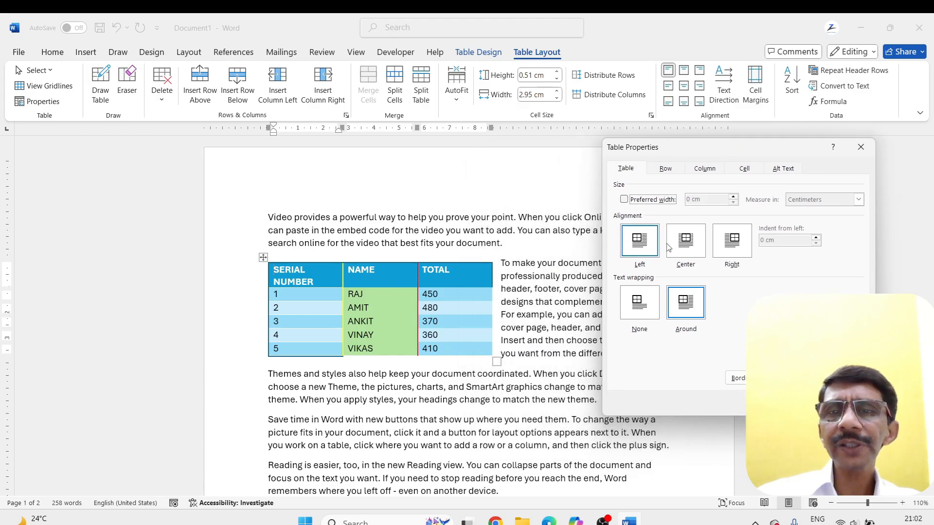
{"action": "left_click", "coordinate": [640, 247]}
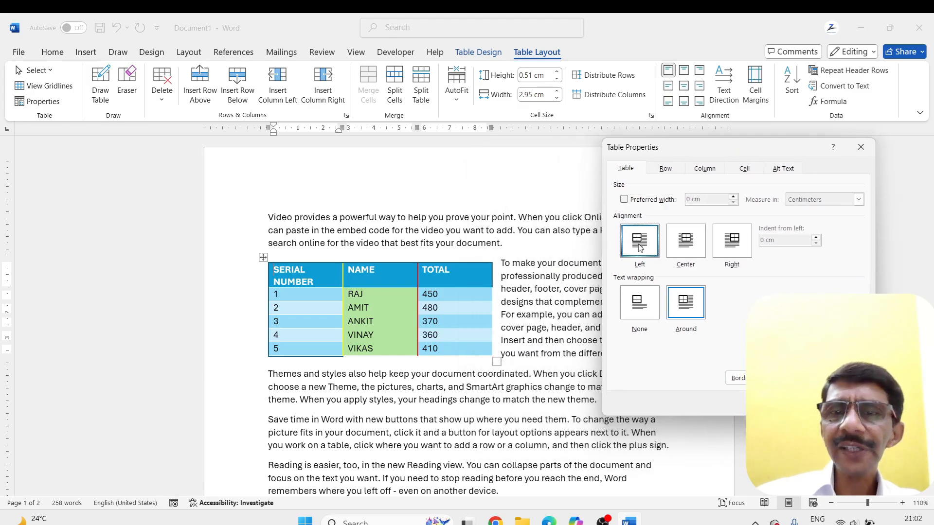
{"action": "left_click", "coordinate": [735, 250]}
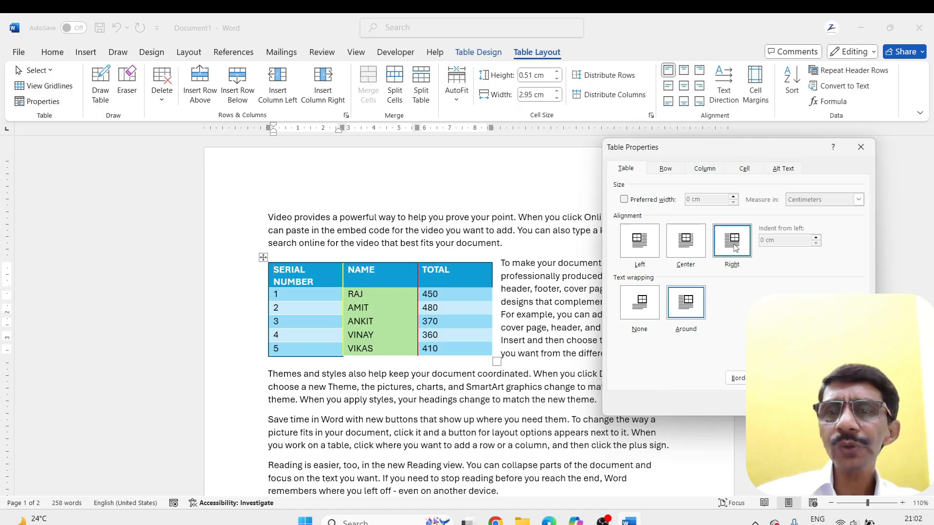
{"action": "key", "text": "Return"}
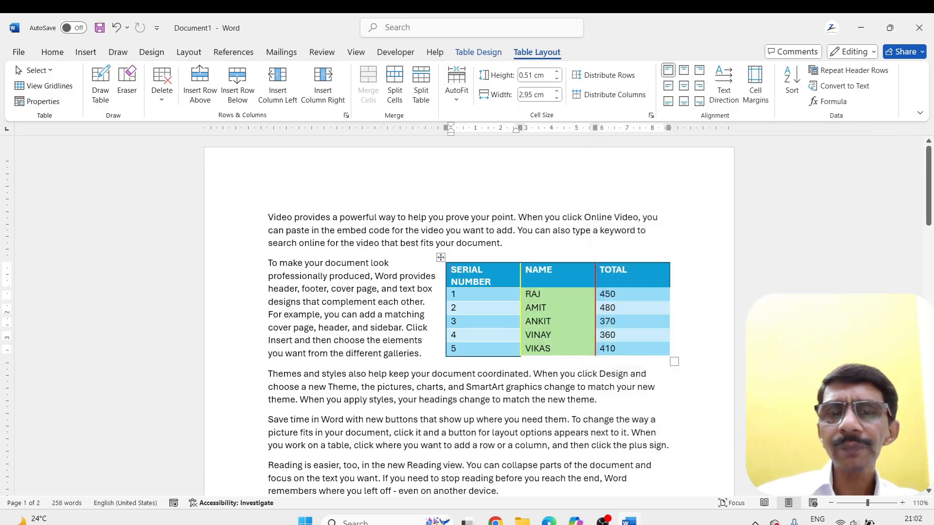
Set the table's text wrapping to None in the table properties
{"action": "left_click", "coordinate": [25, 105]}
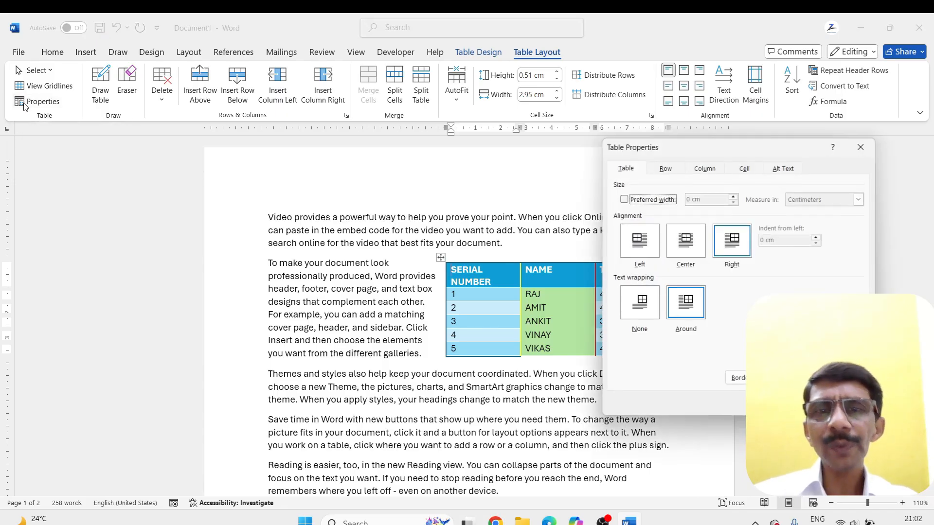
{"action": "left_click", "coordinate": [640, 305]}
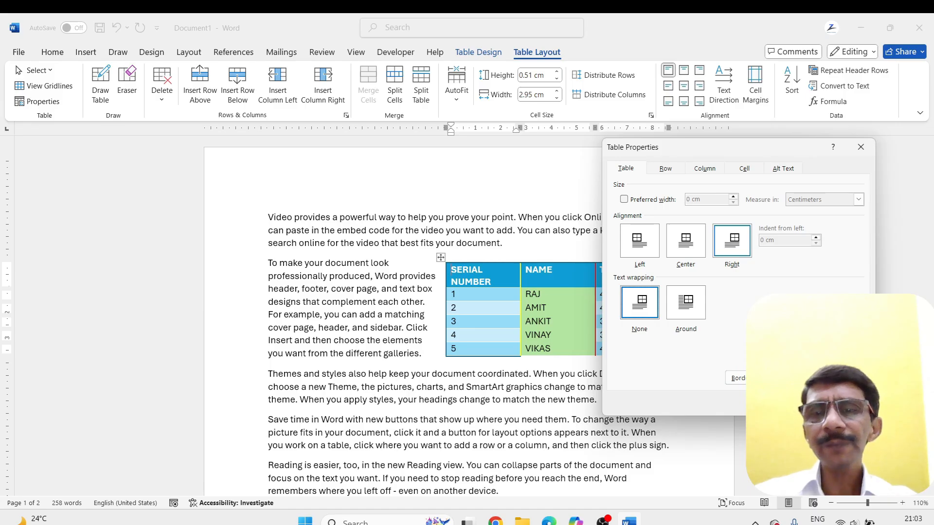
{"action": "left_click", "coordinate": [797, 403]}
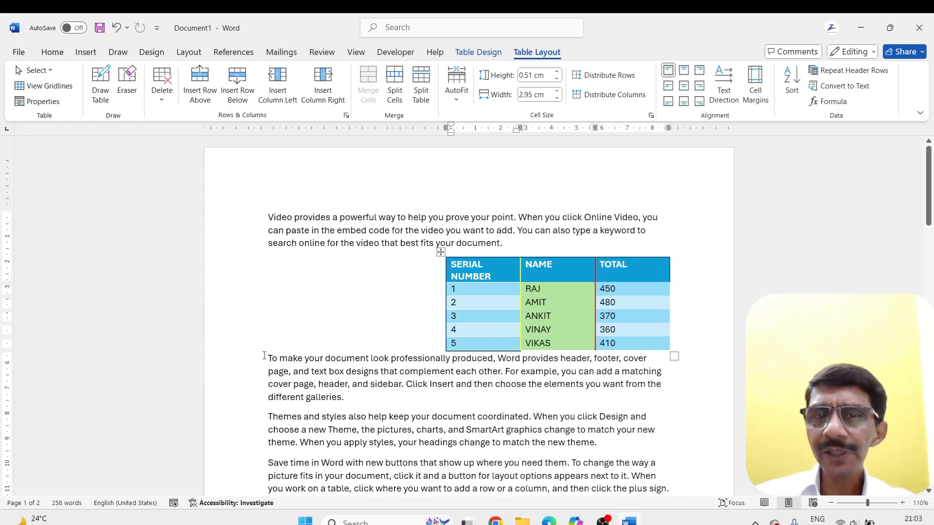
Set the table's text wrapping to Around and move the table to the middle of the text between the second and third paragraphs
{"action": "left_click", "coordinate": [509, 247]}
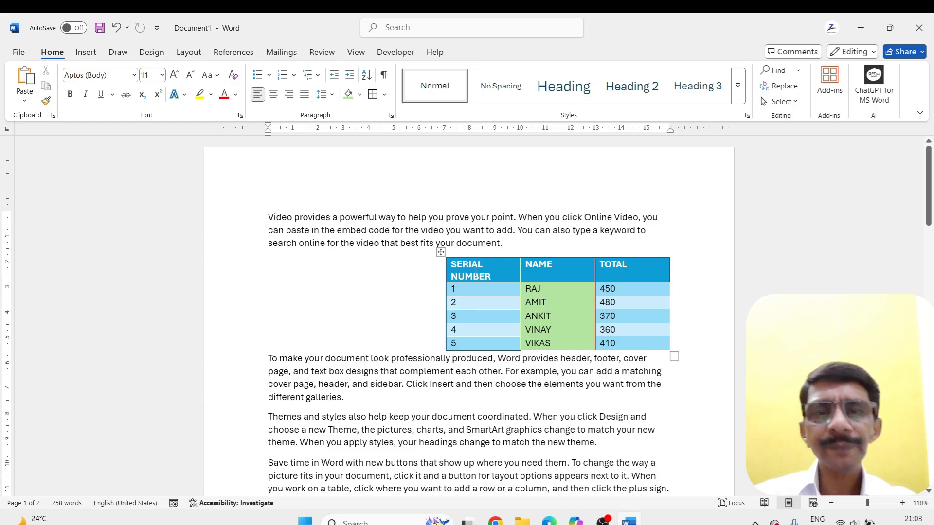
{"action": "left_click", "coordinate": [439, 252]}
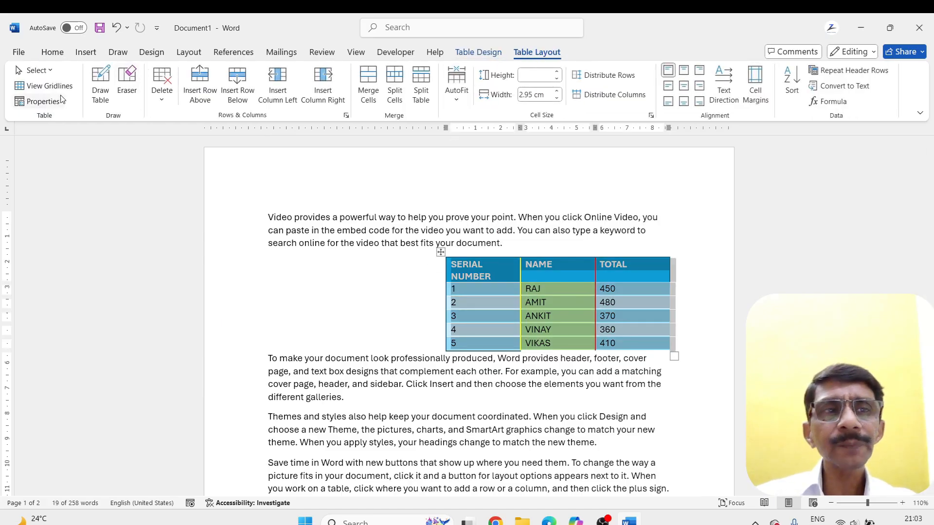
{"action": "left_click", "coordinate": [43, 101]}
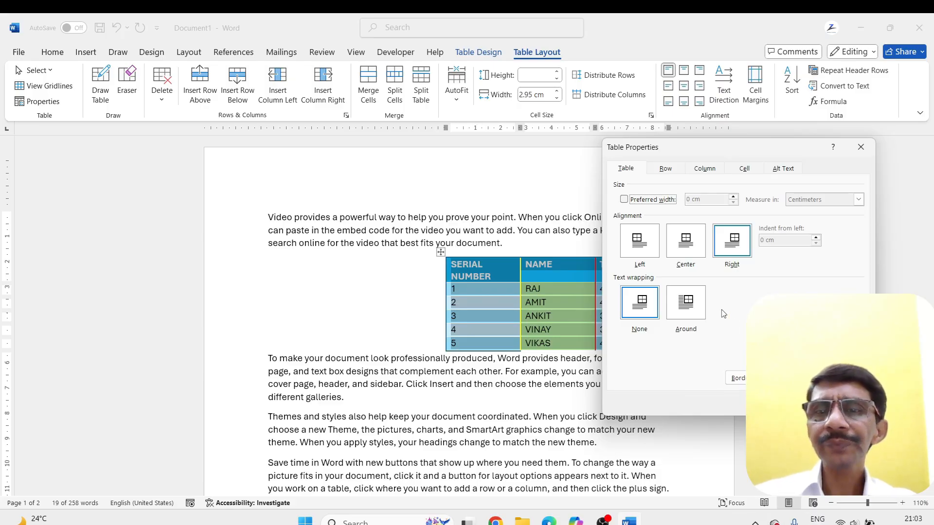
{"action": "left_click", "coordinate": [682, 314]}
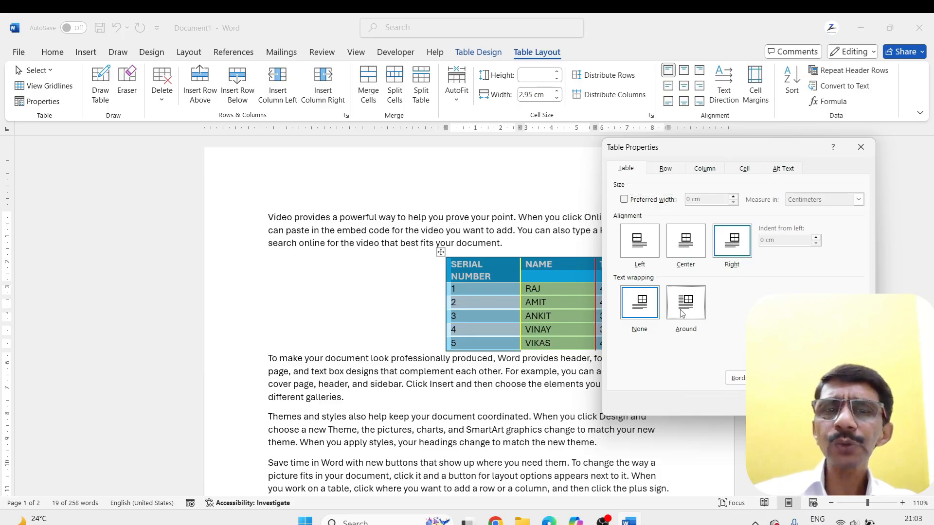
{"action": "left_click", "coordinate": [799, 403]}
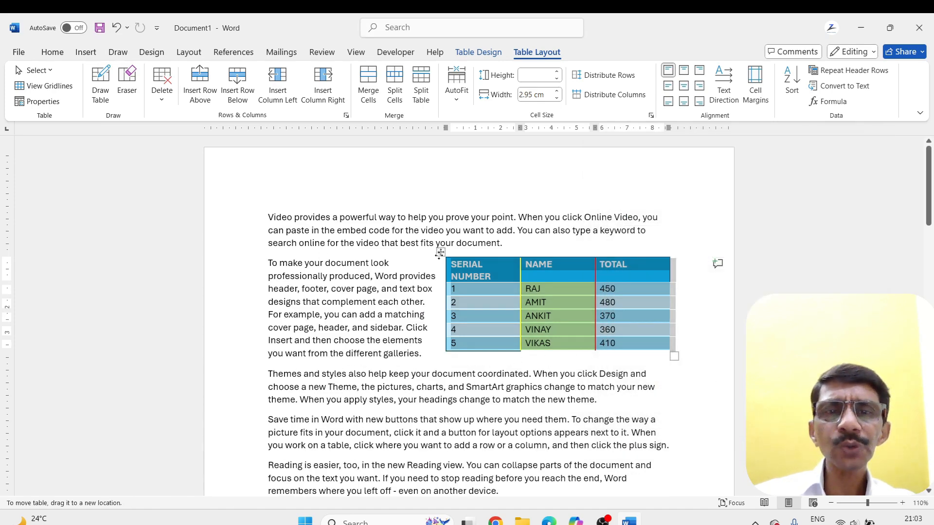
{"action": "left_click_drag", "start_coordinate": [441, 252], "coordinate": [352, 286]}
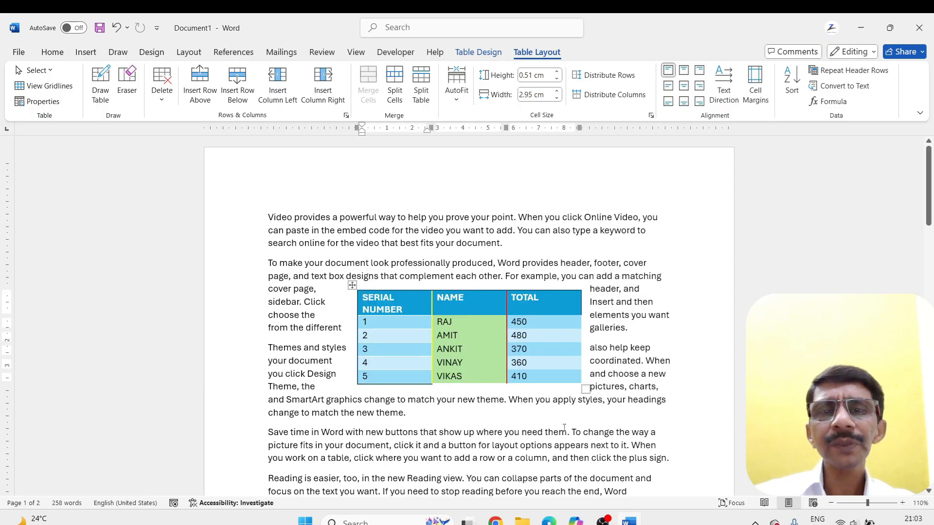
Set the centred table's text wrapping to None in the table properties
{"action": "left_click", "coordinate": [30, 101]}
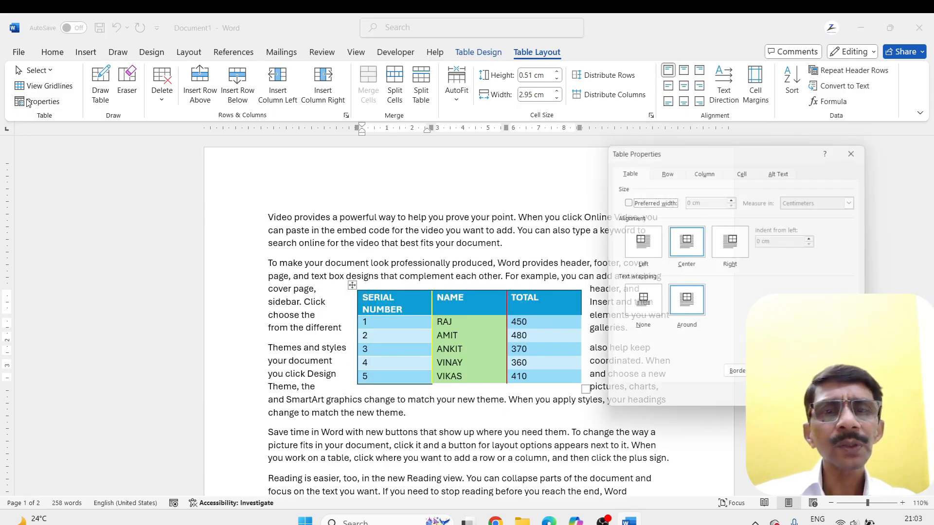
{"action": "left_click", "coordinate": [643, 305]}
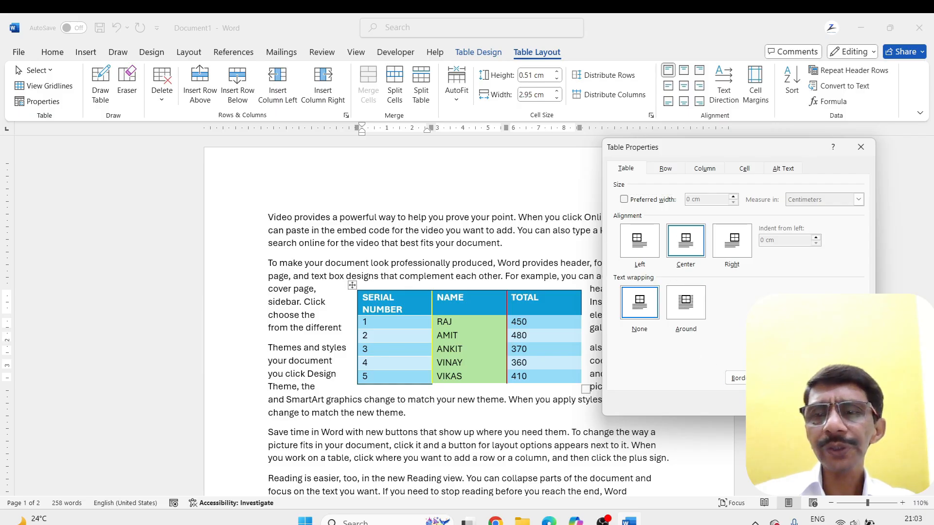
{"action": "key", "text": "Return"}
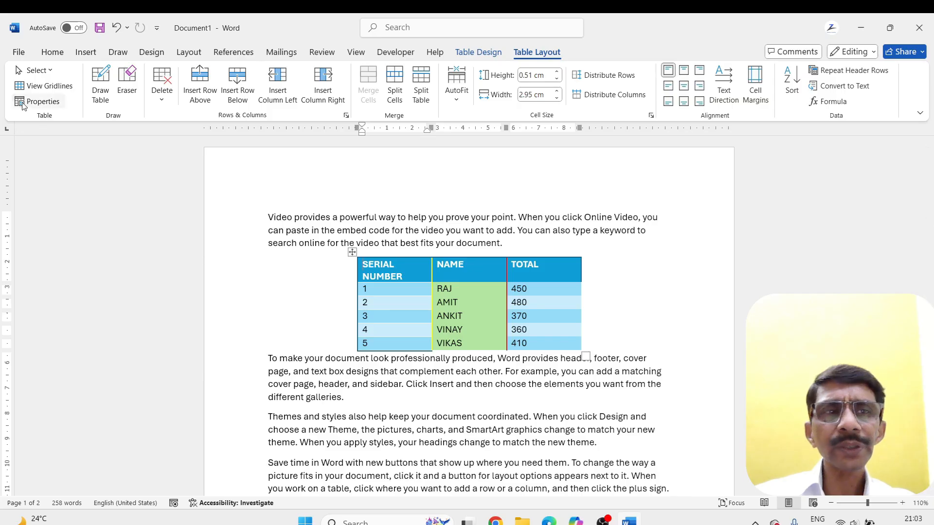
Switch the centred table's text wrapping back to Around in the table properties
{"action": "left_click", "coordinate": [43, 101]}
{"action": "left_click", "coordinate": [686, 307]}
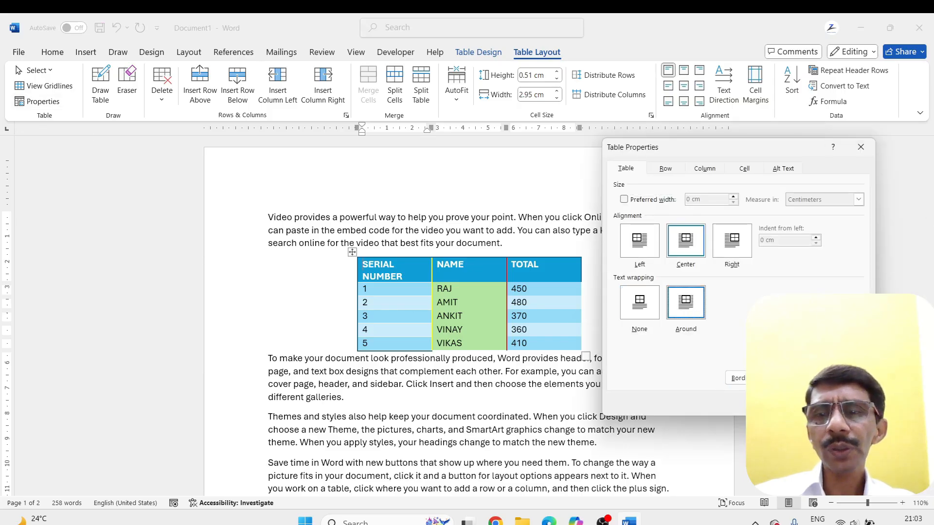
{"action": "key", "text": "Return"}
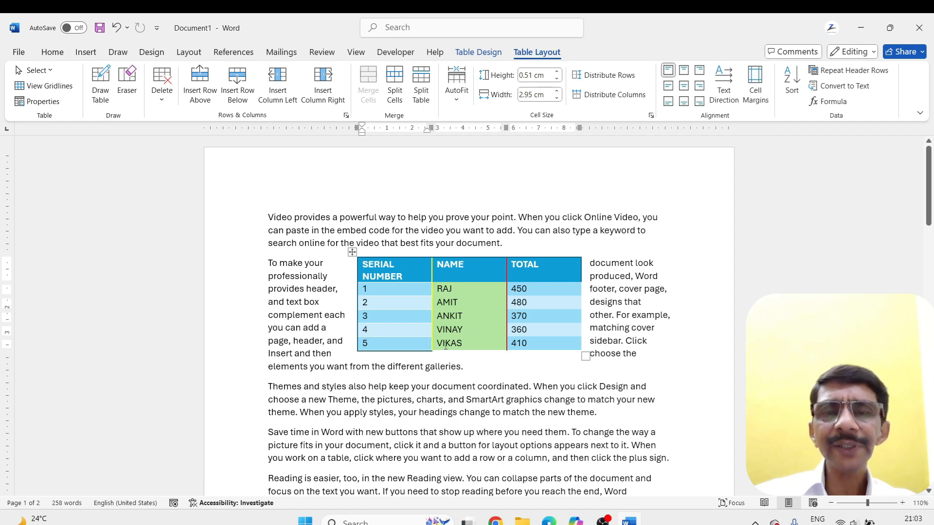
Draw a single-cell table about 3.58 cm high beneath the existing table with Draw Table
{"action": "left_click", "coordinate": [100, 84]}
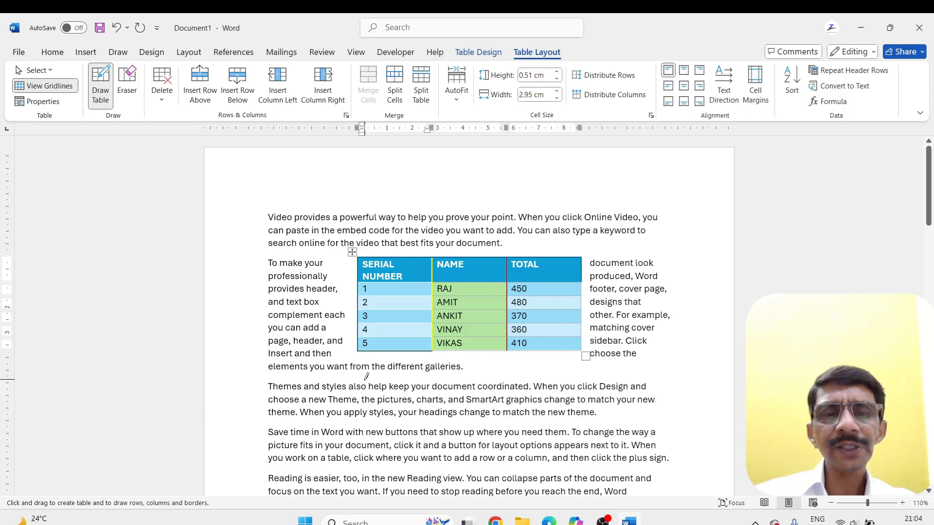
{"action": "left_click_drag", "start_coordinate": [364, 380], "coordinate": [583, 464]}
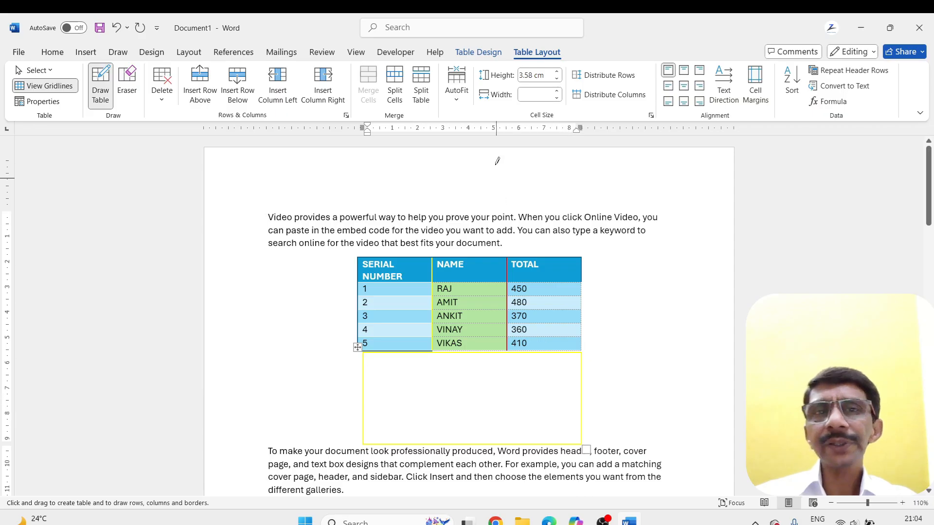
Set the table border pen colour to Black, Text 1
{"action": "left_click", "coordinate": [481, 56]}
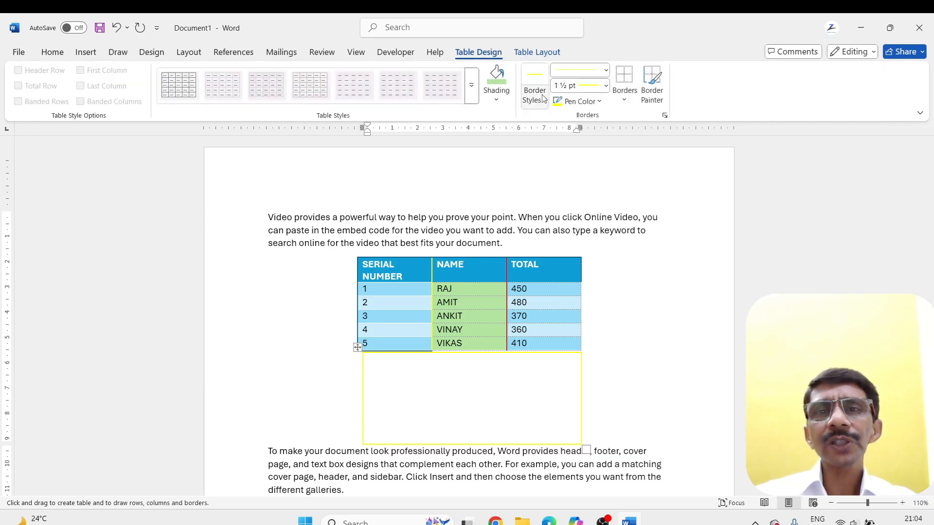
{"action": "left_click", "coordinate": [603, 103]}
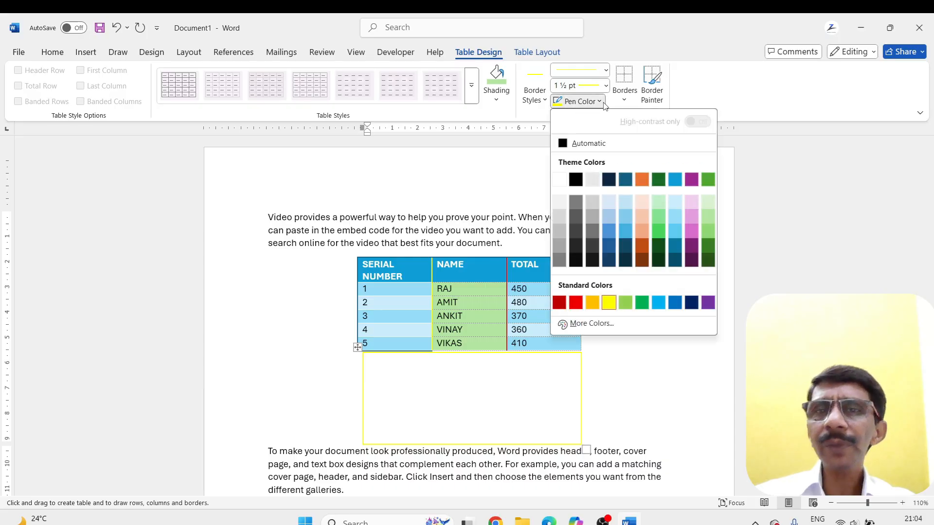
{"action": "left_click", "coordinate": [575, 180]}
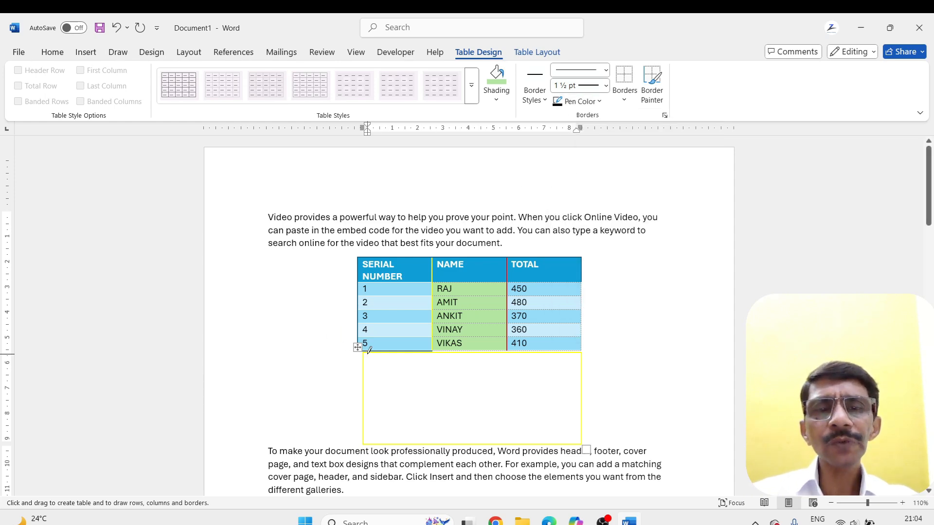
Try to redraw the yellow box's outline in black, and undo both drawn boxes
{"action": "mouse_move", "coordinate": [364, 350]}
{"action": "left_mouse_down"}
{"action": "mouse_move", "coordinate": [477, 419]}
{"action": "mouse_move", "coordinate": [585, 442]}
{"action": "left_mouse_up"}
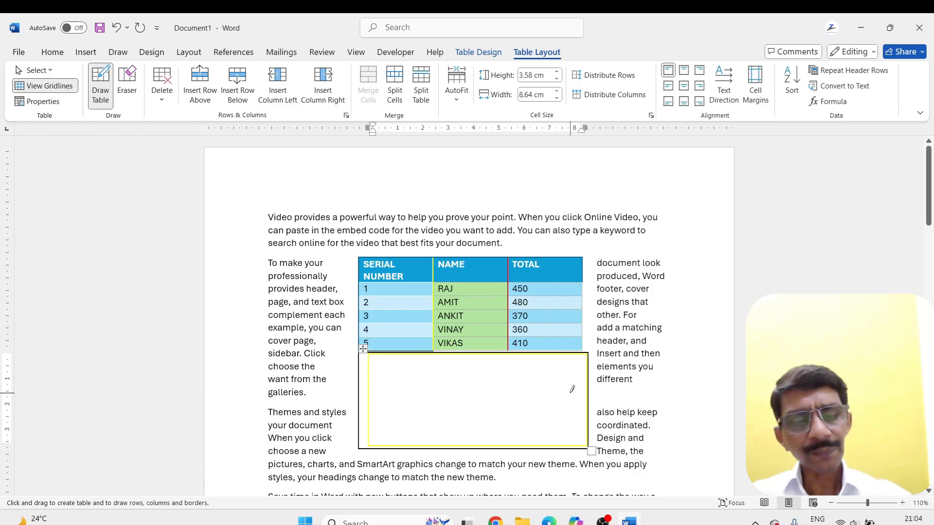
{"action": "key", "text": "ctrl+z"}
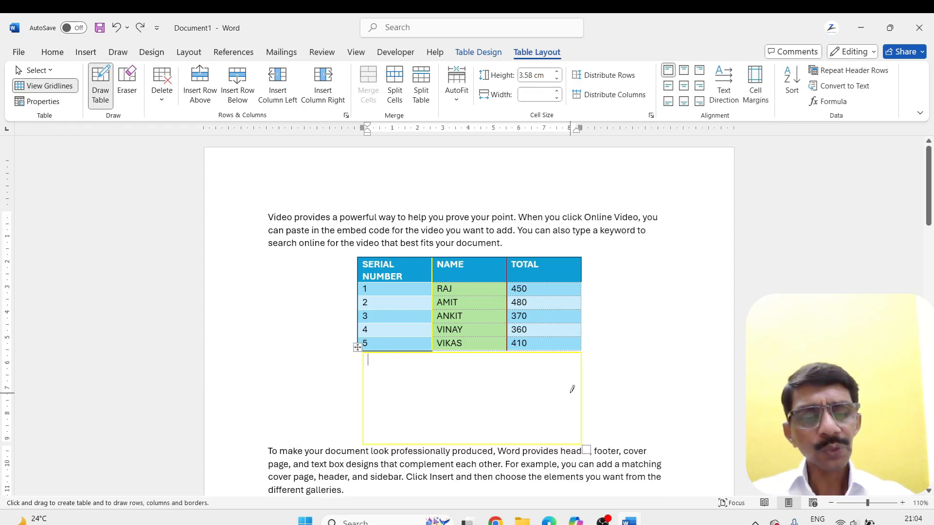
{"action": "key", "text": "ctrl+z"}
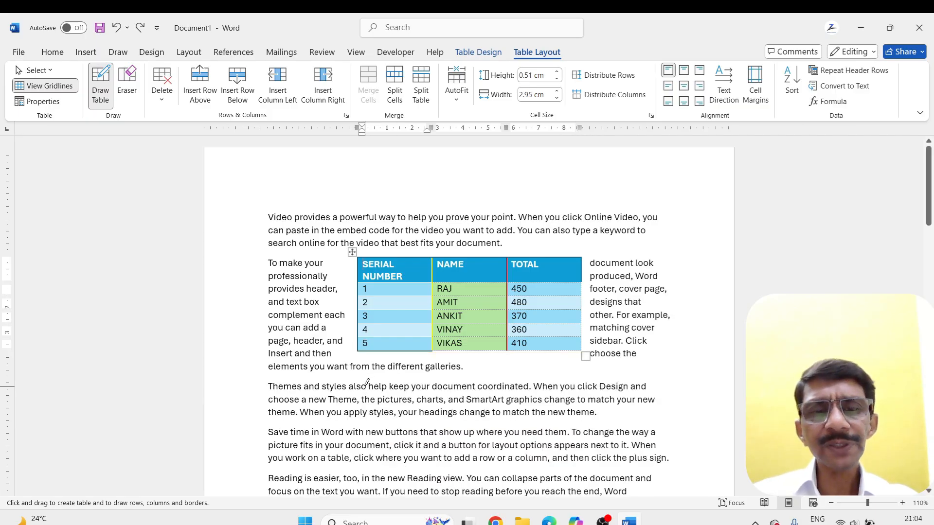
Draw a black table about 8.66 cm wide and 3.89 cm high below the second paragraph, with three columns and the last split horizontally
{"action": "mouse_move", "coordinate": [367, 382]}
{"action": "left_mouse_down"}
{"action": "mouse_move", "coordinate": [375, 440]}
{"action": "mouse_move", "coordinate": [535, 481]}
{"action": "mouse_move", "coordinate": [584, 481]}
{"action": "left_mouse_up"}
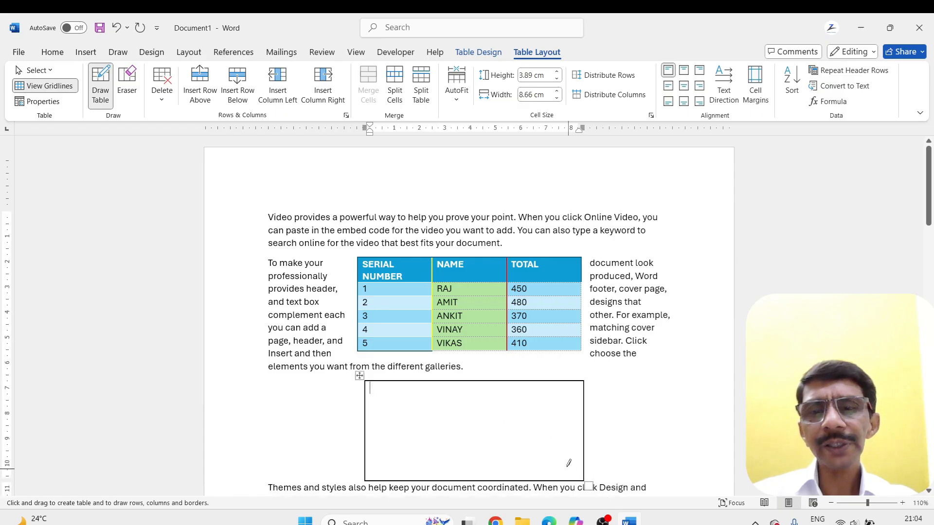
{"action": "scroll", "coordinate": [523, 410], "scroll_direction": "down", "scroll_amount": 3}
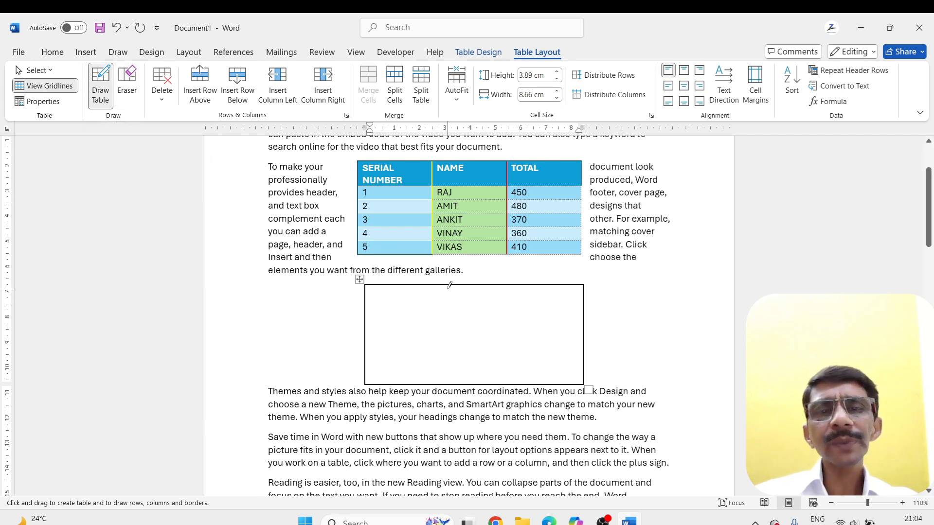
{"action": "left_click_drag", "start_coordinate": [433, 293], "coordinate": [434, 383]}
{"action": "left_click_drag", "start_coordinate": [507, 287], "coordinate": [517, 382]}
{"action": "left_click_drag", "start_coordinate": [507, 336], "coordinate": [579, 330]}
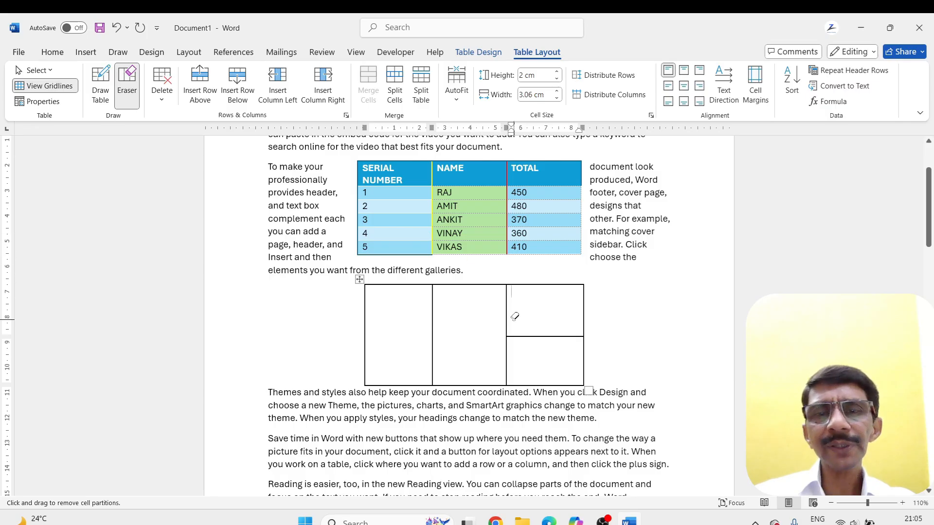
Erase the horizontal divider in the last column of the drawn table
{"action": "left_click", "coordinate": [527, 336]}
{"action": "left_click_drag", "start_coordinate": [527, 335], "coordinate": [550, 334]}
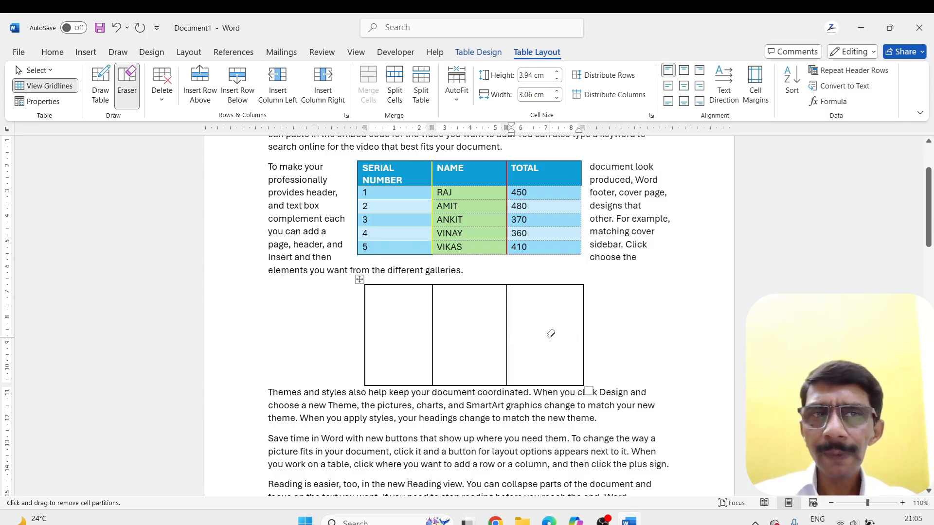
{"action": "left_click", "coordinate": [164, 103]}
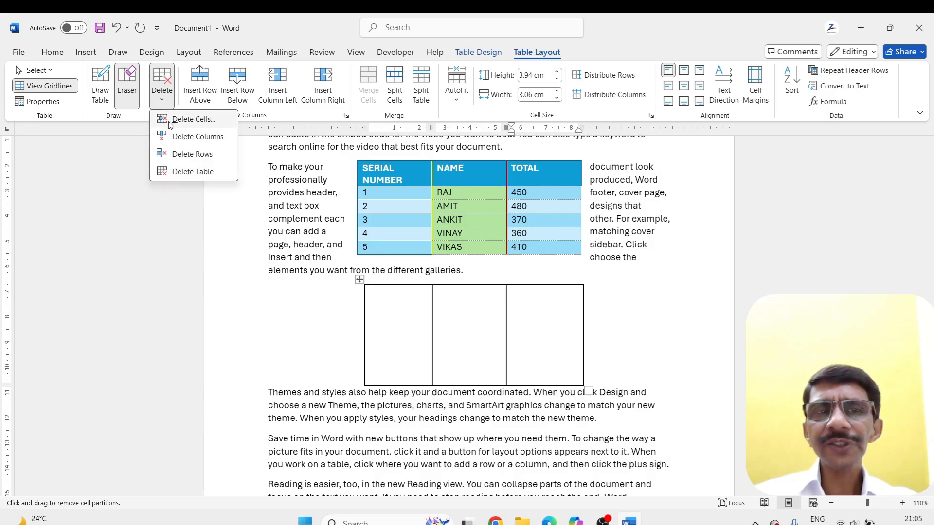
{"action": "left_click", "coordinate": [381, 179]}
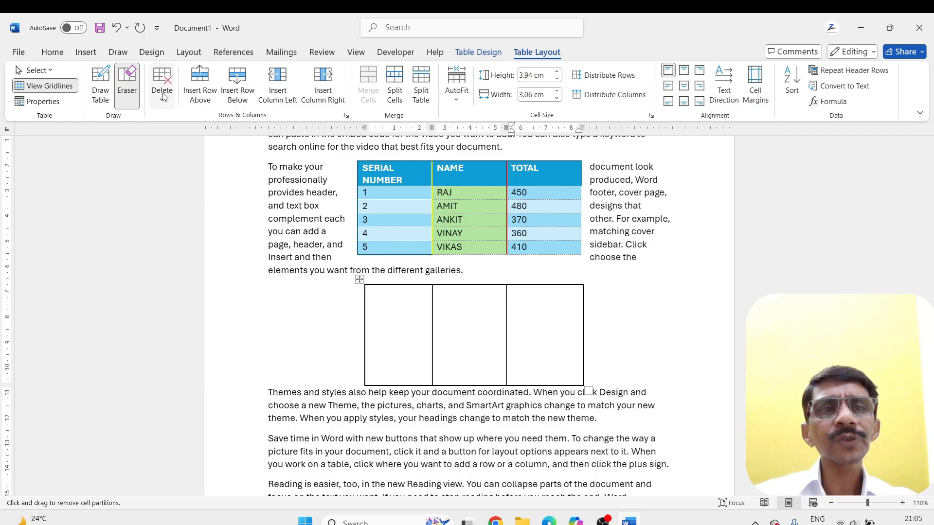
{"action": "key", "text": "Escape"}
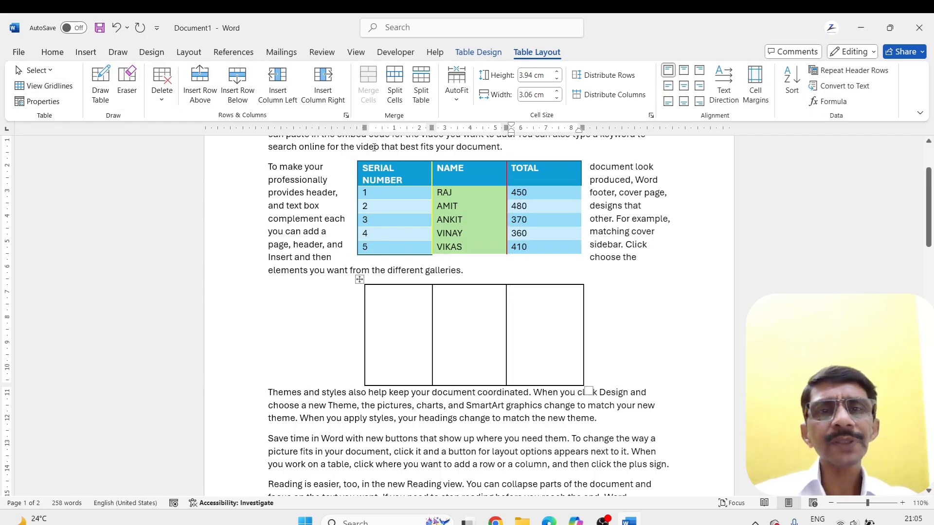
Enlarge the coloured table to columns about 3.92 cm wide and move it to the page's left margin
{"action": "left_click", "coordinate": [352, 155]}
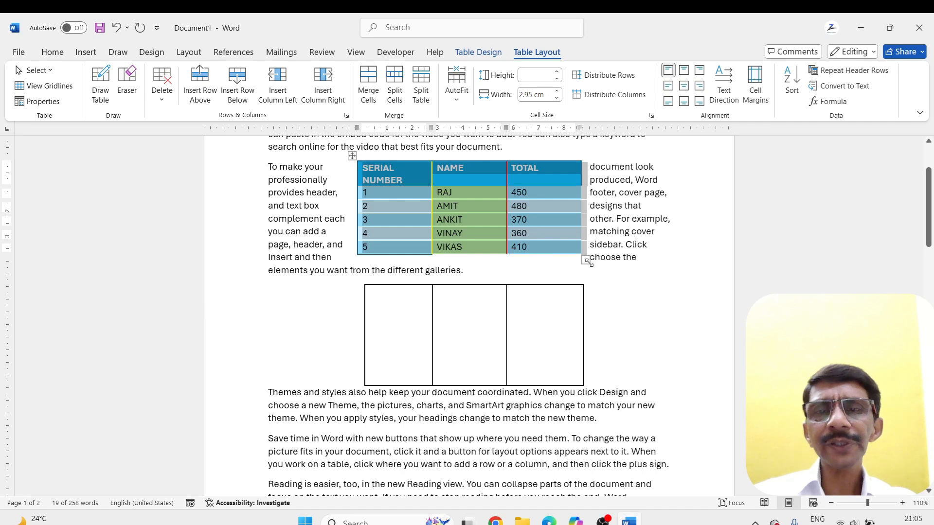
{"action": "left_click_drag", "start_coordinate": [586, 260], "coordinate": [655, 275]}
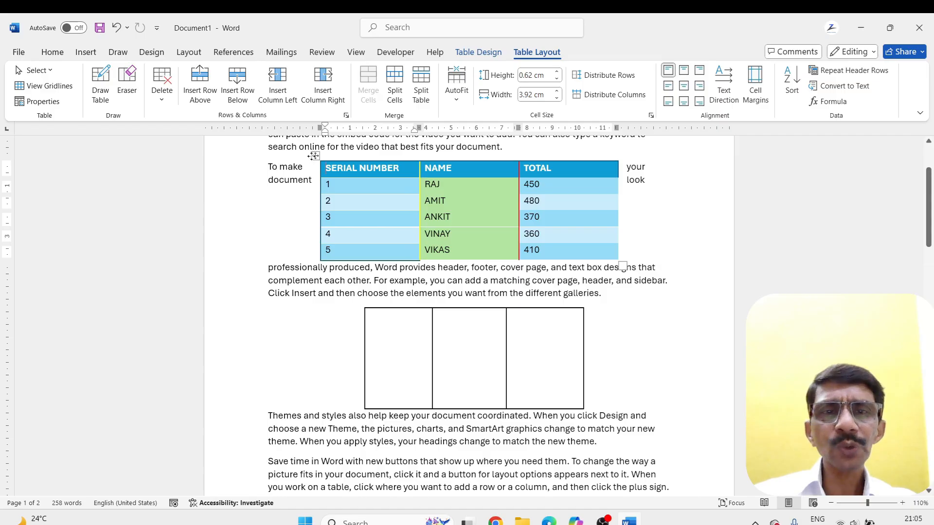
{"action": "left_click_drag", "start_coordinate": [315, 155], "coordinate": [263, 159]}
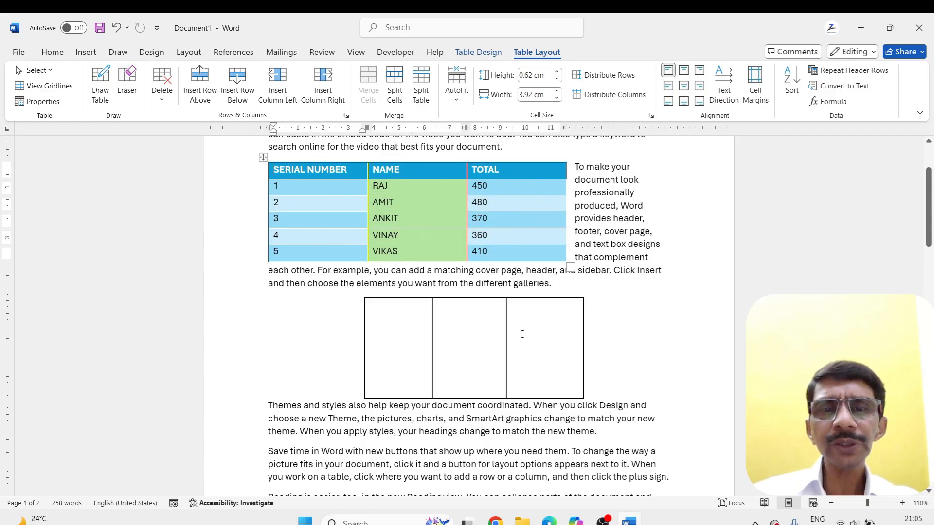
Delete the coloured table, and clear all remaining content from the document
{"action": "left_click", "coordinate": [263, 157]}
{"action": "key", "text": "ctrl+c"}
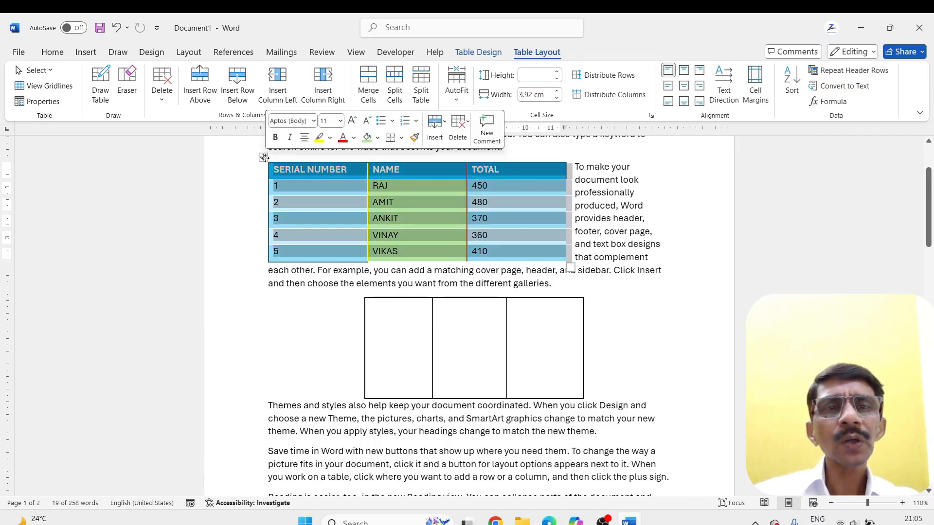
{"action": "right_click", "coordinate": [264, 157]}
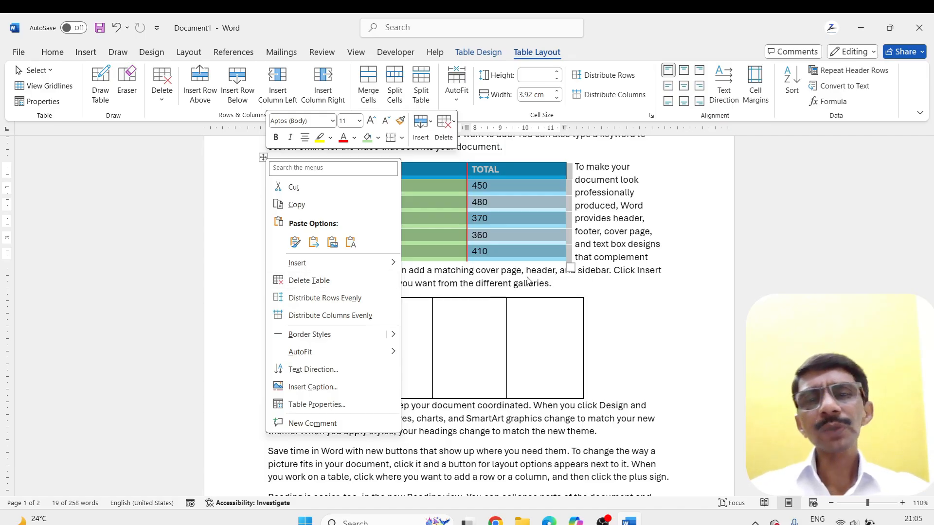
{"action": "key", "text": "Escape"}
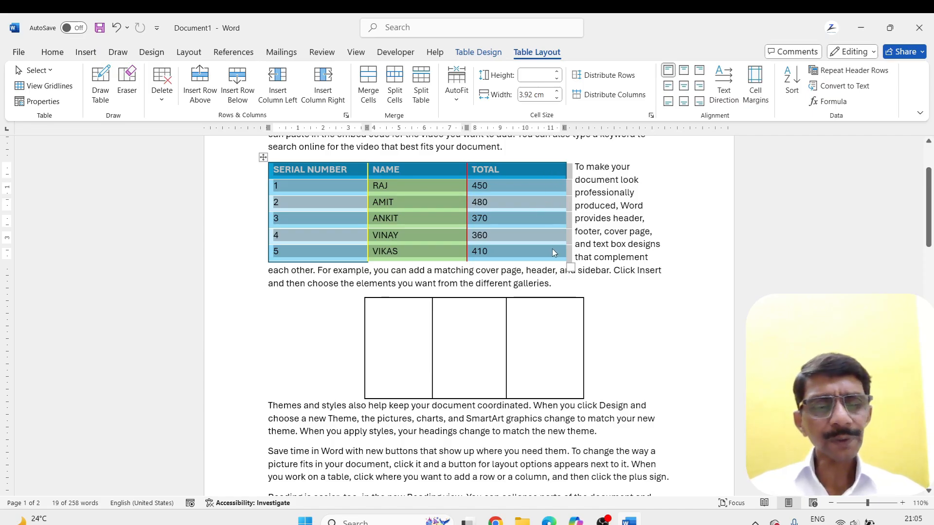
{"action": "key", "text": "BackSpace"}
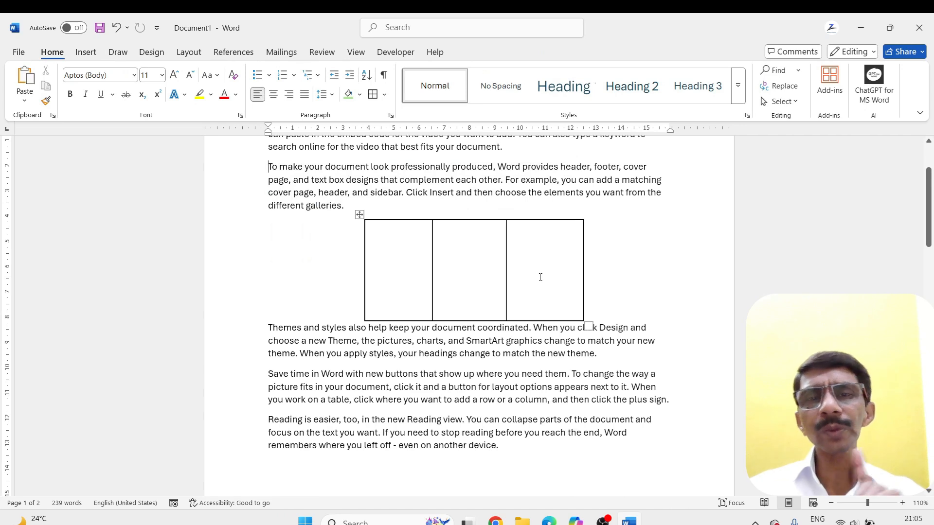
{"action": "key", "text": "ctrl+a"}
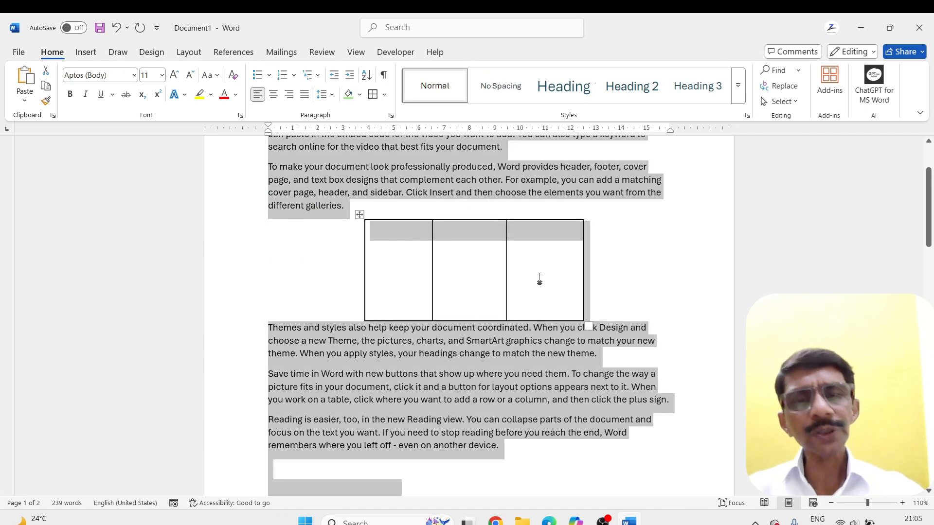
{"action": "key", "text": "BackSpace"}
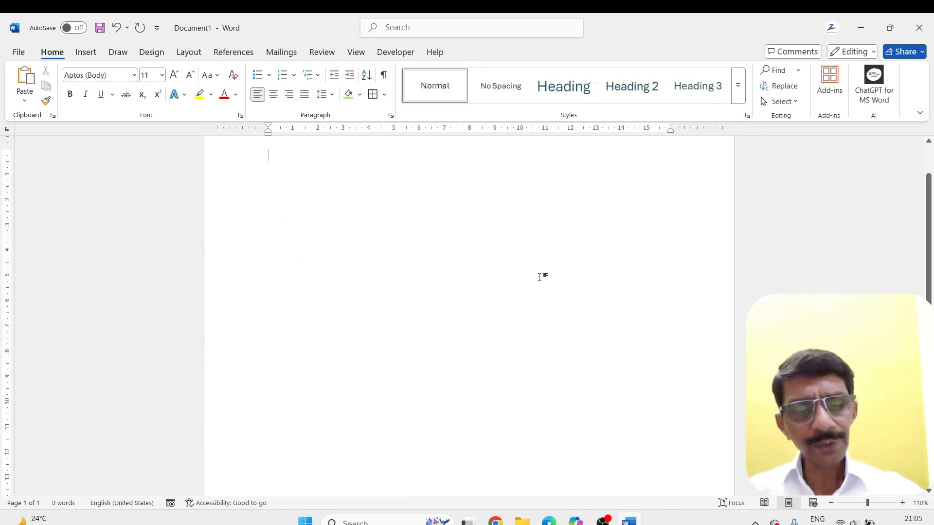
Paste the coloured SERIAL NUMBER, NAME and TOTAL table into the blank document
{"action": "key", "text": "ctrl+v"}
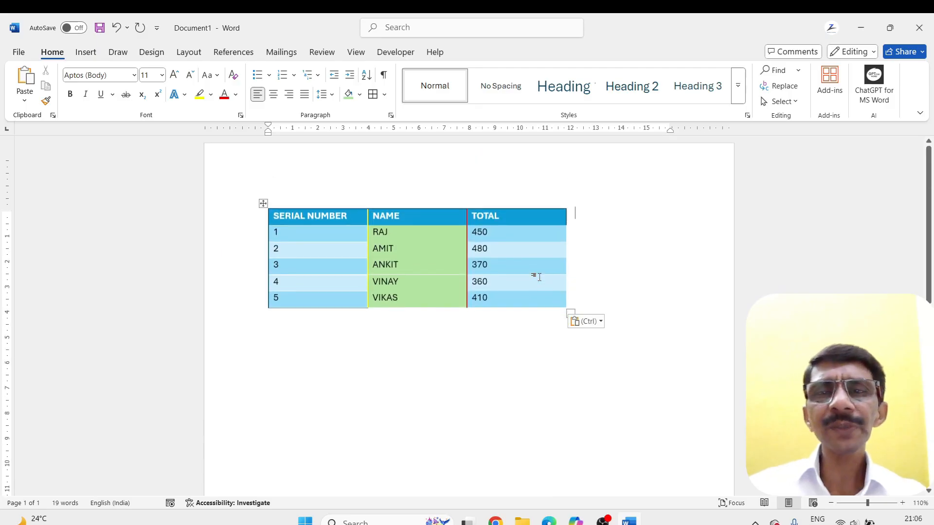
{"action": "left_click", "coordinate": [263, 208]}
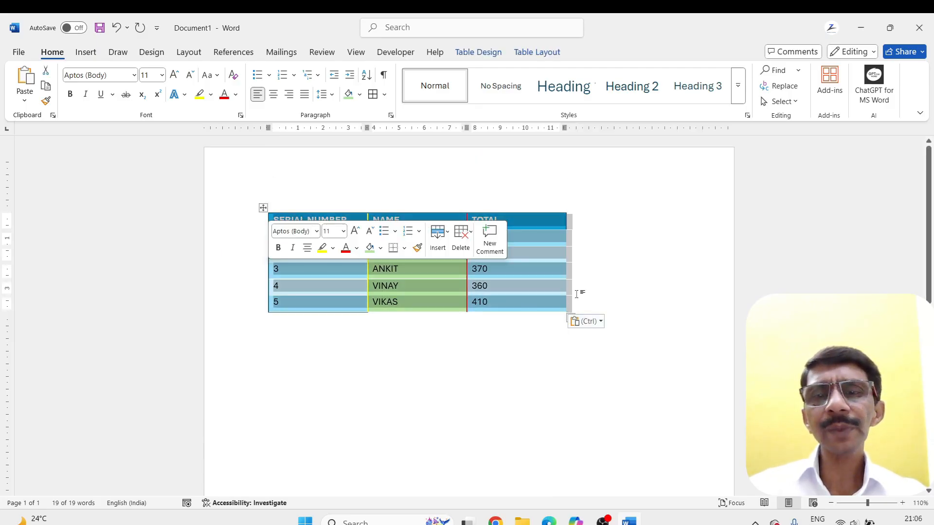
{"action": "left_click", "coordinate": [621, 298]}
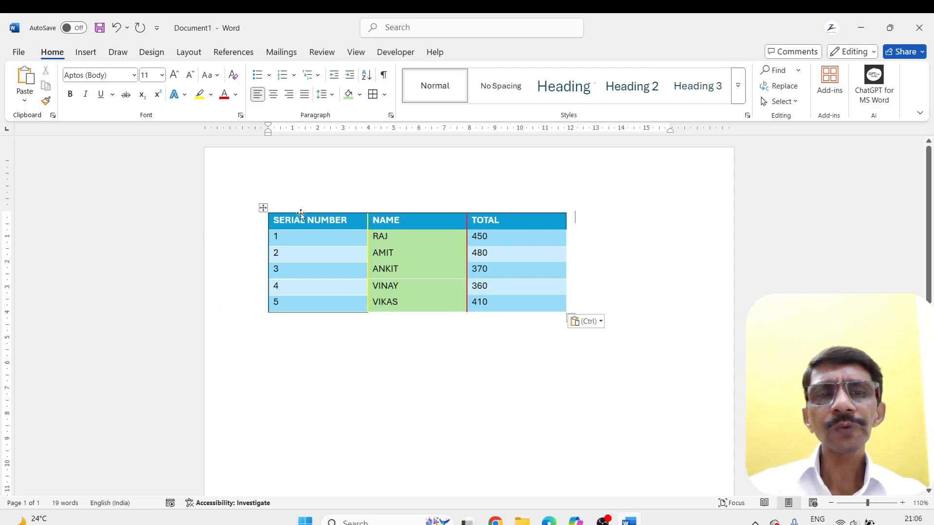
Move the pasted table farther down the page and enlarge it to columns about 5.17 cm wide and rows about 0.99 cm high
{"action": "left_click_drag", "start_coordinate": [262, 208], "coordinate": [263, 274]}
{"action": "left_click_drag", "start_coordinate": [570, 383], "coordinate": [662, 440]}
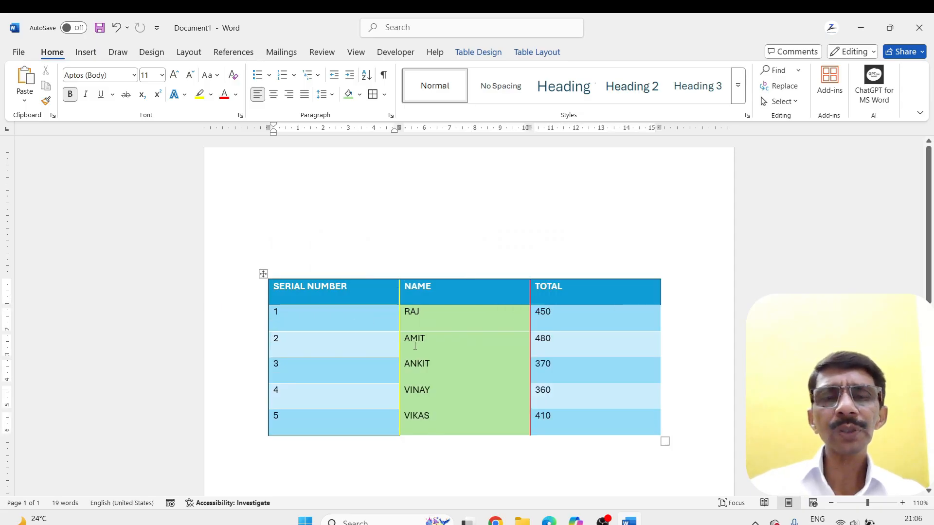
{"action": "scroll", "coordinate": [414, 345], "scroll_direction": "down", "scroll_amount": 3}
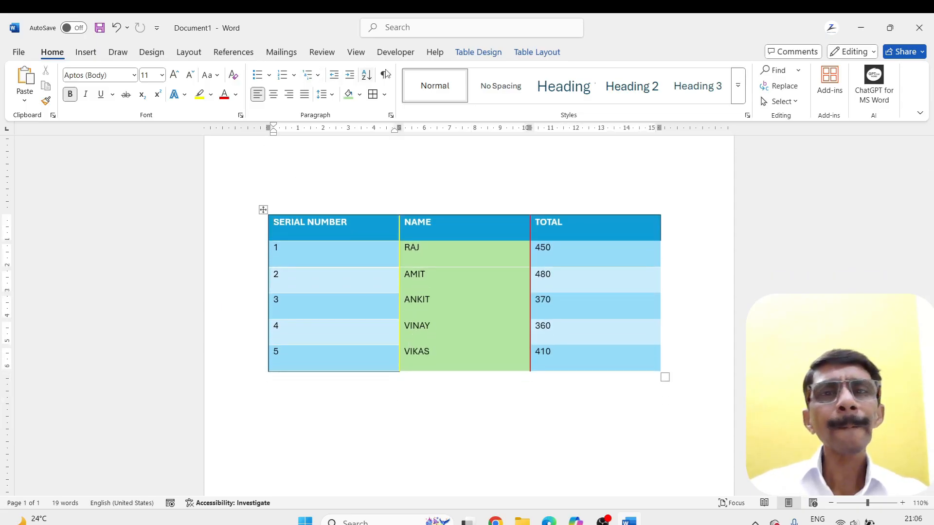
Open the Delete Cells options for the 450, 480 and 370 cells in the TOTAL column, and move the dialog below the table
{"action": "left_click", "coordinate": [530, 53]}
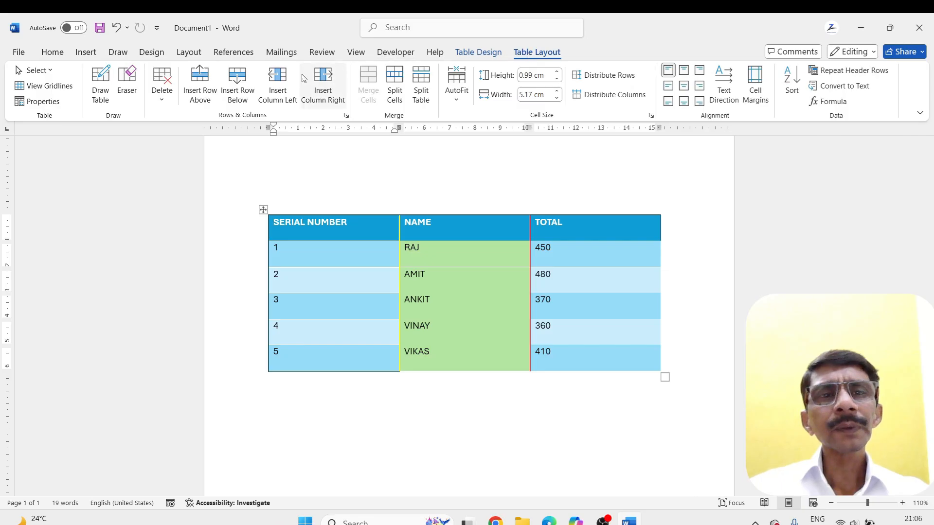
{"action": "left_click", "coordinate": [163, 104]}
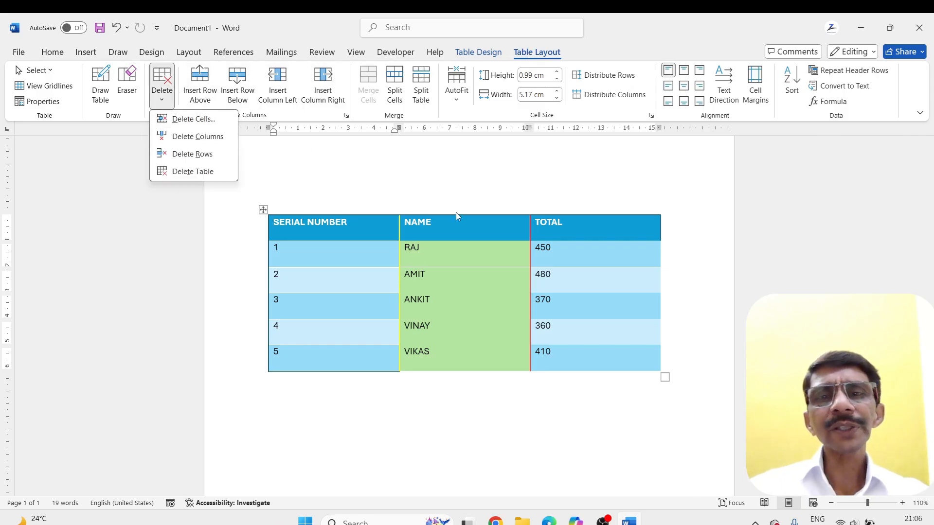
{"action": "left_click", "coordinate": [547, 252]}
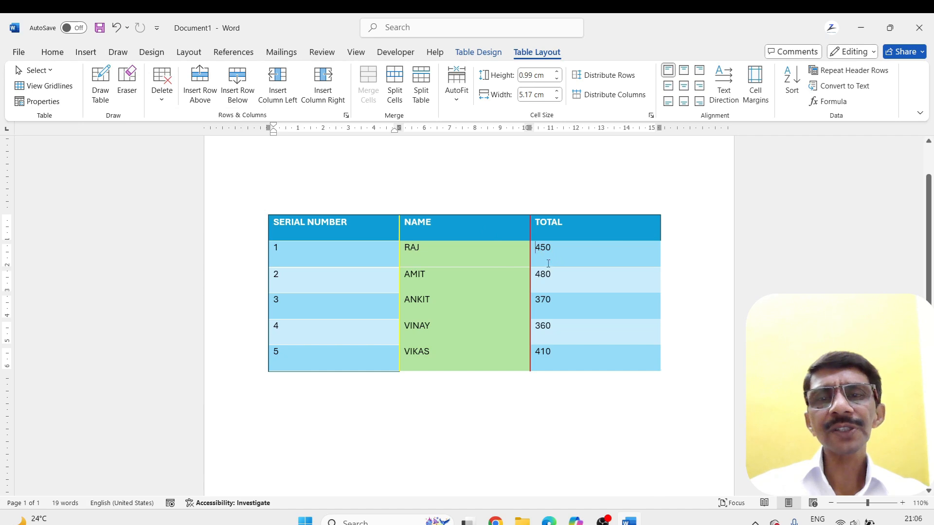
{"action": "left_click_drag", "start_coordinate": [538, 248], "coordinate": [564, 300]}
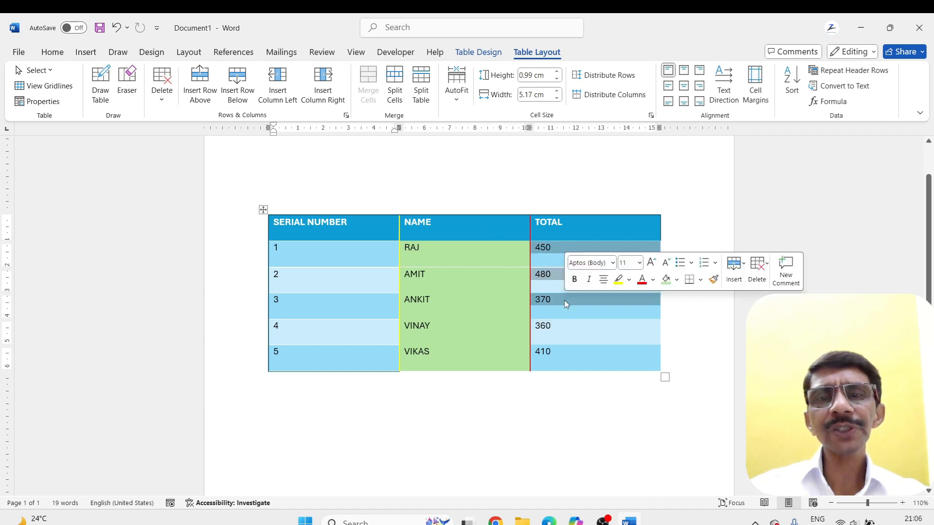
{"action": "left_click", "coordinate": [166, 100]}
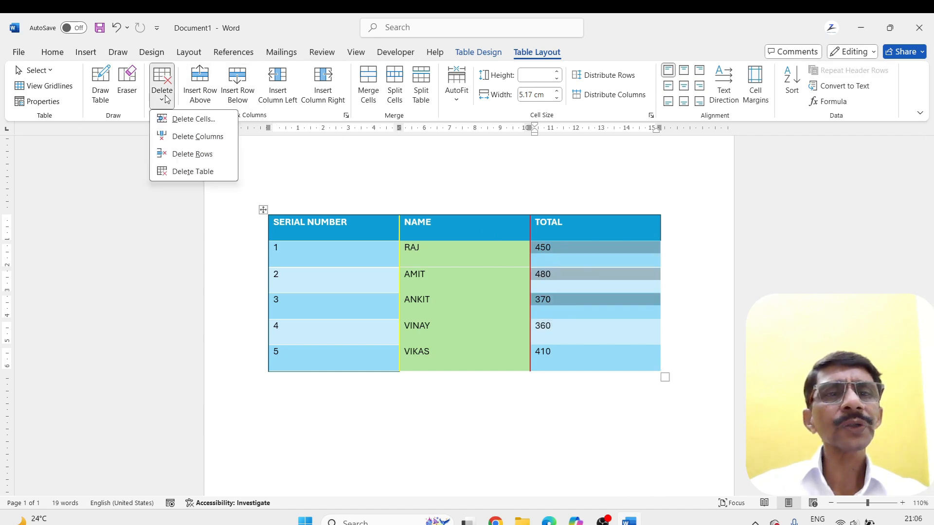
{"action": "left_click", "coordinate": [168, 120]}
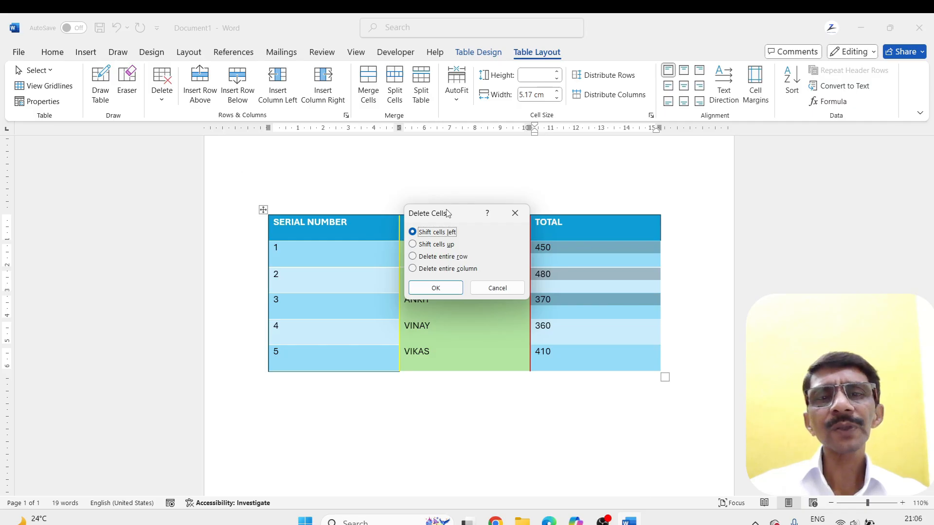
{"action": "left_click_drag", "start_coordinate": [446, 213], "coordinate": [334, 393]}
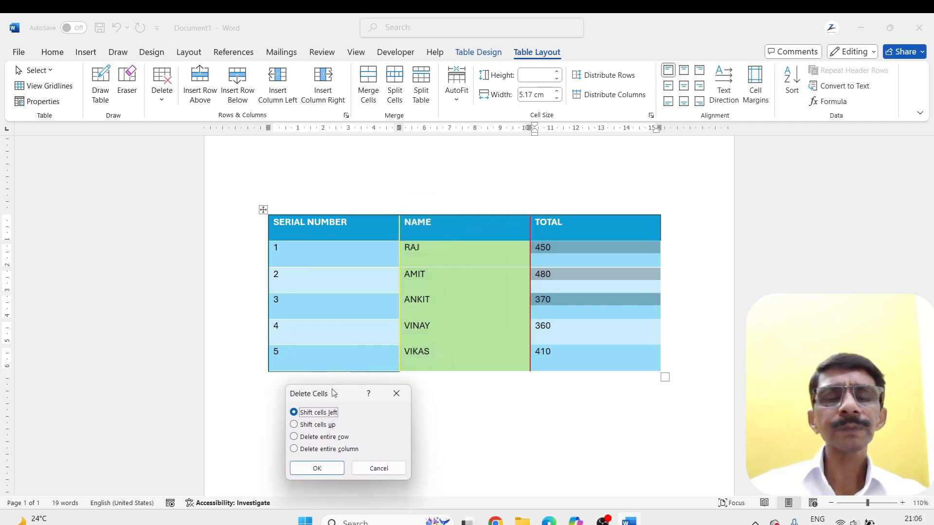
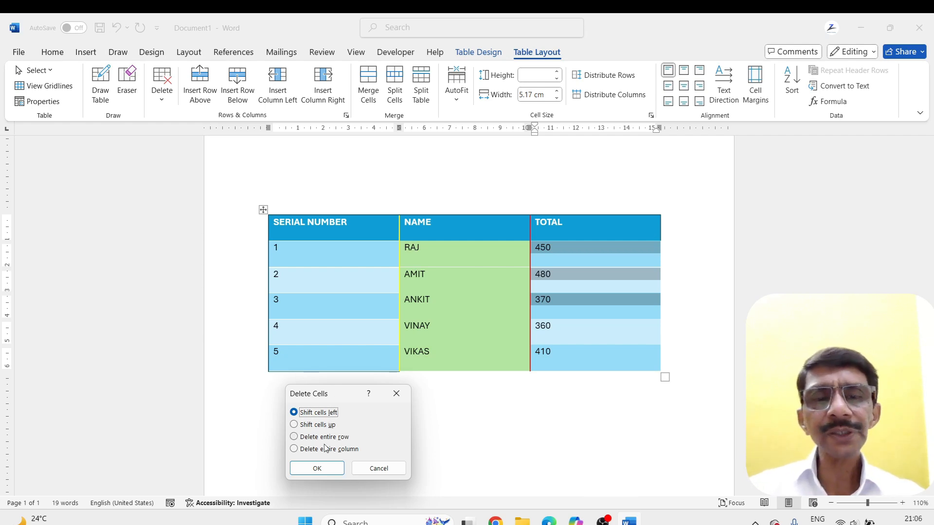
Delete the selected 450, 480 and 370 cells with the Shift cells left option, and undo the deletion
{"action": "left_click", "coordinate": [317, 468]}
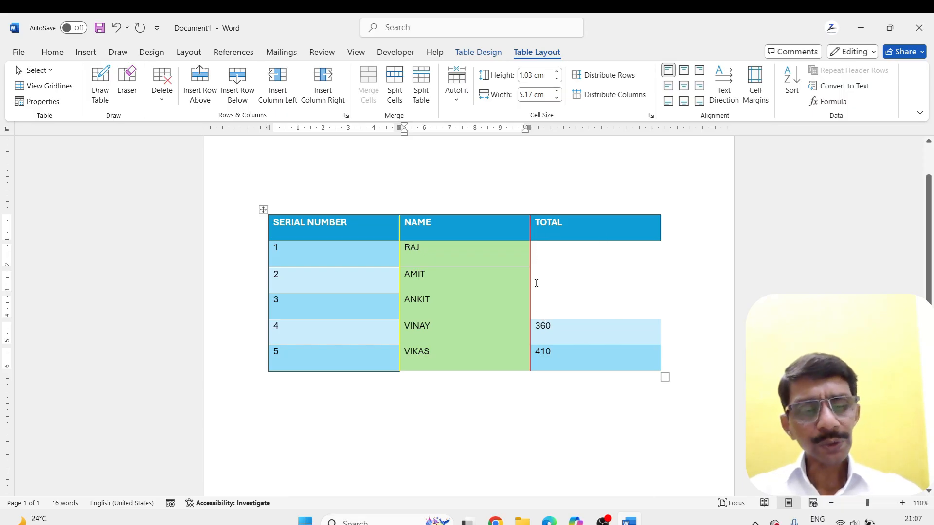
{"action": "key", "text": "ctrl+z"}
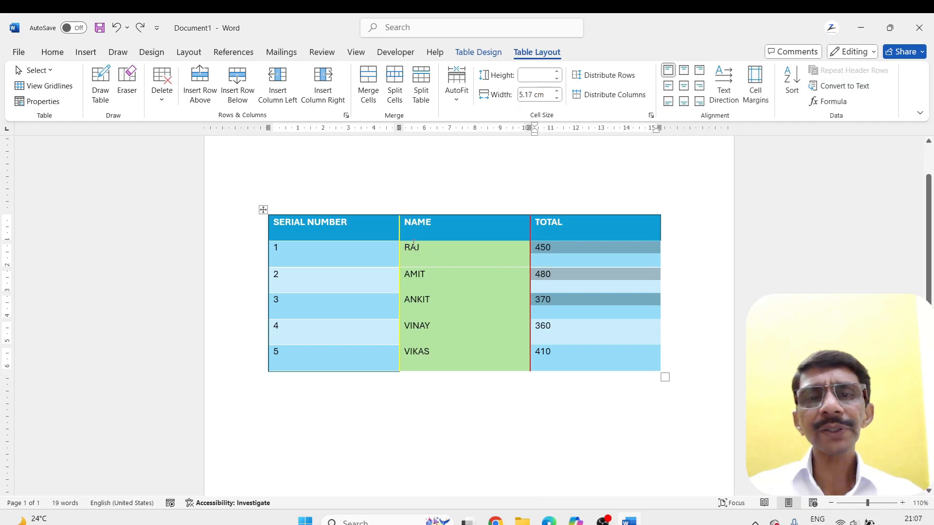
Delete the first three data cells of the NAME column with Shift cells left, and undo the deletion
{"action": "left_click_drag", "start_coordinate": [413, 244], "coordinate": [425, 308]}
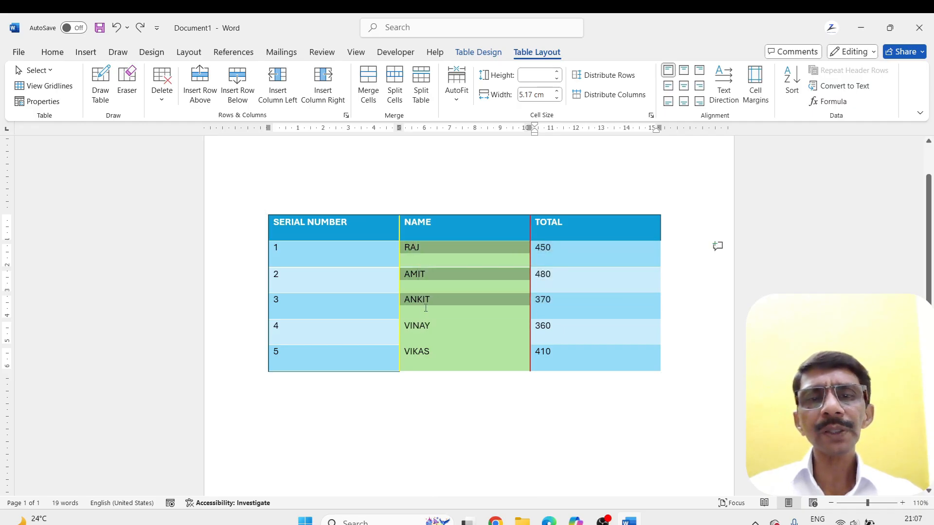
{"action": "left_click", "coordinate": [163, 100]}
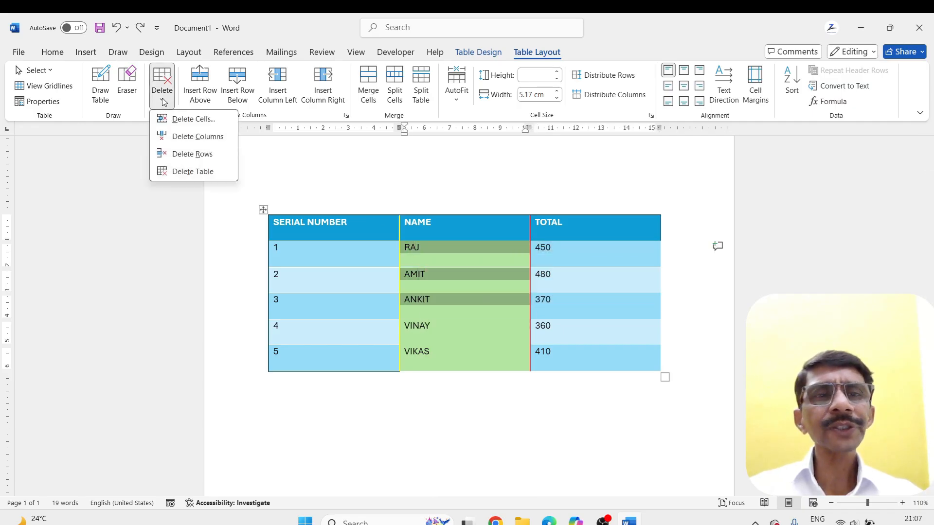
{"action": "left_click", "coordinate": [166, 120]}
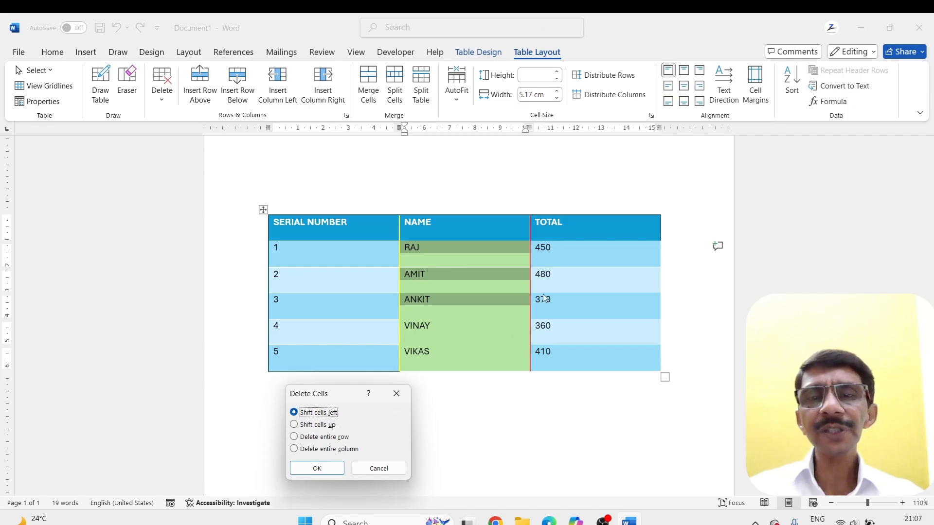
{"action": "left_click", "coordinate": [315, 468]}
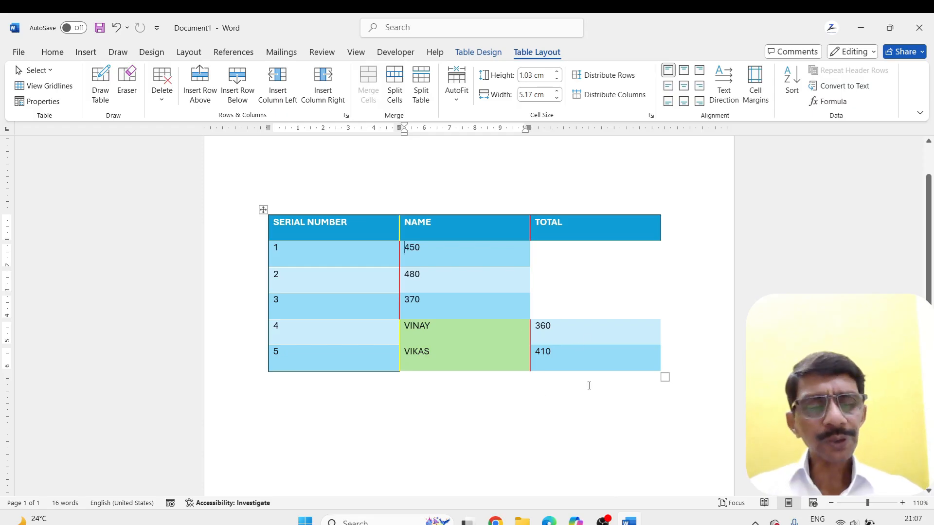
{"action": "key", "text": "ctrl+z"}
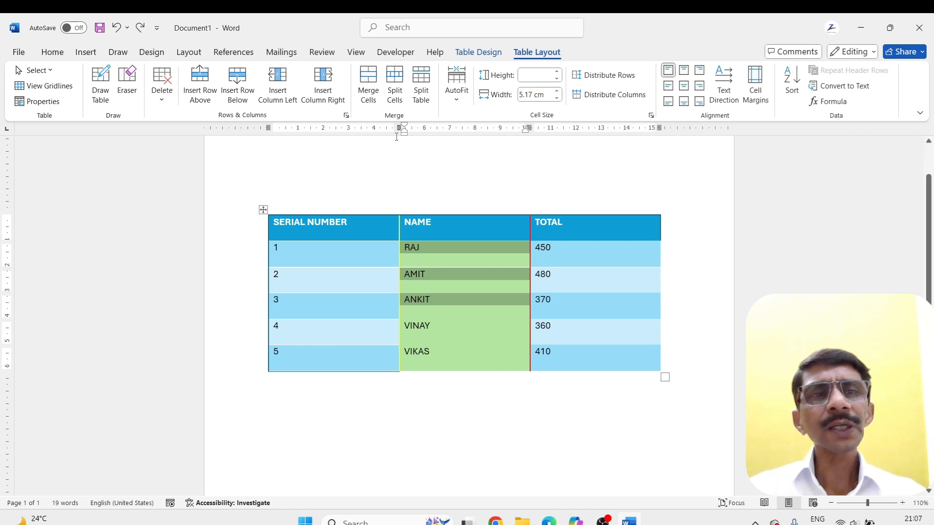
Delete the entire NAME column from the table, and undo the deletion
{"action": "left_click", "coordinate": [162, 95]}
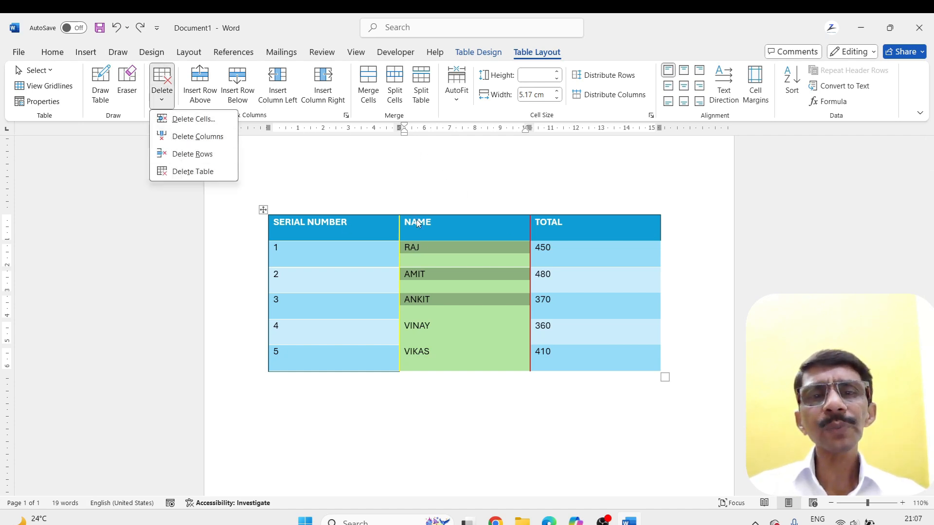
{"action": "left_click", "coordinate": [165, 141]}
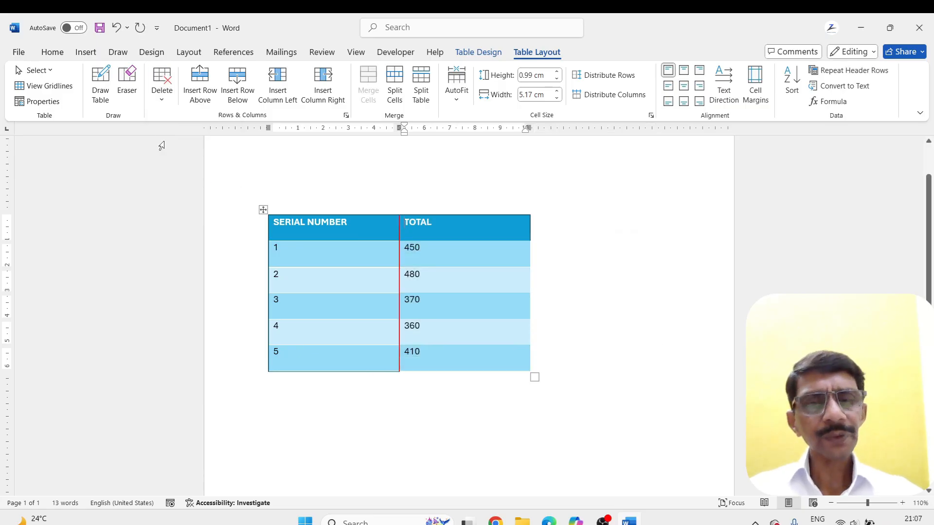
{"action": "key", "text": "ctrl+z"}
Delete the entire row of serial number 1, and undo the deletion
{"action": "left_click", "coordinate": [162, 95]}
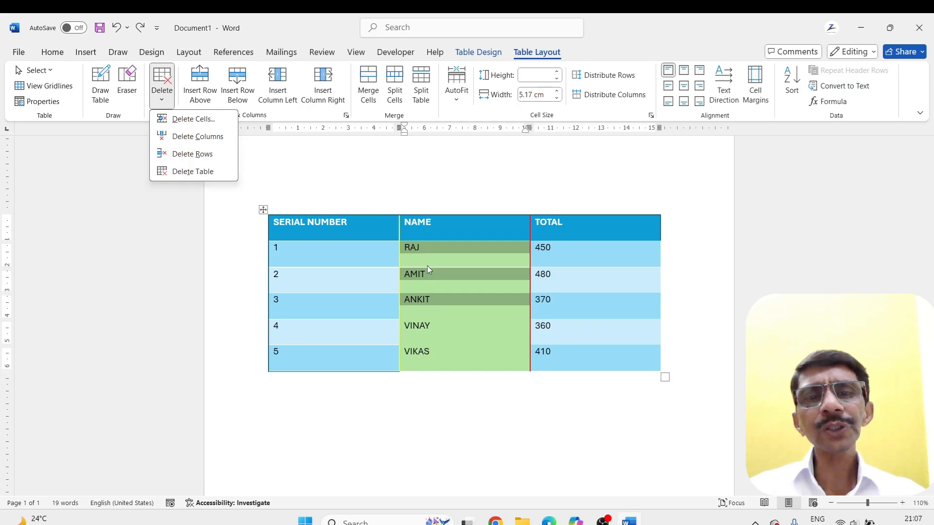
{"action": "left_click", "coordinate": [333, 249]}
{"action": "left_click", "coordinate": [299, 248]}
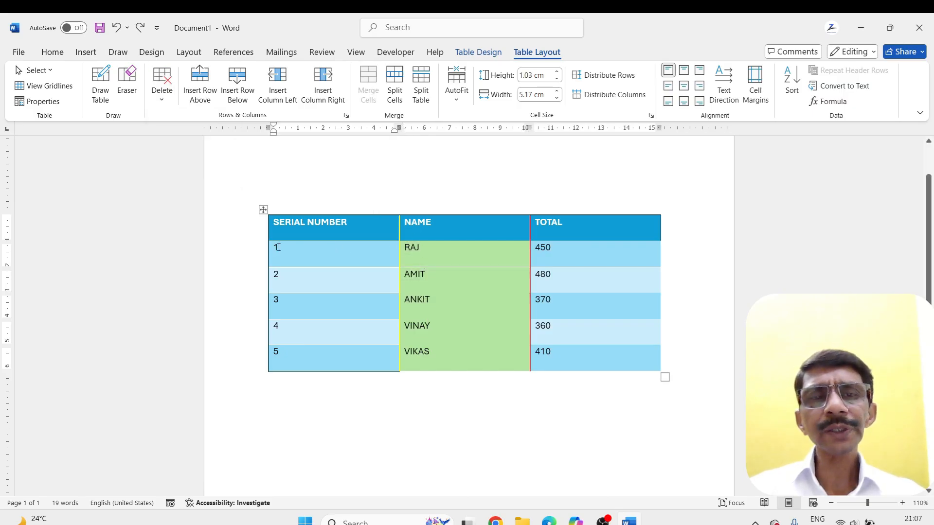
{"action": "left_click", "coordinate": [162, 95]}
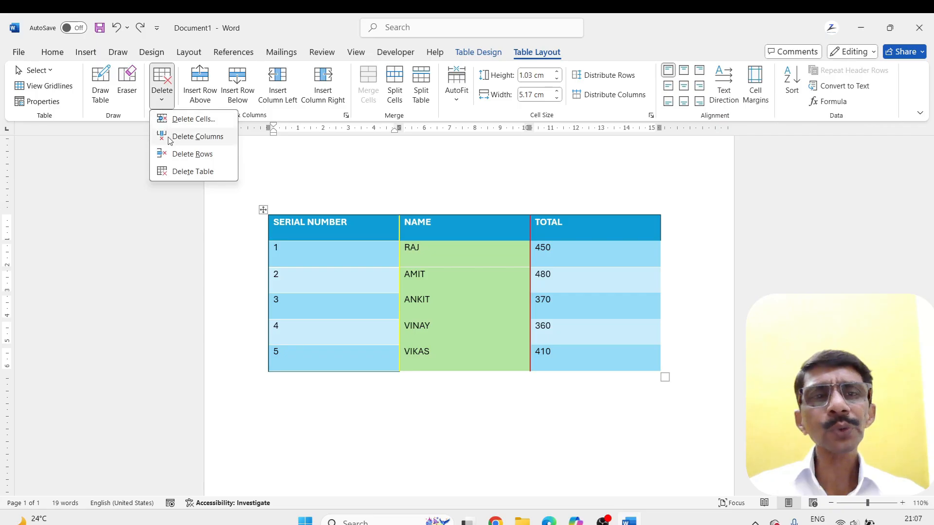
{"action": "left_click", "coordinate": [171, 155]}
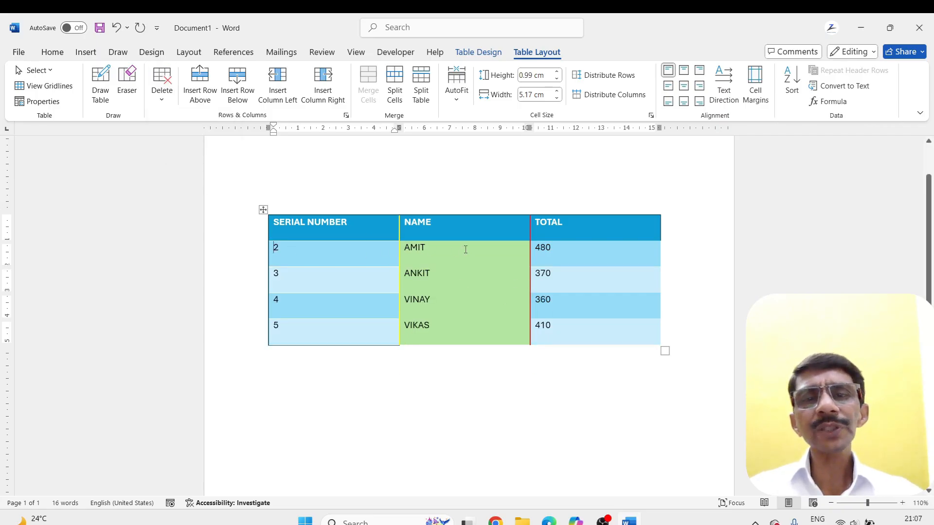
{"action": "key", "text": "ctrl+z"}
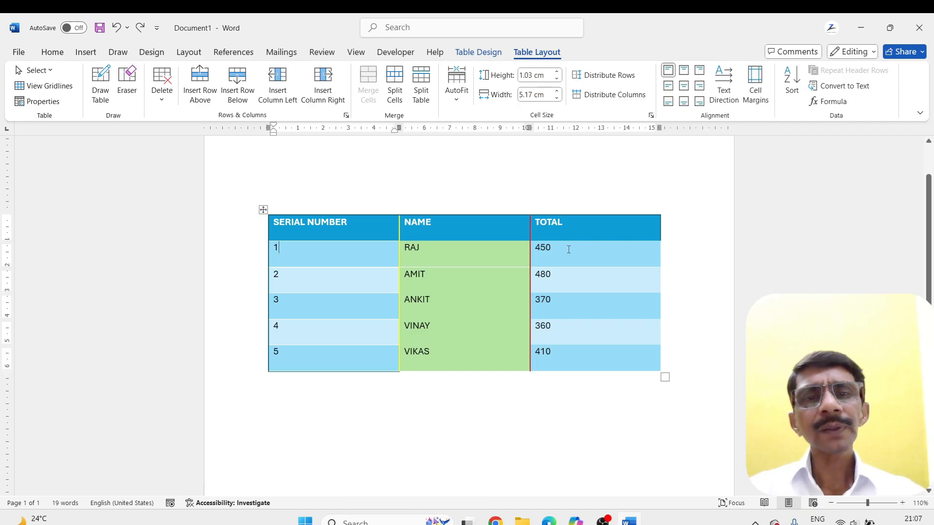
Delete the entire table from the document, and undo the deletion
{"action": "left_click", "coordinate": [156, 95]}
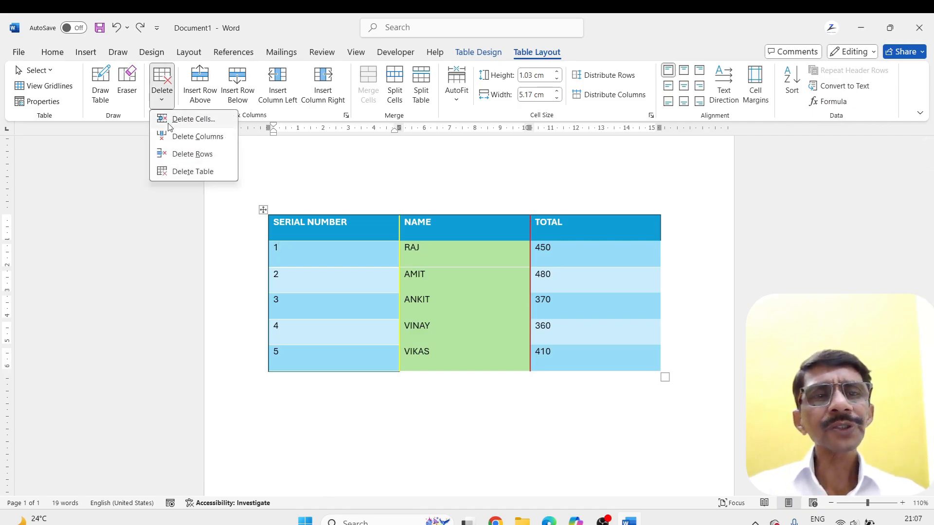
{"action": "left_click", "coordinate": [162, 172]}
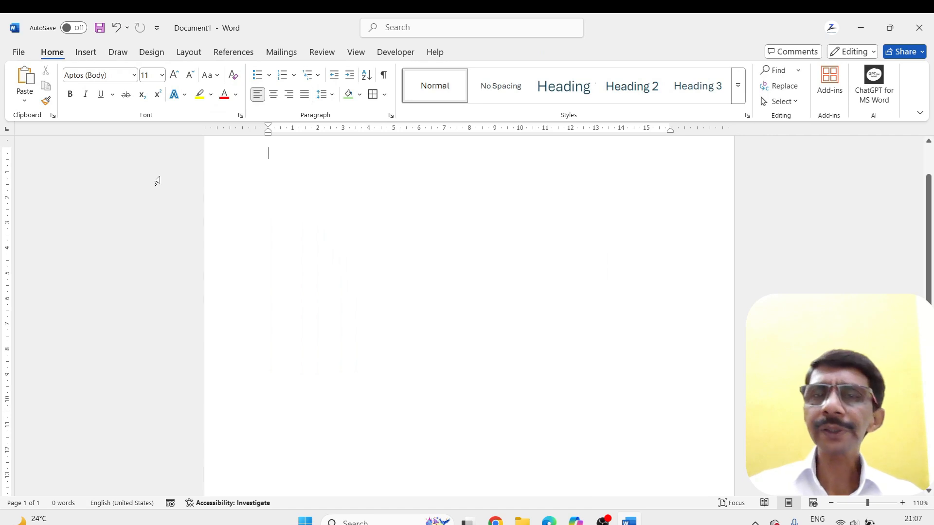
{"action": "key", "text": "ctrl+z"}
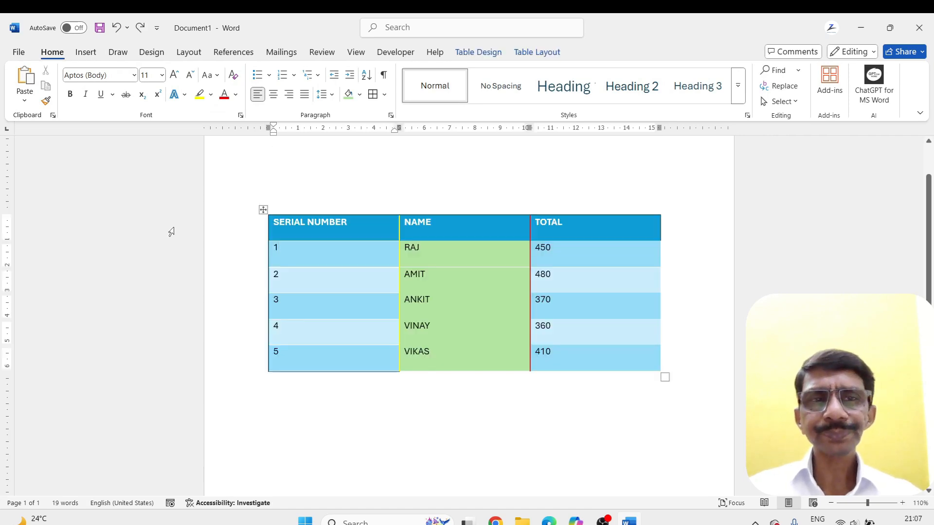
Insert a blank row above the row of serial number 2, and undo the insertion
{"action": "left_click", "coordinate": [547, 54]}
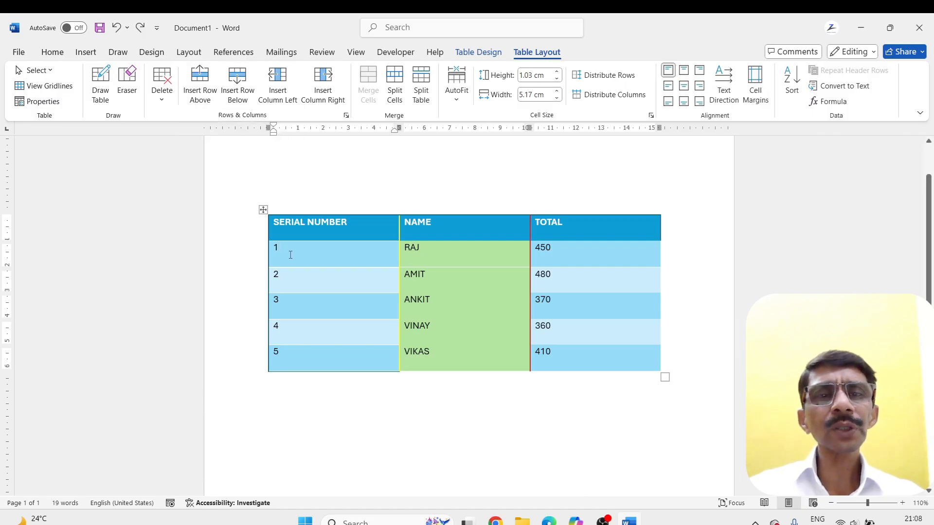
{"action": "left_click", "coordinate": [279, 280]}
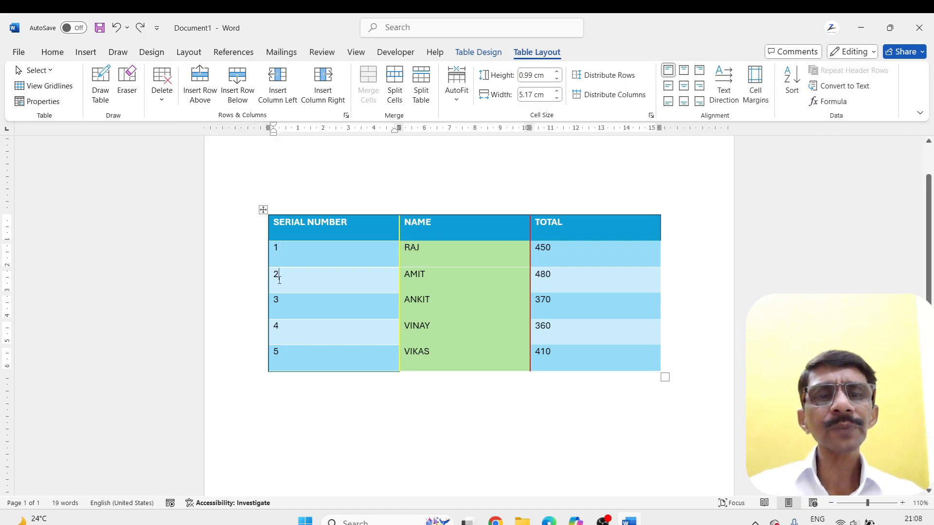
{"action": "left_click", "coordinate": [199, 92]}
{"action": "left_click", "coordinate": [309, 285]}
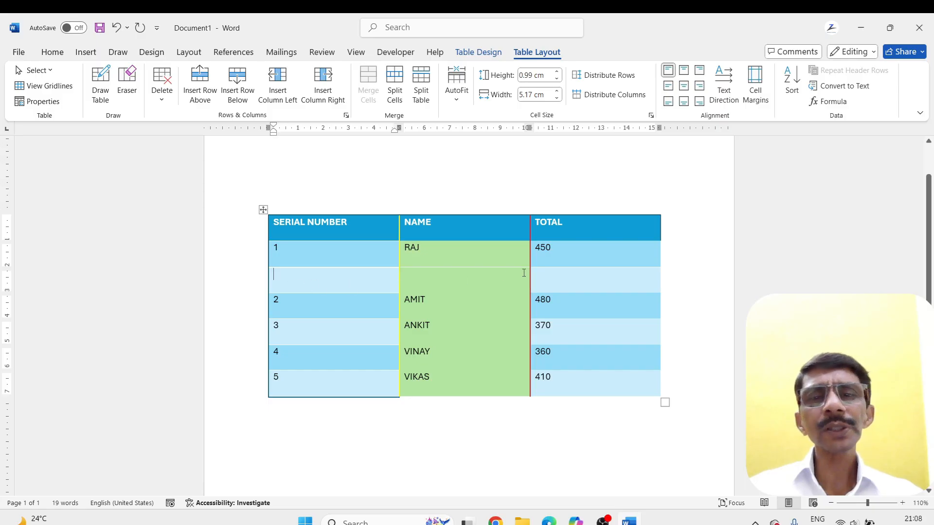
{"action": "key", "text": "ctrl+z"}
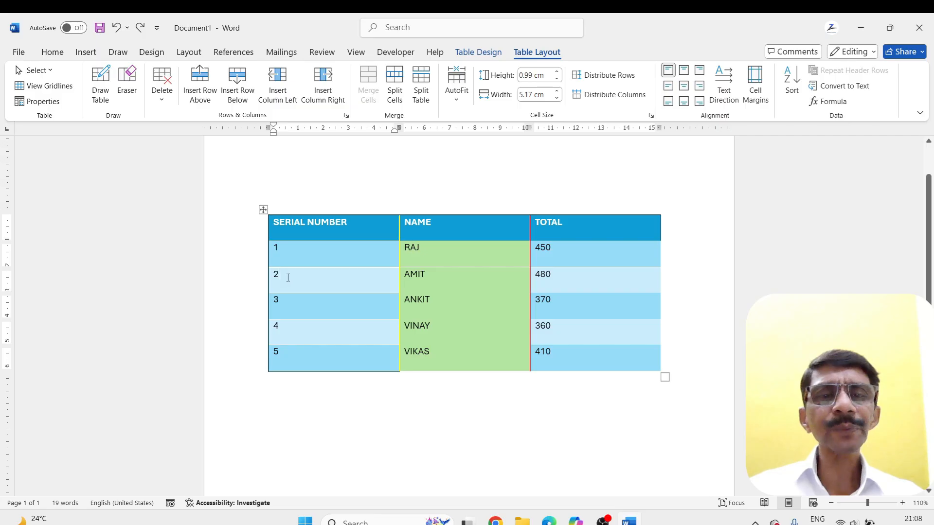
Insert a blank row below the row of serial number 2, and deselect it
{"action": "left_click", "coordinate": [237, 86]}
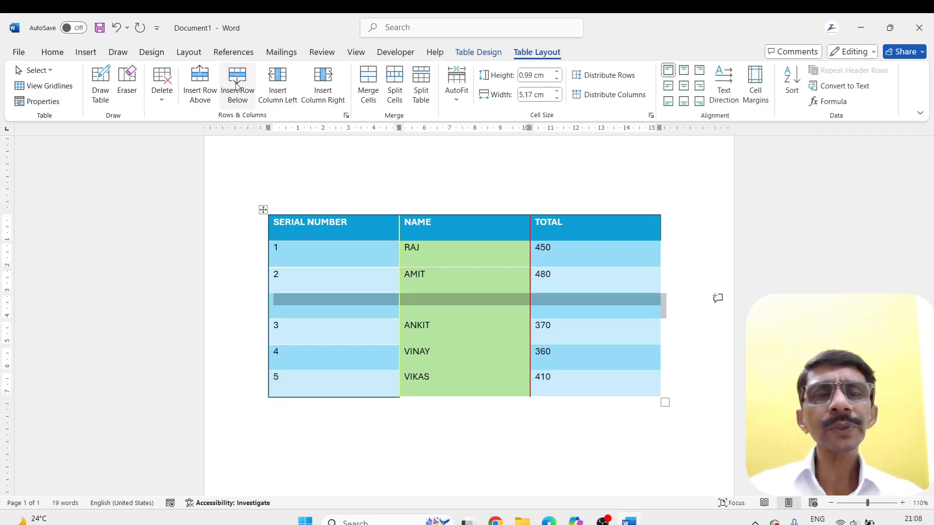
{"action": "left_click", "coordinate": [296, 331]}
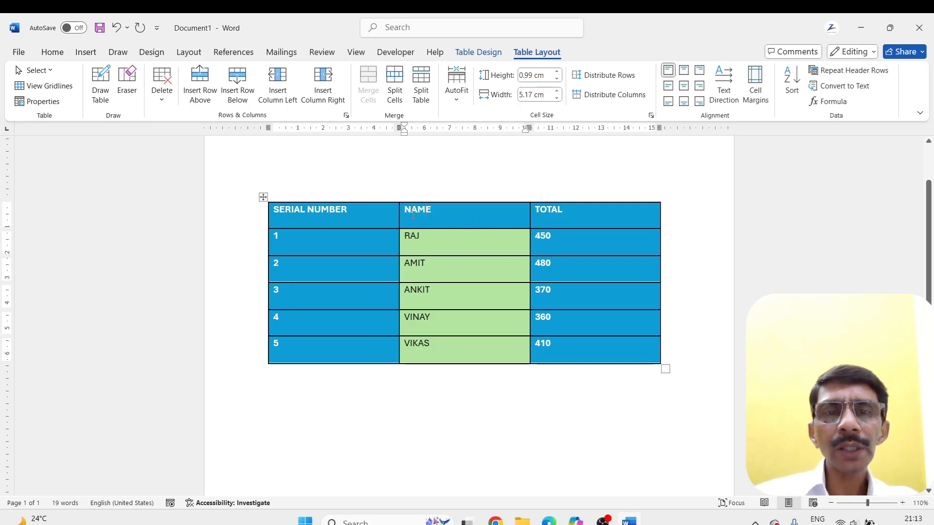
Insert a blank column between the SERIAL NUMBER and NAME columns, and select the new column's cells
{"action": "triple_click", "coordinate": [413, 214]}
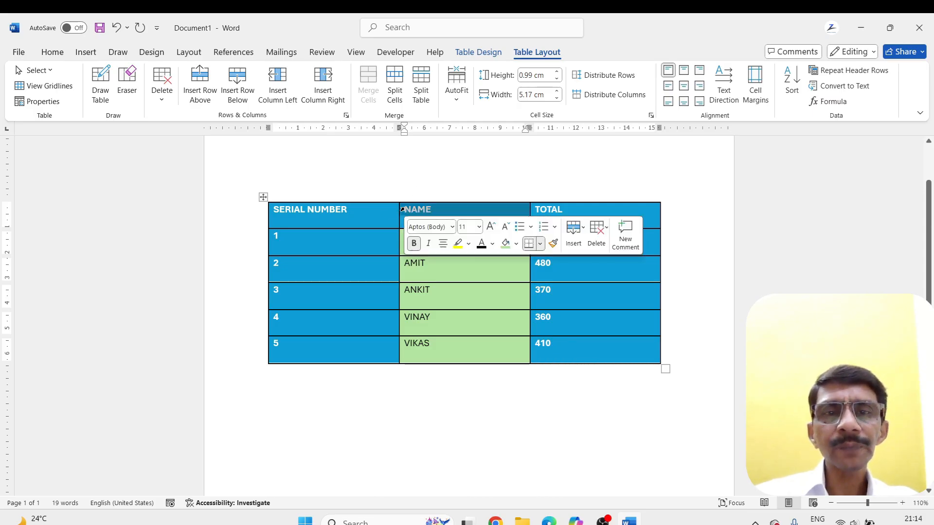
{"action": "left_click", "coordinate": [276, 91]}
{"action": "left_click", "coordinate": [418, 355]}
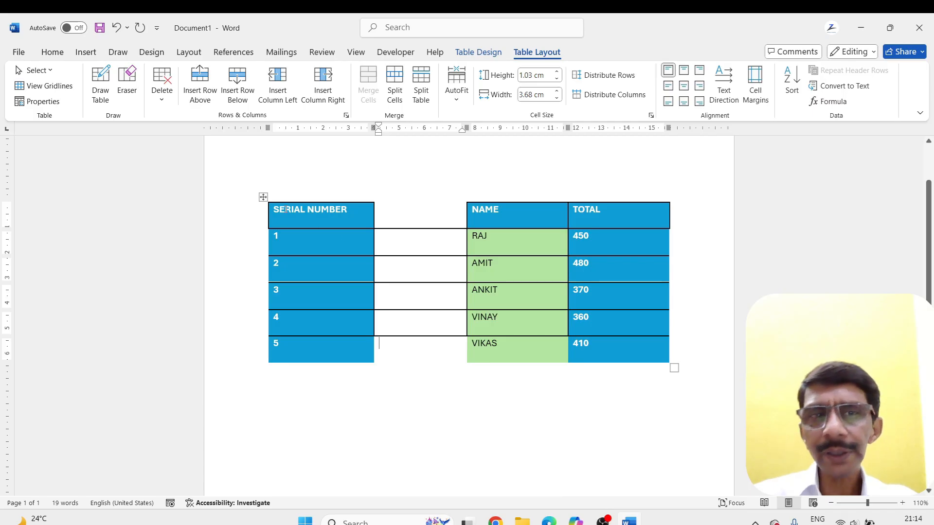
{"action": "left_click_drag", "start_coordinate": [396, 216], "coordinate": [411, 355]}
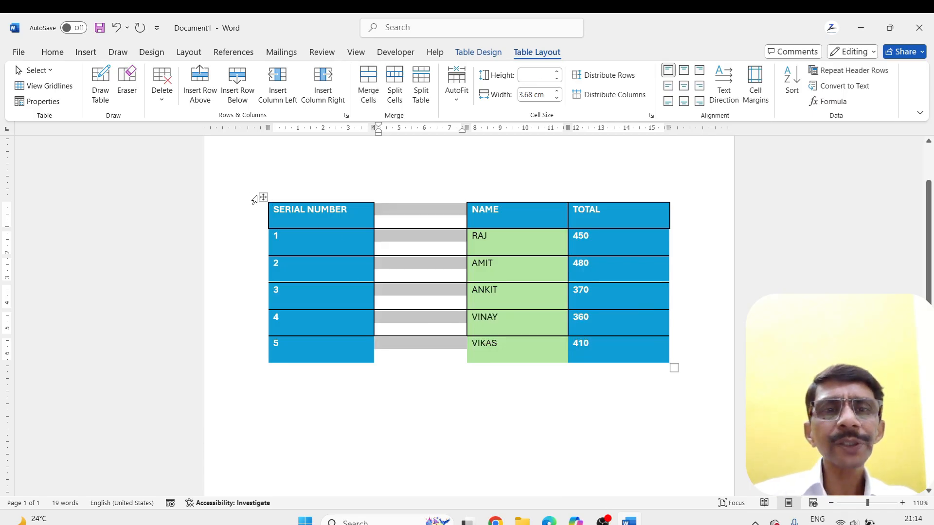
Reapply the blue table style to the whole table so it covers the new column, and deselect the table
{"action": "left_click", "coordinate": [263, 197]}
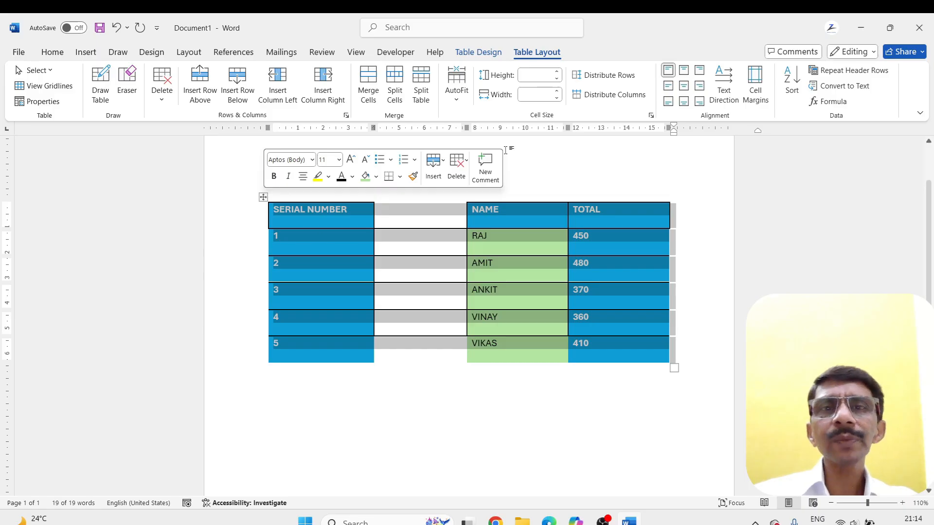
{"action": "left_click", "coordinate": [488, 54]}
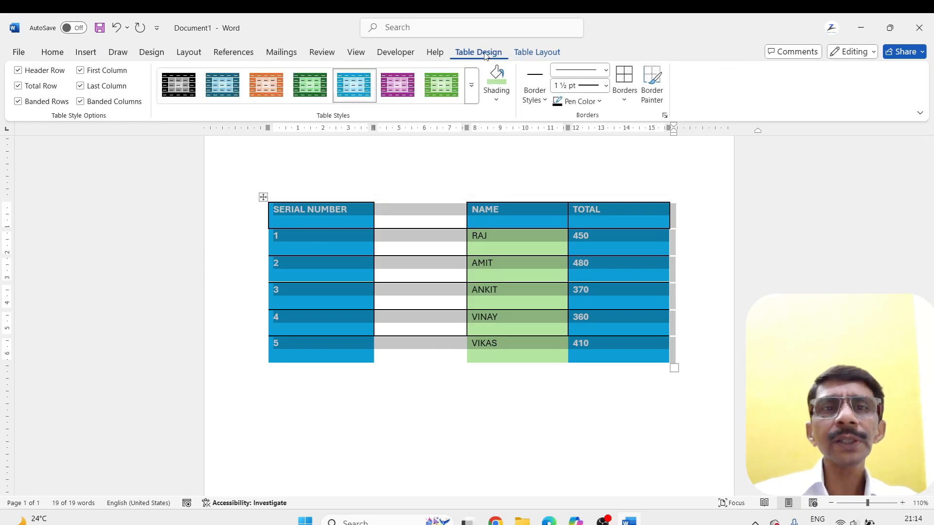
{"action": "left_click", "coordinate": [362, 86]}
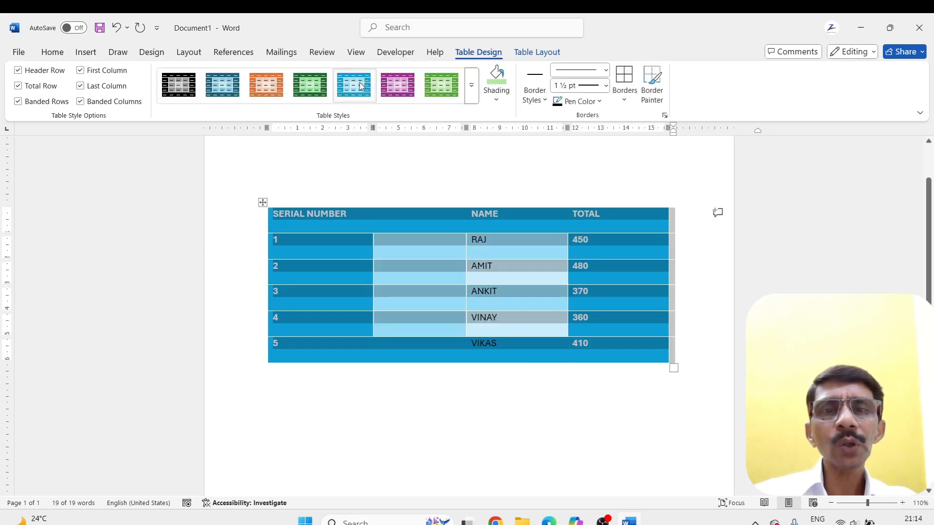
{"action": "left_click", "coordinate": [430, 378]}
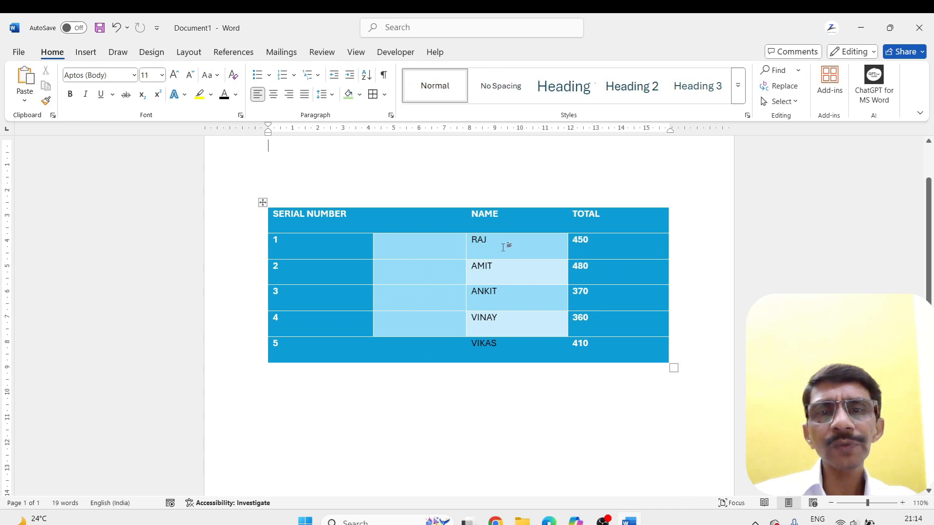
Turn off the Banded Columns style option for the table
{"action": "left_click_drag", "start_coordinate": [409, 242], "coordinate": [413, 325]}
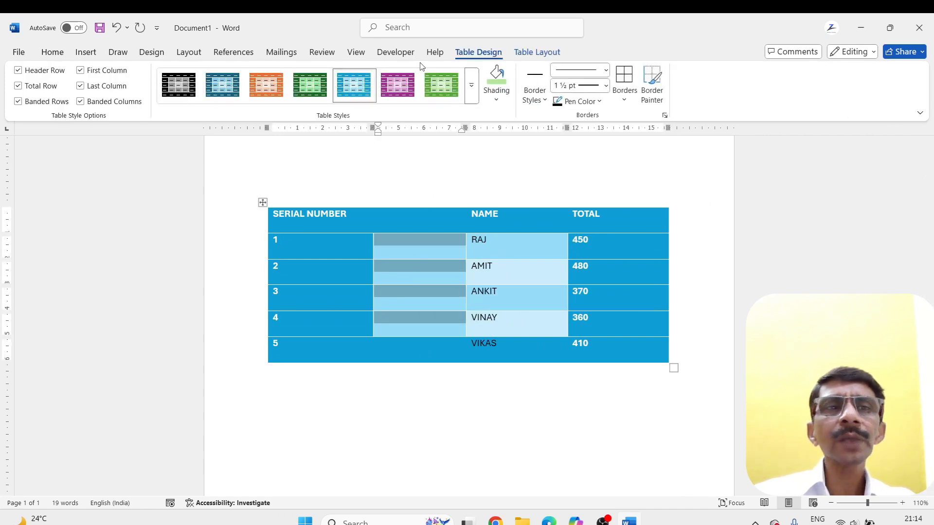
{"action": "left_click", "coordinate": [80, 102]}
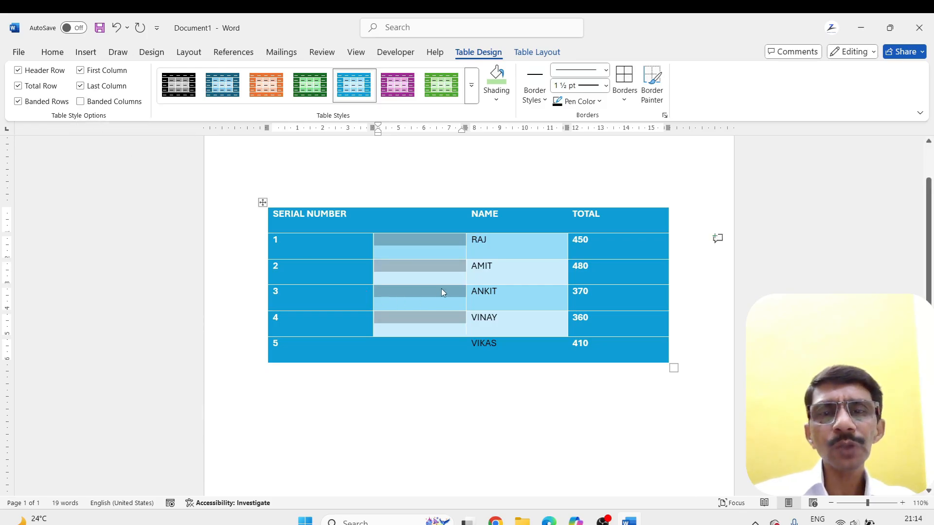
{"action": "left_click", "coordinate": [517, 308]}
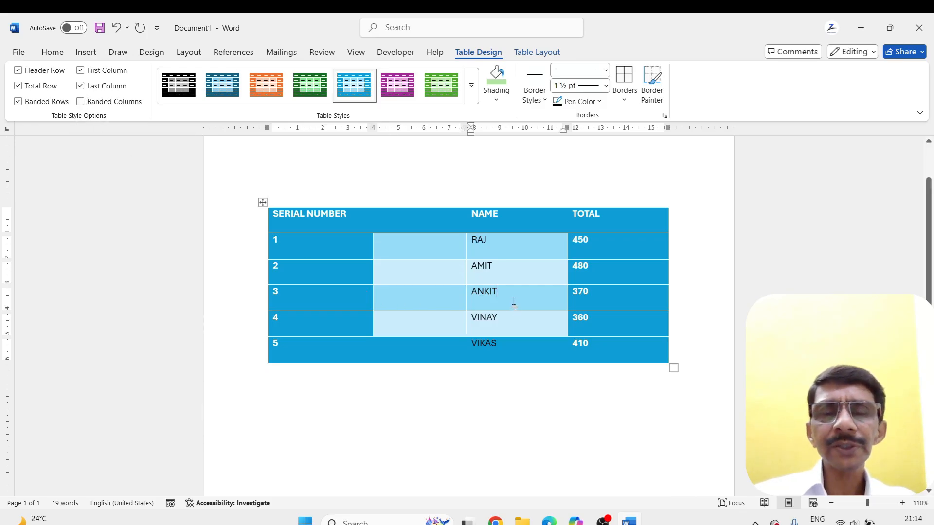
Enter the header STUDENT ID in the blank column between SERIAL NUMBER and NAME
{"action": "left_click", "coordinate": [405, 219]}
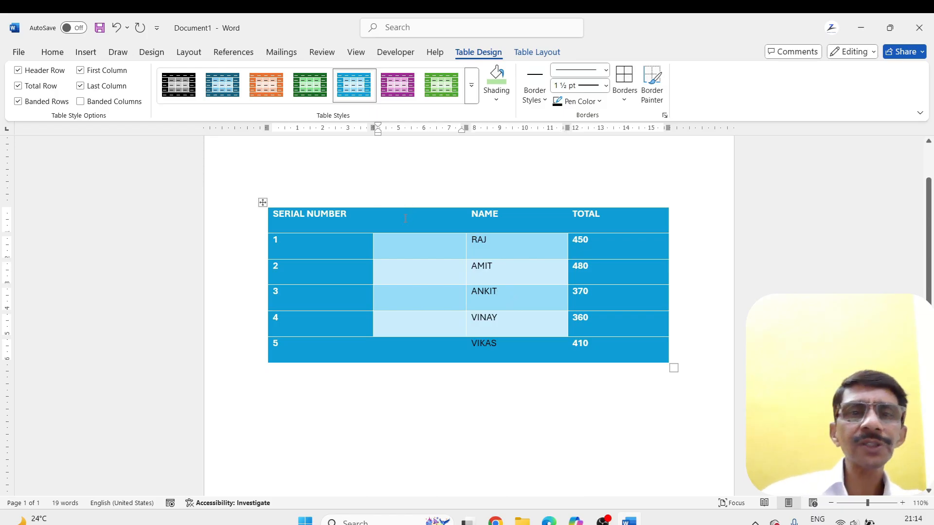
{"action": "type", "text": "s"}
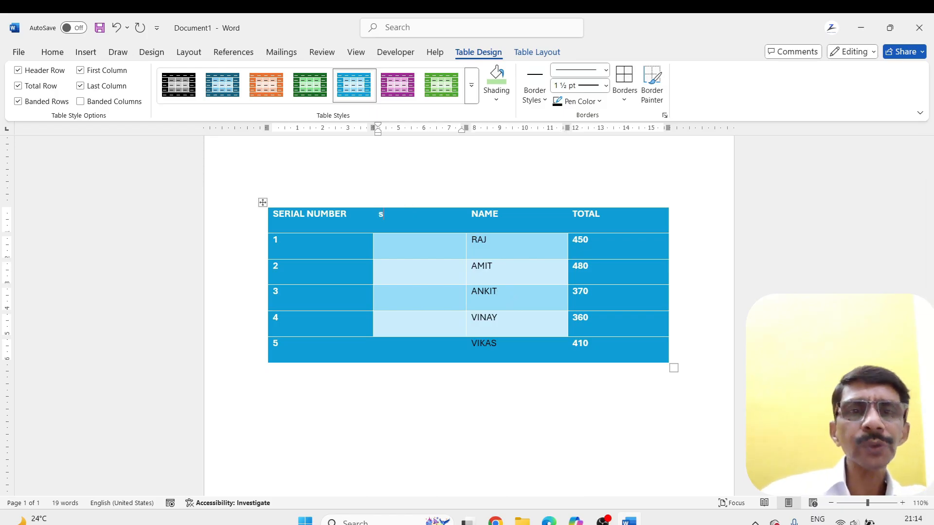
{"action": "type", "text": "STUDENT ID"}
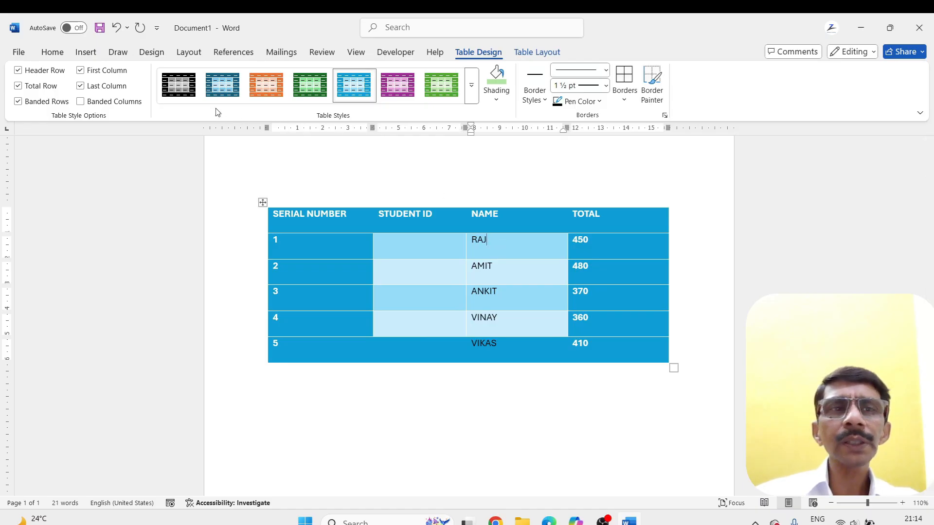
Insert a blank column between the NAME and TOTAL columns, and reapply the blue table style so it covers the new column
{"action": "left_click", "coordinate": [557, 52]}
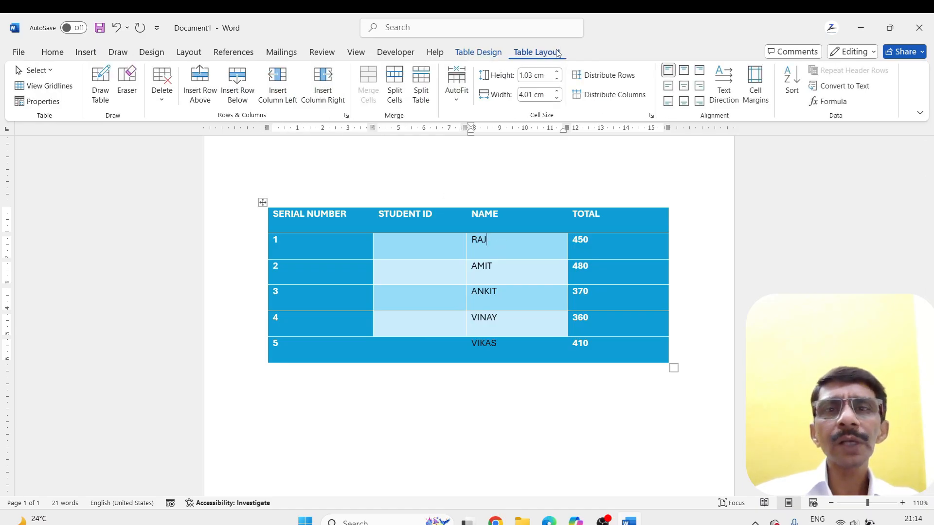
{"action": "left_click", "coordinate": [325, 87]}
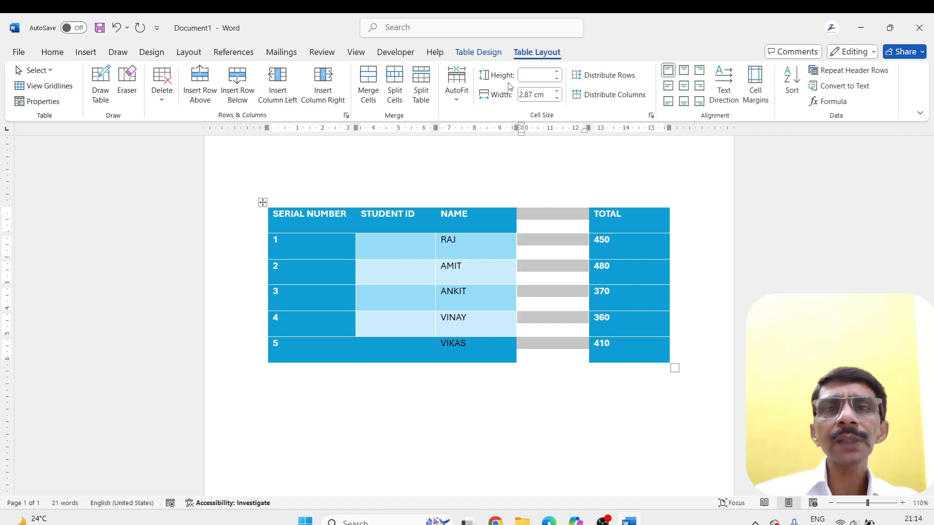
{"action": "left_click", "coordinate": [484, 58]}
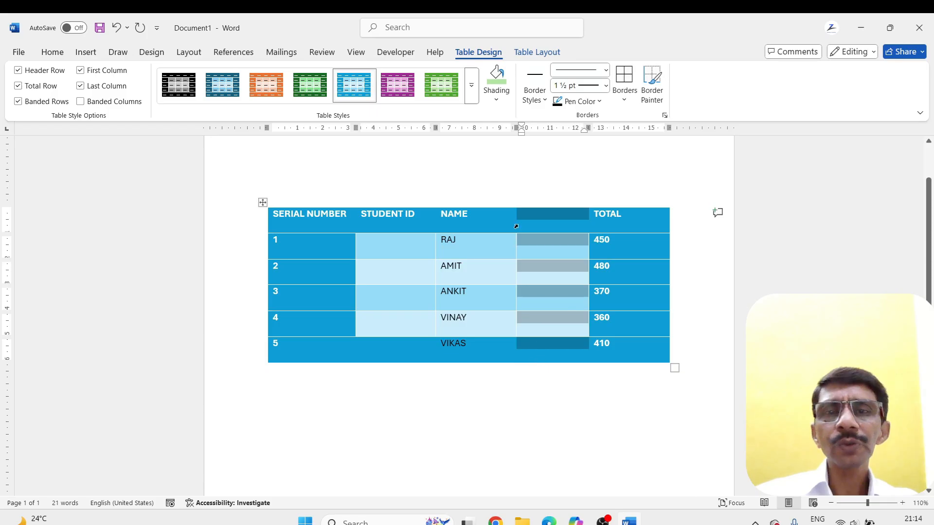
{"action": "left_click", "coordinate": [637, 239]}
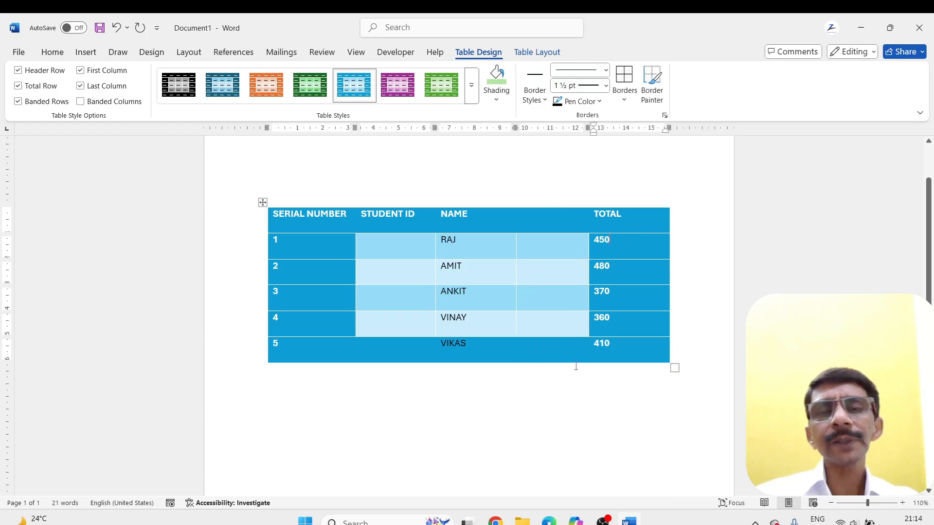
{"action": "left_click", "coordinate": [535, 53]}
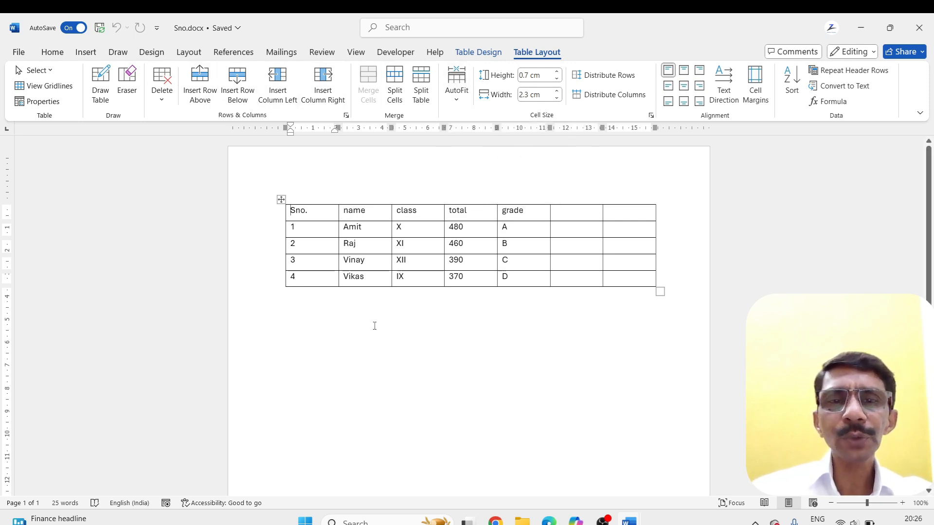
In the Sno.docx table, split the Sno. cell containing 2 into two columns and two rows
{"action": "left_click", "coordinate": [346, 330]}
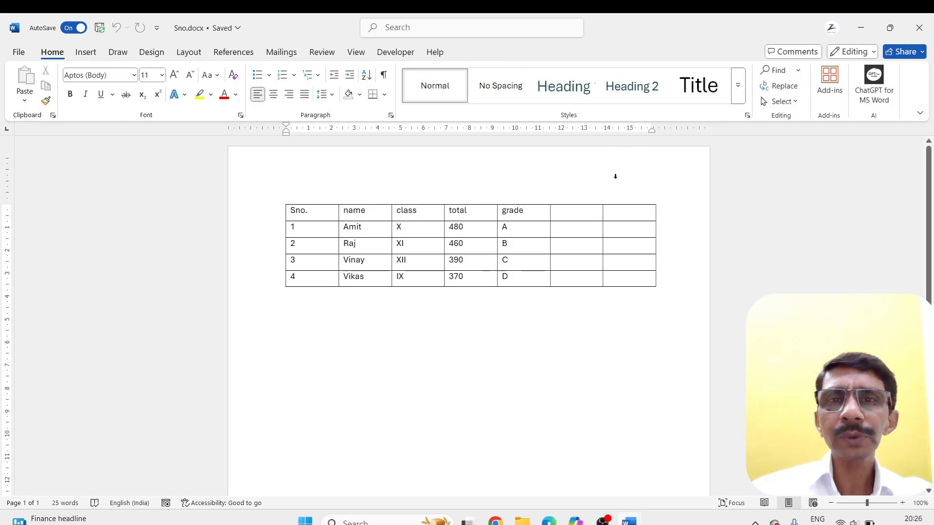
{"action": "left_click", "coordinate": [311, 211]}
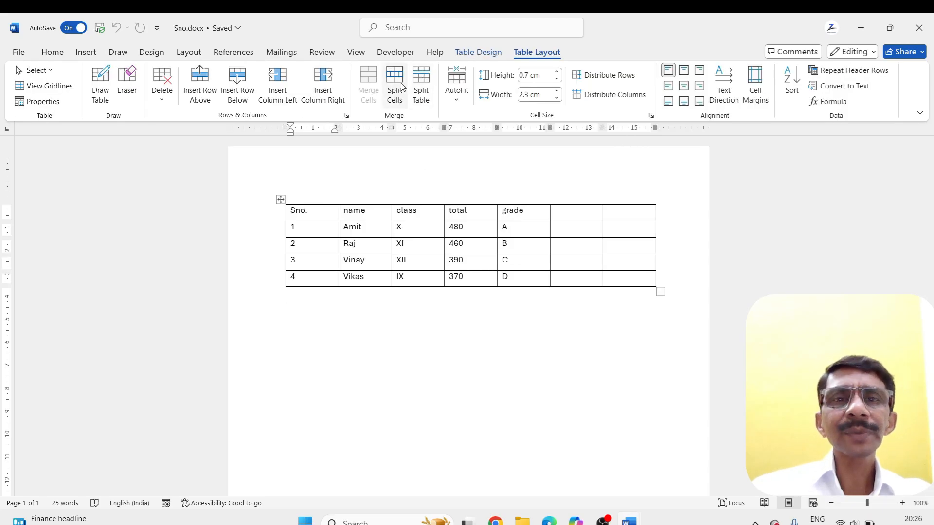
{"action": "left_click", "coordinate": [306, 247]}
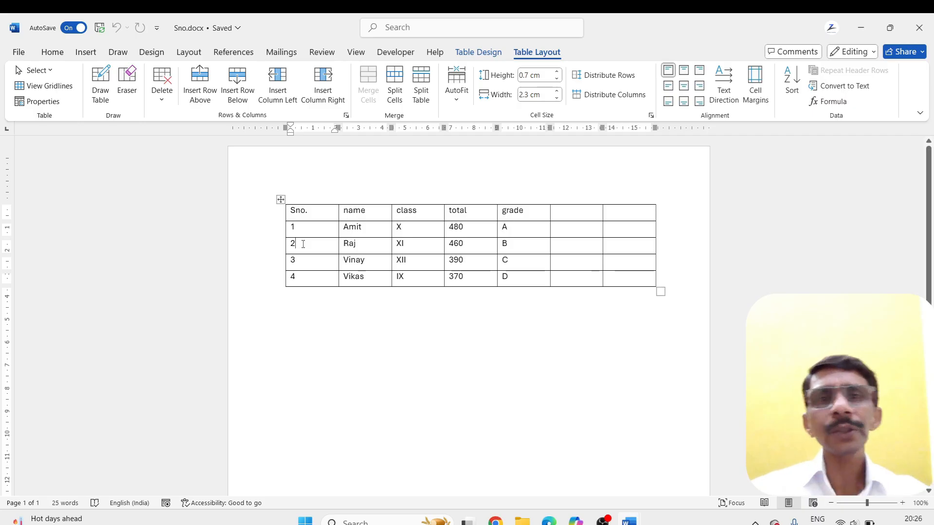
{"action": "left_click", "coordinate": [399, 79]}
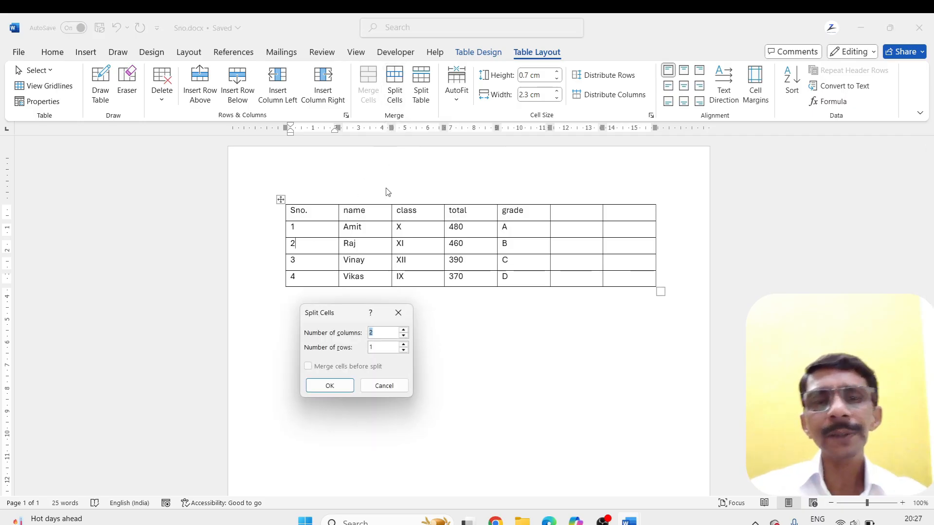
{"action": "left_click_drag", "start_coordinate": [350, 313], "coordinate": [415, 298]}
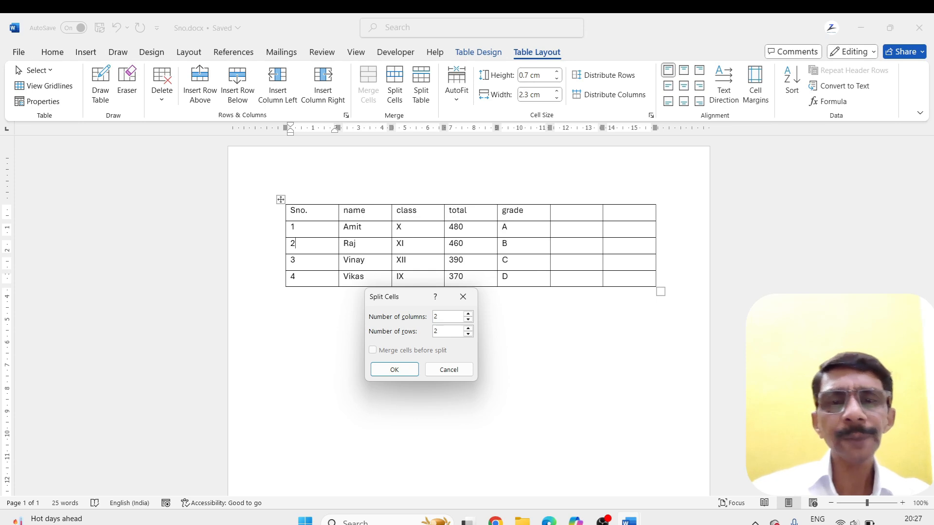
{"action": "left_click", "coordinate": [468, 328]}
{"action": "left_click", "coordinate": [394, 370]}
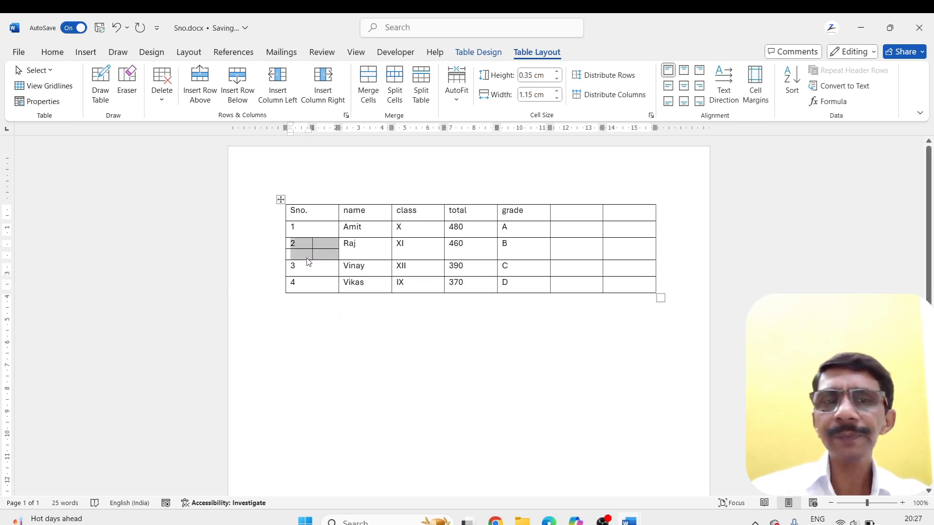
Enter 4 and 6 in the upper and lower cells of the second column created by the split
{"action": "left_click", "coordinate": [318, 248]}
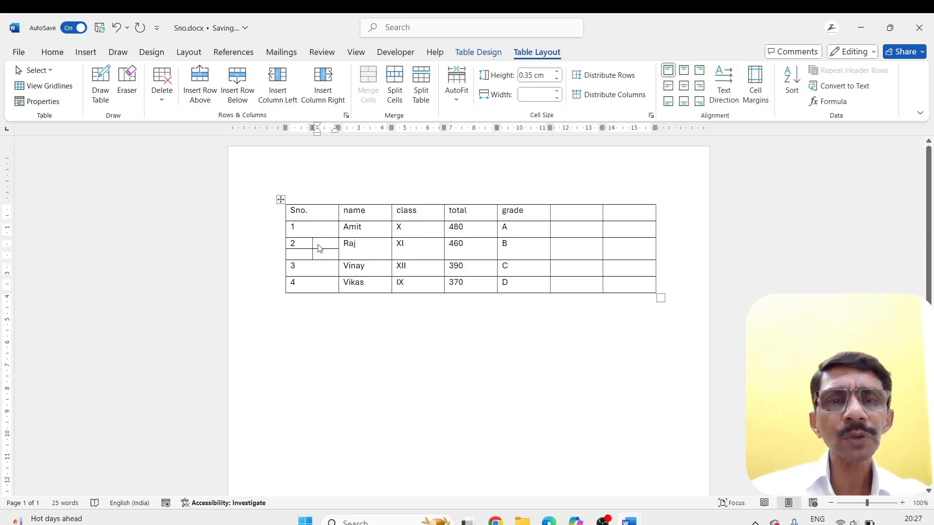
{"action": "type", "text": "4"}
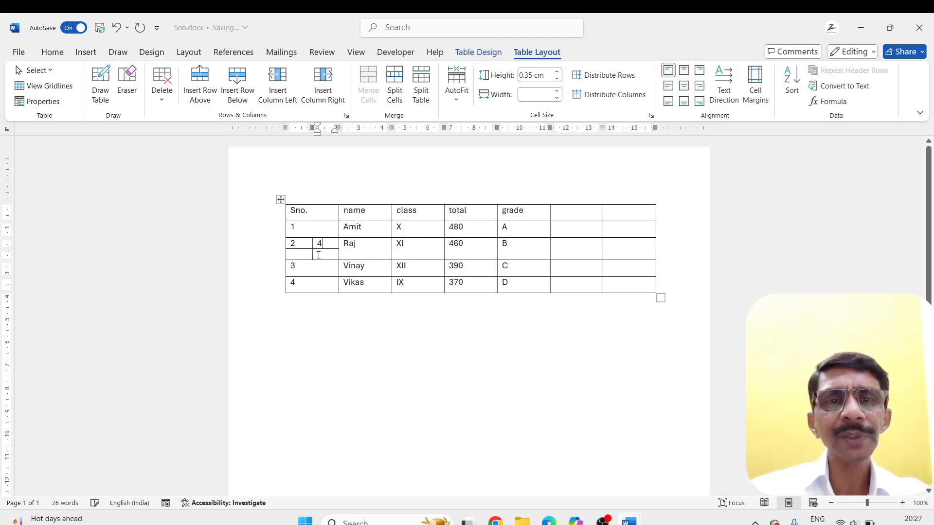
{"action": "left_click", "coordinate": [319, 255]}
{"action": "type", "text": "6"}
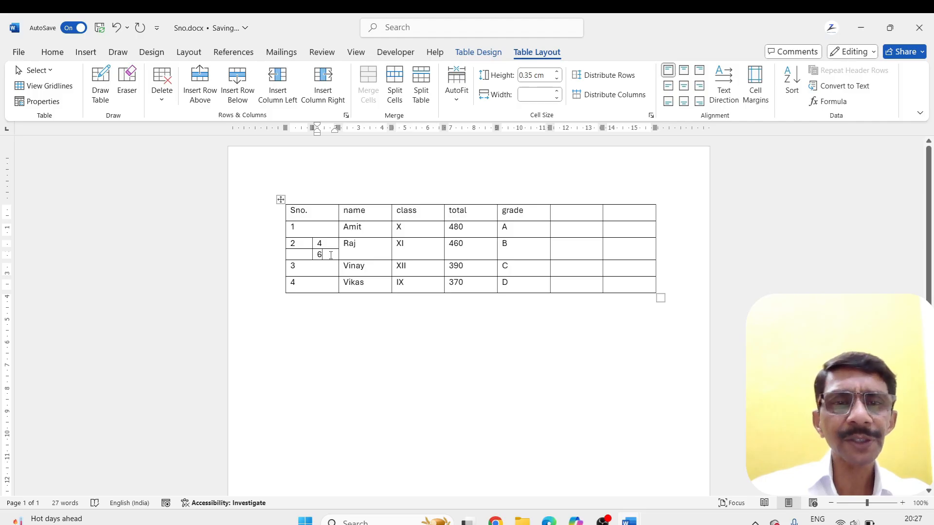
Select the four split cells, and undo both number entries and the cell split
{"action": "left_click_drag", "start_coordinate": [330, 255], "coordinate": [310, 251]}
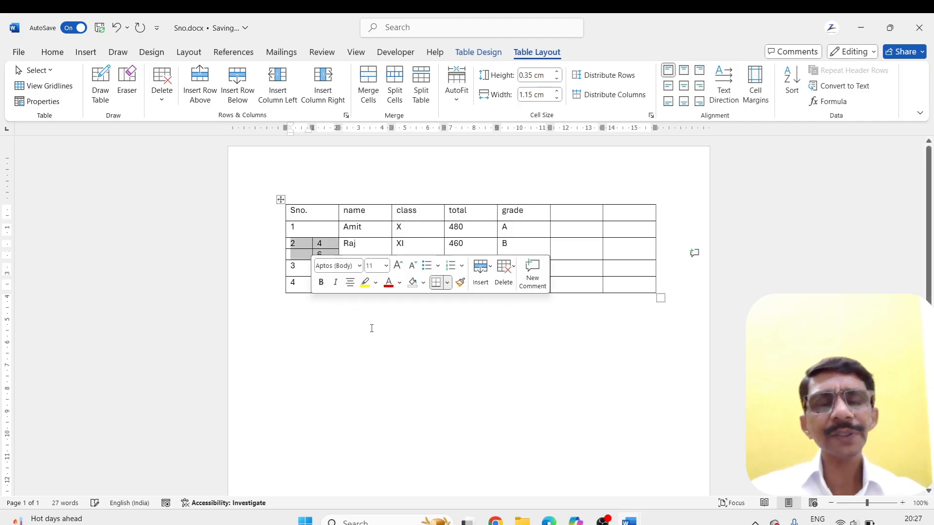
{"action": "key", "text": "ctrl+z"}
{"action": "key", "text": "ctrl+z"}
{"action": "key", "text": "ctrl+z"}
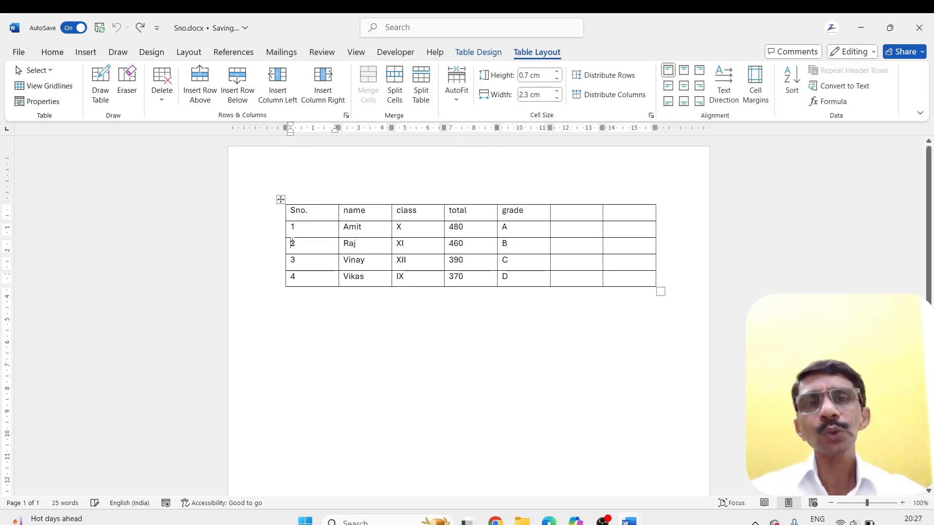
Split the table in two directly above the row of serial number 2, and place the cursor below both tables
{"action": "left_click", "coordinate": [419, 87]}
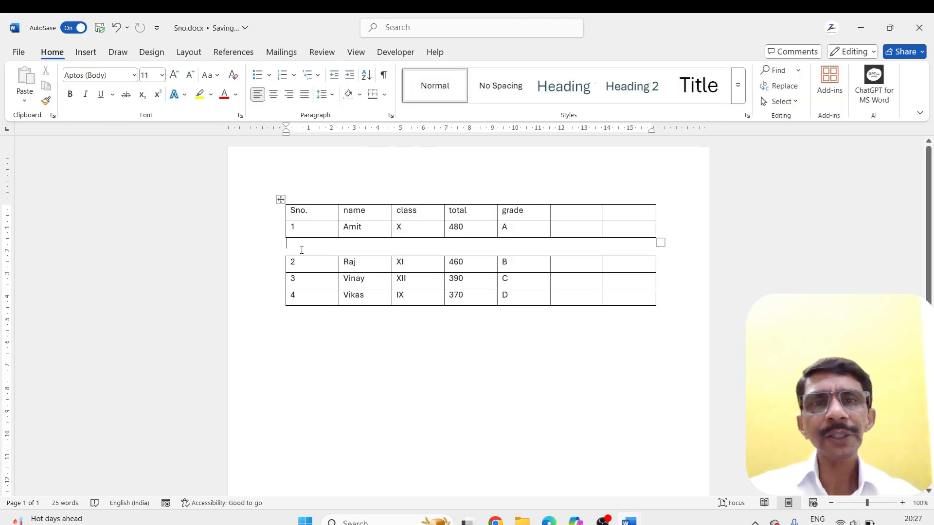
{"action": "left_click", "coordinate": [318, 375]}
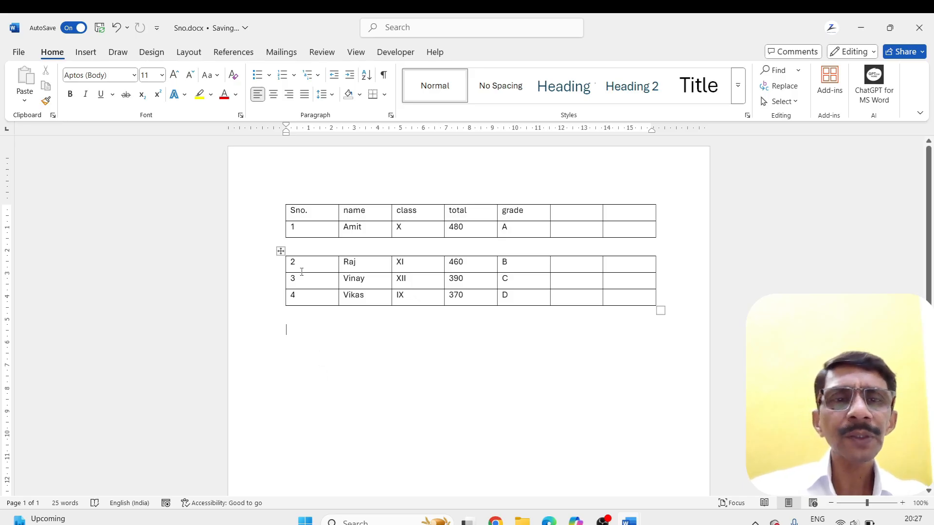
Move the lower table up to rejoin the upper one, and check the join by selecting the whole table
{"action": "left_click", "coordinate": [280, 251]}
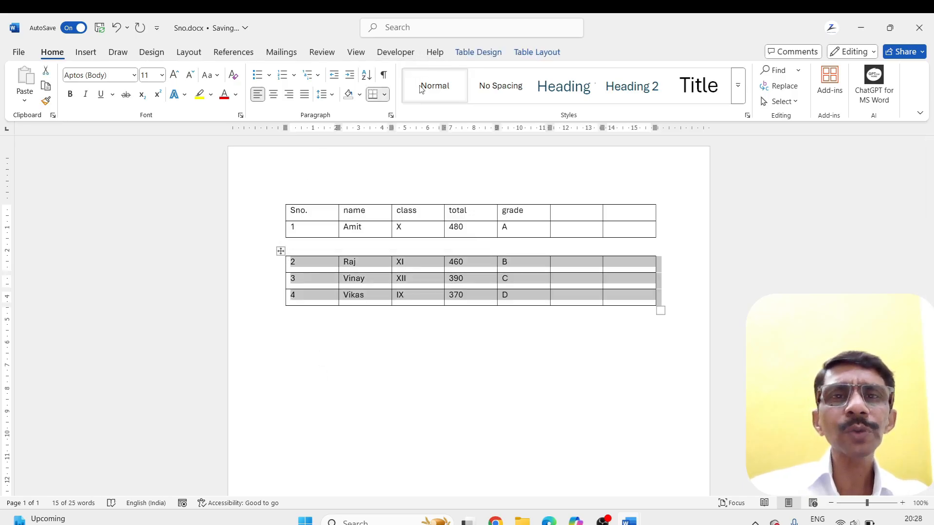
{"action": "left_click", "coordinate": [536, 53]}
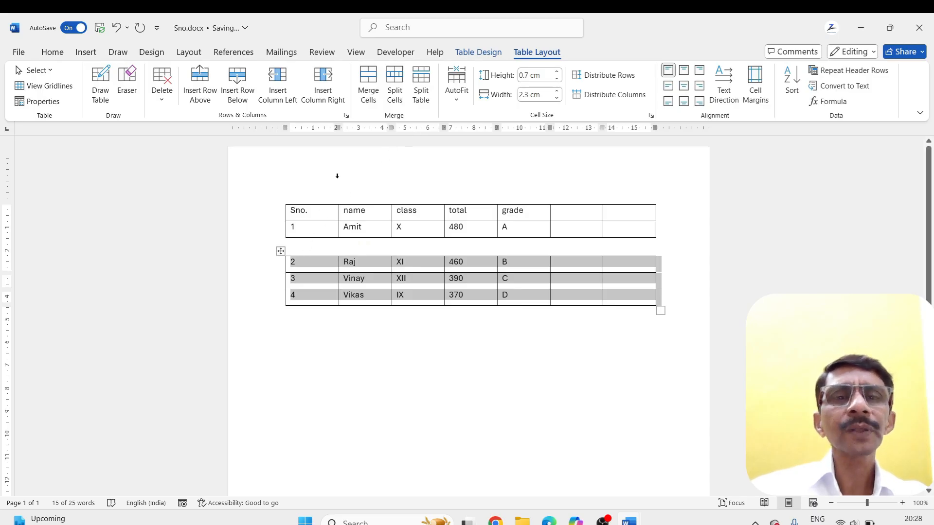
{"action": "left_click_drag", "start_coordinate": [281, 252], "coordinate": [282, 235]}
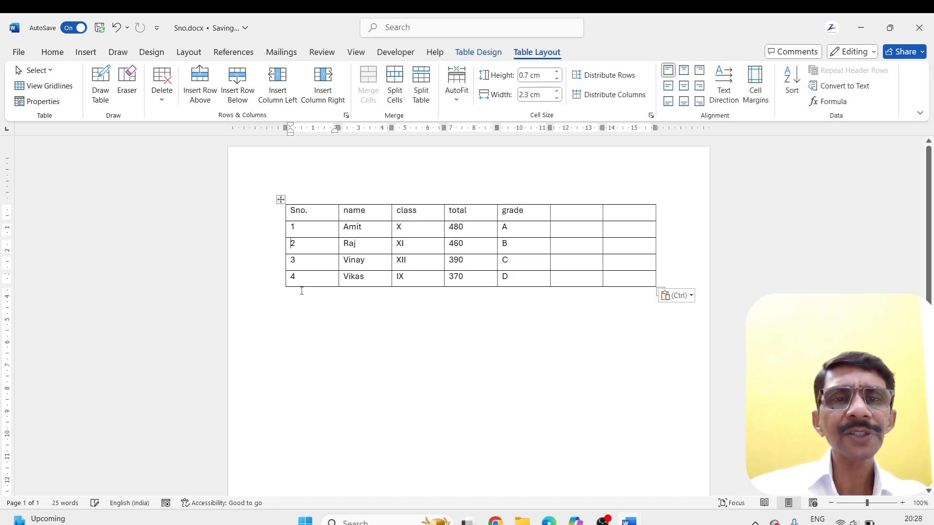
{"action": "left_click", "coordinate": [302, 311]}
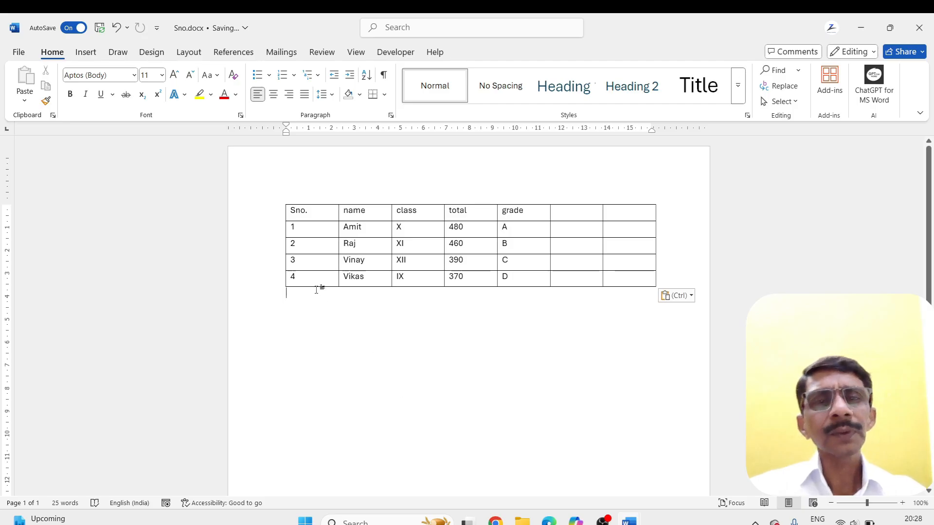
{"action": "left_click", "coordinate": [281, 200]}
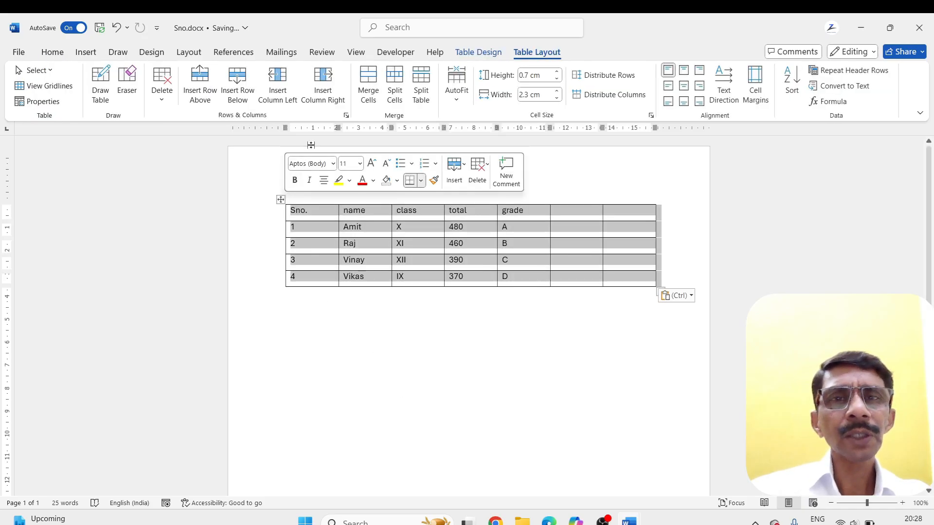
{"action": "left_click", "coordinate": [326, 225]}
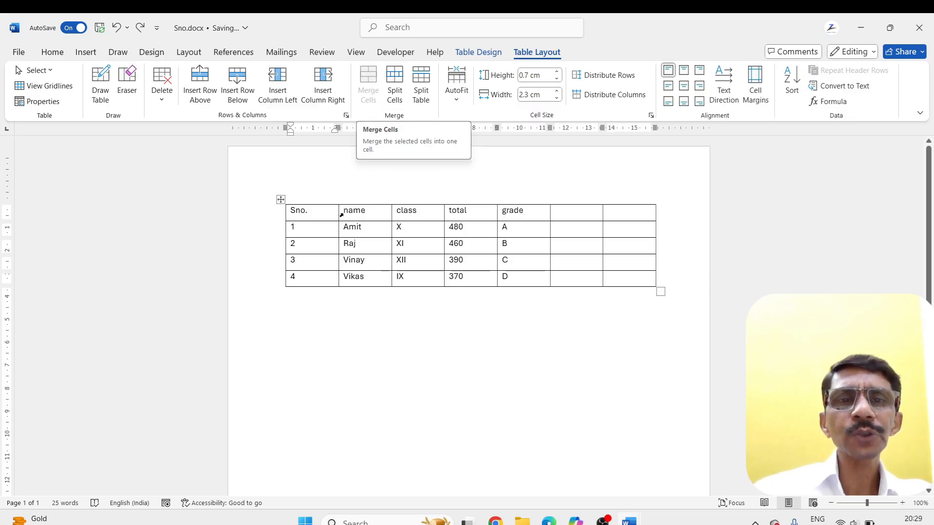
Merge the header cells Sno., name, class and total into one cell, and deselect it
{"action": "left_click_drag", "start_coordinate": [287, 213], "coordinate": [471, 219]}
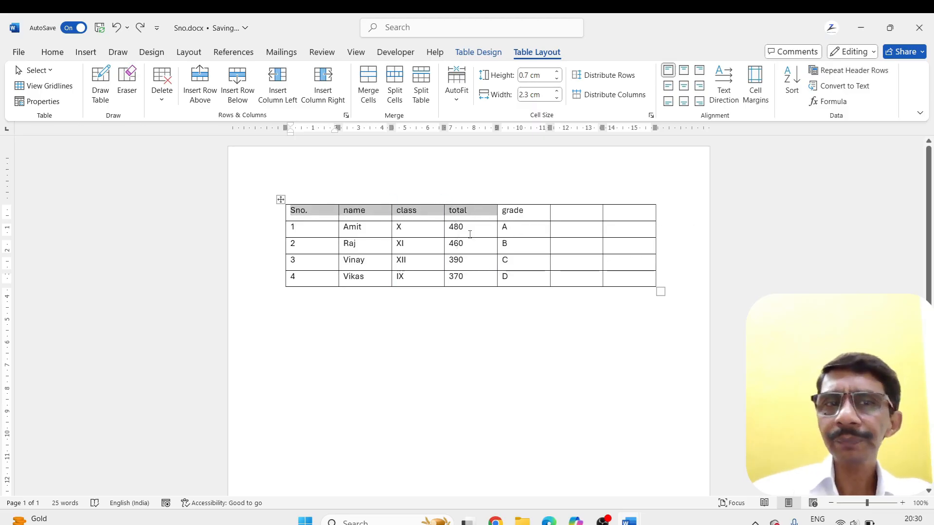
{"action": "left_click", "coordinate": [367, 81]}
{"action": "left_click", "coordinate": [360, 338]}
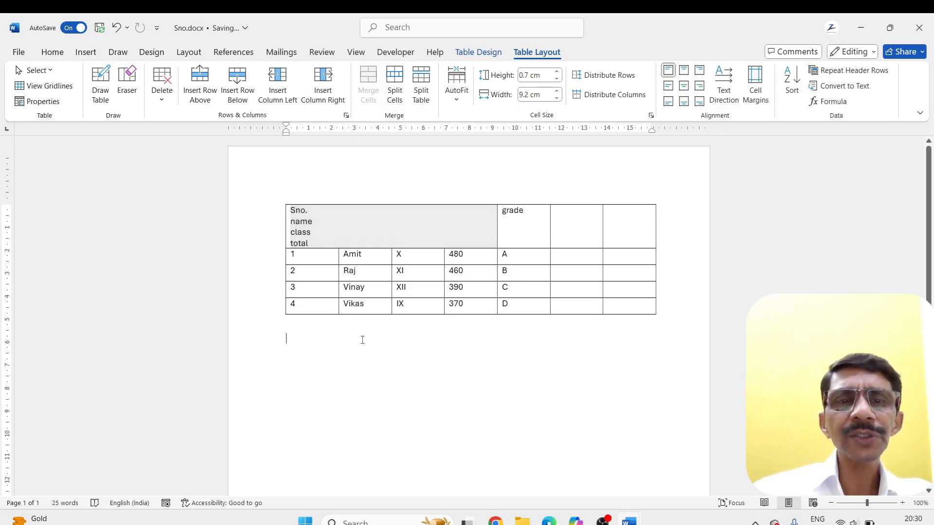
Replace the four headings in the merged header cell with the title TIME TABLE OF THIS MONTH
{"action": "left_click_drag", "start_coordinate": [292, 211], "coordinate": [308, 244]}
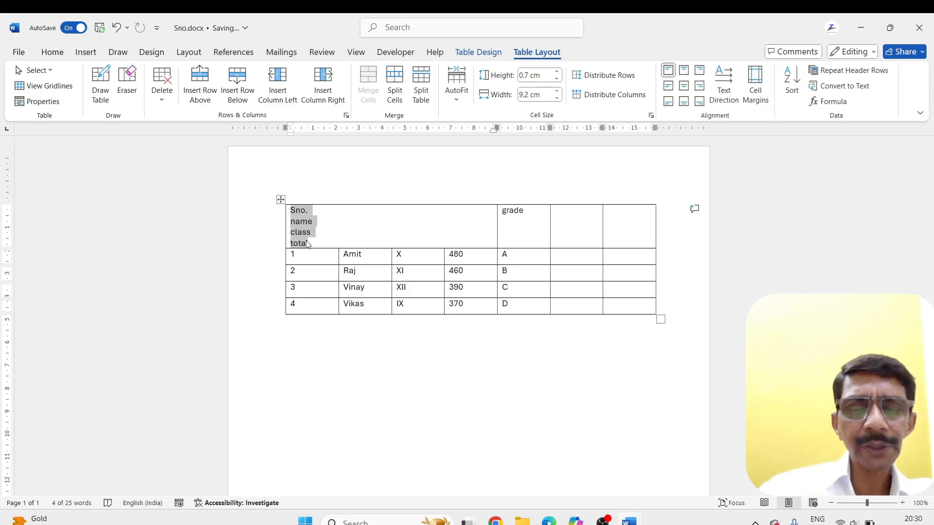
{"action": "type", "text": "TIME T"}
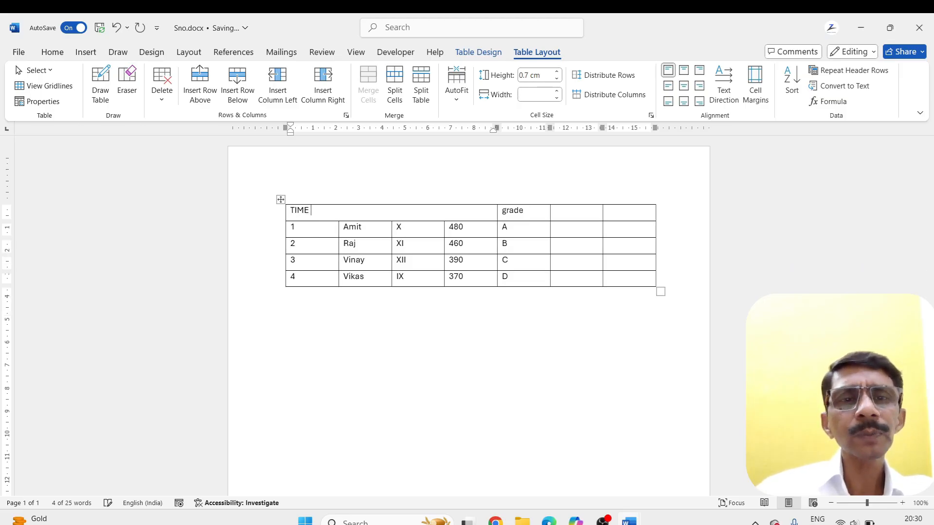
{"action": "type", "text": "A"}
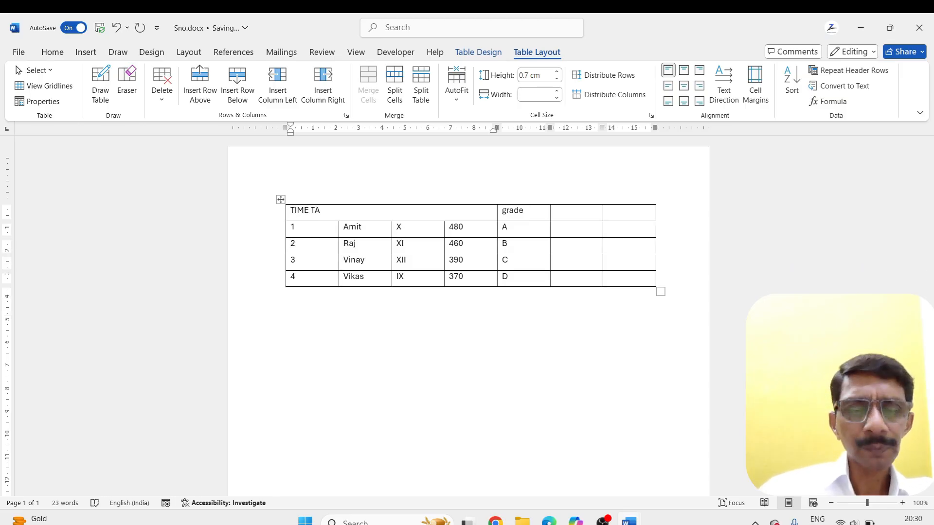
{"action": "type", "text": "B"}
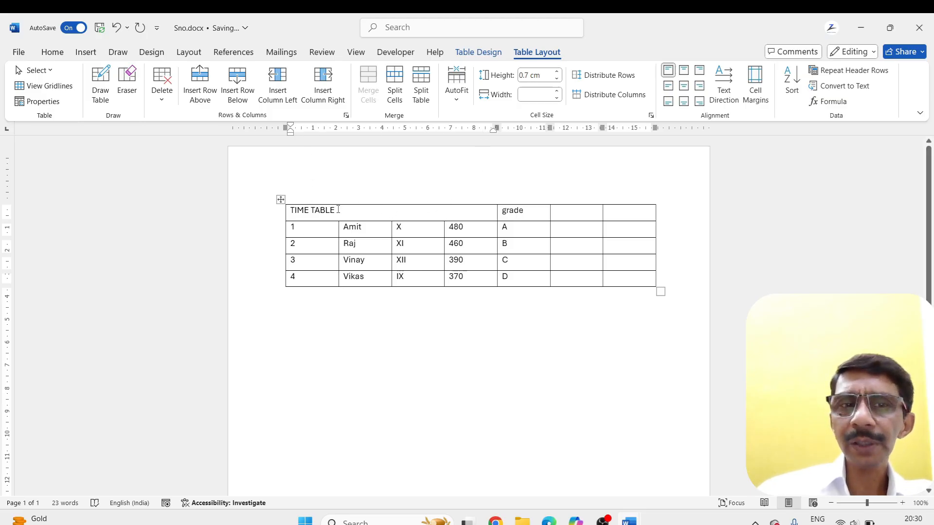
{"action": "type", "text": "LE"}
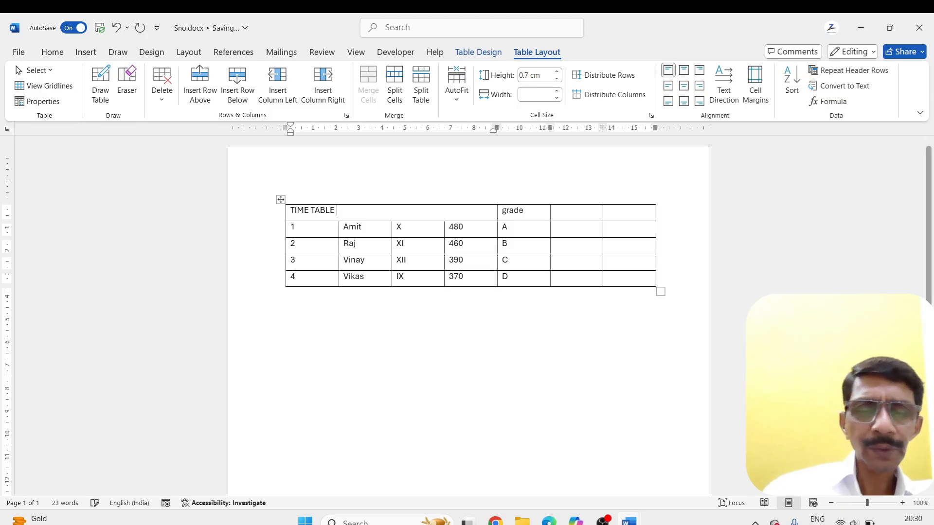
{"action": "type", "text": " OF HE"}
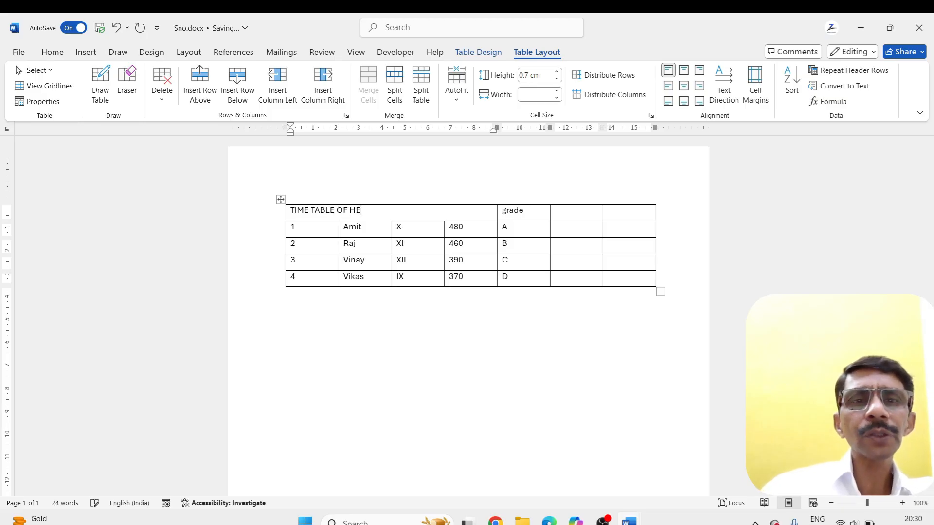
{"action": "key", "text": "BackSpace"}
{"action": "key", "text": "BackSpace"}
{"action": "type", "text": "THIS MONTH"}
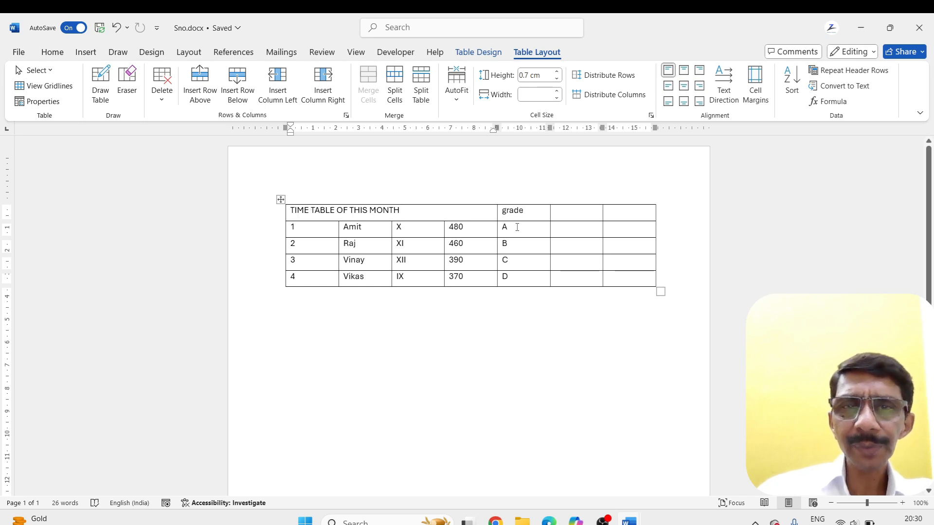
Clear serial numbers 1 to 4 from the first column, and merge those four cells into one tall cell
{"action": "left_click_drag", "start_coordinate": [318, 229], "coordinate": [312, 284]}
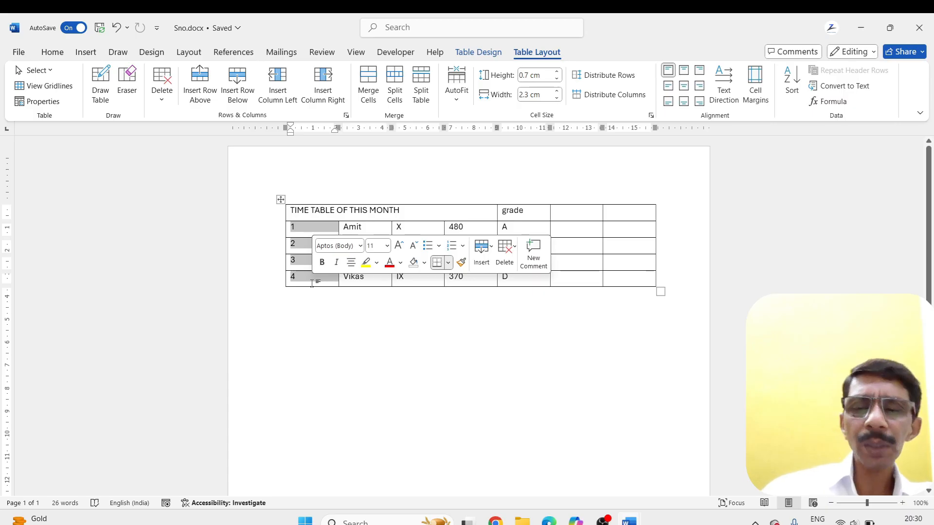
{"action": "key", "text": "Delete"}
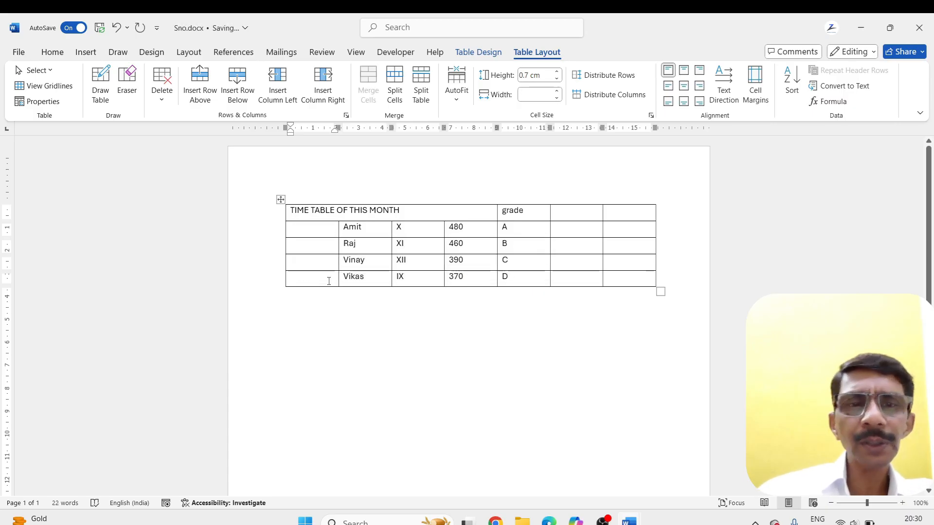
{"action": "left_click_drag", "start_coordinate": [311, 229], "coordinate": [313, 274]}
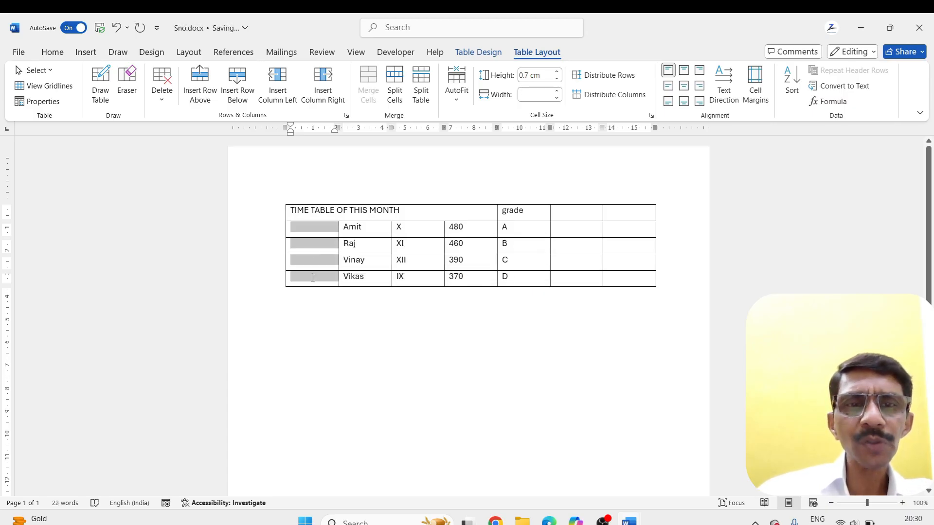
{"action": "left_click", "coordinate": [368, 87]}
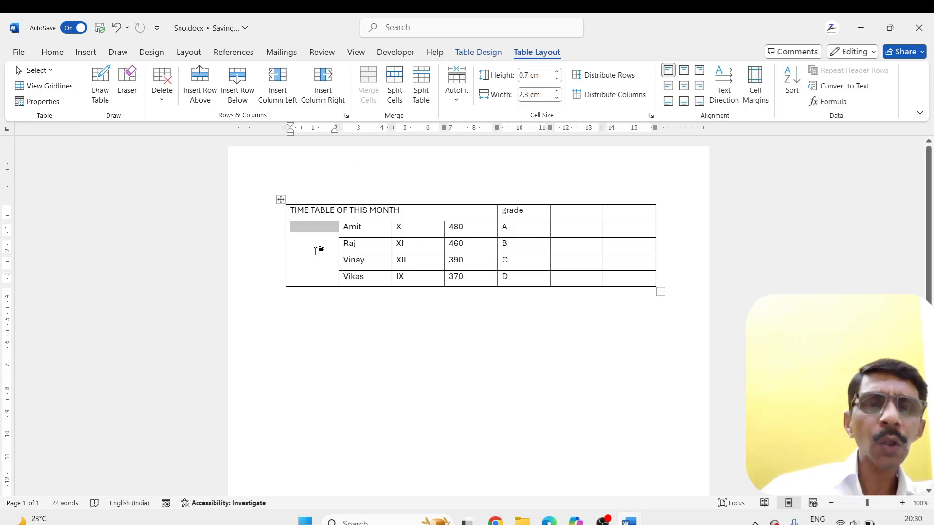
Copy the title TIME TABLE OF THIS MONTH from the header into the tall merged cell of the first column
{"action": "left_click", "coordinate": [404, 204]}
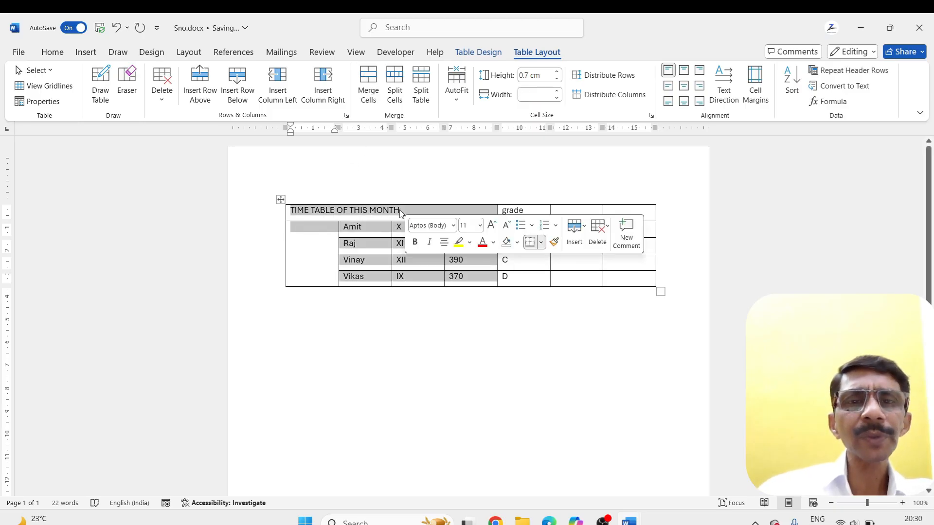
{"action": "left_click_drag", "start_coordinate": [399, 209], "coordinate": [279, 210]}
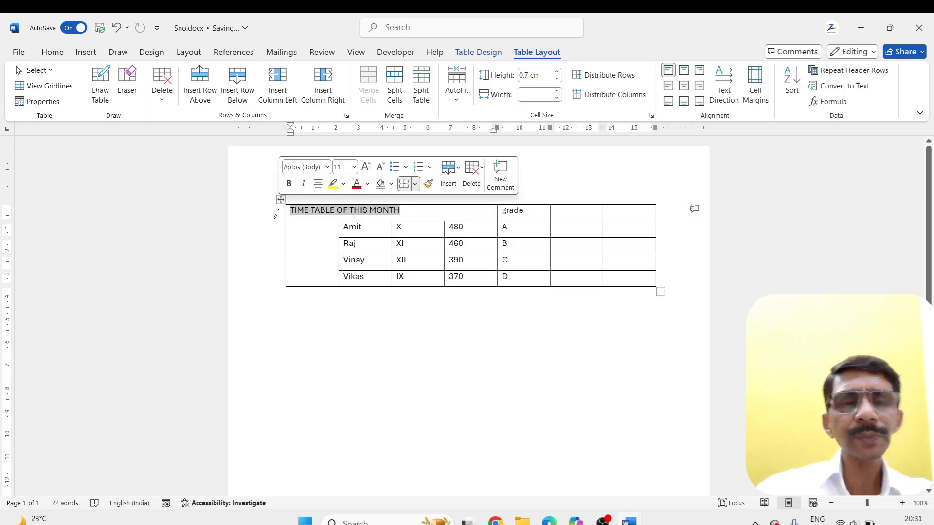
{"action": "key", "text": "ctrl+c"}
{"action": "left_click", "coordinate": [303, 233]}
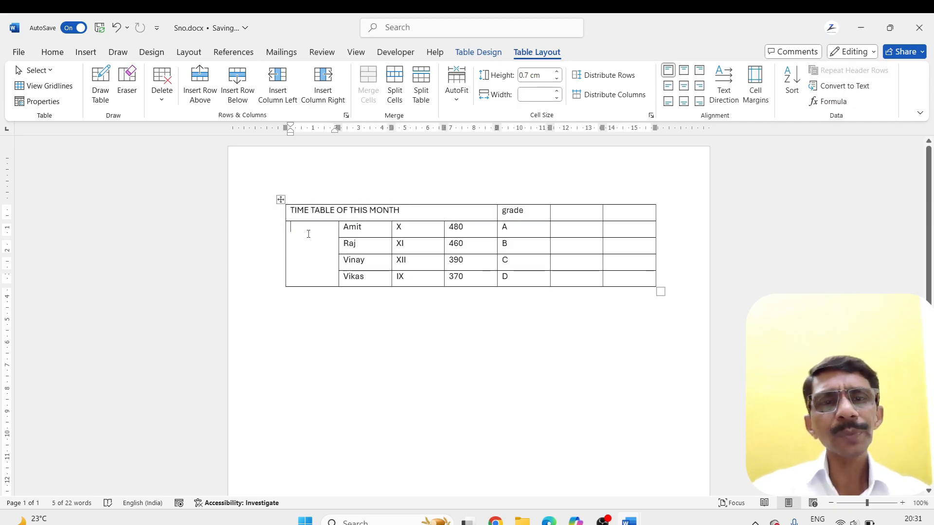
{"action": "key", "text": "ctrl+v"}
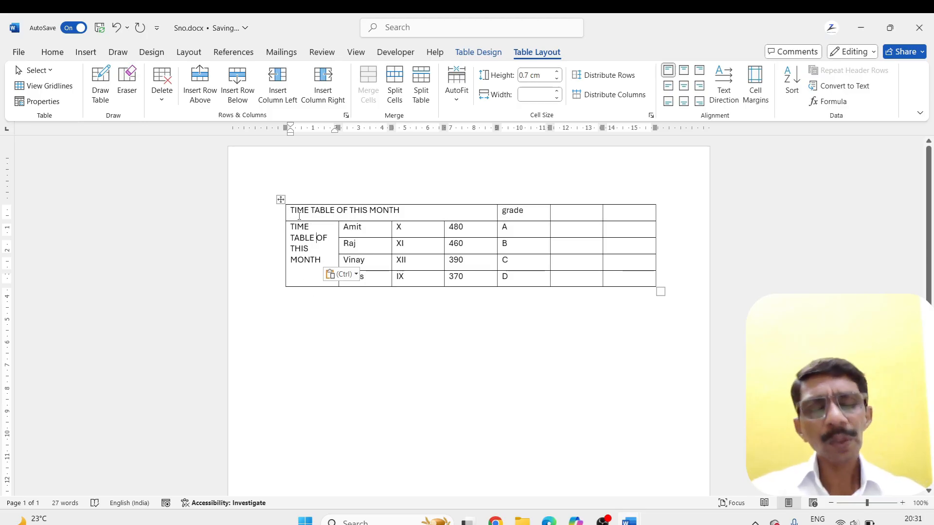
Undo the title, number deletion and cell merges back to the original five-column headings, and deselect the header cells
{"action": "key", "text": "ctrl+z"}
{"action": "key", "text": "ctrl+z"}
{"action": "key", "text": "ctrl+z"}
{"action": "key", "text": "ctrl+z"}
{"action": "key", "text": "ctrl+z"}
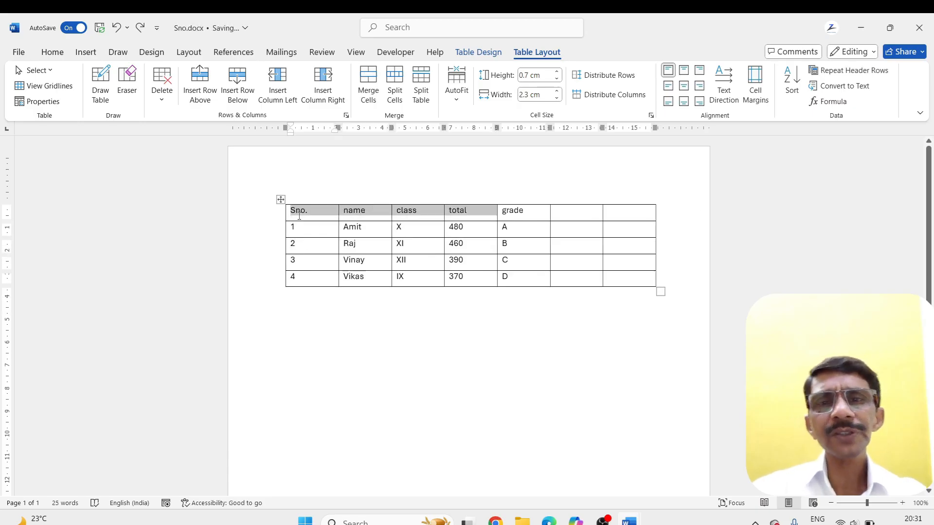
{"action": "left_click", "coordinate": [358, 276]}
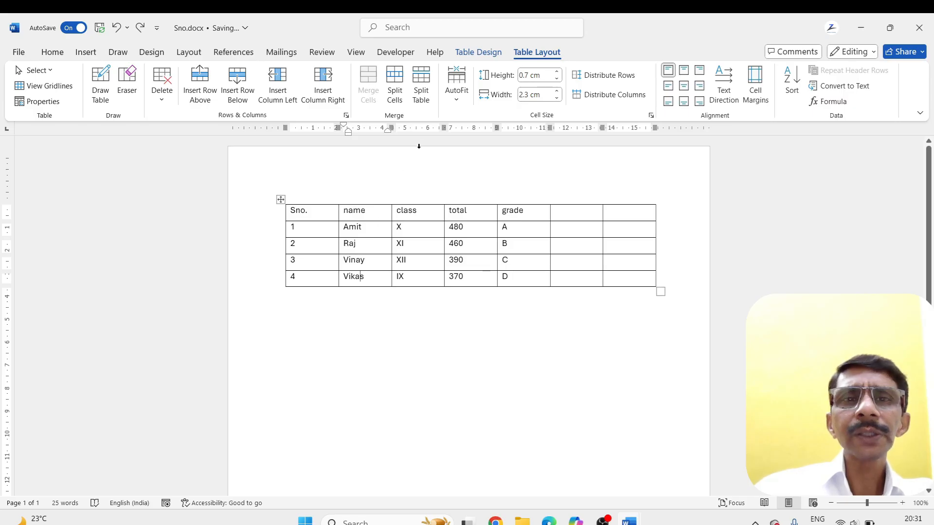
Select the whole table and shrink its columns with AutoFit Contents
{"action": "left_click", "coordinate": [458, 99]}
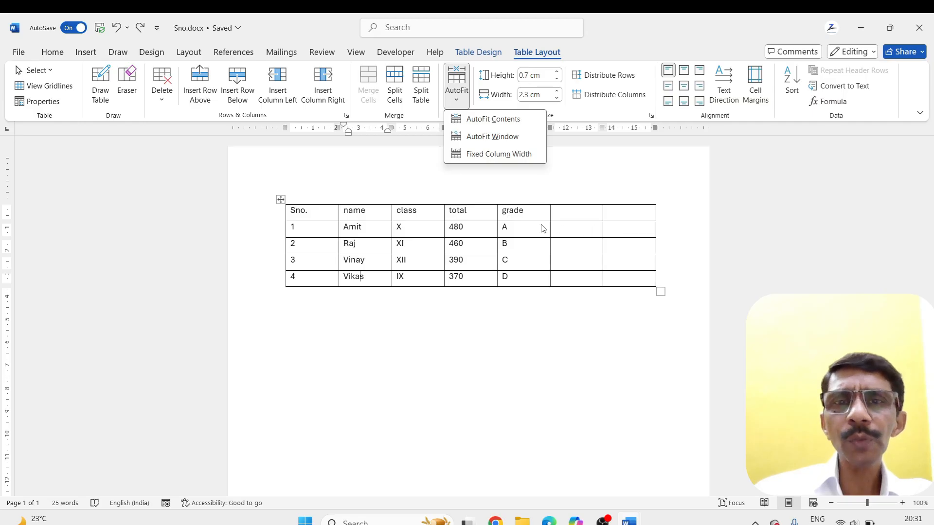
{"action": "left_click", "coordinate": [313, 213]}
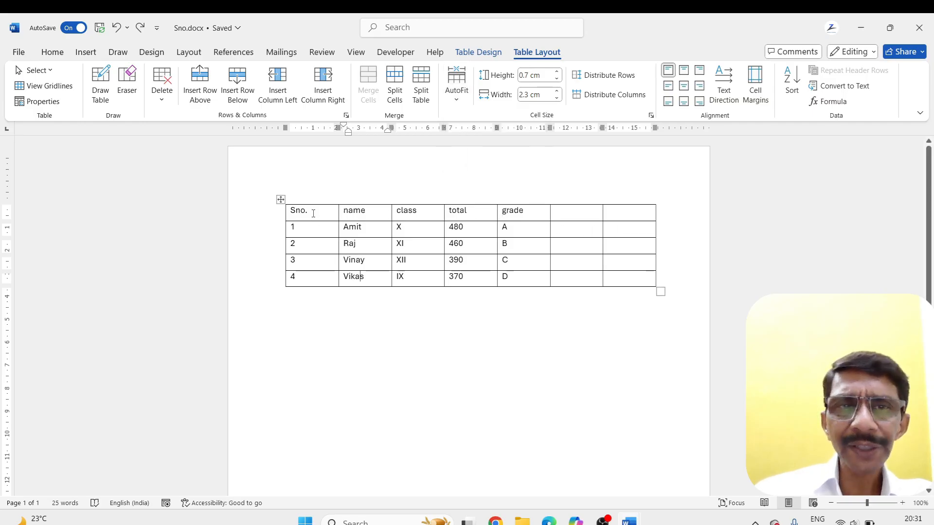
{"action": "left_click", "coordinate": [281, 199]}
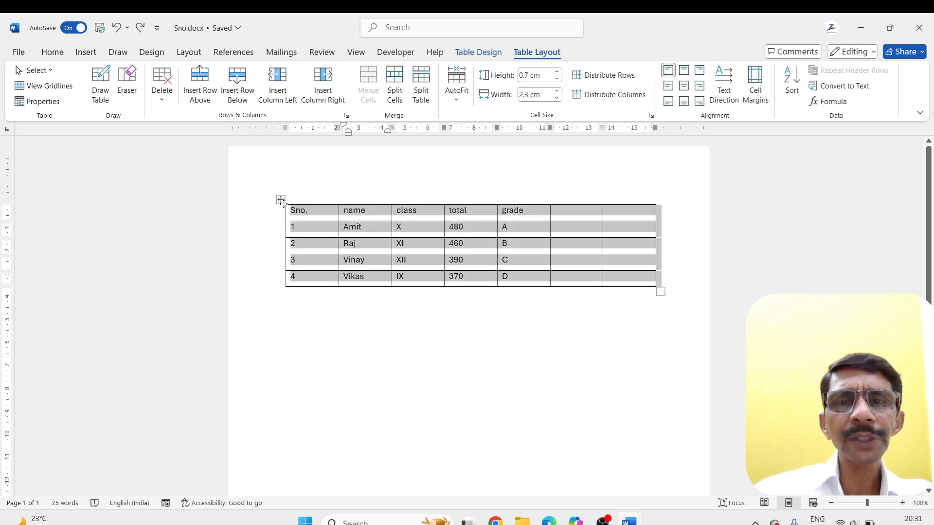
{"action": "left_click", "coordinate": [456, 83]}
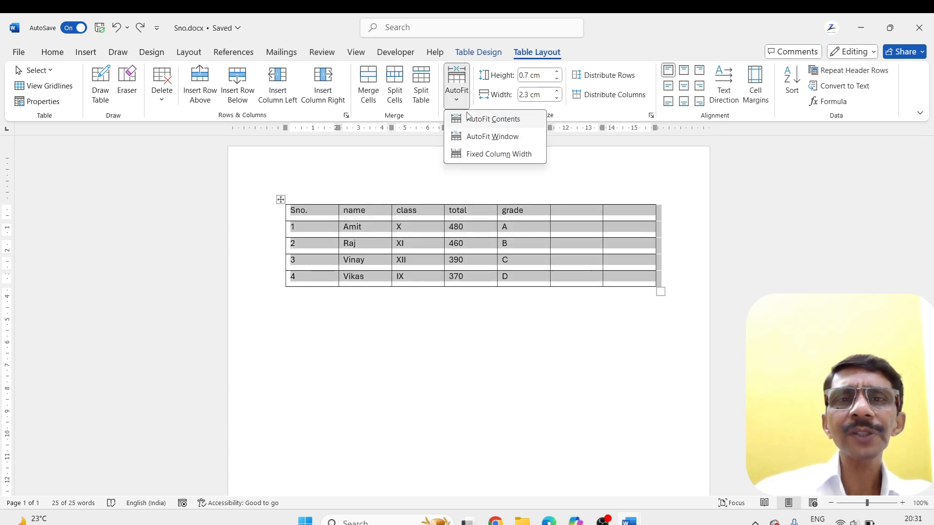
{"action": "left_click", "coordinate": [469, 121]}
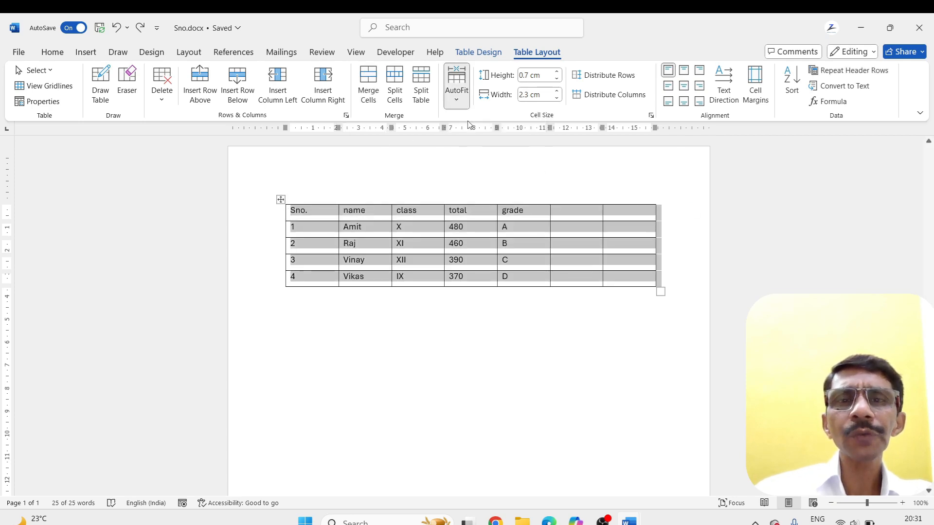
{"action": "left_click", "coordinate": [451, 313]}
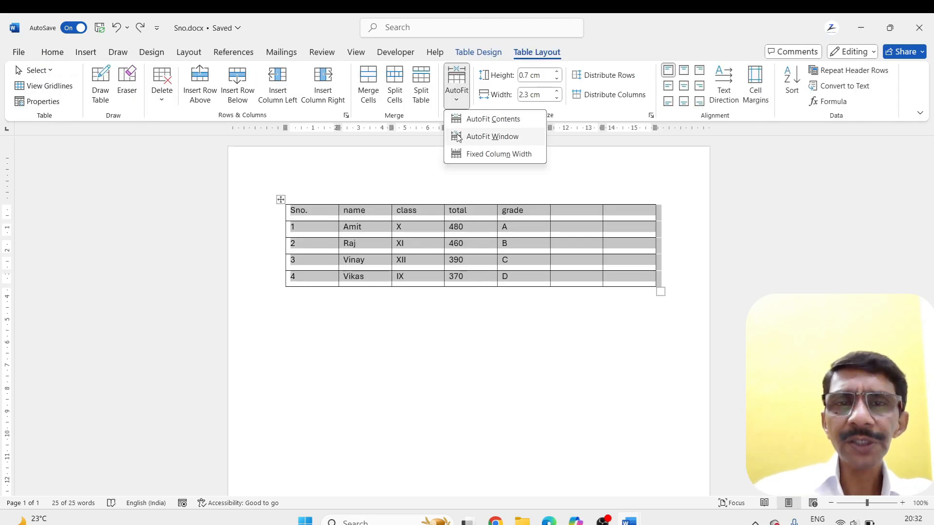
Apply AutoFit Window to the table, narrow it manually to about half its width, and apply AutoFit Window again
{"action": "left_click", "coordinate": [492, 136]}
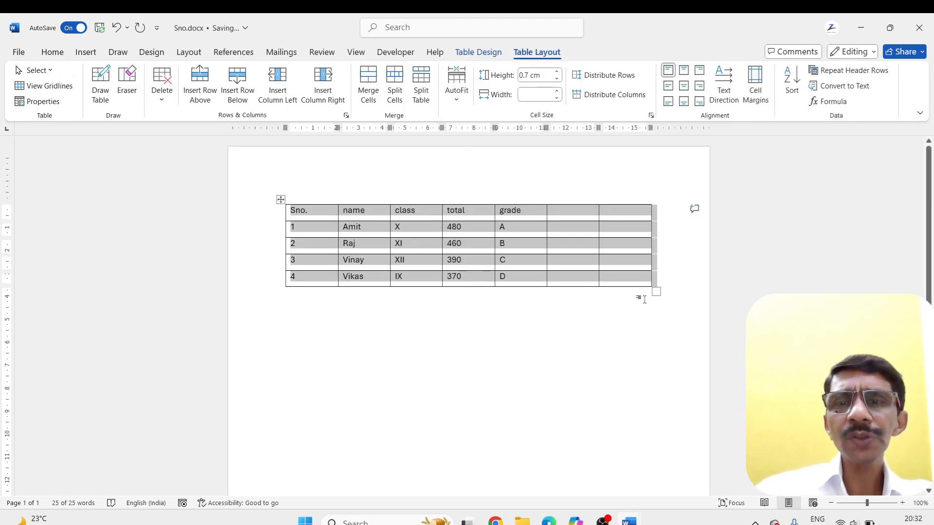
{"action": "left_click_drag", "start_coordinate": [655, 292], "coordinate": [462, 284]}
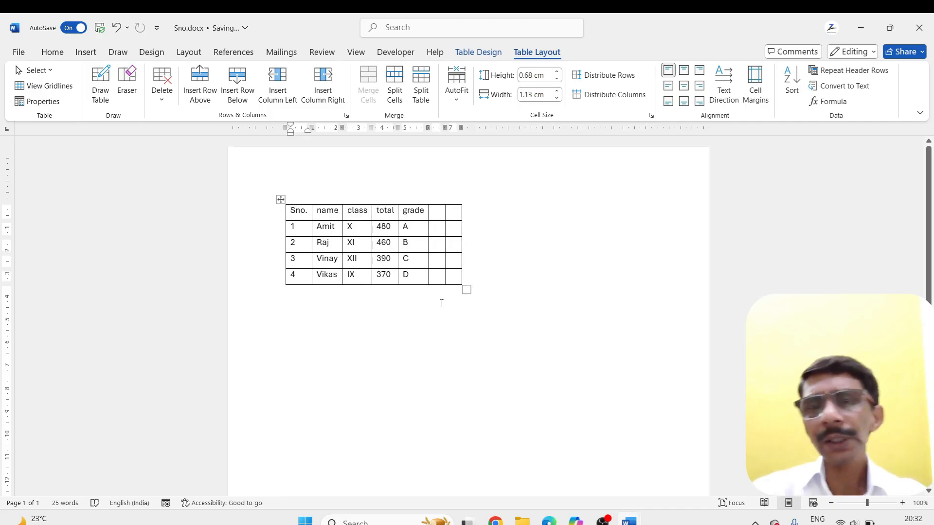
{"action": "left_click", "coordinate": [456, 85]}
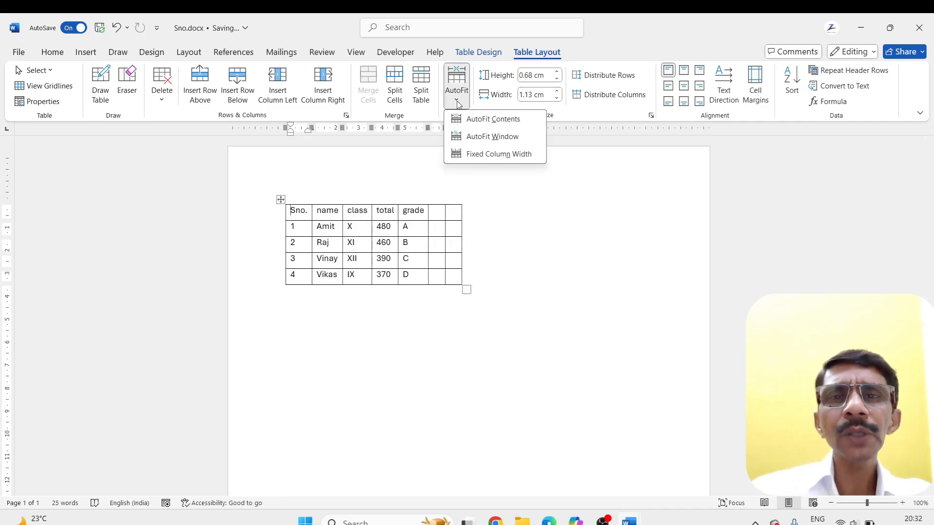
{"action": "left_click", "coordinate": [477, 137]}
{"action": "left_click", "coordinate": [443, 327]}
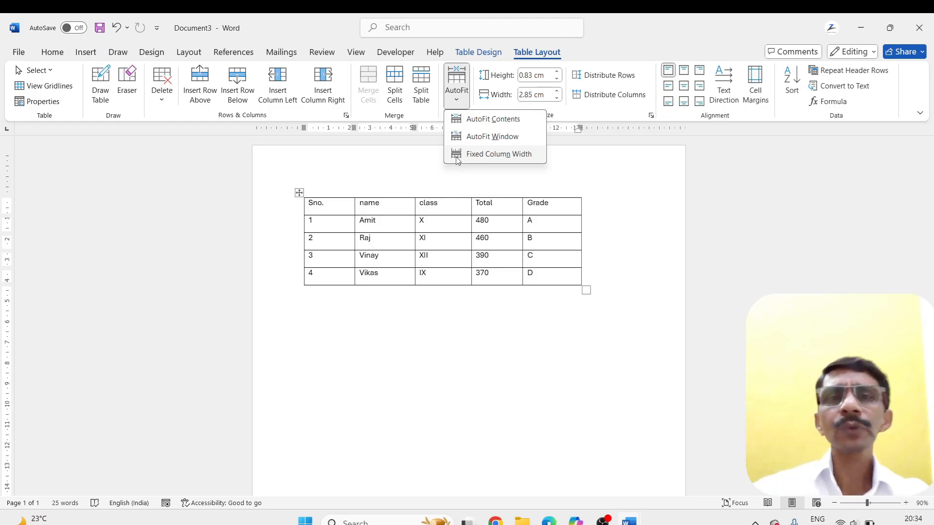
Test the column's automatic widening by adding JFKDKSLSLSLSL after the Grade heading, and remove the added text
{"action": "left_click", "coordinate": [465, 325]}
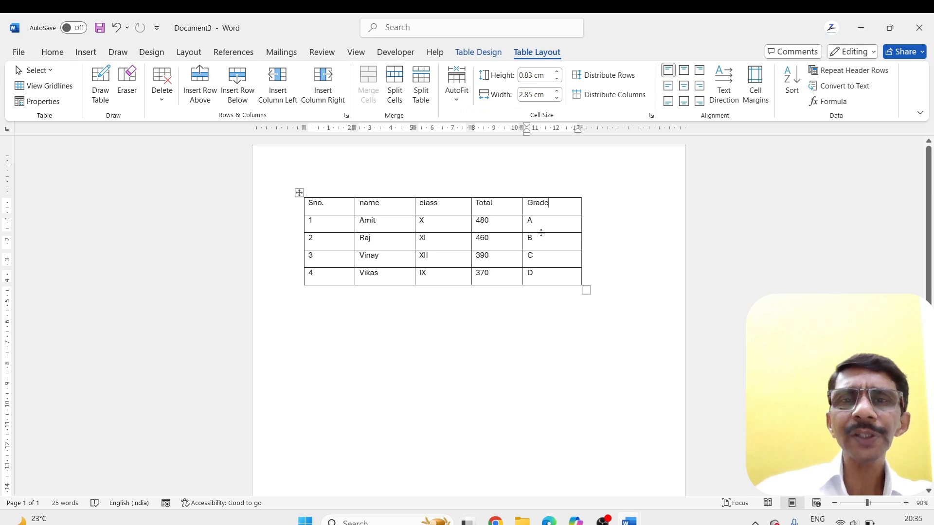
{"action": "type", "text": "JFK"}
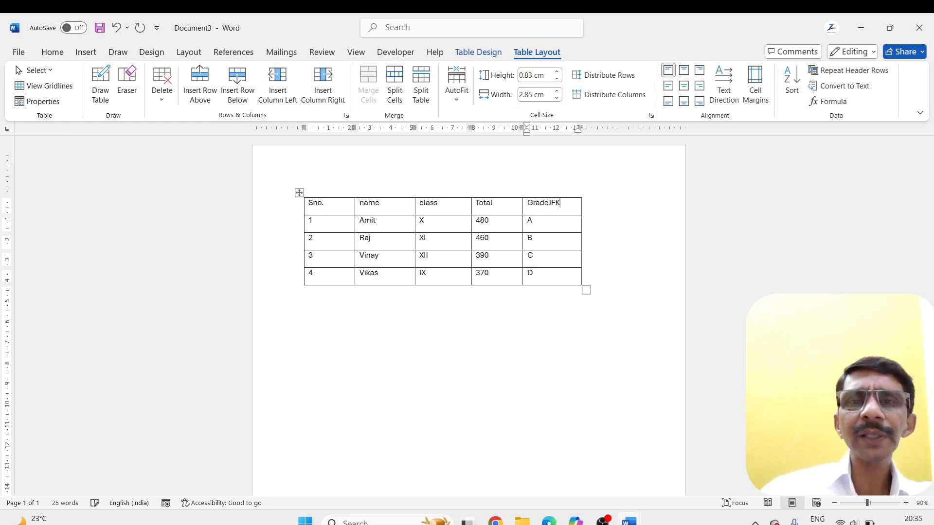
{"action": "type", "text": "DKSLSLSLSL"}
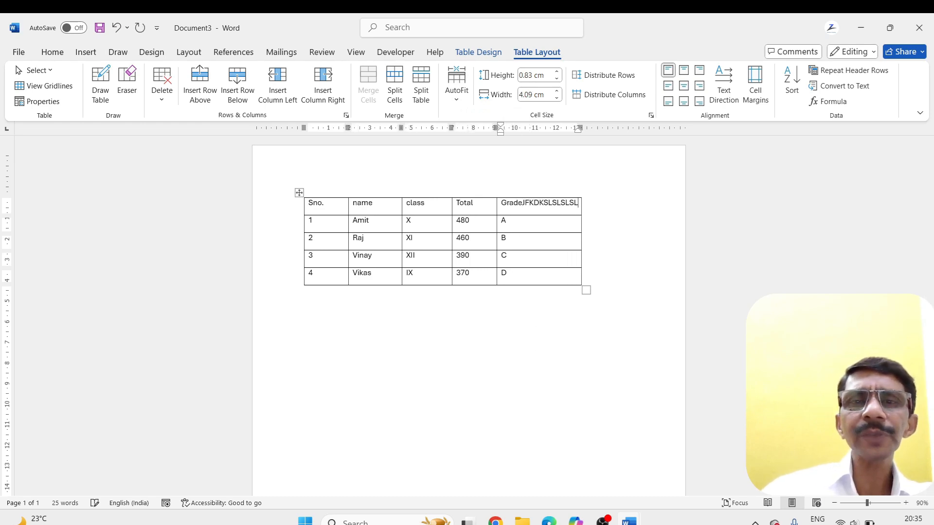
{"action": "key", "text": "BackSpace"}
{"action": "key", "text": "BackSpace"}
{"action": "key", "text": "BackSpace"}
{"action": "key", "text": "BackSpace"}
{"action": "key", "text": "BackSpace"}
{"action": "key", "text": "BackSpace"}
{"action": "key", "text": "BackSpace"}
{"action": "key", "text": "BackSpace"}
{"action": "key", "text": "BackSpace"}
{"action": "key", "text": "BackSpace"}
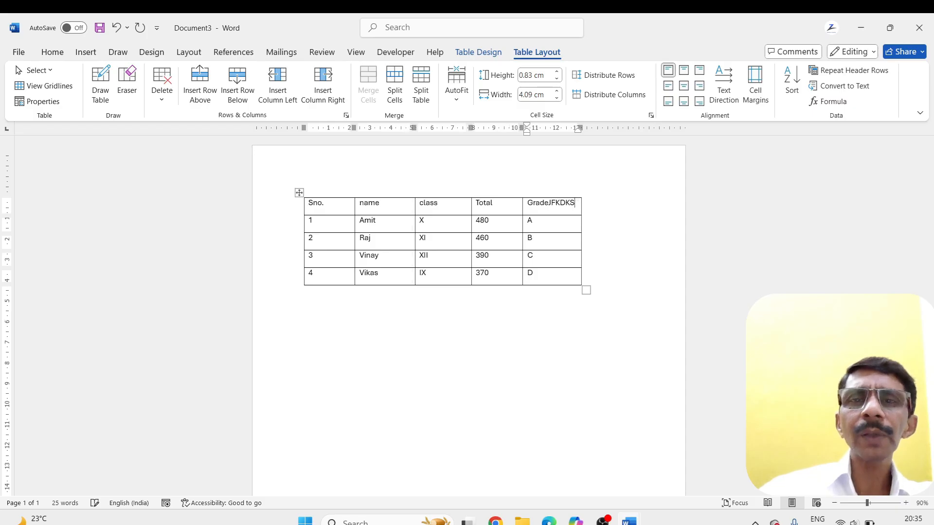
{"action": "key", "text": "BackSpace"}
{"action": "key", "text": "BackSpace"}
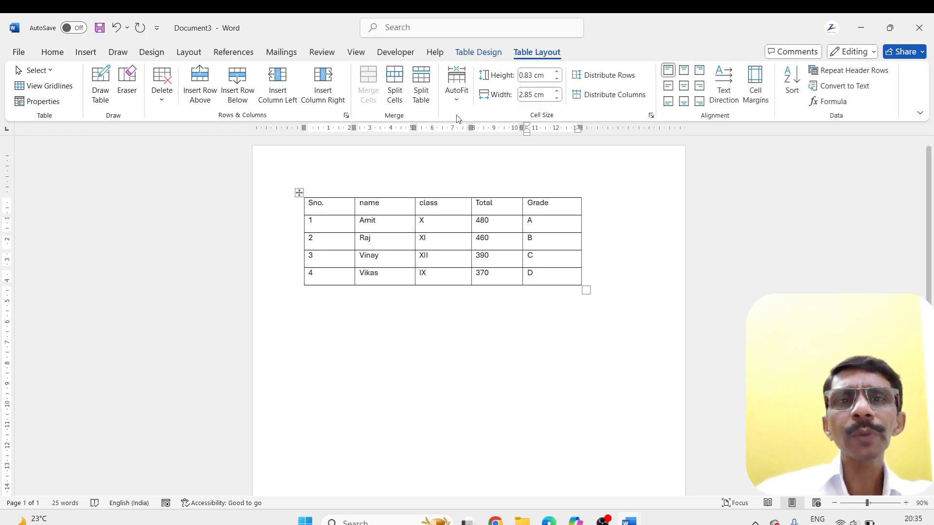
Apply Fixed Column Width to the table, and test it by adding JFKDLSLS after the Grade heading
{"action": "left_click", "coordinate": [456, 87]}
{"action": "left_click", "coordinate": [499, 153]}
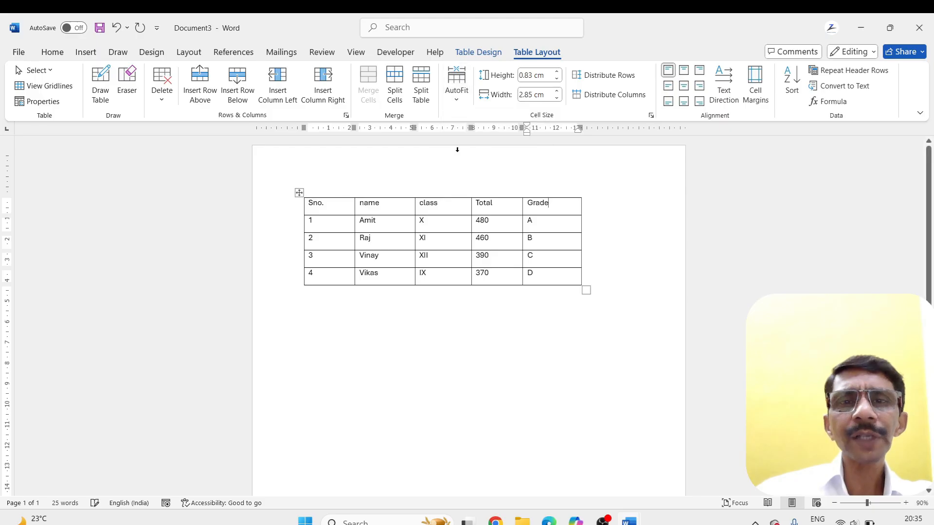
{"action": "left_click", "coordinate": [546, 205]}
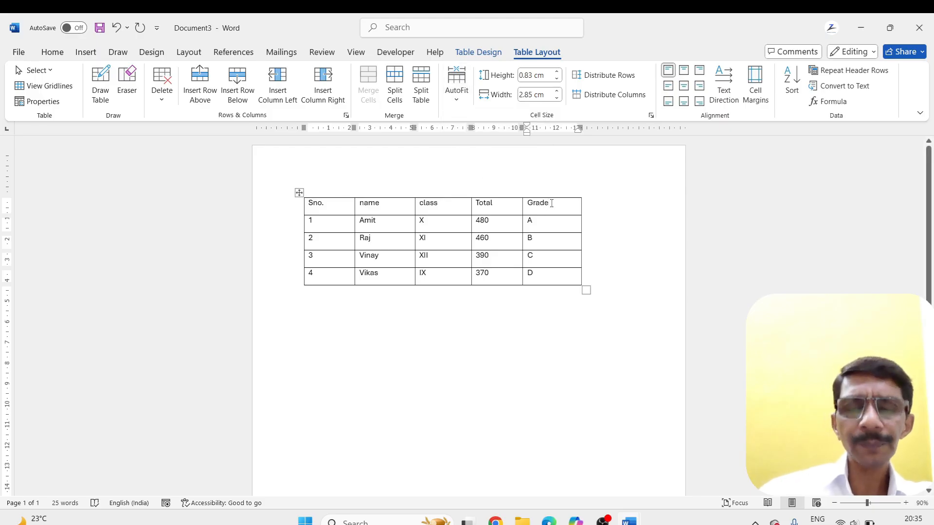
{"action": "type", "text": "JFKDLSLS"}
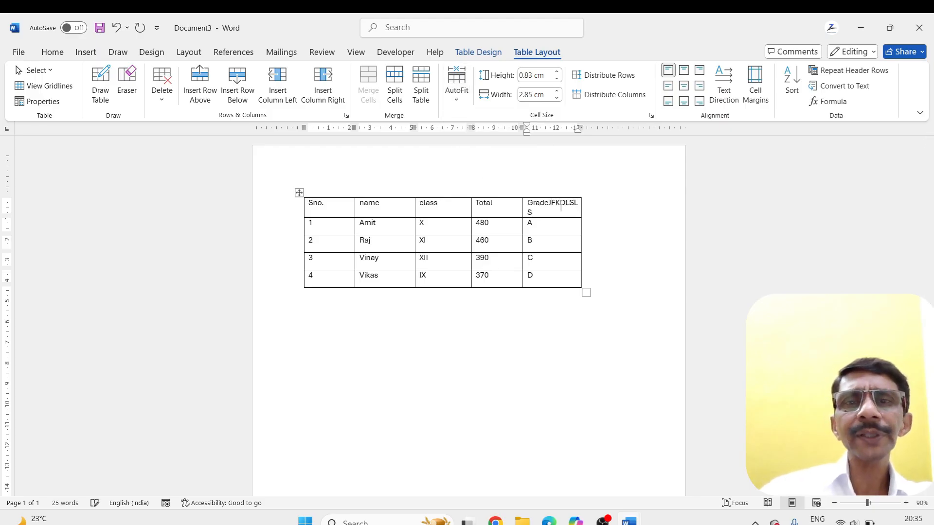
{"action": "type", "text": "LSLSLSLSL"}
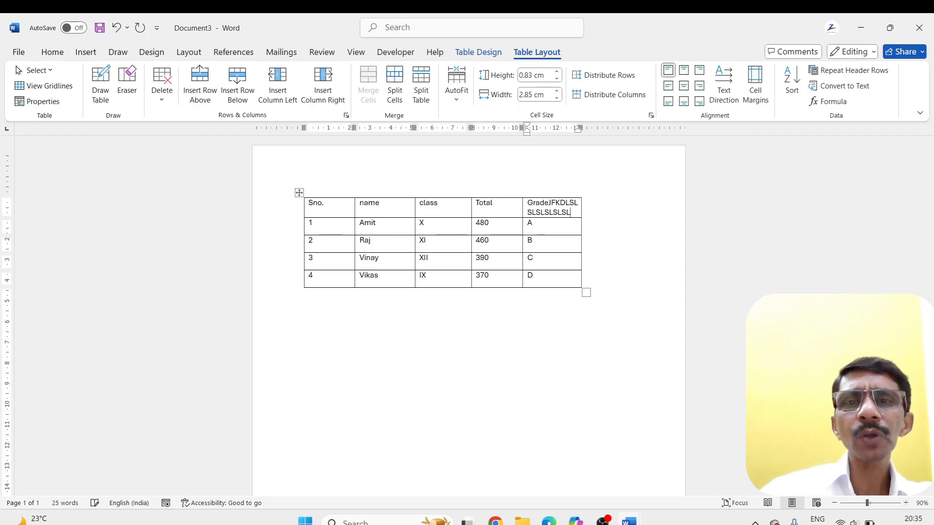
{"action": "type", "text": "LSLSLS"}
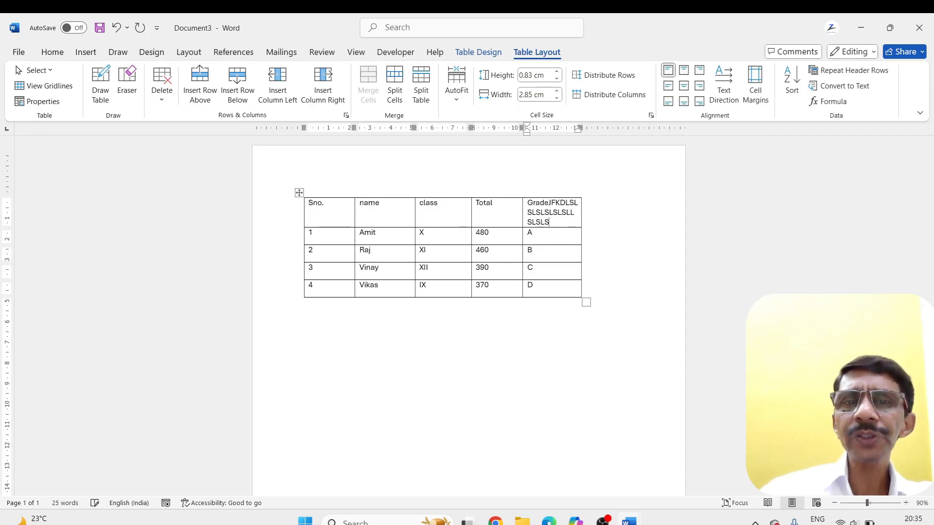
{"action": "type", "text": "SLSLSLLL"}
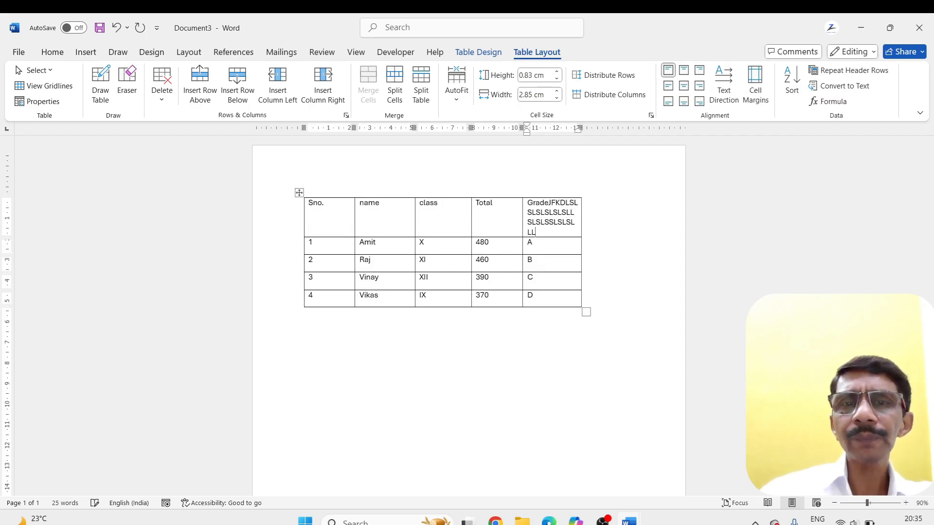
Lengthen the filler text in the Grade heading with repeated L and S letters, and delete everything added after Grade
{"action": "key", "text": "BackSpace"}
{"action": "key", "text": "BackSpace"}
{"action": "key", "text": "BackSpace"}
{"action": "key", "text": "BackSpace"}
{"action": "key", "text": "BackSpace"}
{"action": "key", "text": "BackSpace"}
{"action": "key", "text": "BackSpace"}
{"action": "key", "text": "BackSpace"}
{"action": "key", "text": "BackSpace"}
{"action": "key", "text": "BackSpace"}
{"action": "key", "text": "BackSpace"}
{"action": "key", "text": "BackSpace"}
{"action": "key", "text": "BackSpace"}
{"action": "key", "text": "BackSpace"}
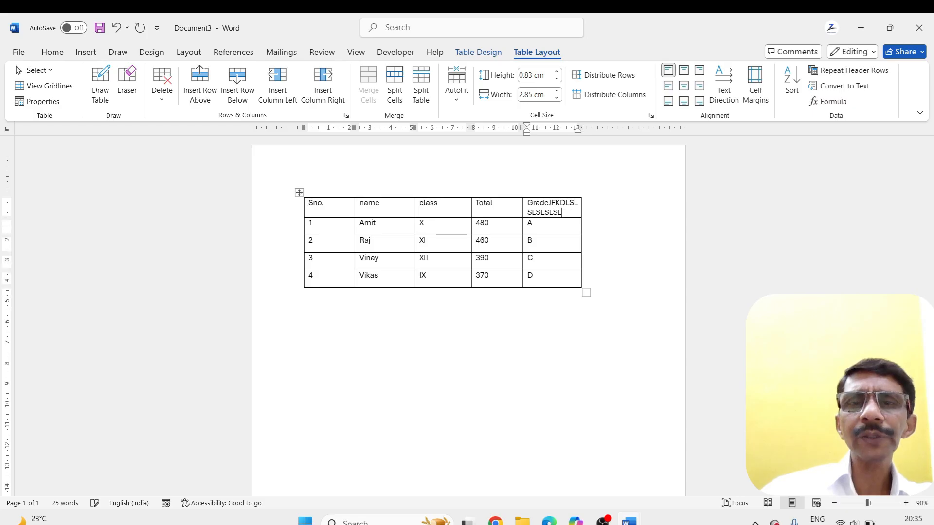
{"action": "key", "text": "BackSpace"}
{"action": "key", "text": "BackSpace"}
{"action": "key", "text": "BackSpace"}
{"action": "key", "text": "BackSpace"}
{"action": "key", "text": "BackSpace"}
{"action": "key", "text": "BackSpace"}
{"action": "key", "text": "BackSpace"}
{"action": "key", "text": "BackSpace"}
{"action": "key", "text": "BackSpace"}
{"action": "key", "text": "BackSpace"}
{"action": "key", "text": "BackSpace"}
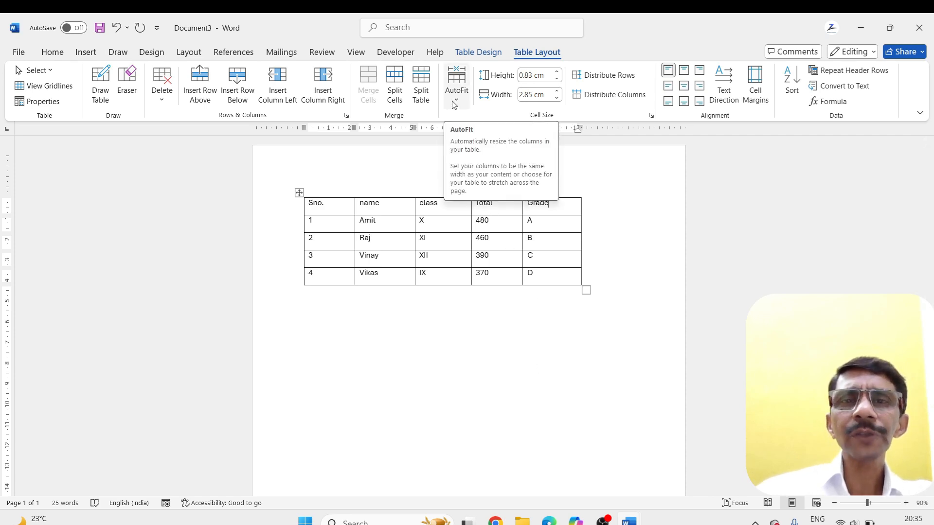
Undo the recent changes to the table's size
{"action": "left_click", "coordinate": [450, 349]}
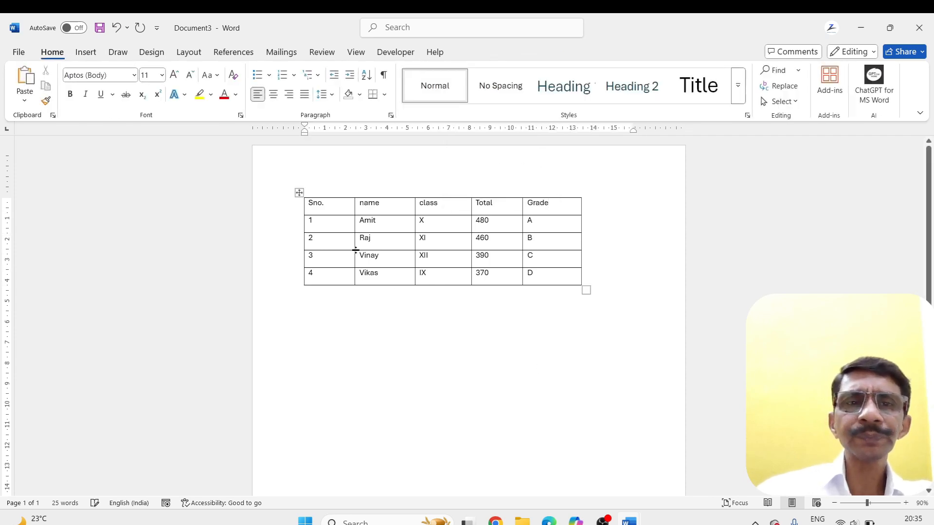
{"action": "left_click", "coordinate": [299, 193]}
{"action": "key", "text": "ctrl+z"}
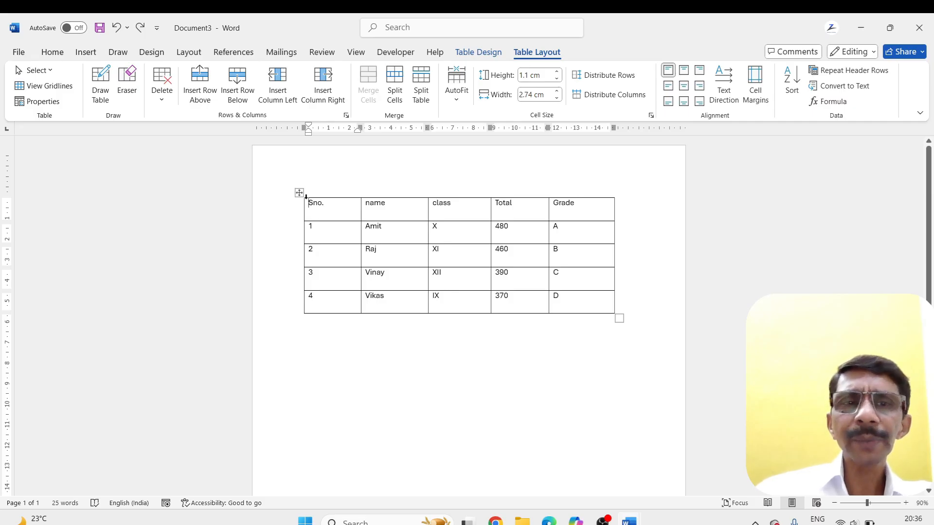
Set the height of all the table's rows to 2 cm, and undo the change
{"action": "left_click", "coordinate": [299, 193]}
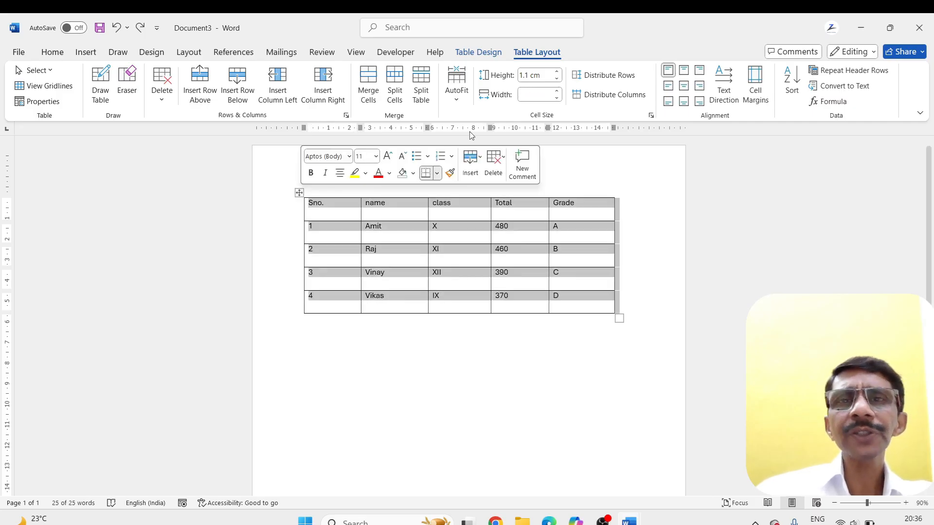
{"action": "left_click", "coordinate": [544, 76]}
{"action": "type", "text": "2"}
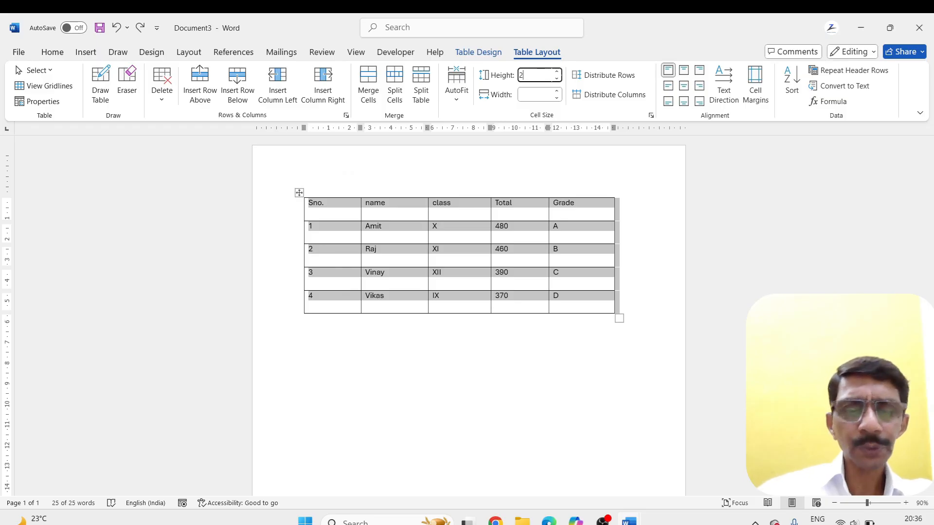
{"action": "type", "text": ".0"}
{"action": "key", "text": "Return"}
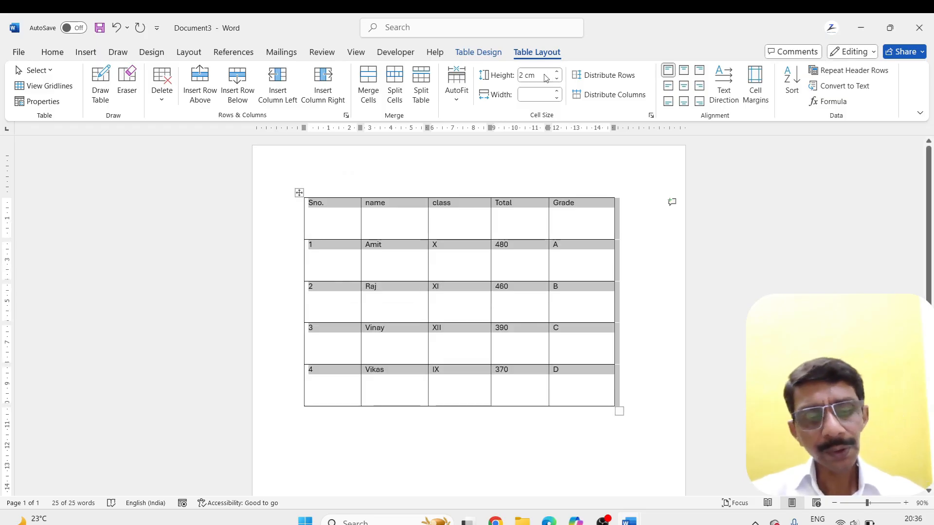
{"action": "key", "text": "ctrl+z"}
{"action": "left_click", "coordinate": [490, 341]}
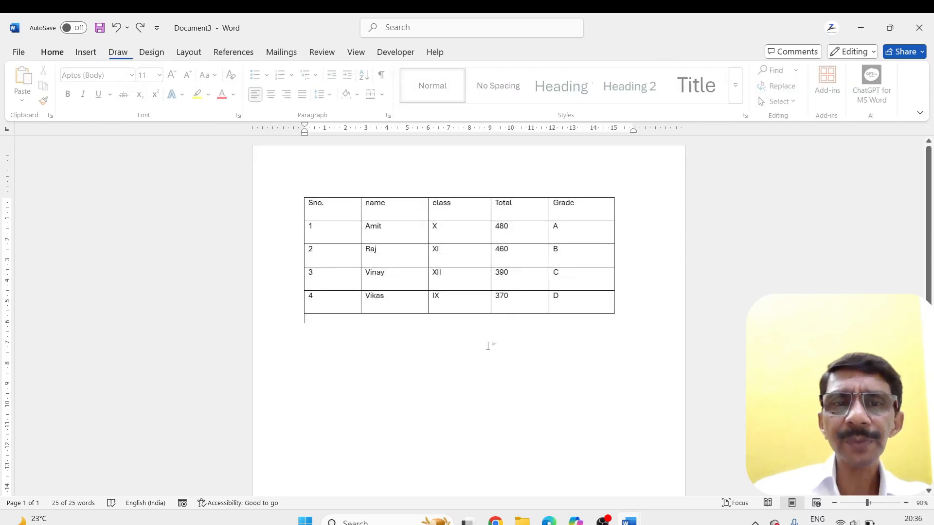
Set only the Raj row's height to 2 cm, and undo the change
{"action": "left_click", "coordinate": [368, 250]}
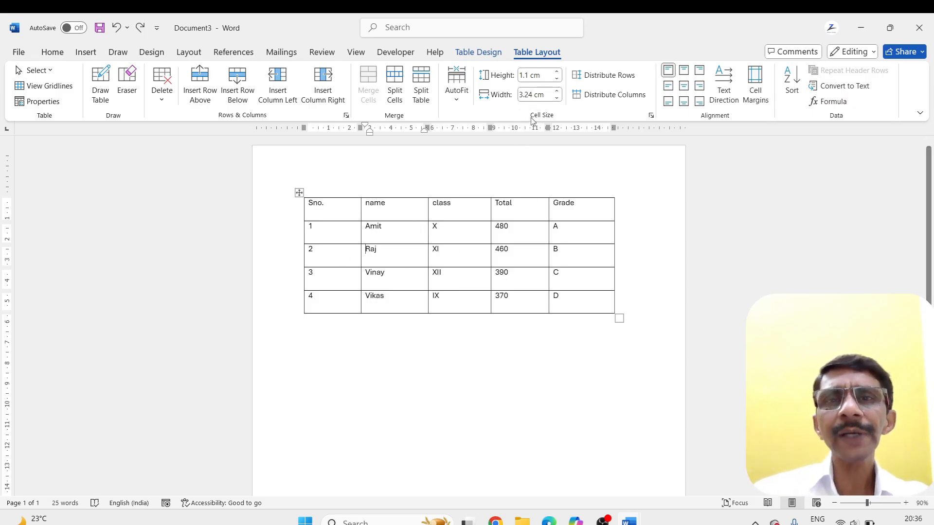
{"action": "left_click", "coordinate": [544, 77]}
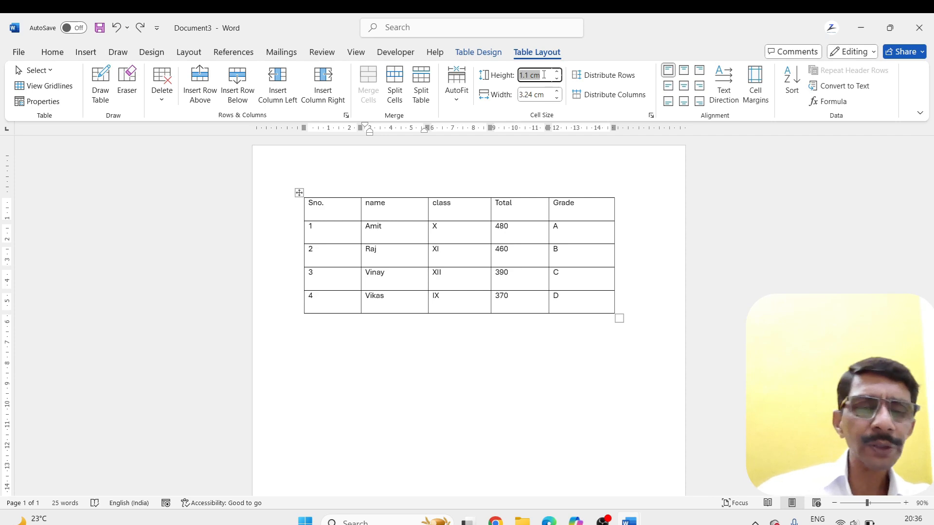
{"action": "type", "text": "2"}
{"action": "key", "text": "Return"}
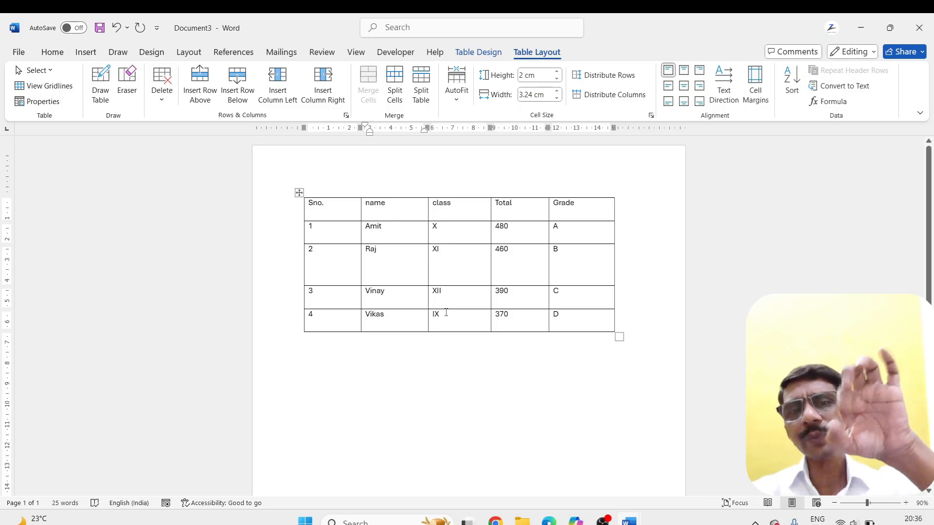
{"action": "key", "text": "ctrl+z"}
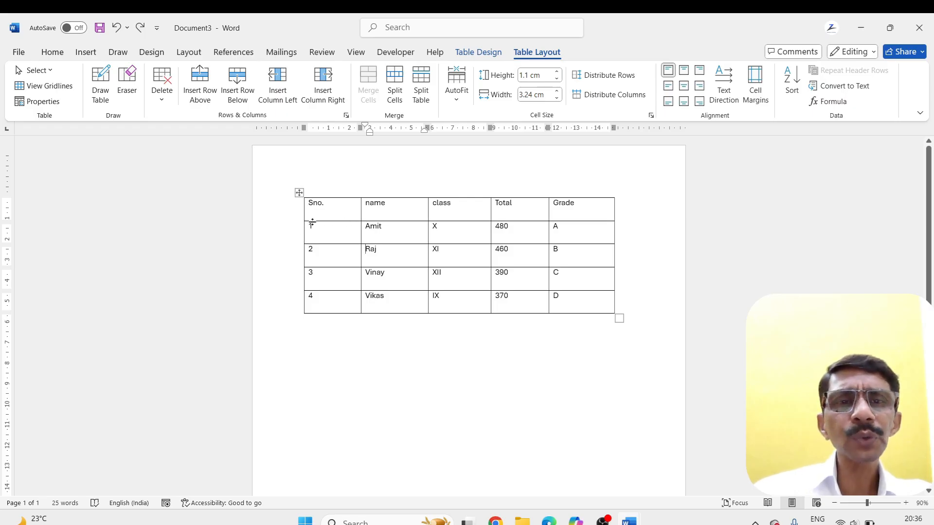
Select the whole table and manually enlarge the heading row and the Raj row to uneven heights
{"action": "left_click", "coordinate": [298, 192]}
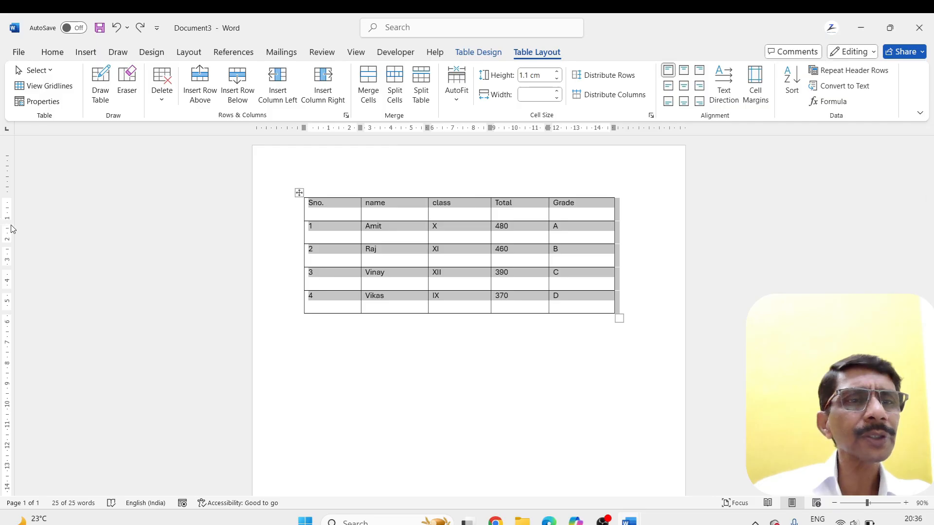
{"action": "left_click_drag", "start_coordinate": [6, 222], "coordinate": [9, 248]}
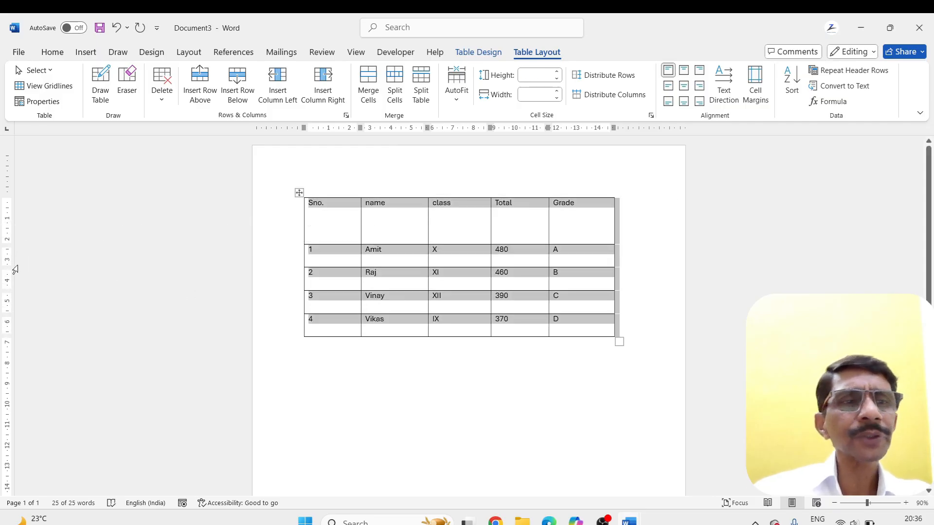
{"action": "left_click_drag", "start_coordinate": [7, 291], "coordinate": [8, 322]}
{"action": "left_click", "coordinate": [324, 393]}
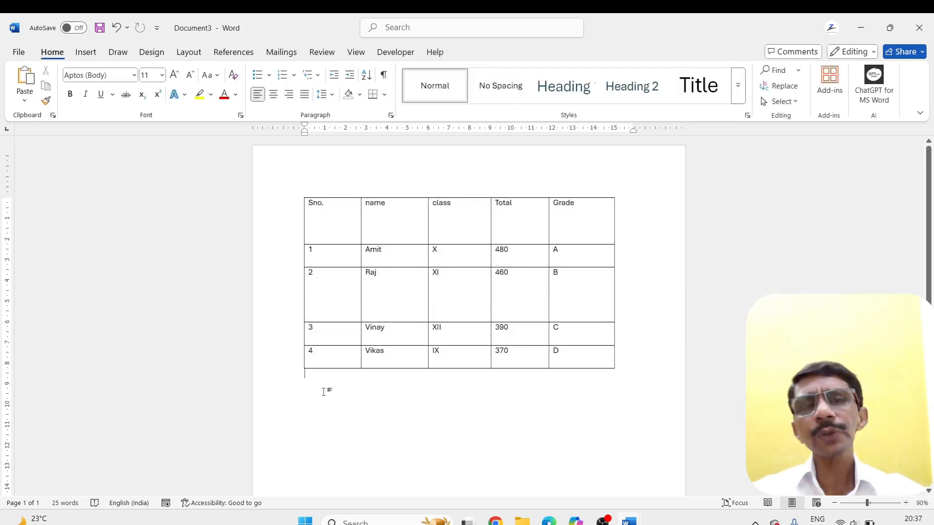
Distribute the row heights evenly across the whole table, and set all rows to a height of 1.1 cm
{"action": "left_click", "coordinate": [300, 193]}
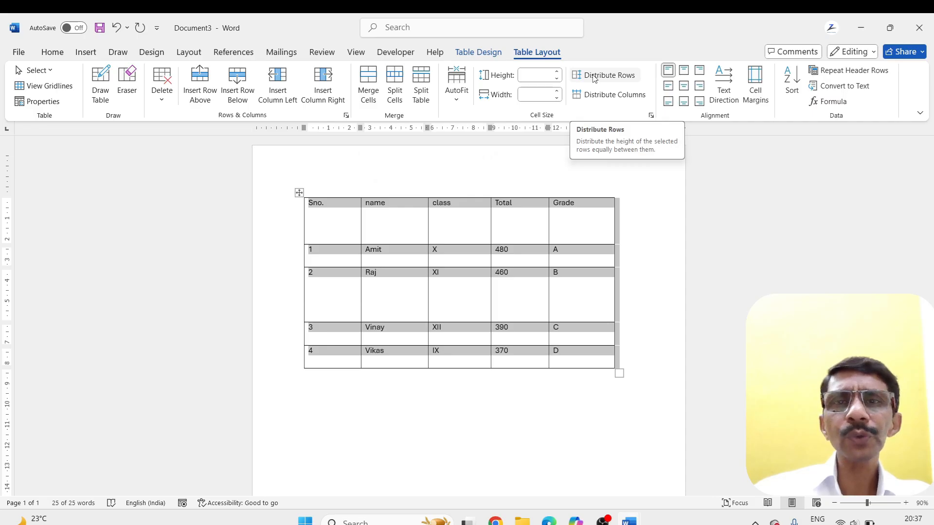
{"action": "left_click", "coordinate": [594, 79]}
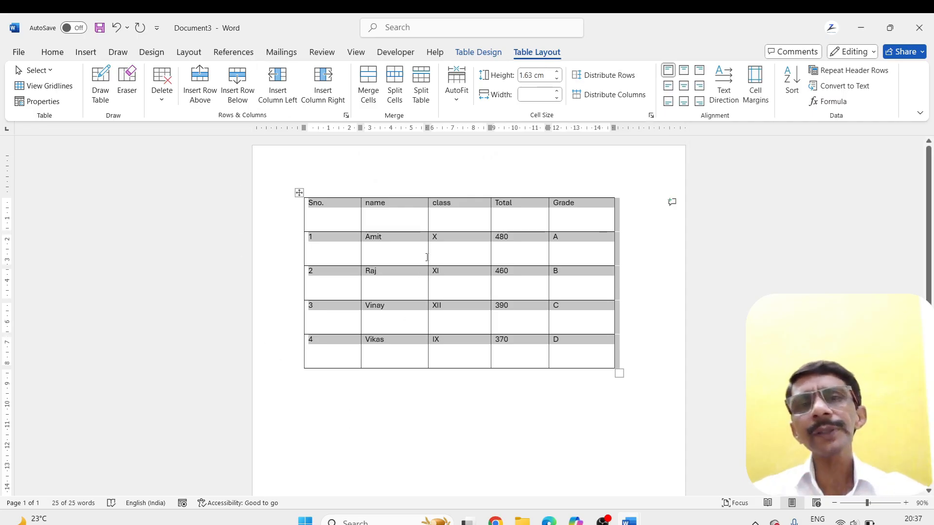
{"action": "left_click", "coordinate": [547, 74]}
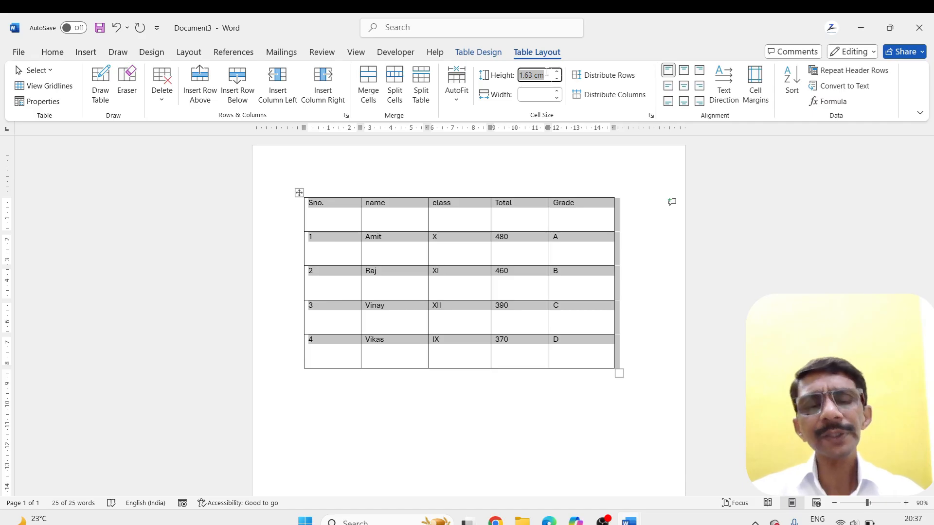
{"action": "type", "text": "1.1"}
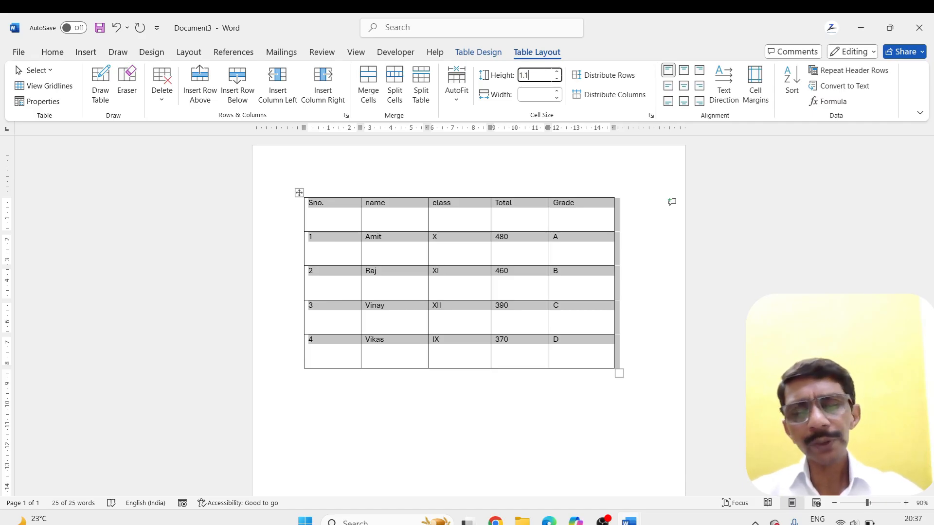
{"action": "key", "text": "Return"}
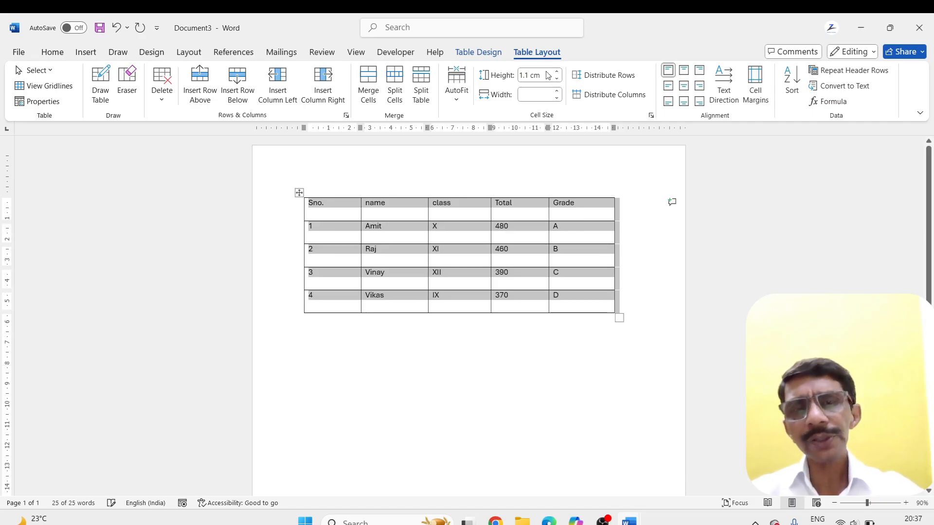
{"action": "left_click", "coordinate": [335, 383]}
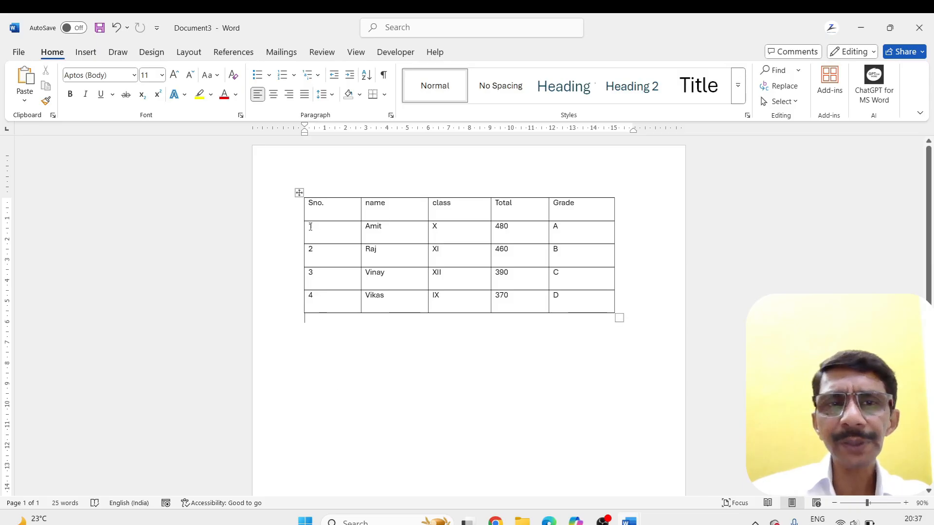
Select the whole table and manually narrow its columns to uneven widths
{"action": "left_click", "coordinate": [299, 193]}
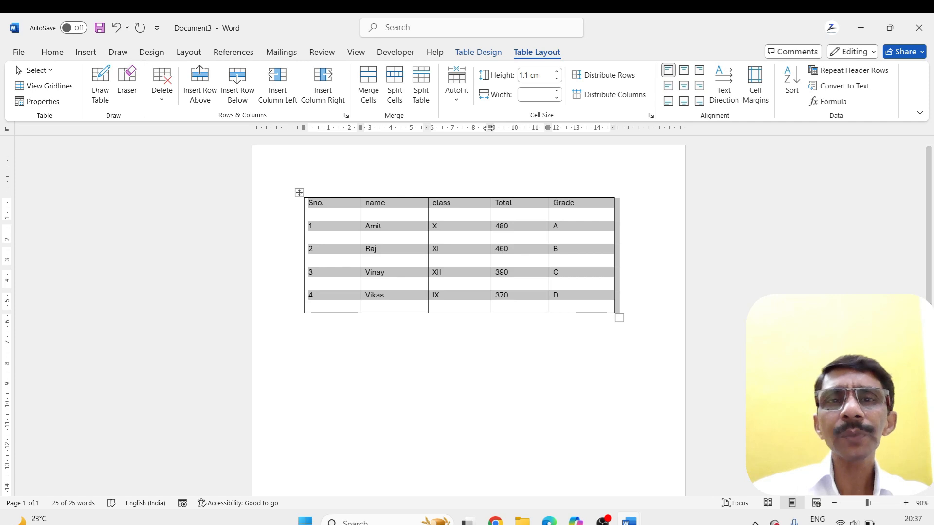
{"action": "left_click_drag", "start_coordinate": [489, 128], "coordinate": [329, 132]}
{"action": "left_click_drag", "start_coordinate": [456, 128], "coordinate": [424, 131]}
{"action": "left_click_drag", "start_coordinate": [507, 128], "coordinate": [479, 127]}
{"action": "left_click", "coordinate": [393, 357]}
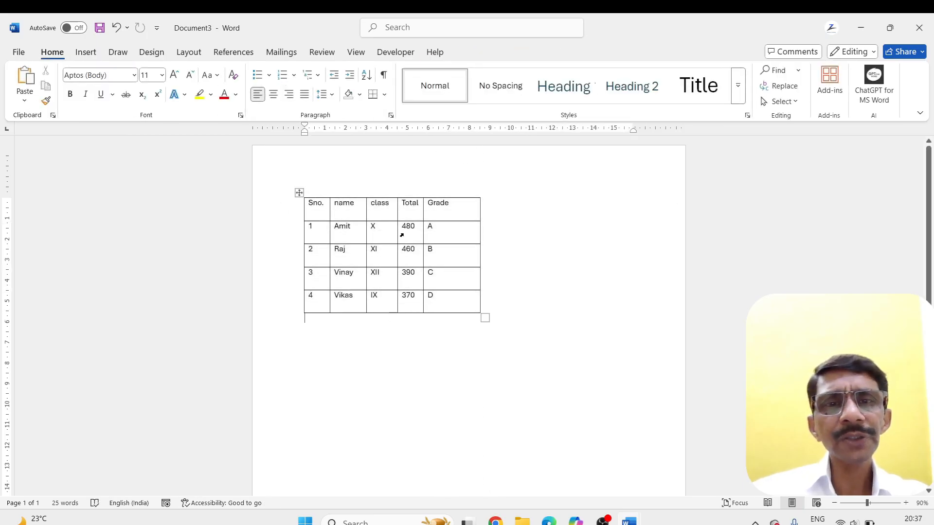
Distribute the table's columns evenly, and enlarge the whole table by hand to about 14 cm wide
{"action": "left_click", "coordinate": [299, 192]}
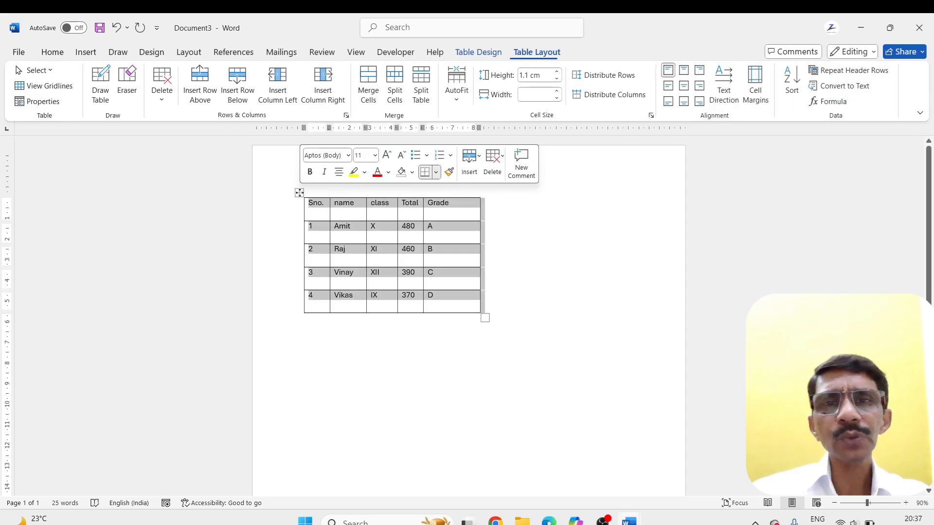
{"action": "left_click", "coordinate": [621, 99]}
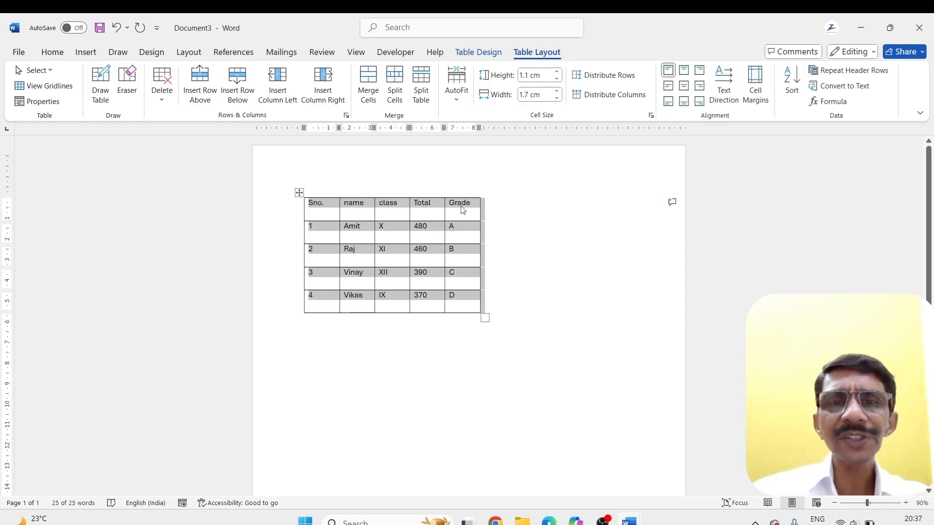
{"action": "left_click_drag", "start_coordinate": [486, 318], "coordinate": [599, 328]}
{"action": "left_click", "coordinate": [548, 381]}
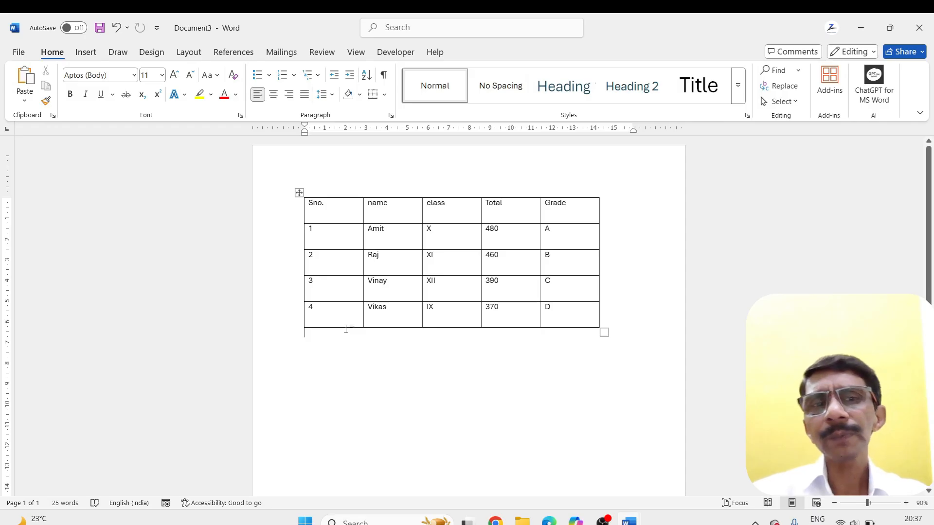
Align all the table's text Center Left, Bottom Left, Top Center, Center and finally Bottom Center
{"action": "left_click", "coordinate": [299, 193]}
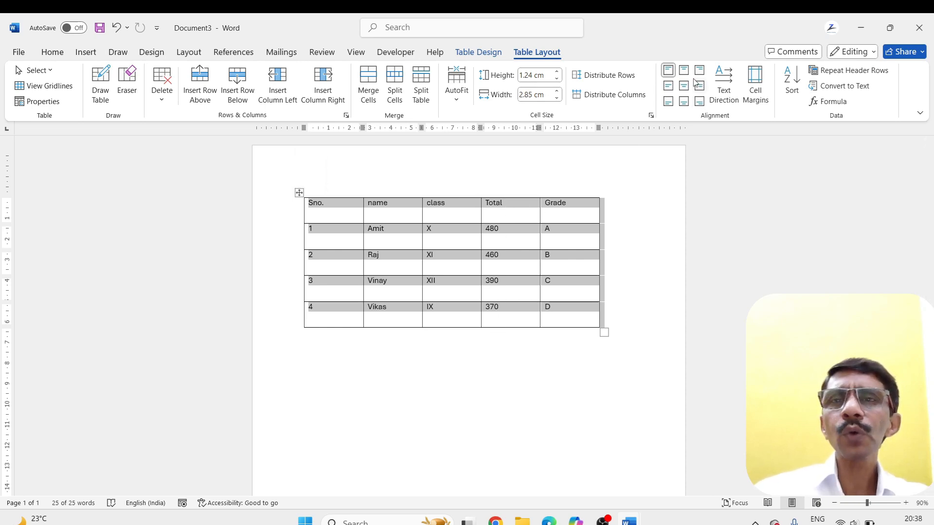
{"action": "left_click", "coordinate": [667, 87]}
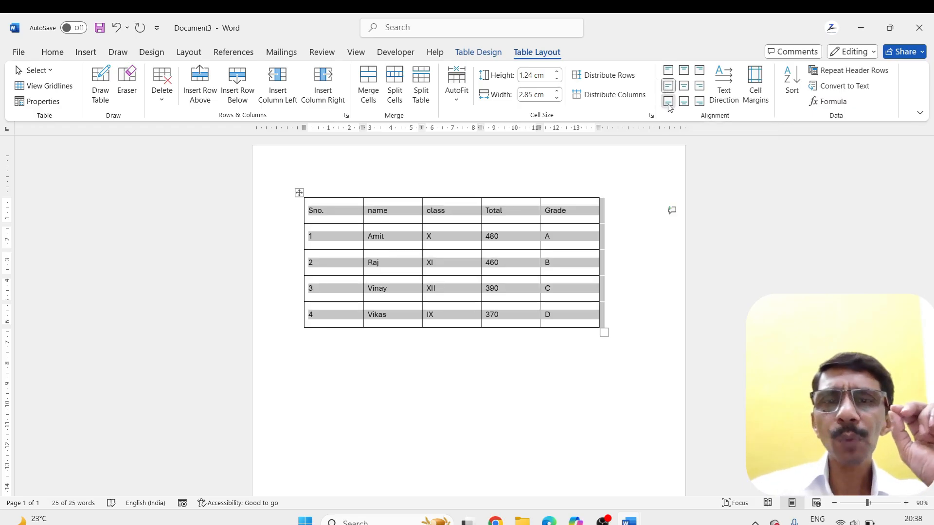
{"action": "left_click", "coordinate": [668, 102]}
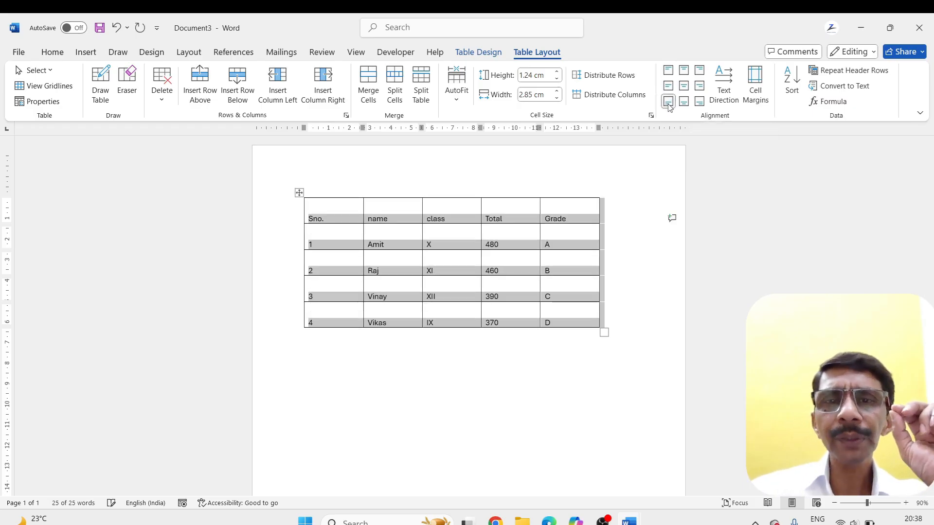
{"action": "left_click", "coordinate": [684, 70]}
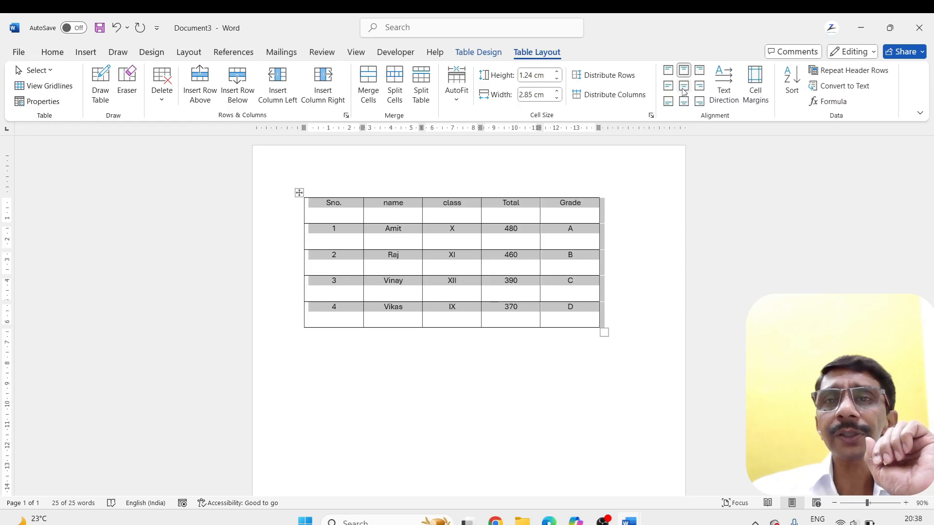
{"action": "left_click", "coordinate": [684, 87]}
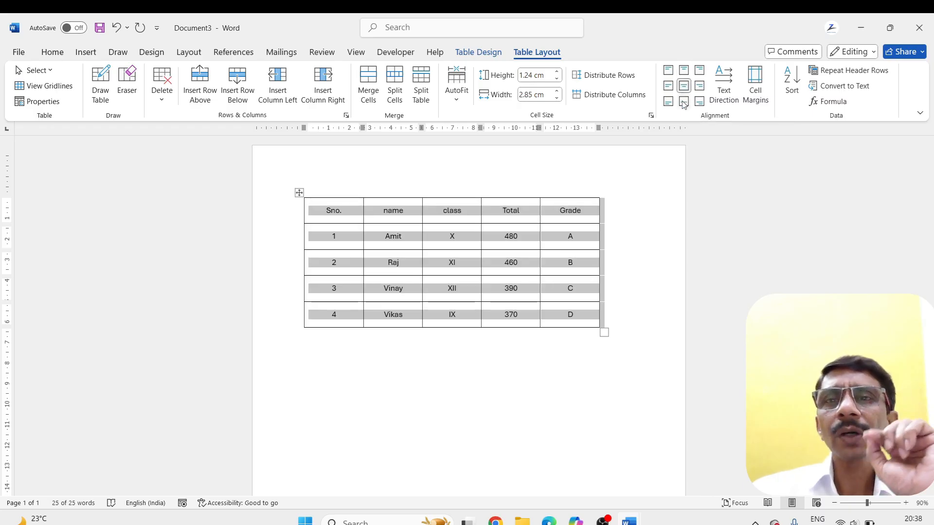
{"action": "left_click", "coordinate": [683, 103]}
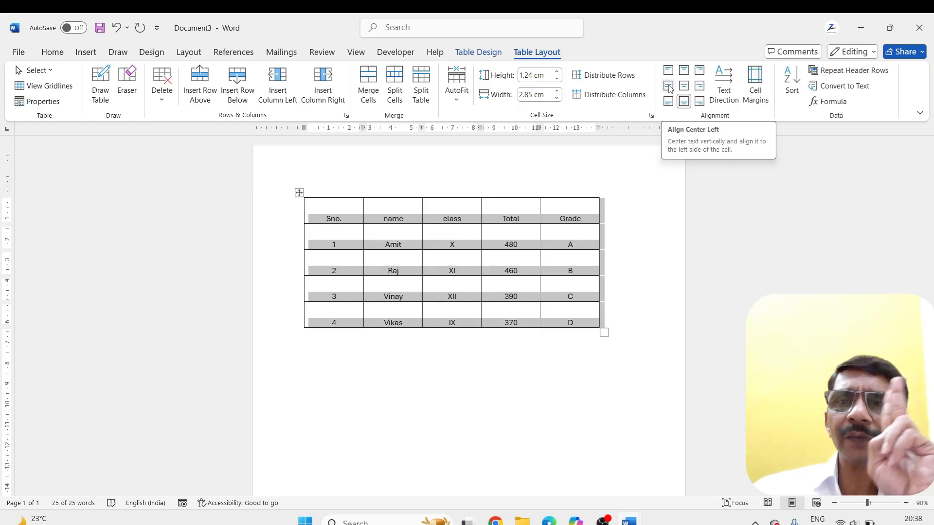
Align all the table's text Top Right and finally Top Left, and deselect the table
{"action": "left_click", "coordinate": [700, 71]}
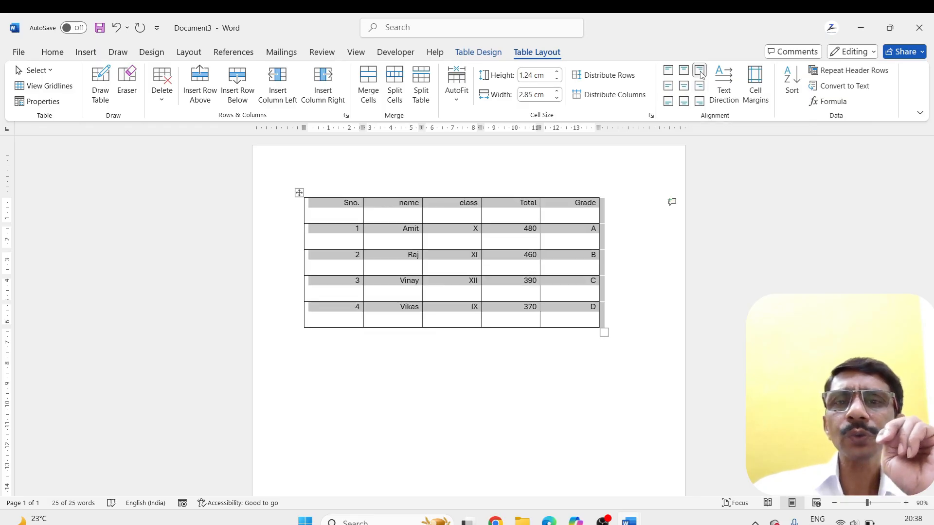
{"action": "left_click", "coordinate": [669, 71]}
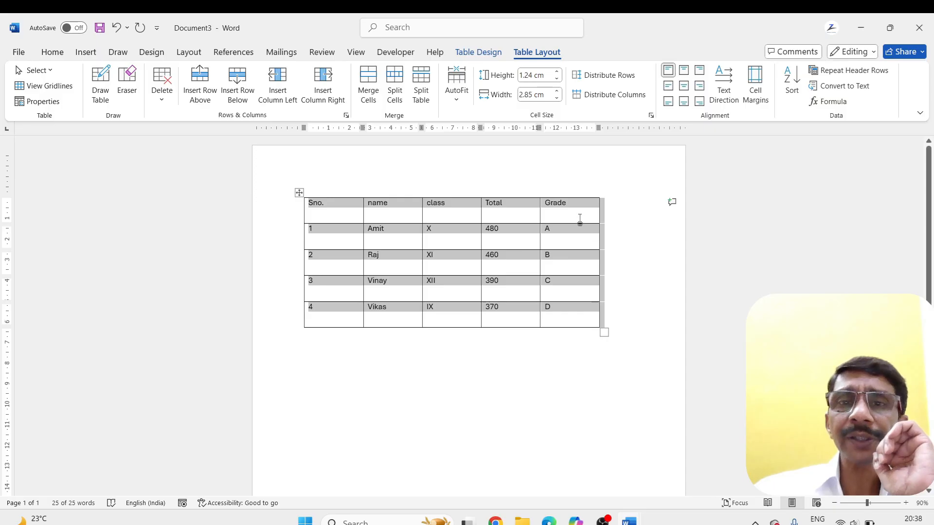
{"action": "left_click", "coordinate": [564, 203]}
Rotate the Grade heading's text through both vertical directions and back to horizontal
{"action": "left_click_drag", "start_coordinate": [546, 203], "coordinate": [567, 205]}
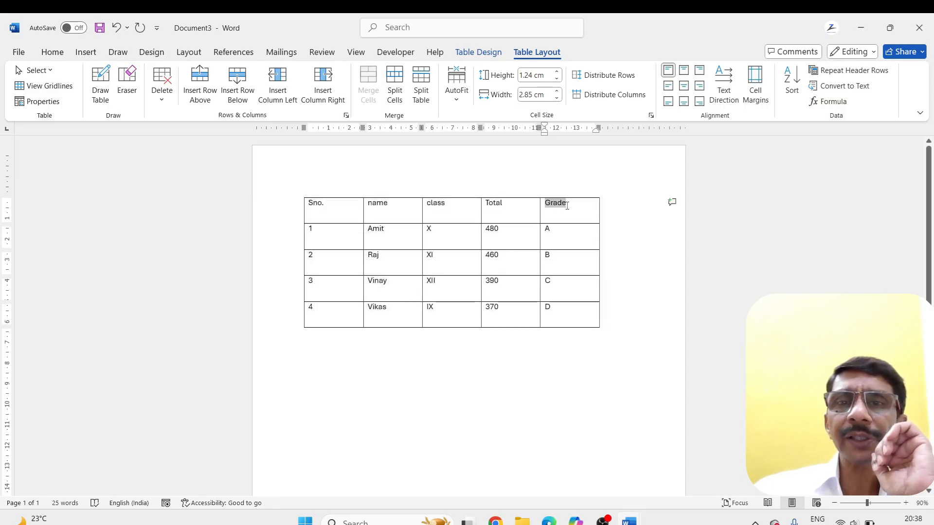
{"action": "left_click", "coordinate": [728, 84]}
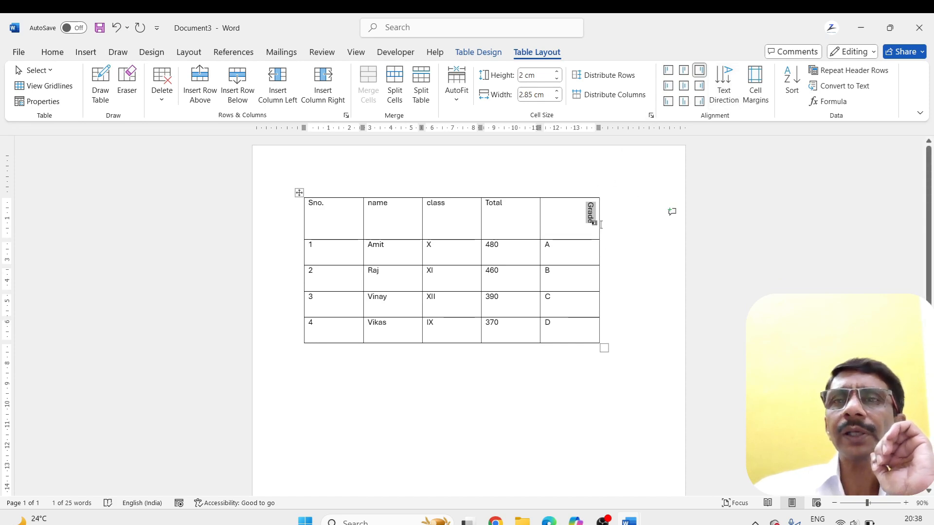
{"action": "left_click", "coordinate": [726, 79]}
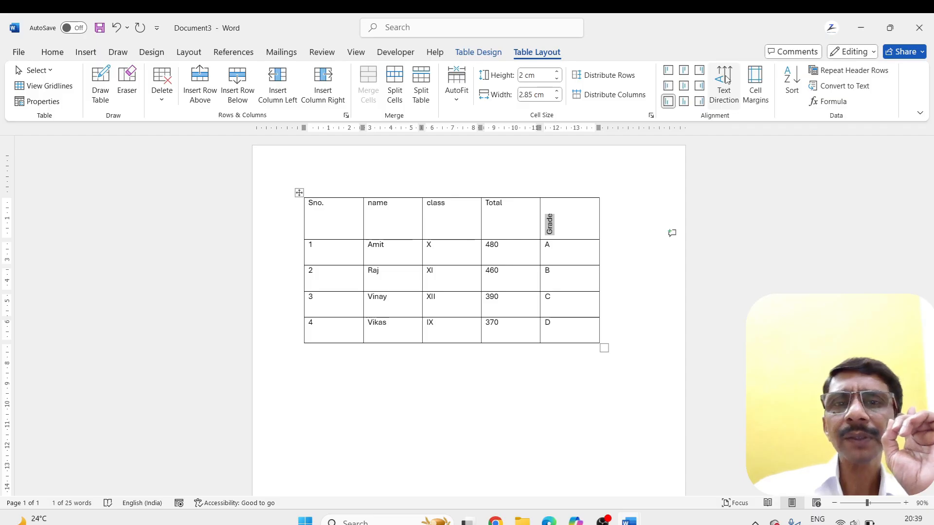
{"action": "left_click", "coordinate": [726, 80]}
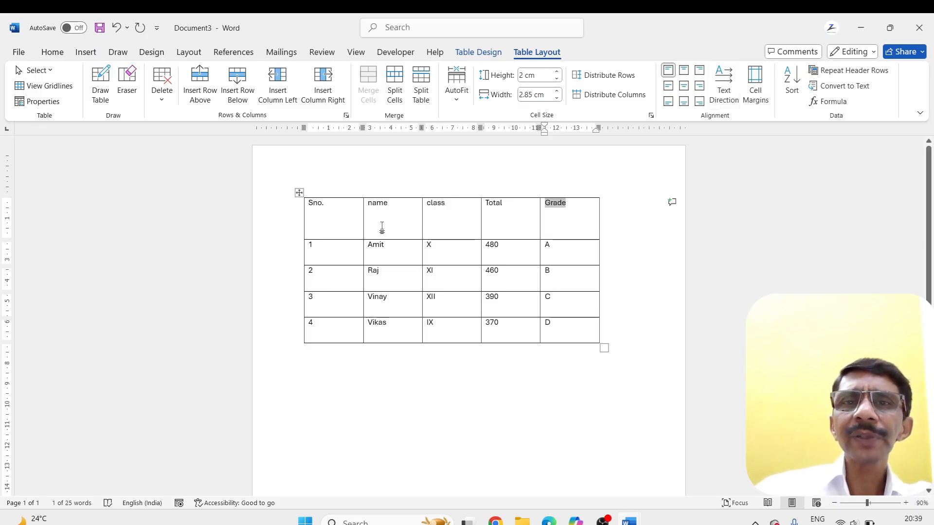
Set the table's header row height to 1.1 cm
{"action": "left_click", "coordinate": [539, 79]}
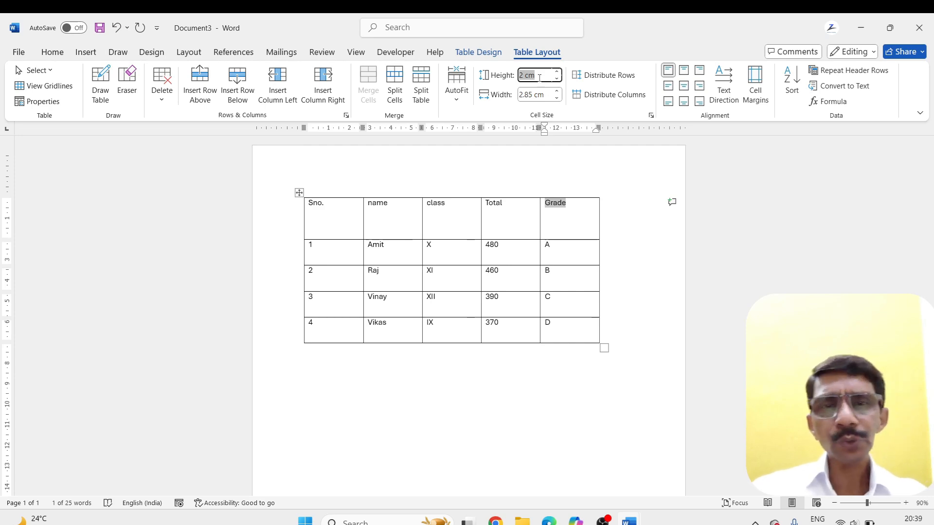
{"action": "type", "text": "1"}
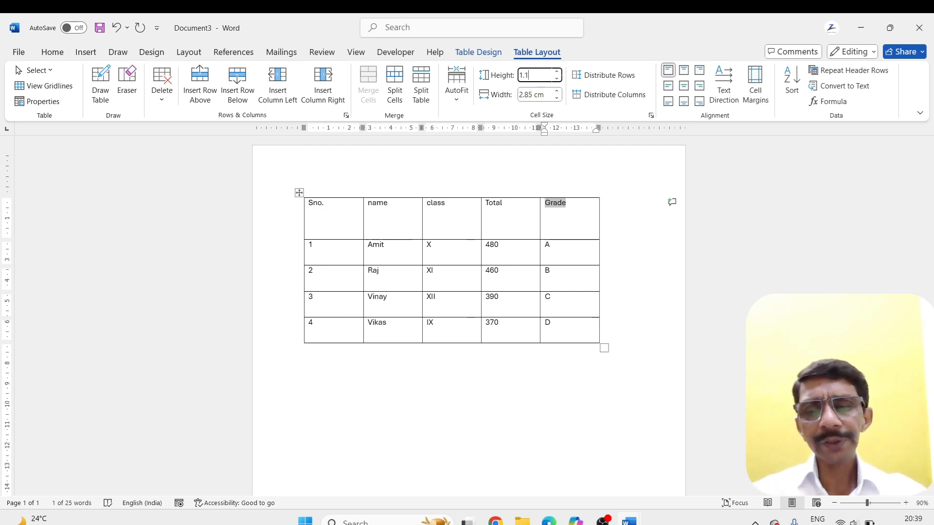
{"action": "type", "text": ".1"}
{"action": "key", "text": "Return"}
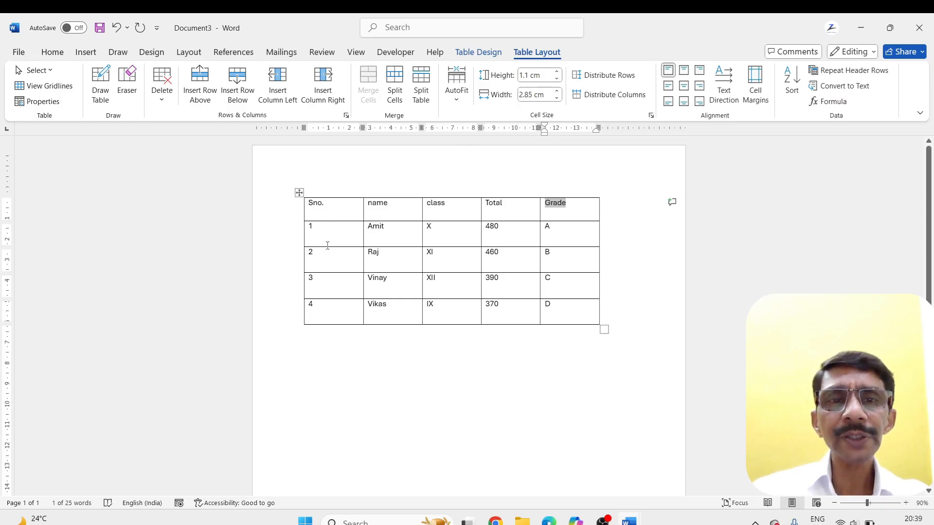
Set the table's header row height to 1.24 cm
{"action": "left_click", "coordinate": [349, 233]}
{"action": "left_click", "coordinate": [348, 204]}
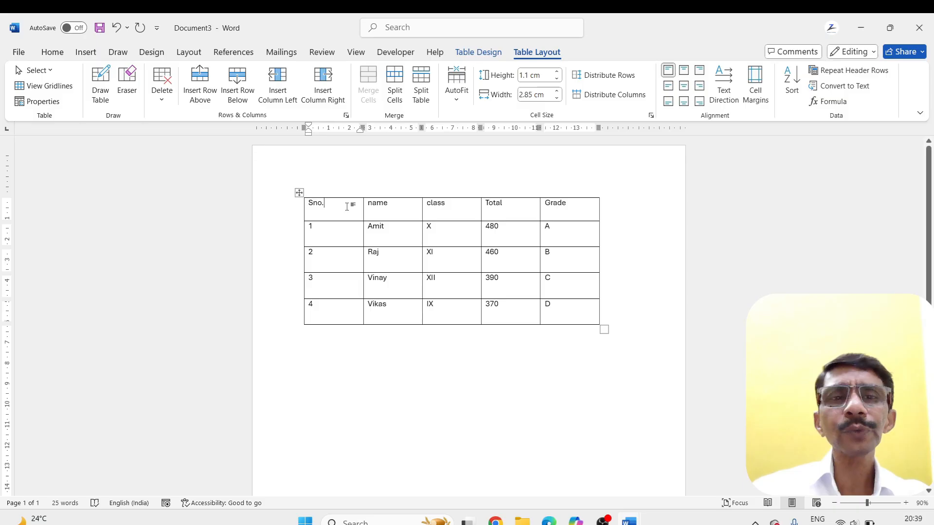
{"action": "left_click", "coordinate": [540, 74]}
{"action": "left_click_drag", "start_coordinate": [519, 77], "coordinate": [559, 80]}
{"action": "type", "text": "1"}
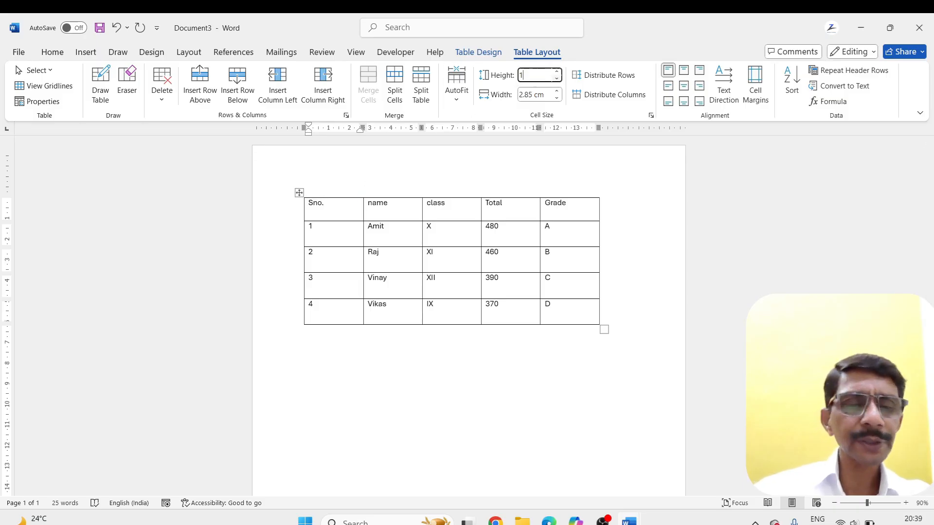
{"action": "type", "text": ".24"}
{"action": "key", "text": "Return"}
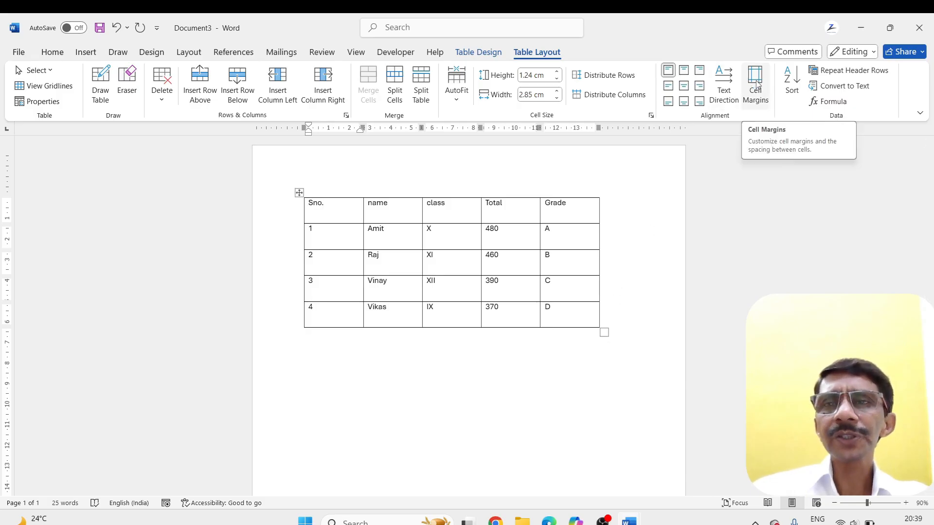
Set the default top cell margin for the whole table to 0.5 cm, and undo the change
{"action": "left_click", "coordinate": [299, 193]}
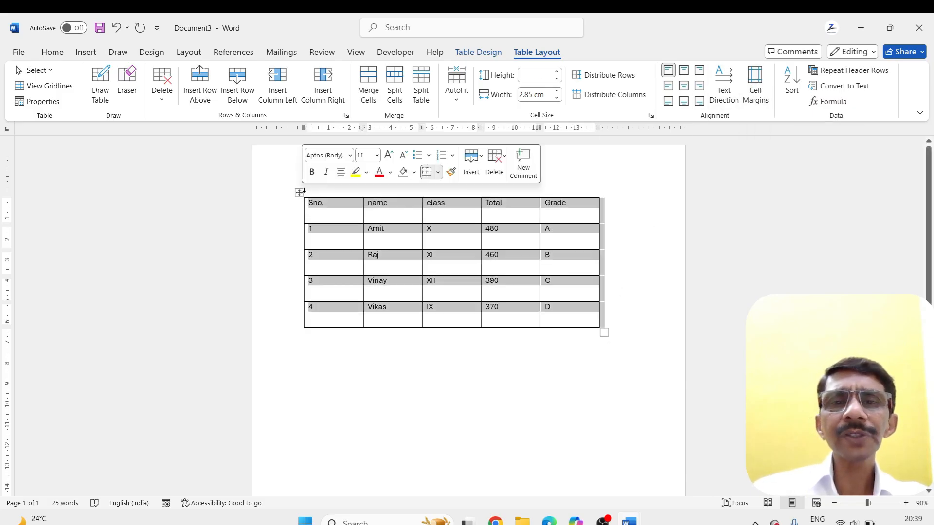
{"action": "left_click", "coordinate": [756, 85]}
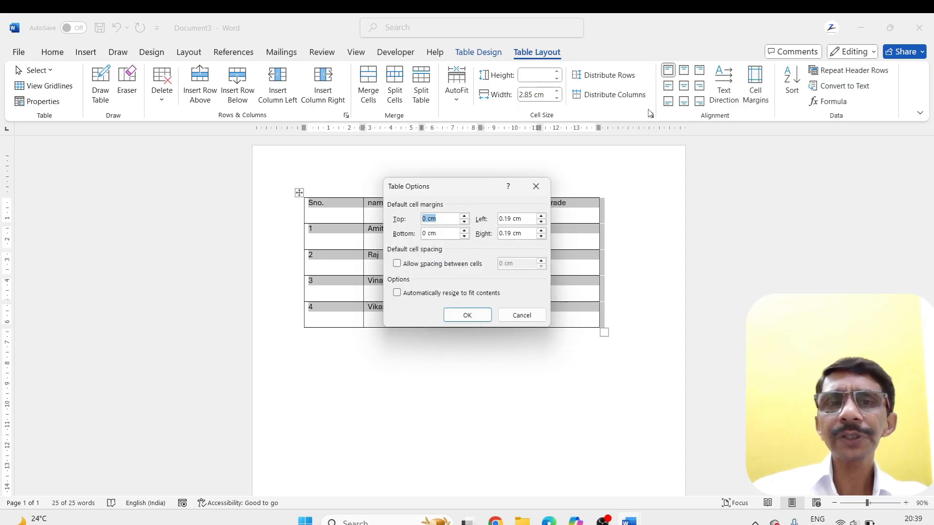
{"action": "left_click_drag", "start_coordinate": [452, 184], "coordinate": [713, 181]}
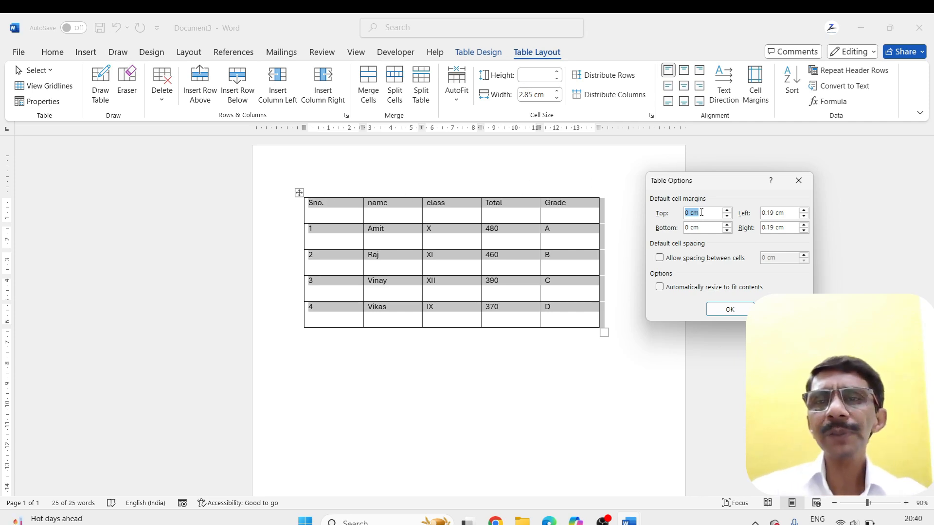
{"action": "type", "text": "0"}
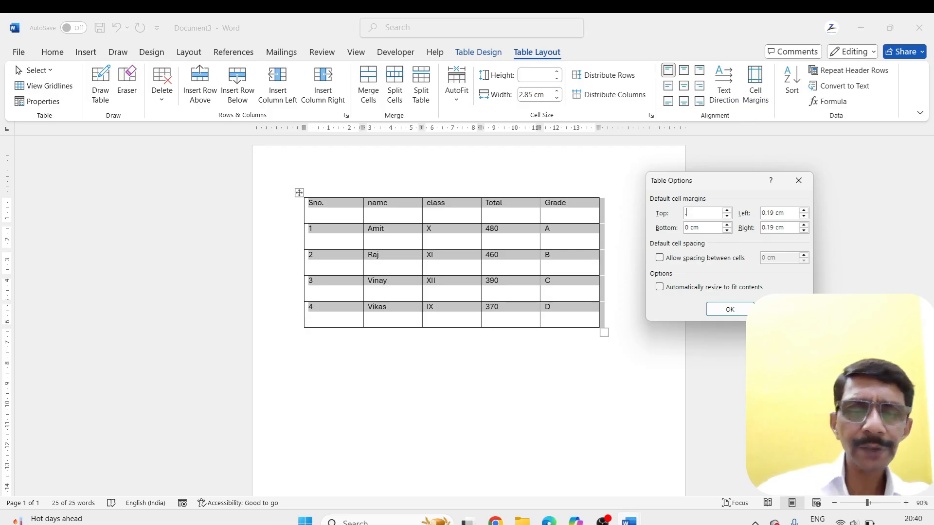
{"action": "key", "text": "BackSpace"}
{"action": "key", "text": "BackSpace"}
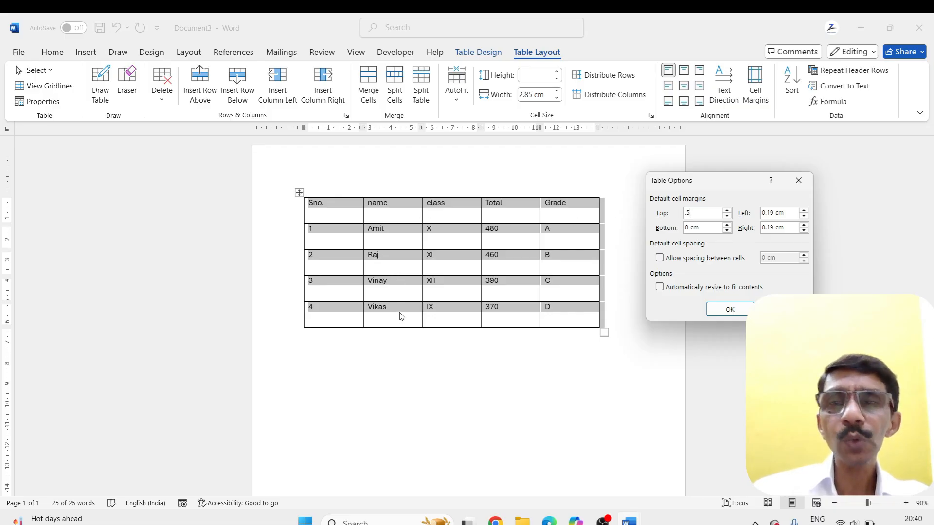
{"action": "left_click", "coordinate": [739, 310]}
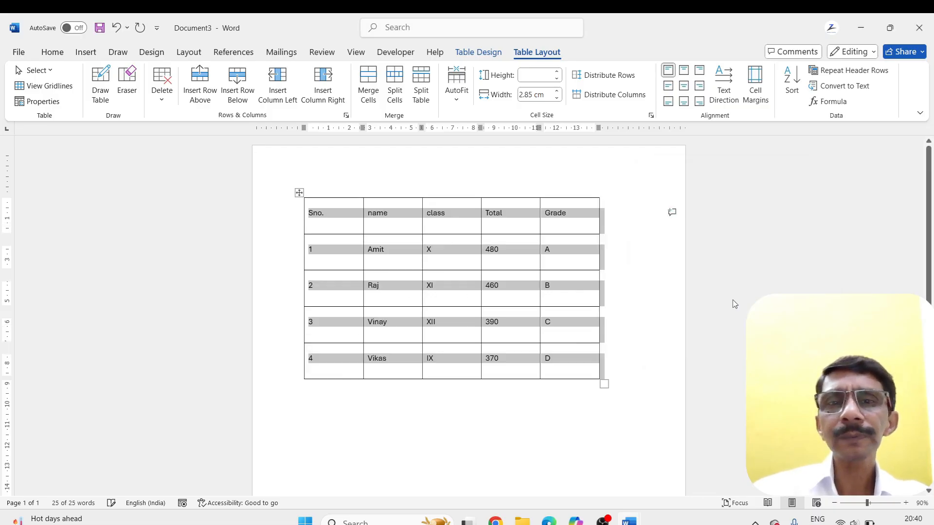
{"action": "left_click", "coordinate": [398, 399]}
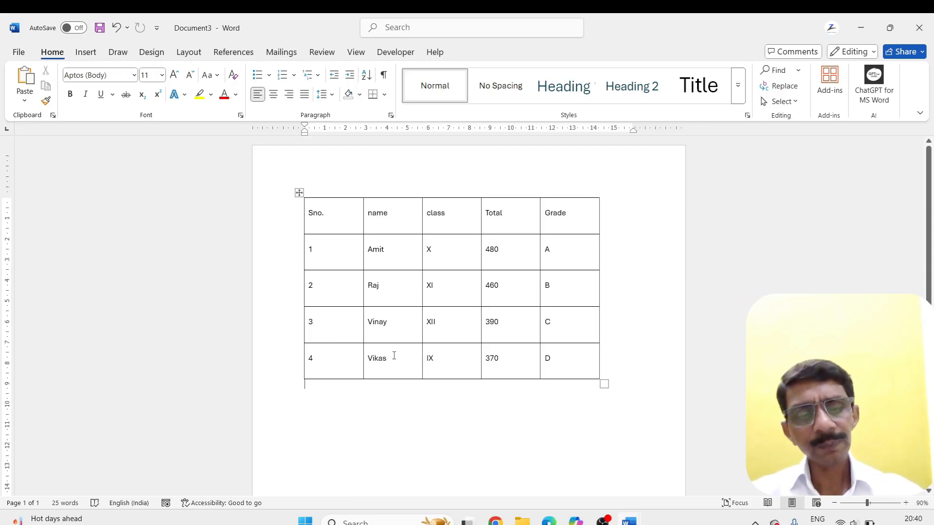
{"action": "key", "text": "ctrl+z"}
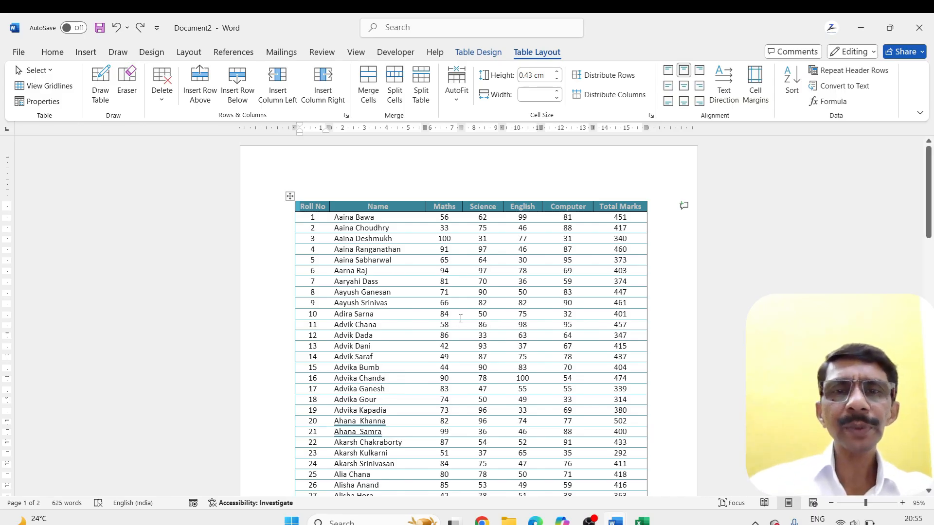
Look through both pages of the marks table in Document2, checking whether each page carries the column headings
{"action": "scroll", "coordinate": [460, 319], "scroll_direction": "down", "scroll_amount": 15}
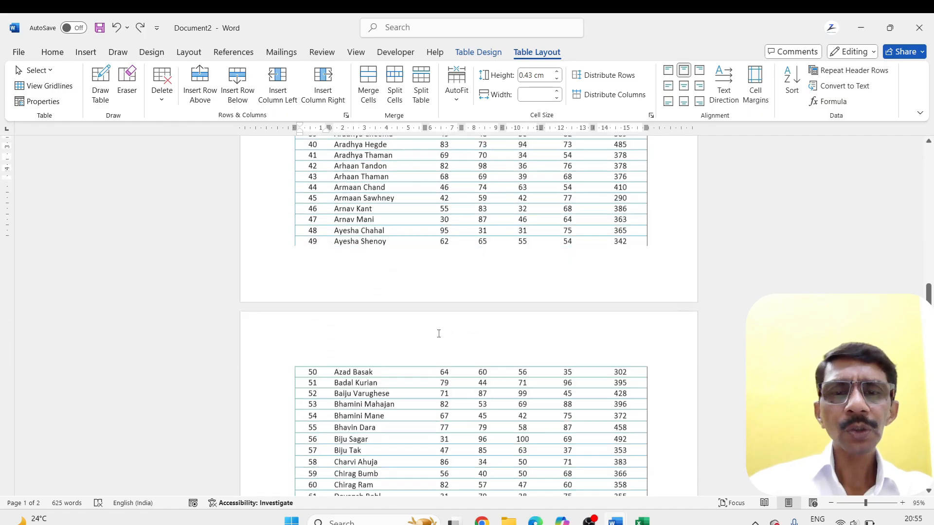
{"action": "scroll", "coordinate": [439, 334], "scroll_direction": "down", "scroll_amount": 3}
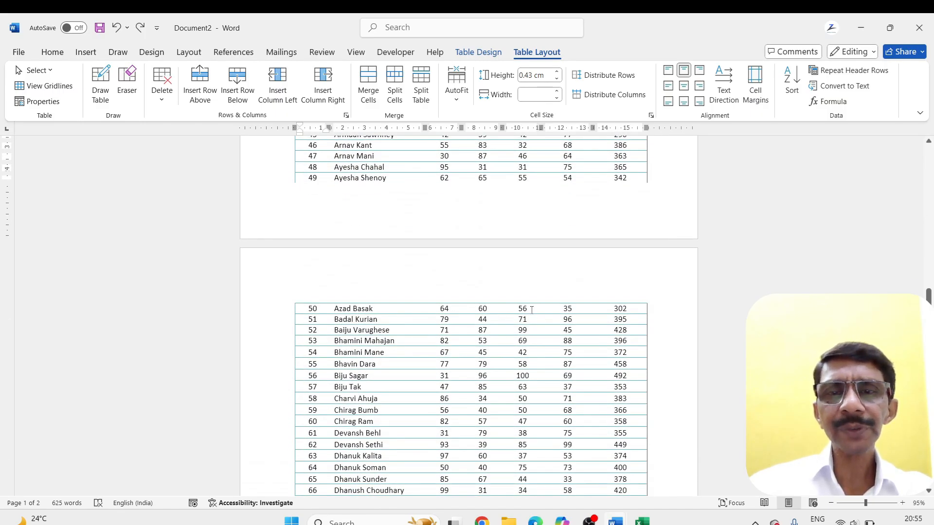
{"action": "scroll", "coordinate": [528, 331], "scroll_direction": "up", "scroll_amount": 20}
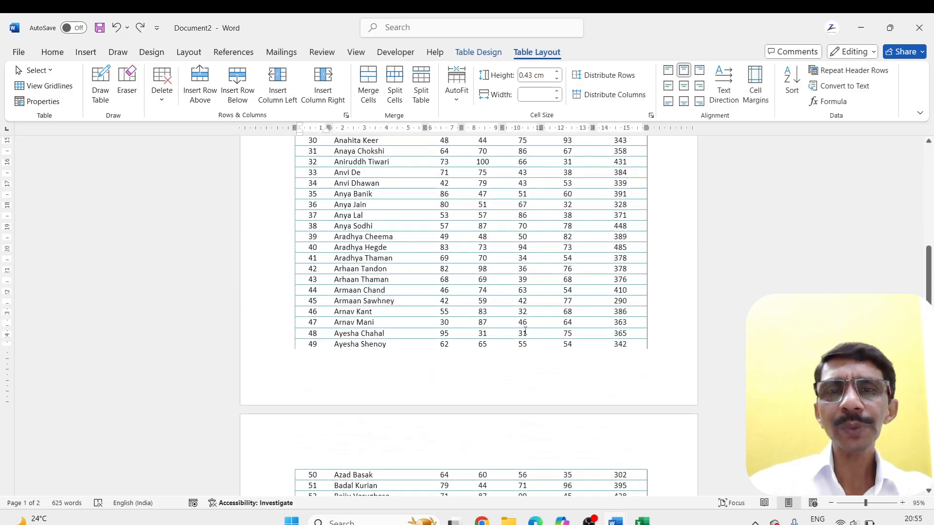
{"action": "scroll", "coordinate": [524, 331], "scroll_direction": "up", "scroll_amount": 1}
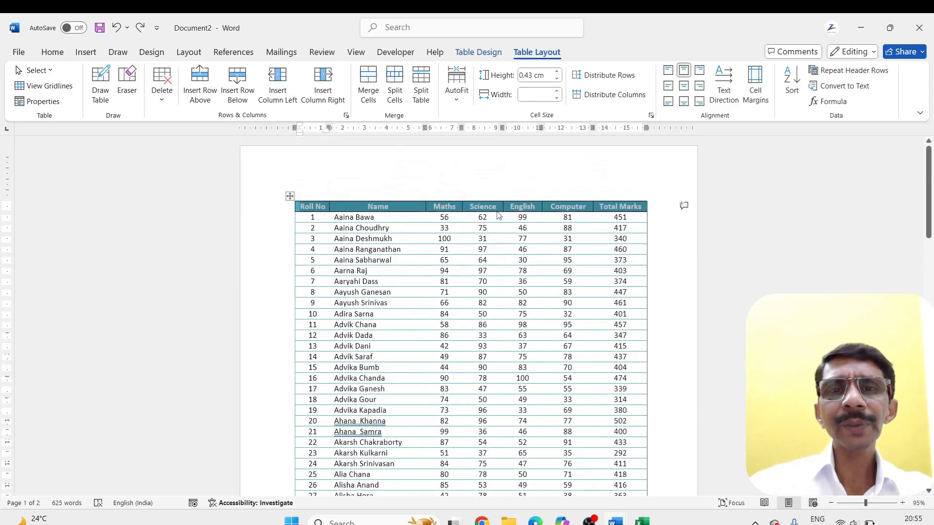
{"action": "scroll", "coordinate": [527, 319], "scroll_direction": "down", "scroll_amount": 7}
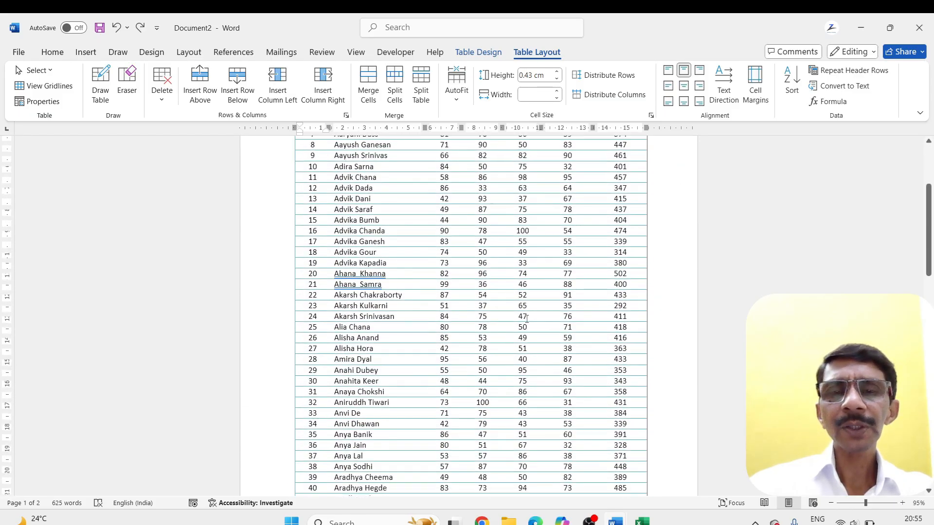
{"action": "scroll", "coordinate": [527, 319], "scroll_direction": "down", "scroll_amount": 10}
{"action": "scroll", "coordinate": [526, 316], "scroll_direction": "up", "scroll_amount": 15}
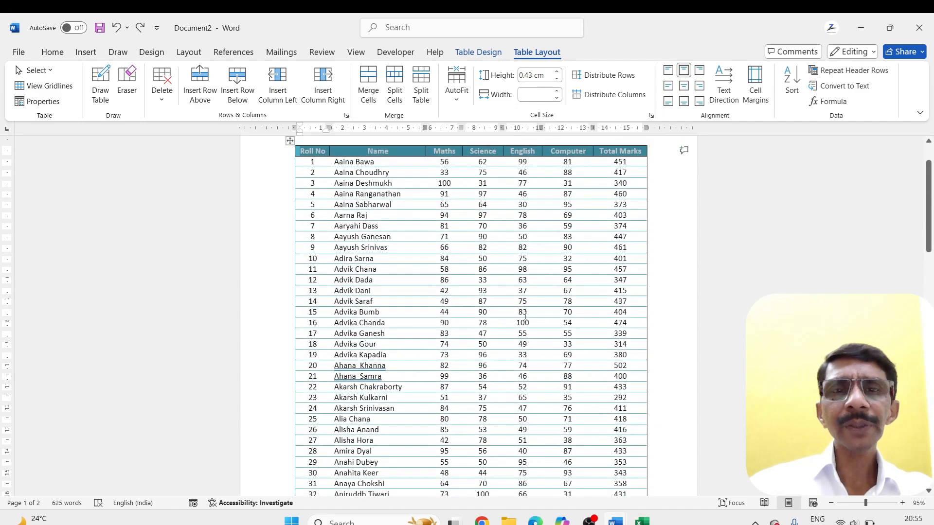
{"action": "scroll", "coordinate": [525, 316], "scroll_direction": "up", "scroll_amount": 3}
{"action": "left_click", "coordinate": [312, 216]}
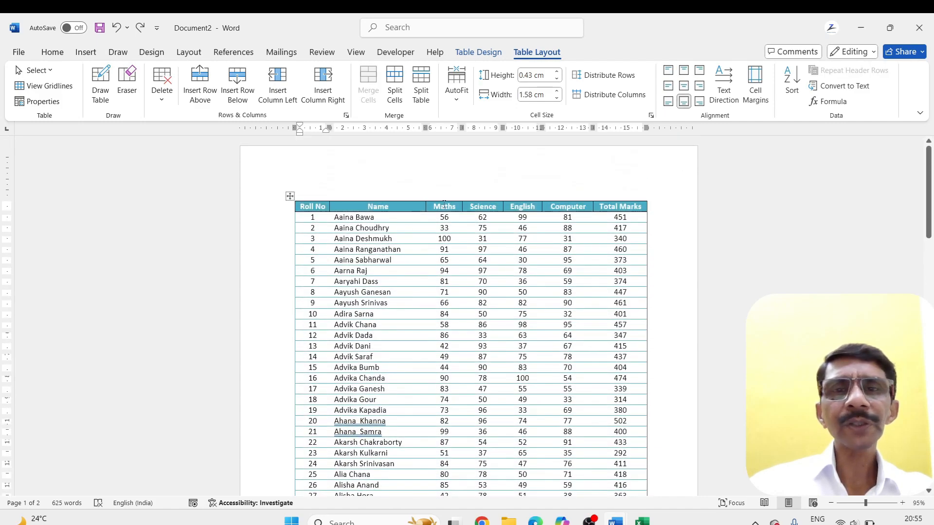
{"action": "scroll", "coordinate": [514, 307], "scroll_direction": "down", "scroll_amount": 20}
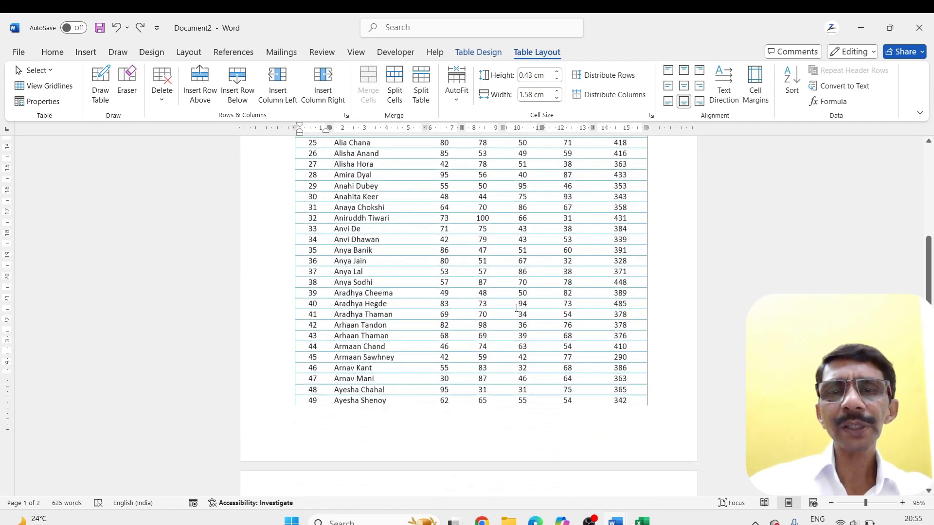
{"action": "scroll", "coordinate": [517, 306], "scroll_direction": "up", "scroll_amount": 20}
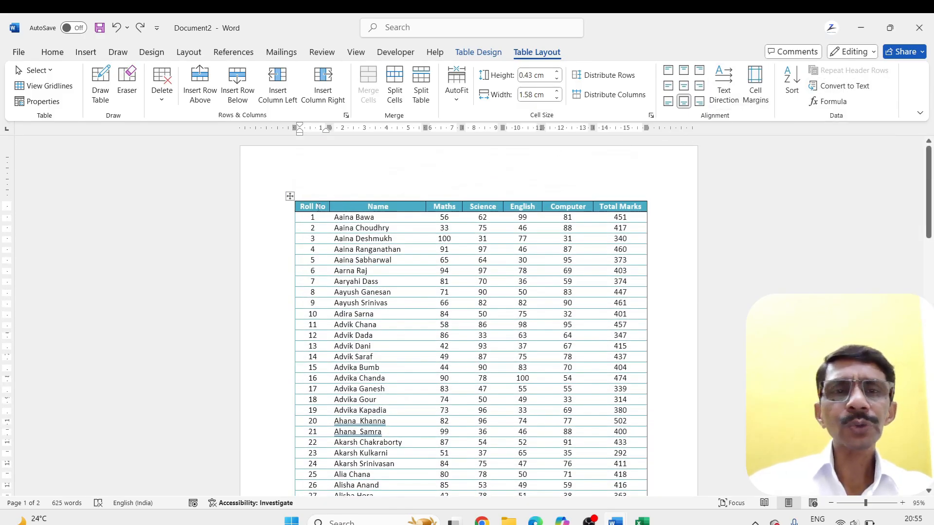
Repeat the marks table's header row, from Roll No to Total Marks, on every page, and check the second page
{"action": "left_click_drag", "start_coordinate": [301, 207], "coordinate": [660, 200]}
{"action": "left_click", "coordinate": [827, 72]}
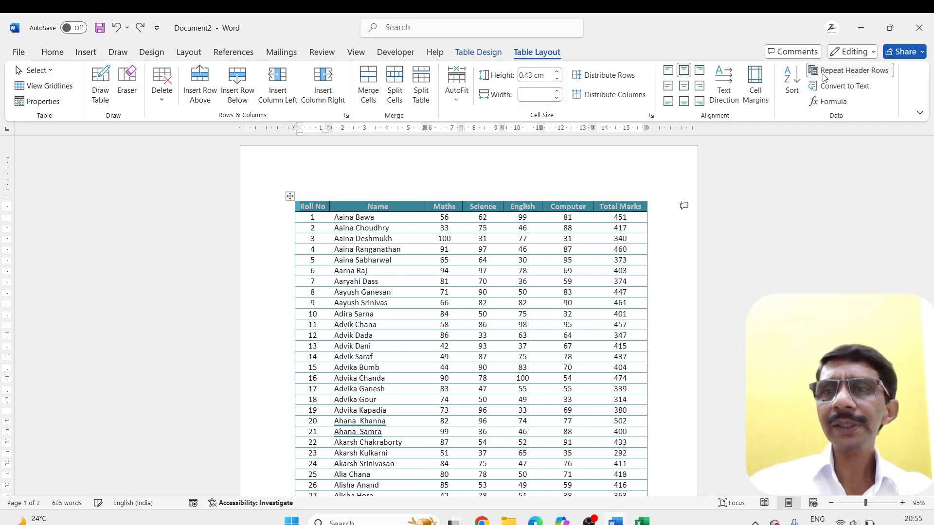
{"action": "left_click", "coordinate": [537, 260]}
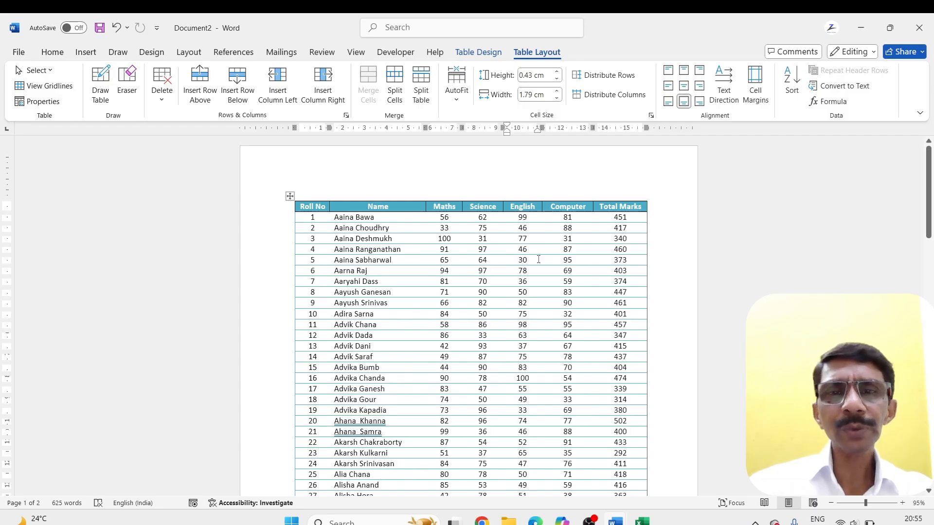
{"action": "scroll", "coordinate": [539, 259], "scroll_direction": "down", "scroll_amount": 10}
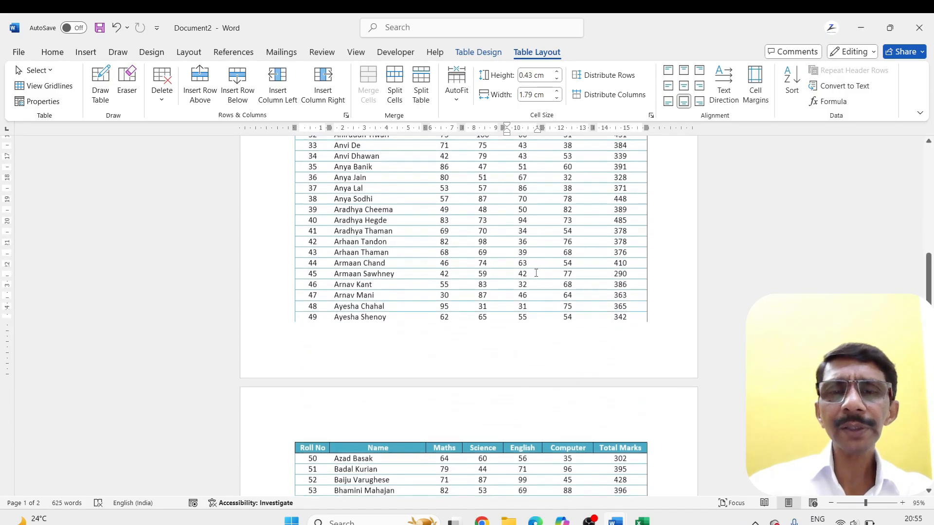
{"action": "scroll", "coordinate": [536, 273], "scroll_direction": "down", "scroll_amount": 6}
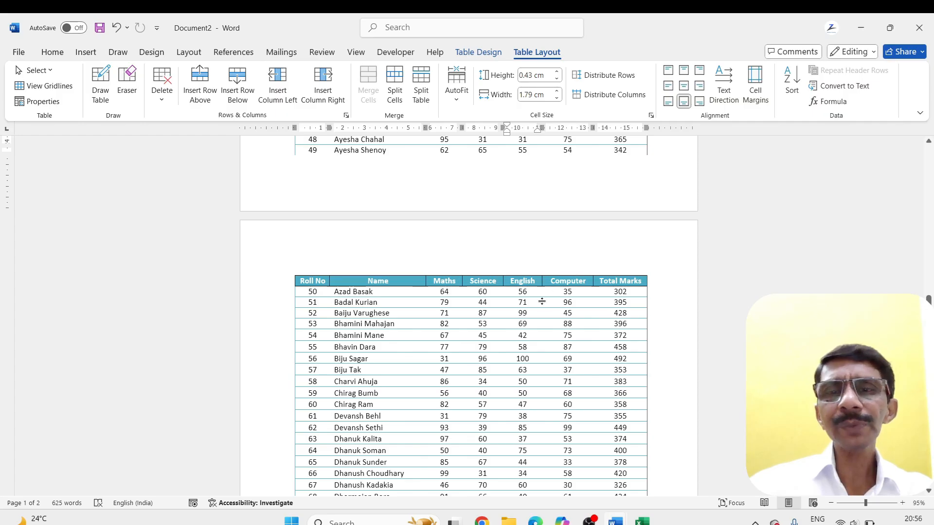
{"action": "scroll", "coordinate": [448, 339], "scroll_direction": "down", "scroll_amount": 6}
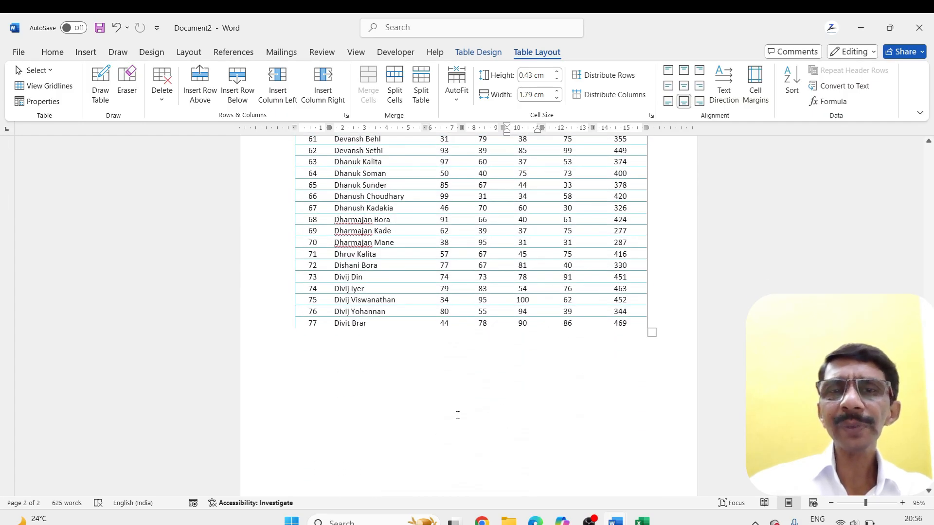
{"action": "scroll", "coordinate": [458, 415], "scroll_direction": "up", "scroll_amount": 15}
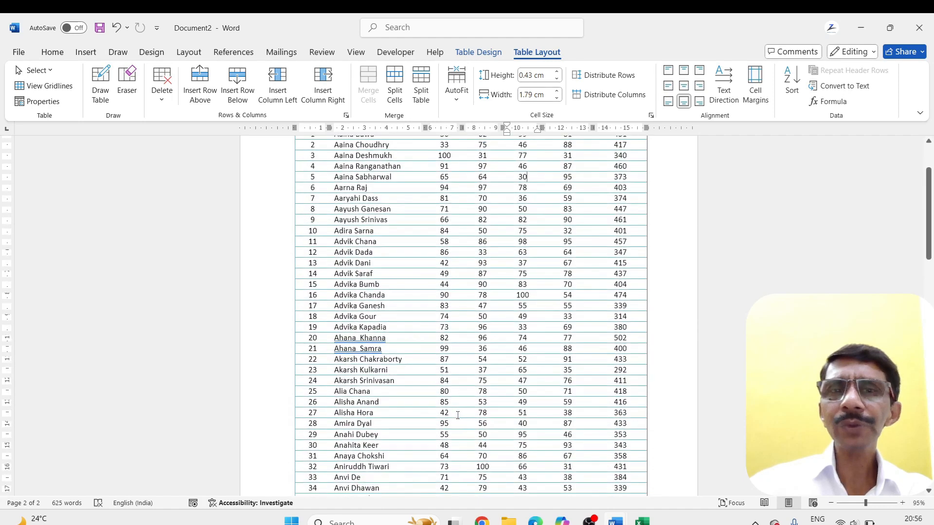
Convert the whole marks table to text separated by tabs, and check the converted text on both pages
{"action": "scroll", "coordinate": [458, 415], "scroll_direction": "up", "scroll_amount": 2}
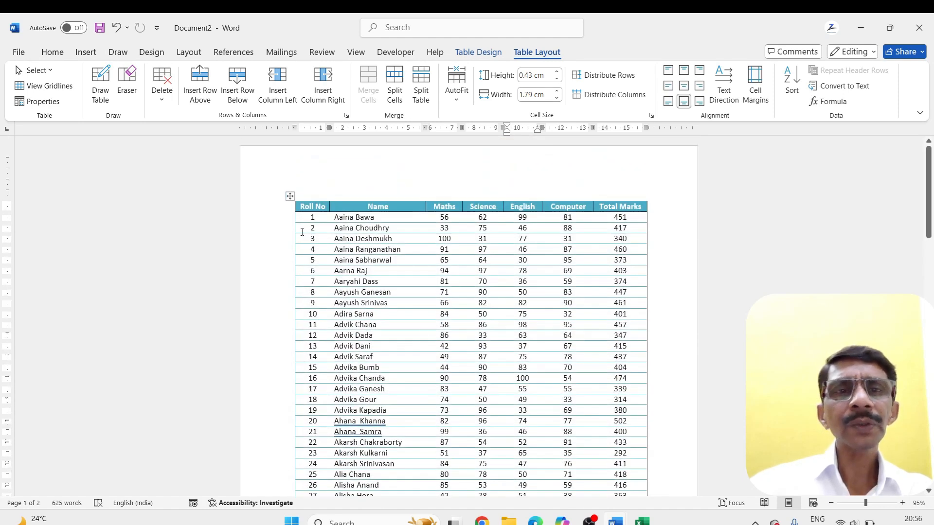
{"action": "left_click", "coordinate": [301, 206]}
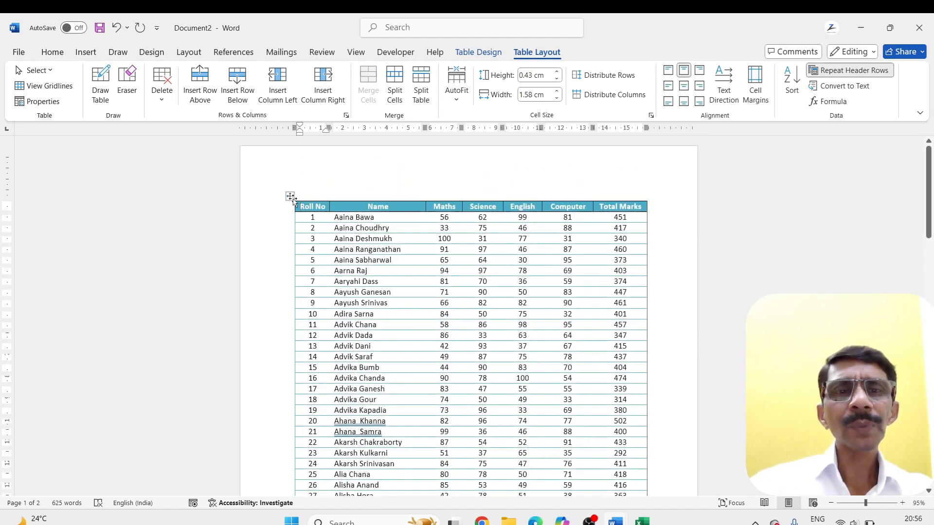
{"action": "left_click", "coordinate": [290, 196]}
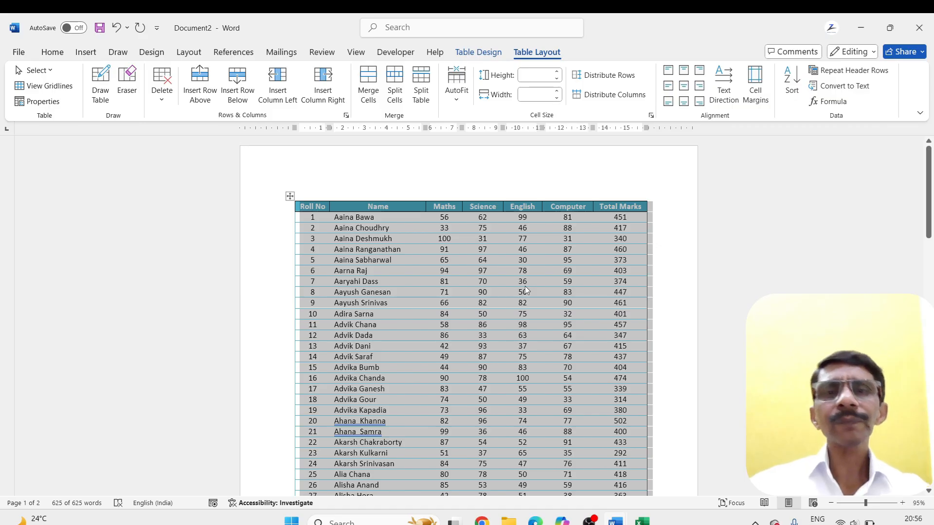
{"action": "left_click", "coordinate": [824, 87]}
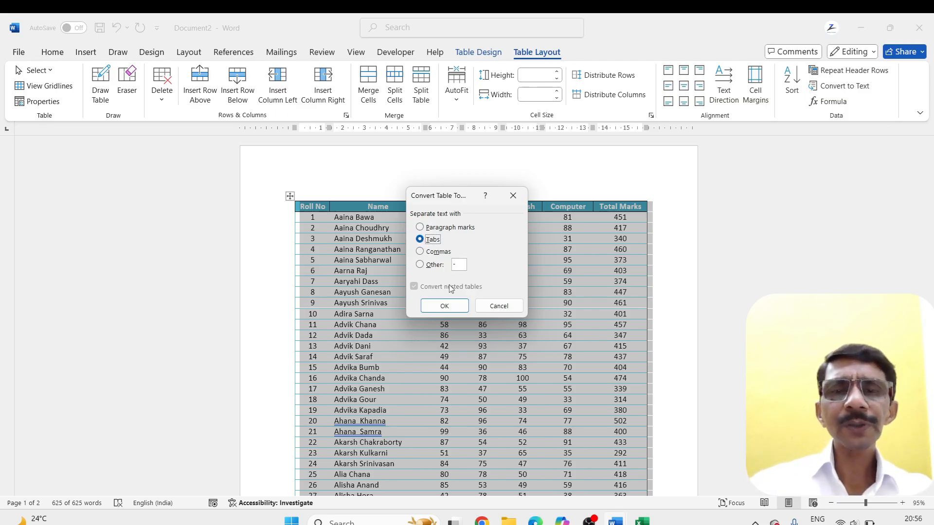
{"action": "left_click", "coordinate": [444, 307]}
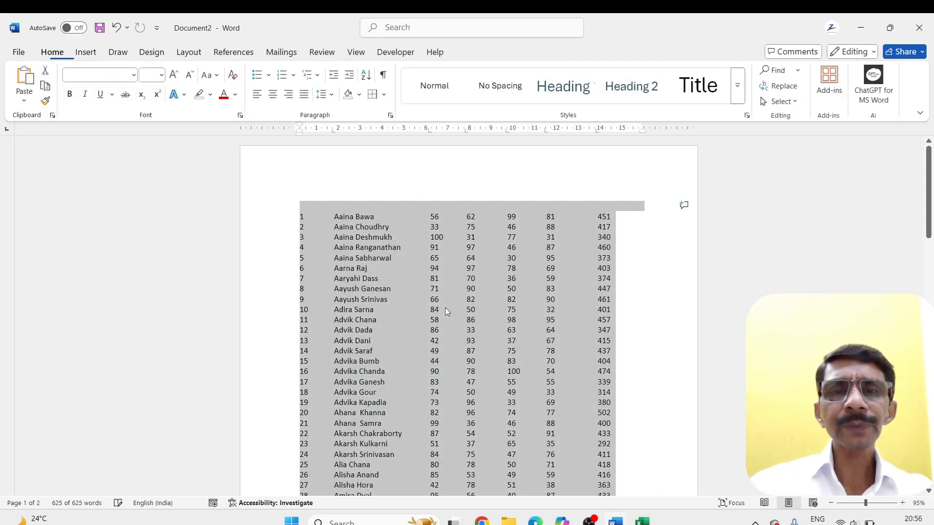
{"action": "left_click", "coordinate": [575, 292]}
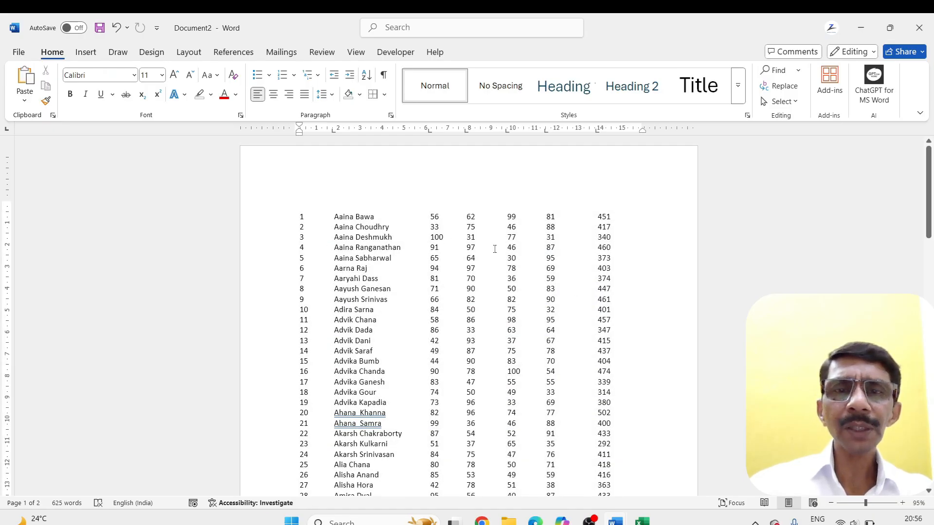
{"action": "scroll", "coordinate": [548, 305], "scroll_direction": "down", "scroll_amount": 7}
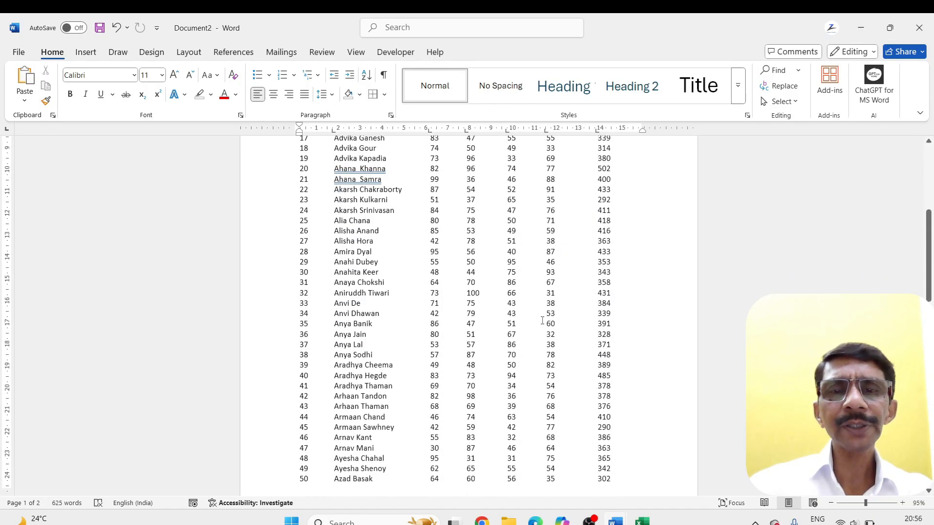
{"action": "scroll", "coordinate": [493, 322], "scroll_direction": "down", "scroll_amount": 8}
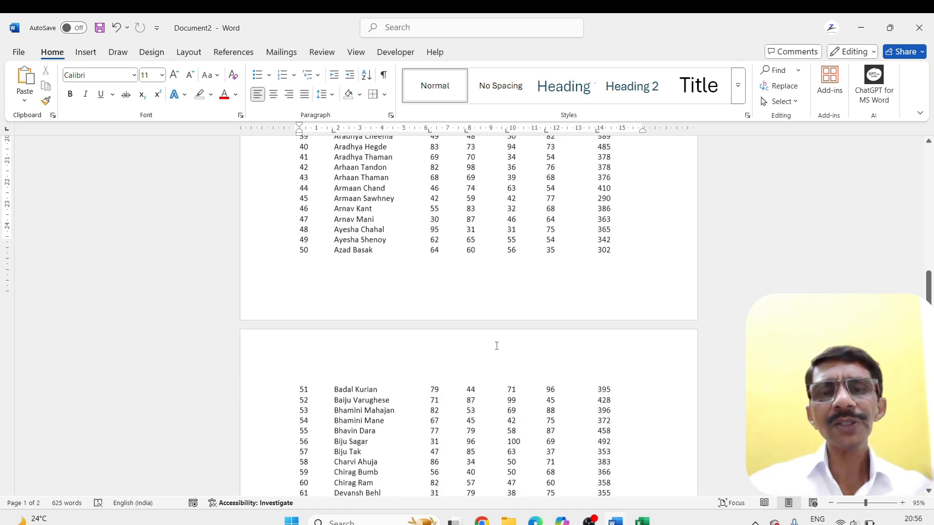
{"action": "scroll", "coordinate": [481, 371], "scroll_direction": "up", "scroll_amount": 10}
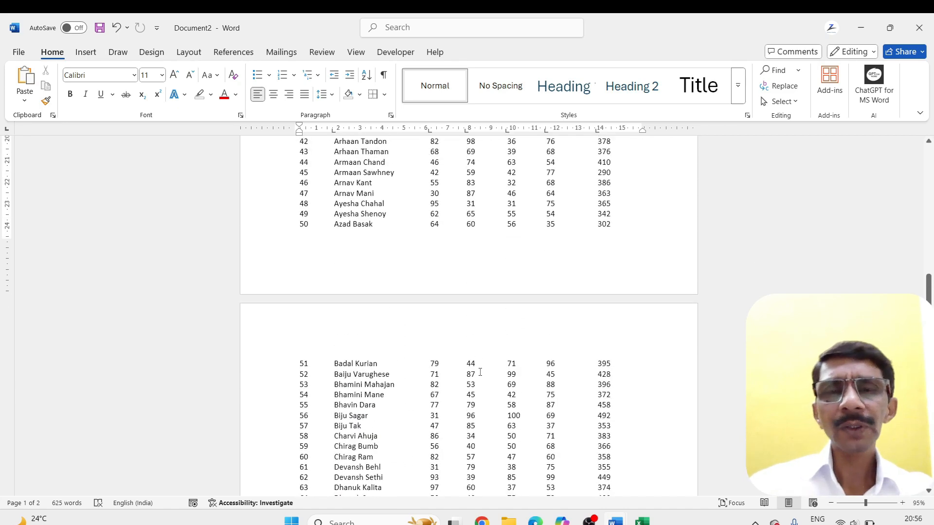
{"action": "scroll", "coordinate": [480, 372], "scroll_direction": "up", "scroll_amount": 3}
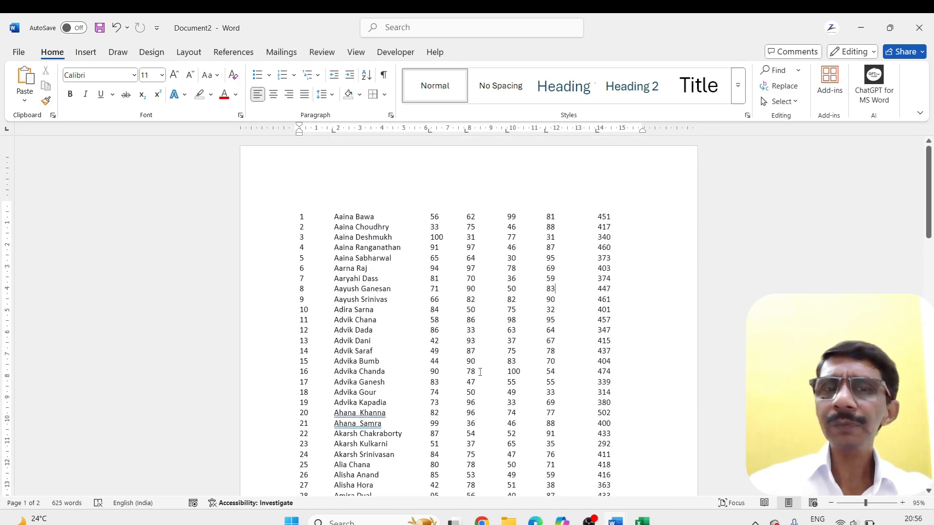
{"action": "left_click", "coordinate": [314, 212]}
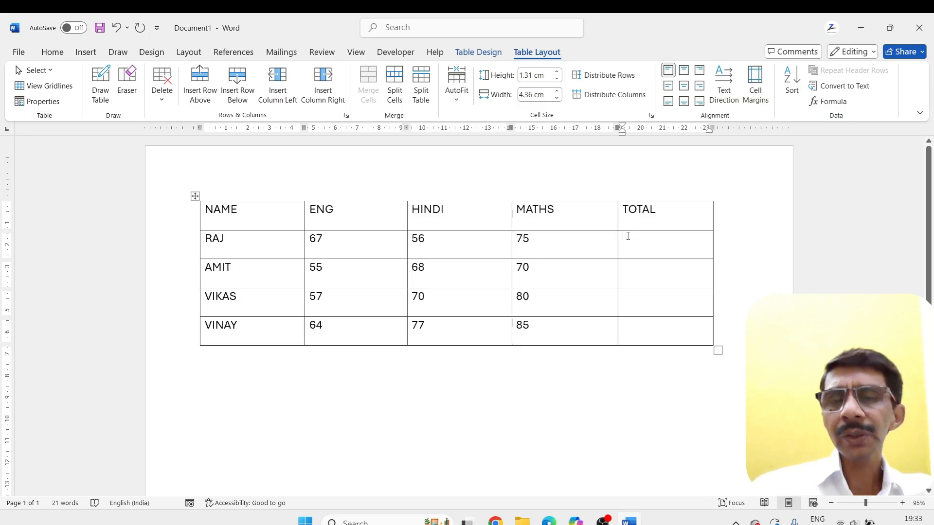
Insert the formula =SUM(LEFT) in the first student's TOTAL cell to add the ENG, HINDI and MATHS marks
{"action": "left_click", "coordinate": [832, 101]}
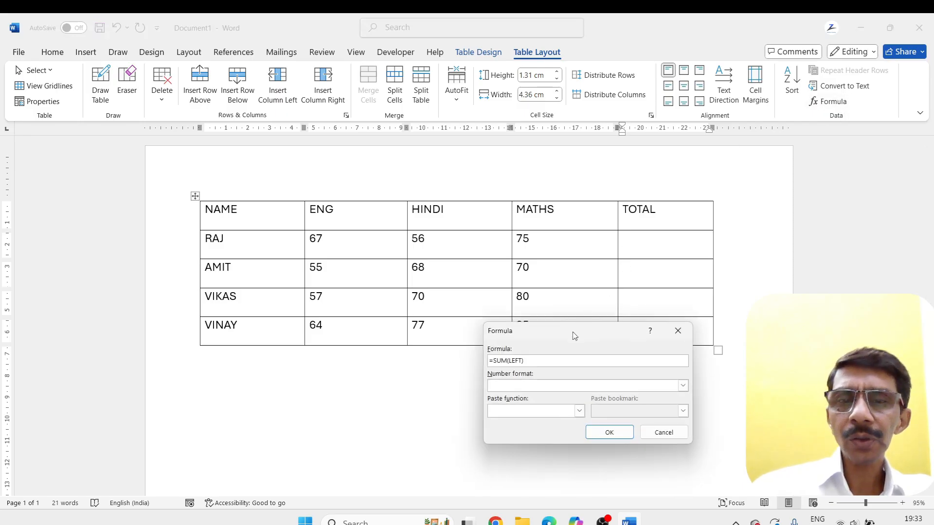
{"action": "left_click_drag", "start_coordinate": [573, 332], "coordinate": [582, 340]}
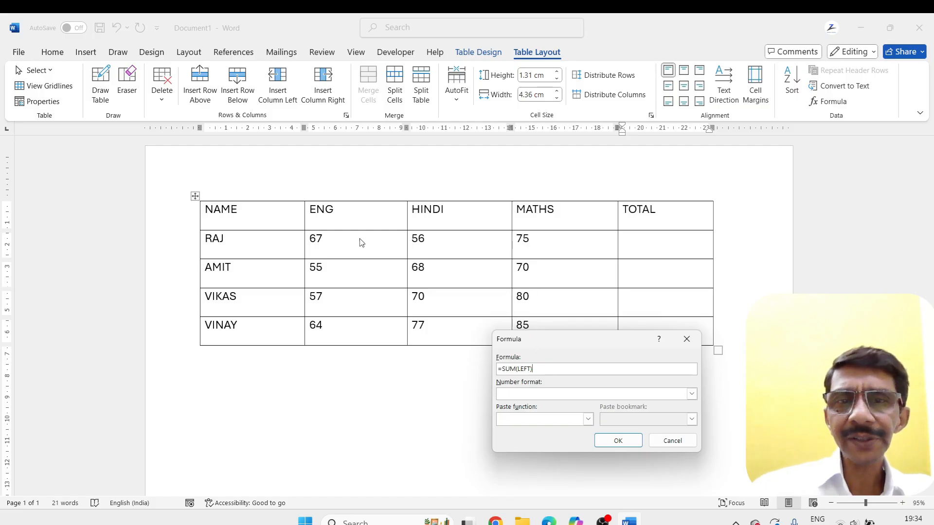
{"action": "left_click", "coordinate": [616, 445]}
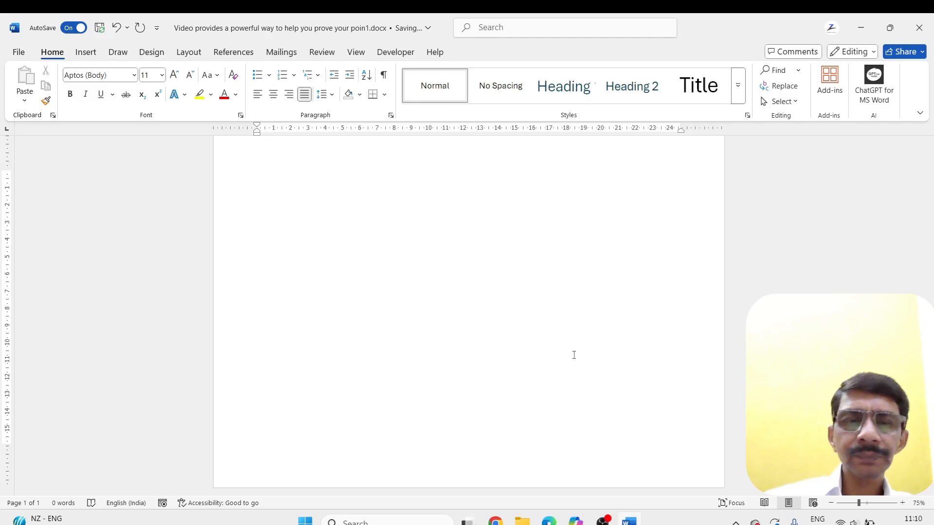
Insert the landscape picture of the house by the water from this device's Downloads folder, and select it
{"action": "left_click", "coordinate": [93, 53]}
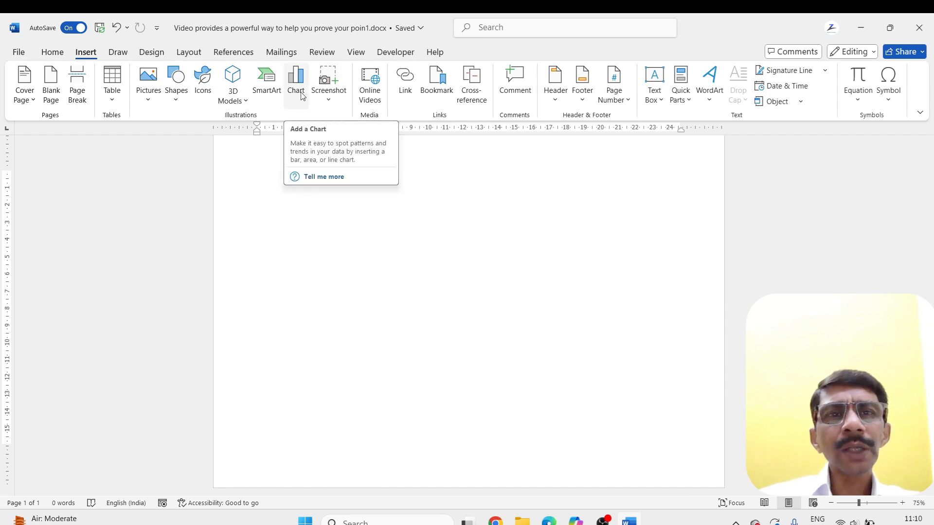
{"action": "left_click", "coordinate": [150, 100]}
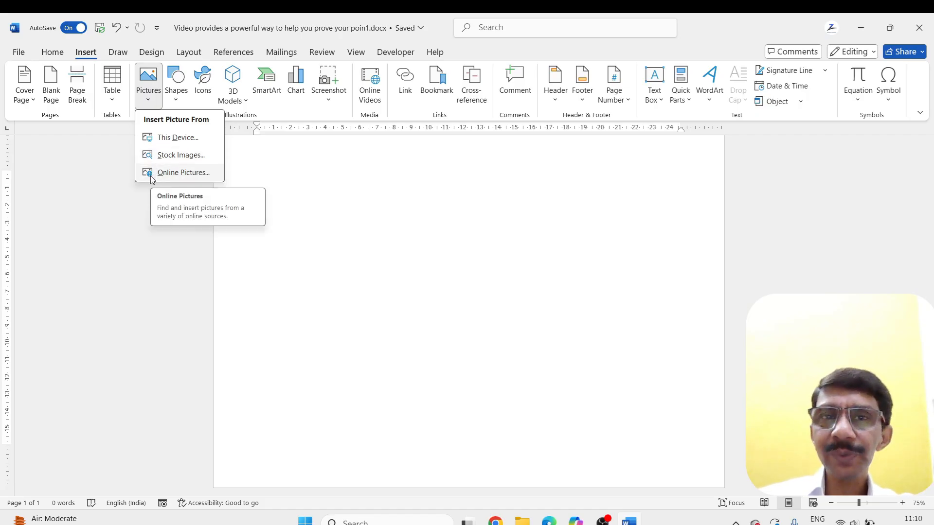
{"action": "left_click", "coordinate": [152, 137]}
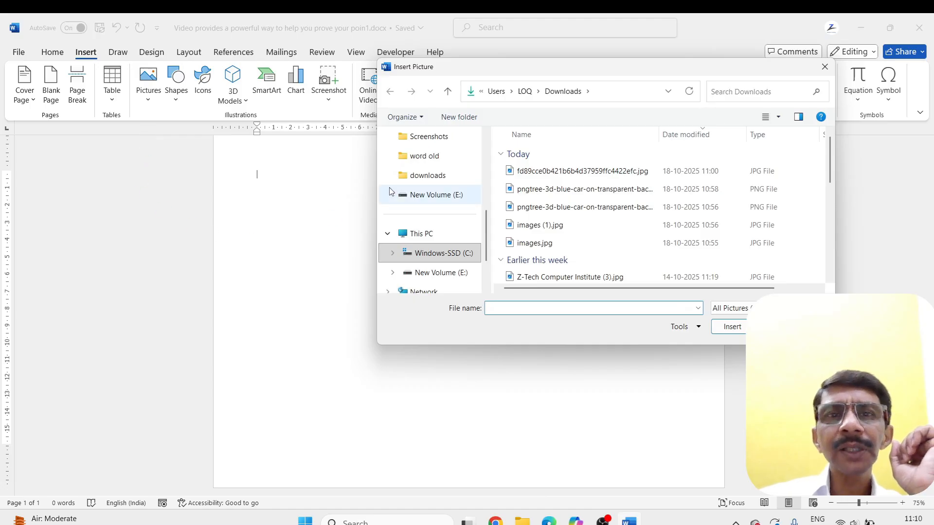
{"action": "scroll", "coordinate": [411, 167], "scroll_direction": "up", "scroll_amount": 4}
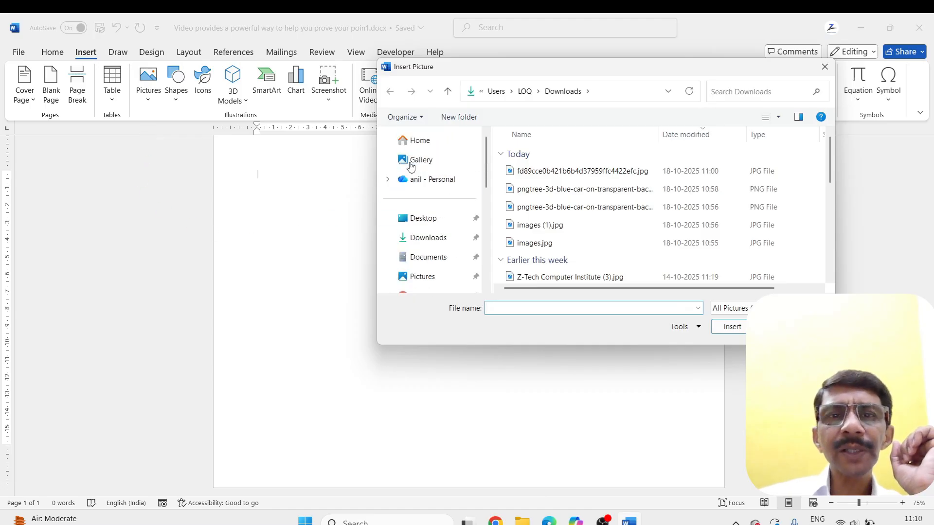
{"action": "left_click", "coordinate": [406, 237]}
{"action": "double_click", "coordinate": [543, 201]}
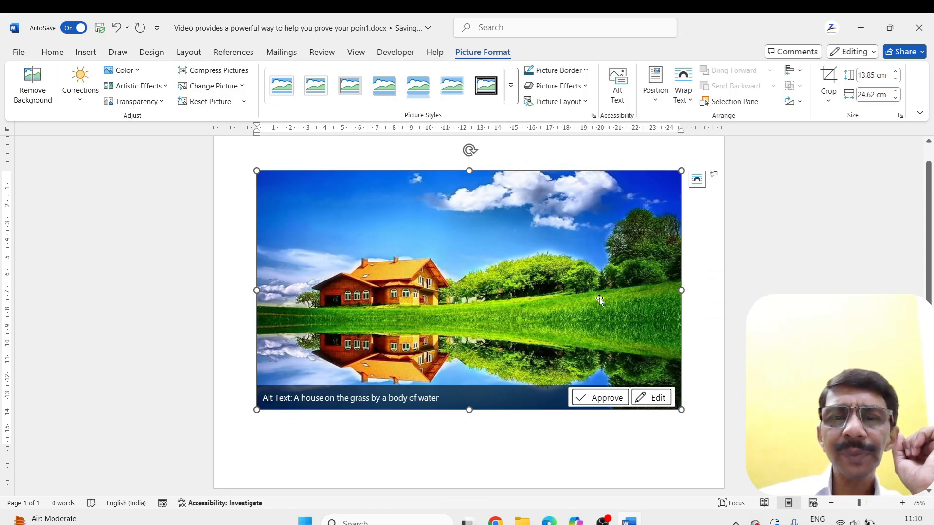
{"action": "left_click", "coordinate": [496, 421]}
{"action": "left_click", "coordinate": [496, 343]}
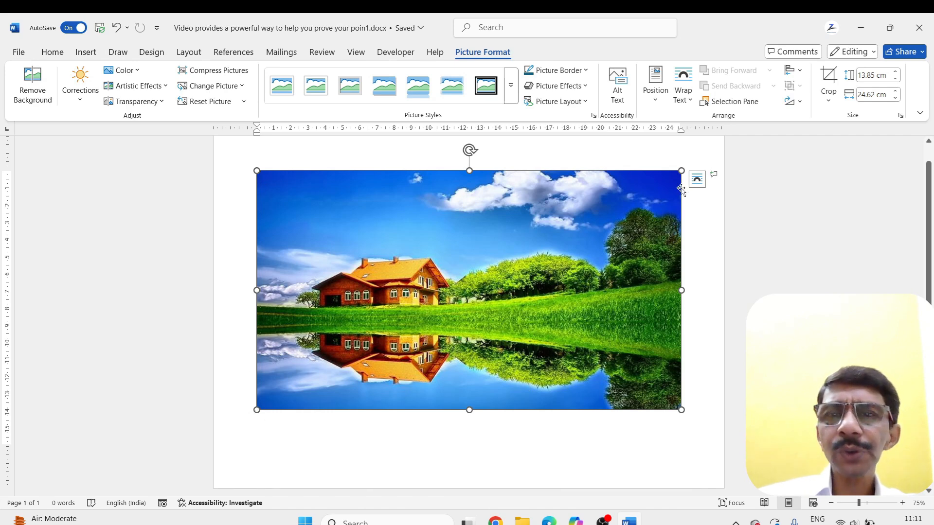
Resize the landscape picture freehand to about 14.45 cm high and 22.86 cm wide
{"action": "mouse_move", "coordinate": [675, 179]}
{"action": "left_mouse_down"}
{"action": "mouse_move", "coordinate": [555, 195]}
{"action": "mouse_move", "coordinate": [673, 198]}
{"action": "left_mouse_up"}
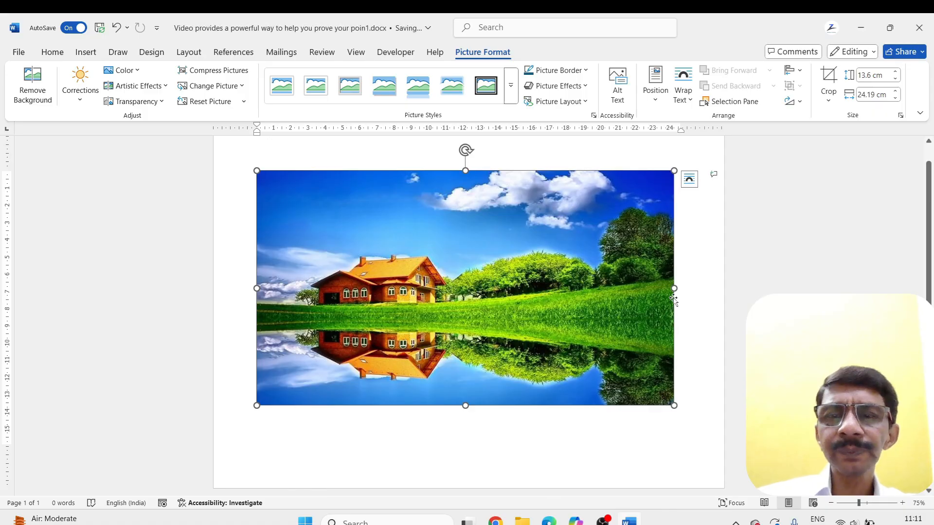
{"action": "left_click_drag", "start_coordinate": [673, 289], "coordinate": [652, 289]}
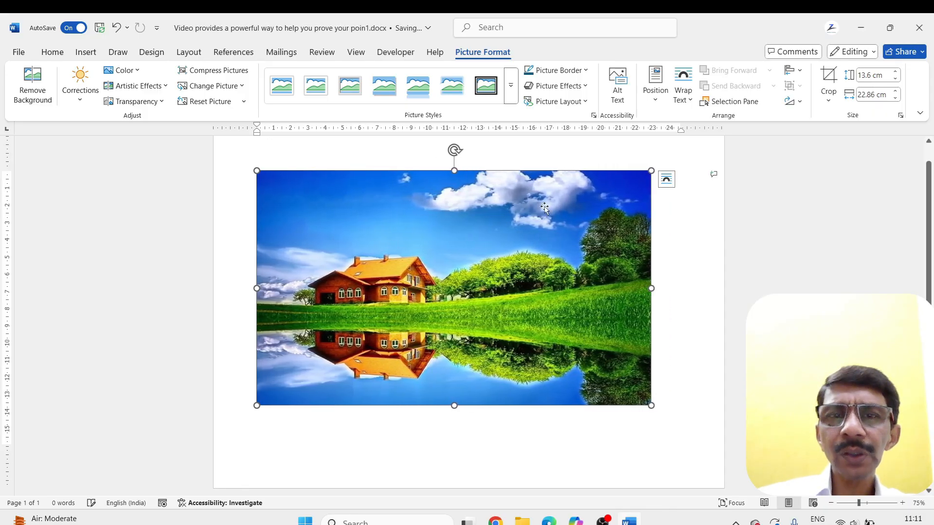
{"action": "left_click_drag", "start_coordinate": [452, 408], "coordinate": [467, 421]}
{"action": "mouse_move", "coordinate": [455, 150]}
{"action": "left_mouse_down"}
{"action": "mouse_move", "coordinate": [481, 176]}
{"action": "mouse_move", "coordinate": [457, 161]}
{"action": "left_mouse_up"}
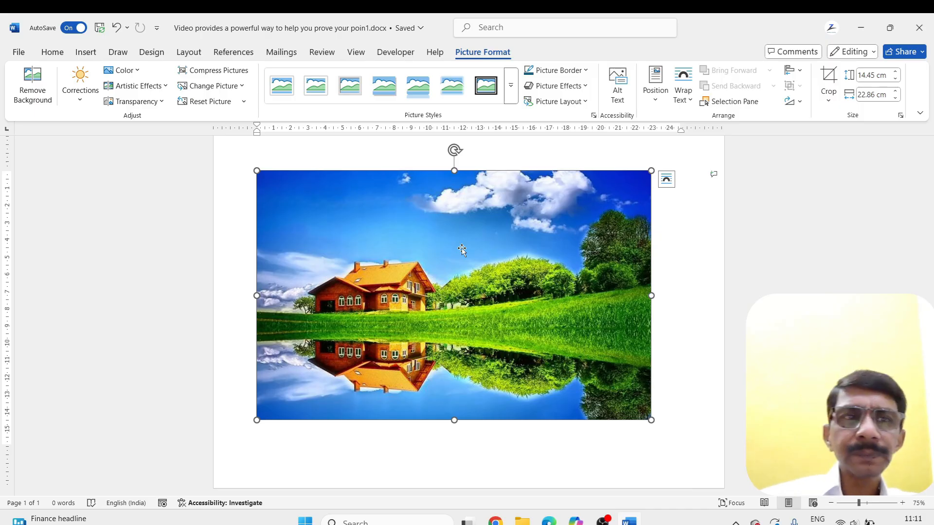
Remove the landscape picture's background, and undo the removal
{"action": "left_click", "coordinate": [29, 89]}
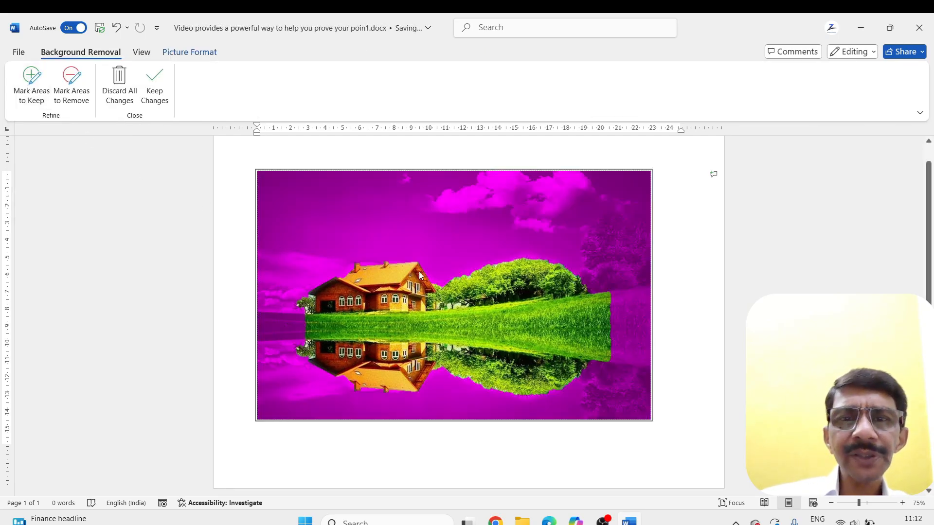
{"action": "left_click", "coordinate": [683, 292]}
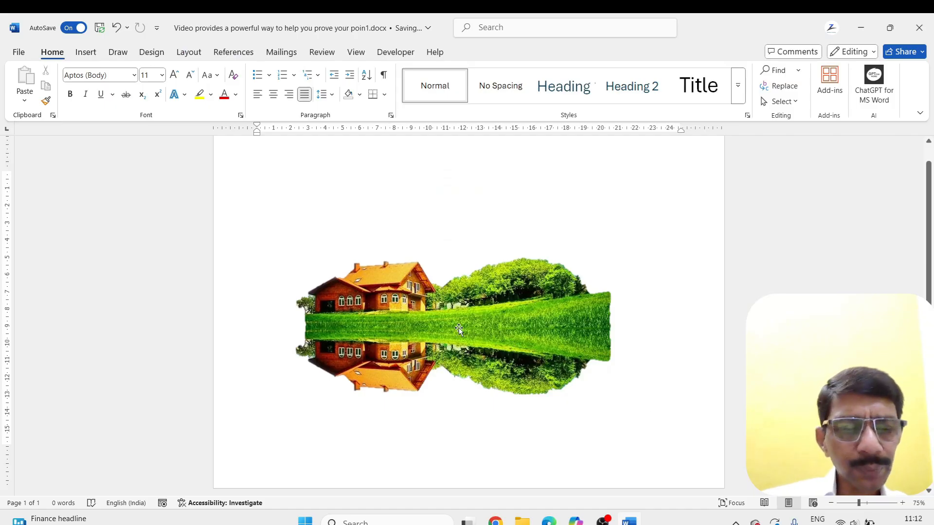
{"action": "key", "text": "ctrl+z"}
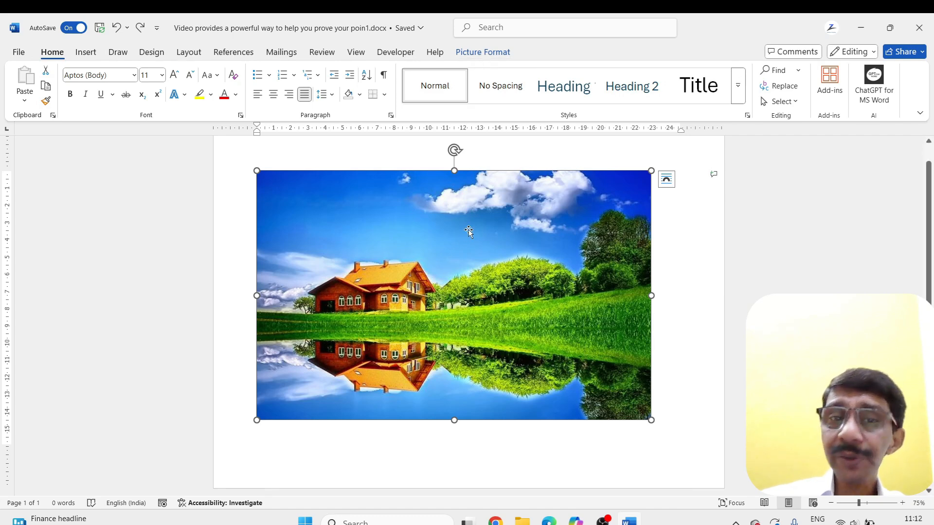
Examine the correction, color, artistic effect and transparency presets available for the landscape picture
{"action": "left_click", "coordinate": [477, 57]}
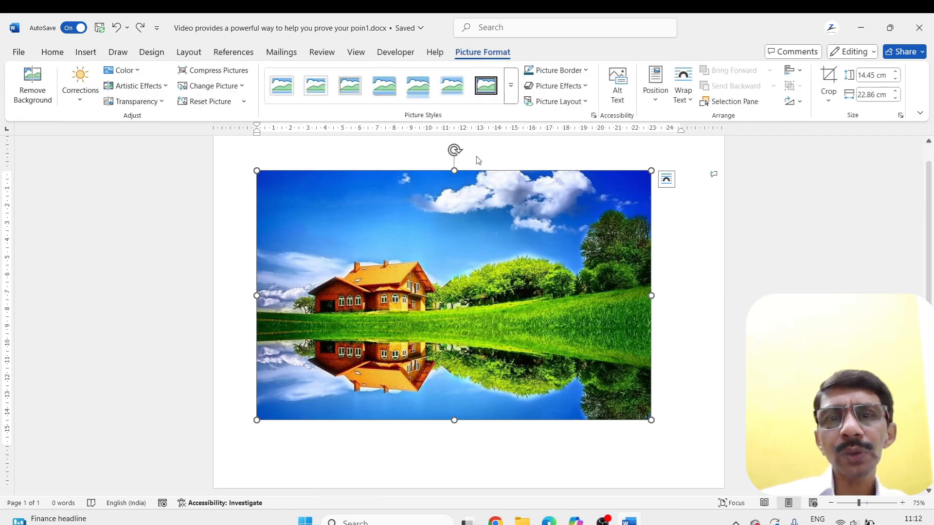
{"action": "left_click", "coordinate": [382, 443]}
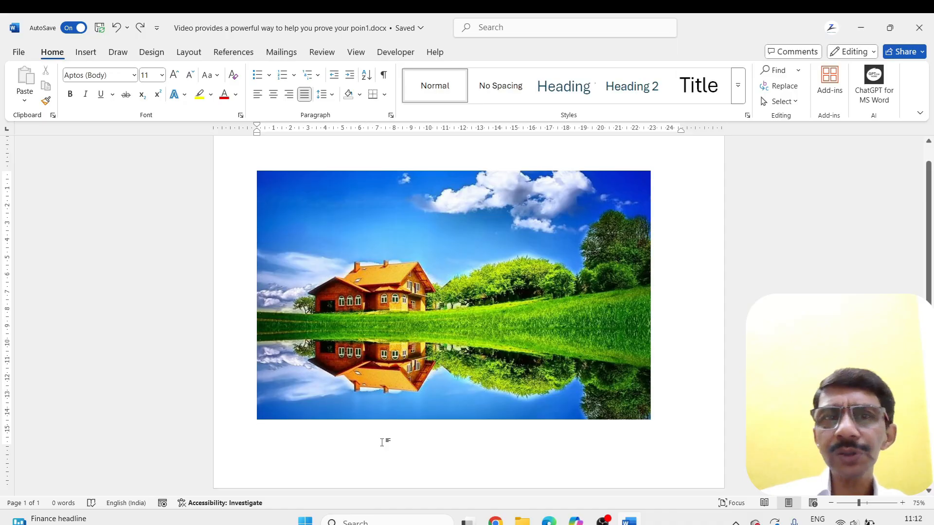
{"action": "left_click", "coordinate": [437, 237]}
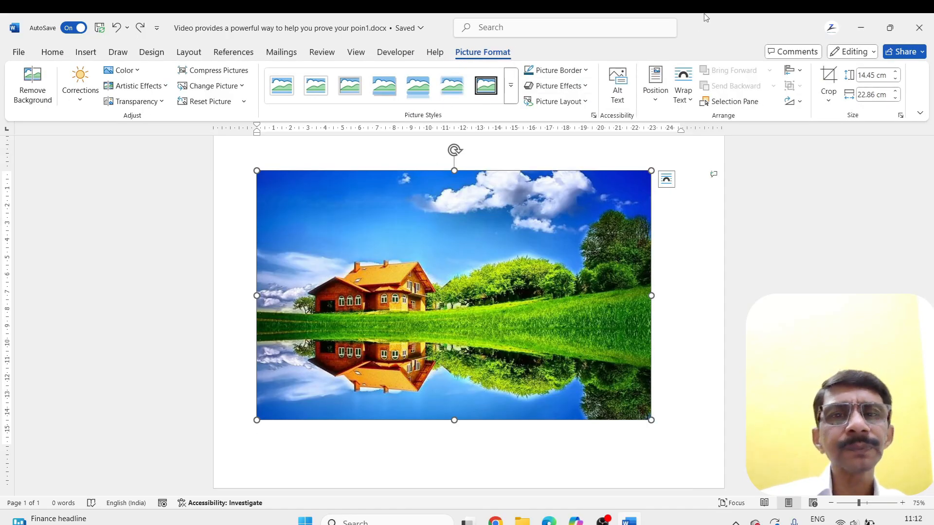
{"action": "left_click", "coordinate": [80, 100]}
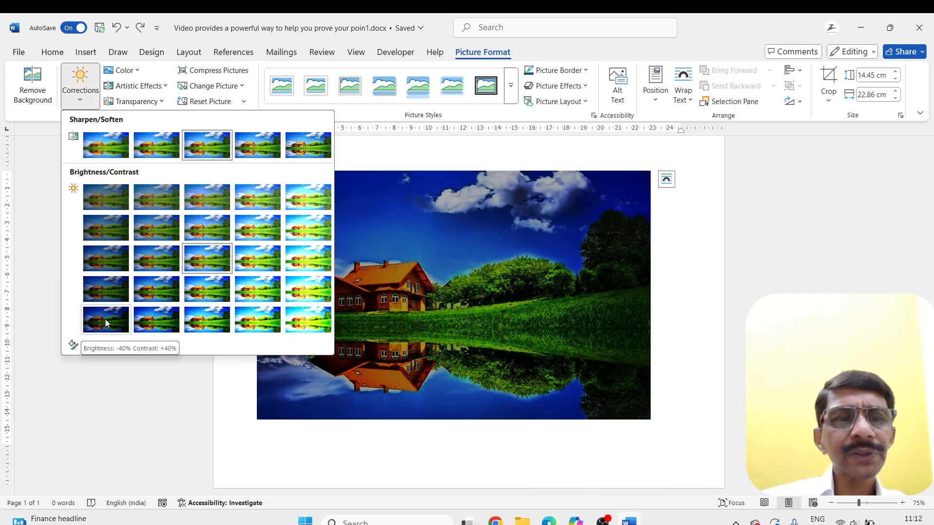
{"action": "left_click", "coordinate": [140, 72]}
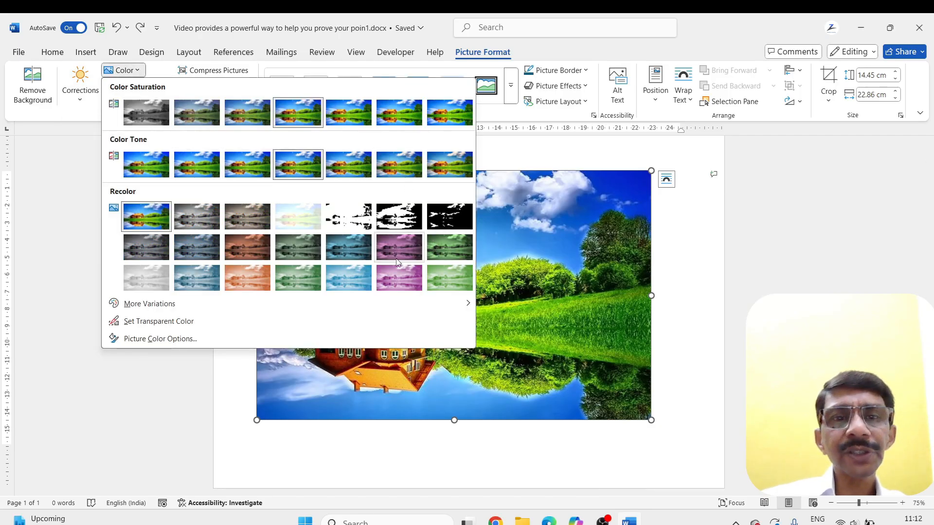
{"action": "left_click", "coordinate": [136, 86]}
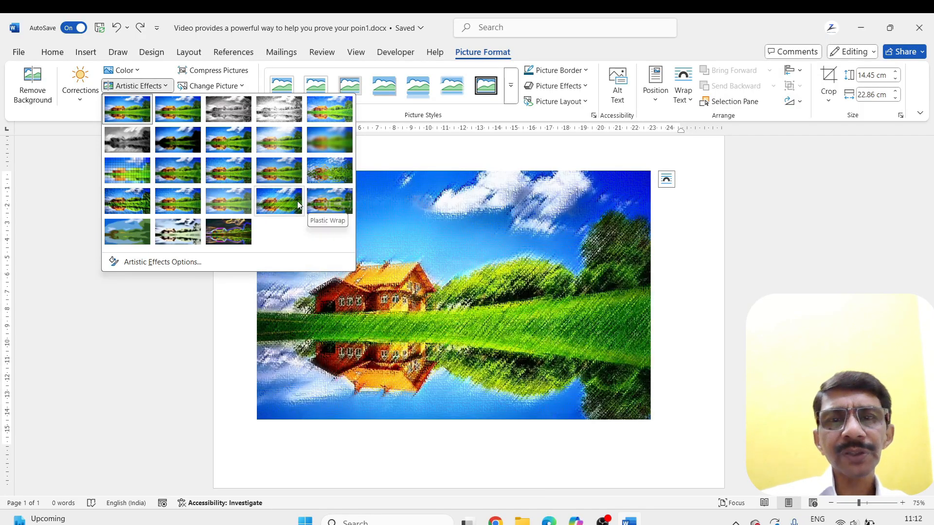
{"action": "left_click", "coordinate": [136, 101]}
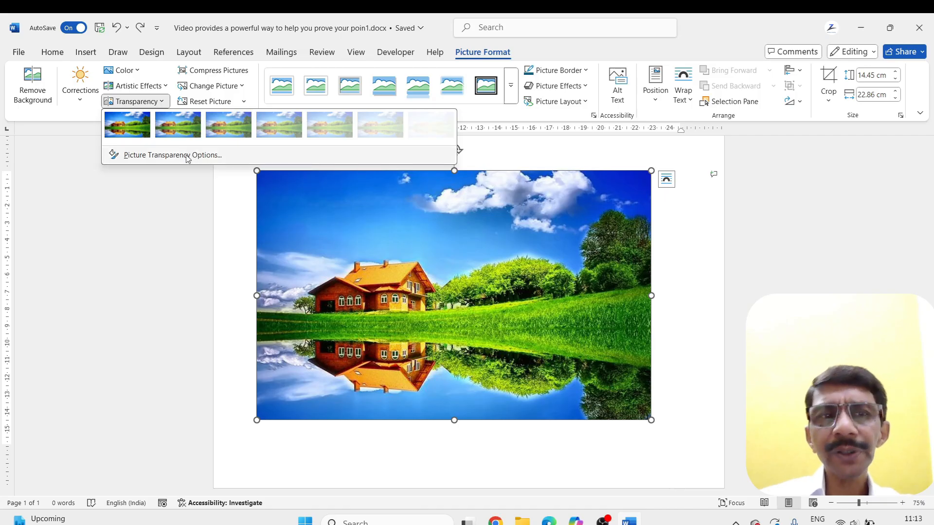
Replace the landscape picture with images (1).jpg from this device's Downloads folder, and undo the replacement
{"action": "left_click", "coordinate": [222, 76]}
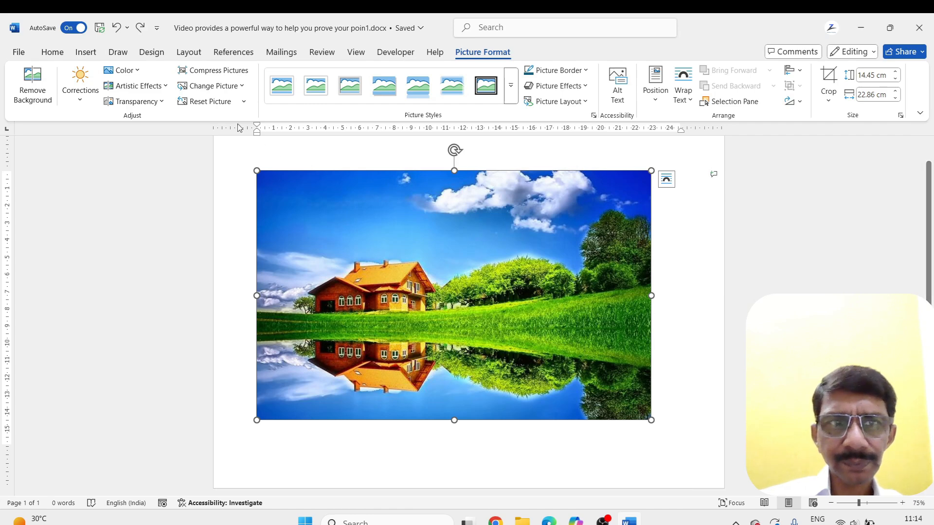
{"action": "left_click", "coordinate": [239, 86]}
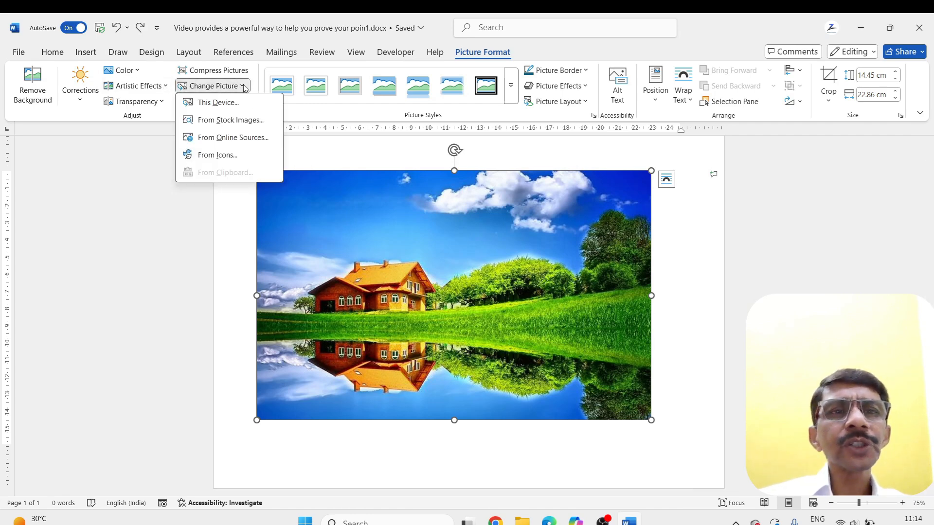
{"action": "left_click", "coordinate": [218, 102]}
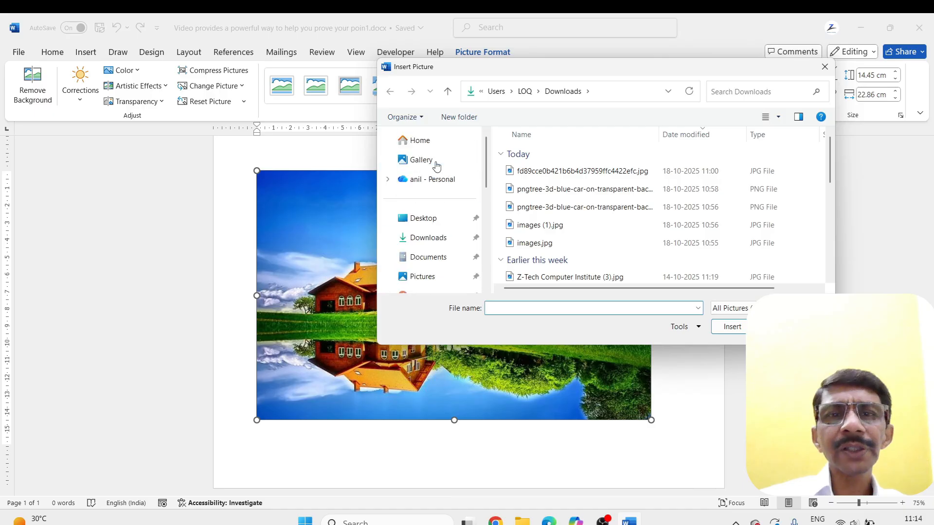
{"action": "left_click", "coordinate": [428, 238]}
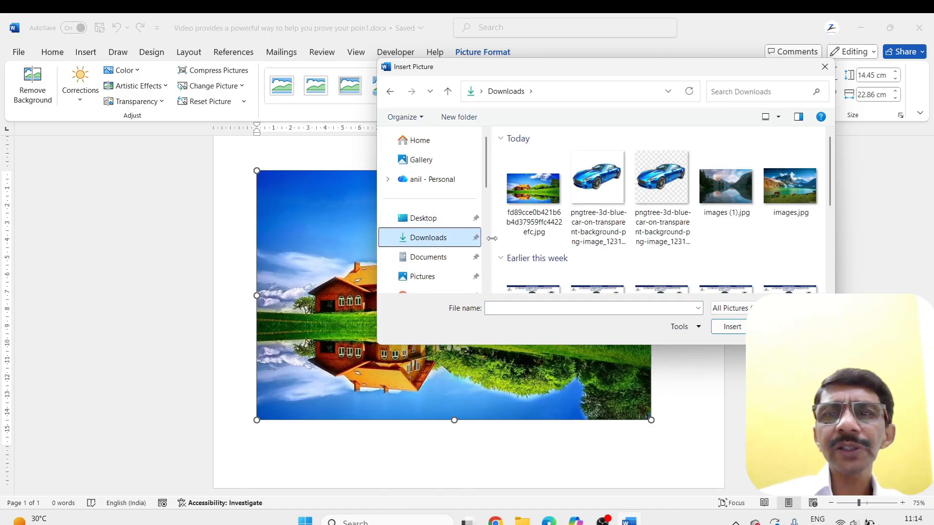
{"action": "left_click", "coordinate": [734, 196]}
{"action": "double_click", "coordinate": [736, 196]}
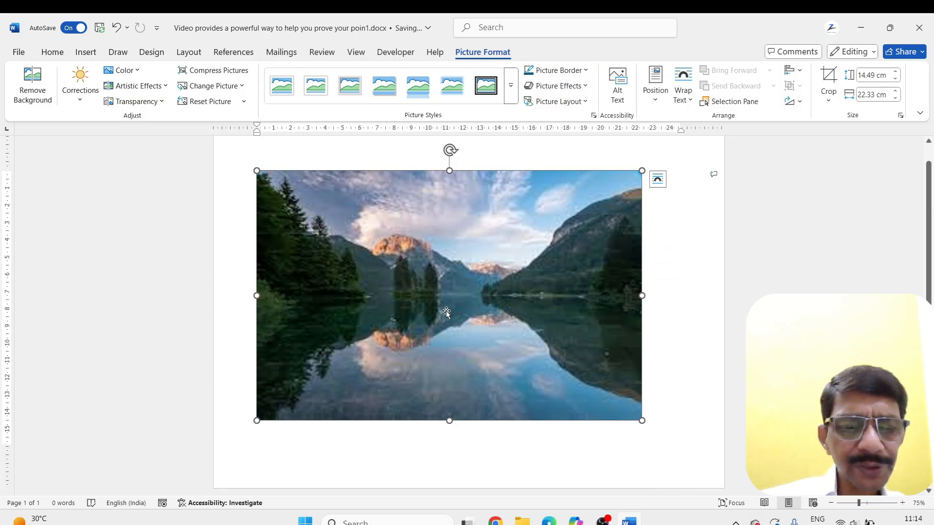
{"action": "key", "text": "ctrl+z"}
Apply a brightness/contrast correction preset to the landscape picture, and reset the picture
{"action": "left_click", "coordinate": [244, 101]}
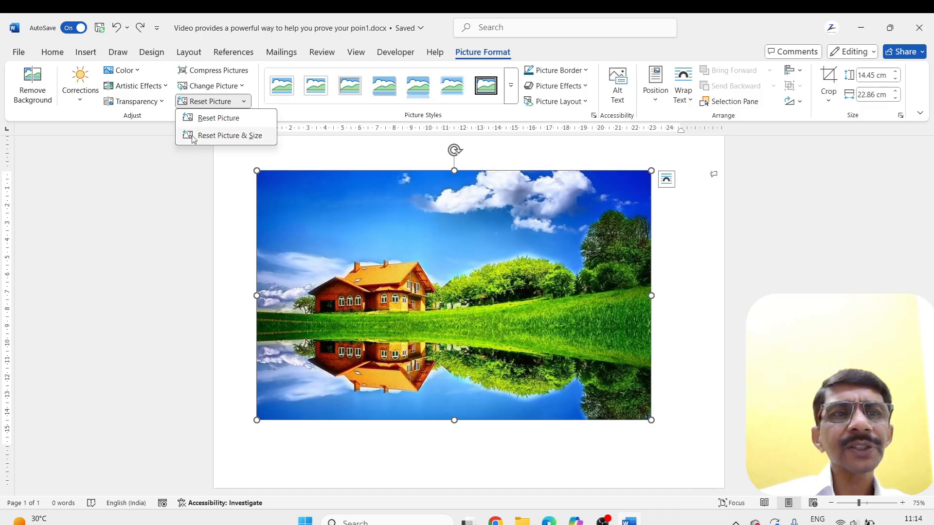
{"action": "left_click", "coordinate": [86, 105]}
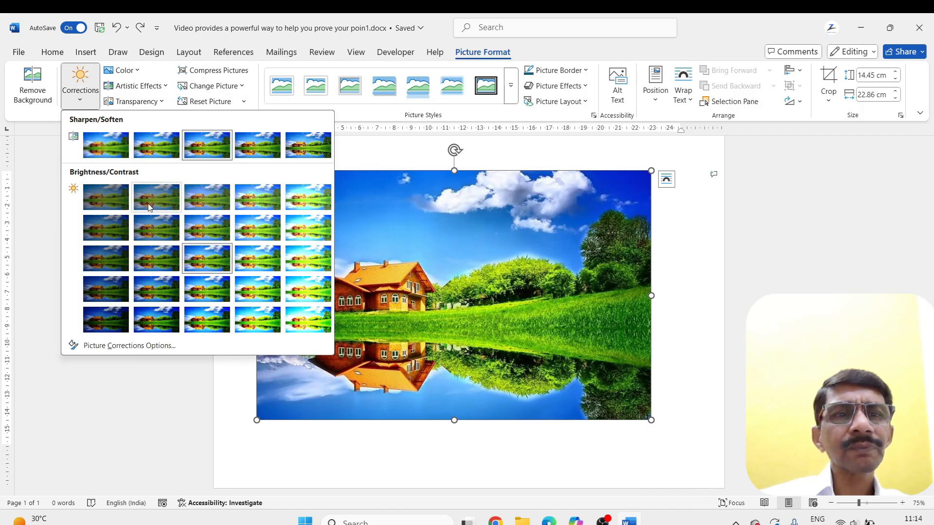
{"action": "left_click", "coordinate": [225, 253]}
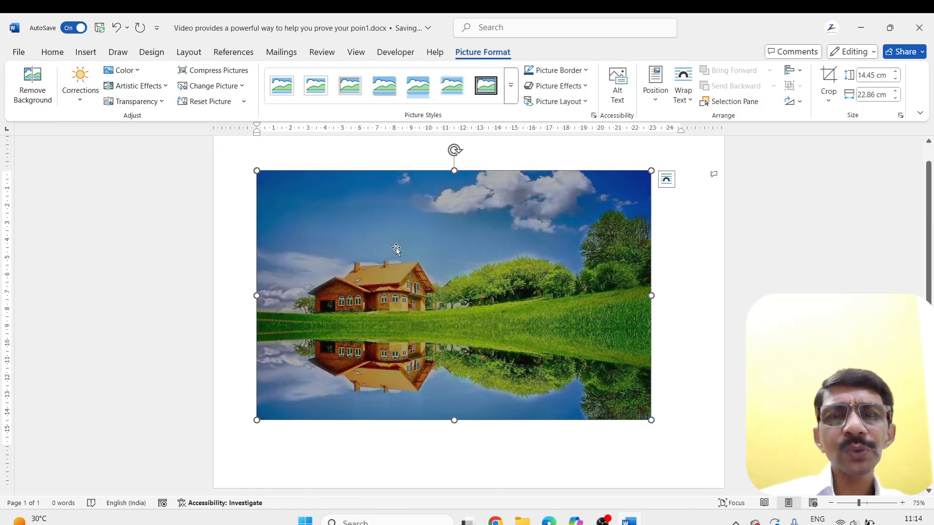
{"action": "left_click", "coordinate": [194, 103]}
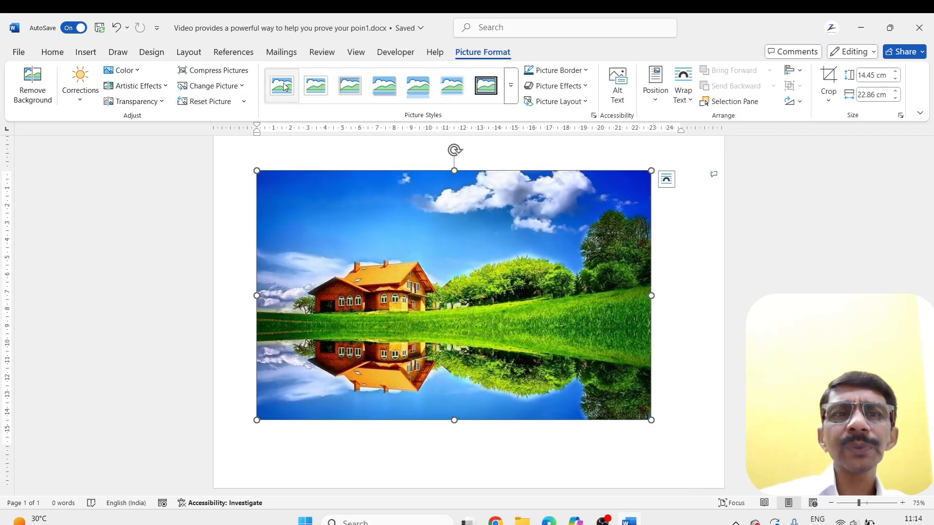
Apply the metal-framed oval picture style to the landscape picture and color its border Green from the standard colors
{"action": "left_click", "coordinate": [514, 94]}
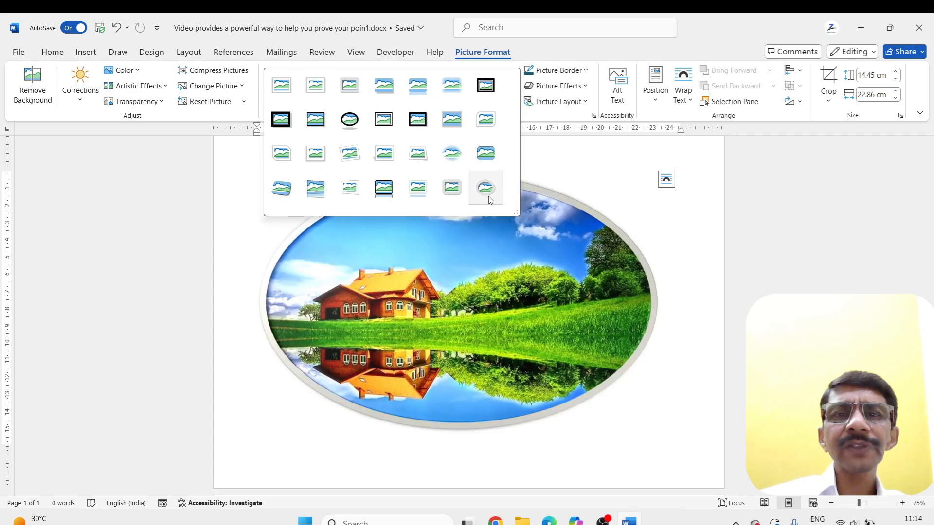
{"action": "left_click", "coordinate": [488, 198]}
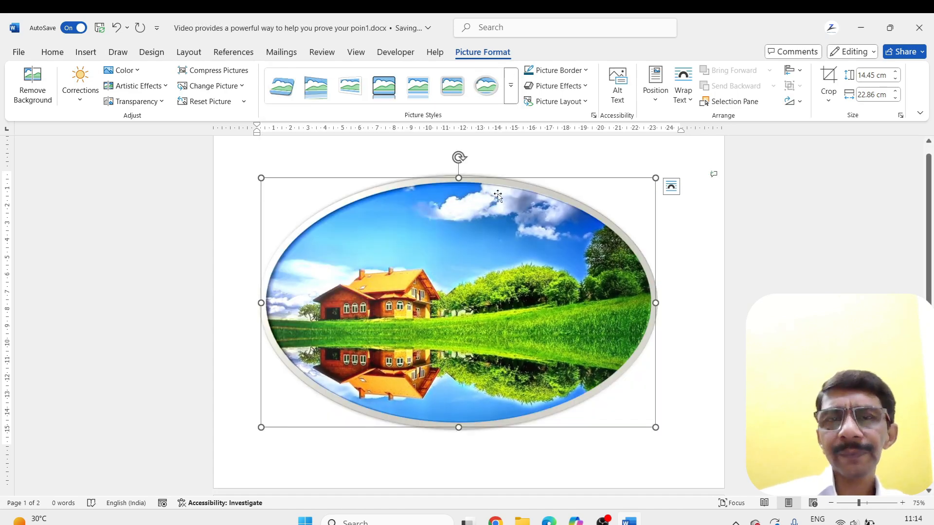
{"action": "left_click", "coordinate": [587, 72]}
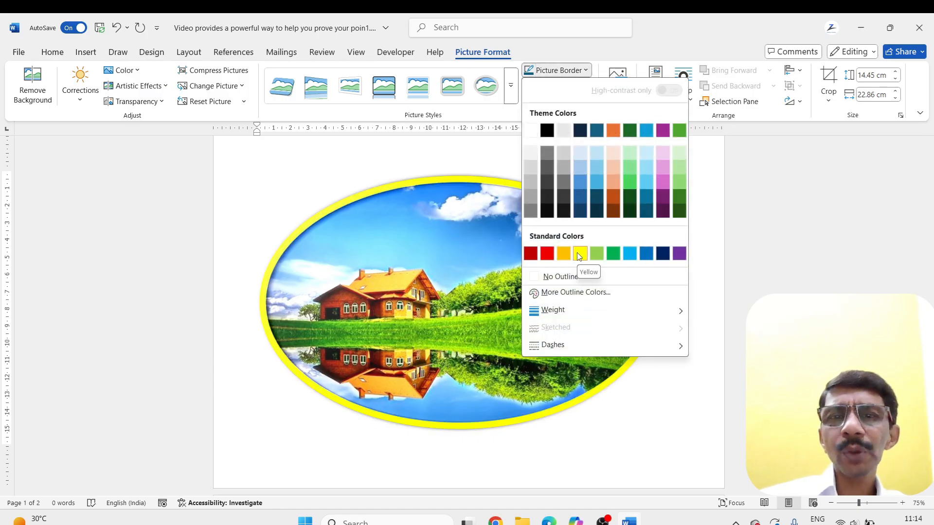
{"action": "left_click", "coordinate": [613, 254]}
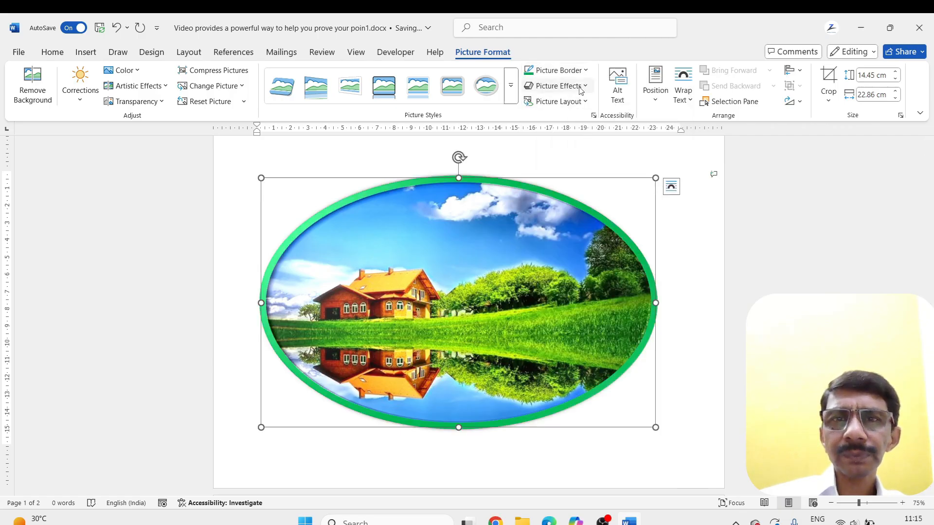
Set the oval picture's border weight to 6 pt and its color to standard Red
{"action": "left_click", "coordinate": [554, 70]}
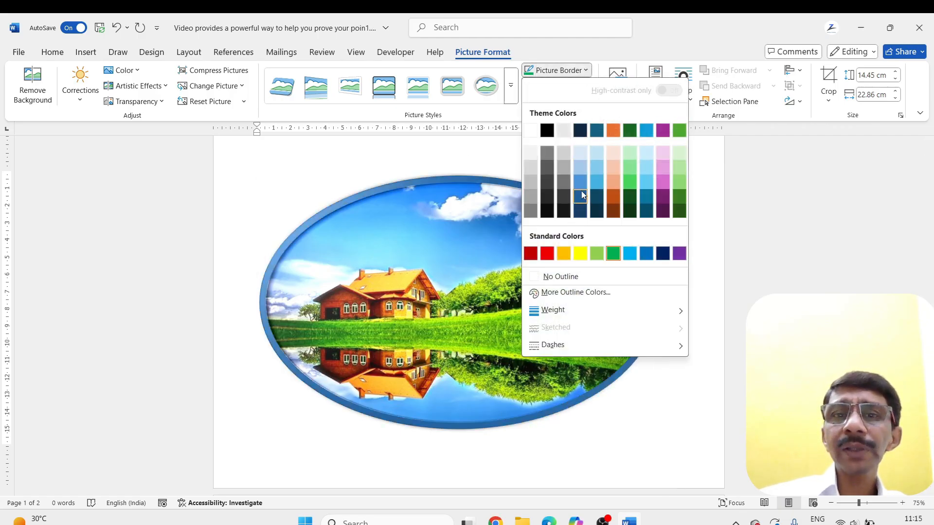
{"action": "mouse_move", "coordinate": [553, 316]}
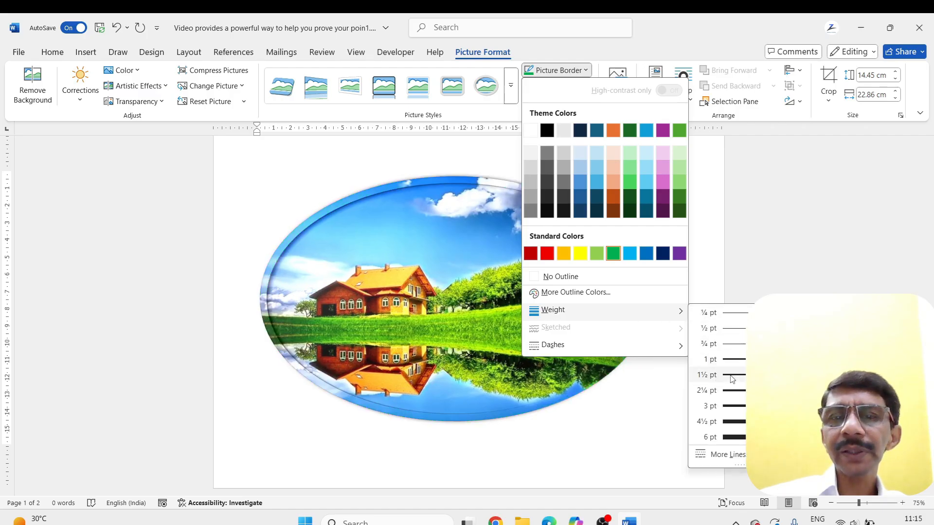
{"action": "left_click", "coordinate": [734, 438]}
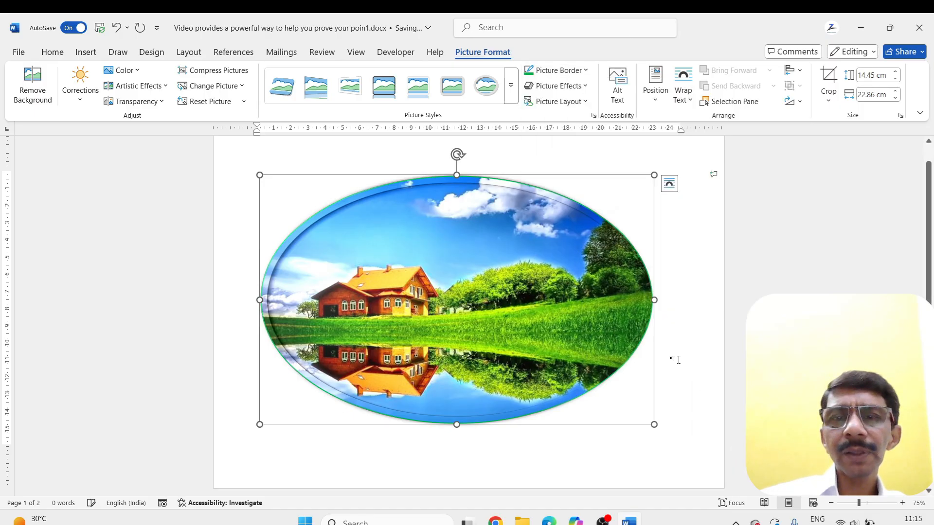
{"action": "left_click", "coordinate": [586, 70]}
{"action": "left_click", "coordinate": [547, 253]}
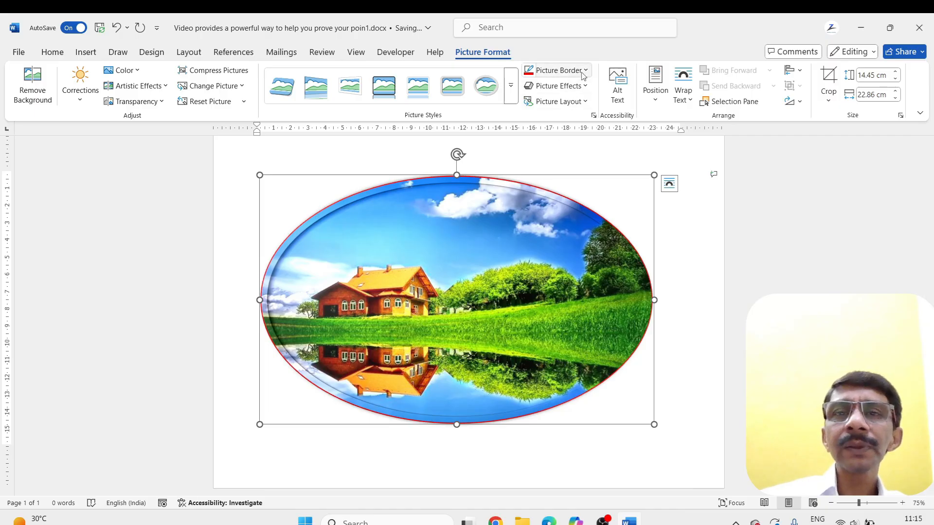
Apply the Preset 12 picture effect to the oval picture and deselect it
{"action": "left_click", "coordinate": [586, 87]}
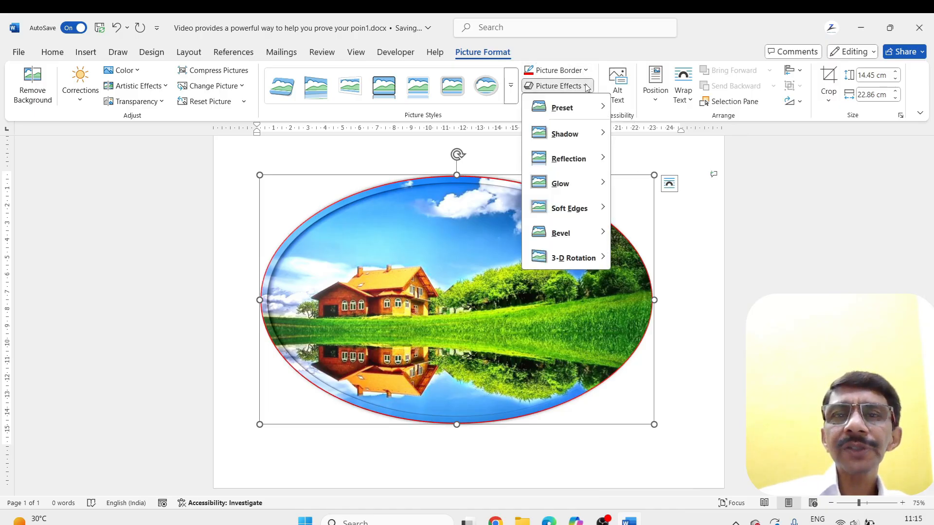
{"action": "mouse_move", "coordinate": [564, 108]}
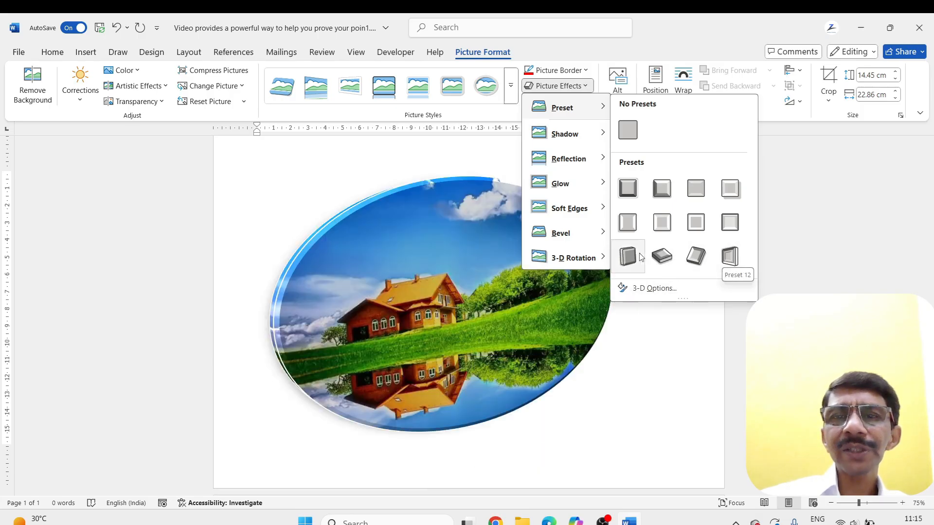
{"action": "left_click", "coordinate": [728, 257]}
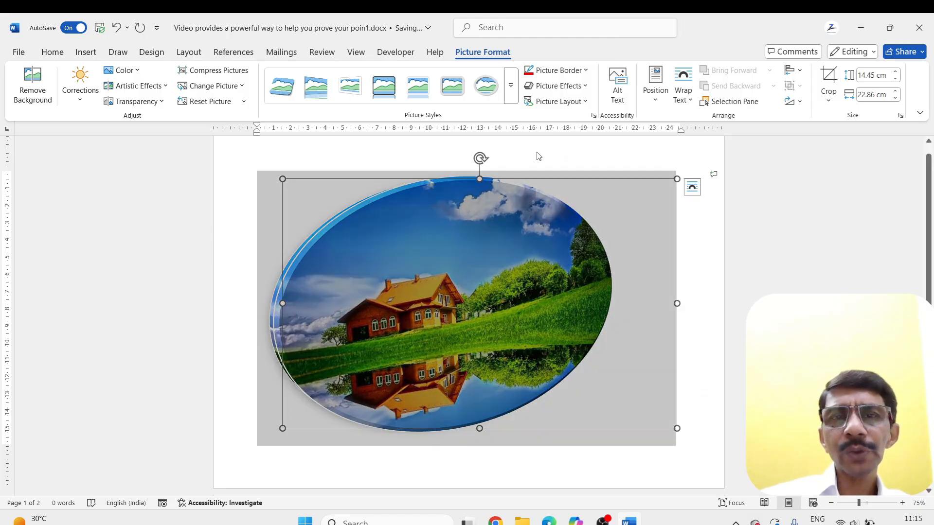
{"action": "left_click", "coordinate": [681, 376]}
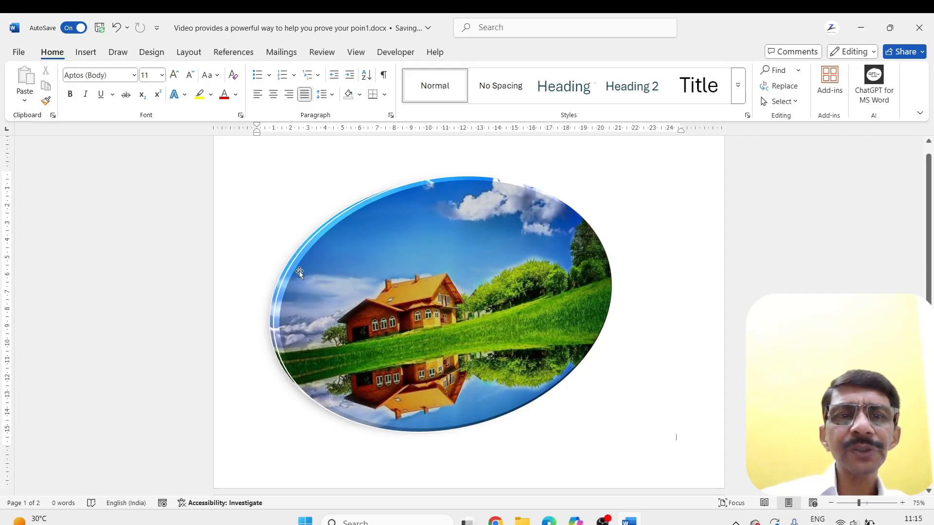
Preview other preset and 3-D rotation effects on the oval picture, and set its effect to No Presets
{"action": "left_click", "coordinate": [368, 229]}
{"action": "left_click", "coordinate": [581, 86]}
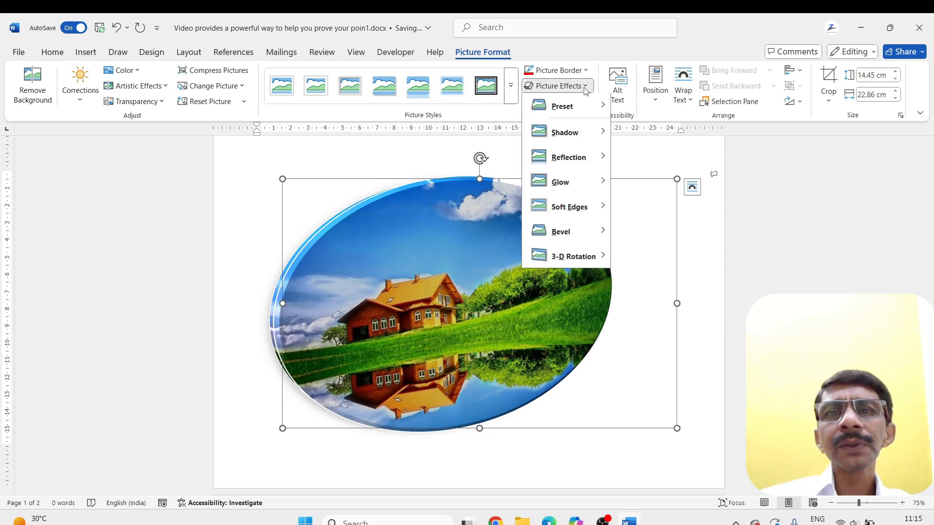
{"action": "mouse_move", "coordinate": [557, 136]}
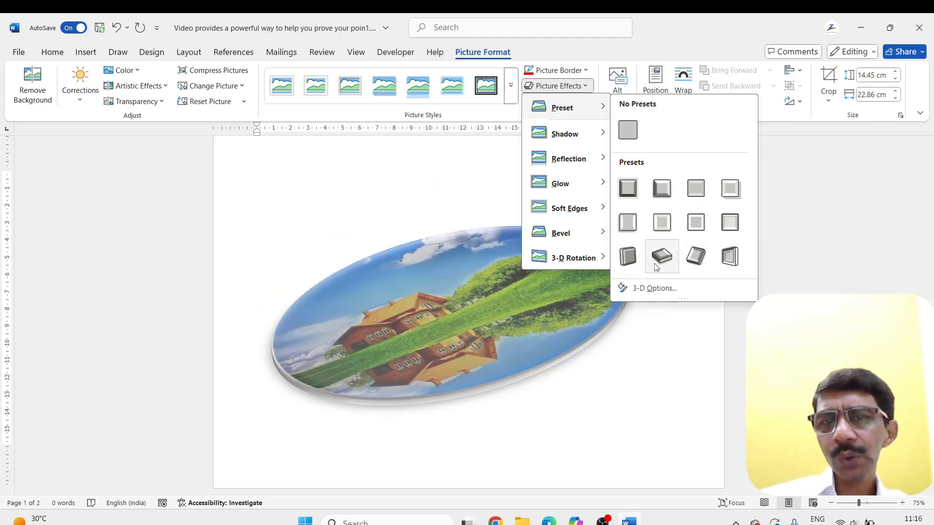
{"action": "mouse_move", "coordinate": [554, 258]}
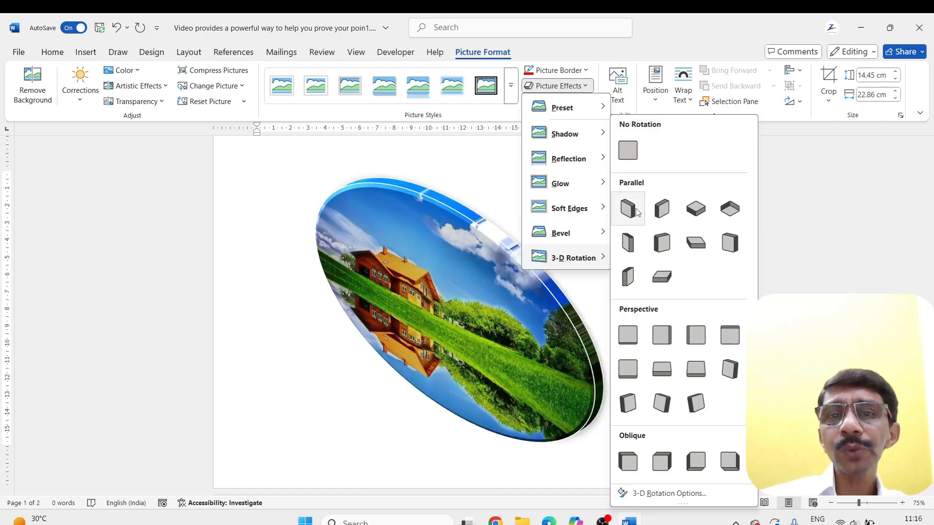
{"action": "mouse_move", "coordinate": [597, 108]}
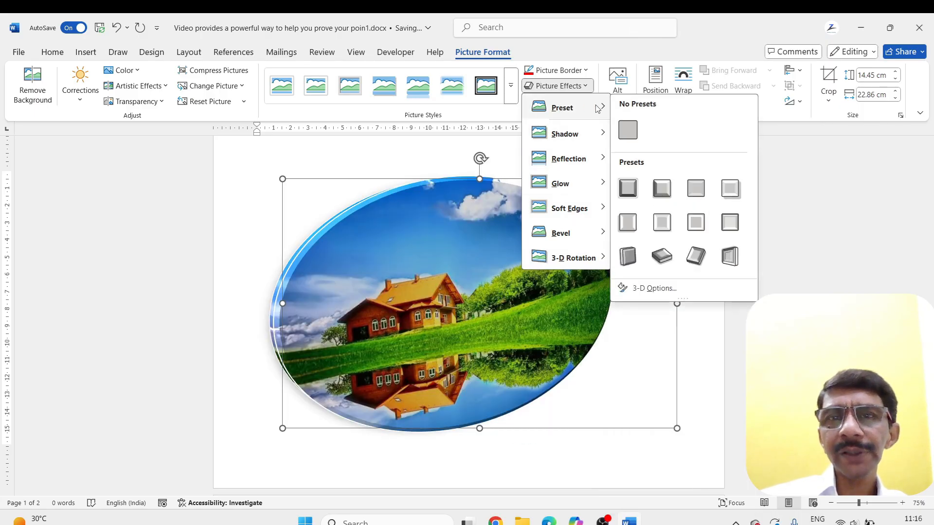
{"action": "left_click", "coordinate": [628, 130]}
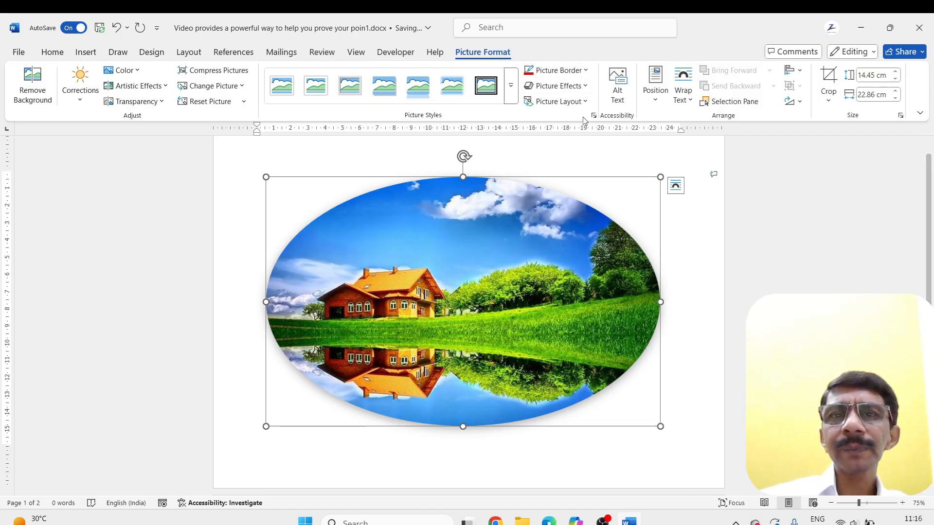
Examine the shadow, reflection, glow, soft edges and bevel effects available for the oval picture
{"action": "left_click", "coordinate": [583, 86]}
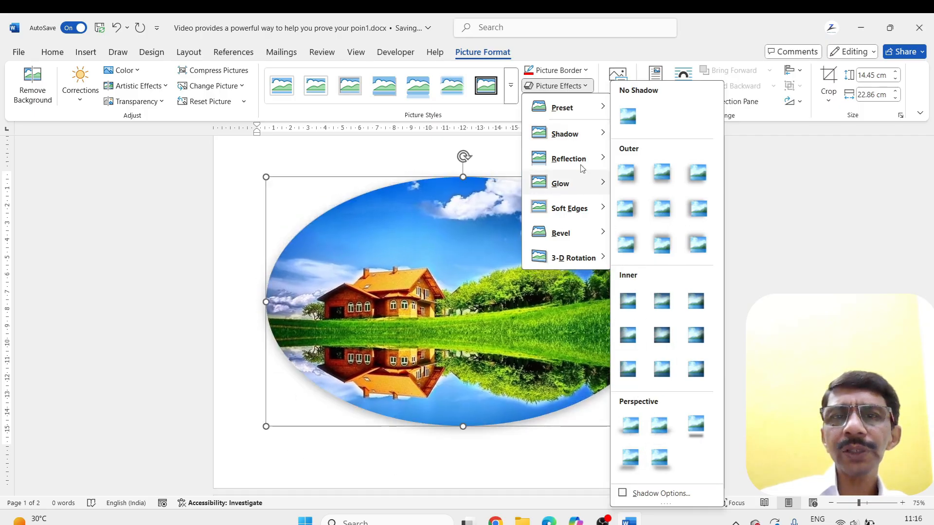
{"action": "mouse_move", "coordinate": [573, 155]}
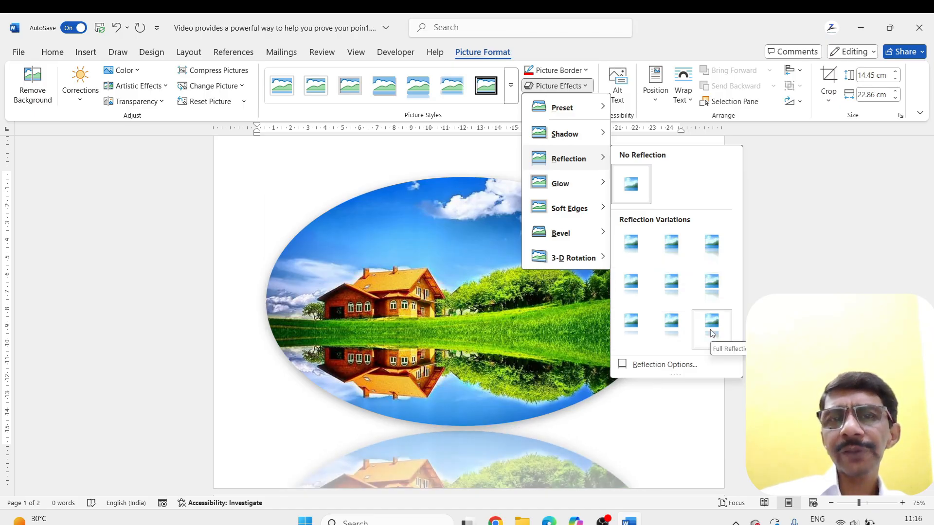
{"action": "mouse_move", "coordinate": [574, 183]}
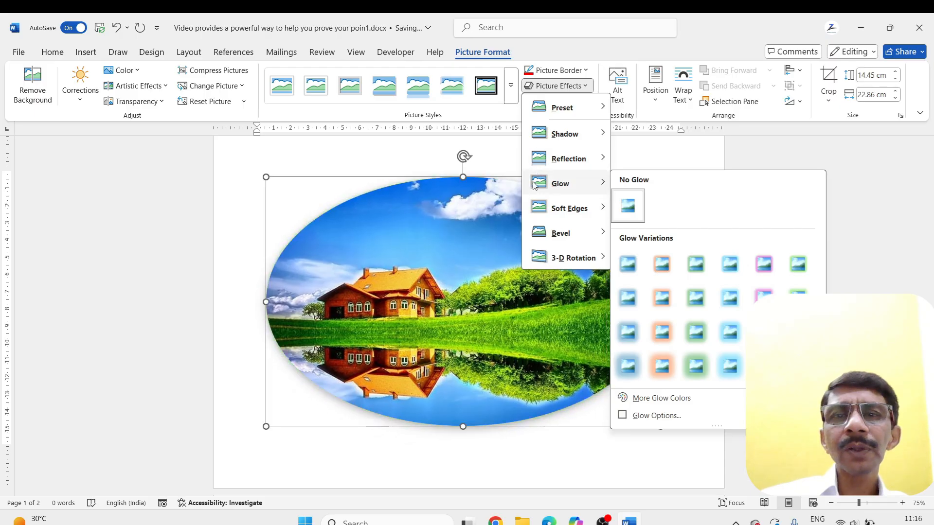
{"action": "mouse_move", "coordinate": [569, 208]}
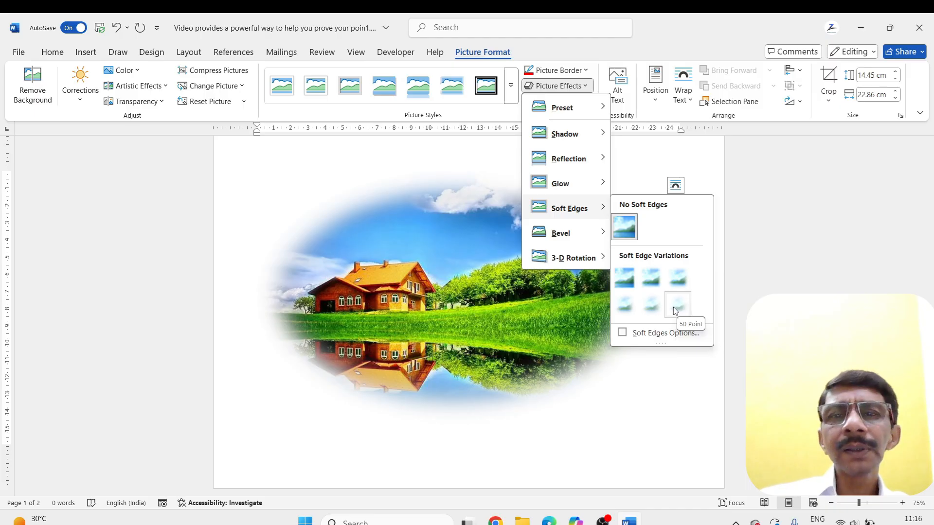
{"action": "mouse_move", "coordinate": [584, 233]}
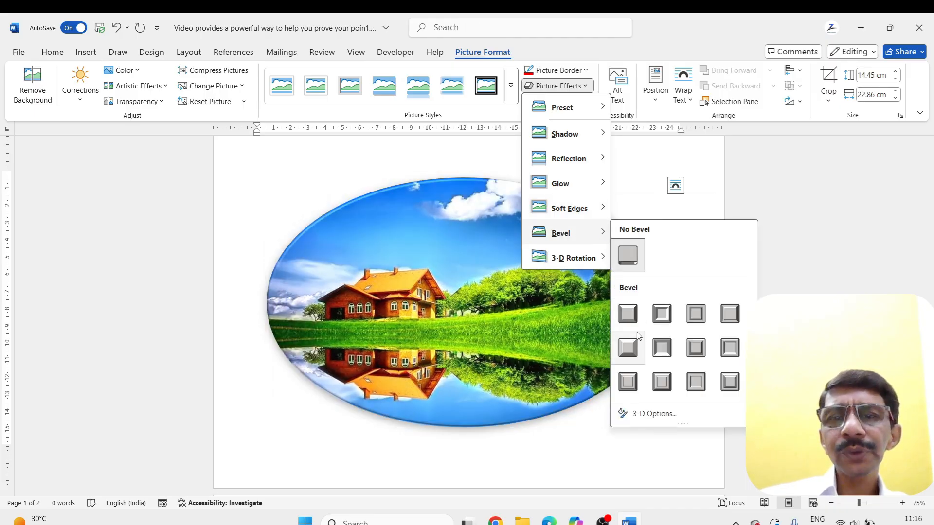
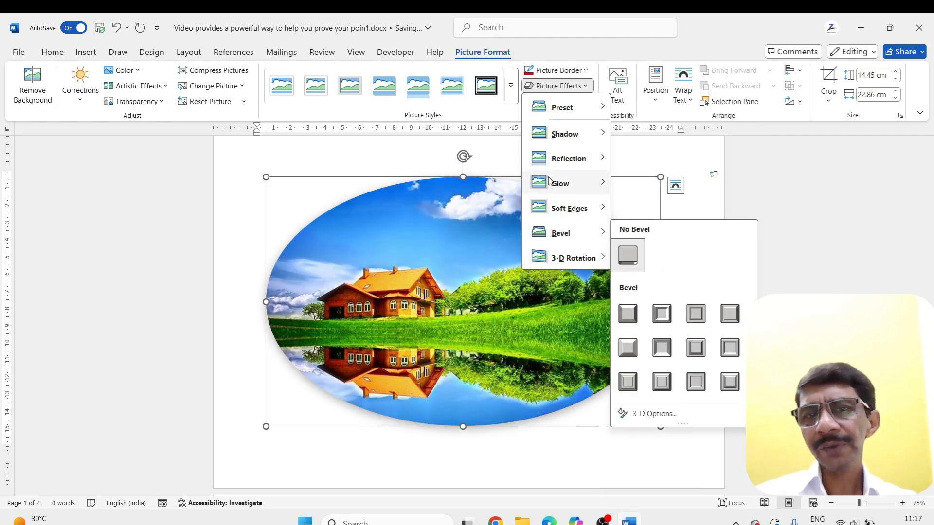
Apply the Preset 9 picture effect to the oval picture and open its 3-D format options
{"action": "mouse_move", "coordinate": [557, 109]}
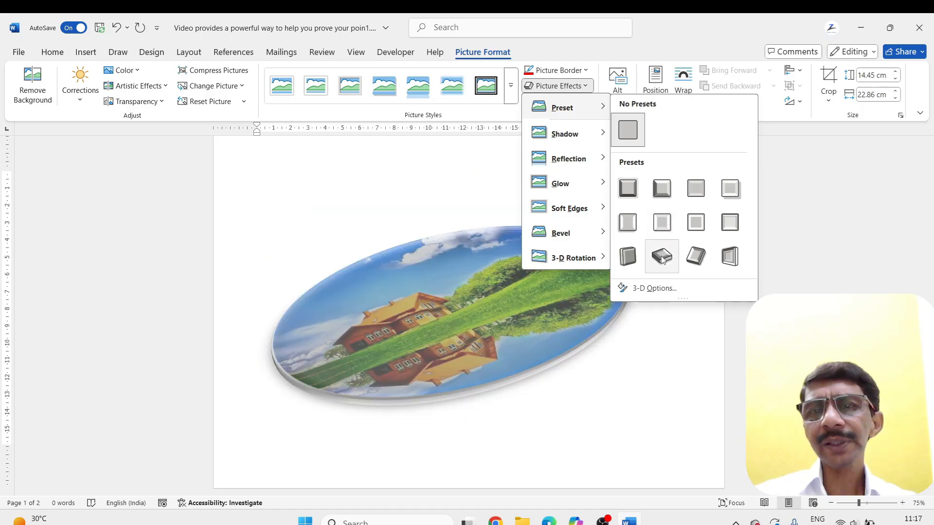
{"action": "left_click", "coordinate": [628, 256]}
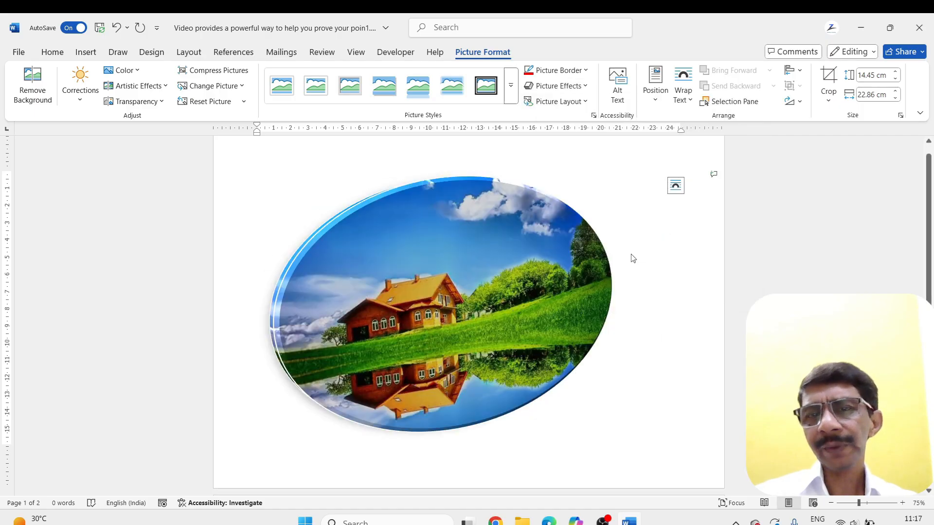
{"action": "left_click", "coordinate": [583, 86]}
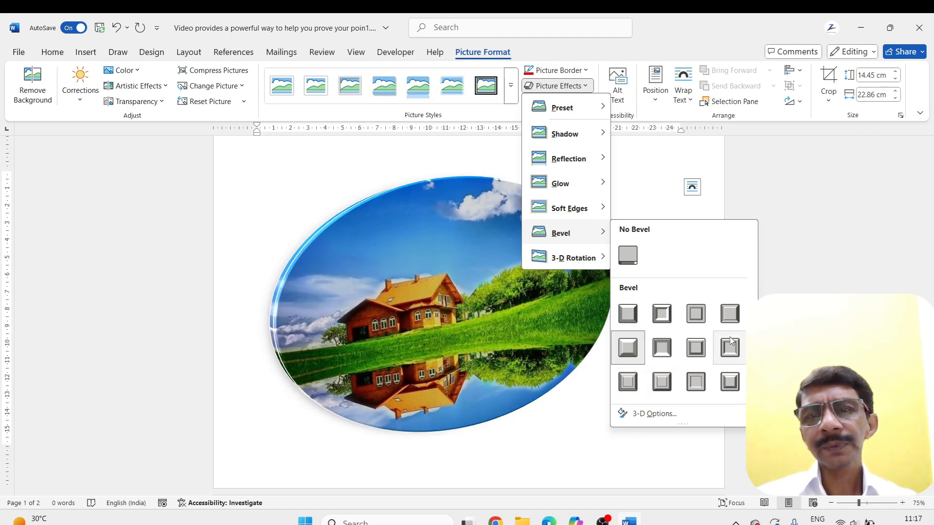
{"action": "left_click", "coordinate": [653, 413]}
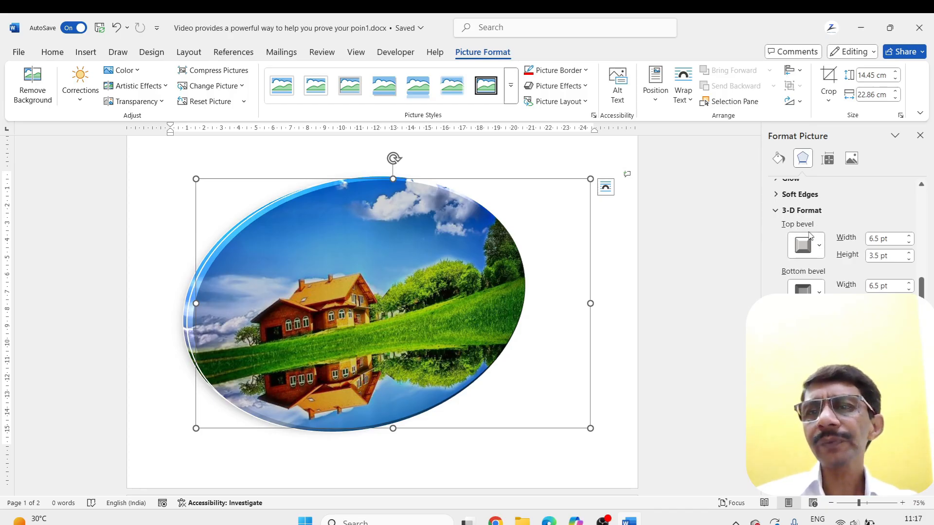
Increase the oval picture's top bevel width to about 35 pt
{"action": "left_click", "coordinate": [909, 235]}
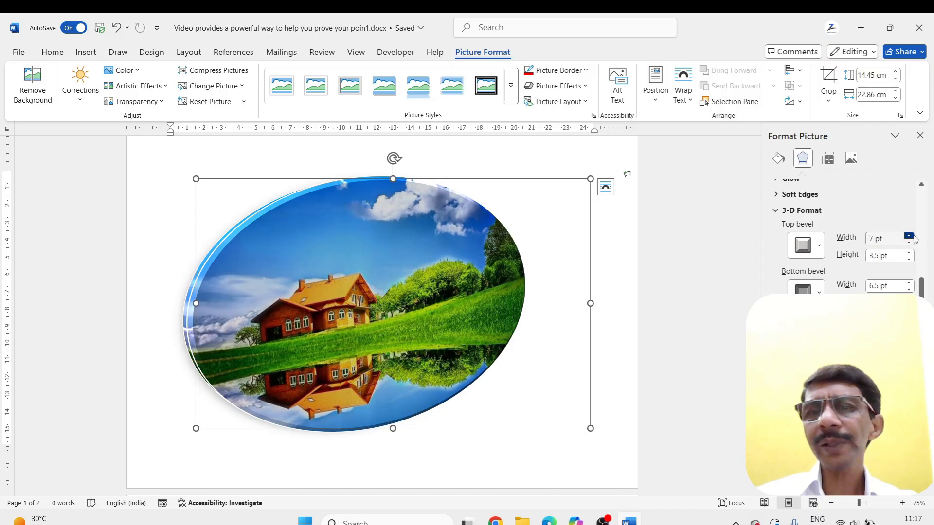
{"action": "left_click", "coordinate": [908, 236]}
{"action": "left_click", "coordinate": [908, 236]}
{"action": "left_click", "coordinate": [909, 236]}
{"action": "left_click", "coordinate": [908, 236]}
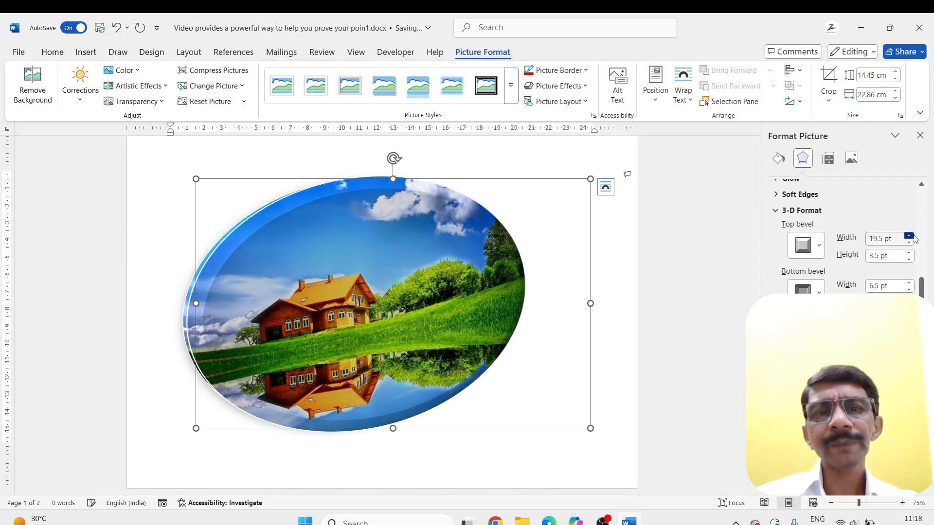
{"action": "left_click", "coordinate": [909, 236]}
{"action": "left_click", "coordinate": [908, 236]}
{"action": "left_click", "coordinate": [908, 236]}
{"action": "left_click", "coordinate": [908, 235]}
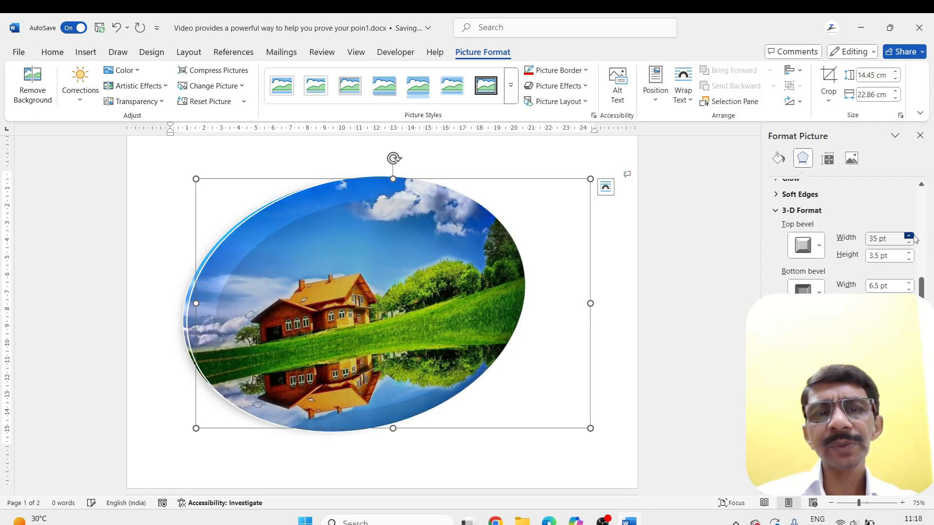
{"action": "left_click", "coordinate": [908, 235]}
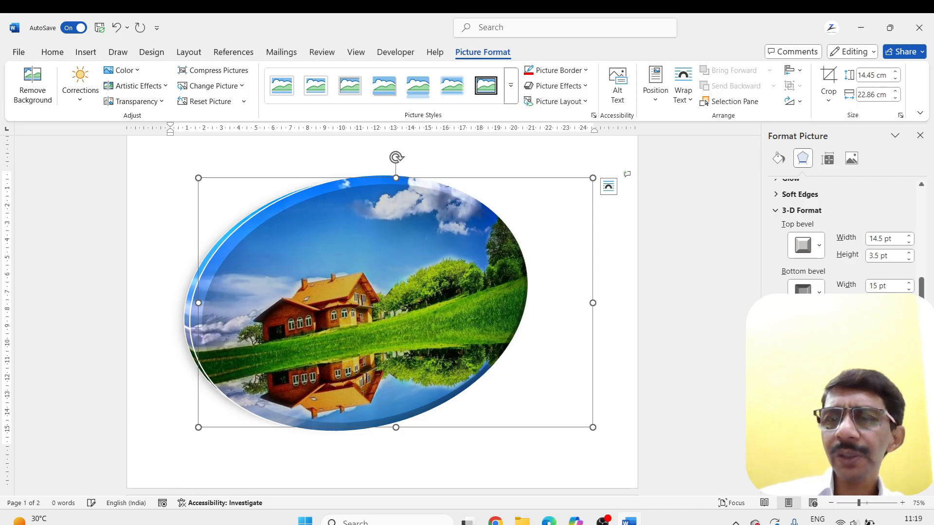
Set the oval picture's bottom bevel height to 13.5 pt
{"action": "left_click", "coordinate": [908, 306]}
{"action": "left_click", "coordinate": [908, 306]}
{"action": "left_click", "coordinate": [909, 306]}
{"action": "left_click", "coordinate": [908, 307]}
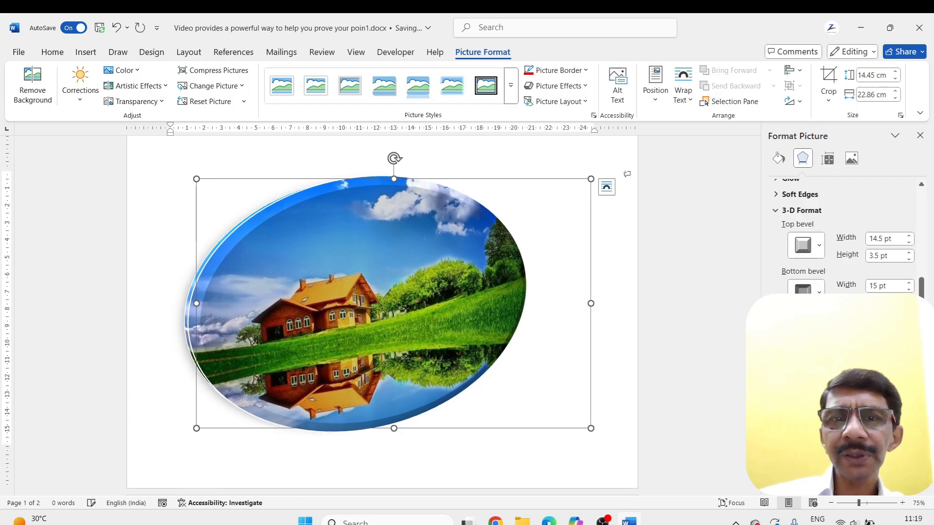
{"action": "left_click", "coordinate": [908, 307]}
{"action": "left_click", "coordinate": [908, 307]}
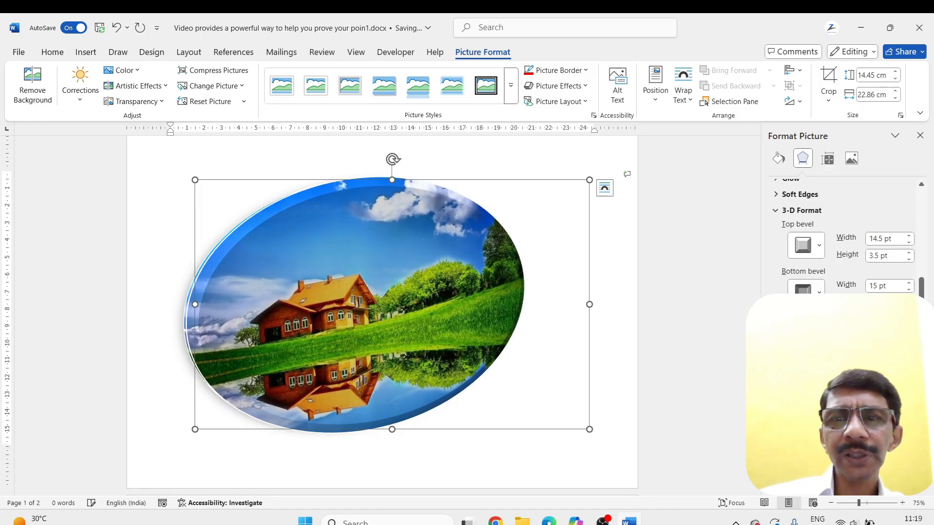
{"action": "left_click", "coordinate": [908, 306]}
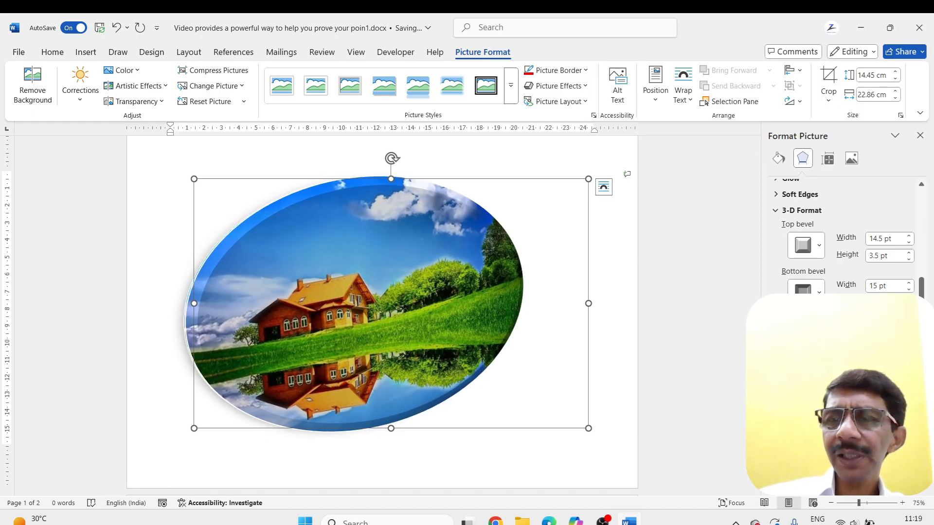
Try a larger 3-D depth on the oval picture, and bring the depth size back down to 6 pt
{"action": "left_click", "coordinate": [909, 330]}
{"action": "left_click", "coordinate": [908, 330]}
{"action": "left_click", "coordinate": [908, 330]}
{"action": "left_click", "coordinate": [908, 331]}
{"action": "left_click", "coordinate": [908, 330]}
{"action": "left_click", "coordinate": [908, 330]}
{"action": "left_click", "coordinate": [908, 330]}
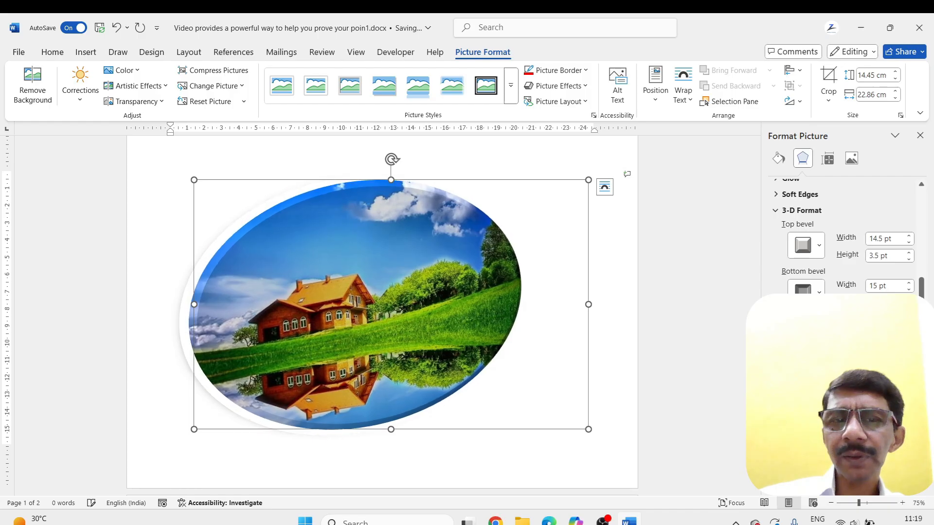
{"action": "left_click", "coordinate": [908, 330]}
{"action": "left_click", "coordinate": [908, 330]}
{"action": "left_click", "coordinate": [908, 330]}
{"action": "left_click", "coordinate": [908, 331]}
{"action": "left_click", "coordinate": [908, 330]}
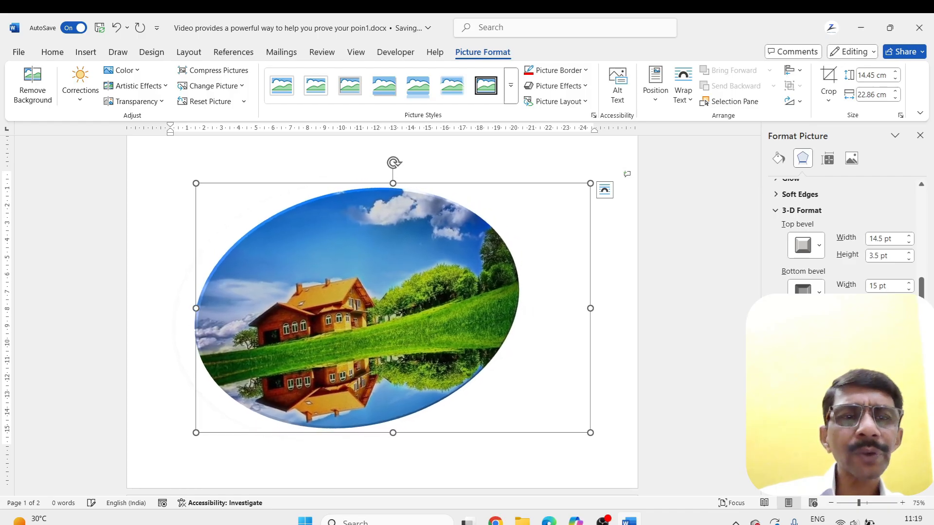
{"action": "left_click", "coordinate": [908, 330]}
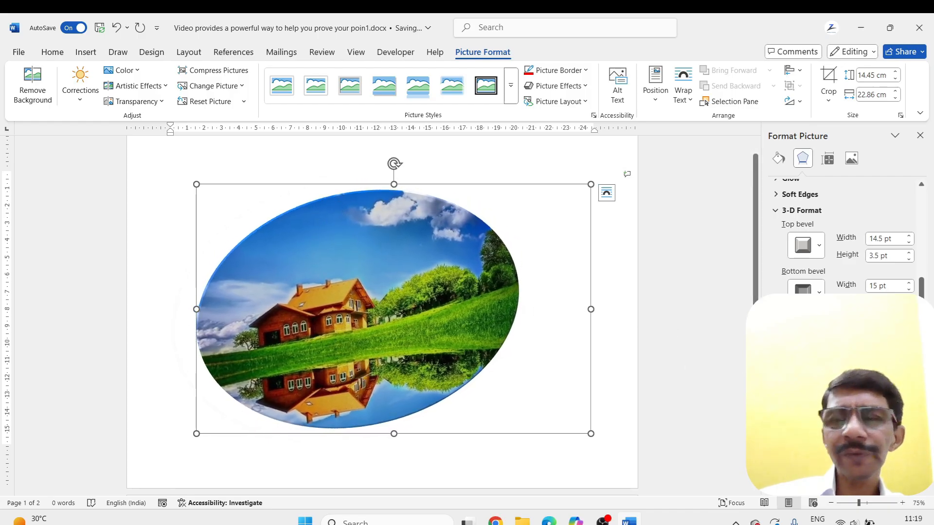
{"action": "left_click", "coordinate": [908, 336]}
{"action": "left_click", "coordinate": [909, 337]}
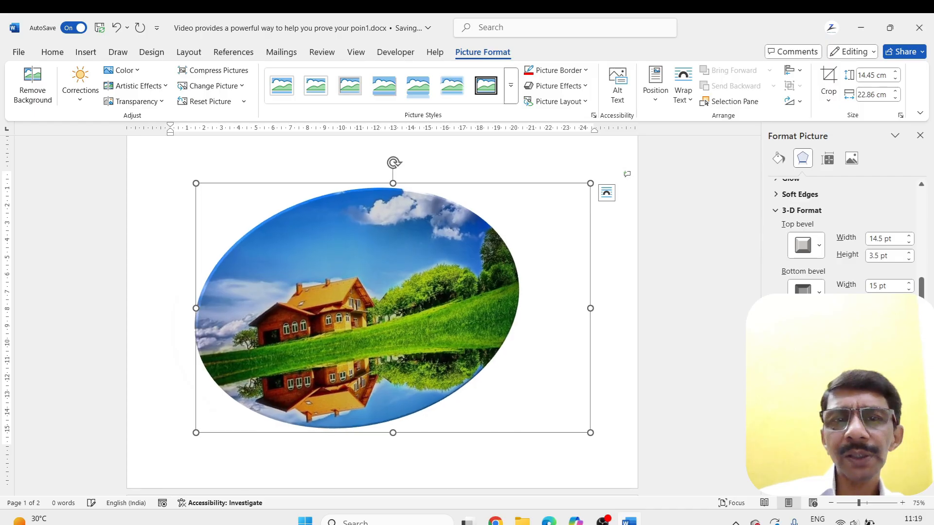
{"action": "left_click", "coordinate": [908, 337]}
{"action": "left_click", "coordinate": [908, 336]}
{"action": "left_click", "coordinate": [908, 336]}
{"action": "left_click", "coordinate": [908, 337]}
{"action": "left_click", "coordinate": [908, 337]}
{"action": "left_click", "coordinate": [908, 336]}
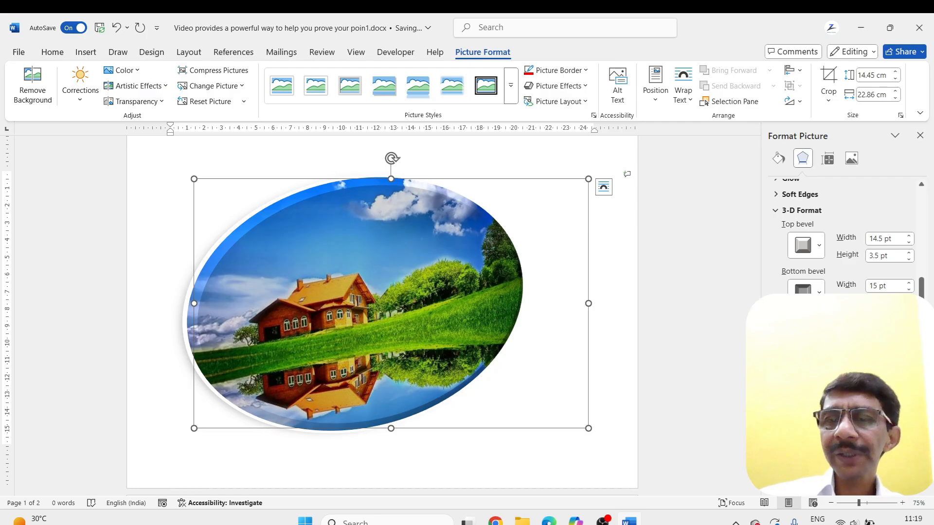
Try the fourth Special Effect material on the oval picture, and replace it with the first Translucent material
{"action": "left_click", "coordinate": [806, 406]}
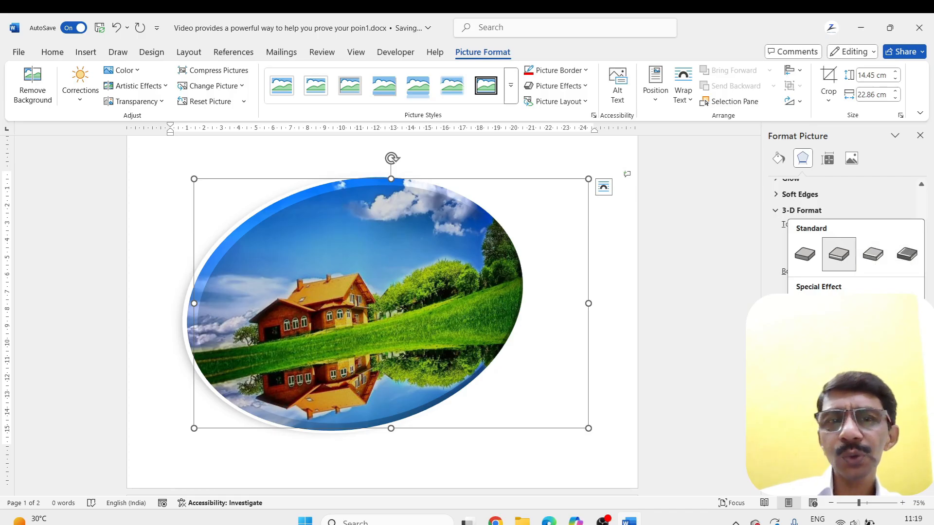
{"action": "left_click", "coordinate": [907, 312]}
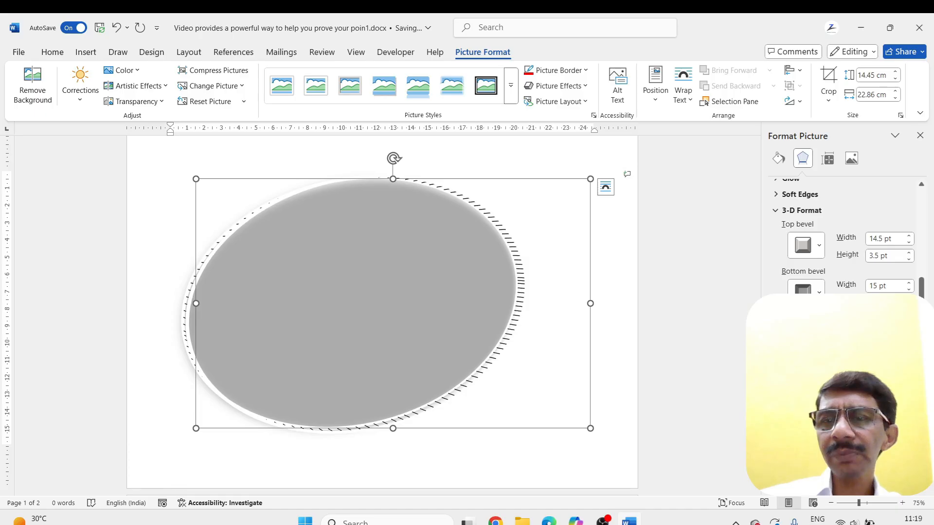
{"action": "left_click", "coordinate": [805, 405]}
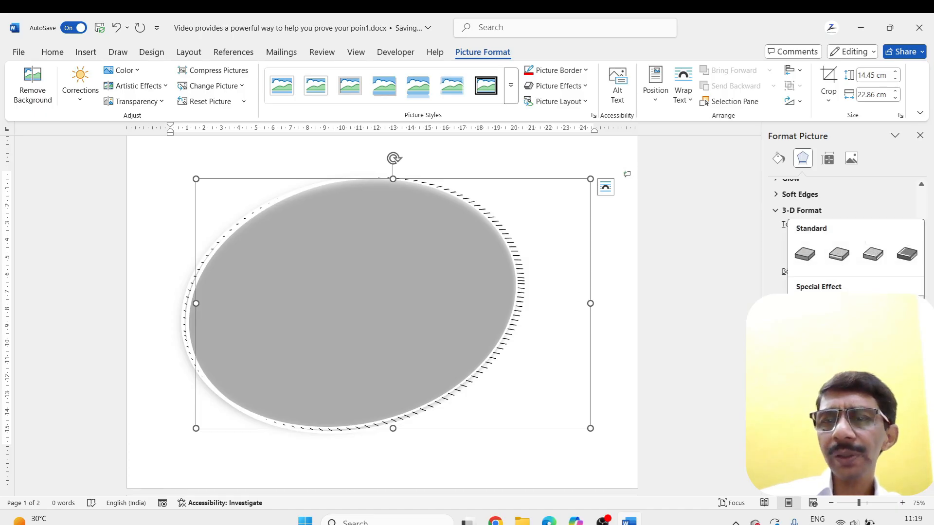
{"action": "left_click", "coordinate": [805, 371]}
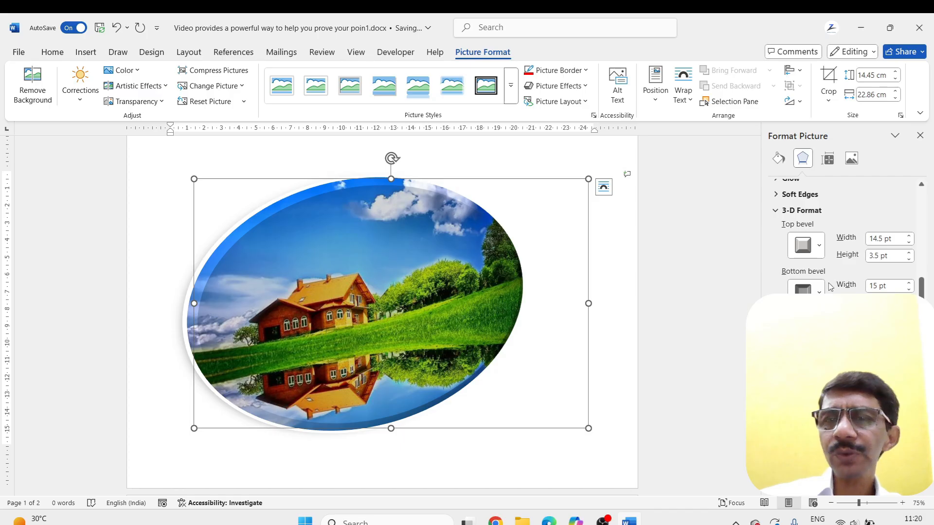
Try the second Warm lighting on the oval picture, and change the lighting to the first Neutral option
{"action": "scroll", "coordinate": [830, 287], "scroll_direction": "down", "scroll_amount": 3}
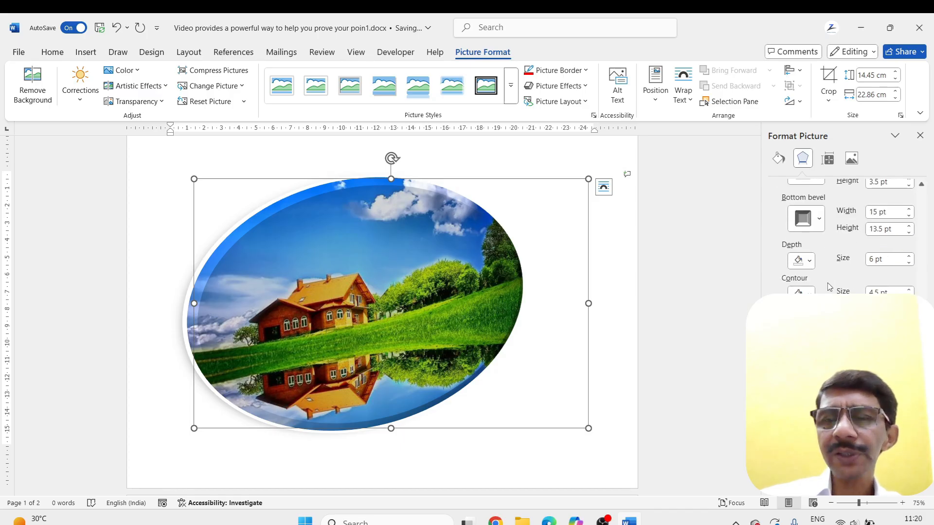
{"action": "left_click", "coordinate": [807, 379]}
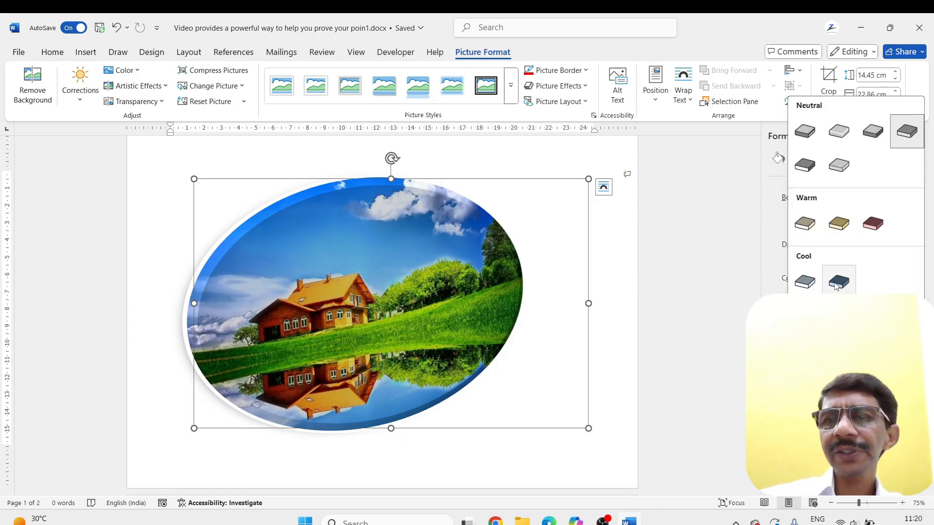
{"action": "left_click", "coordinate": [839, 224]}
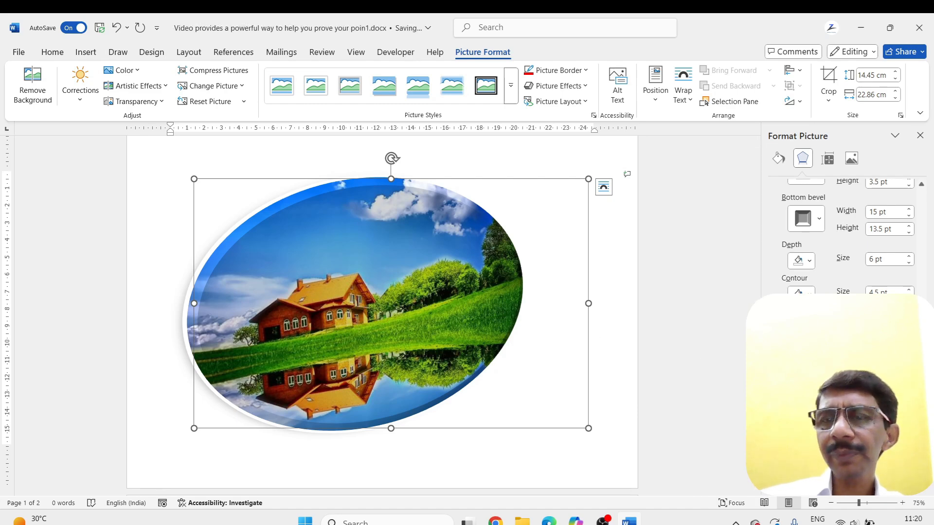
{"action": "left_click", "coordinate": [805, 379]}
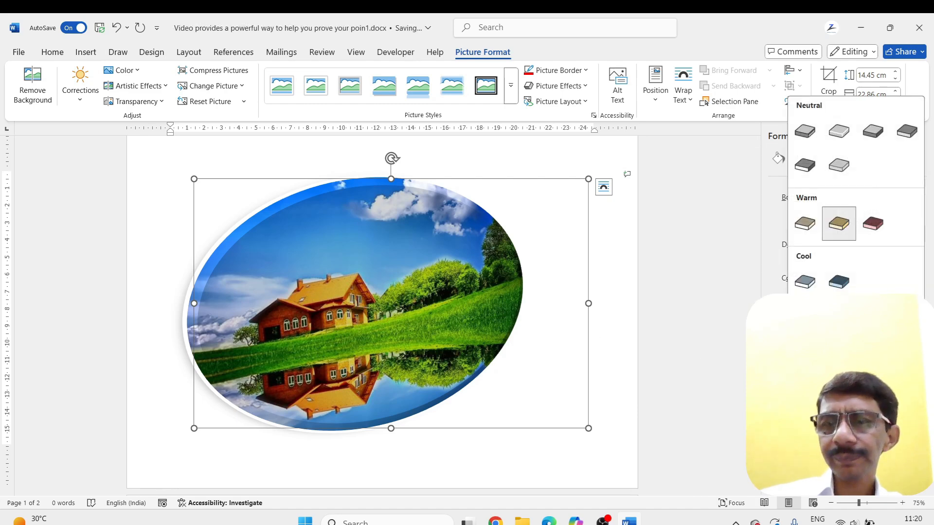
{"action": "left_click", "coordinate": [805, 131]}
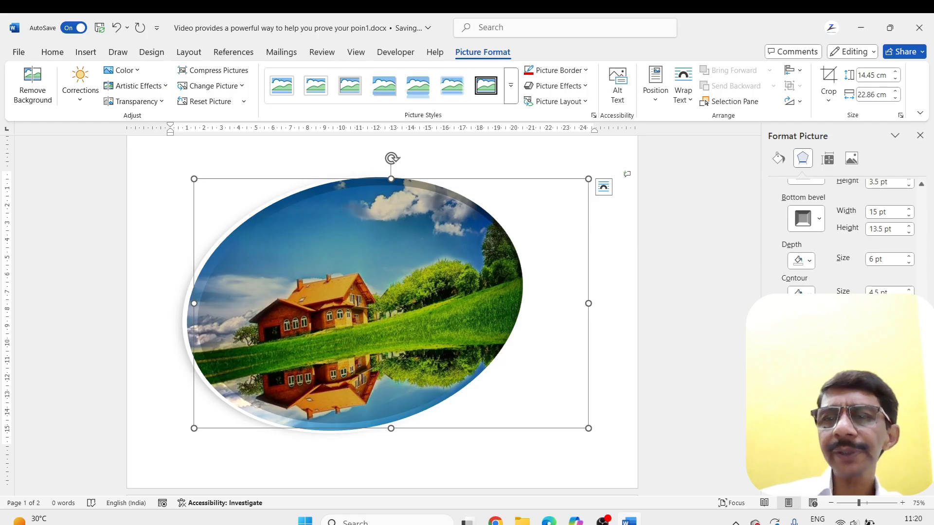
Try the third Translucent material on the oval picture, and change the material to the second Standard option
{"action": "left_click", "coordinate": [805, 335]}
{"action": "left_click", "coordinate": [873, 295]}
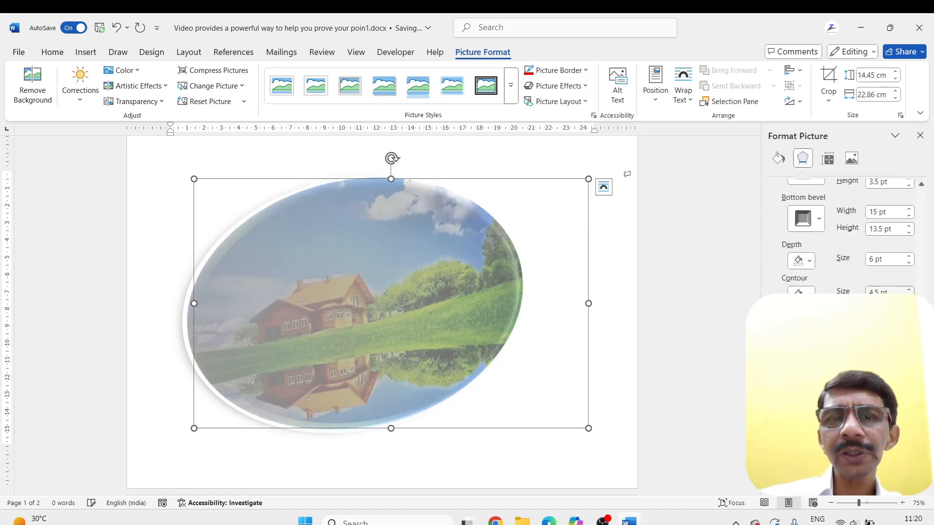
{"action": "left_click", "coordinate": [805, 335]}
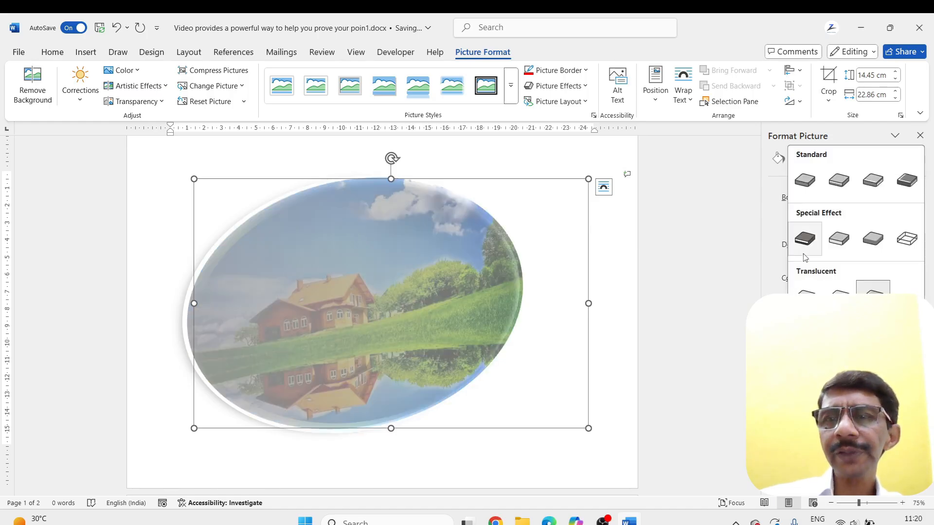
{"action": "left_click", "coordinate": [838, 181]}
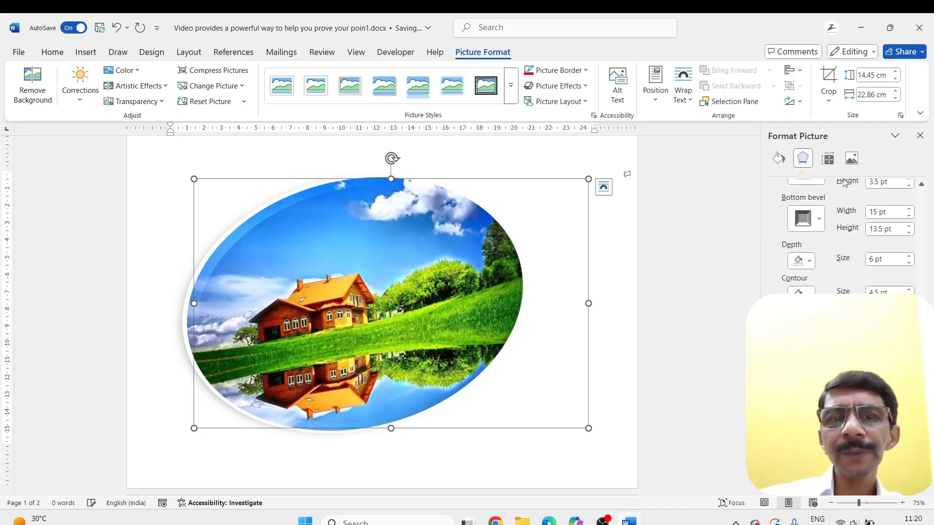
Set the oval picture's lighting to the third Warm option and its material to Matte
{"action": "left_click", "coordinate": [806, 380]}
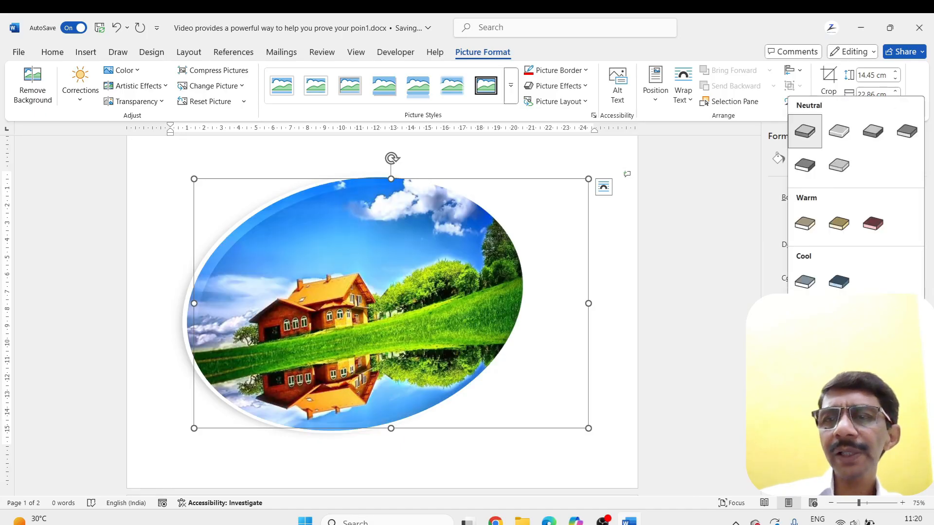
{"action": "left_click", "coordinate": [871, 227]}
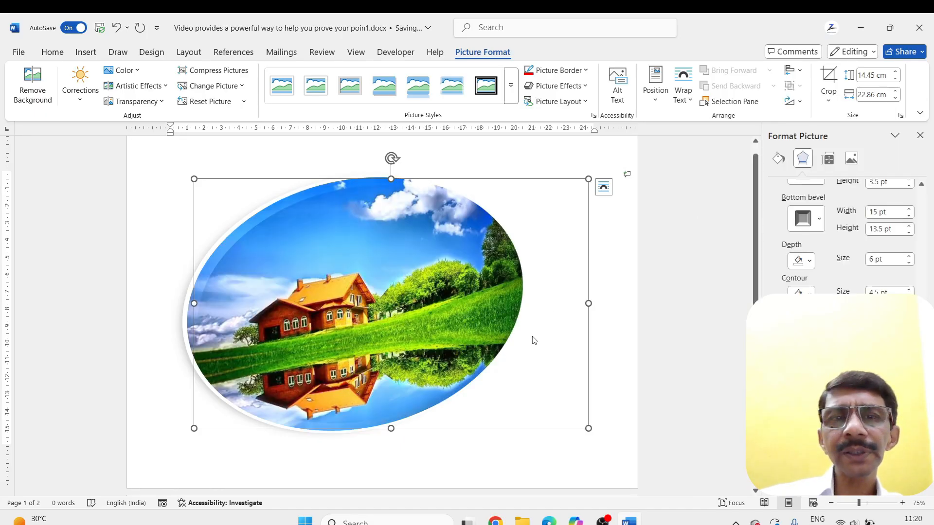
{"action": "left_click", "coordinate": [806, 334]}
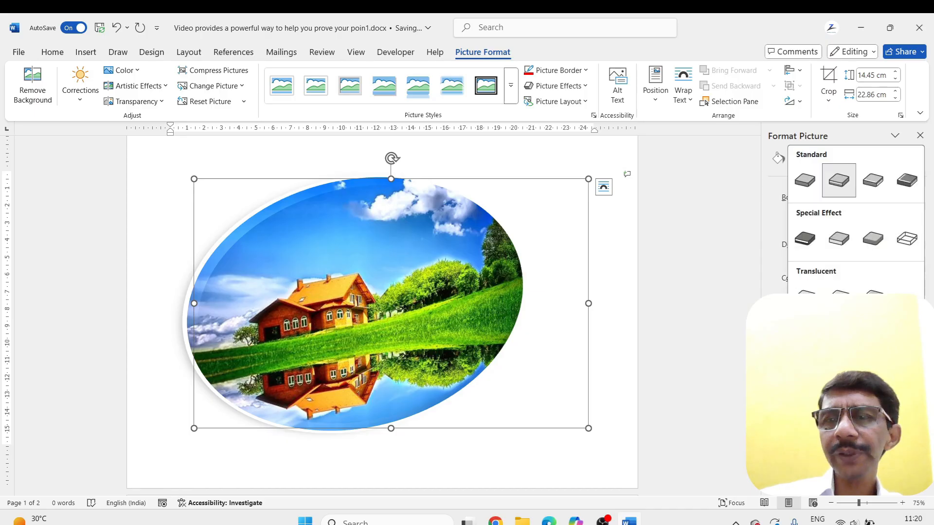
{"action": "left_click", "coordinate": [804, 181]}
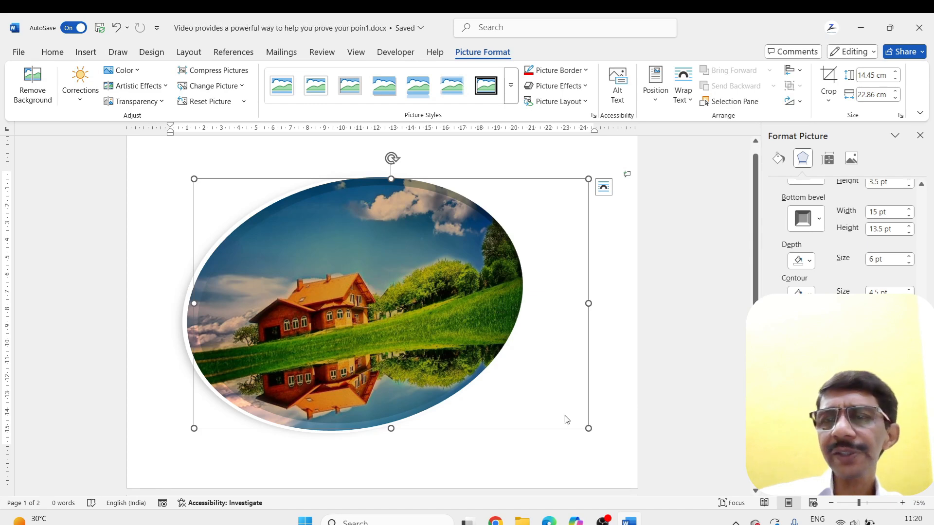
Try the second Cool lighting option and the second Special Effect material on the oval picture
{"action": "left_click", "coordinate": [806, 380]}
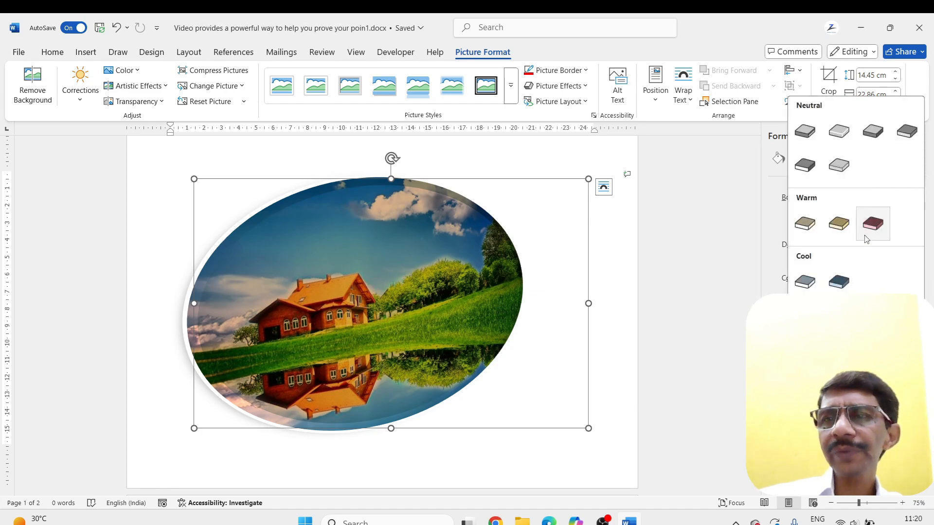
{"action": "left_click", "coordinate": [838, 281]}
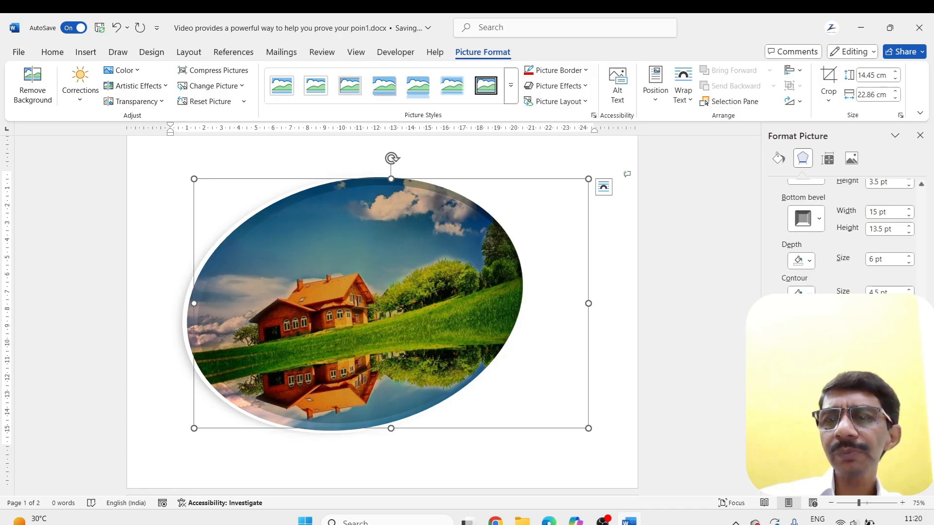
{"action": "left_click", "coordinate": [806, 333]}
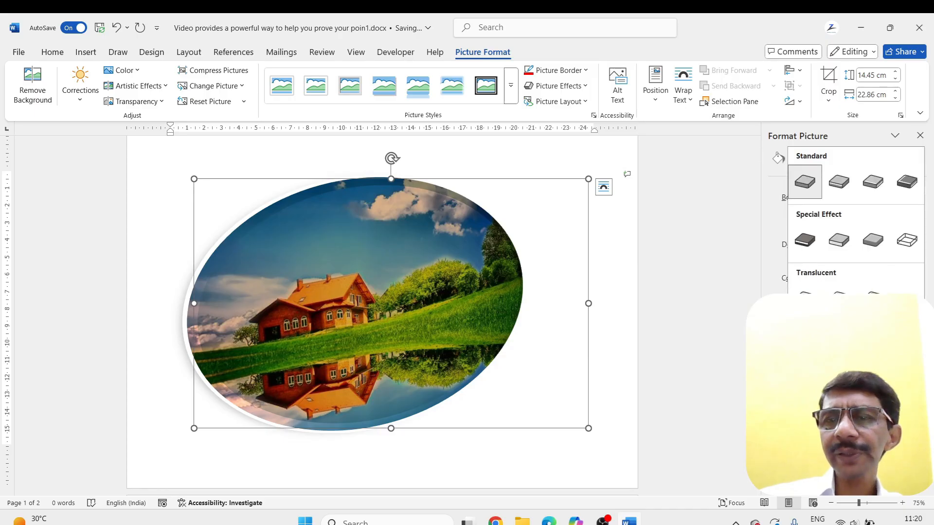
{"action": "left_click", "coordinate": [841, 240]}
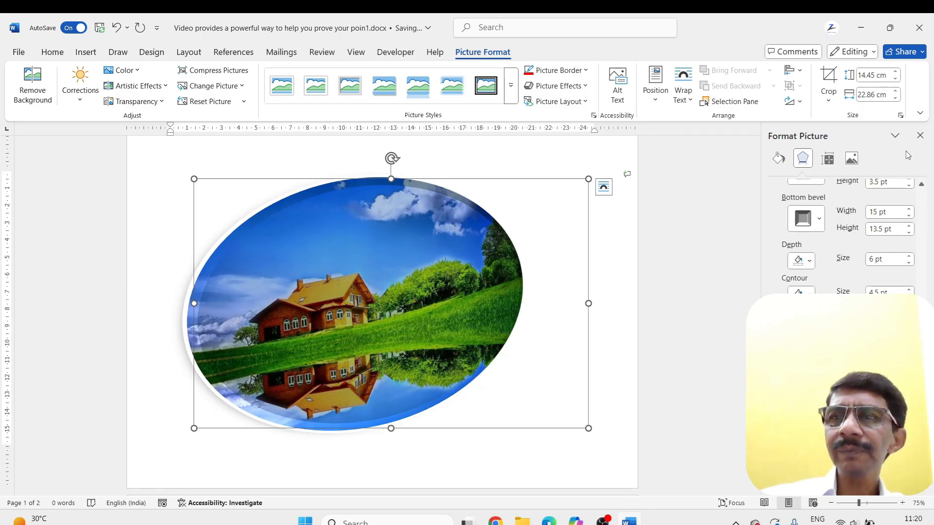
Close the picture formatting settings and reset the oval picture to remove its applied formatting
{"action": "left_click", "coordinate": [919, 136]}
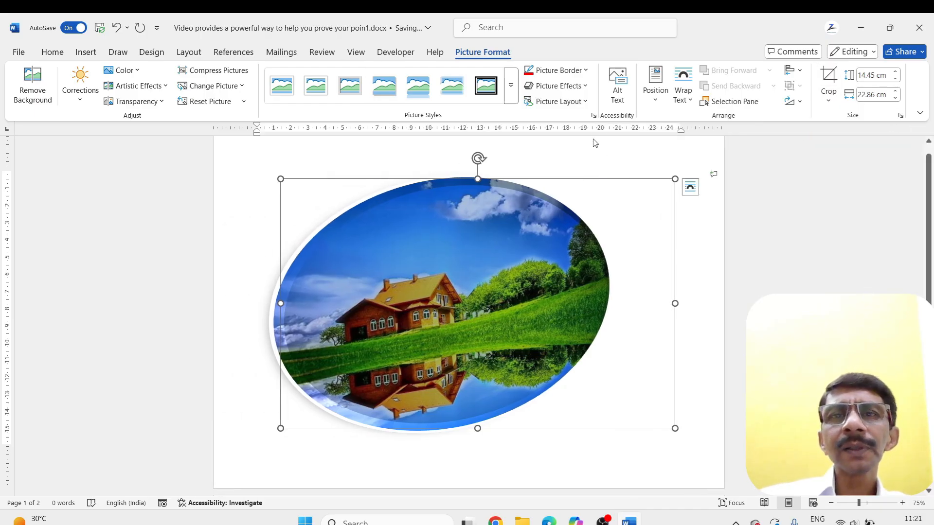
{"action": "left_click", "coordinate": [181, 101]}
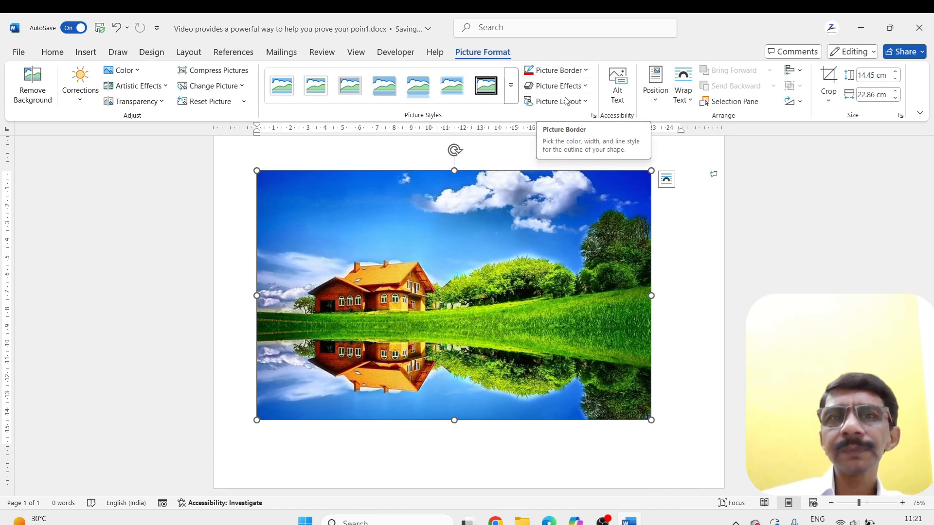
Try the first preset effect in the third row on the picture and preview the Oblique: Top Left 3-D rotation
{"action": "left_click", "coordinate": [584, 86]}
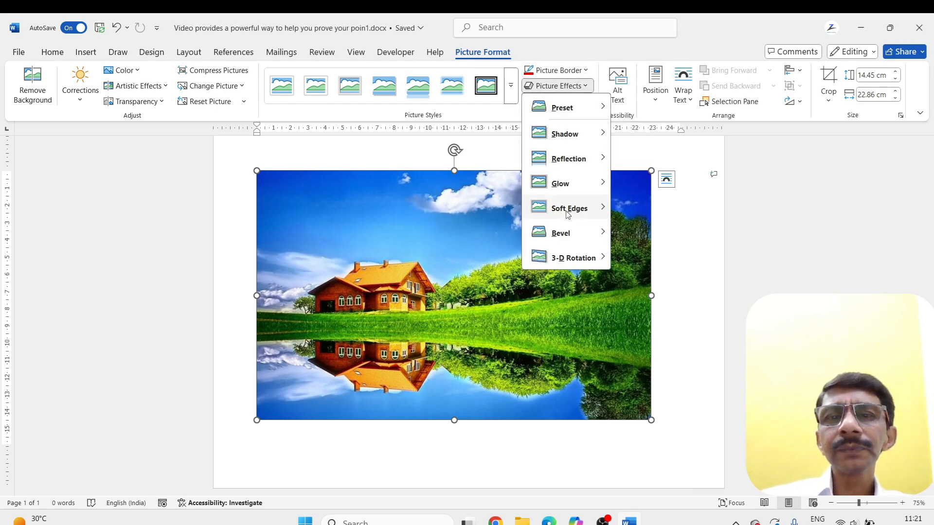
{"action": "mouse_move", "coordinate": [578, 257]}
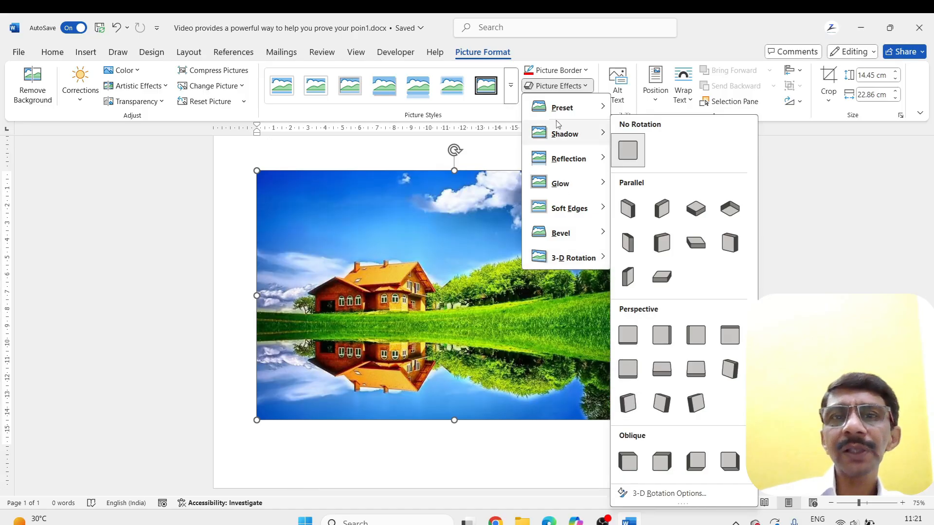
{"action": "mouse_move", "coordinate": [556, 113]}
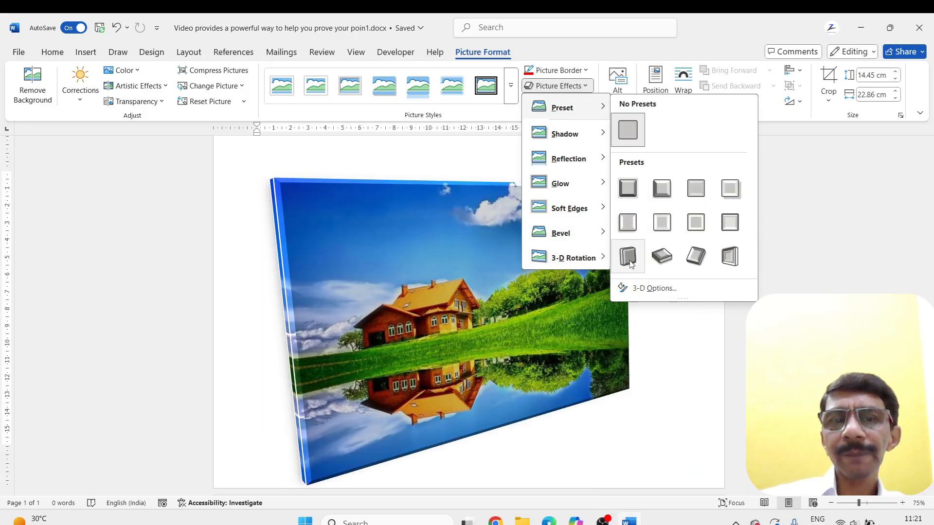
{"action": "left_click", "coordinate": [629, 256]}
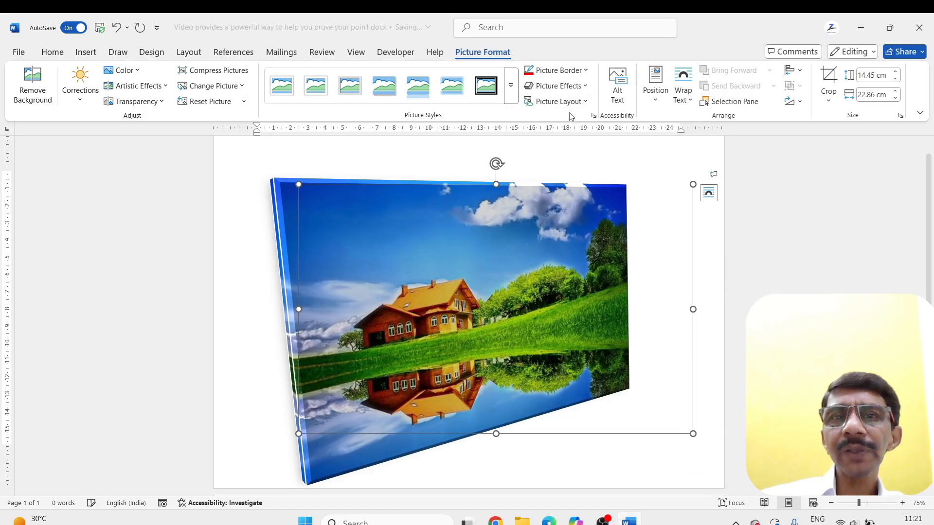
{"action": "left_click", "coordinate": [590, 87]}
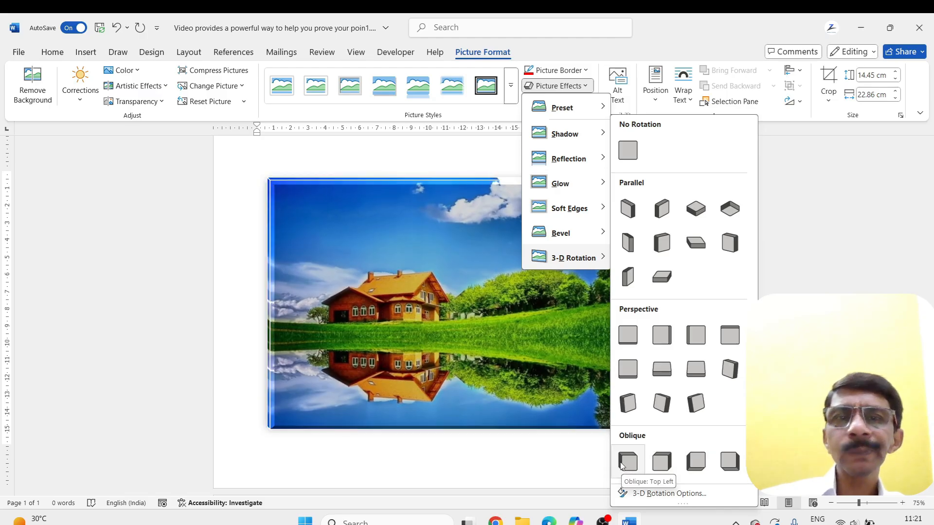
{"action": "left_click", "coordinate": [461, 164]}
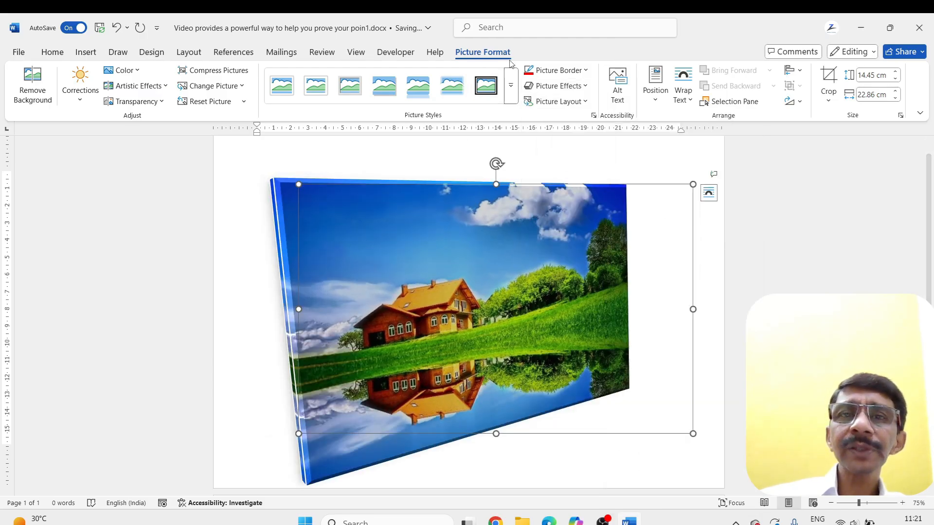
Convert the picture to the Captioned Pictures layout and caption it "summer"
{"action": "left_click", "coordinate": [559, 101]}
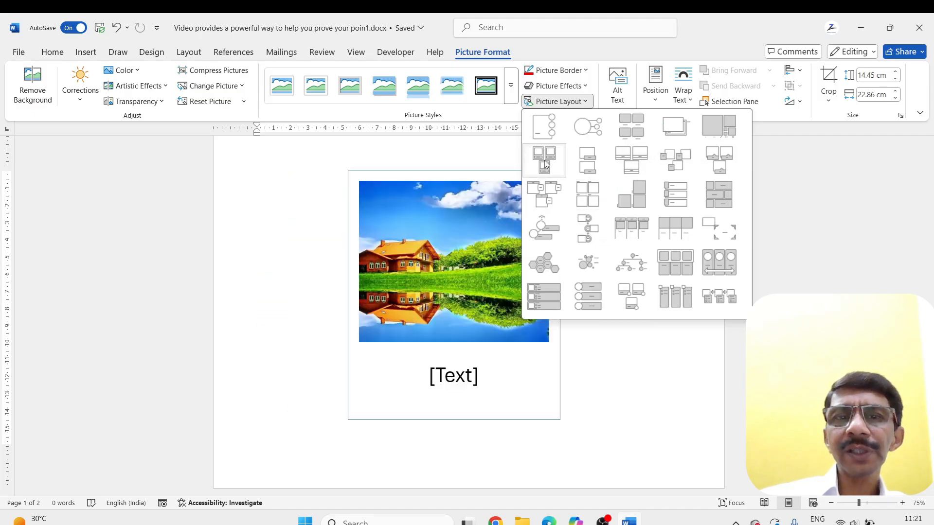
{"action": "left_click", "coordinate": [544, 160]}
{"action": "left_click", "coordinate": [477, 381]}
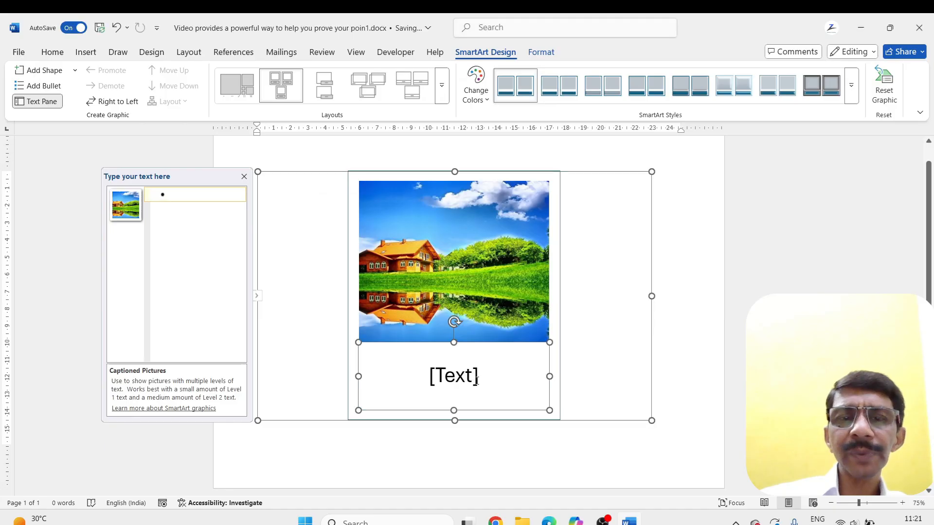
{"action": "left_click", "coordinate": [478, 372]}
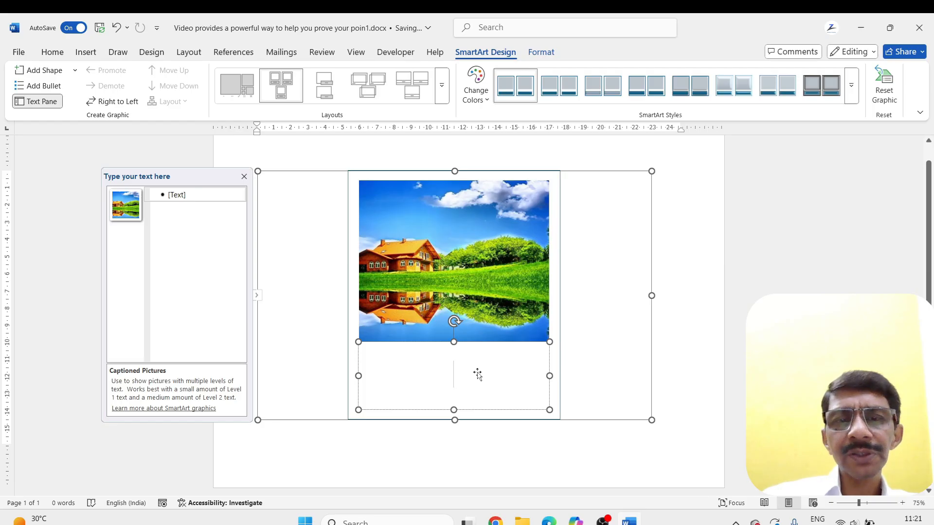
{"action": "type", "text": "summer"}
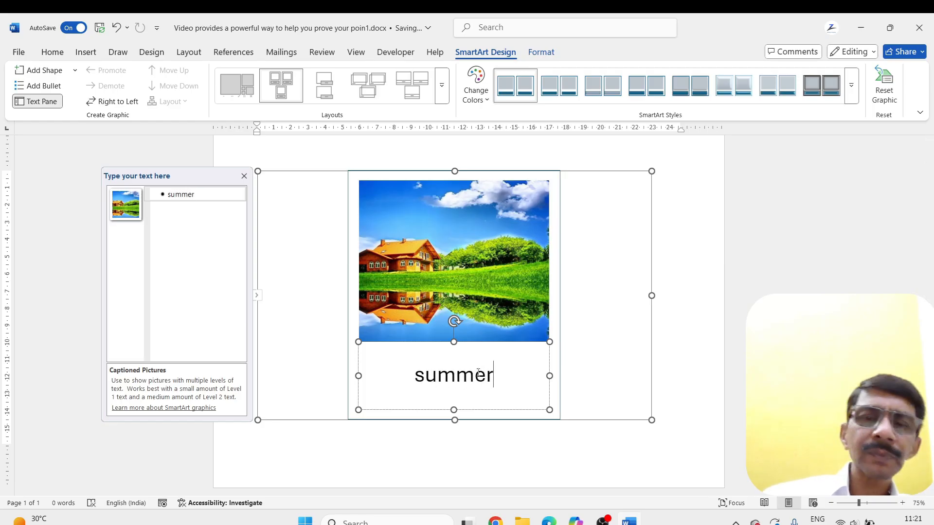
{"action": "left_click", "coordinate": [665, 278]}
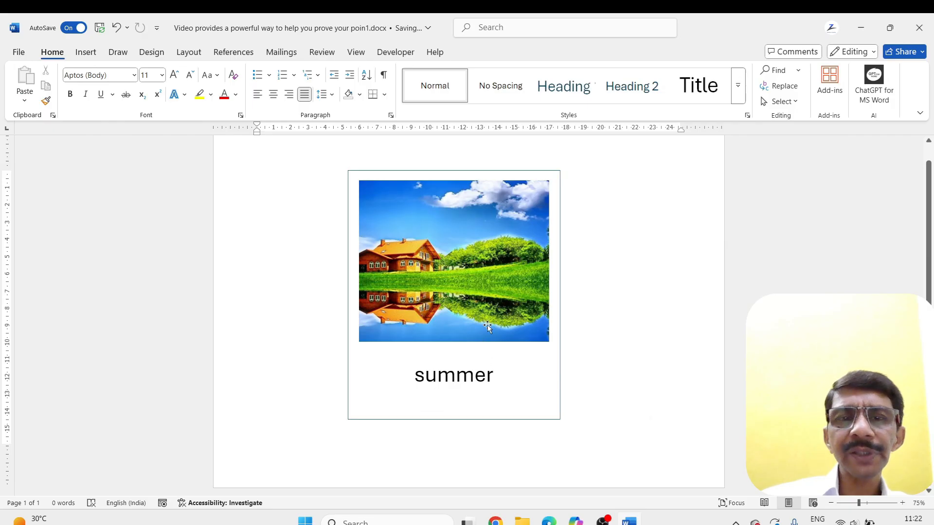
Add a second captioned picture entry after "summer" in the SmartArt graphic
{"action": "left_click", "coordinate": [443, 243]}
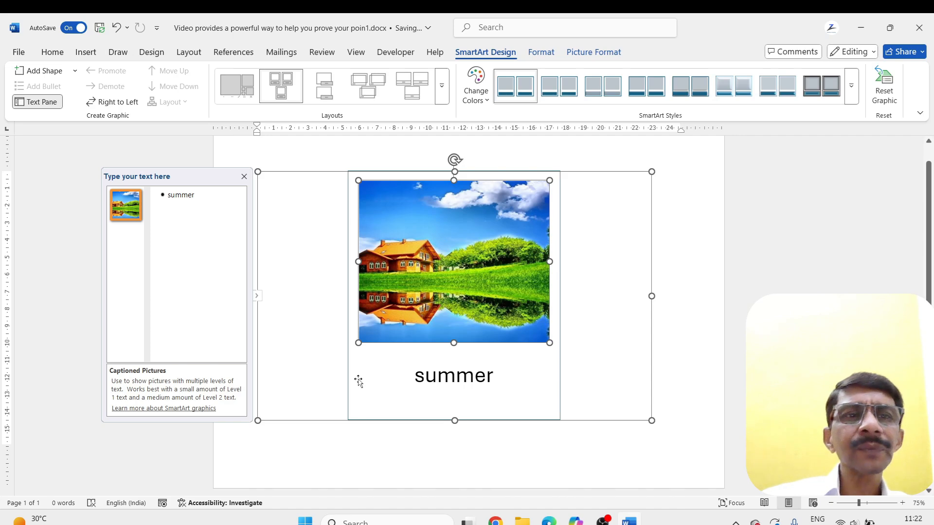
{"action": "left_click", "coordinate": [200, 197]}
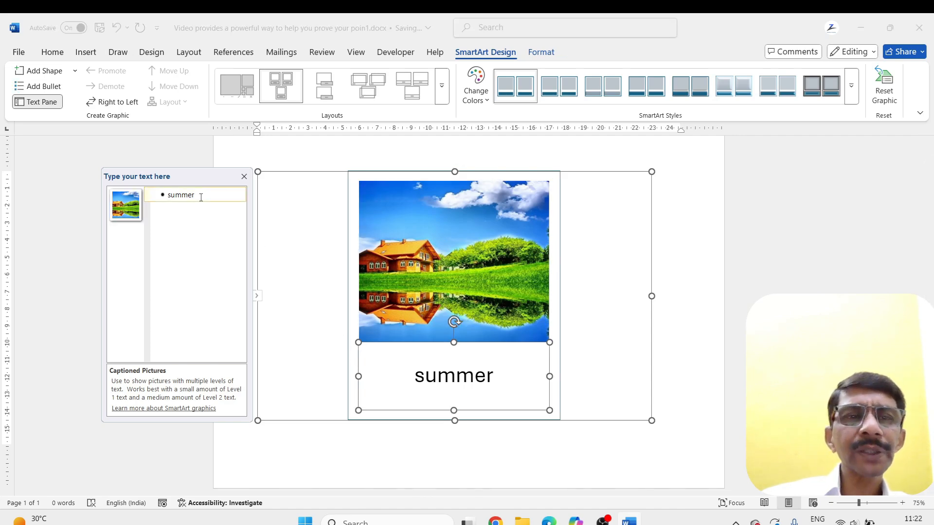
{"action": "key", "text": "Return"}
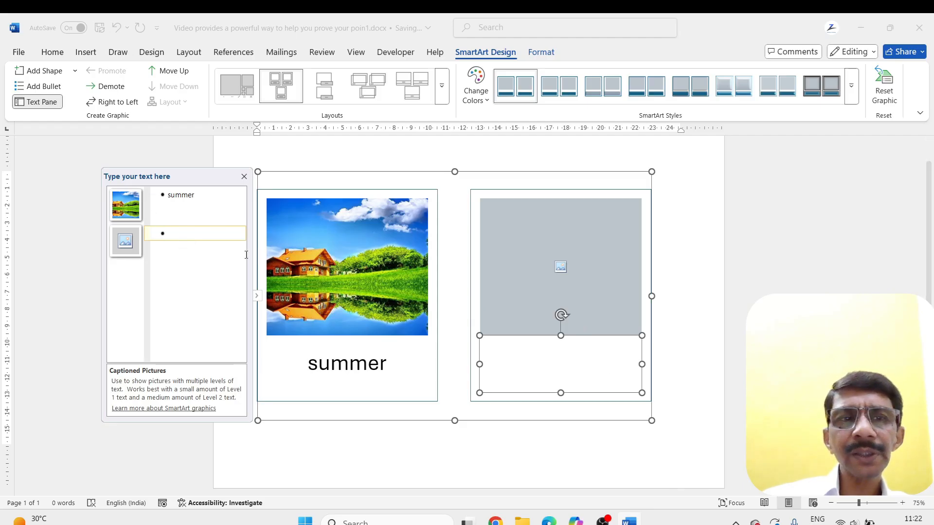
Fill the second entry's empty picture placeholder with the white-background blue car PNG file from the Downloads folder
{"action": "left_click", "coordinate": [563, 268]}
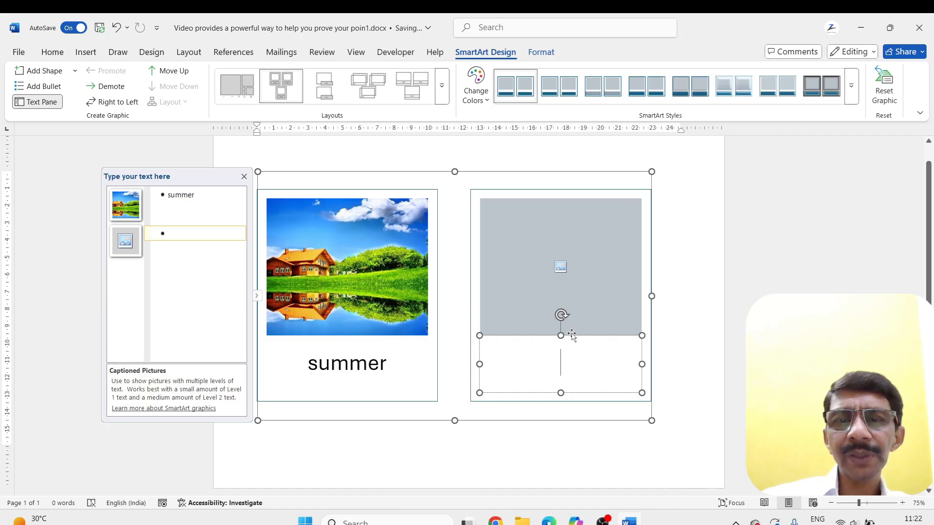
{"action": "left_click", "coordinate": [578, 305]}
{"action": "left_click", "coordinate": [561, 267]}
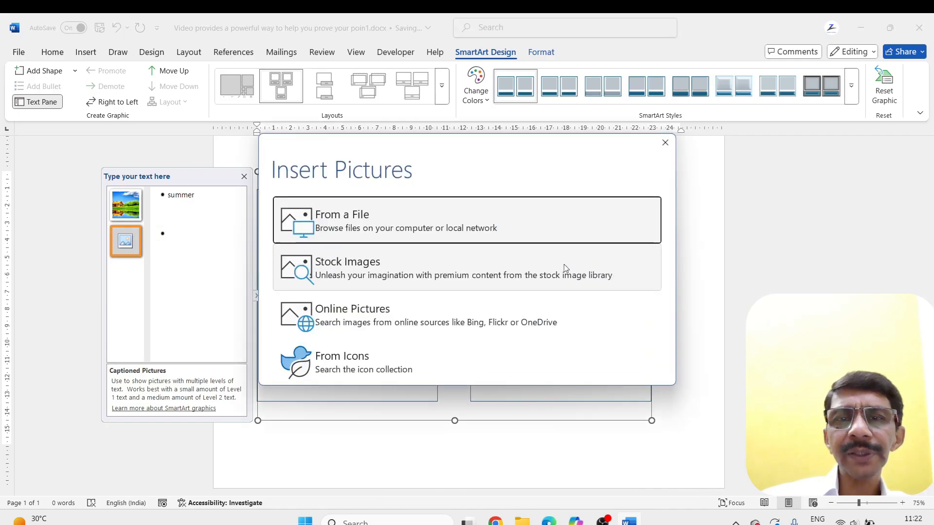
{"action": "left_click", "coordinate": [359, 221]}
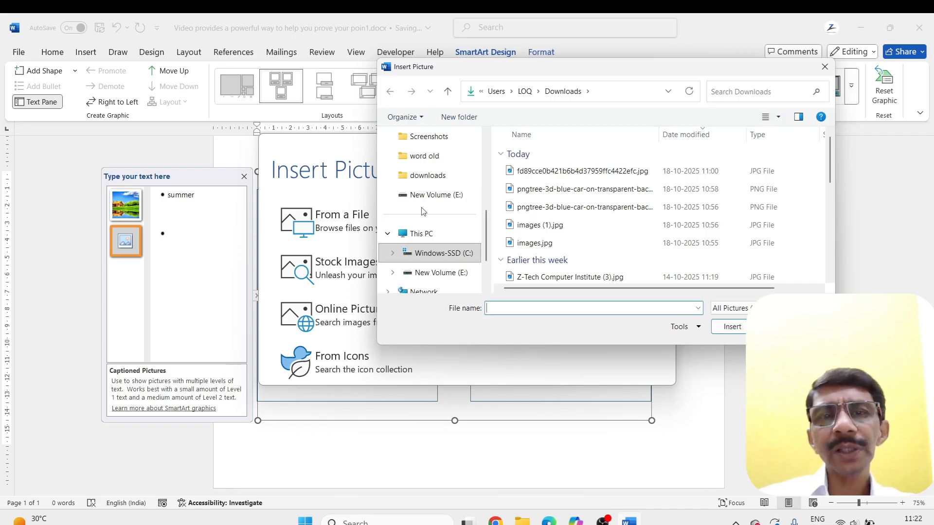
{"action": "scroll", "coordinate": [422, 210], "scroll_direction": "up", "scroll_amount": 5}
{"action": "left_click", "coordinate": [427, 237]}
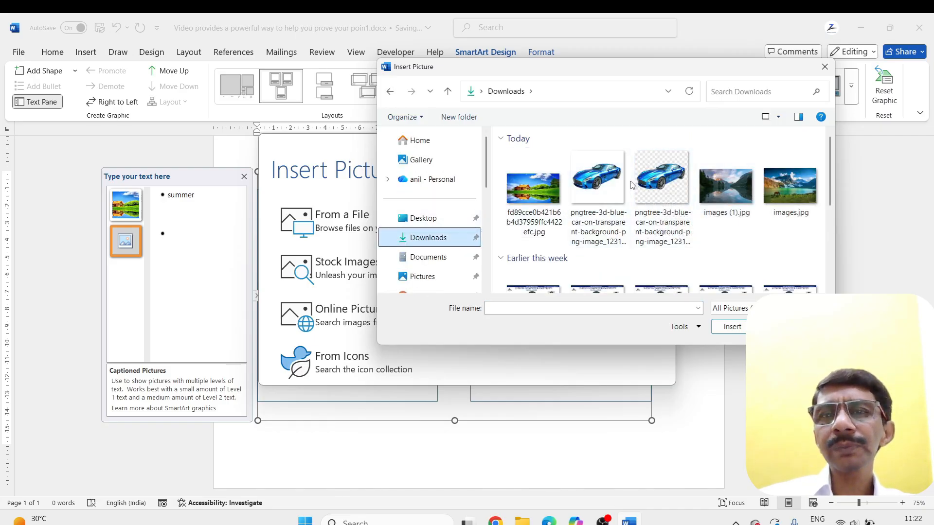
{"action": "double_click", "coordinate": [598, 177]}
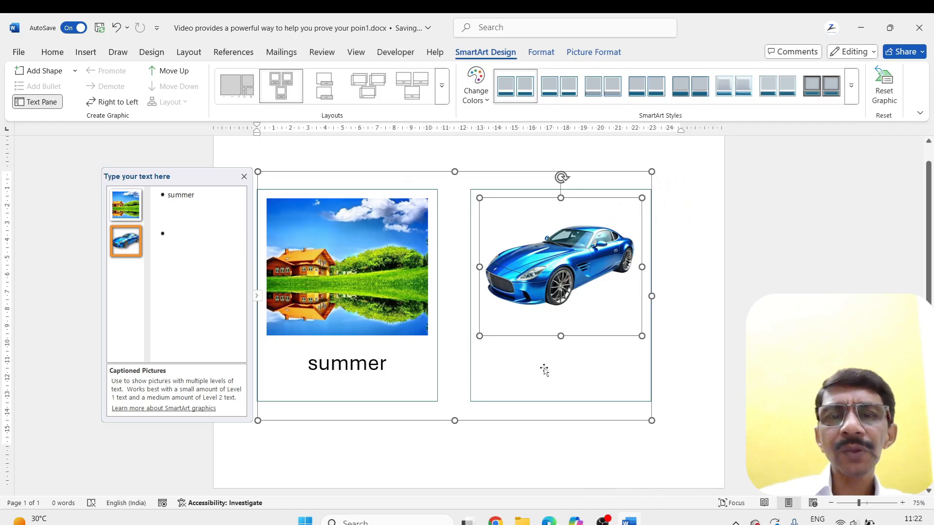
Caption the car picture "3d car" and deselect the SmartArt graphic
{"action": "left_click", "coordinate": [167, 234]}
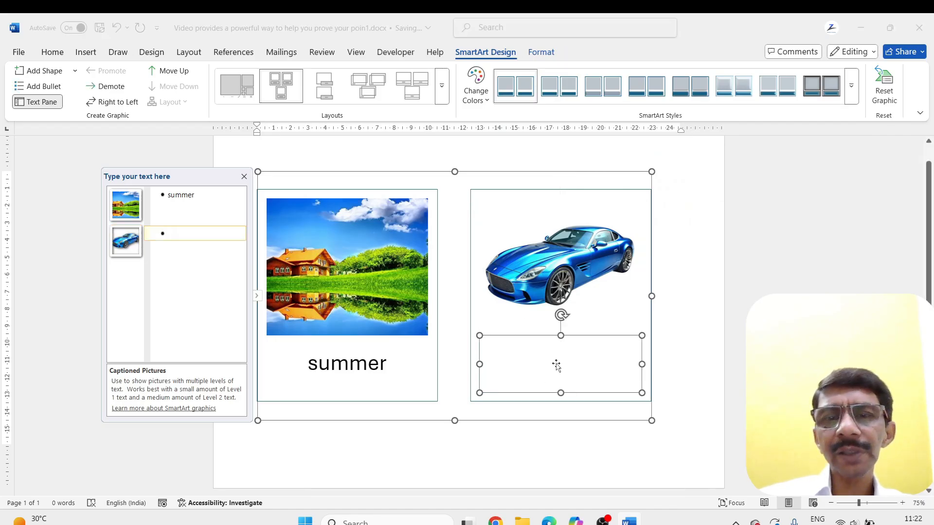
{"action": "type", "text": "3d "}
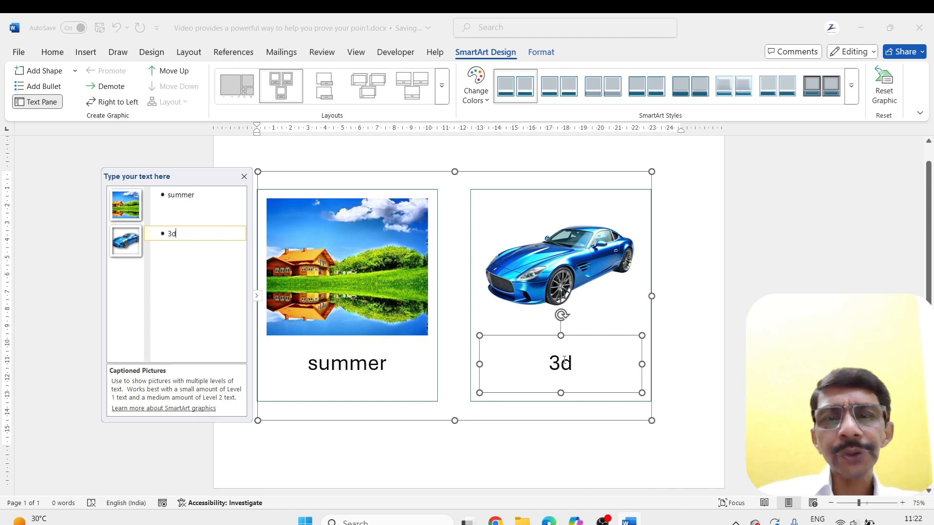
{"action": "type", "text": "car"}
{"action": "left_click", "coordinate": [639, 374]}
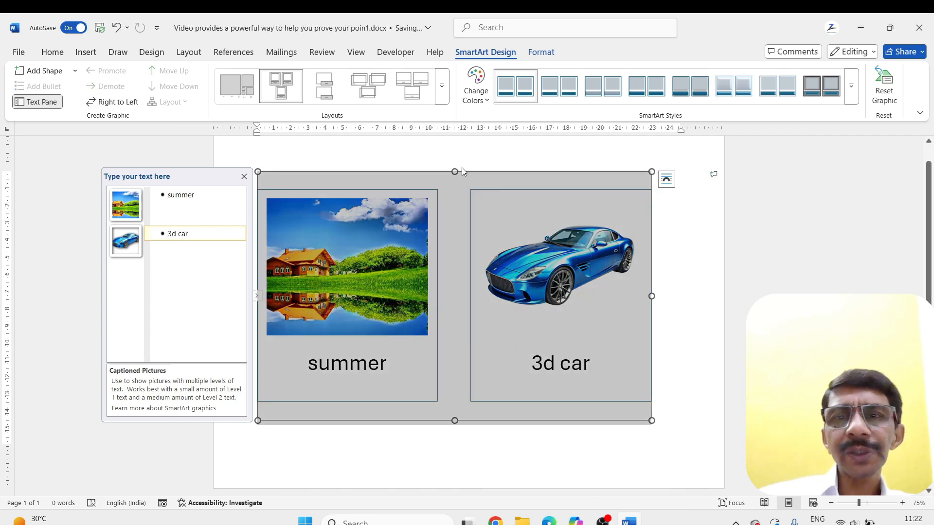
{"action": "left_click", "coordinate": [673, 397]}
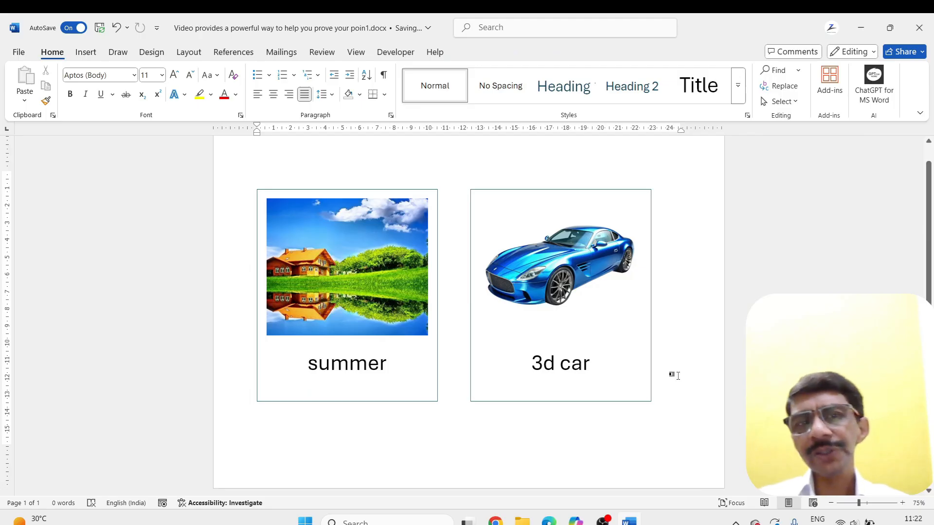
Examine the picture, shape and SmartArt formatting options available for the summer picture and the car's frame
{"action": "left_click", "coordinate": [340, 252]}
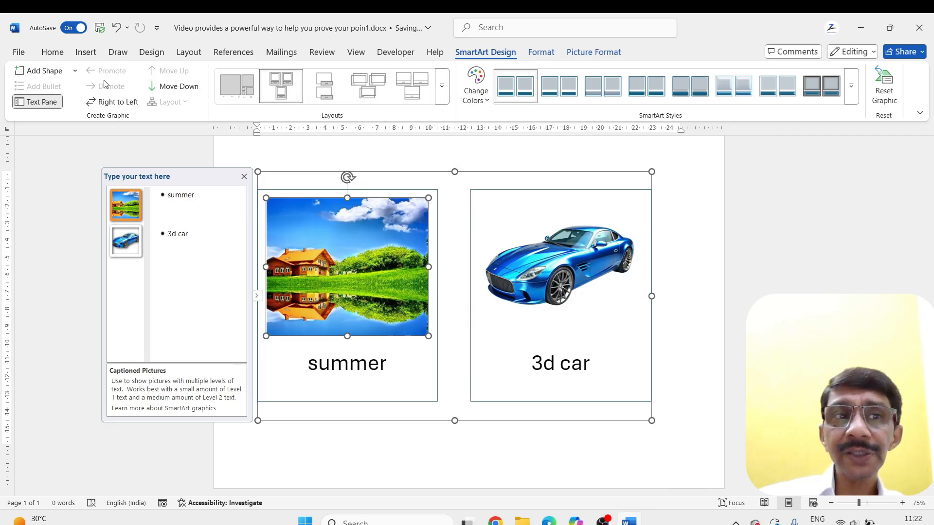
{"action": "left_click", "coordinate": [583, 54]}
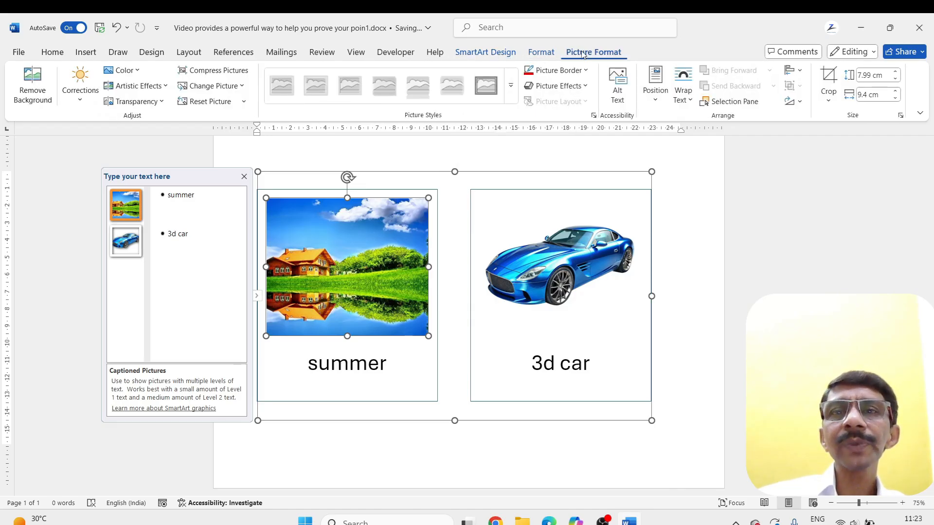
{"action": "left_click", "coordinate": [541, 52]}
{"action": "left_click", "coordinate": [491, 54]}
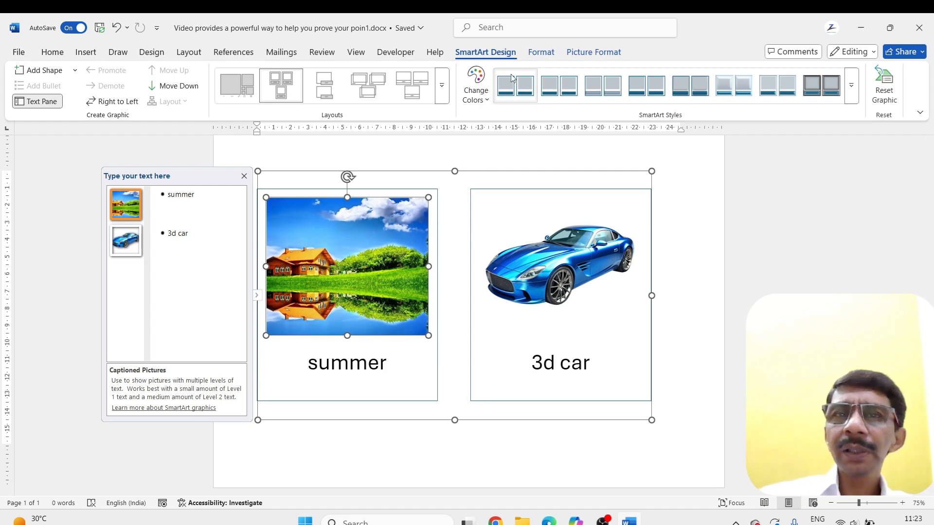
{"action": "left_click", "coordinate": [583, 54]}
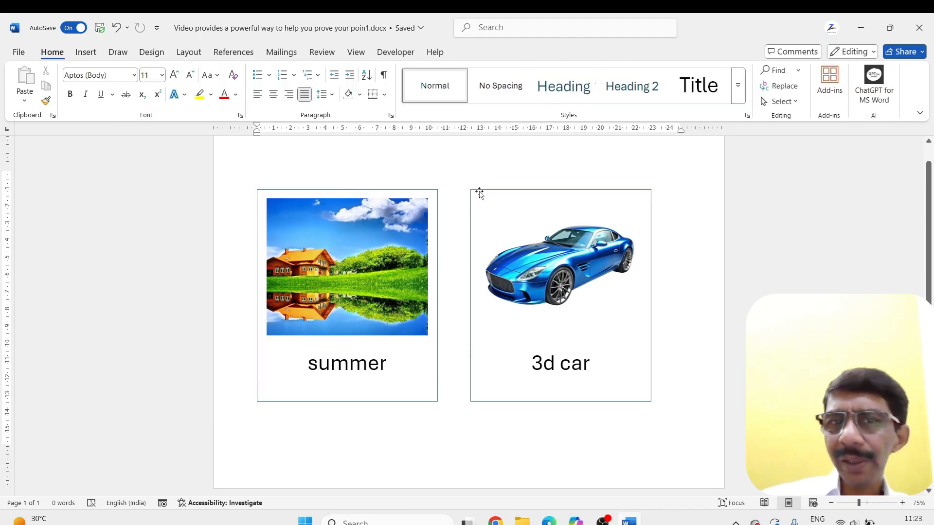
{"action": "left_click", "coordinate": [487, 194]}
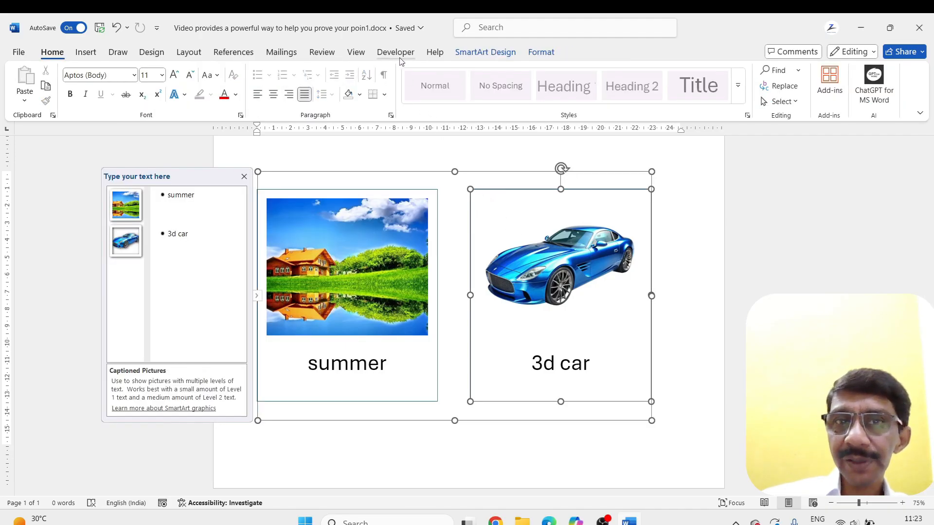
{"action": "left_click", "coordinate": [664, 254]}
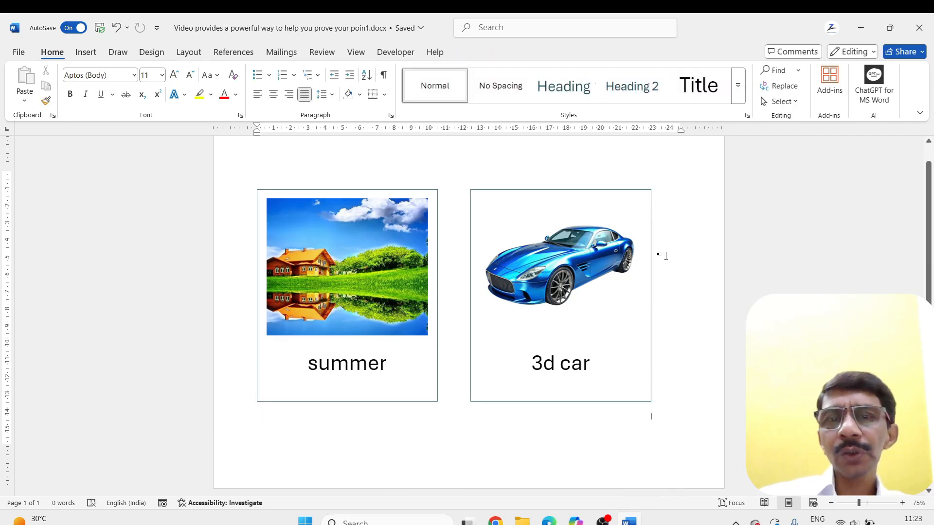
Review the SmartArt design and shape options for the whole graphic, and the picture format options for the summer picture
{"action": "left_click", "coordinate": [539, 251]}
{"action": "left_click", "coordinate": [682, 247]}
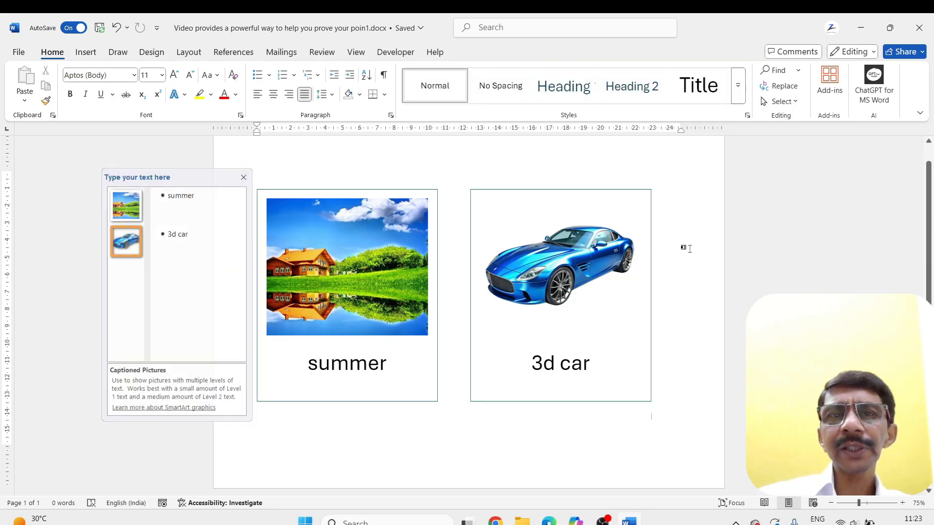
{"action": "left_click", "coordinate": [452, 209]}
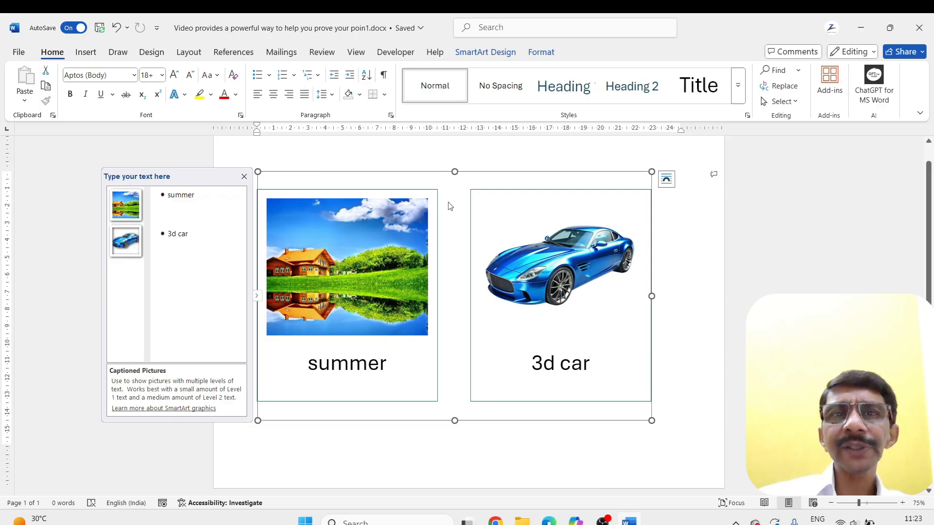
{"action": "left_click", "coordinate": [550, 55]}
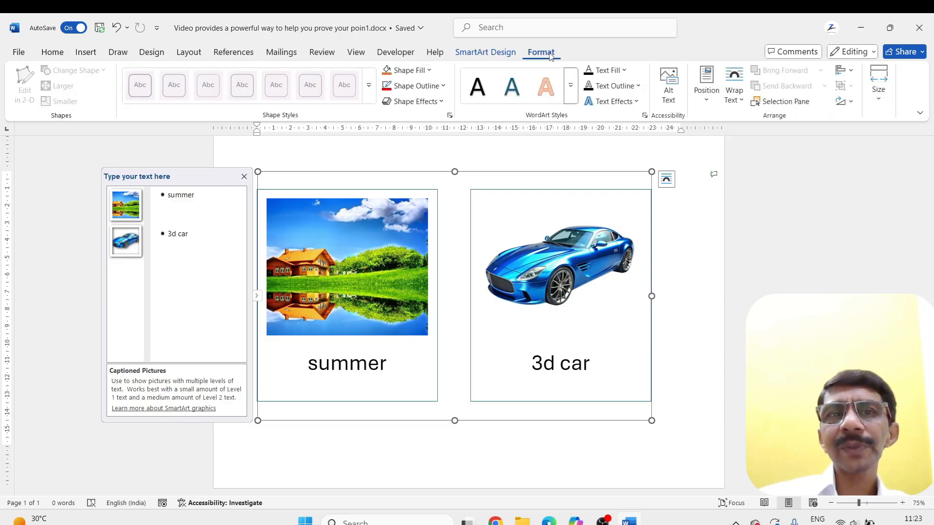
{"action": "left_click", "coordinate": [485, 52]}
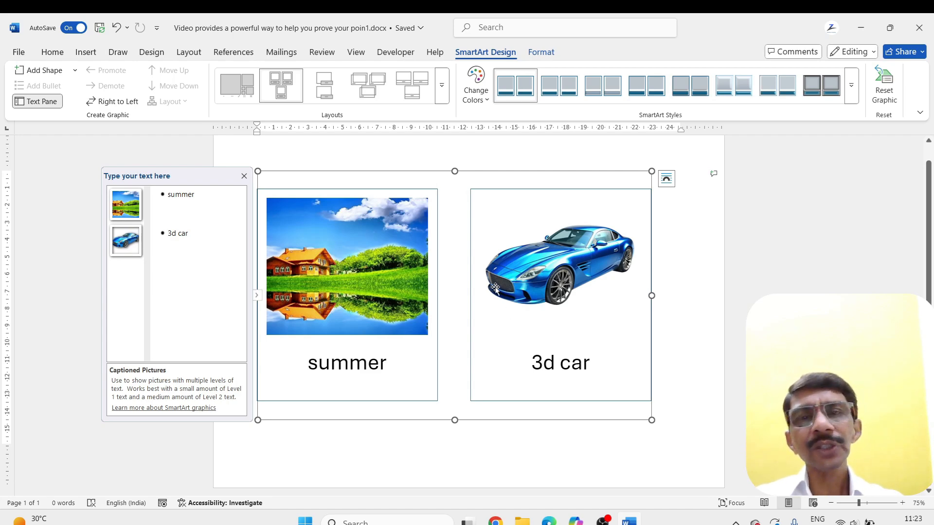
{"action": "left_click", "coordinate": [335, 286]}
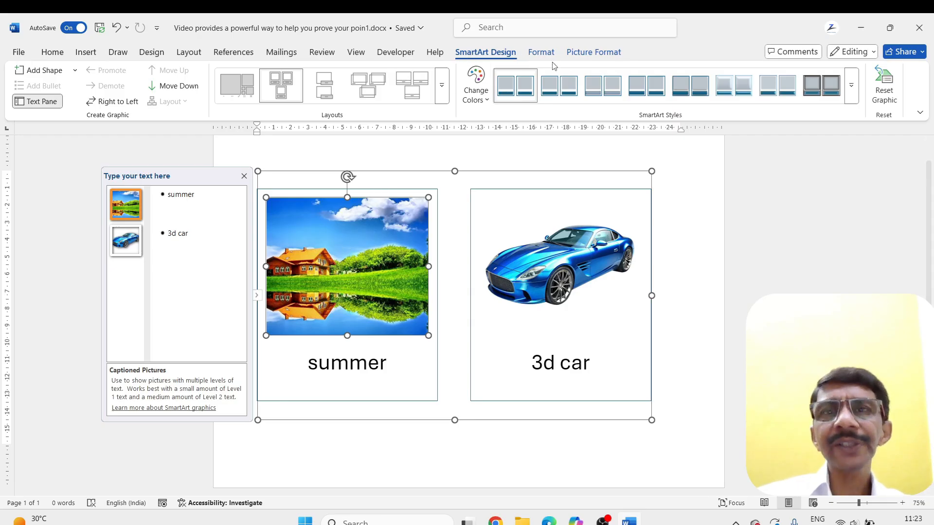
{"action": "left_click", "coordinate": [589, 53]}
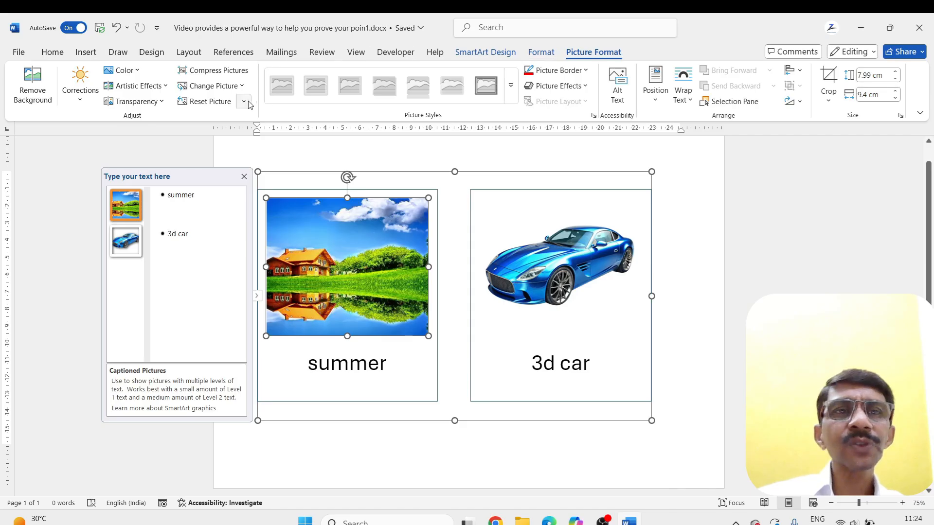
Reset the summer picture, and undo back through the SmartArt layout and the earlier reset of the 3-D house picture
{"action": "left_click", "coordinate": [204, 103]}
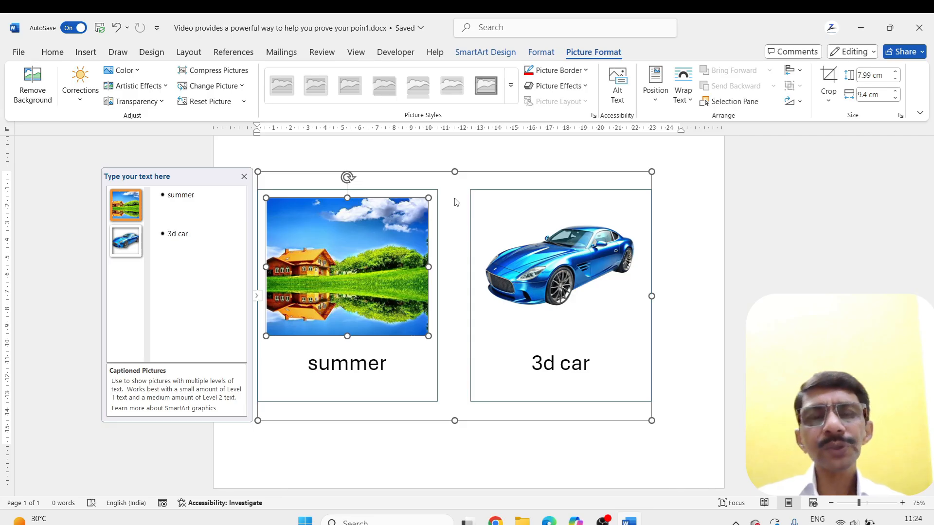
{"action": "key", "text": "ctrl+z"}
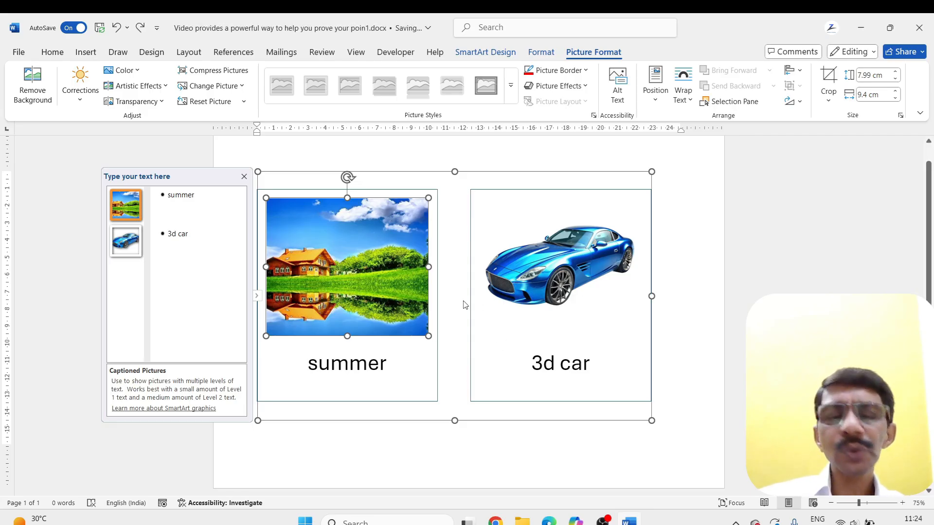
{"action": "key", "text": "ctrl+z"}
{"action": "key", "text": "ctrl+z"}
{"action": "key", "text": "ctrl+z"}
{"action": "key", "text": "ctrl+z"}
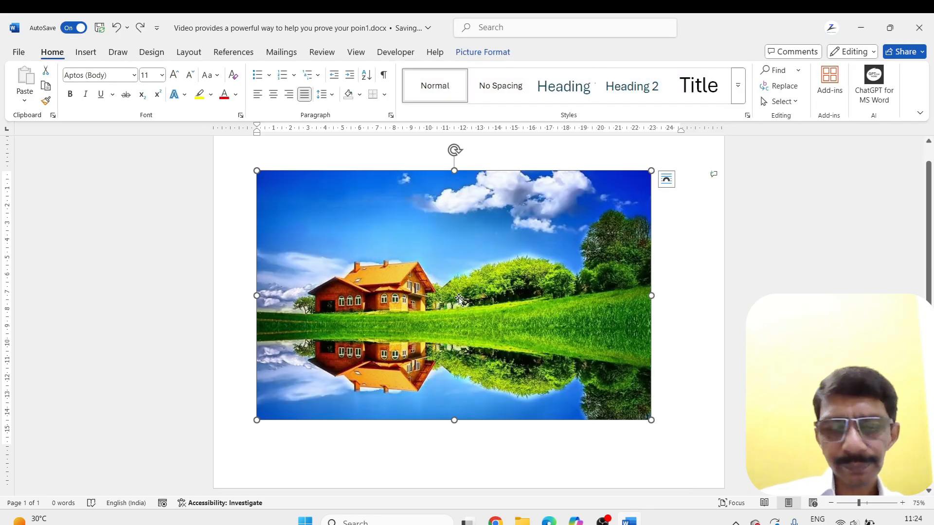
{"action": "key", "text": "ctrl+z"}
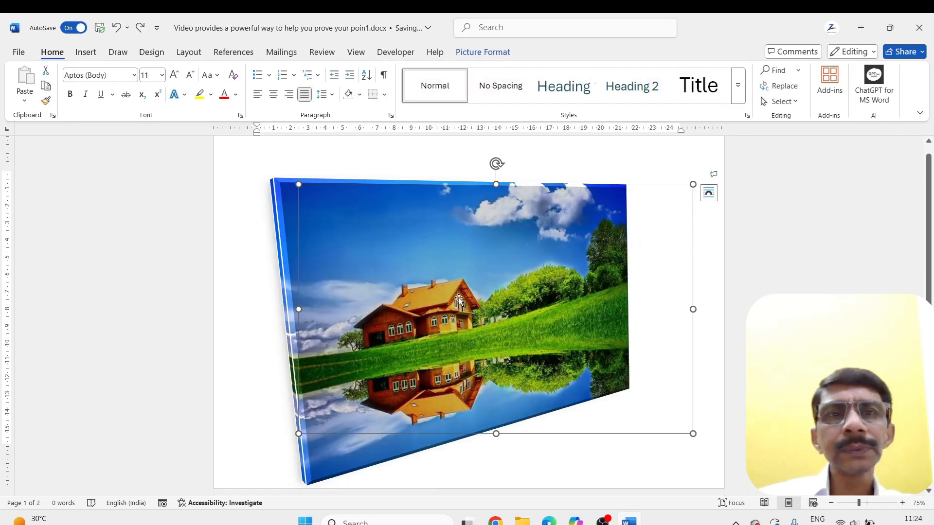
Resize the 3-D house picture to 8.64 cm by 13.67 cm and place it with square text wrapping near the page's middle
{"action": "left_click", "coordinate": [471, 52]}
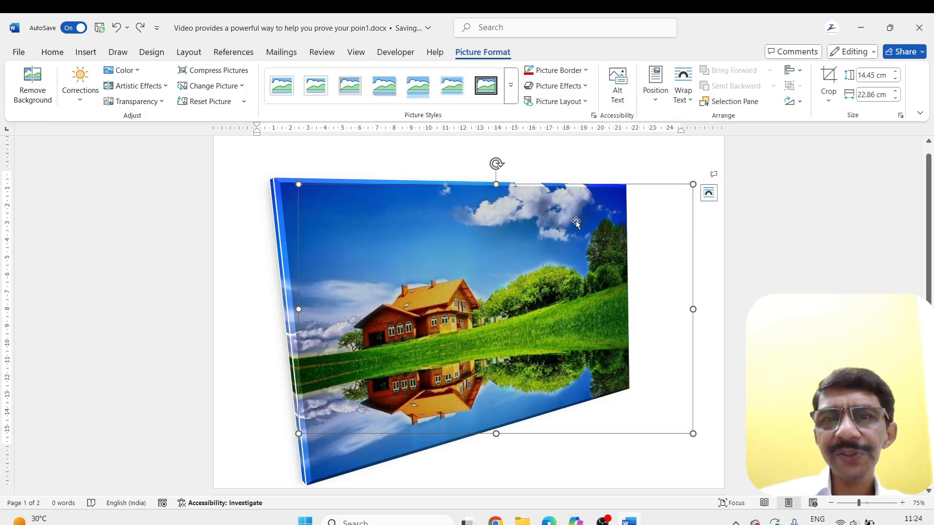
{"action": "left_click_drag", "start_coordinate": [693, 184], "coordinate": [511, 268]}
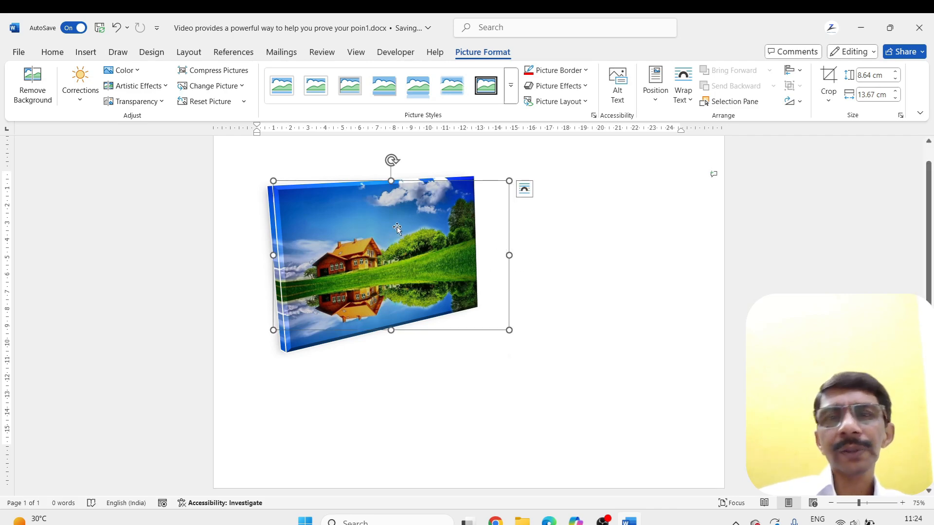
{"action": "left_click", "coordinate": [653, 102]}
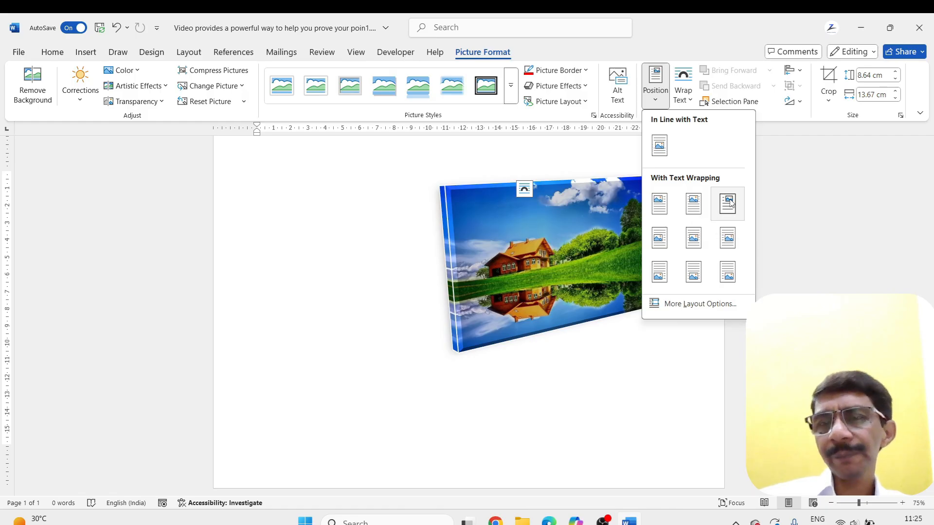
{"action": "left_click", "coordinate": [659, 203]}
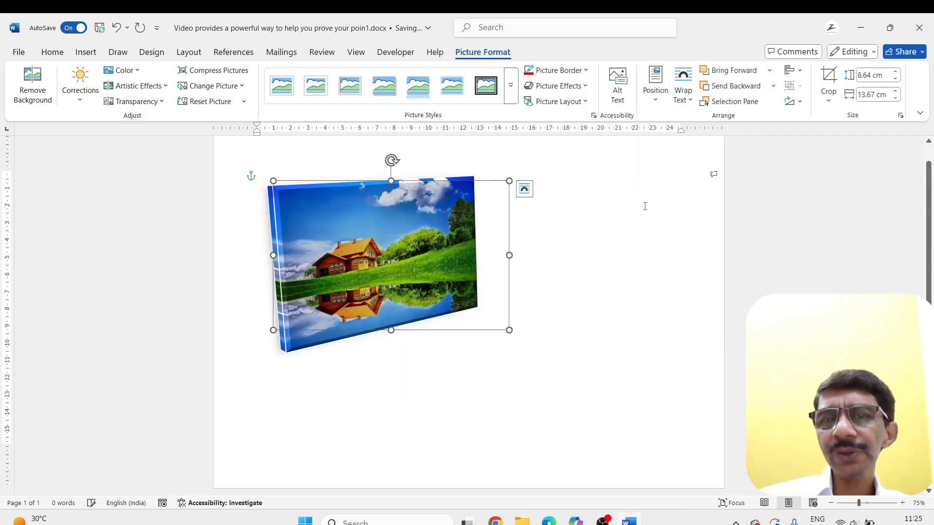
{"action": "left_click_drag", "start_coordinate": [422, 238], "coordinate": [504, 295]}
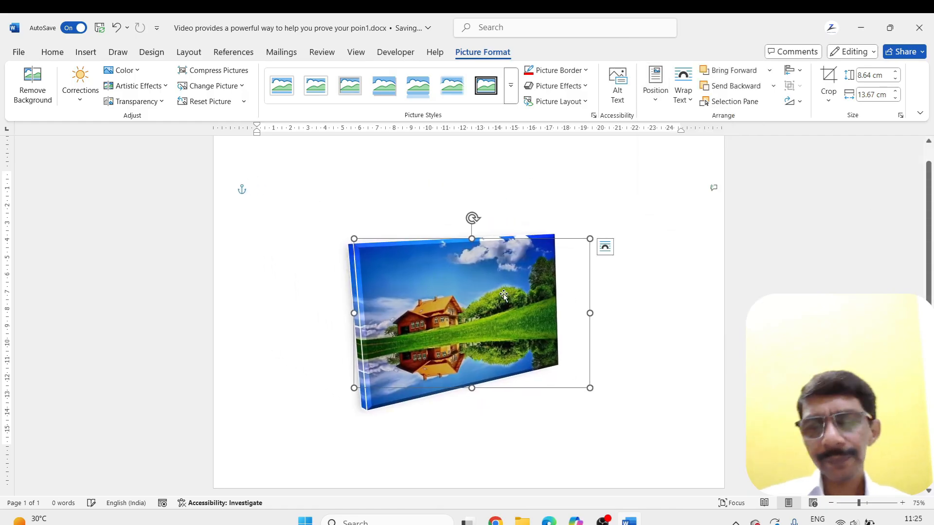
Generate sample paragraphs above and around the house picture with the =rand() command
{"action": "left_click", "coordinate": [294, 211]}
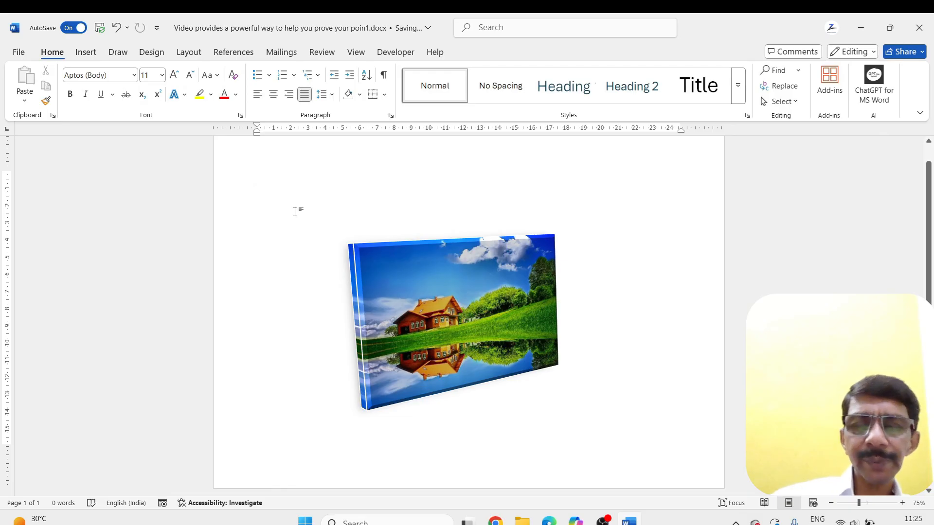
{"action": "type", "text": "="}
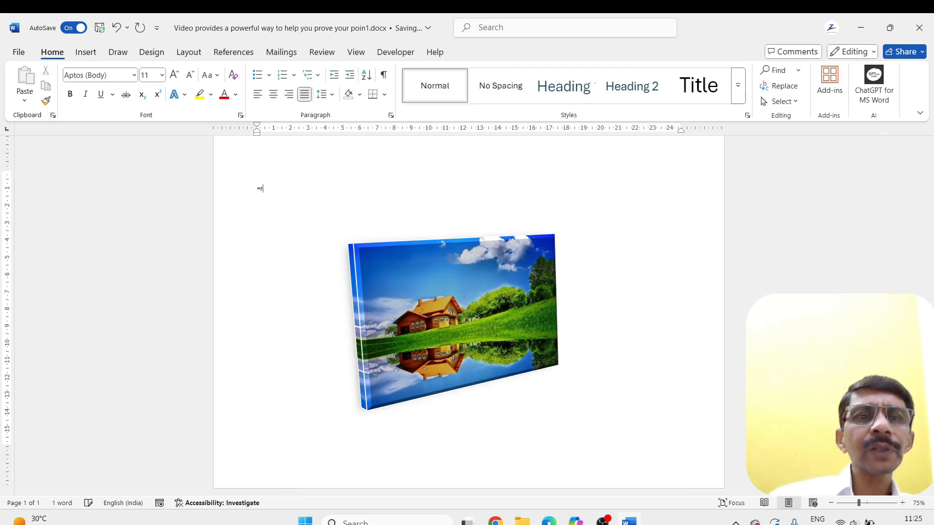
{"action": "type", "text": "rand("}
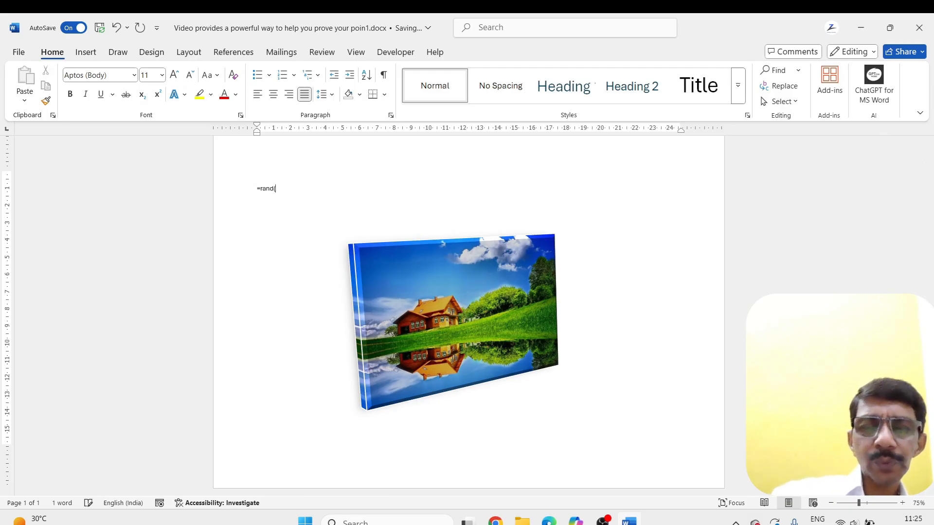
{"action": "type", "text": ")"}
{"action": "key", "text": "Return"}
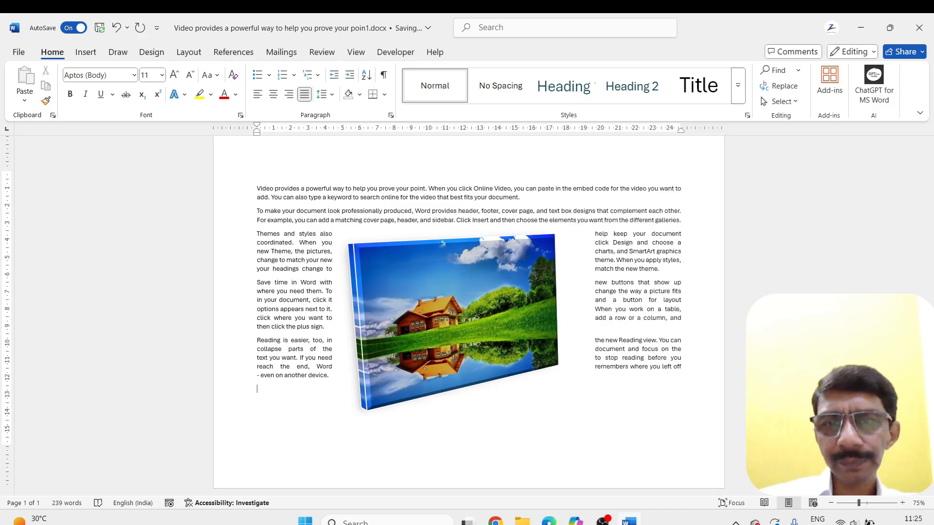
Move the house picture higher among the sample paragraphs and set its text wrapping to In Line with Text
{"action": "scroll", "coordinate": [409, 309], "scroll_direction": "up", "scroll_amount": 2}
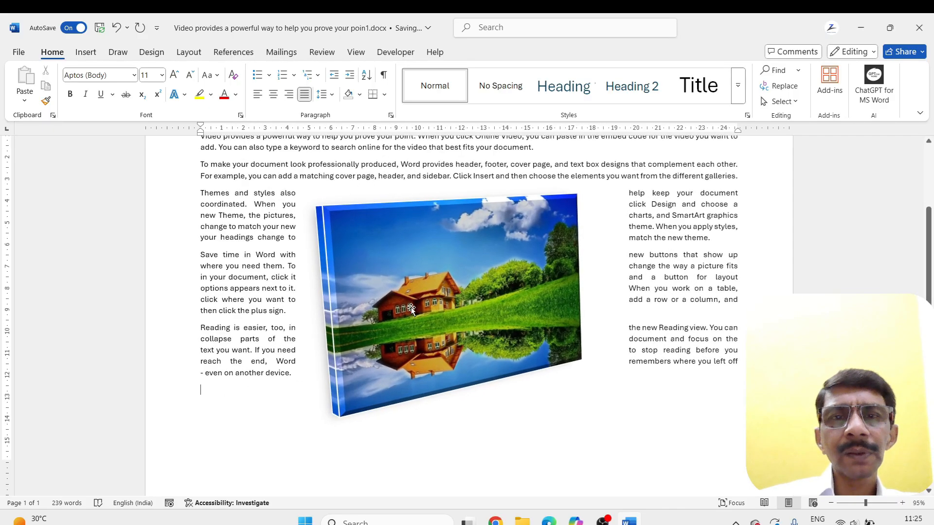
{"action": "left_click_drag", "start_coordinate": [421, 301], "coordinate": [428, 256]}
{"action": "scroll", "coordinate": [434, 270], "scroll_direction": "up", "scroll_amount": 1}
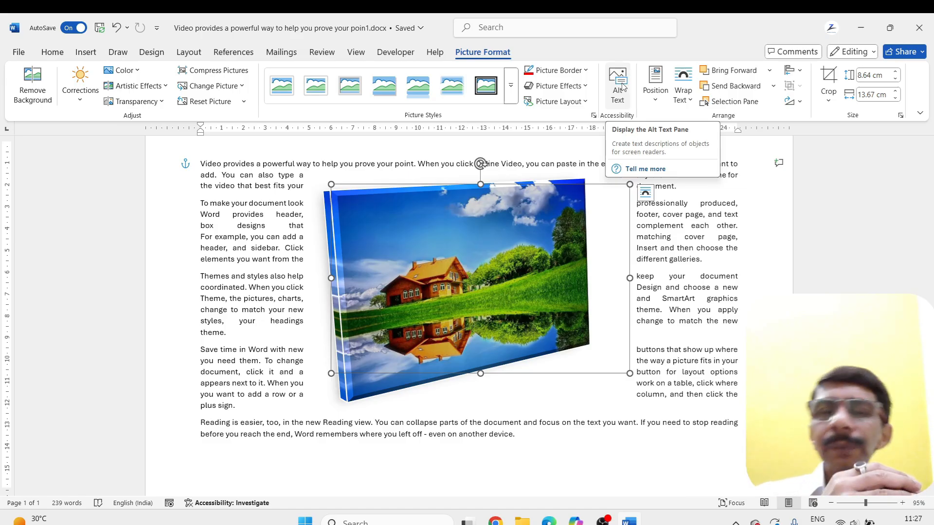
{"action": "left_click", "coordinate": [657, 105]}
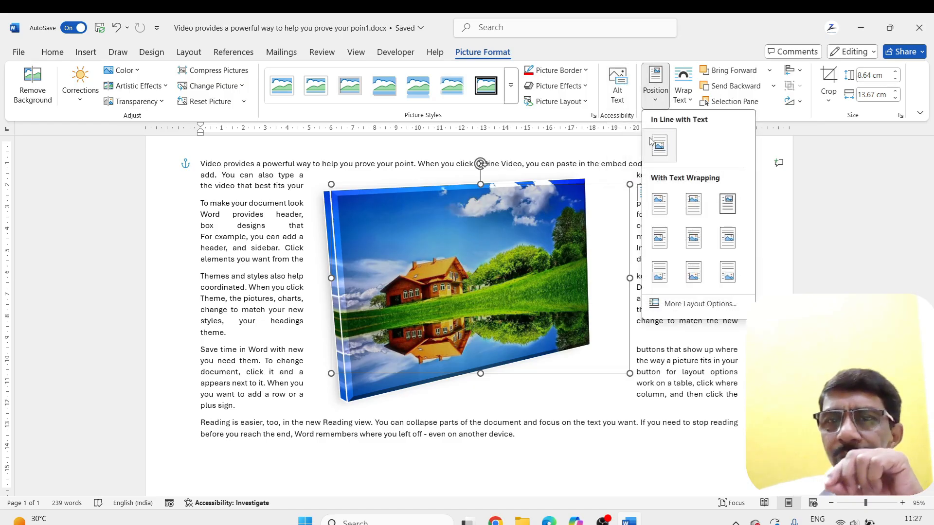
{"action": "left_click", "coordinate": [769, 149]}
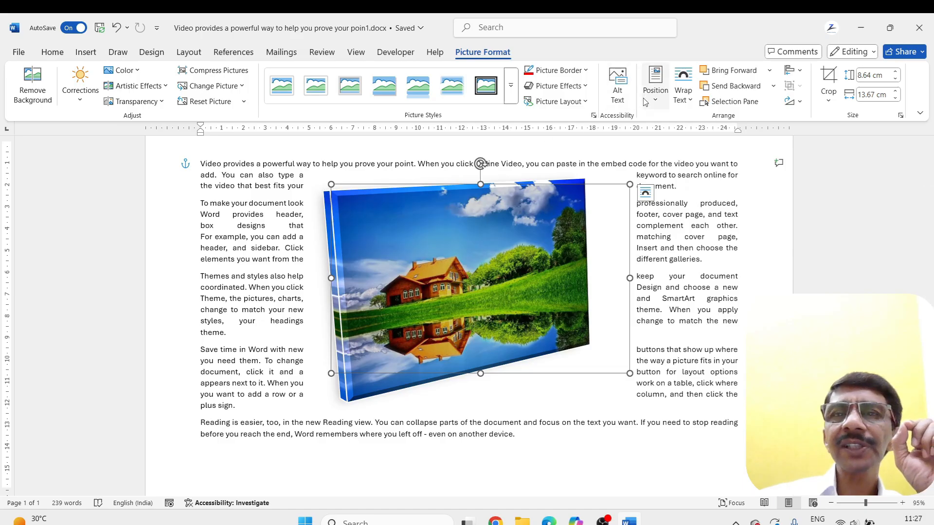
{"action": "left_click", "coordinate": [690, 100]}
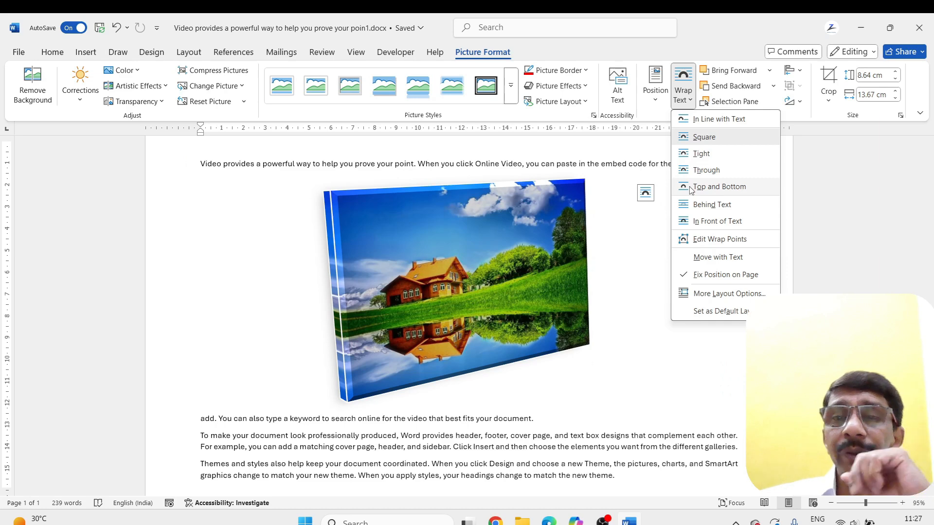
{"action": "left_click", "coordinate": [690, 122]}
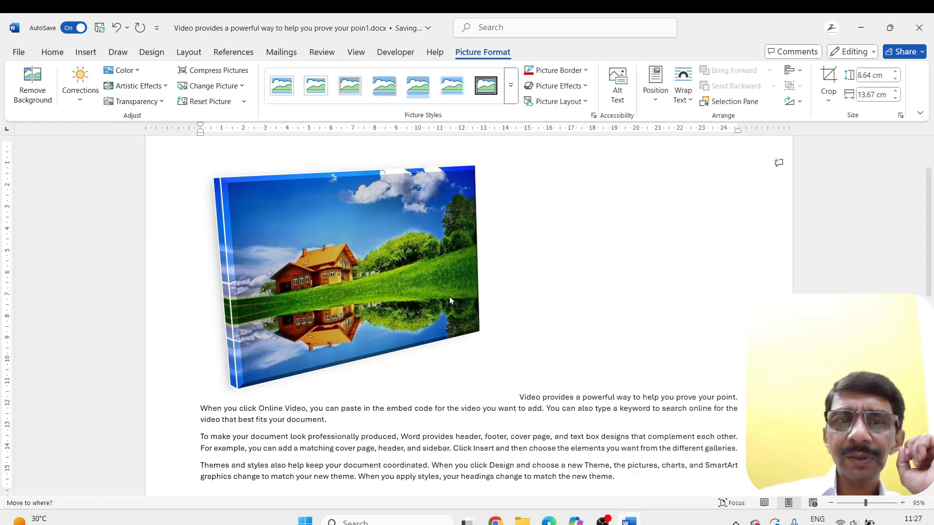
Give the house picture the top-left position with square text wrapping, and move it to the middle of the sample text
{"action": "left_click", "coordinate": [655, 90]}
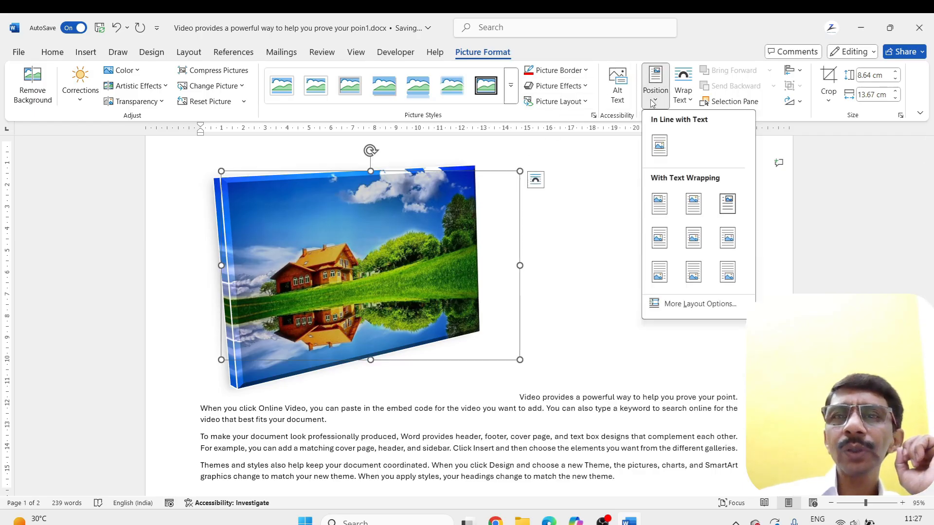
{"action": "left_click", "coordinate": [660, 203]}
{"action": "left_click_drag", "start_coordinate": [360, 240], "coordinate": [468, 298]}
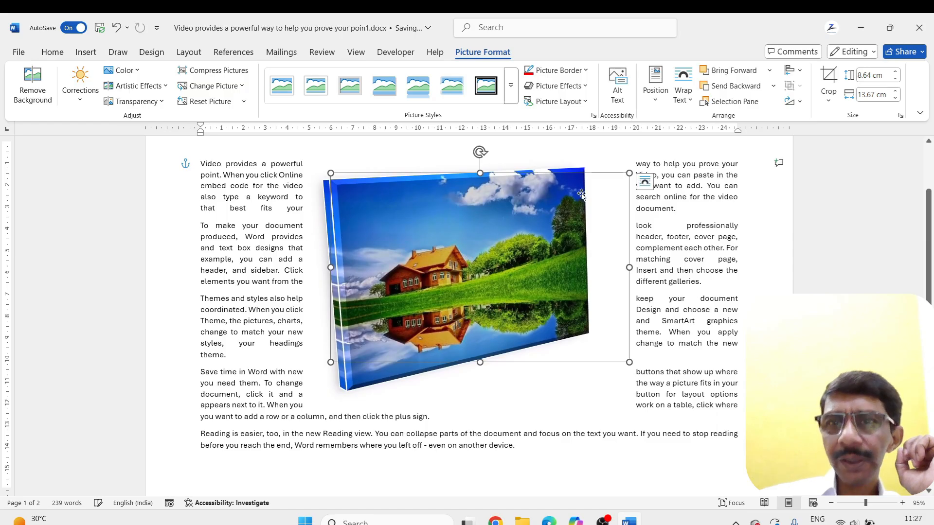
Move the house picture down below the first paragraph and shrink it to 7.39 cm by 11.7 cm
{"action": "left_click", "coordinate": [575, 406]}
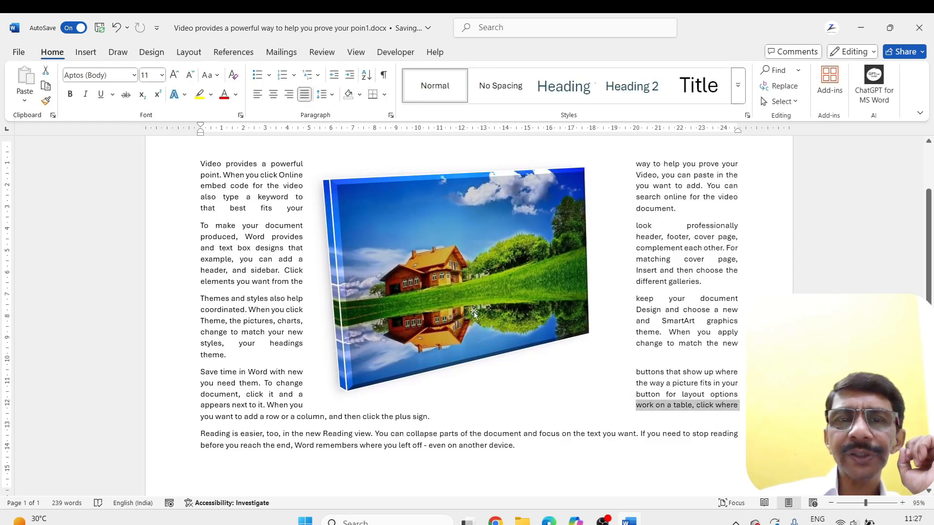
{"action": "left_click_drag", "start_coordinate": [458, 262], "coordinate": [461, 290]}
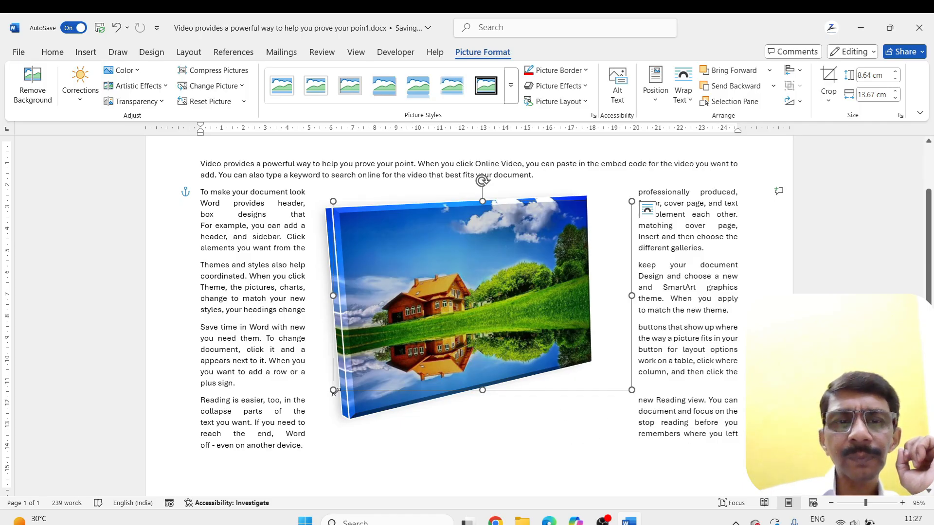
{"action": "left_click_drag", "start_coordinate": [333, 390], "coordinate": [376, 363]}
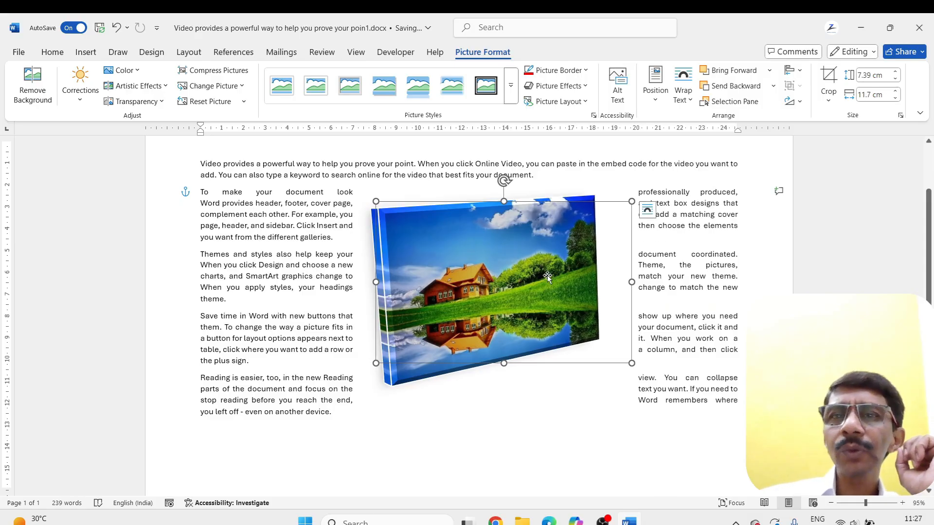
Edit the house picture's wrap points, pulling the upper-left point inward above the picture's corner to let the text flow closer
{"action": "left_click", "coordinate": [689, 100]}
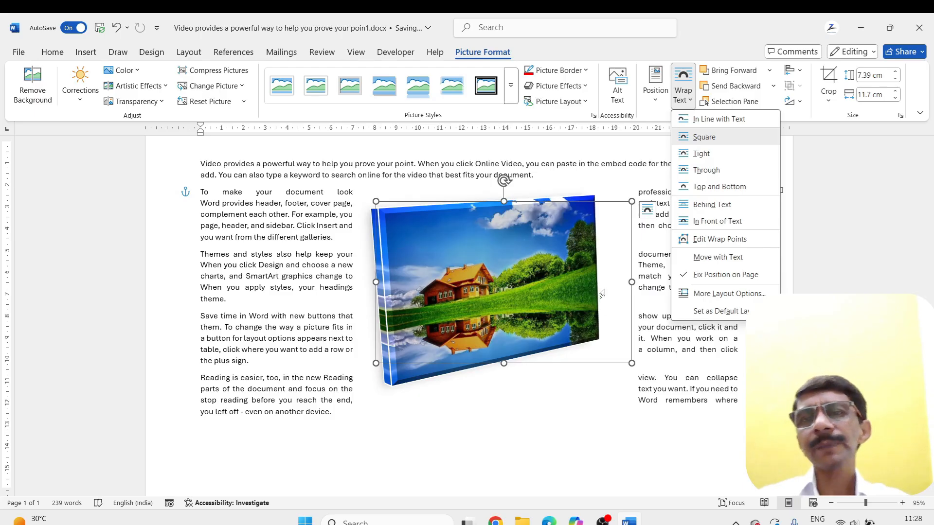
{"action": "left_click", "coordinate": [699, 241]}
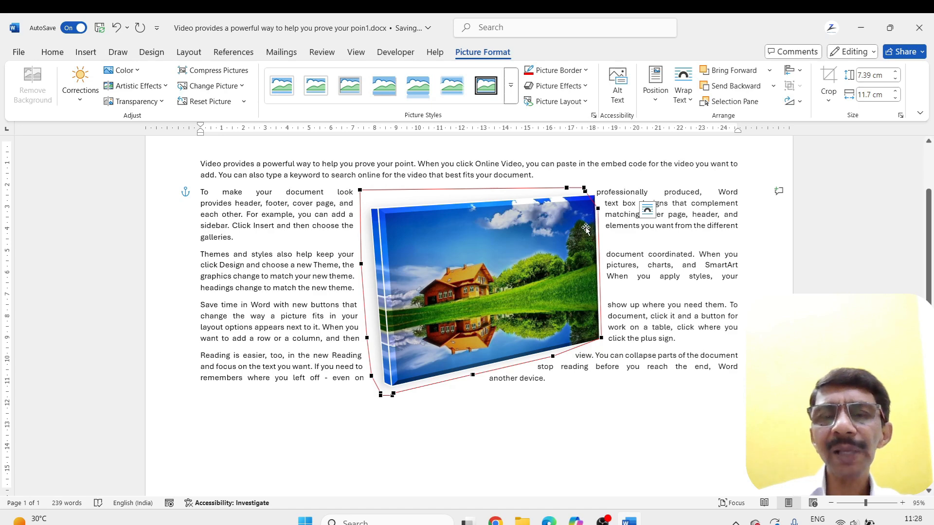
{"action": "scroll", "coordinate": [585, 229], "scroll_direction": "up", "scroll_amount": 1, "text": "ctrl"}
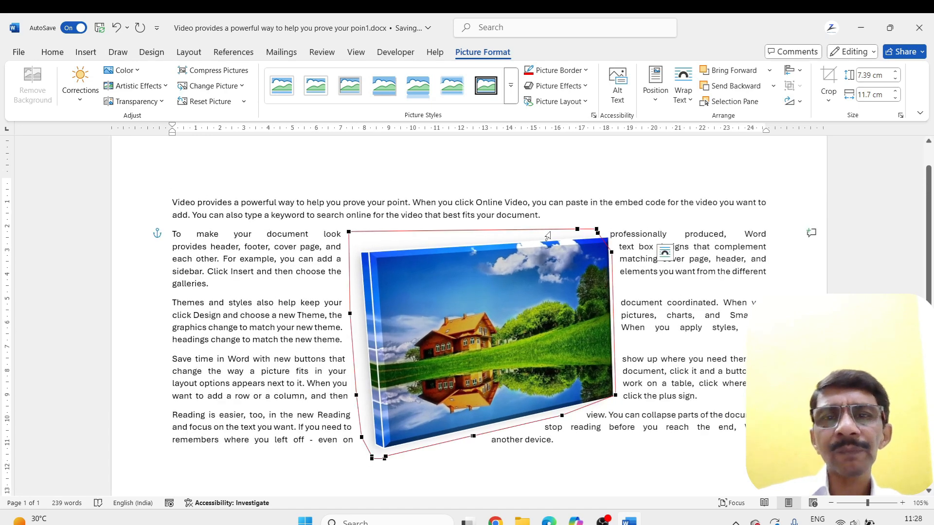
{"action": "left_click_drag", "start_coordinate": [348, 232], "coordinate": [398, 239]}
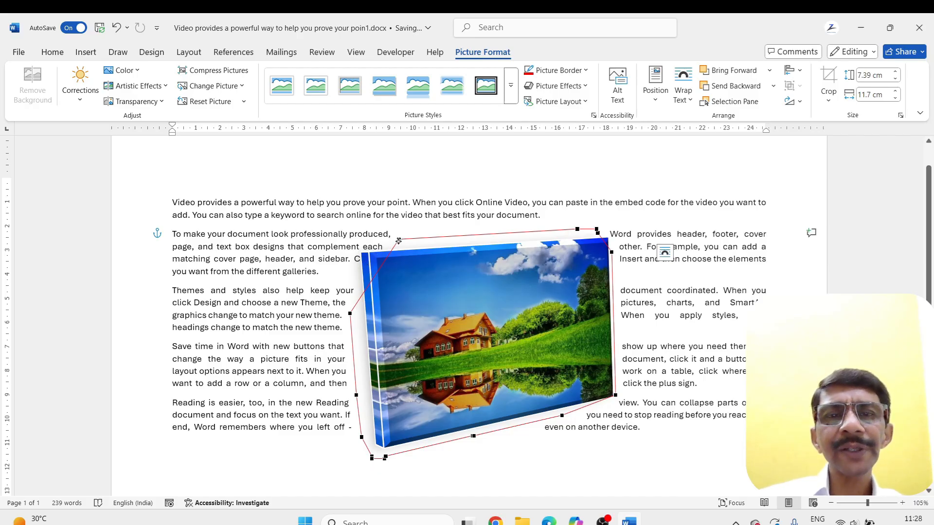
{"action": "left_click_drag", "start_coordinate": [398, 241], "coordinate": [376, 234]}
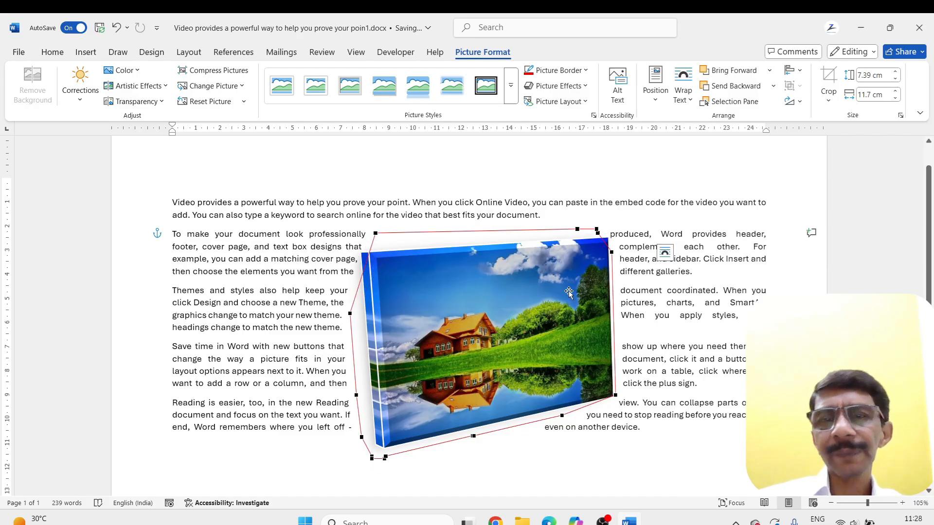
Drag the house picture's lower-right wrap point inward and then outward beyond the picture's corner, and finish editing the wrap points
{"action": "mouse_move", "coordinate": [614, 397]}
{"action": "left_mouse_down"}
{"action": "mouse_move", "coordinate": [596, 392]}
{"action": "mouse_move", "coordinate": [606, 393]}
{"action": "left_mouse_up"}
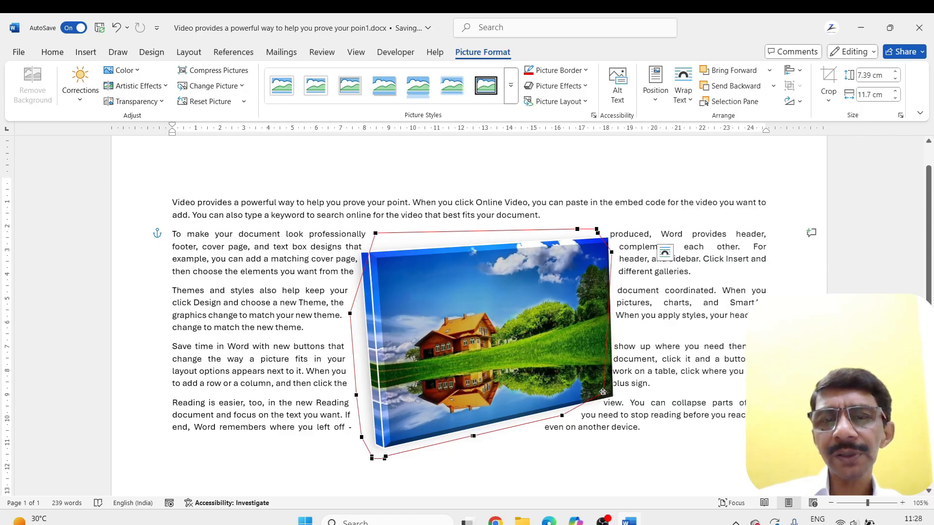
{"action": "left_click_drag", "start_coordinate": [603, 391], "coordinate": [646, 398]}
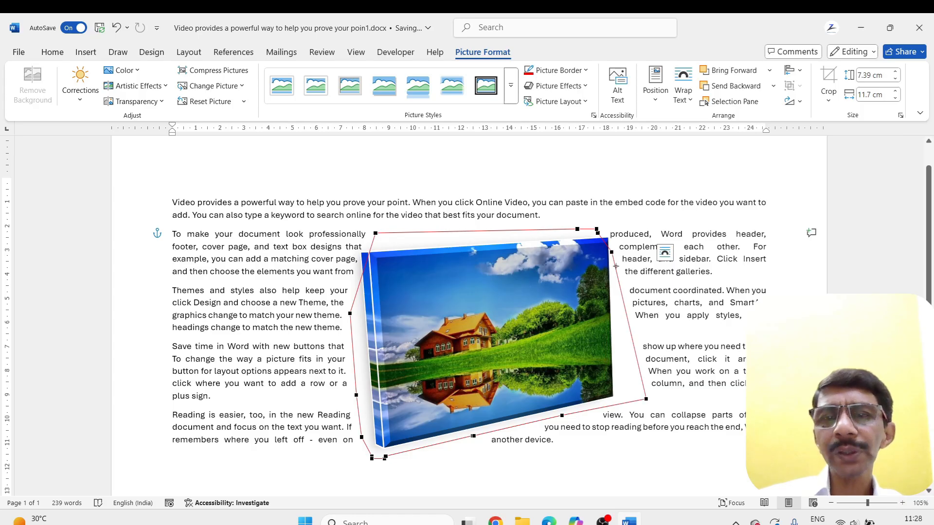
{"action": "left_click", "coordinate": [686, 346]}
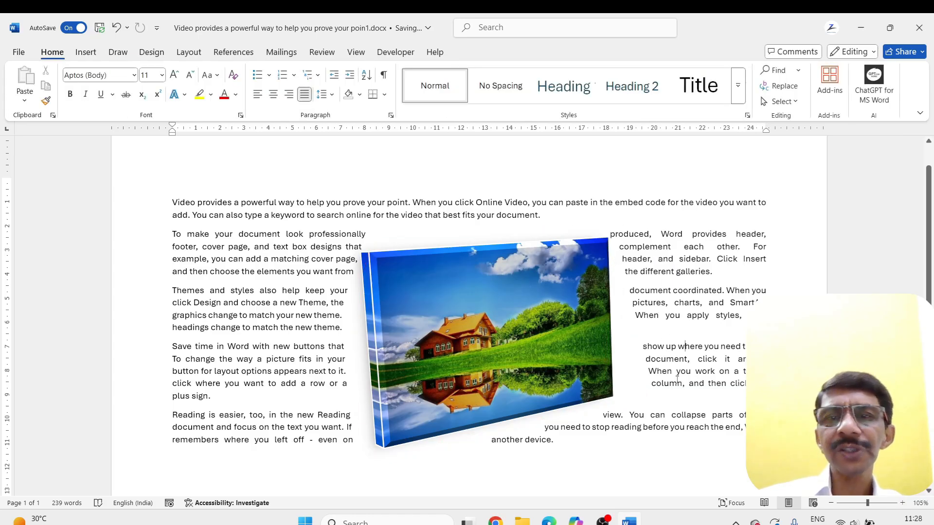
Review the house picture's text wrapping, position and size settings in the detailed layout options, leaving them as they are
{"action": "left_click", "coordinate": [569, 269]}
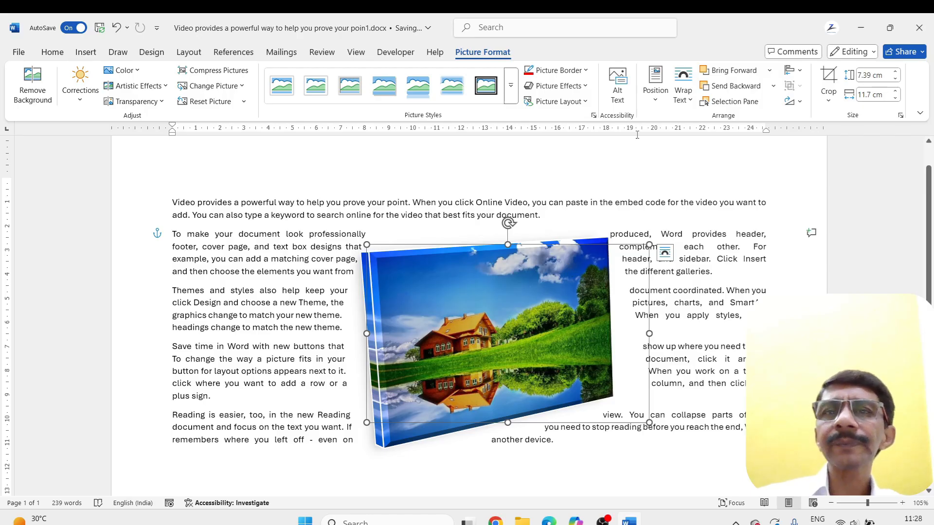
{"action": "left_click", "coordinate": [689, 100]}
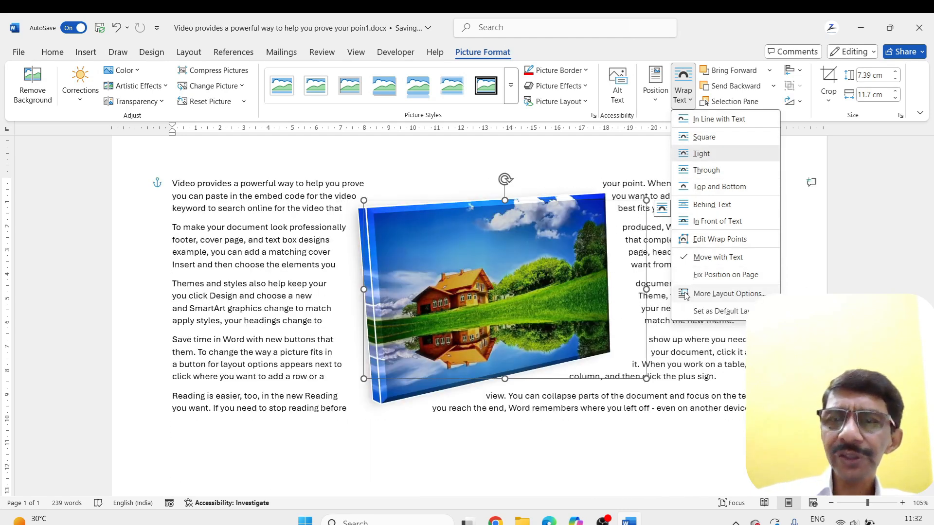
{"action": "left_click", "coordinate": [720, 293]}
{"action": "left_click_drag", "start_coordinate": [471, 120], "coordinate": [719, 169]}
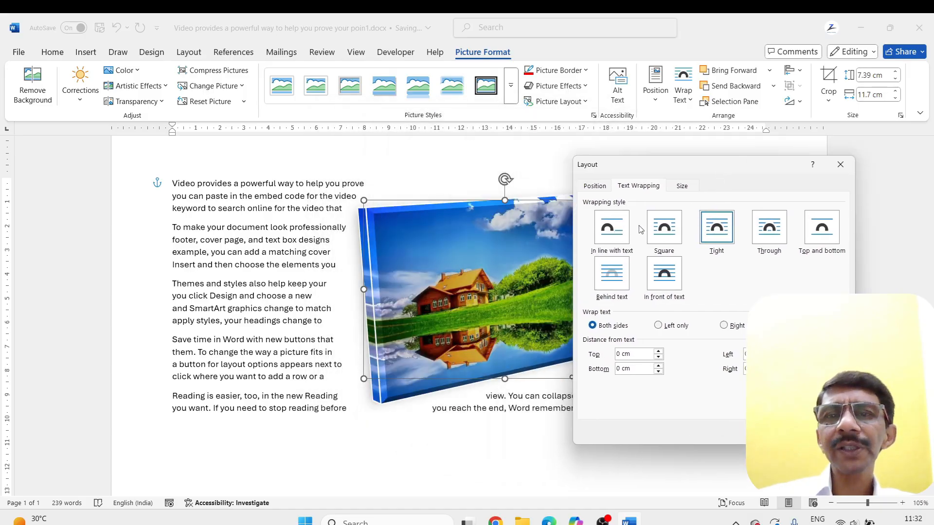
{"action": "left_click", "coordinate": [595, 187]}
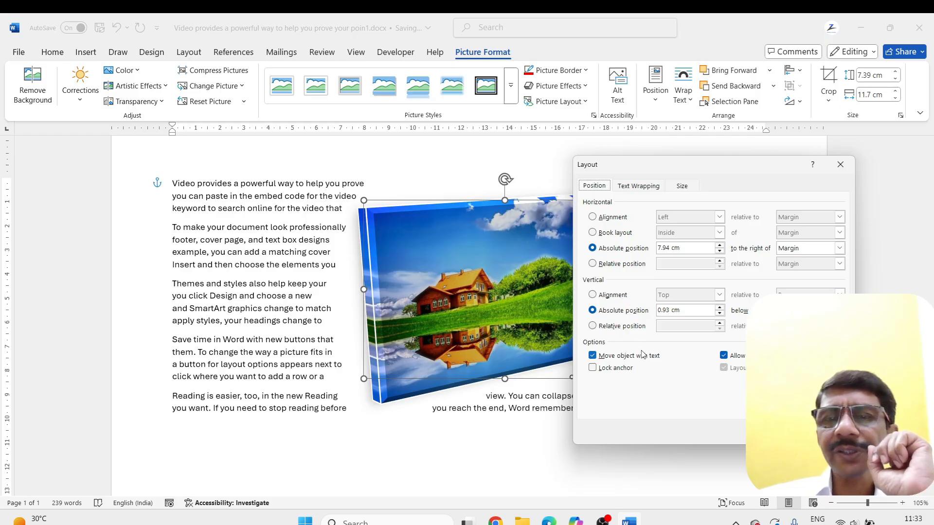
{"action": "left_click", "coordinate": [683, 186]}
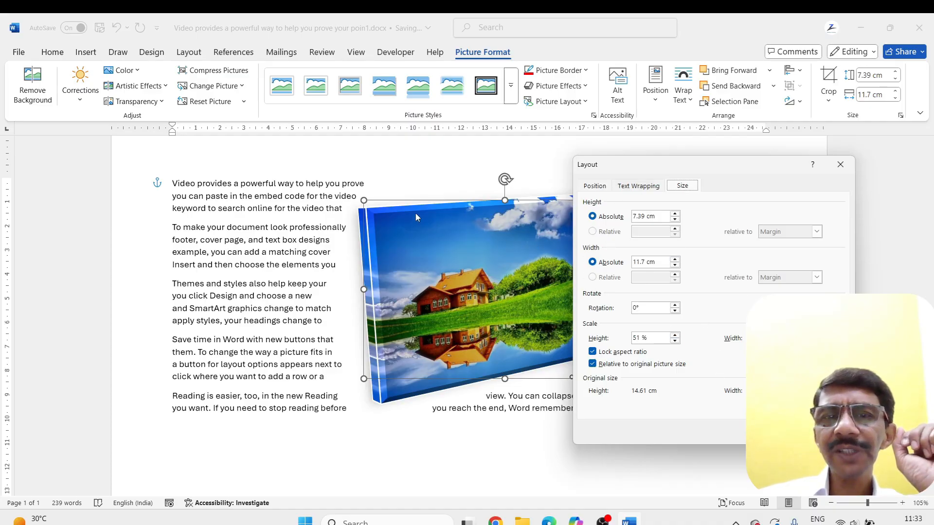
{"action": "left_click", "coordinate": [783, 431]}
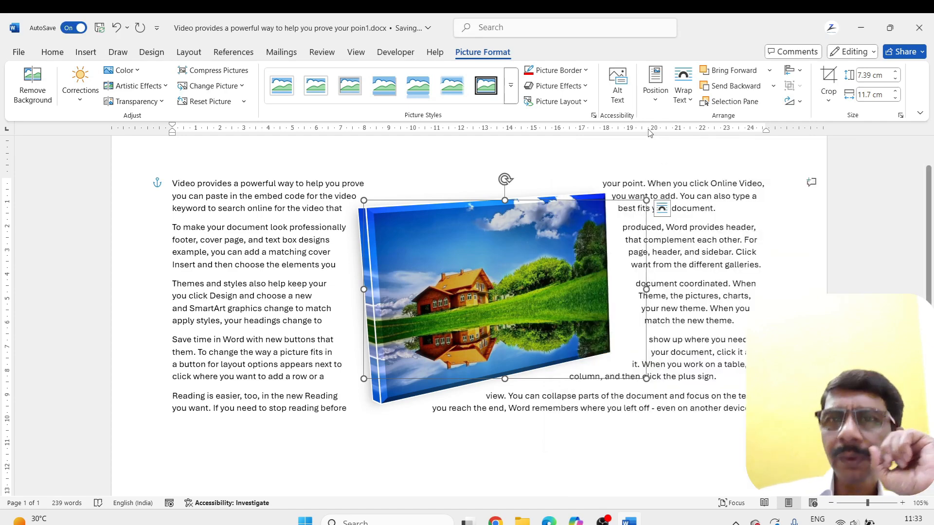
{"action": "left_click", "coordinate": [659, 101]}
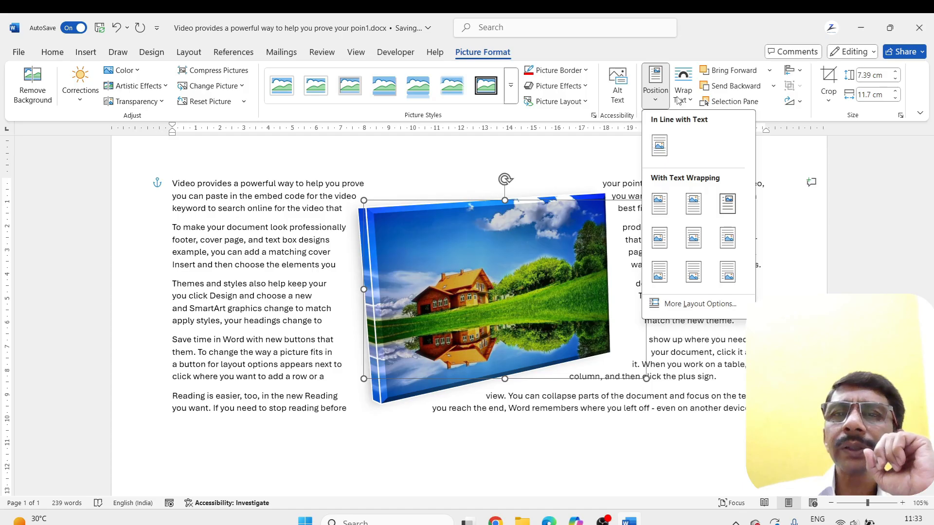
{"action": "left_click", "coordinate": [693, 101]}
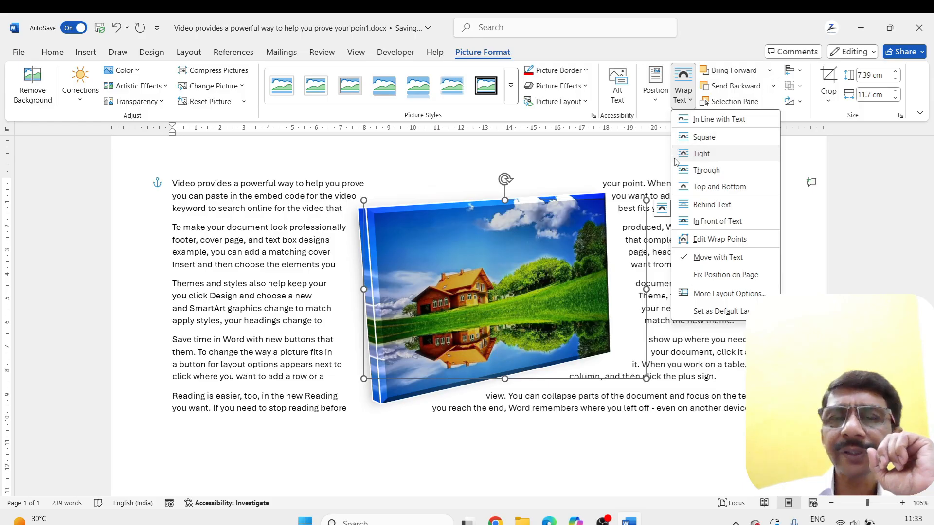
{"action": "left_click", "coordinate": [458, 270]}
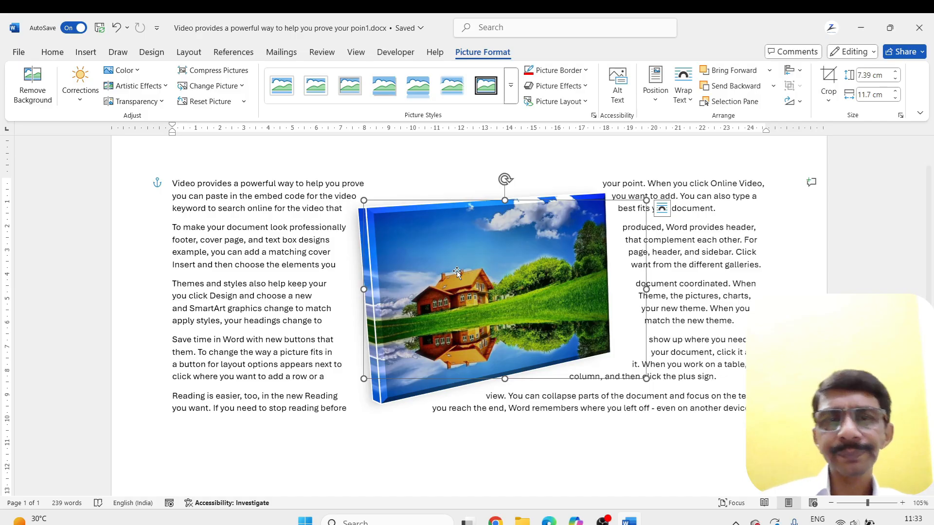
Insert the picture images.jpg from the Downloads folder at the beginning of the last paragraph
{"action": "left_click", "coordinate": [79, 54]}
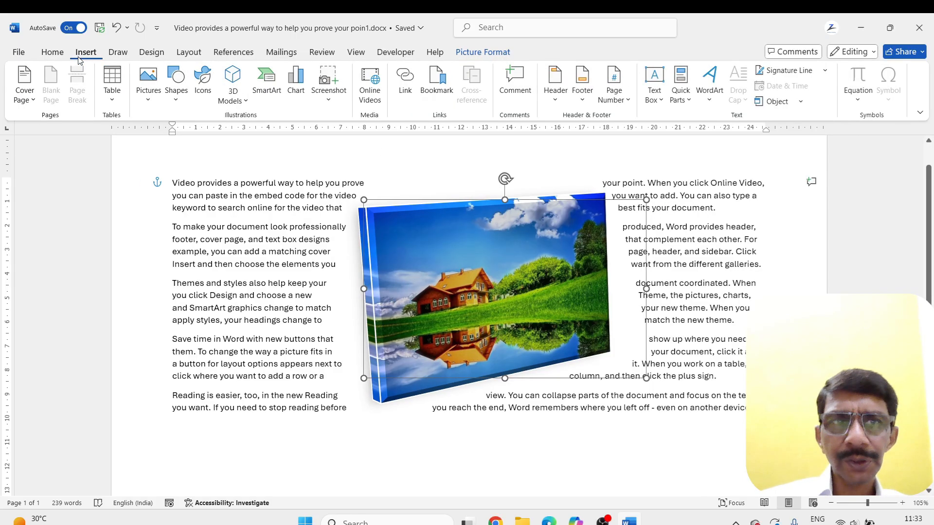
{"action": "left_click", "coordinate": [204, 259]}
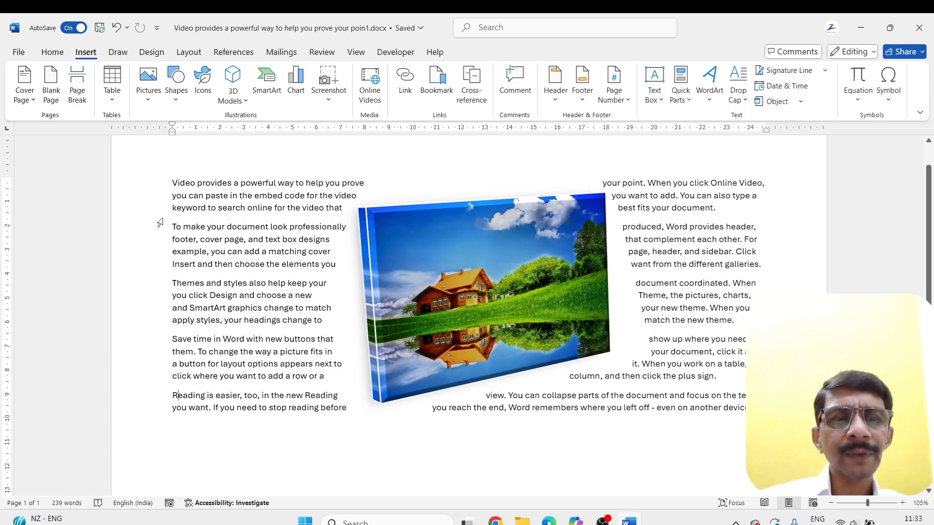
{"action": "left_click", "coordinate": [148, 96]}
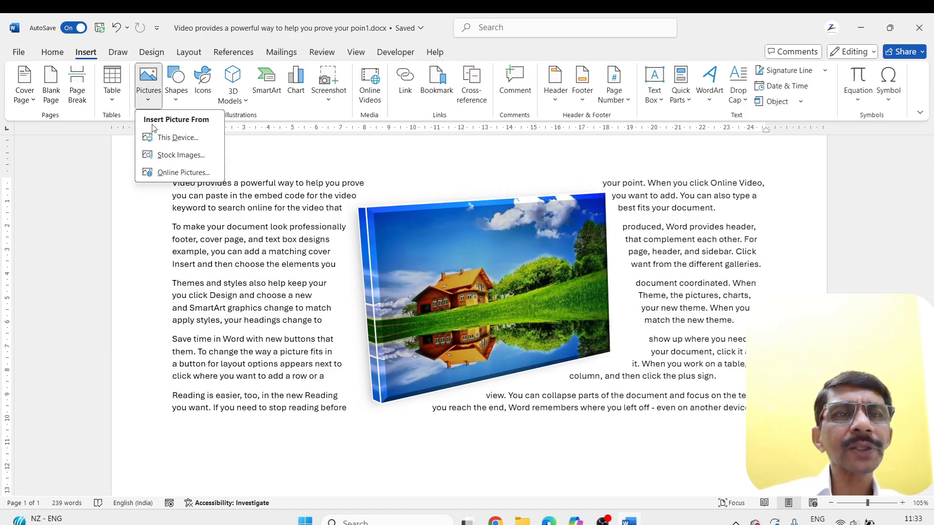
{"action": "left_click", "coordinate": [165, 137]}
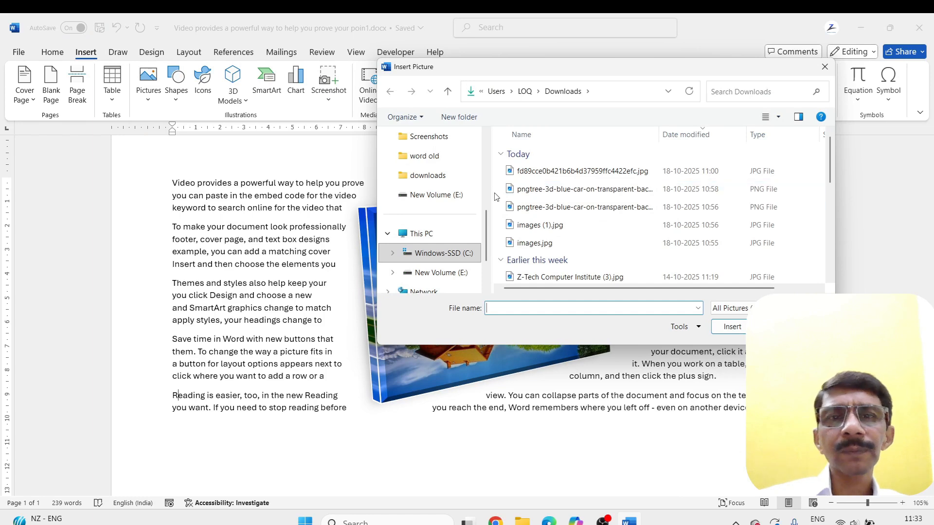
{"action": "scroll", "coordinate": [401, 146], "scroll_direction": "up", "scroll_amount": 3}
{"action": "left_click", "coordinate": [428, 175]}
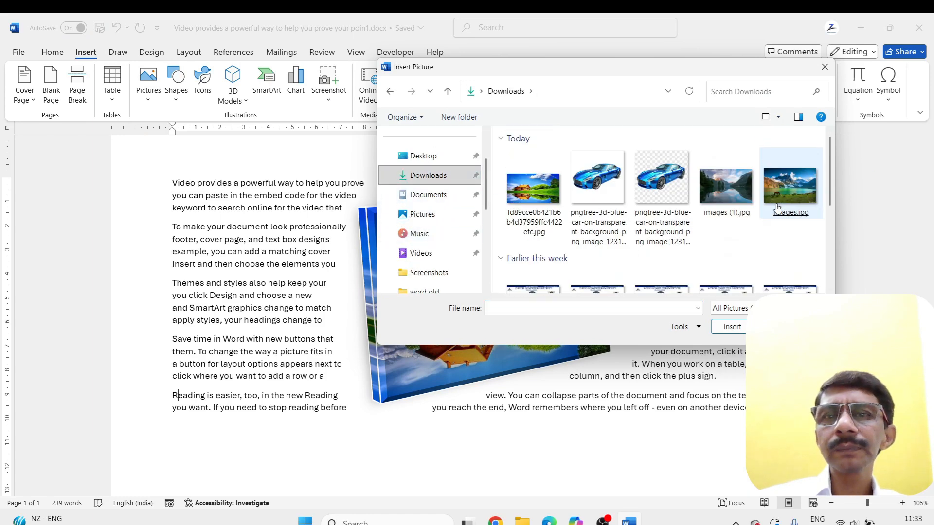
{"action": "double_click", "coordinate": [769, 183]}
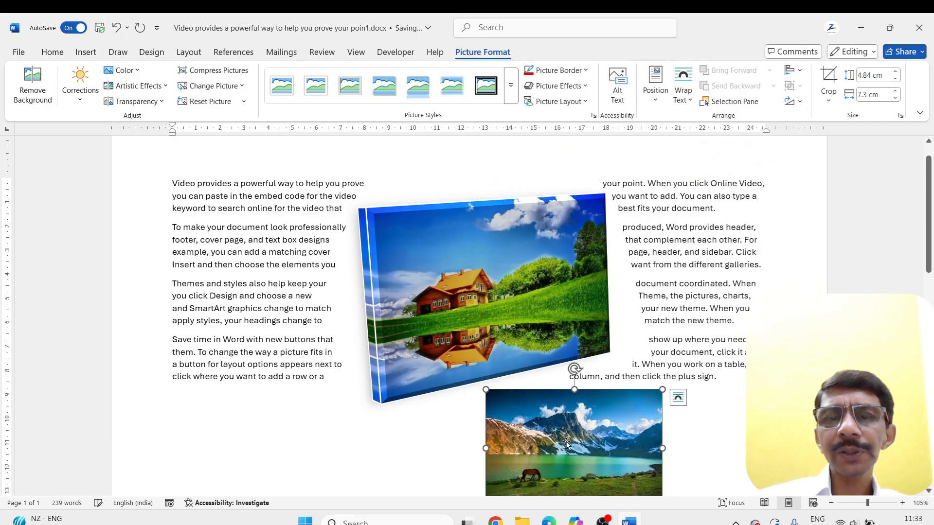
Give the mountain lake picture the top-left position with square text wrapping, and move it over the house picture's lower-right corner
{"action": "left_click_drag", "start_coordinate": [566, 443], "coordinate": [650, 425]}
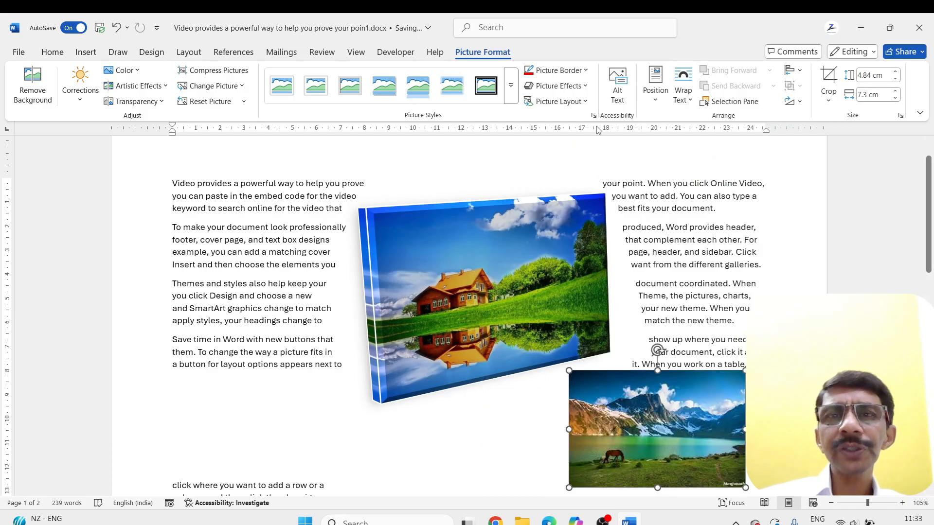
{"action": "left_click", "coordinate": [655, 86]}
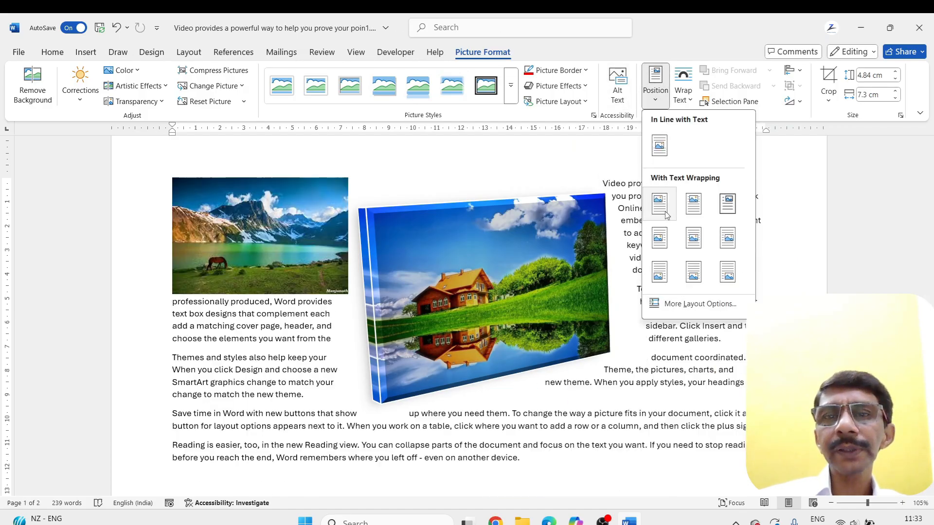
{"action": "left_click", "coordinate": [661, 204]}
{"action": "left_click_drag", "start_coordinate": [287, 232], "coordinate": [595, 357]}
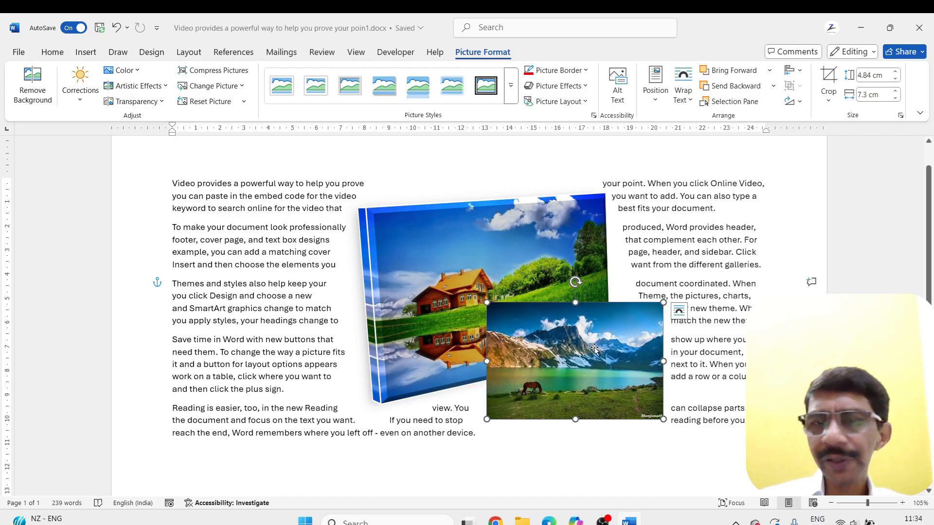
Send the mountain lake picture to the back, behind the house picture, and shift it slightly upward
{"action": "left_click", "coordinate": [773, 86]}
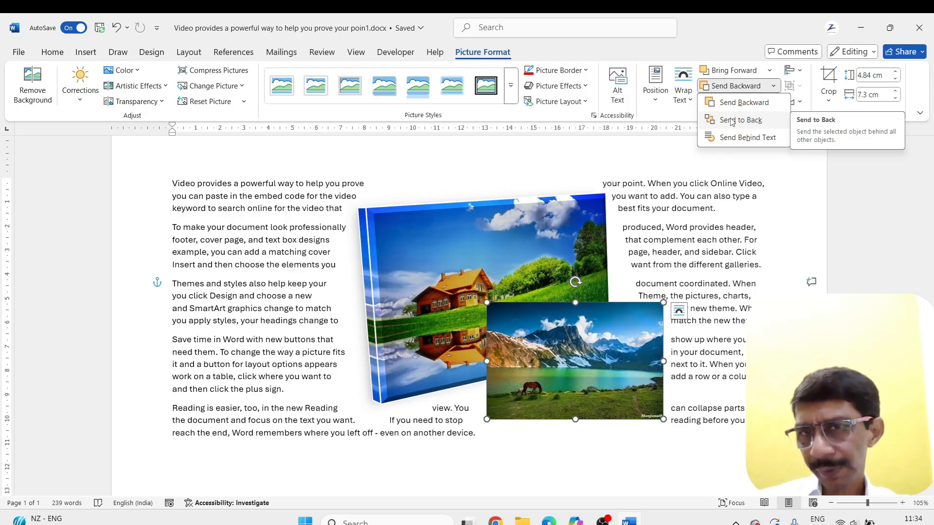
{"action": "left_click", "coordinate": [731, 120]}
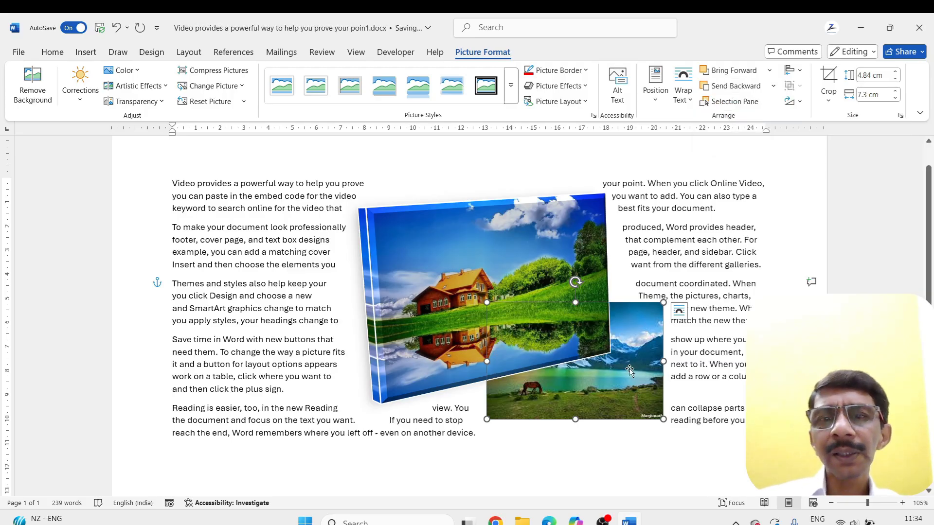
{"action": "mouse_move", "coordinate": [615, 383]}
{"action": "left_mouse_down"}
{"action": "mouse_move", "coordinate": [644, 346]}
{"action": "mouse_move", "coordinate": [617, 366]}
{"action": "left_mouse_up"}
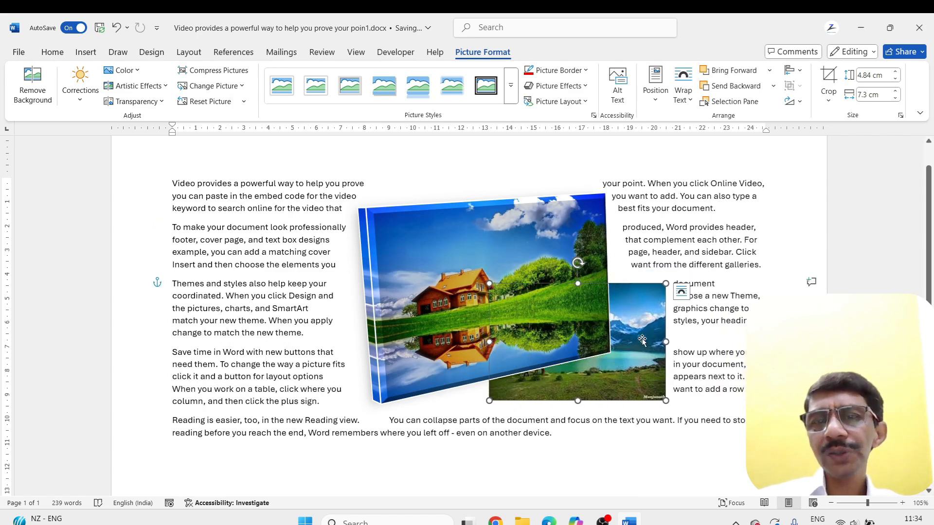
{"action": "left_click_drag", "start_coordinate": [640, 323], "coordinate": [631, 323]}
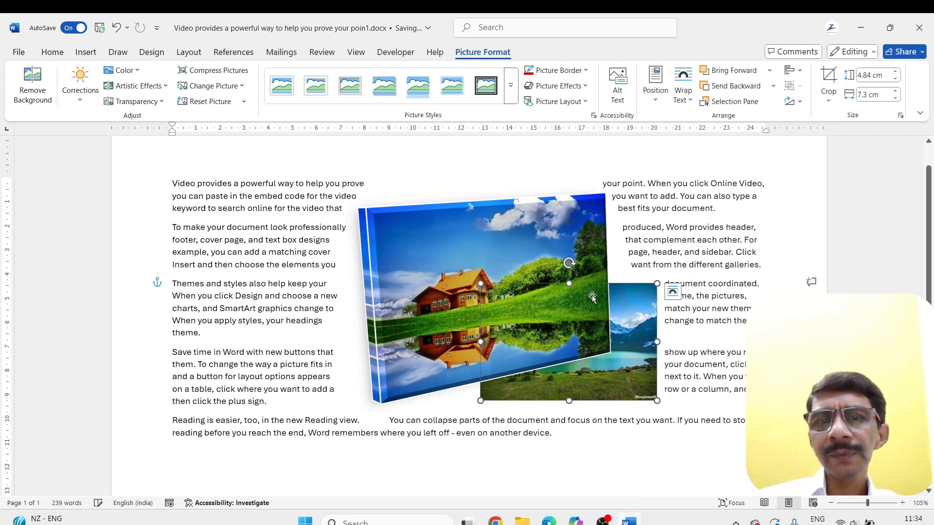
Set the lake picture's text wrapping to Behind Text and move it further right and up beneath the surrounding paragraphs
{"action": "left_click", "coordinate": [772, 87]}
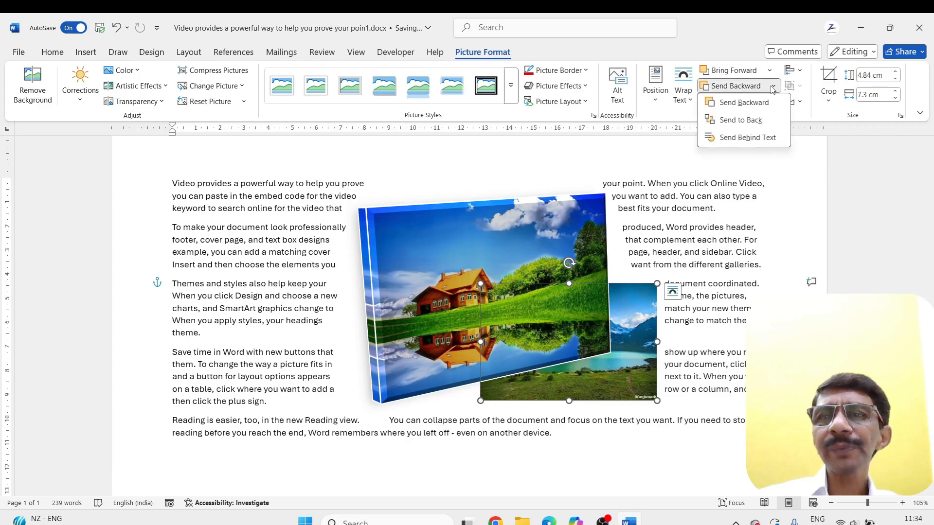
{"action": "left_click", "coordinate": [727, 140]}
{"action": "mouse_move", "coordinate": [631, 339]}
{"action": "left_mouse_down"}
{"action": "mouse_move", "coordinate": [608, 341]}
{"action": "mouse_move", "coordinate": [661, 343]}
{"action": "mouse_move", "coordinate": [613, 348]}
{"action": "mouse_move", "coordinate": [635, 355]}
{"action": "left_mouse_up"}
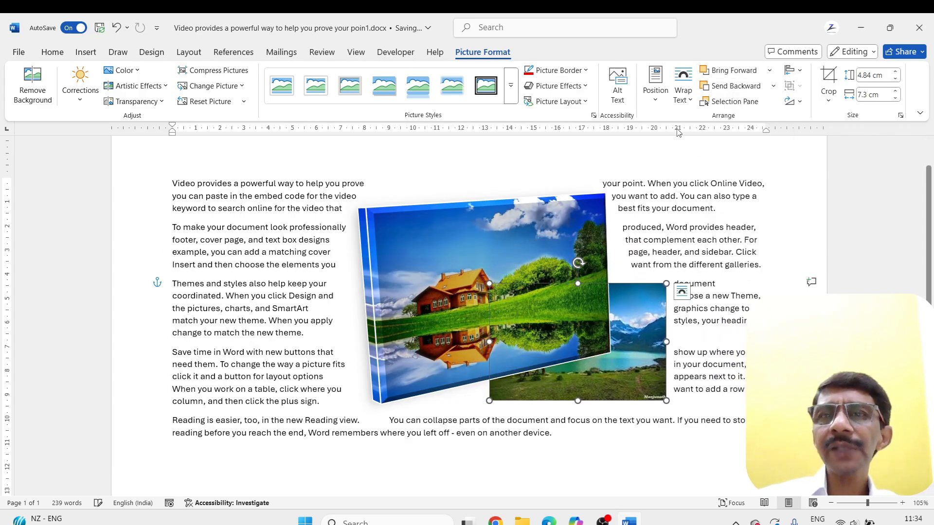
{"action": "left_click", "coordinate": [689, 100]}
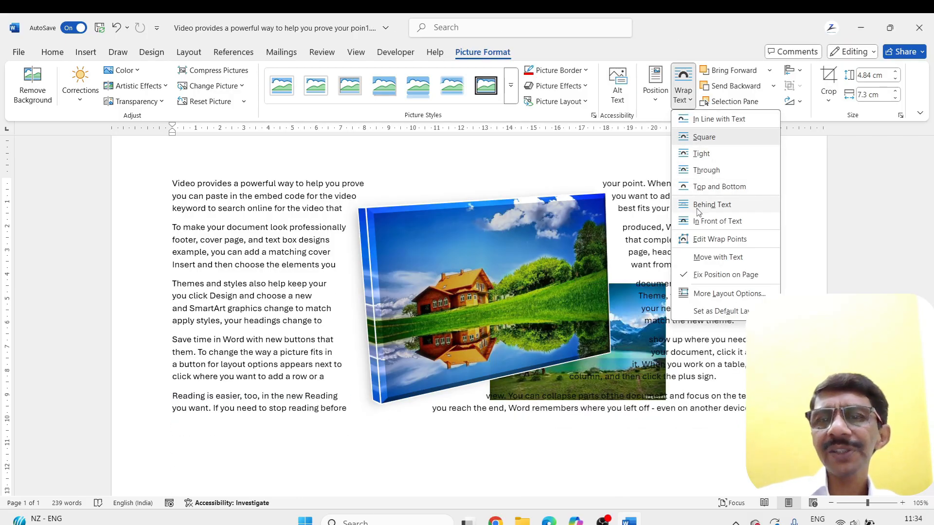
{"action": "left_click", "coordinate": [696, 205]}
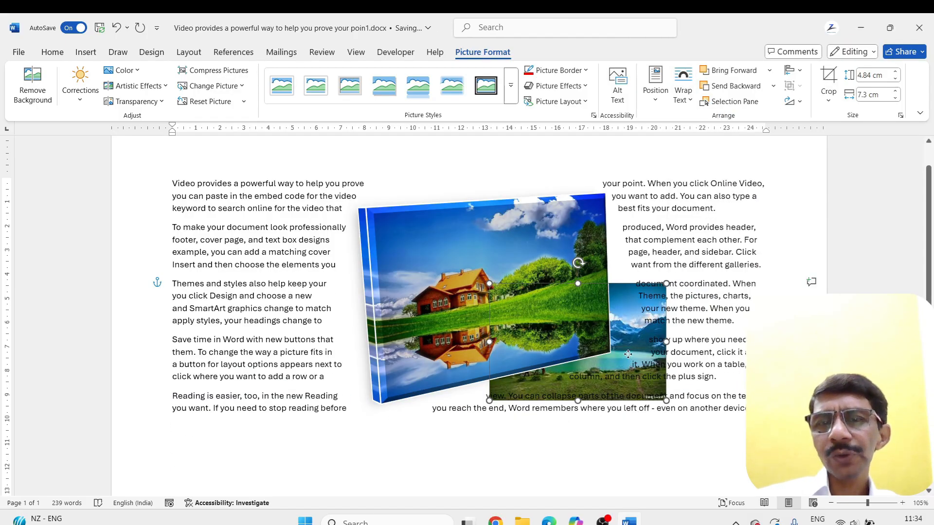
{"action": "left_click_drag", "start_coordinate": [632, 356], "coordinate": [669, 368]}
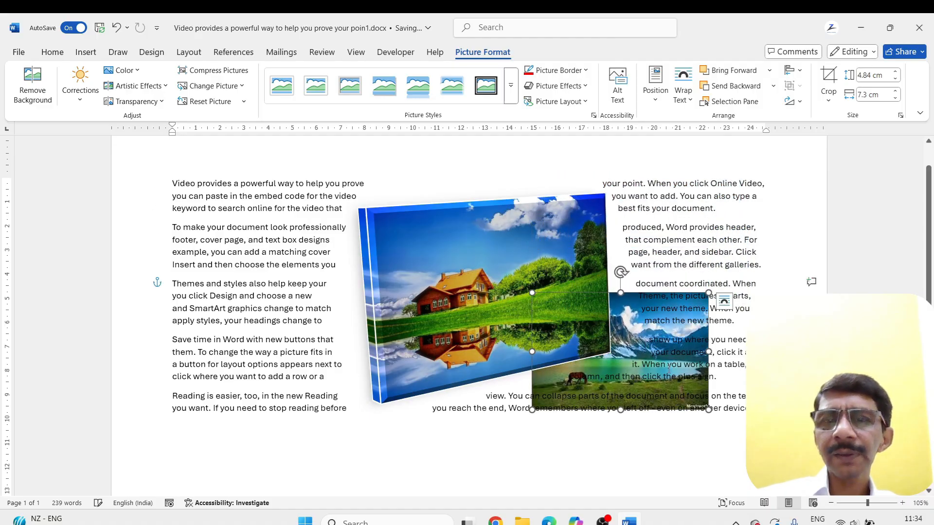
{"action": "left_click_drag", "start_coordinate": [618, 313], "coordinate": [622, 286]}
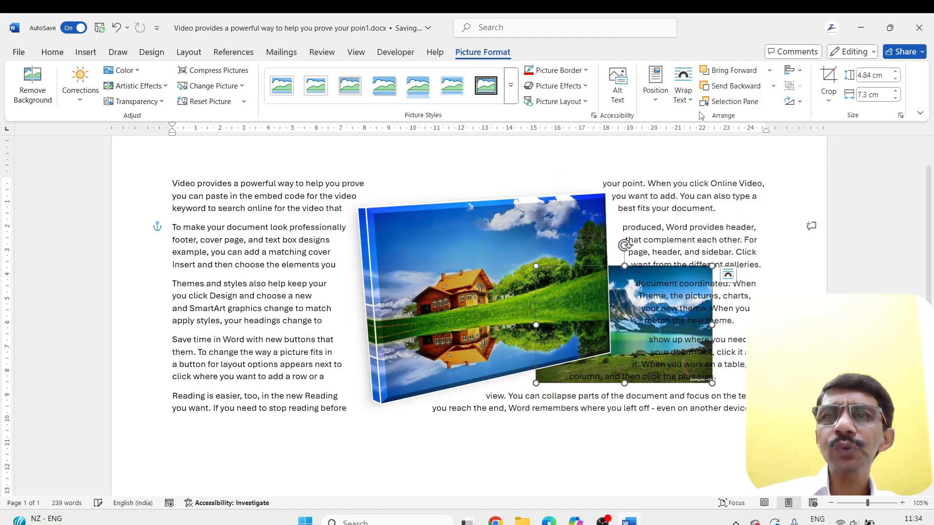
Change the lake picture's text wrapping to In Front of Text and move it up and slightly right beside the house picture
{"action": "left_click", "coordinate": [772, 86]}
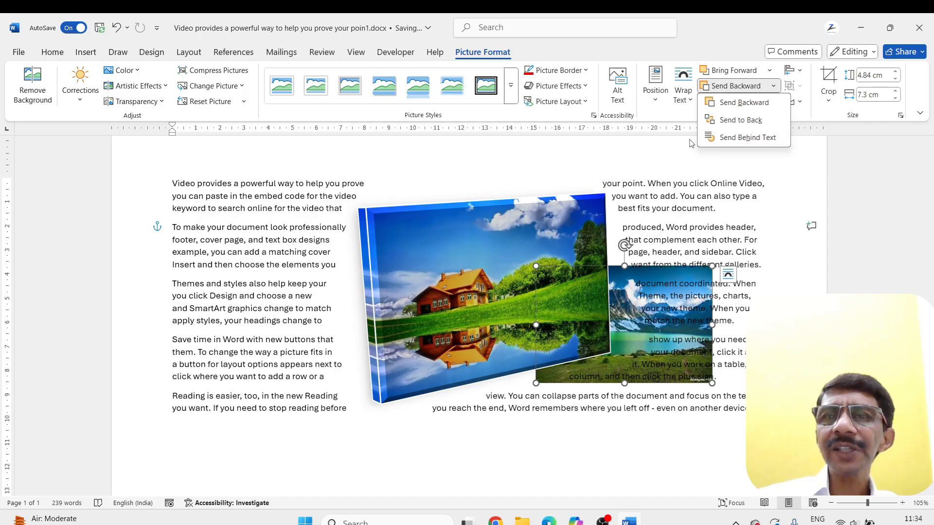
{"action": "left_click", "coordinate": [688, 100]}
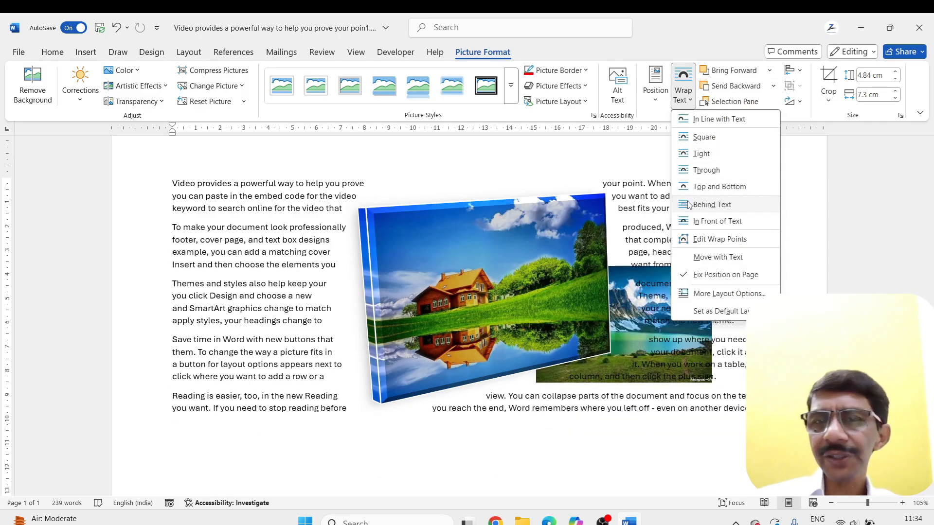
{"action": "left_click", "coordinate": [695, 220]}
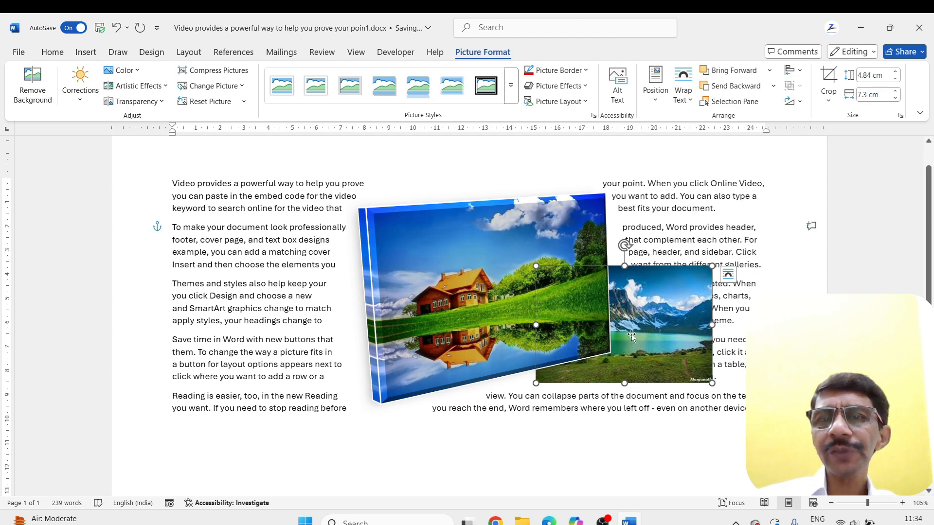
{"action": "left_click_drag", "start_coordinate": [631, 336], "coordinate": [648, 306]}
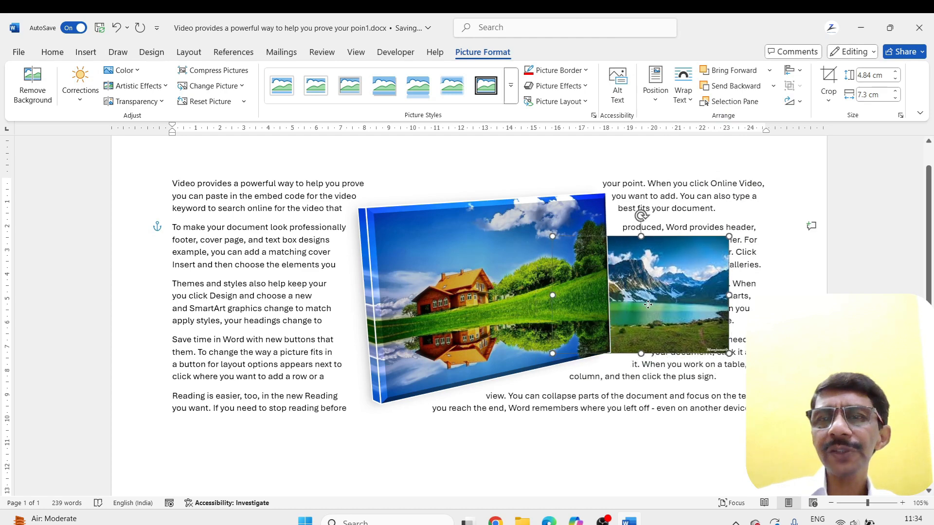
Send the mountain lake picture behind the text and move it down beside the house picture's lower-right corner
{"action": "left_click", "coordinate": [773, 85]}
{"action": "left_click", "coordinate": [732, 141]}
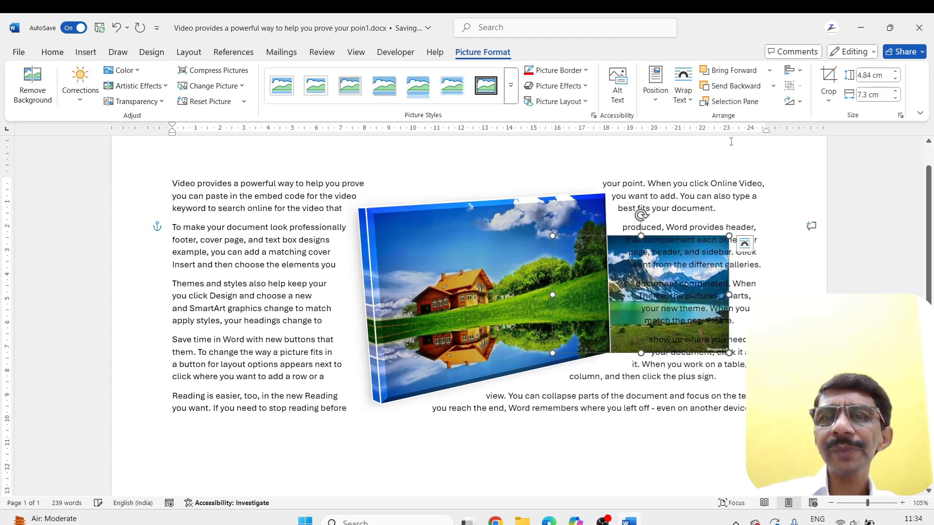
{"action": "left_click_drag", "start_coordinate": [615, 270], "coordinate": [625, 320]}
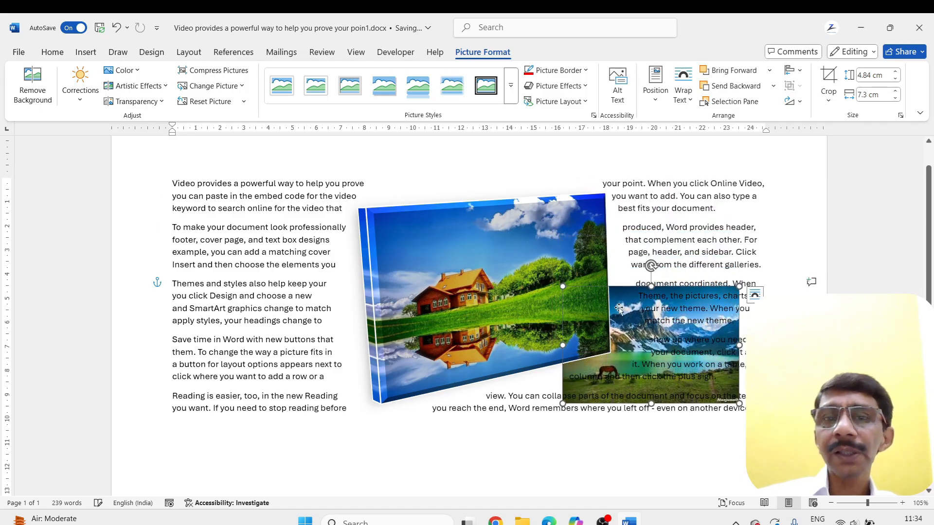
Set the house picture's text wrapping to Behind Text and move it slightly down and right over the lake picture
{"action": "left_click", "coordinate": [519, 265]}
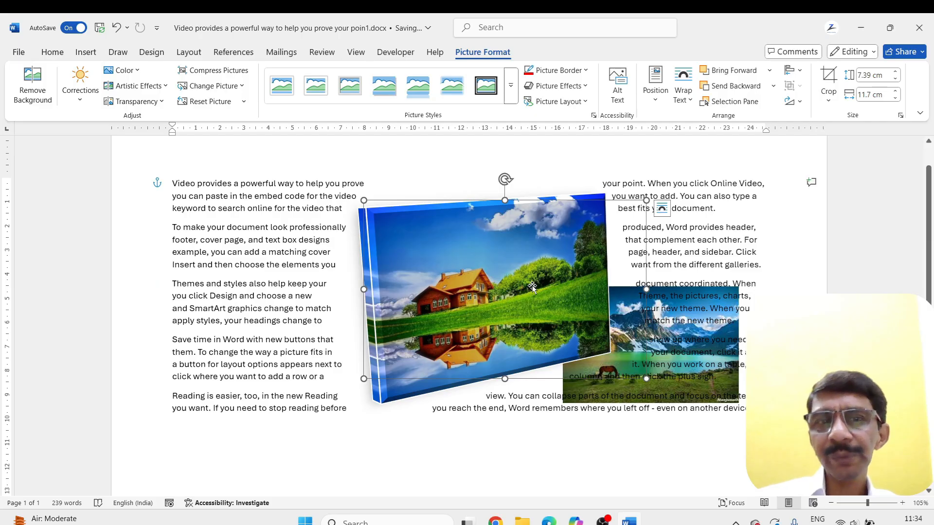
{"action": "left_click", "coordinate": [682, 89]}
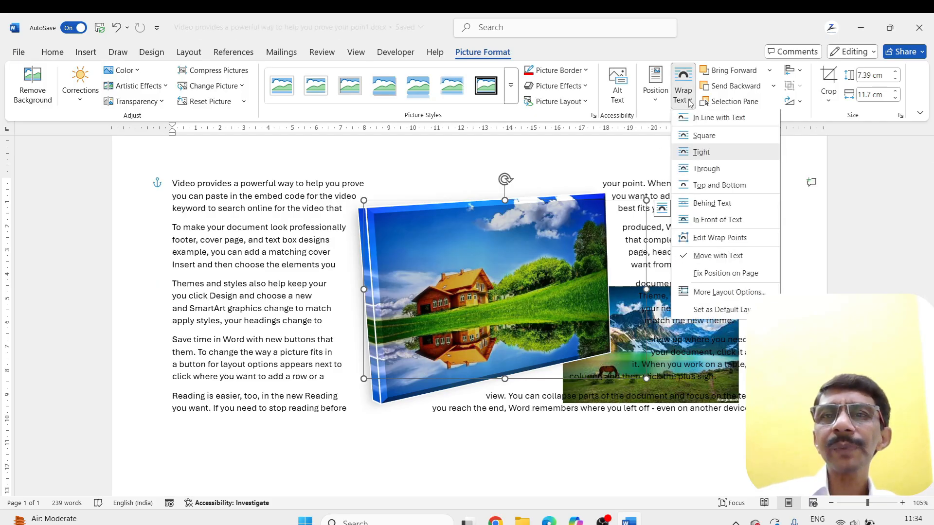
{"action": "left_click", "coordinate": [692, 206]}
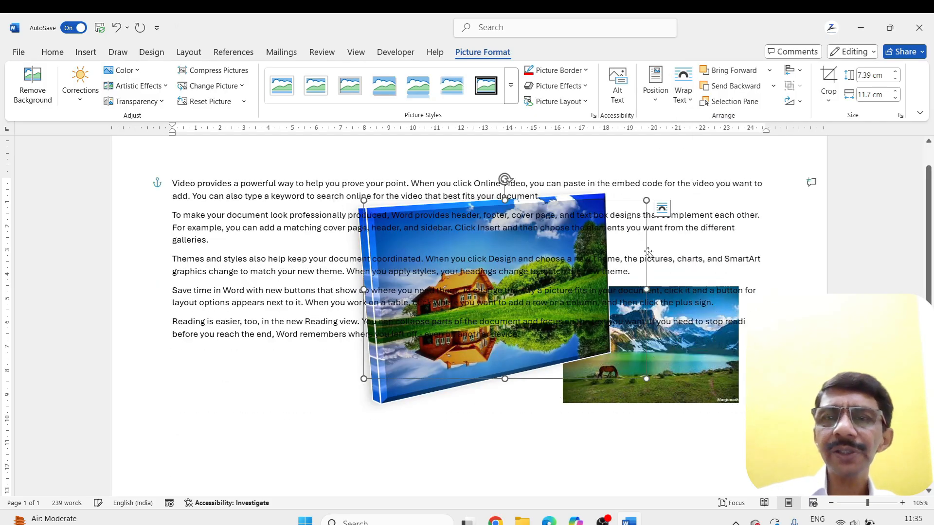
{"action": "left_click_drag", "start_coordinate": [441, 378], "coordinate": [461, 403]}
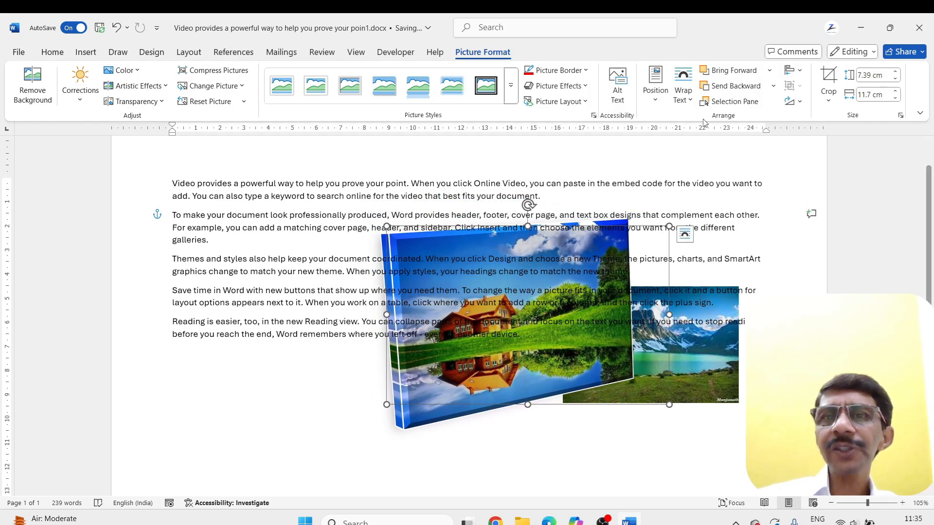
Send the house picture to the back, shift it slightly left and up, and move the lake picture left to overlap it further
{"action": "left_click", "coordinate": [772, 86]}
{"action": "left_click", "coordinate": [748, 121]}
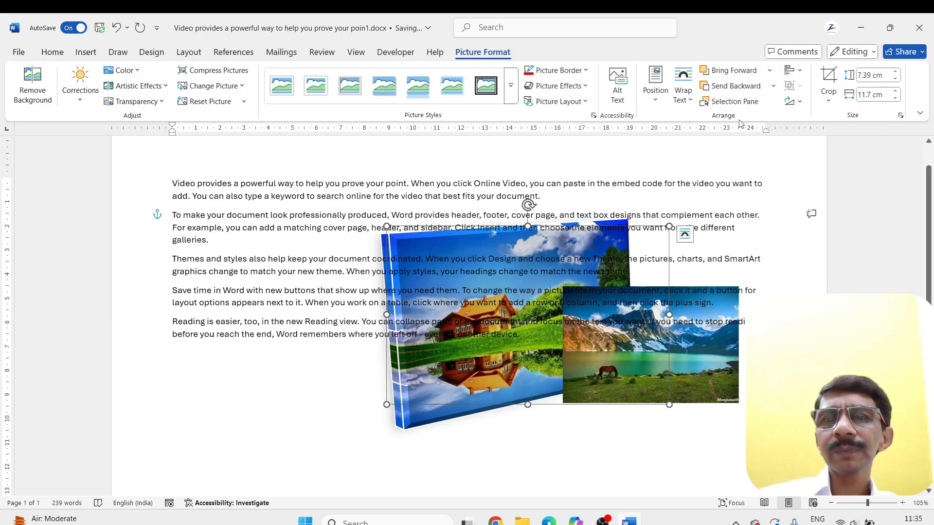
{"action": "left_click_drag", "start_coordinate": [501, 386], "coordinate": [479, 375]}
{"action": "left_click_drag", "start_coordinate": [691, 378], "coordinate": [645, 377]}
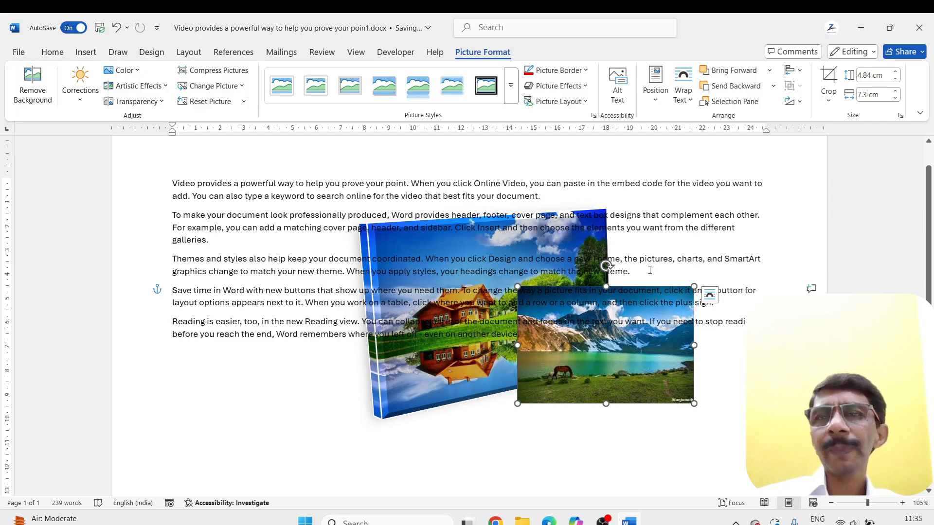
Use the Selection pane to hide Picture 7 and Picture 5 and show both again, and close the pane
{"action": "left_click", "coordinate": [732, 101]}
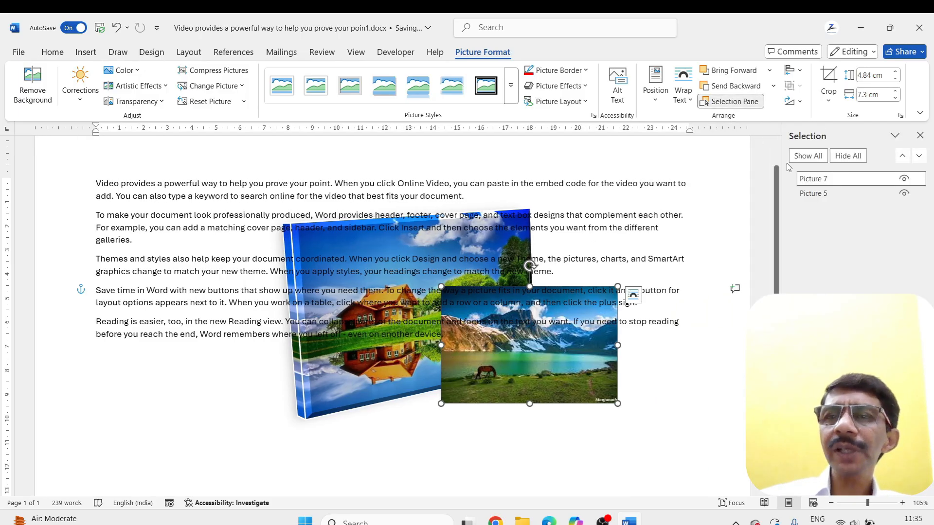
{"action": "left_click", "coordinate": [903, 179]}
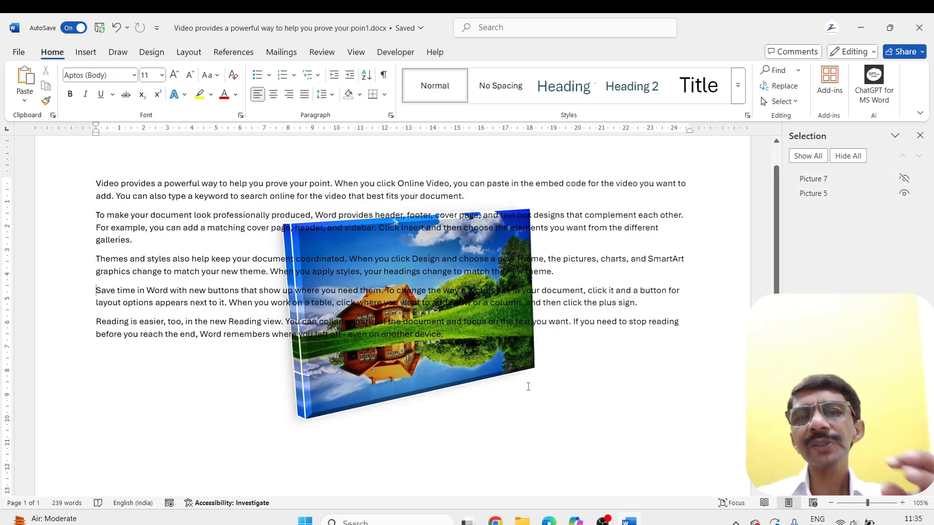
{"action": "left_click", "coordinate": [903, 193]}
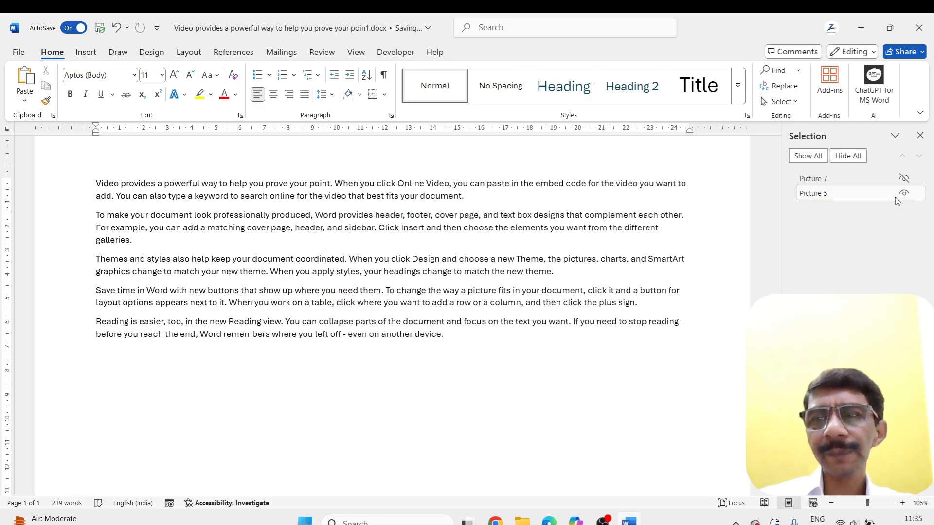
{"action": "left_click", "coordinate": [903, 193]}
{"action": "left_click", "coordinate": [904, 179]}
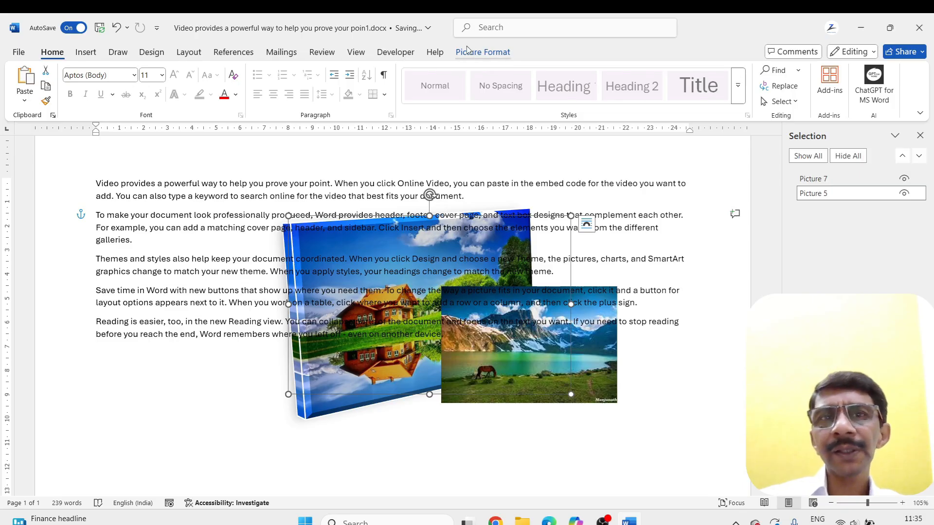
{"action": "left_click", "coordinate": [494, 55]}
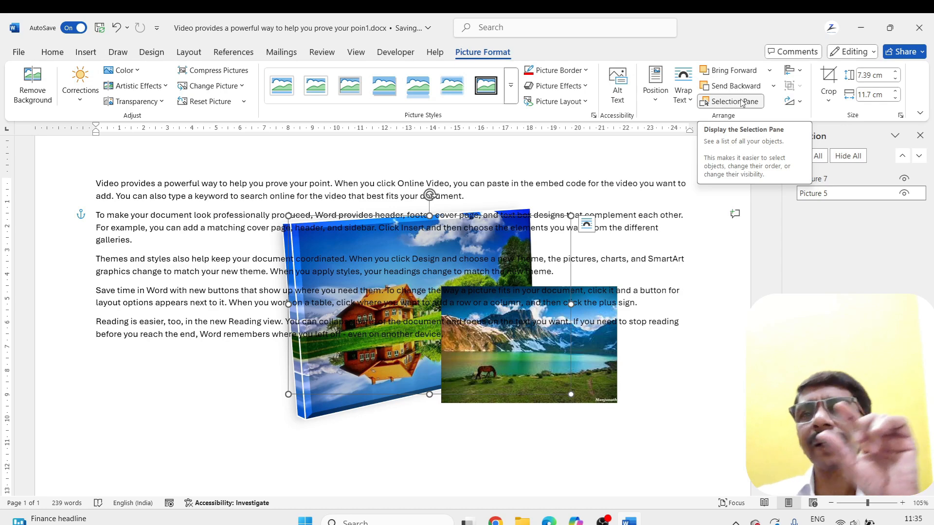
{"action": "left_click", "coordinate": [920, 136]}
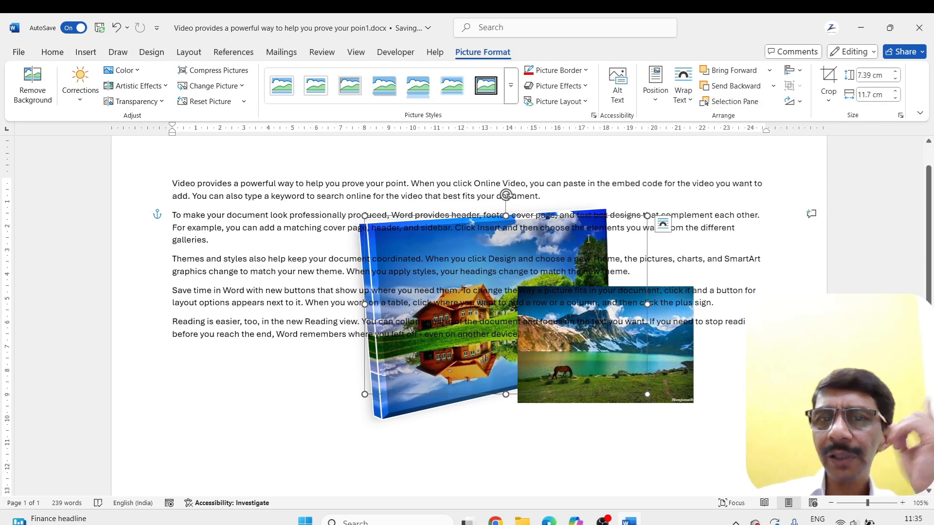
Open the Selection pane through the Select command for editing
{"action": "left_click", "coordinate": [53, 53]}
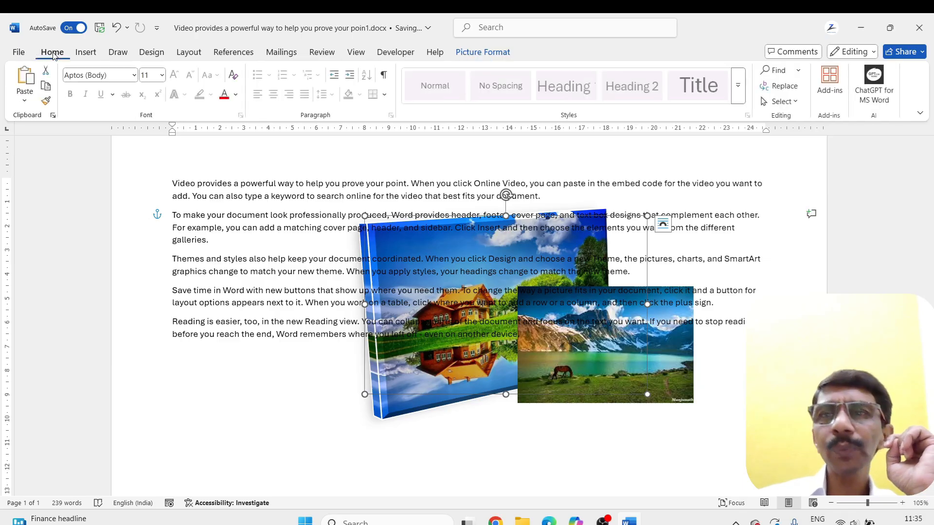
{"action": "left_click", "coordinate": [793, 102]}
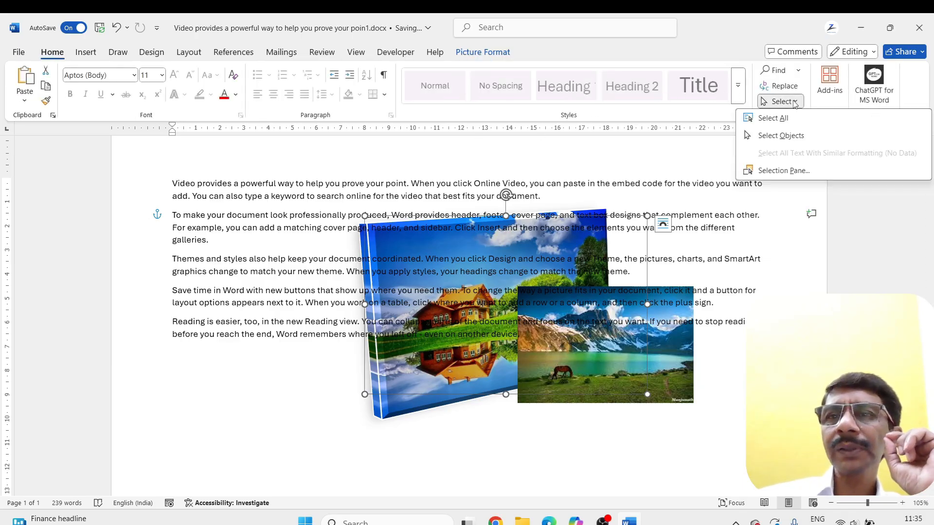
{"action": "left_click", "coordinate": [783, 170]}
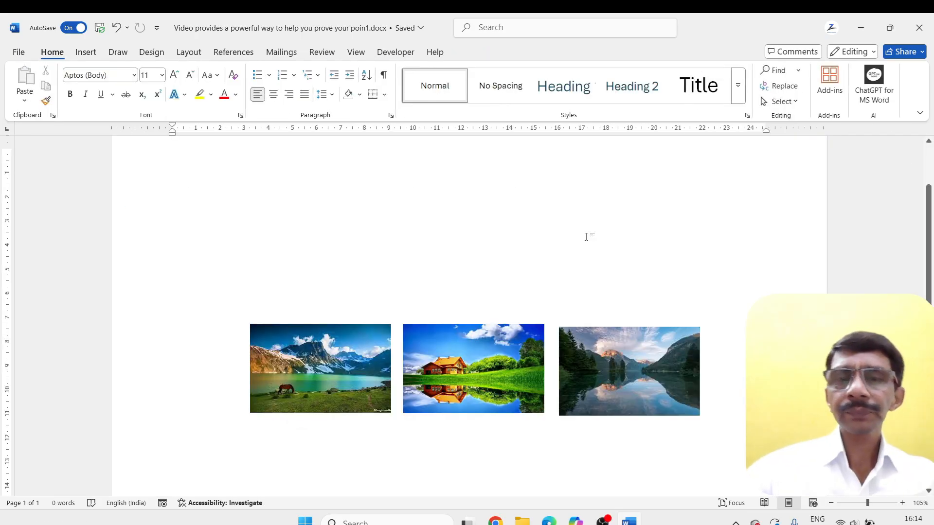
Select all three landscape pictures together and review the available object alignment options
{"action": "left_click", "coordinate": [510, 372]}
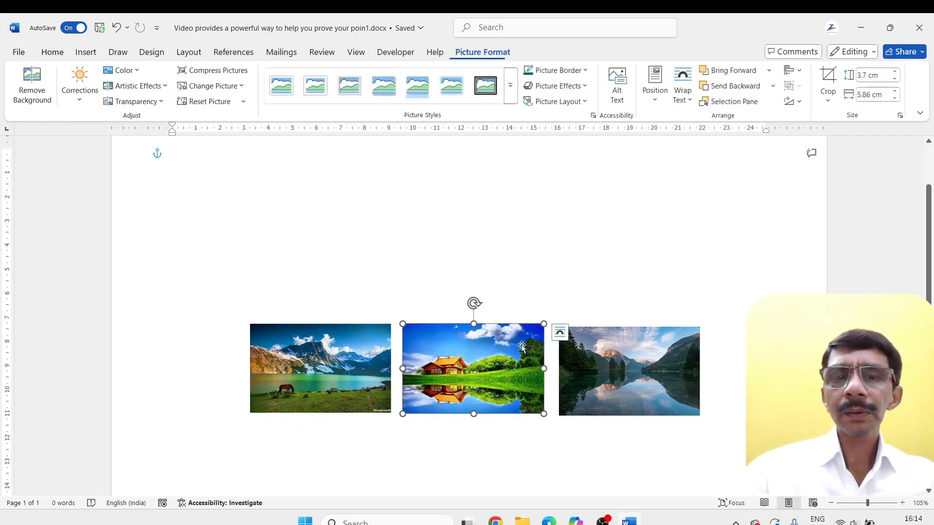
{"action": "left_click", "coordinate": [297, 361]}
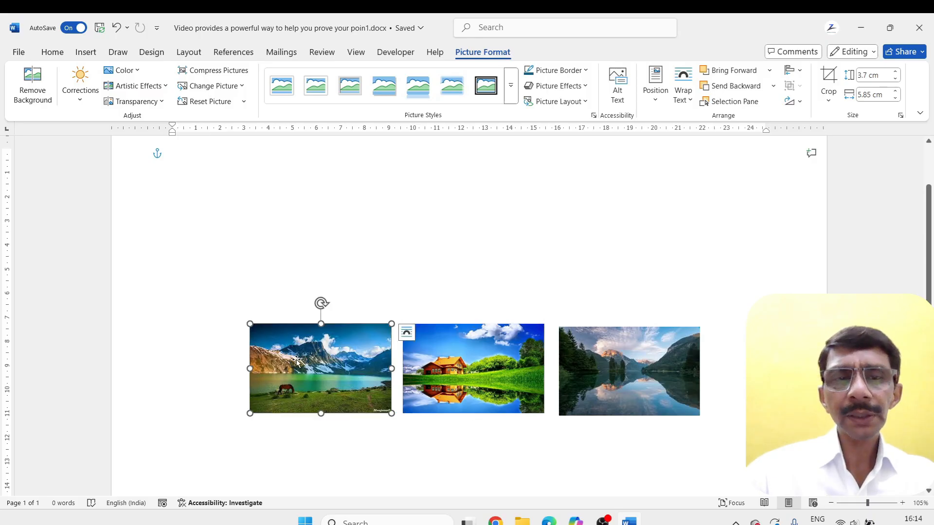
{"action": "left_click", "coordinate": [433, 362], "text": "ctrl"}
{"action": "left_click", "coordinate": [617, 365], "text": "ctrl"}
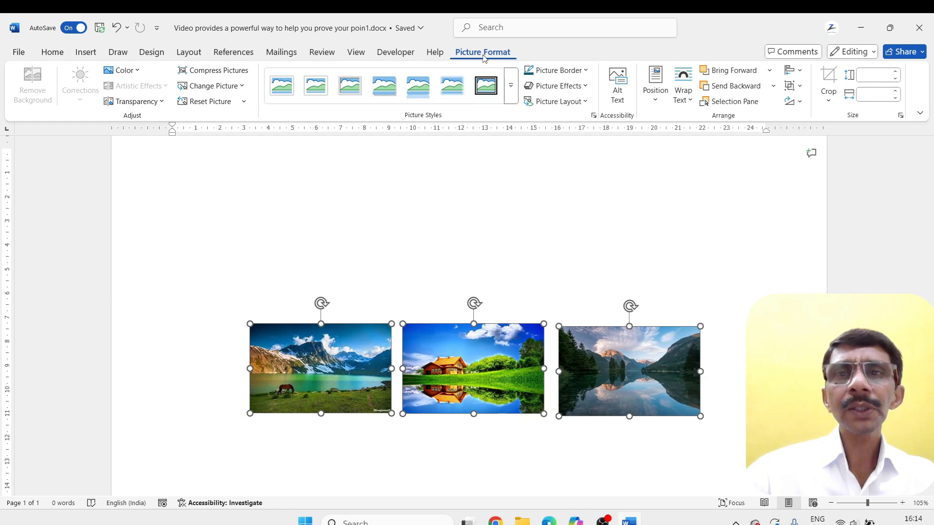
{"action": "left_click", "coordinate": [800, 71]}
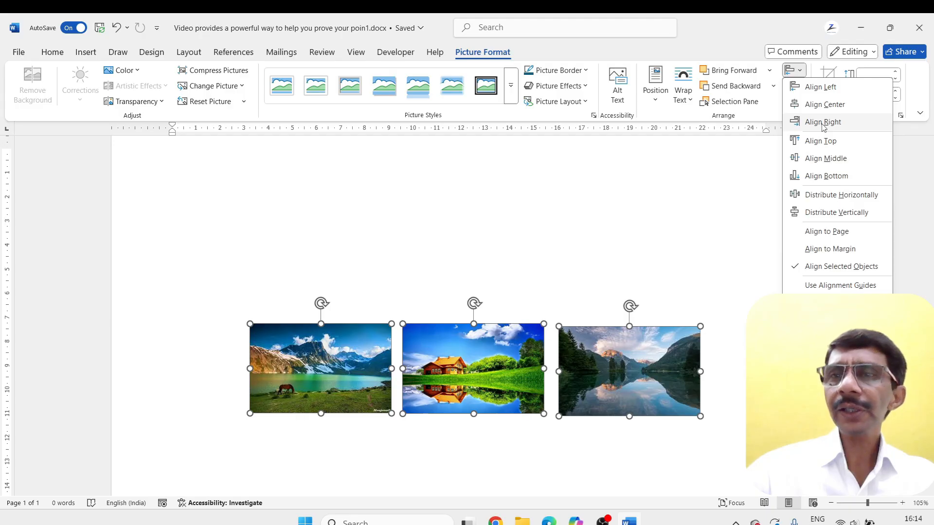
{"action": "left_click", "coordinate": [582, 366]}
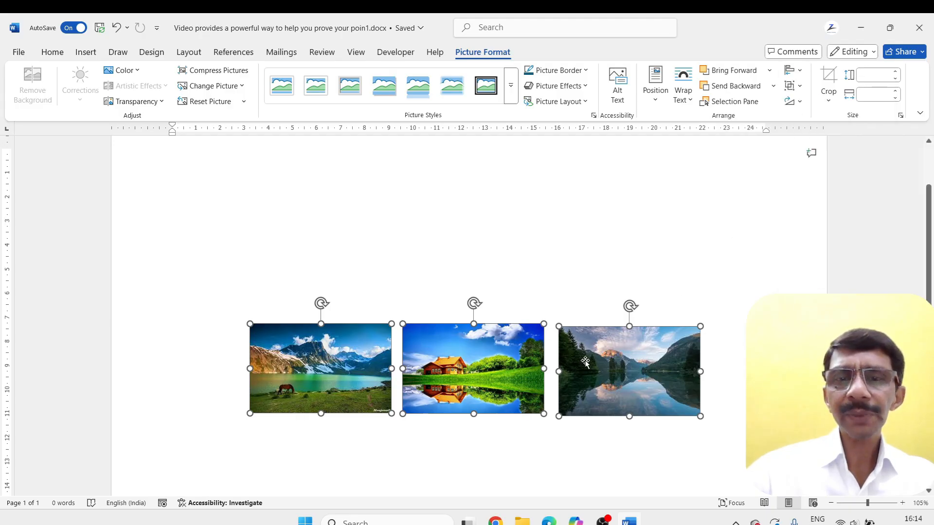
Move the forest lake picture over the house picture's top edge and the mountain lake picture over its lower-right corner
{"action": "left_click_drag", "start_coordinate": [585, 363], "coordinate": [508, 310]}
{"action": "left_click", "coordinate": [543, 278]}
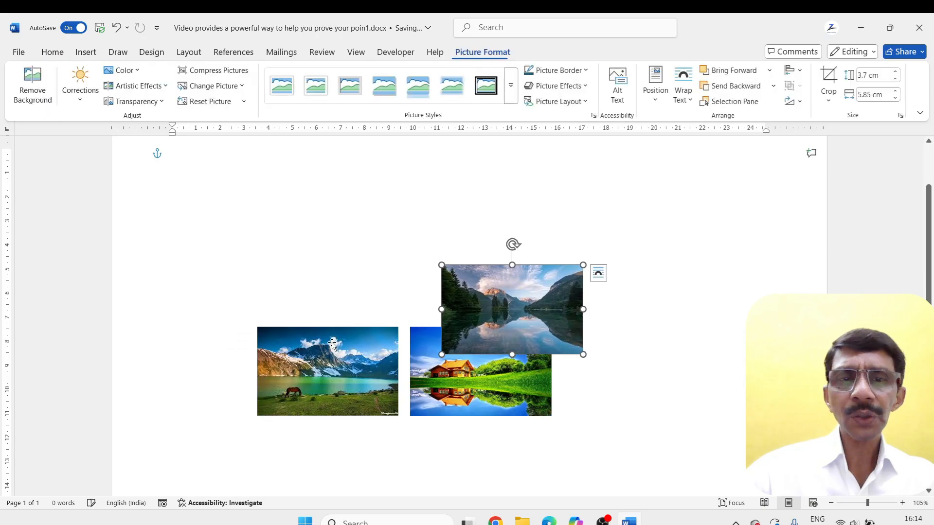
{"action": "left_click_drag", "start_coordinate": [332, 344], "coordinate": [564, 386]}
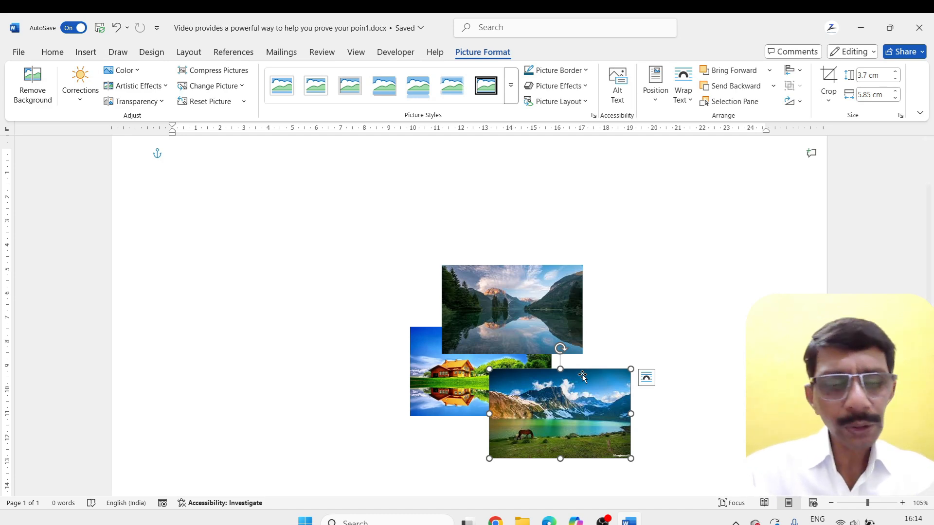
Apply Align Center to the house picture relative to the page margins
{"action": "left_click", "coordinate": [531, 309]}
{"action": "left_click", "coordinate": [444, 387]}
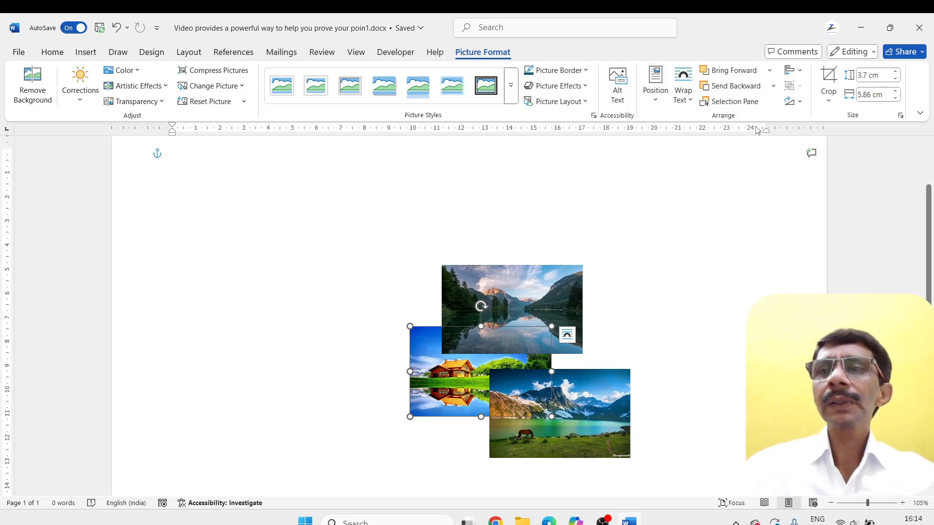
{"action": "left_click", "coordinate": [796, 72]}
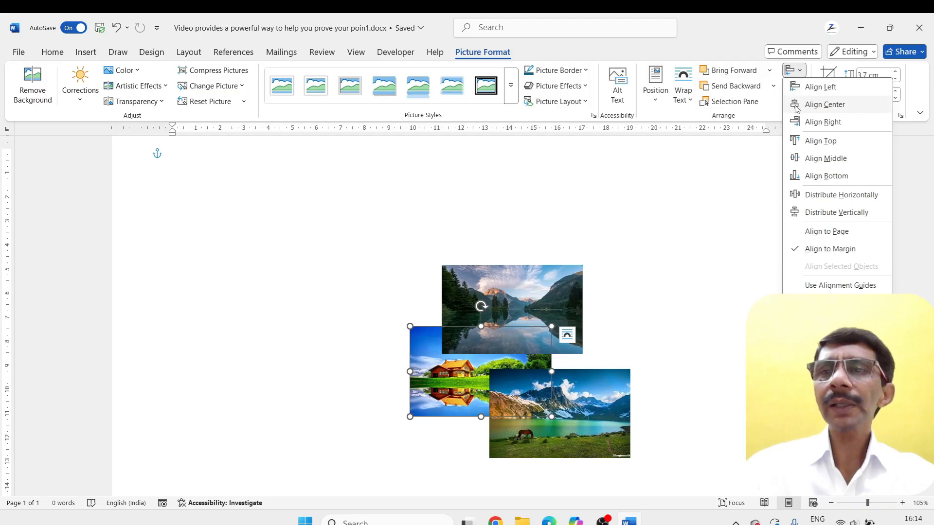
{"action": "left_click", "coordinate": [821, 104]}
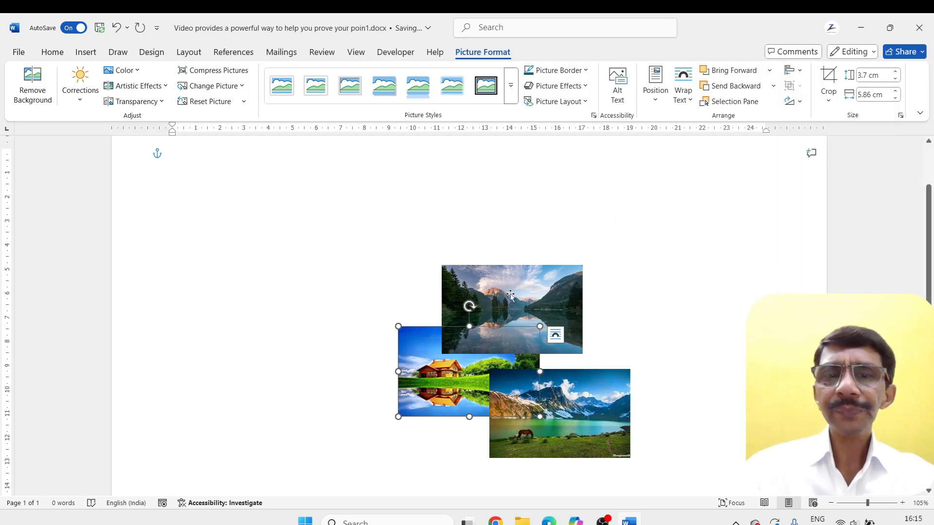
Select the forest lake, house and mountain lake pictures together
{"action": "left_click", "coordinate": [617, 296]}
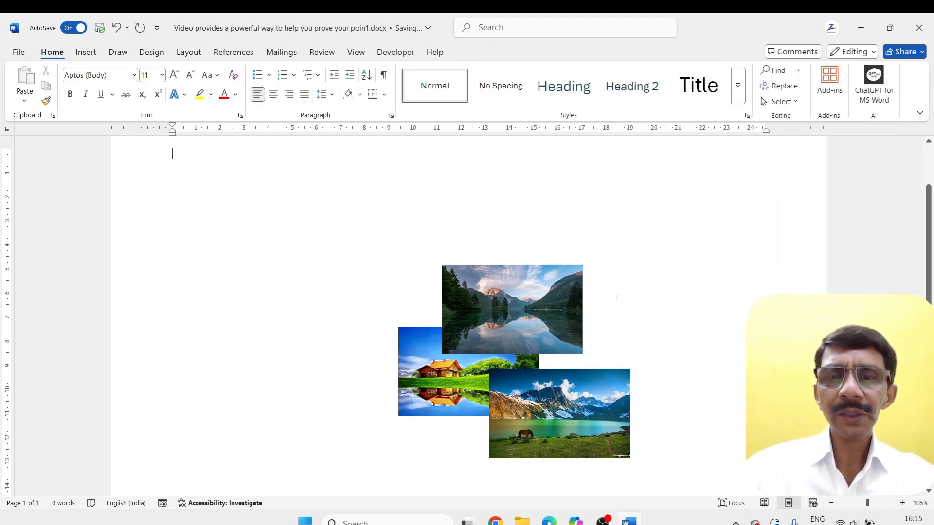
{"action": "left_click", "coordinate": [517, 299]}
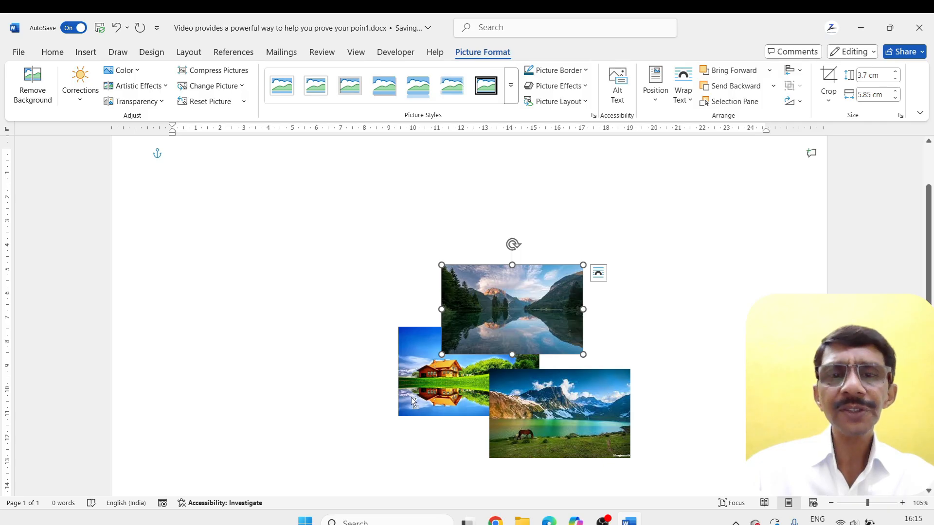
{"action": "left_click", "coordinate": [410, 398], "text": "shift"}
{"action": "left_click", "coordinate": [569, 452], "text": "shift"}
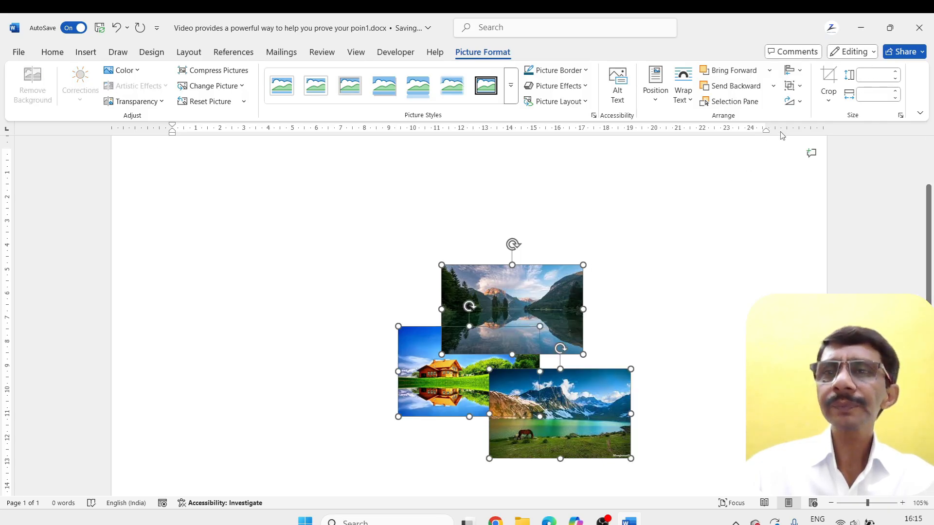
Try Align Center on the three selected pictures, and undo that alignment
{"action": "left_click", "coordinate": [797, 71]}
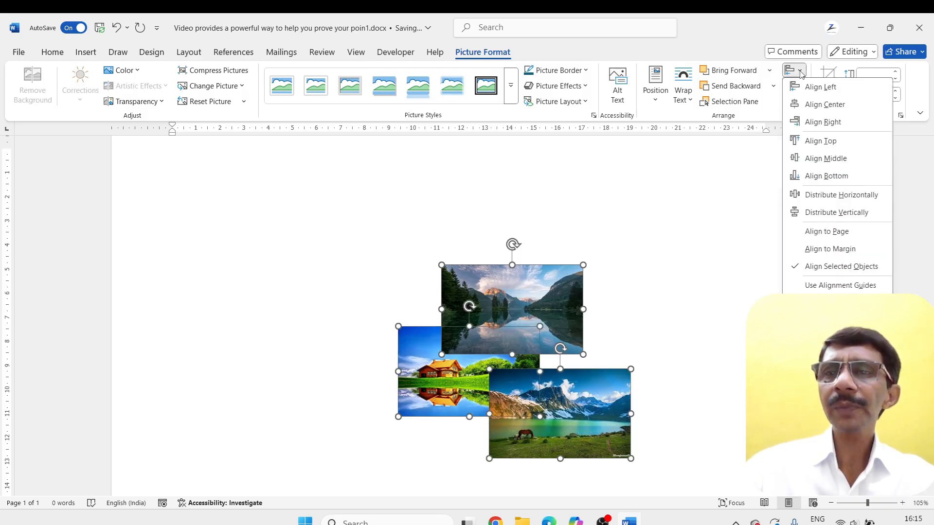
{"action": "left_click", "coordinate": [795, 105]}
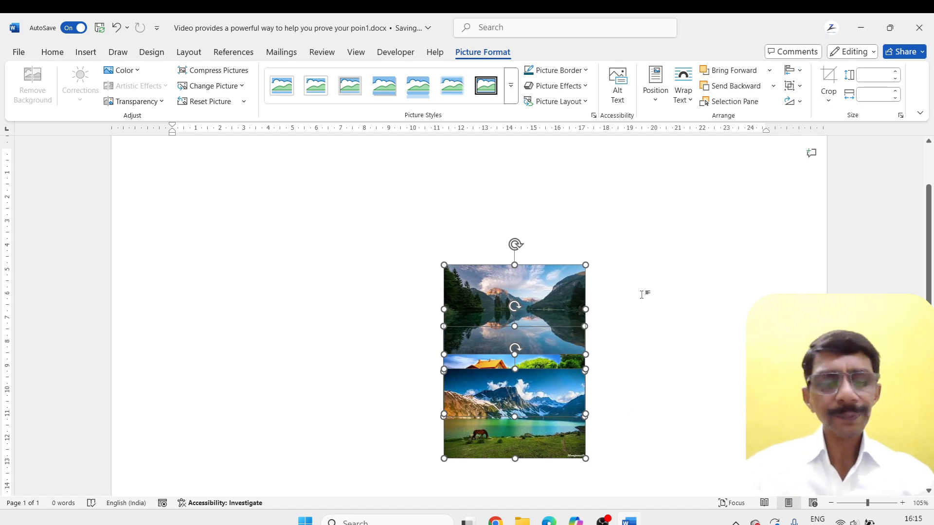
{"action": "key", "text": "ctrl+z"}
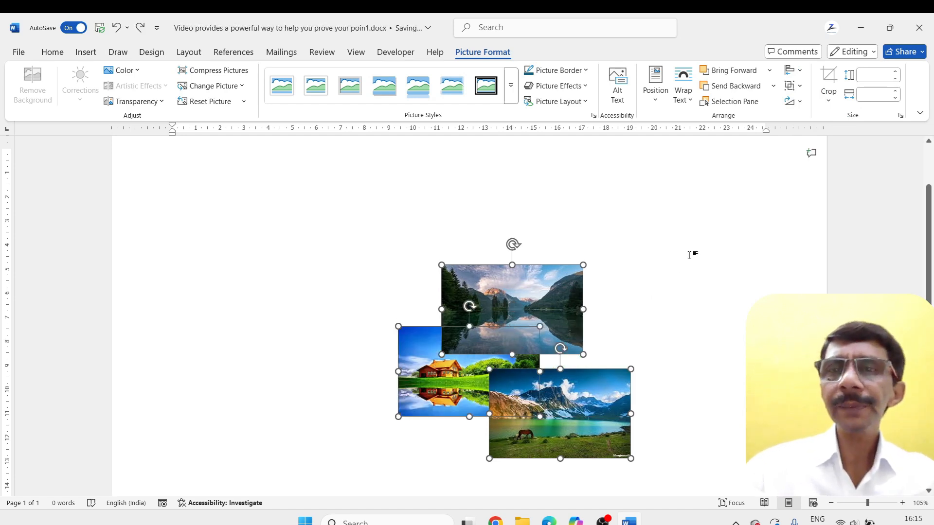
Apply Align Middle to the three selected pictures relative to one another
{"action": "left_click", "coordinate": [793, 70]}
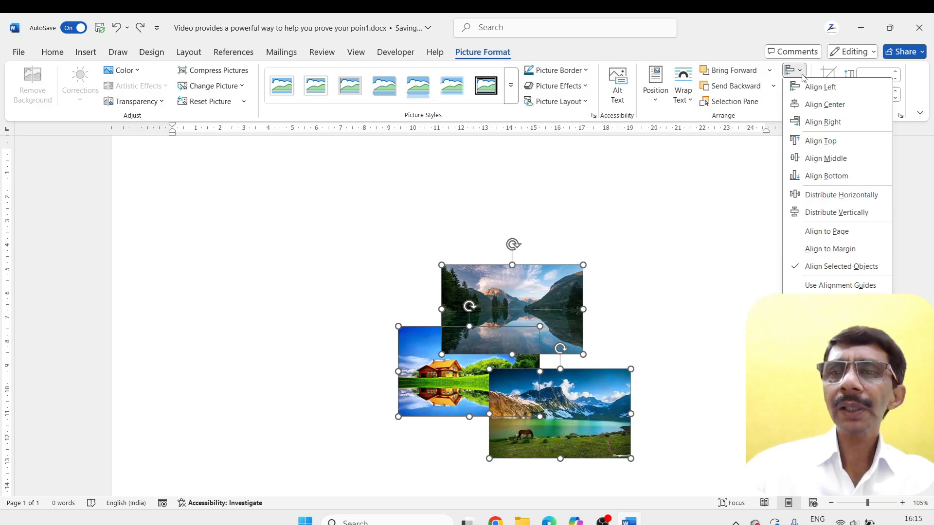
{"action": "left_click", "coordinate": [799, 160]}
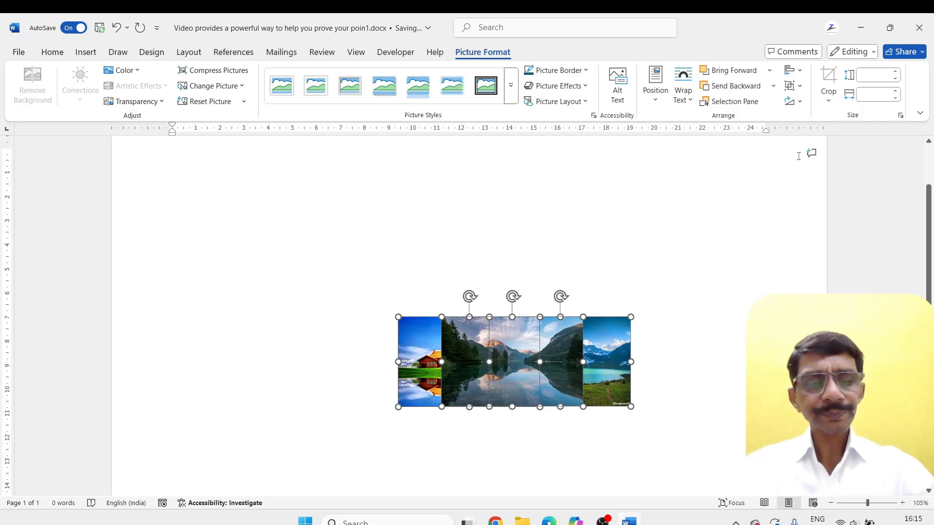
Undo the middle alignment and apply Align Left to the three selected pictures relative to one another
{"action": "key", "text": "ctrl+z"}
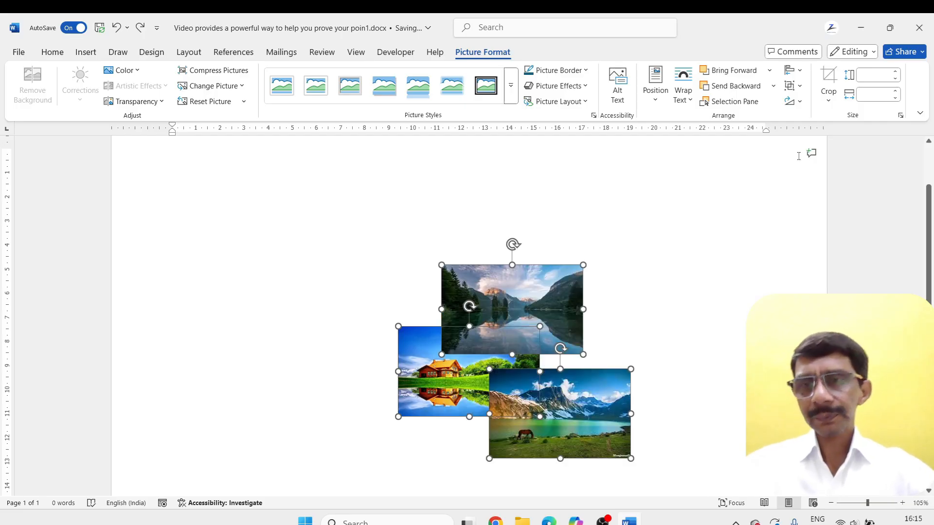
{"action": "left_click", "coordinate": [794, 70]}
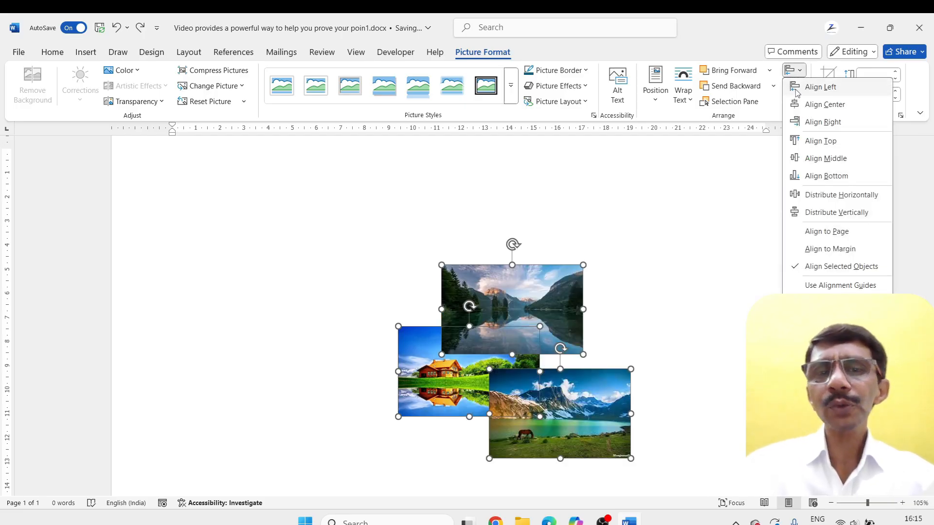
{"action": "left_click", "coordinate": [819, 87]}
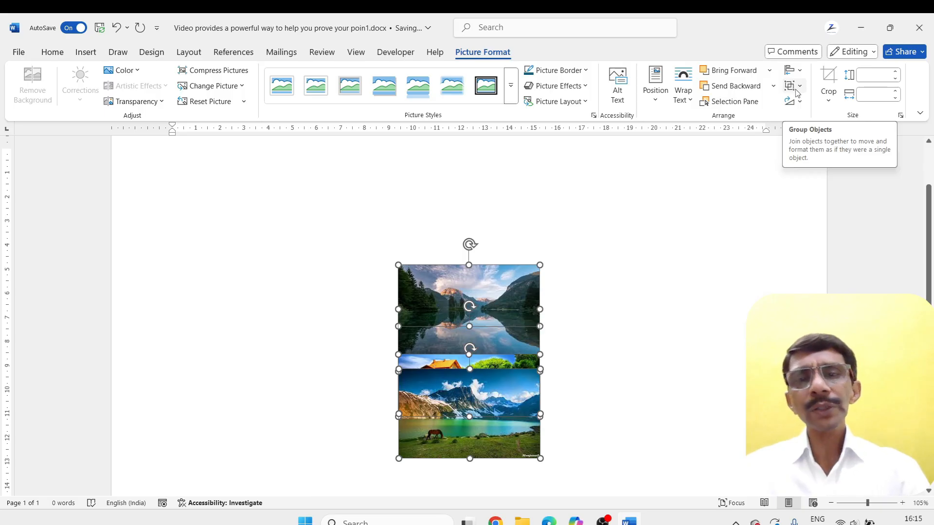
{"action": "left_click", "coordinate": [601, 284]}
Enlarge the forest lake picture to about 4.9 × 7.74 cm and the mountain lake picture to about 5.45 × 8.63 cm
{"action": "left_click", "coordinate": [525, 306]}
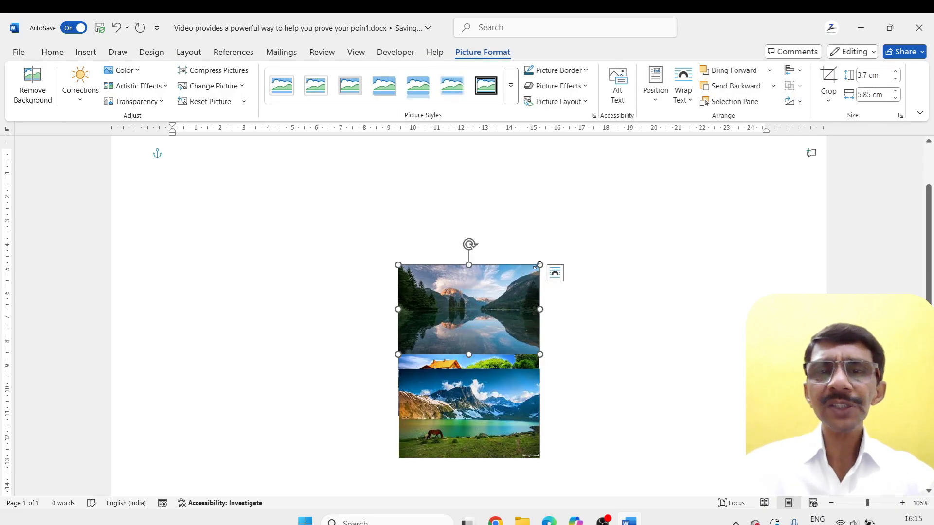
{"action": "left_click_drag", "start_coordinate": [538, 265], "coordinate": [585, 236]}
{"action": "left_click", "coordinate": [526, 455]}
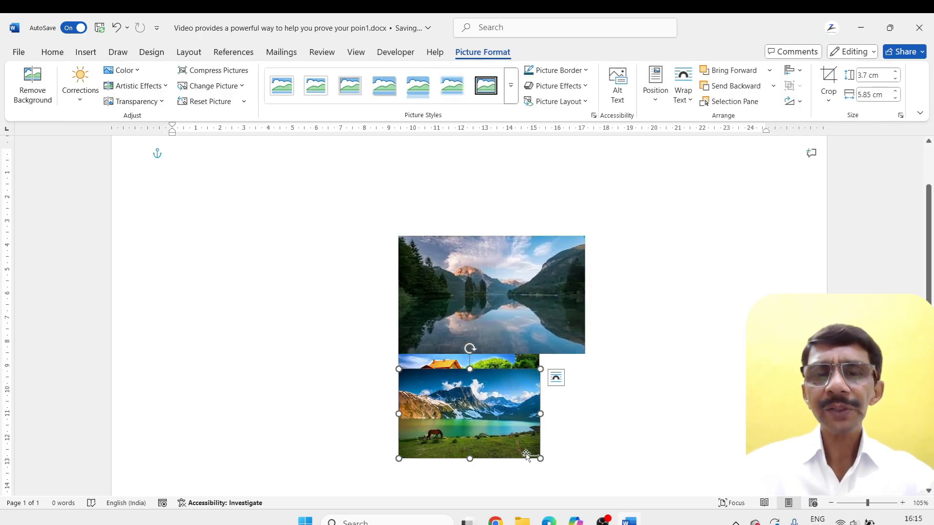
{"action": "left_click_drag", "start_coordinate": [540, 458], "coordinate": [608, 499]}
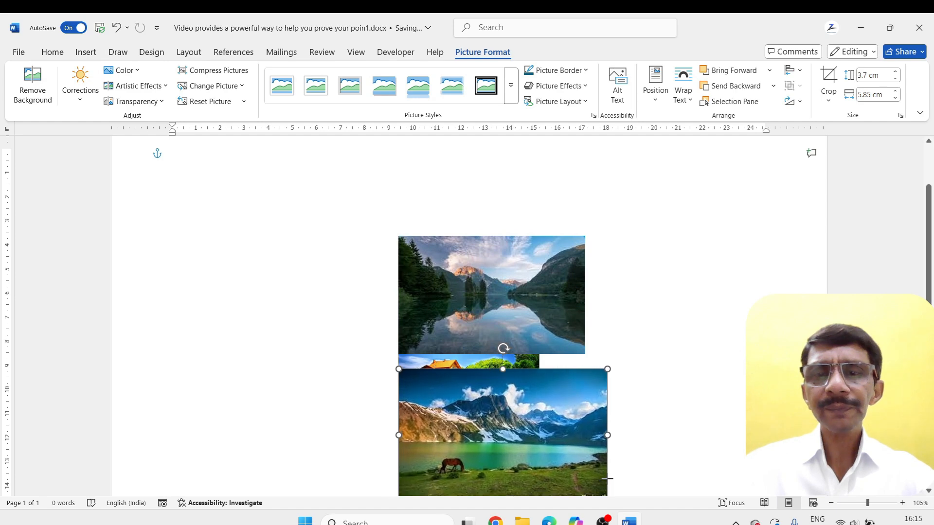
Move the mountain lake picture slightly lower to uncover more of the house picture, and apply Bring to Front to the house picture
{"action": "left_click_drag", "start_coordinate": [524, 379], "coordinate": [531, 399]}
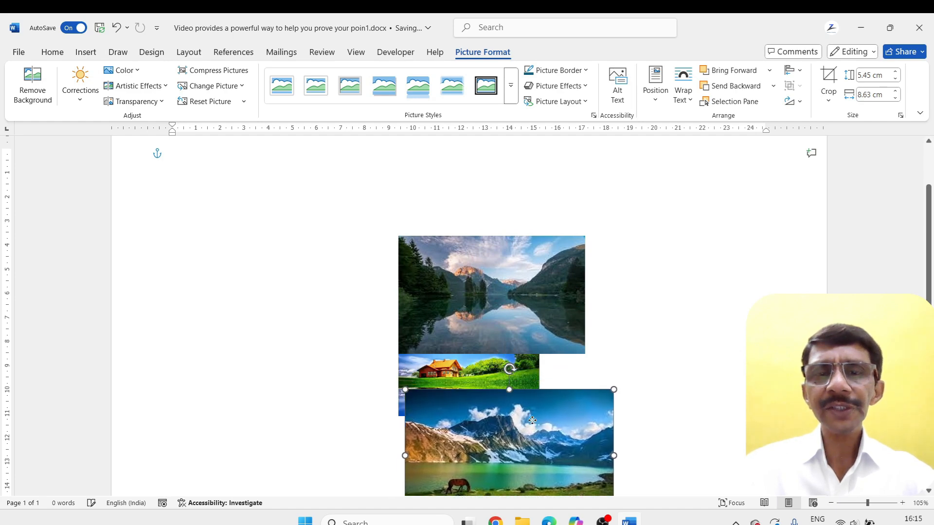
{"action": "left_click", "coordinate": [472, 372]}
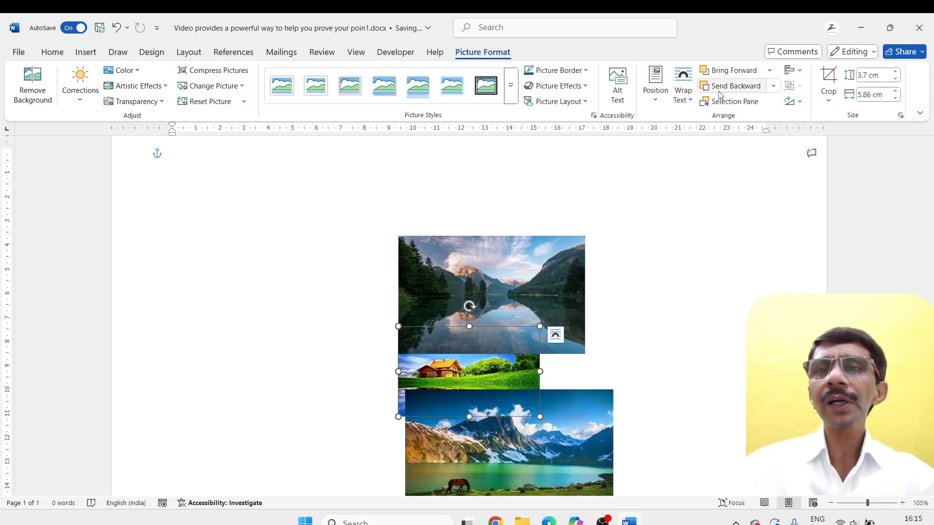
{"action": "left_click", "coordinate": [769, 70]}
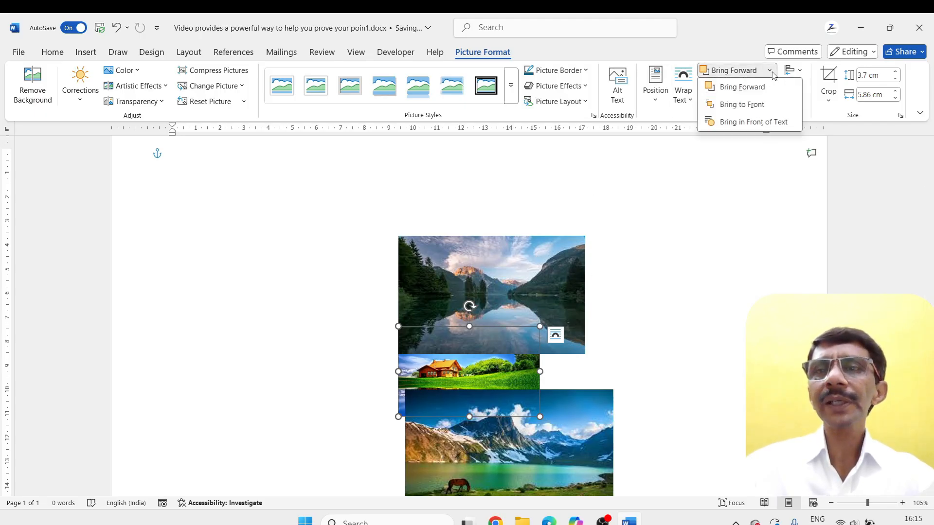
{"action": "left_click", "coordinate": [741, 112]}
{"action": "left_click", "coordinate": [631, 326]}
{"action": "left_click", "coordinate": [509, 379]}
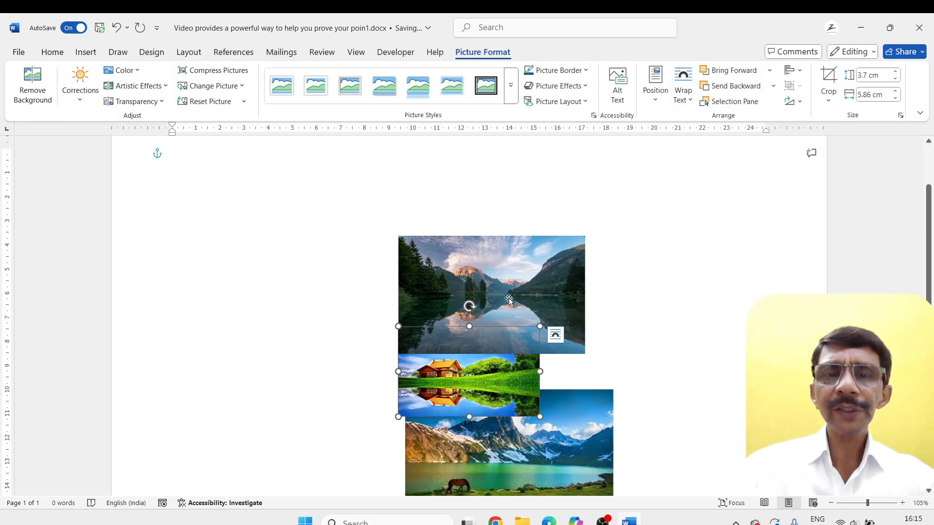
Try Send to Back and Send Behind Text on the forest lake picture
{"action": "left_click", "coordinate": [536, 292]}
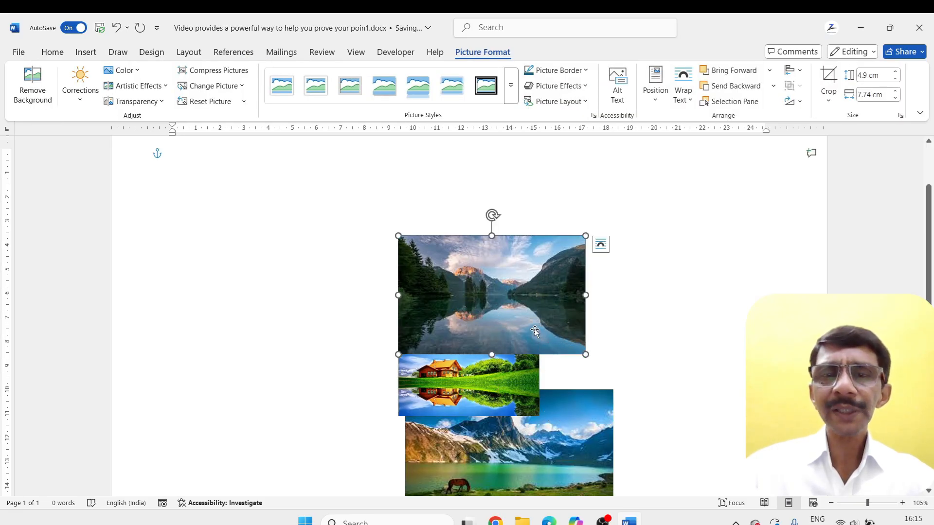
{"action": "left_click", "coordinate": [769, 70]}
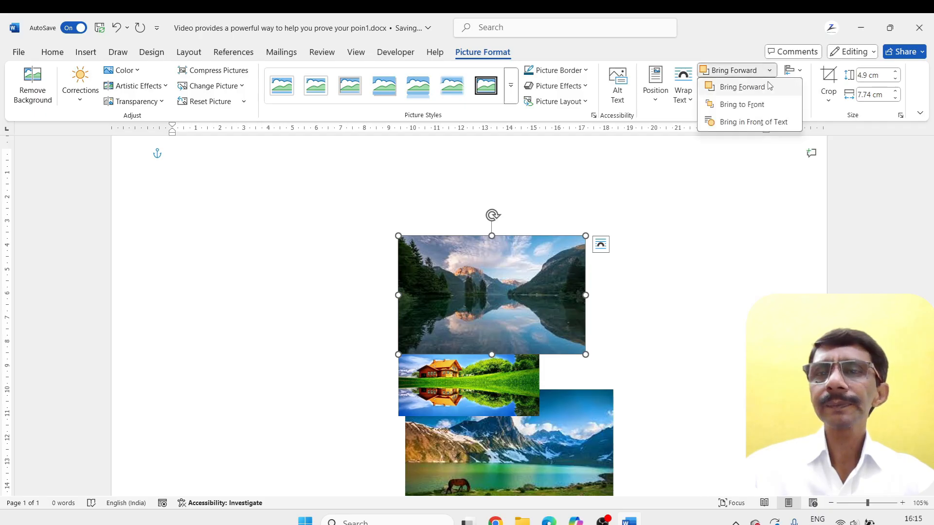
{"action": "key", "text": "Escape"}
{"action": "left_click", "coordinate": [775, 86]}
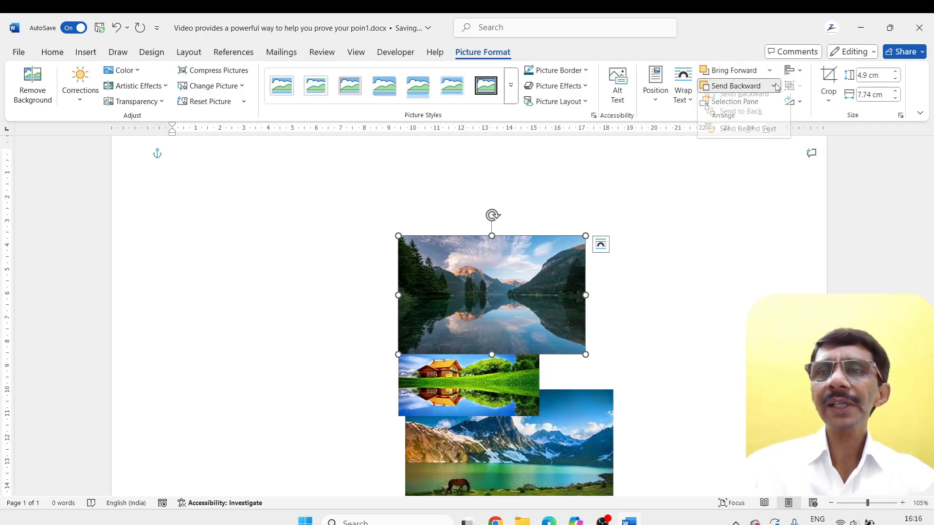
{"action": "left_click", "coordinate": [743, 119]}
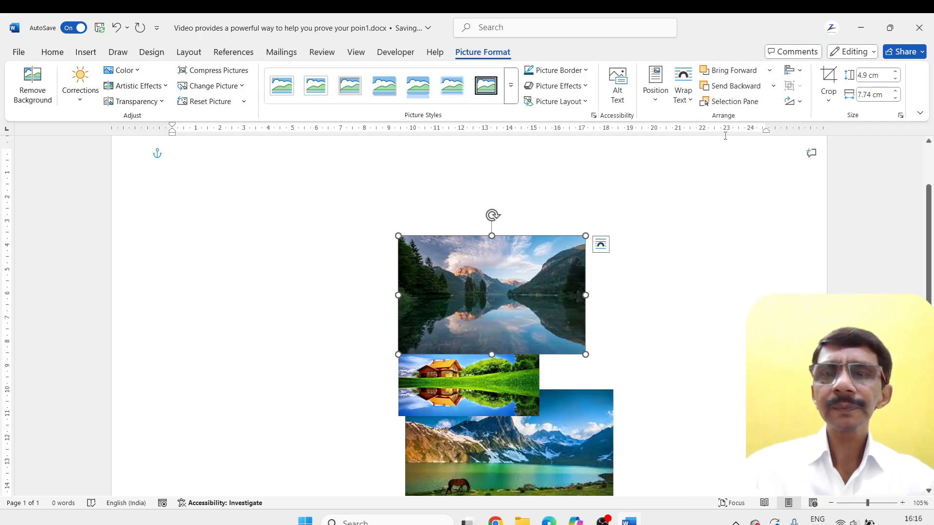
{"action": "left_click", "coordinate": [773, 86]}
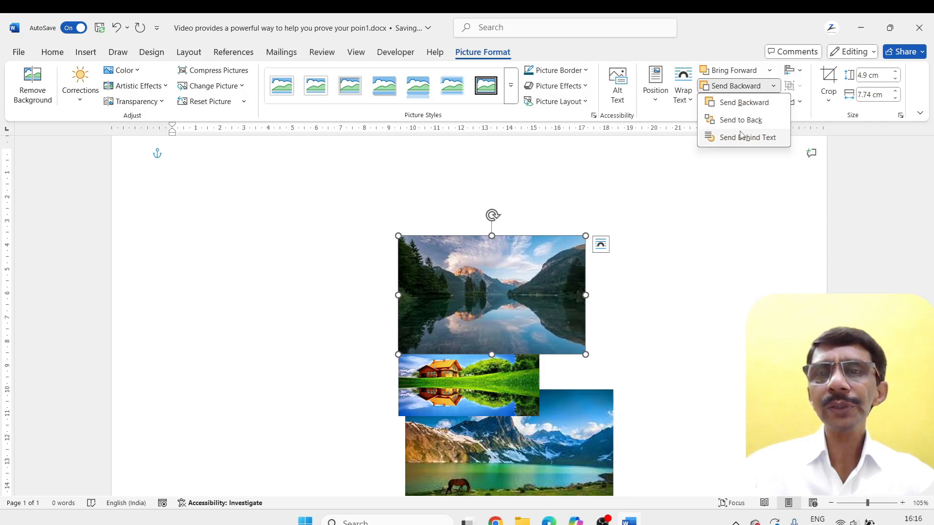
{"action": "left_click", "coordinate": [726, 140]}
{"action": "left_click", "coordinate": [617, 349]}
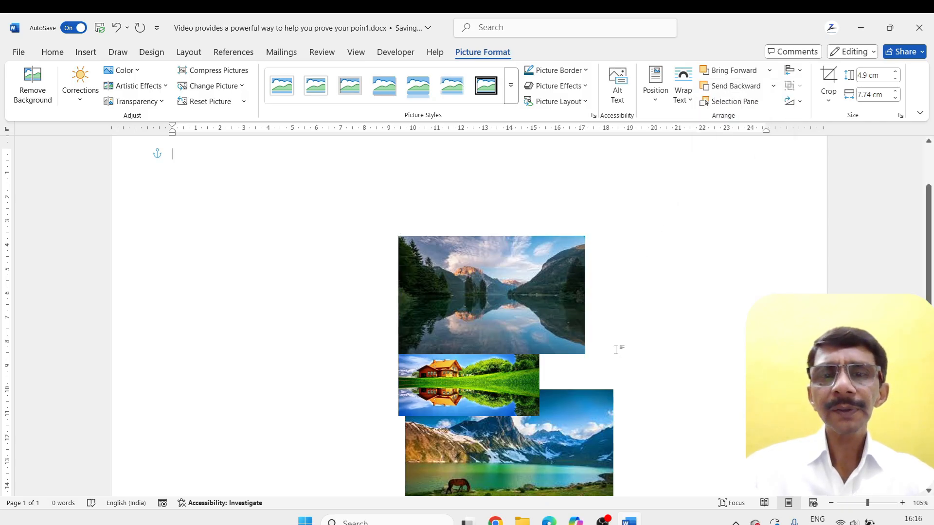
Set the forest lake picture's text wrapping to Behind Text
{"action": "left_click", "coordinate": [551, 311]}
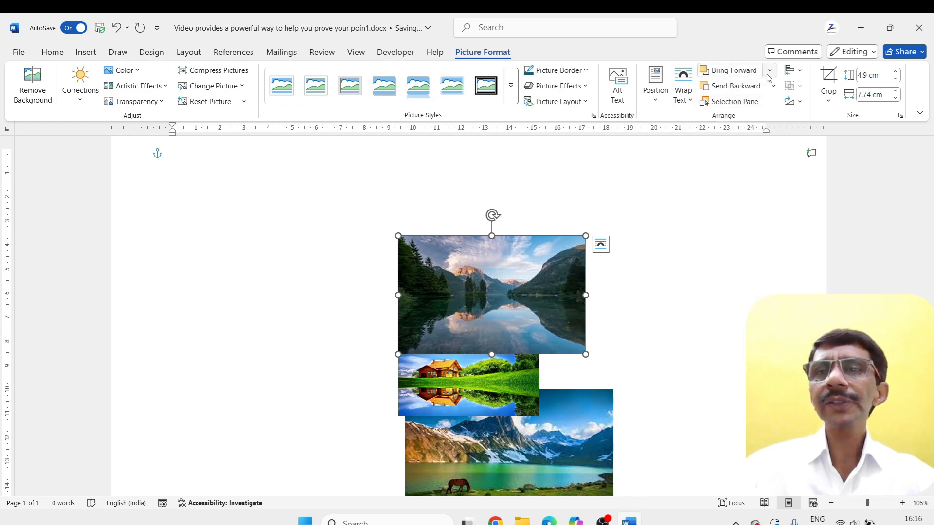
{"action": "left_click", "coordinate": [688, 101]}
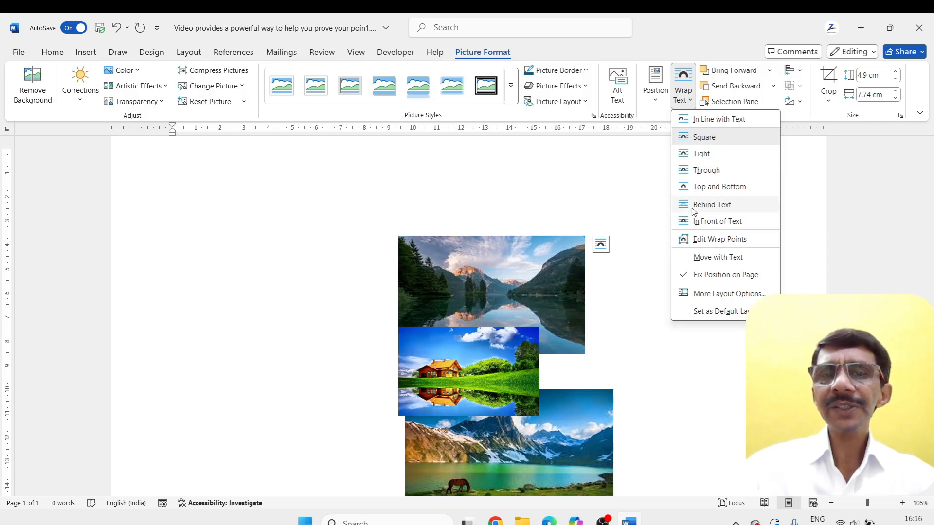
{"action": "left_click", "coordinate": [694, 209]}
{"action": "left_click", "coordinate": [617, 313]}
Reposition the forest lake, house and mountain lake pictures by hand so their left edges line up in a vertical stack
{"action": "left_click_drag", "start_coordinate": [512, 300], "coordinate": [525, 300]}
{"action": "left_click_drag", "start_coordinate": [457, 376], "coordinate": [471, 357]}
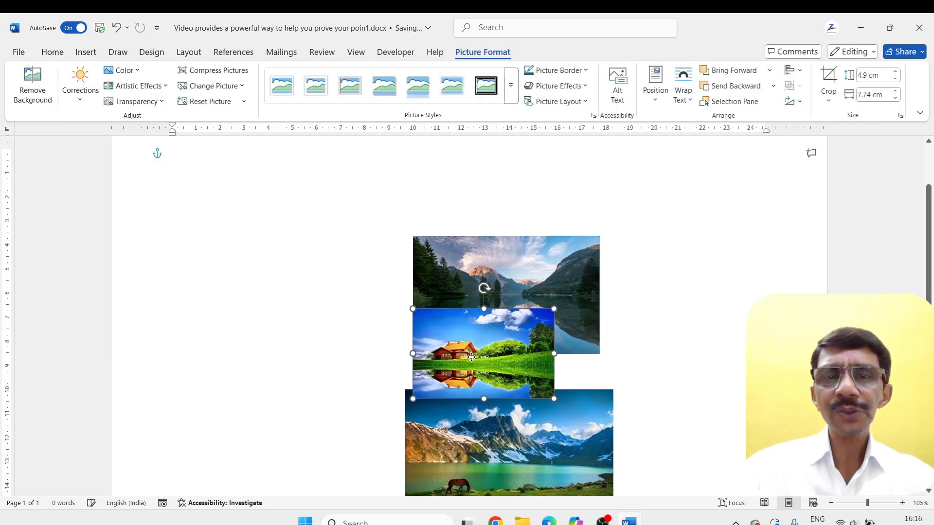
{"action": "left_click_drag", "start_coordinate": [496, 438], "coordinate": [503, 433]}
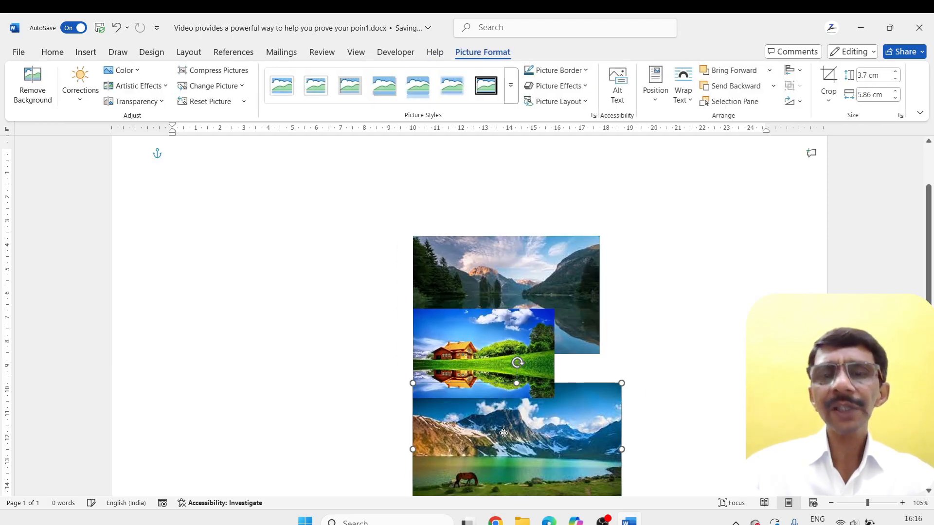
Select all three pictures together and apply Align Left, then replace it with Align Right
{"action": "left_click", "coordinate": [501, 282], "text": "shift"}
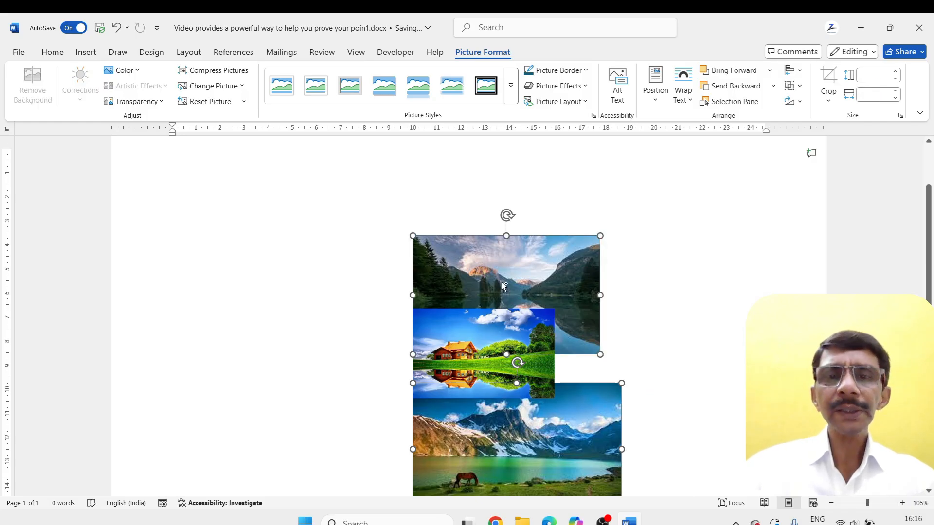
{"action": "left_click", "coordinate": [547, 374], "text": "shift"}
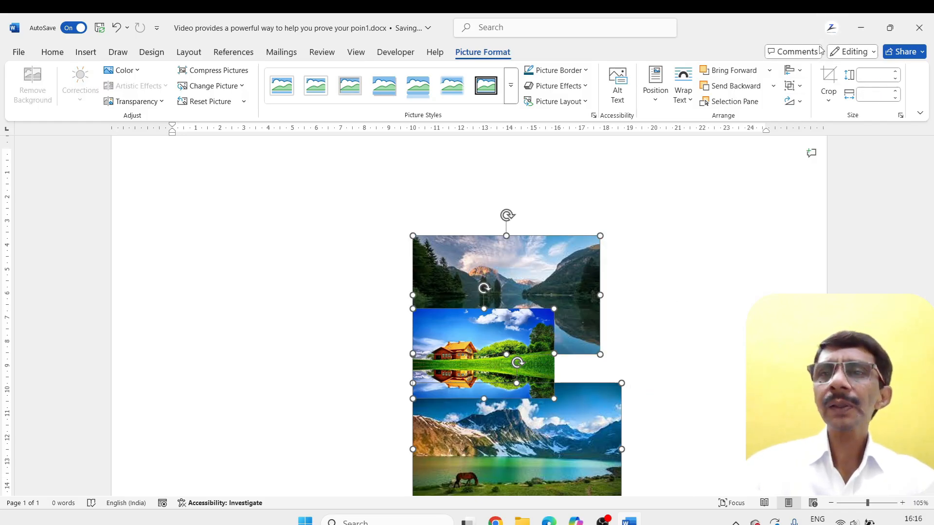
{"action": "left_click", "coordinate": [793, 71]}
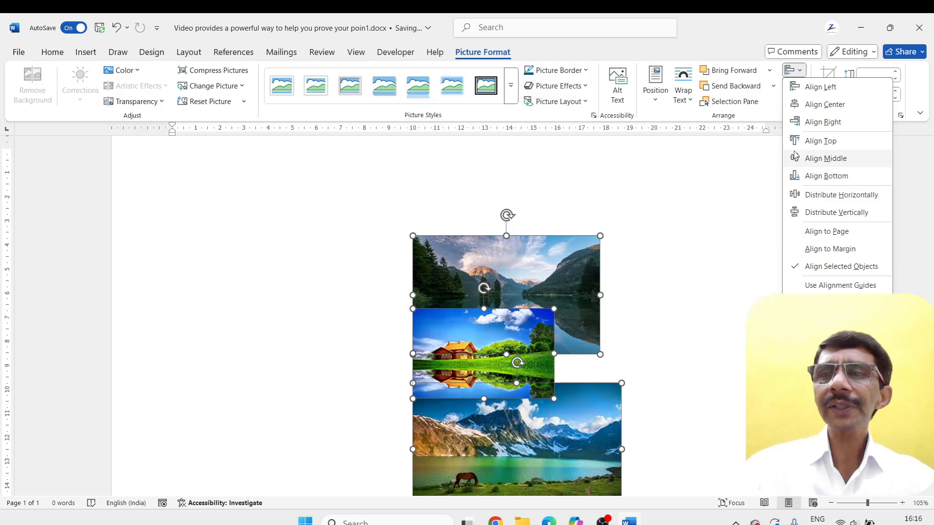
{"action": "left_click", "coordinate": [807, 93]}
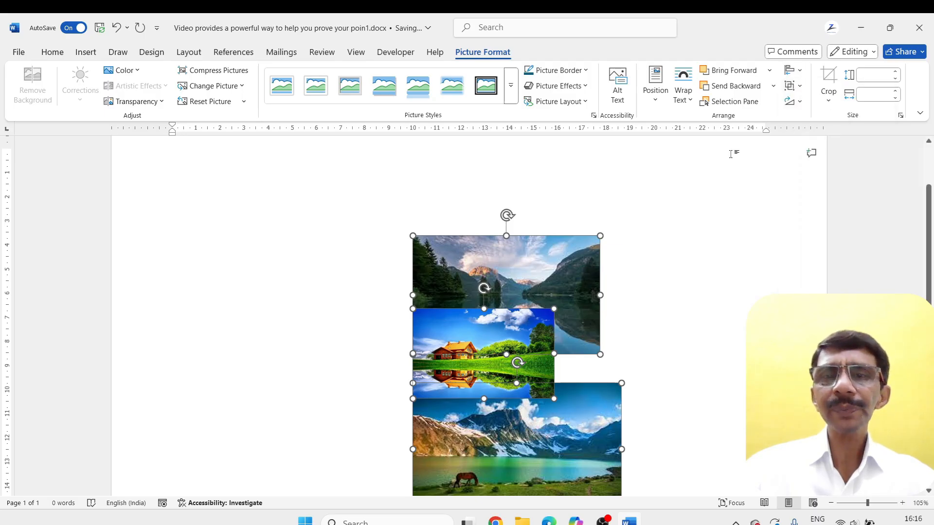
{"action": "left_click", "coordinate": [793, 70]}
{"action": "left_click", "coordinate": [805, 124]}
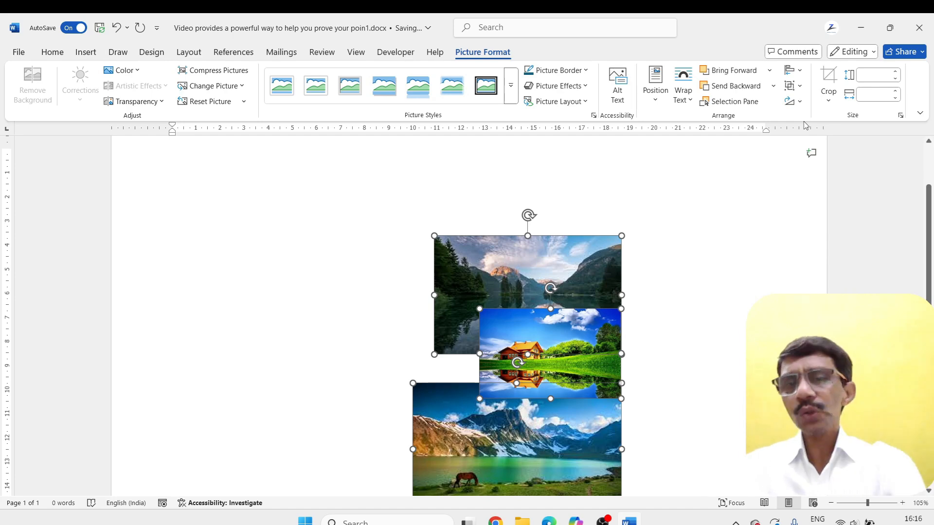
Apply Align Middle to the three selected pictures, switch to Align Bottom, and deselect them
{"action": "left_click", "coordinate": [792, 71]}
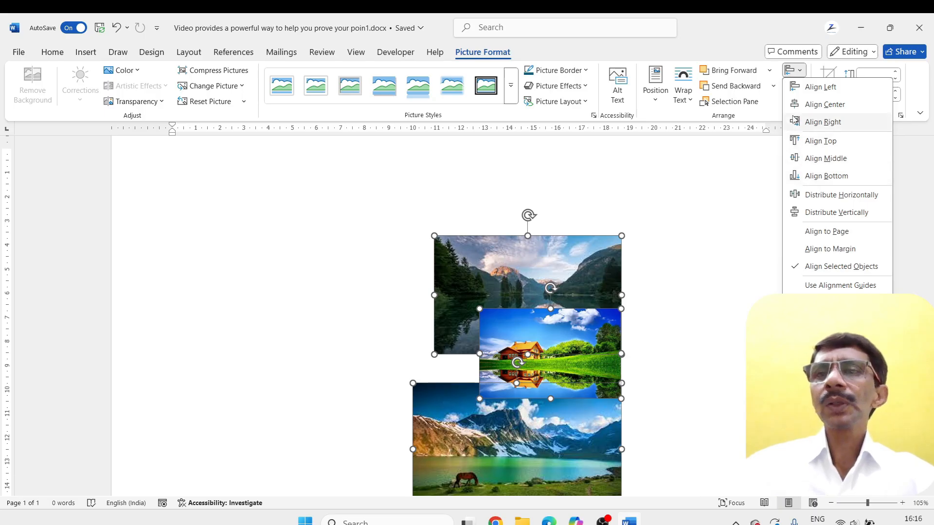
{"action": "left_click", "coordinate": [808, 162]}
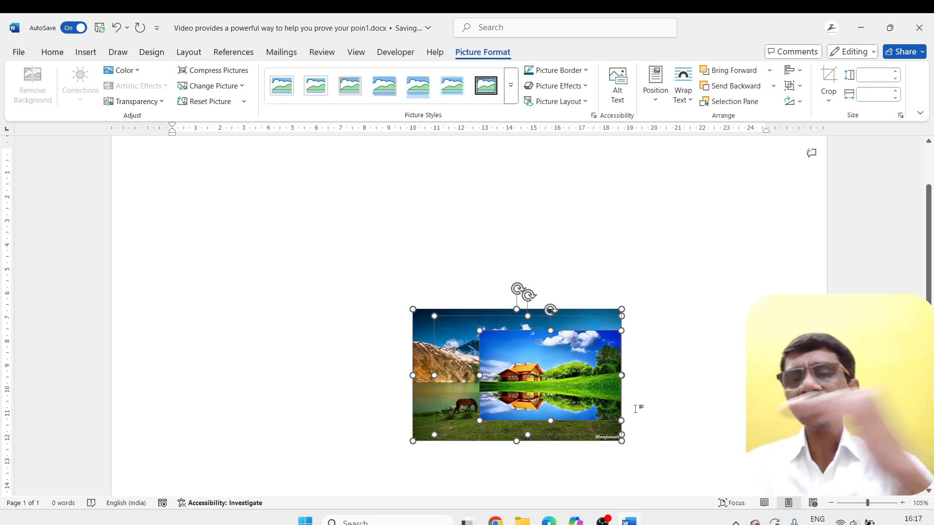
{"action": "left_click", "coordinate": [793, 71]}
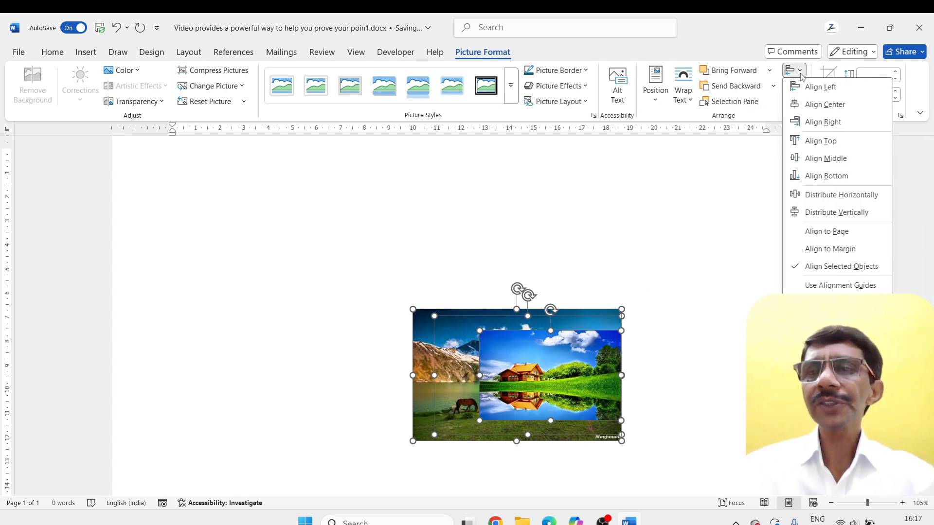
{"action": "left_click", "coordinate": [800, 176]}
{"action": "left_click", "coordinate": [676, 295]}
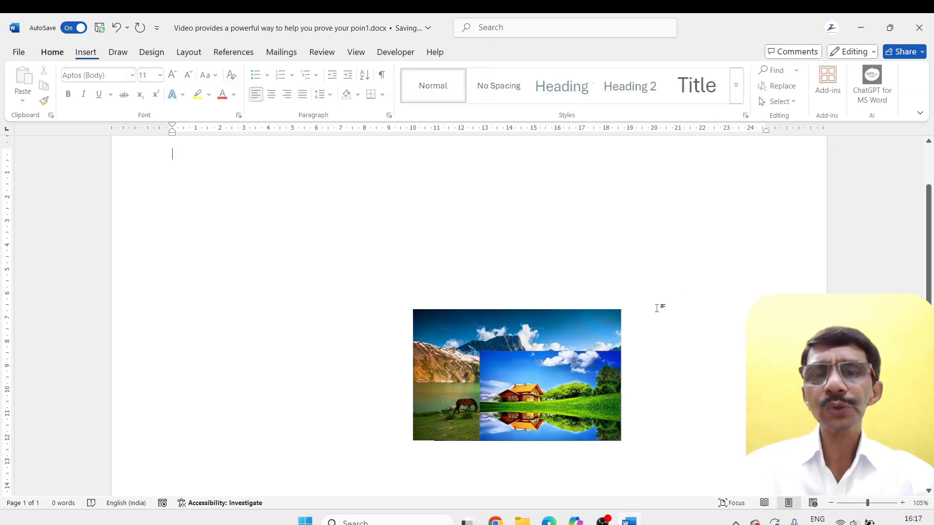
Move the house picture slightly down and the mountain lake picture down and to the left, exposing part of the forest lake picture
{"action": "left_click", "coordinate": [498, 329]}
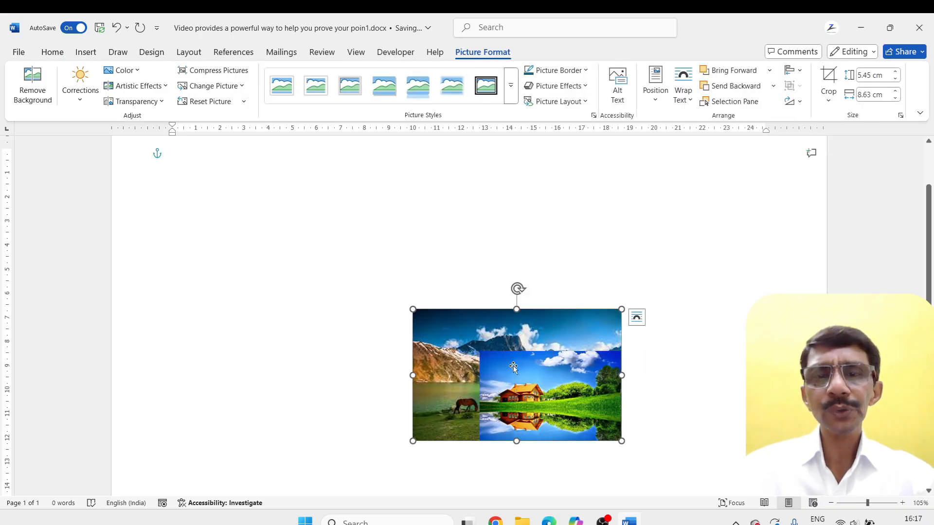
{"action": "left_click_drag", "start_coordinate": [519, 384], "coordinate": [525, 413]}
{"action": "left_click_drag", "start_coordinate": [493, 350], "coordinate": [477, 360]}
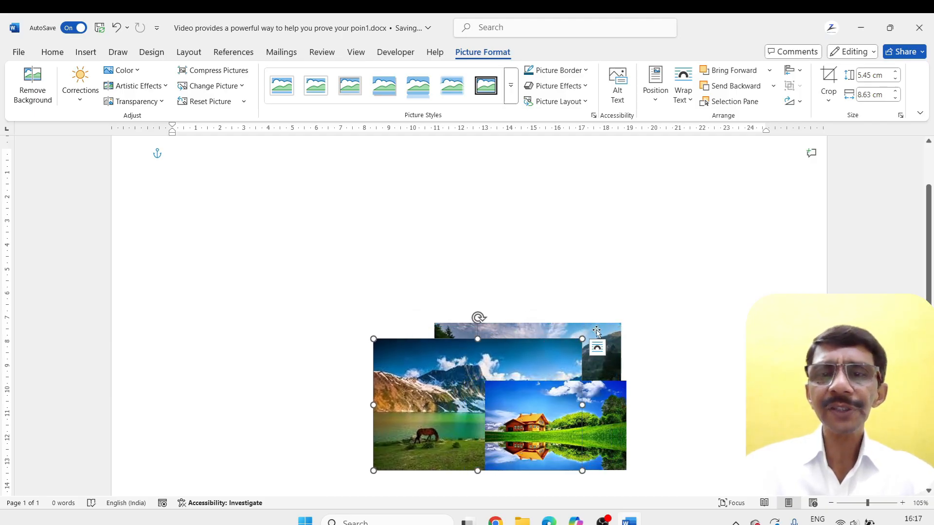
{"action": "left_click", "coordinate": [596, 331]}
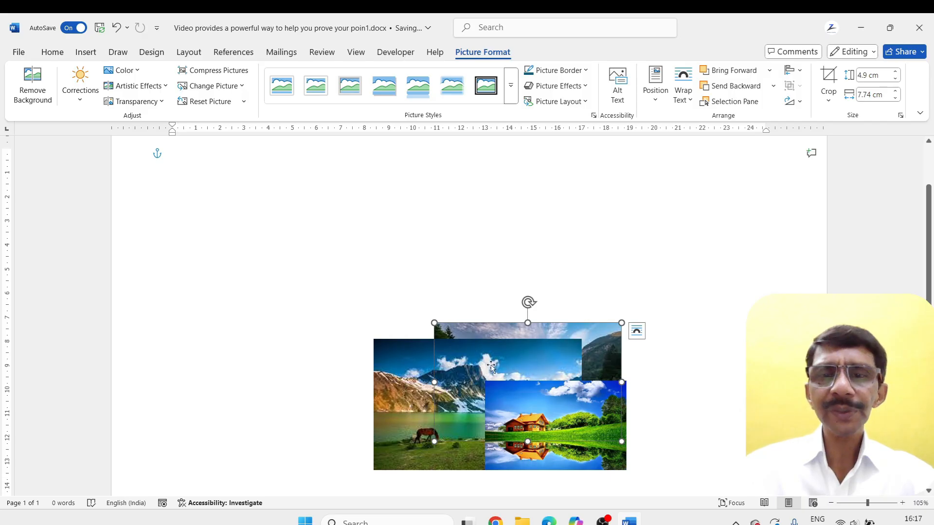
{"action": "mouse_move", "coordinate": [420, 373]}
{"action": "left_mouse_down"}
{"action": "mouse_move", "coordinate": [458, 375]}
{"action": "mouse_move", "coordinate": [416, 374]}
{"action": "left_mouse_up"}
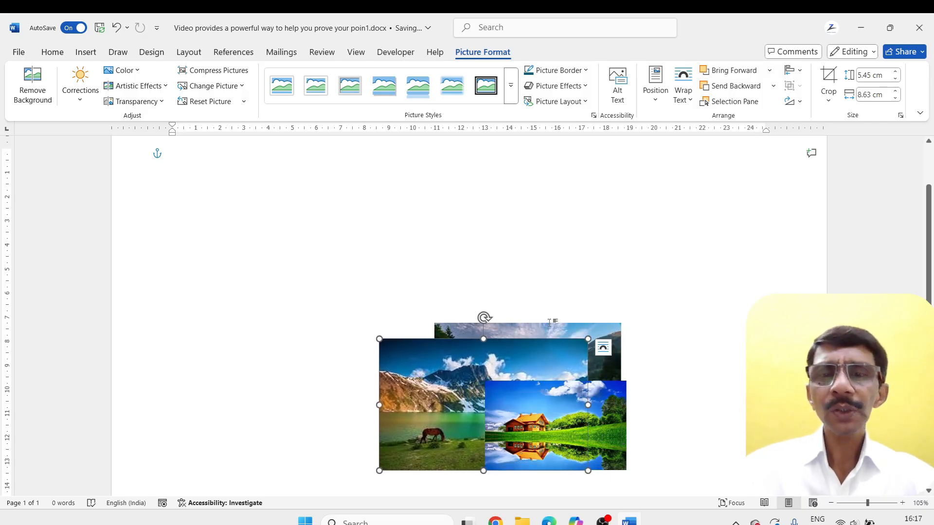
Bring the forest lake picture to the front of the other two pictures
{"action": "left_click", "coordinate": [603, 347]}
{"action": "left_click", "coordinate": [597, 329]}
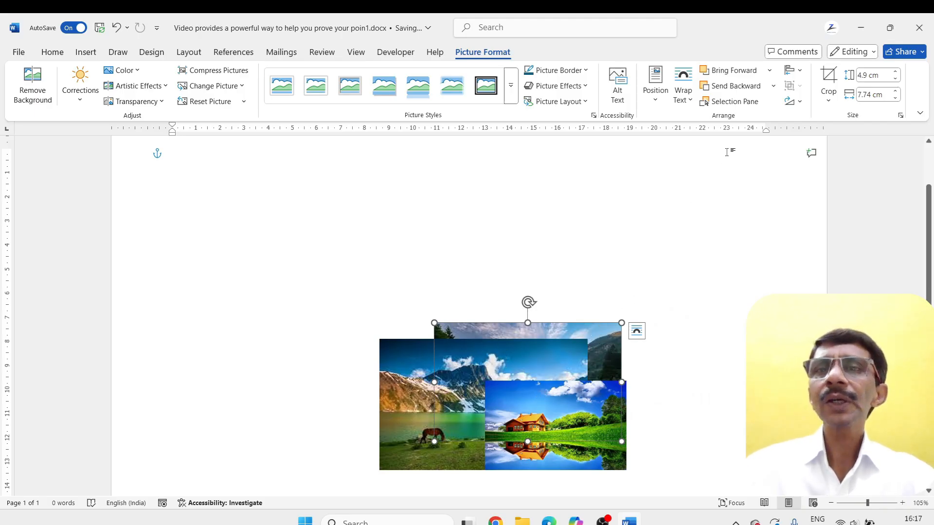
{"action": "left_click", "coordinate": [769, 70]}
{"action": "left_click", "coordinate": [741, 103]}
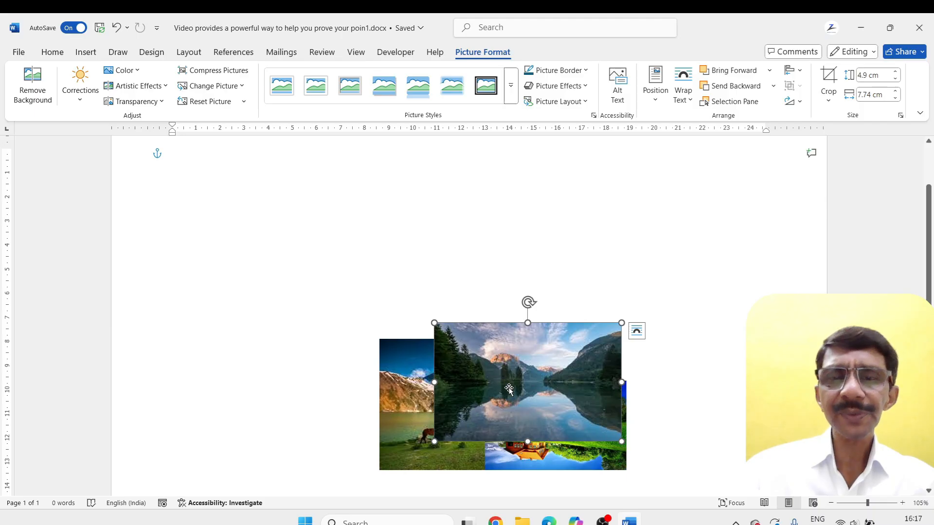
Bring the house picture to the front of the other two pictures and deselect it
{"action": "left_click", "coordinate": [529, 465]}
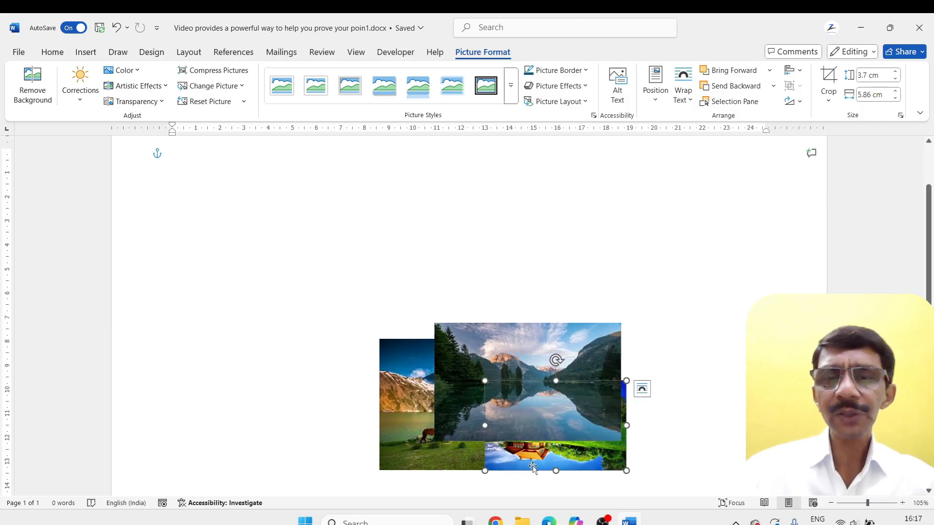
{"action": "left_click", "coordinate": [769, 71]}
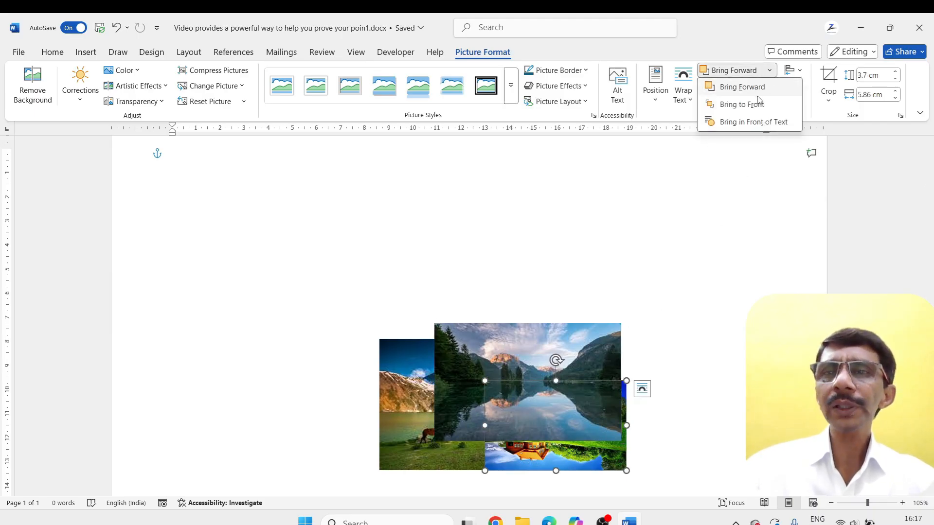
{"action": "left_click", "coordinate": [754, 103]}
{"action": "left_click", "coordinate": [692, 294]}
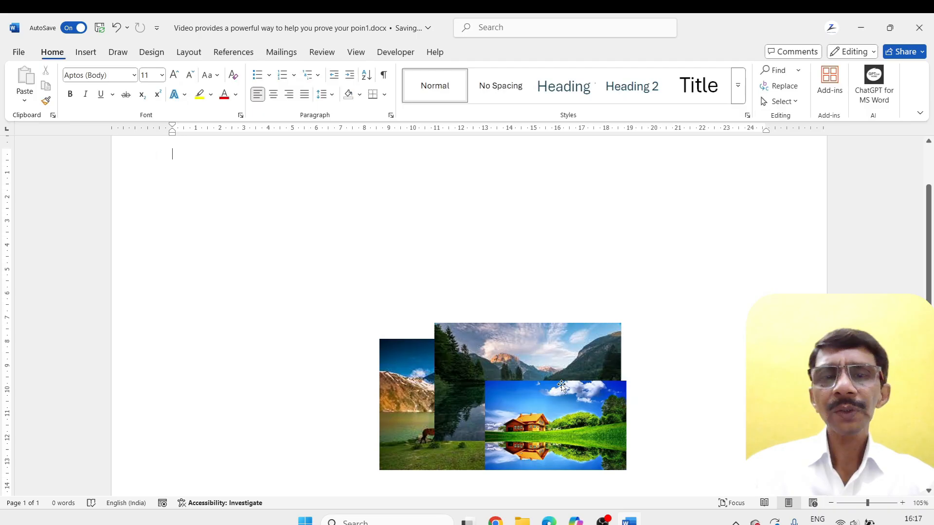
Move the forest lake picture down and slightly to the left, select all three pictures and apply Align Bottom
{"action": "left_click", "coordinate": [535, 414]}
{"action": "left_click_drag", "start_coordinate": [534, 376], "coordinate": [522, 415]}
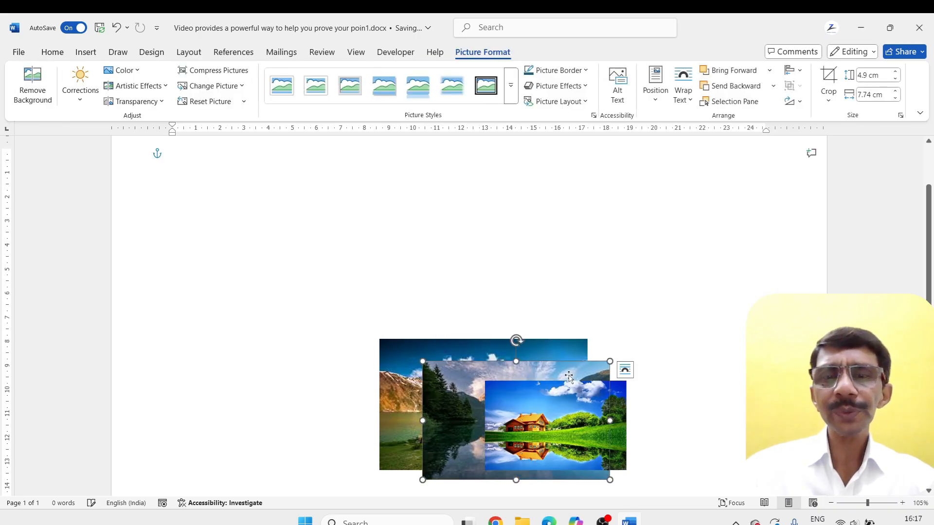
{"action": "left_click", "coordinate": [579, 399], "text": "shift"}
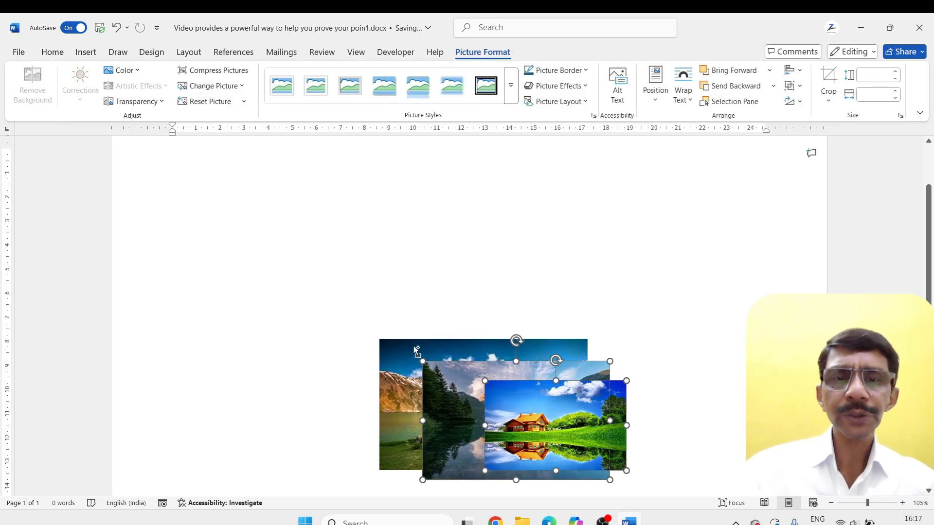
{"action": "left_click", "coordinate": [414, 346], "text": "shift"}
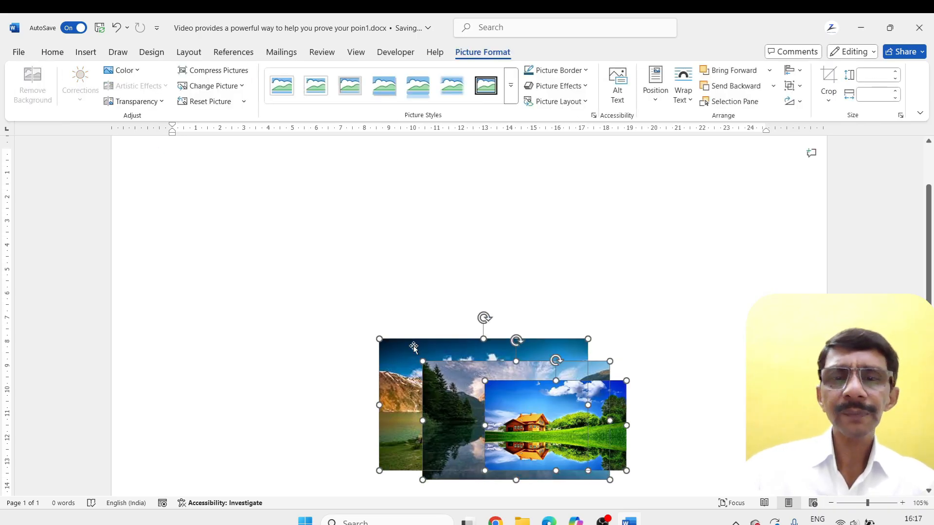
{"action": "left_click", "coordinate": [790, 71]}
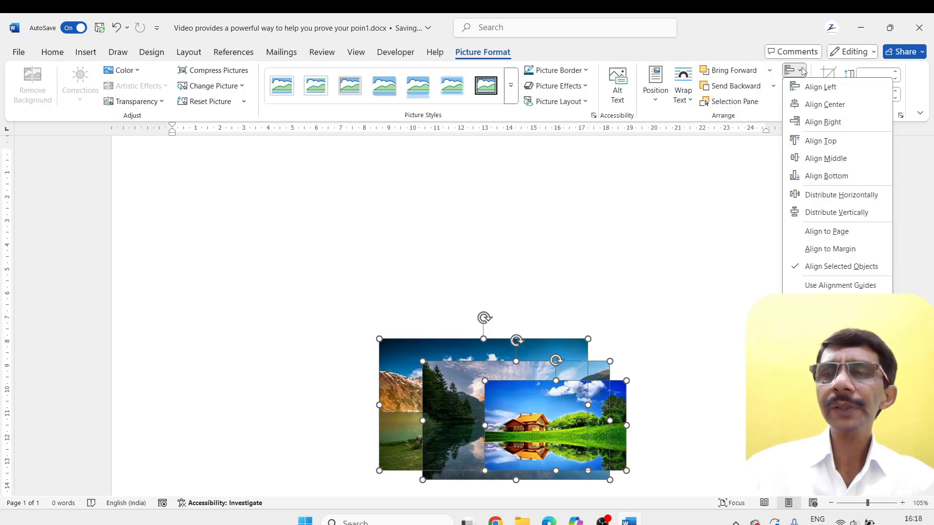
{"action": "left_click", "coordinate": [802, 179]}
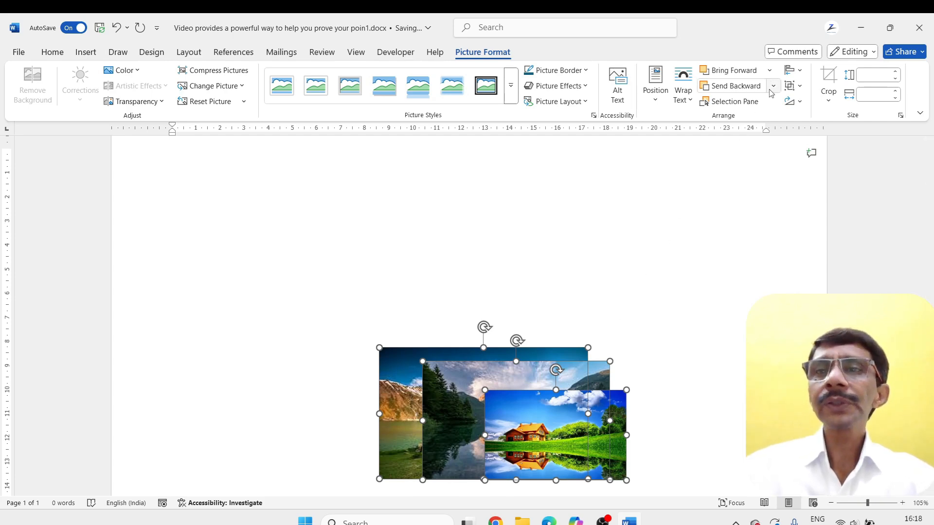
{"action": "left_click", "coordinate": [801, 73]}
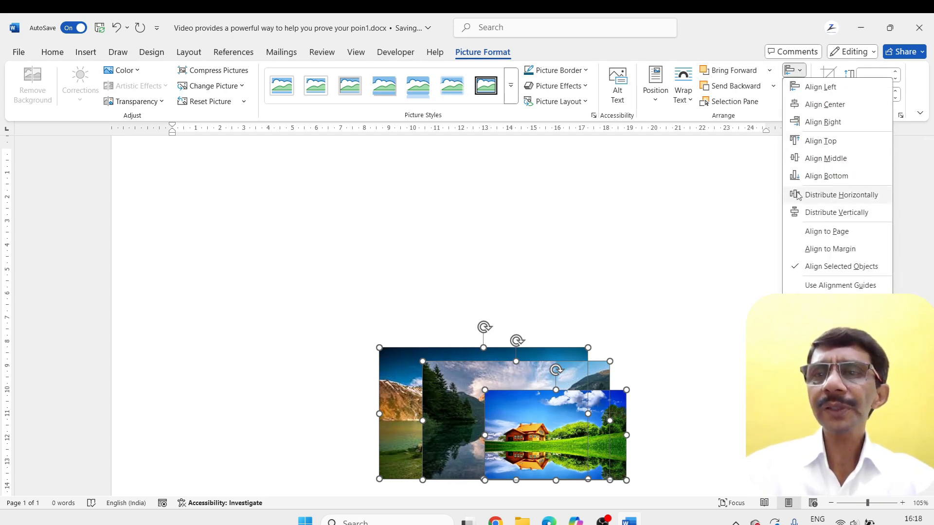
{"action": "left_click", "coordinate": [647, 317]}
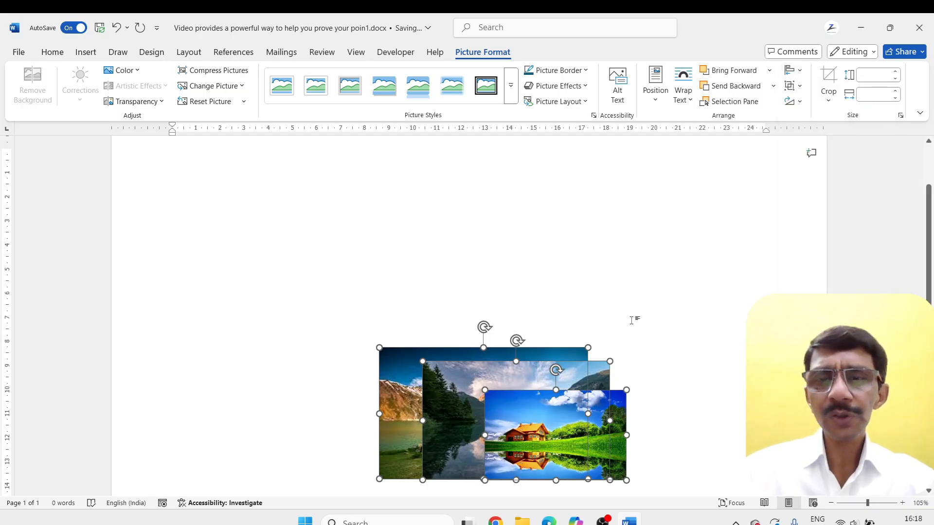
{"action": "left_click", "coordinate": [631, 320]}
Spread the pictures apart, with the mountain lake on the left, the forest lake on the right and the house above them
{"action": "left_click_drag", "start_coordinate": [556, 435], "coordinate": [620, 406]}
{"action": "left_click_drag", "start_coordinate": [490, 402], "coordinate": [512, 378]}
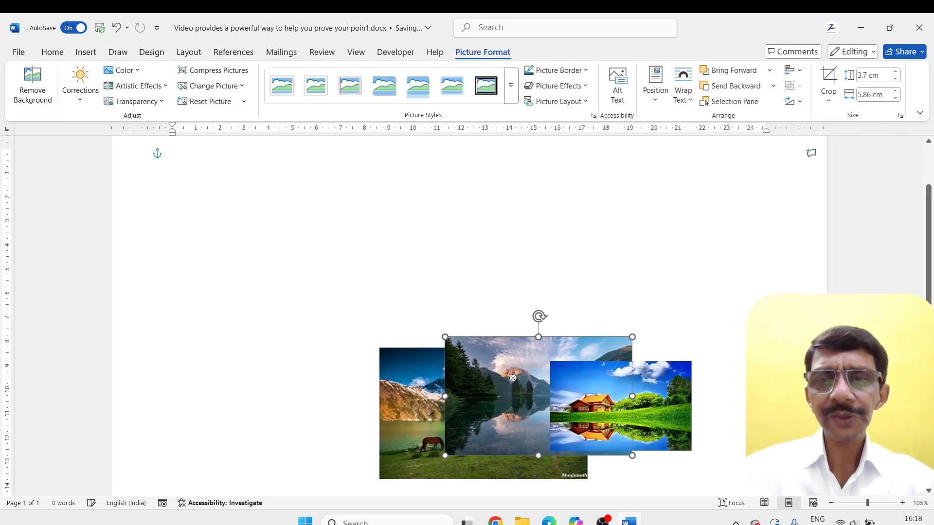
{"action": "left_click_drag", "start_coordinate": [414, 387], "coordinate": [258, 354]}
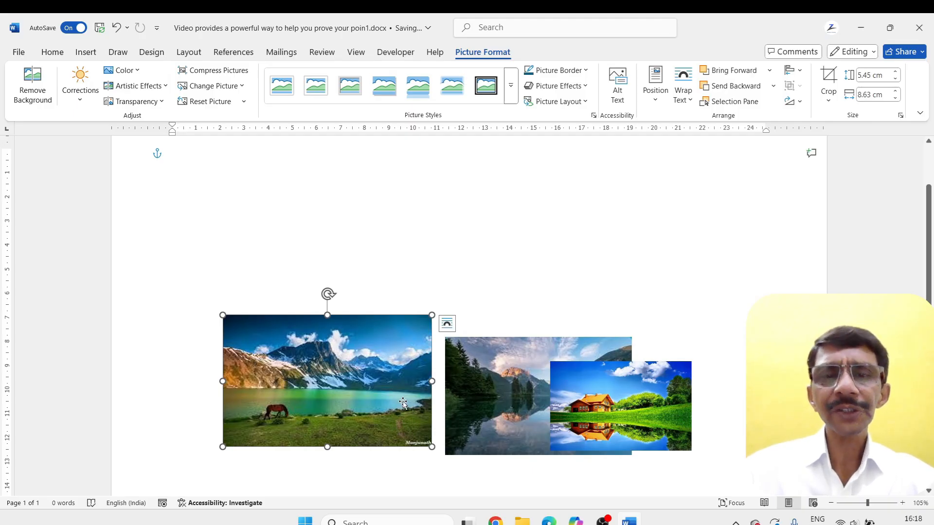
{"action": "left_click_drag", "start_coordinate": [403, 402], "coordinate": [404, 409]}
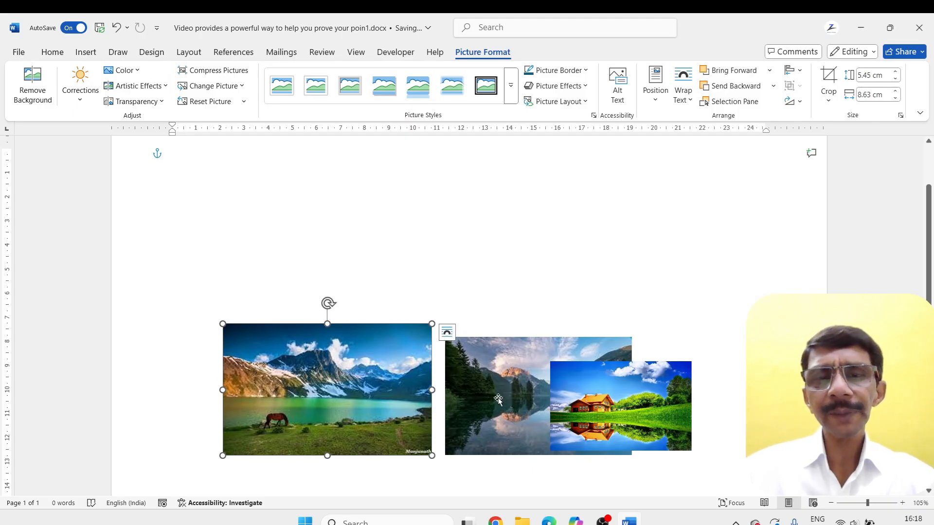
{"action": "left_click_drag", "start_coordinate": [585, 401], "coordinate": [484, 274]}
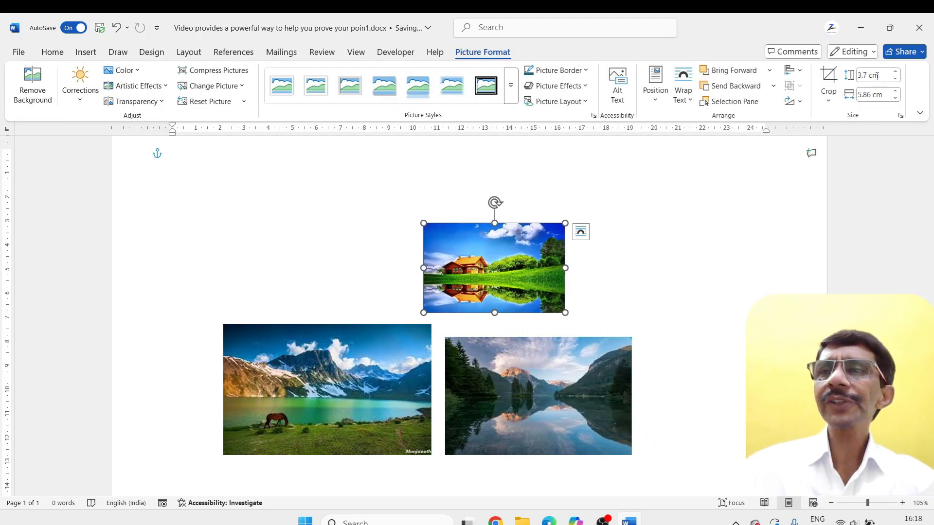
Set the mountain lake picture's height to 3.7 cm and width to 5.86 cm
{"action": "left_click", "coordinate": [393, 385]}
{"action": "left_click", "coordinate": [887, 76]}
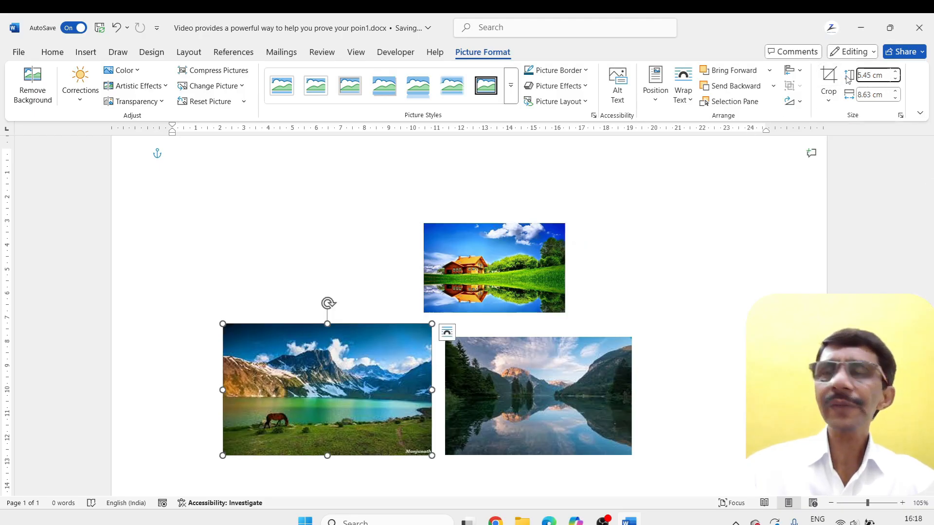
{"action": "type", "text": "3.7"}
{"action": "key", "text": "Tab"}
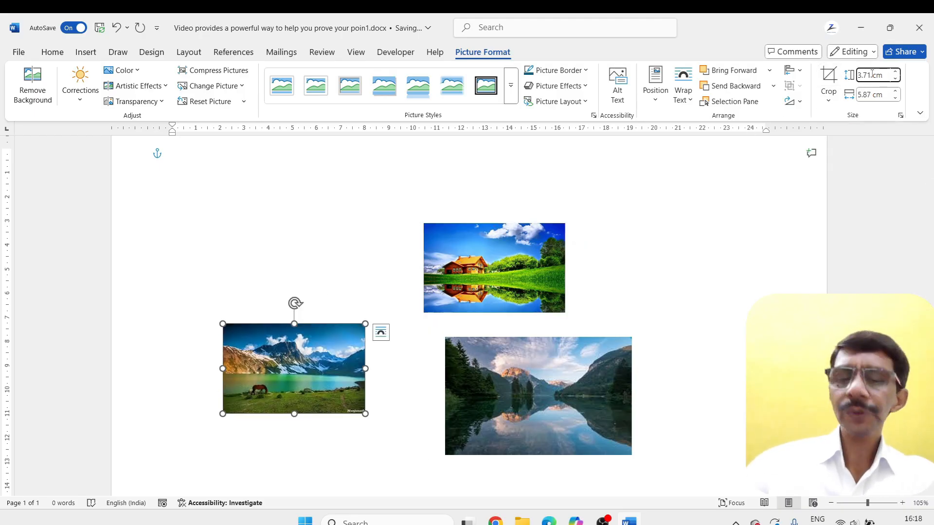
{"action": "key", "text": "BackSpace"}
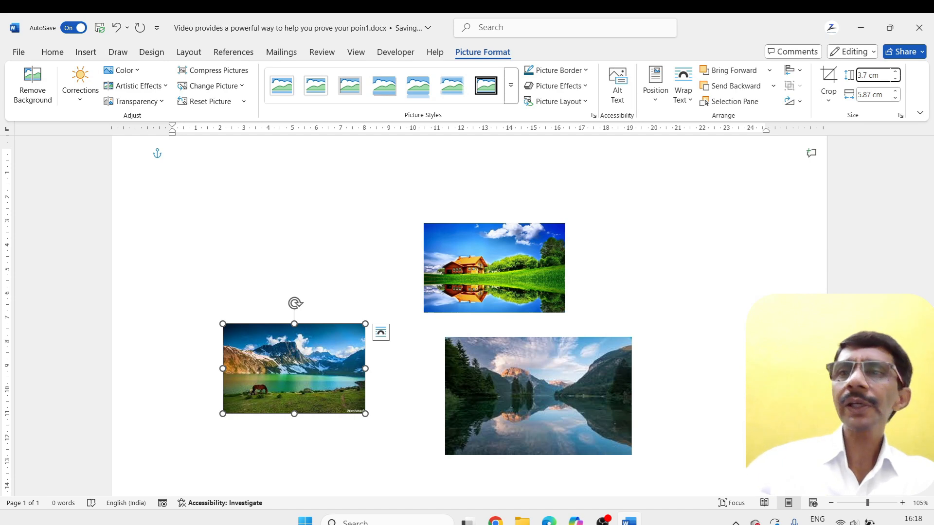
{"action": "key", "text": "Tab"}
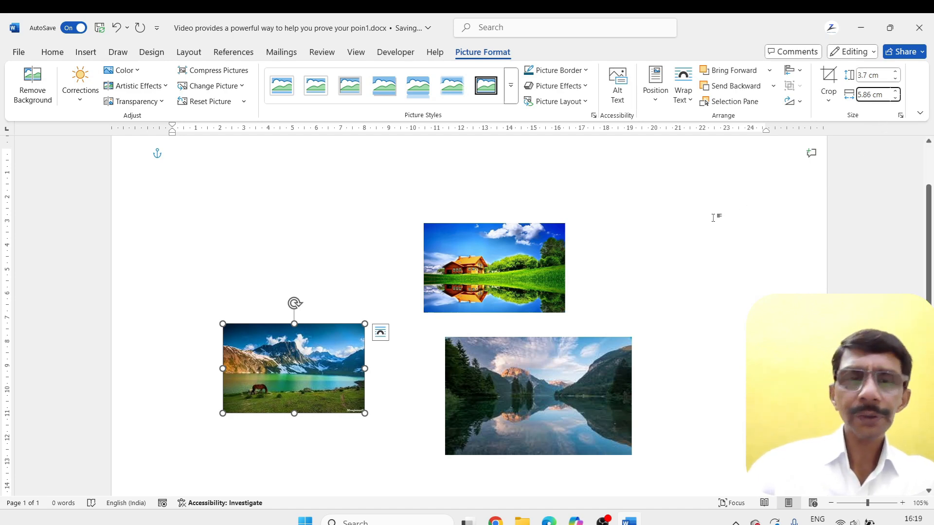
{"action": "key", "text": "Return"}
Resize the forest lake picture to a height of 3.7 cm to match the house picture, and deselect it
{"action": "left_click", "coordinate": [488, 359]}
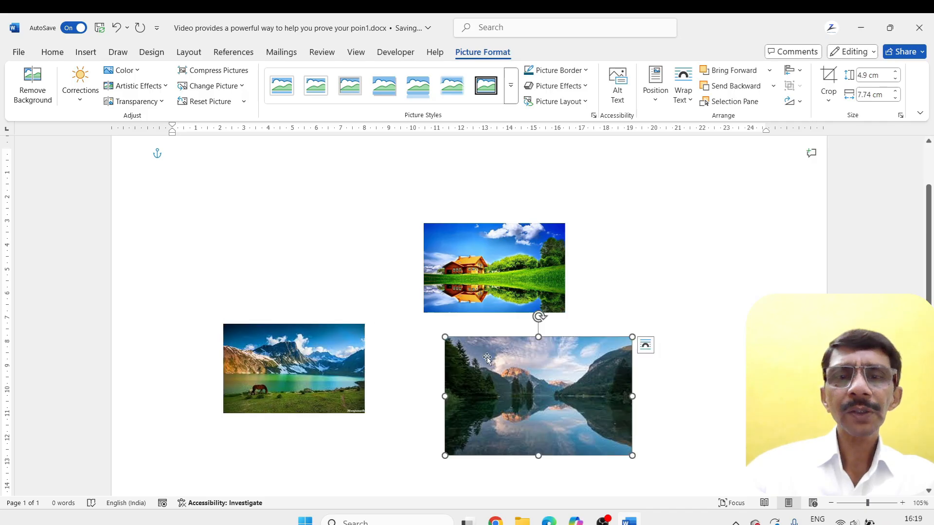
{"action": "left_click", "coordinate": [491, 281]}
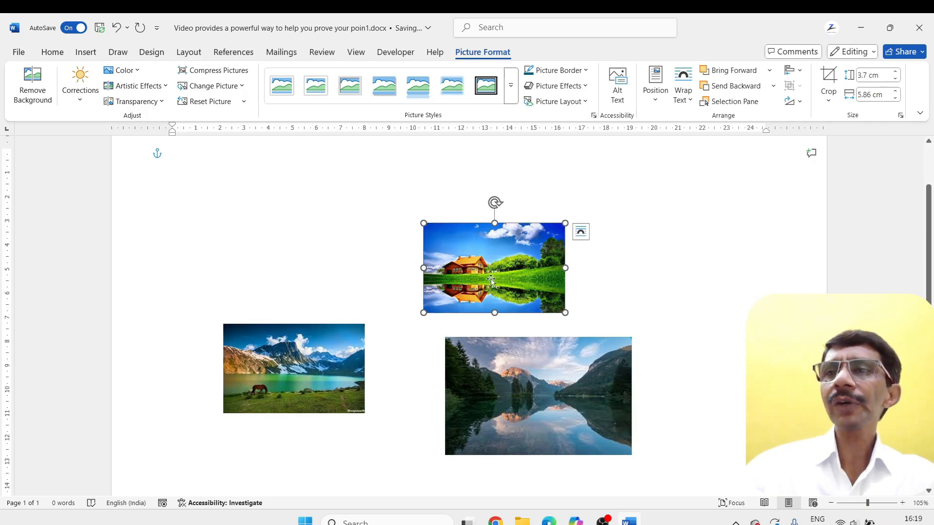
{"action": "left_click", "coordinate": [491, 359]}
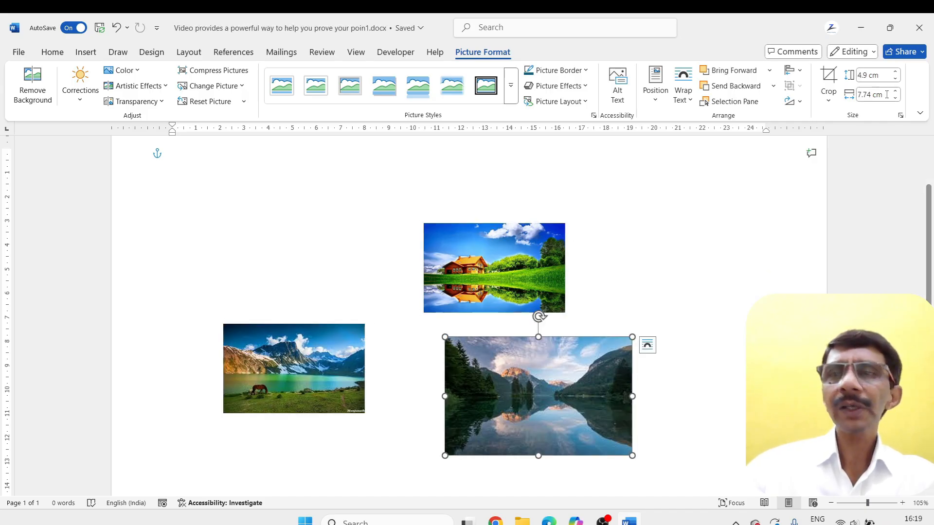
{"action": "left_click_drag", "start_coordinate": [855, 76], "coordinate": [882, 76]}
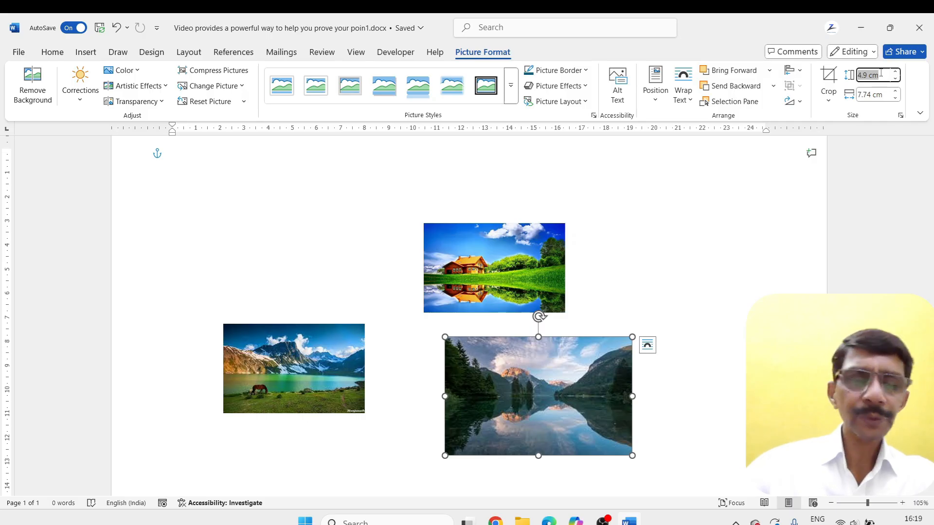
{"action": "type", "text": "3.7"}
{"action": "key", "text": "Tab"}
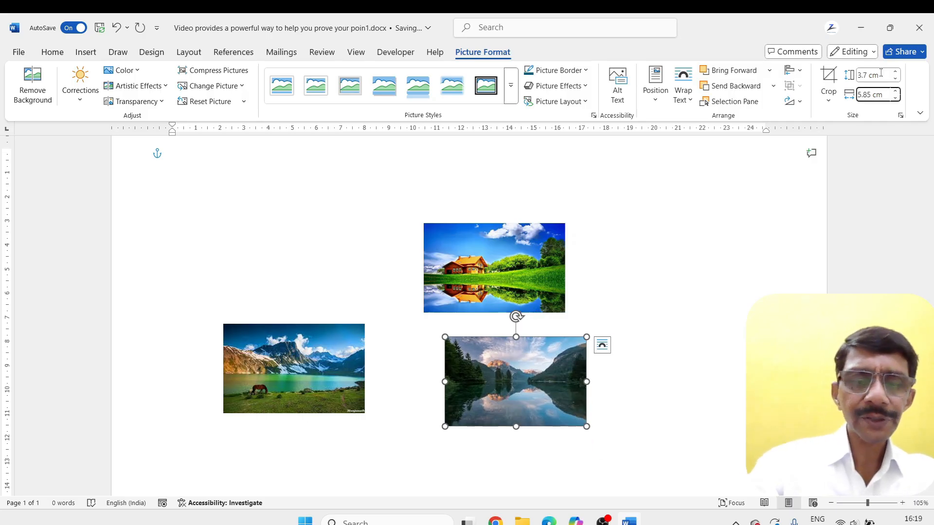
{"action": "key", "text": "Return"}
{"action": "left_click", "coordinate": [625, 272]}
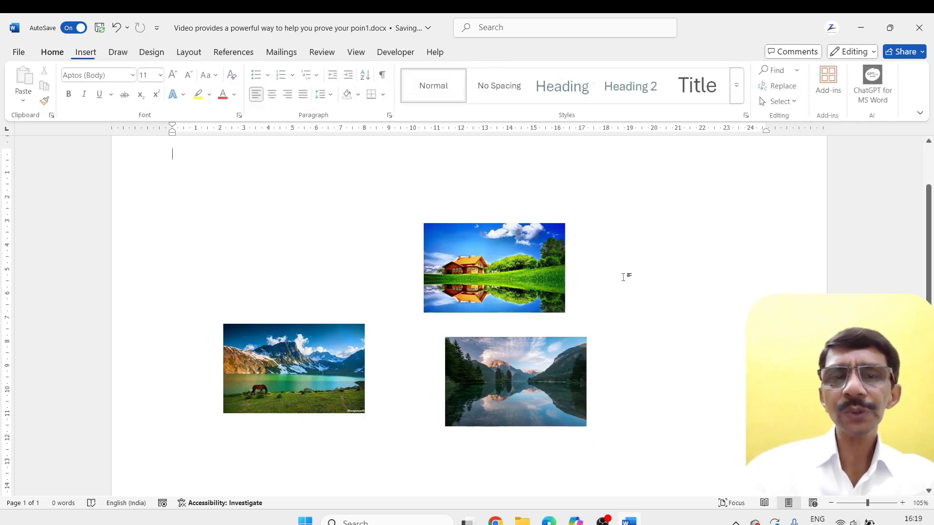
Arrange the pictures in a loose staggered row, with the forest lake in the middle and the house on the right
{"action": "left_click_drag", "start_coordinate": [509, 284], "coordinate": [681, 361]}
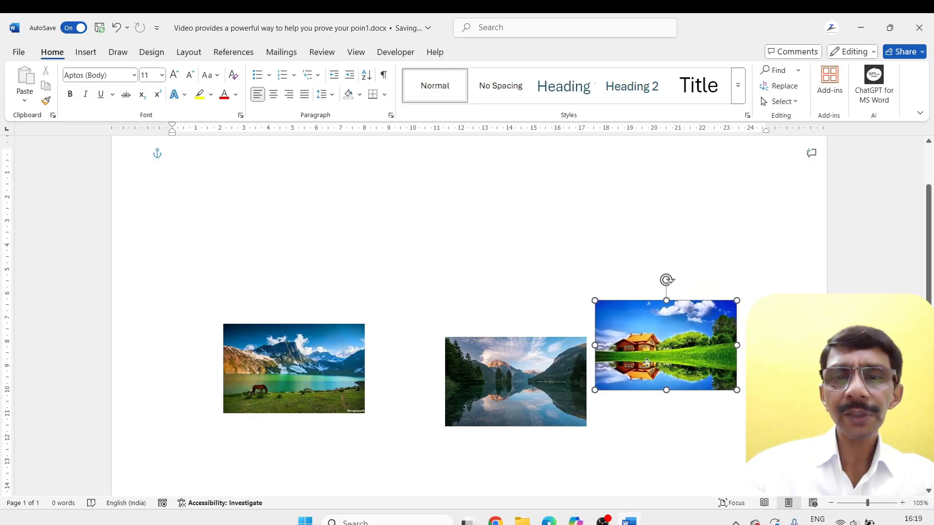
{"action": "left_click_drag", "start_coordinate": [575, 400], "coordinate": [530, 363]}
{"action": "left_click_drag", "start_coordinate": [625, 364], "coordinate": [587, 365]}
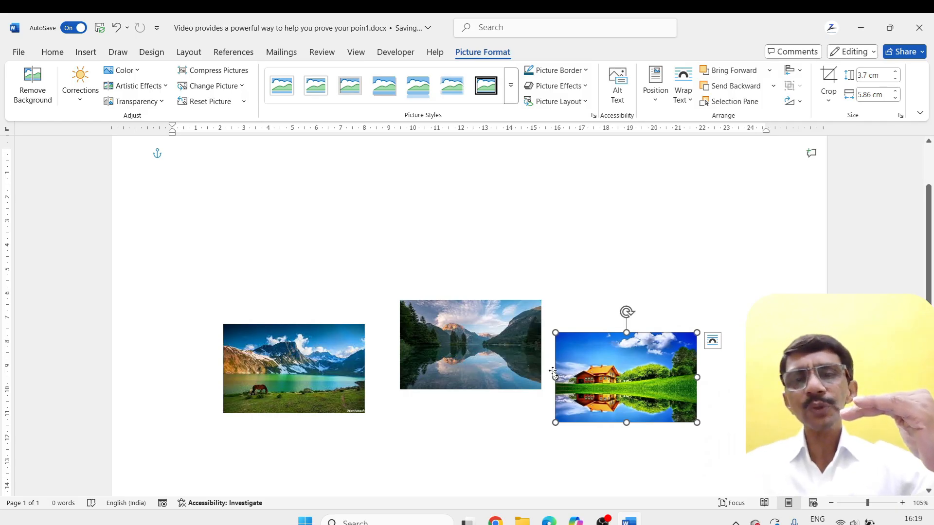
Select all three pictures together and space them evenly with Distribute Horizontally
{"action": "left_click", "coordinate": [458, 356]}
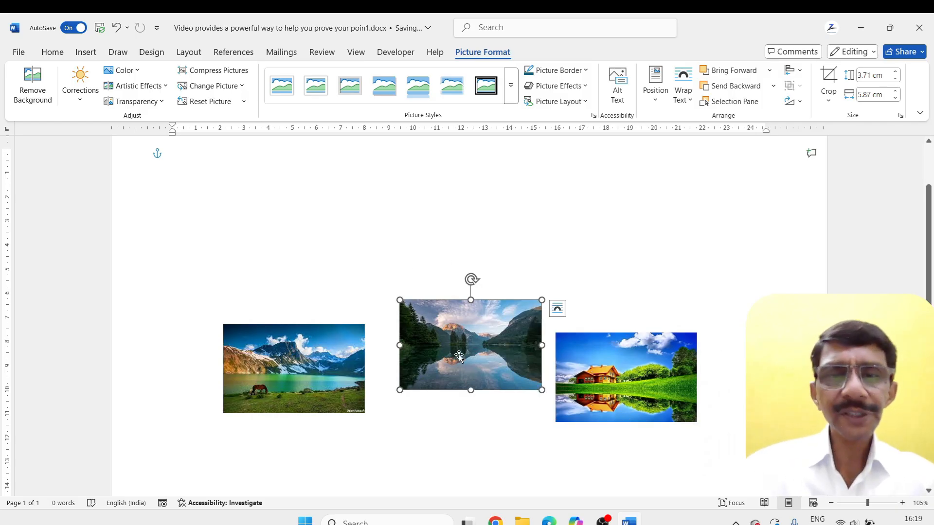
{"action": "left_click", "coordinate": [311, 370], "text": "ctrl"}
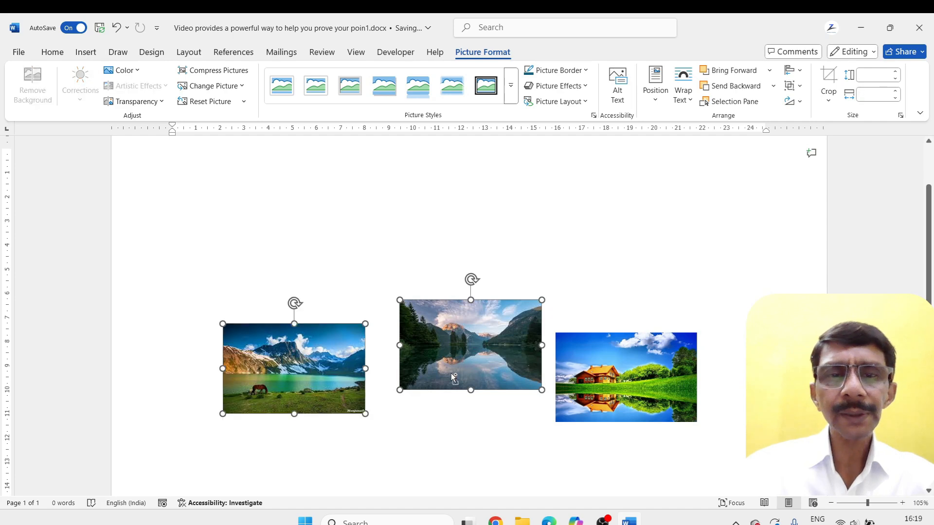
{"action": "left_click", "coordinate": [614, 375], "text": "ctrl"}
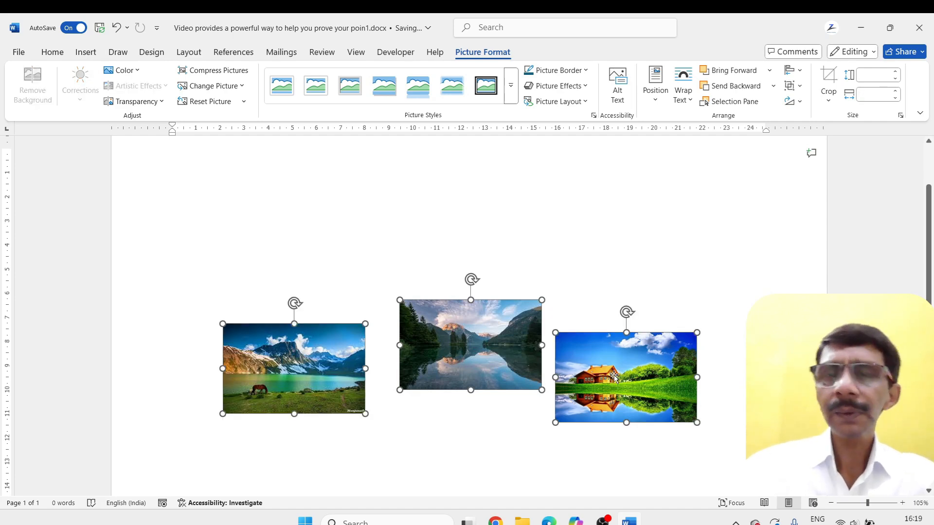
{"action": "left_click", "coordinate": [794, 70]}
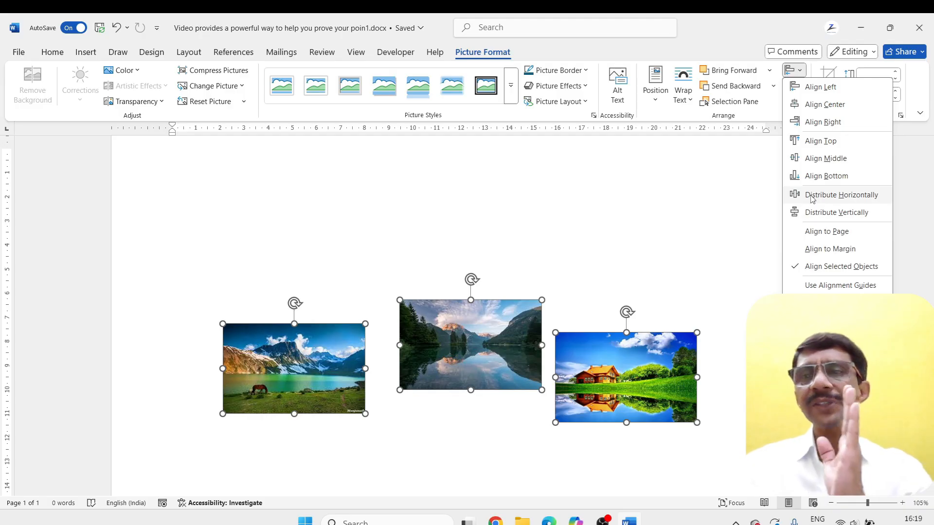
{"action": "left_click", "coordinate": [811, 197]}
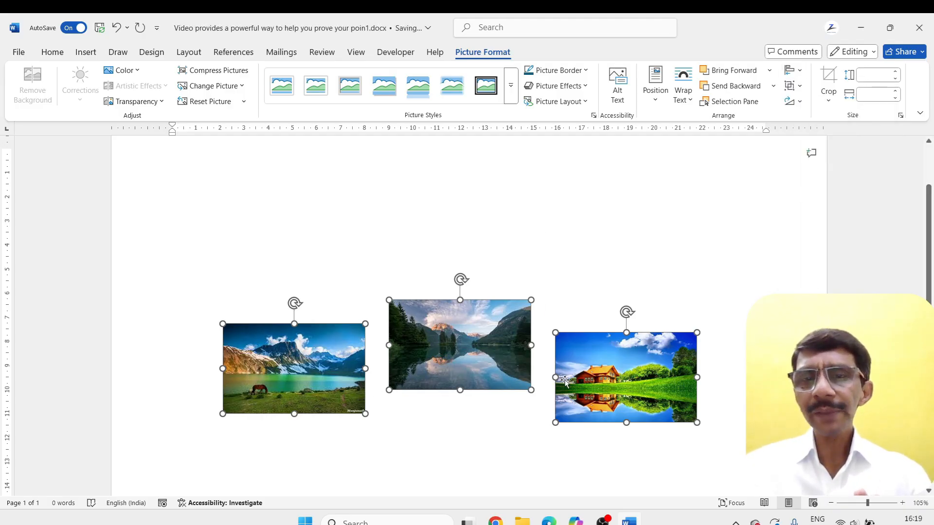
Apply Align Middle to the three selected pictures and deselect them
{"action": "left_click", "coordinate": [793, 71]}
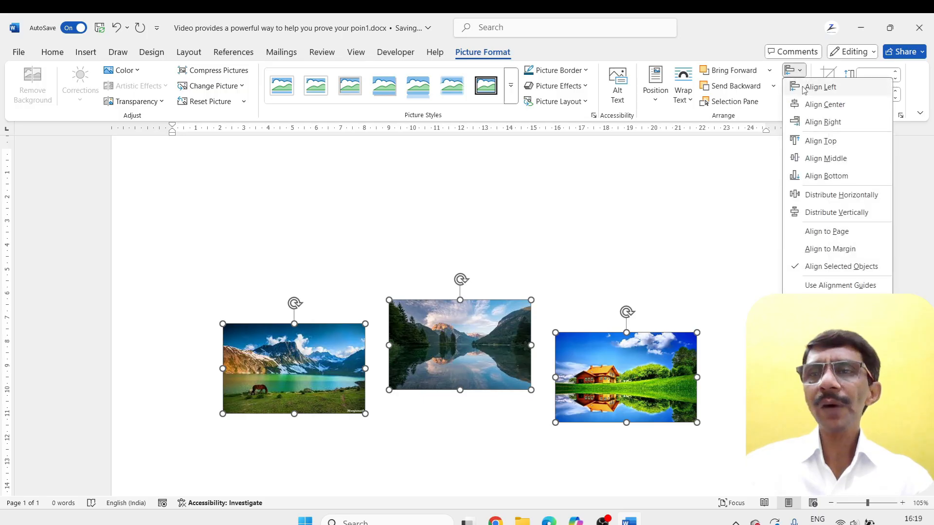
{"action": "left_click", "coordinate": [800, 159]}
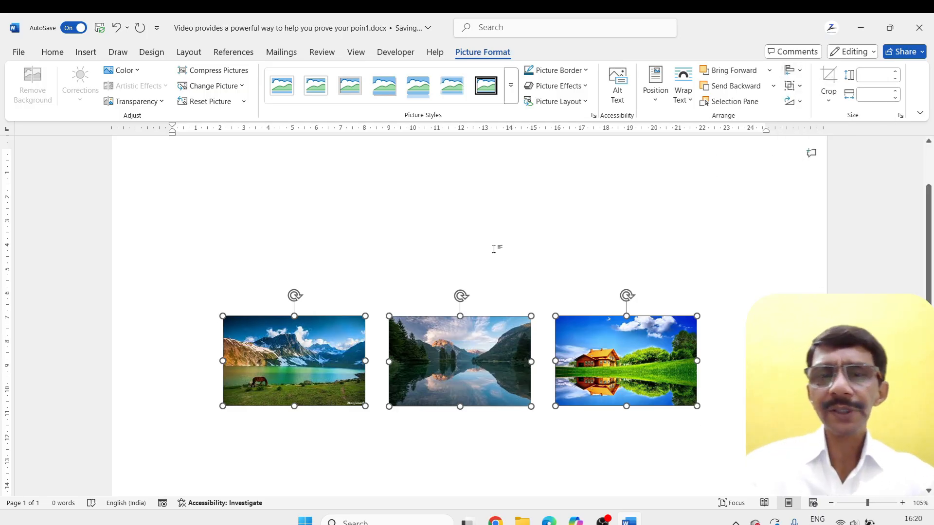
{"action": "left_click", "coordinate": [465, 271]}
Select the mountain, forest lake and house pictures together again
{"action": "left_click", "coordinate": [428, 367]}
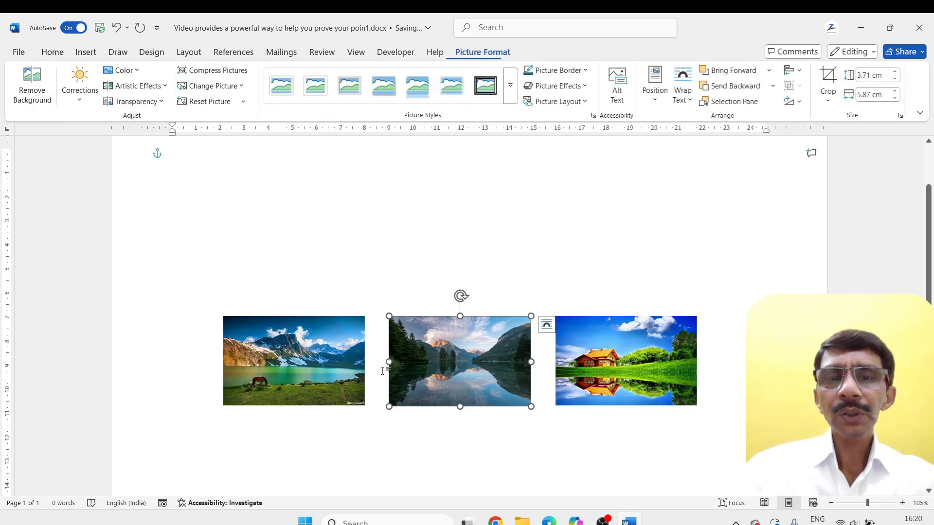
{"action": "left_click", "coordinate": [342, 370]}
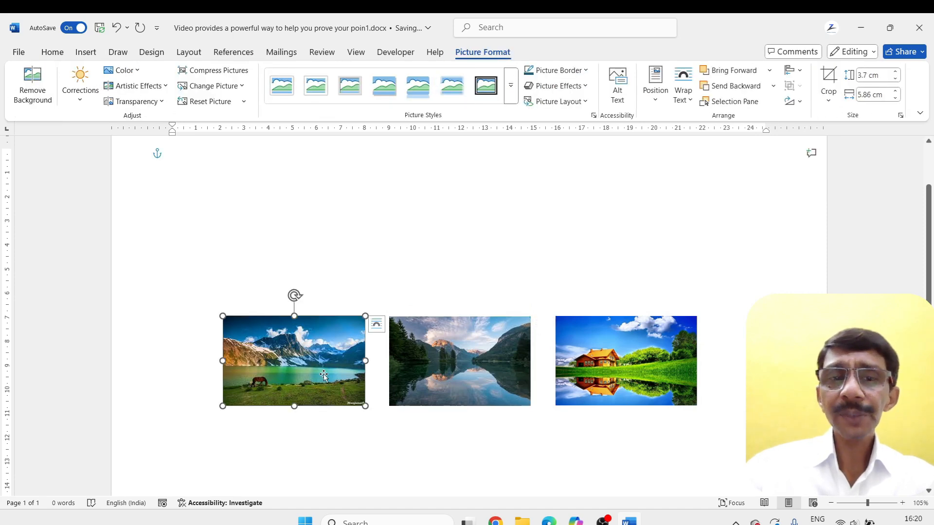
{"action": "left_click", "coordinate": [477, 371], "text": "shift"}
{"action": "left_click", "coordinate": [619, 363], "text": "shift"}
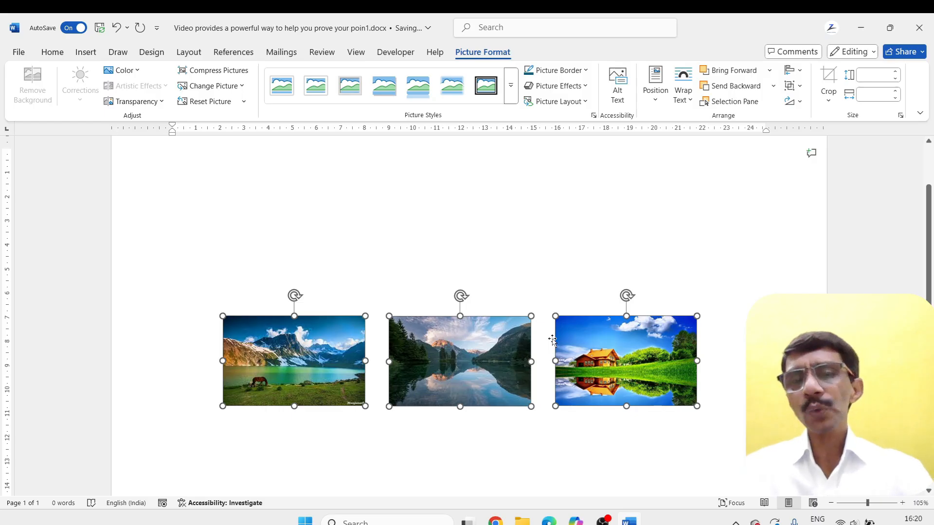
Review the alignment options for the house picture, including Use Alignment Guides, and deselect it
{"action": "left_click", "coordinate": [793, 70]}
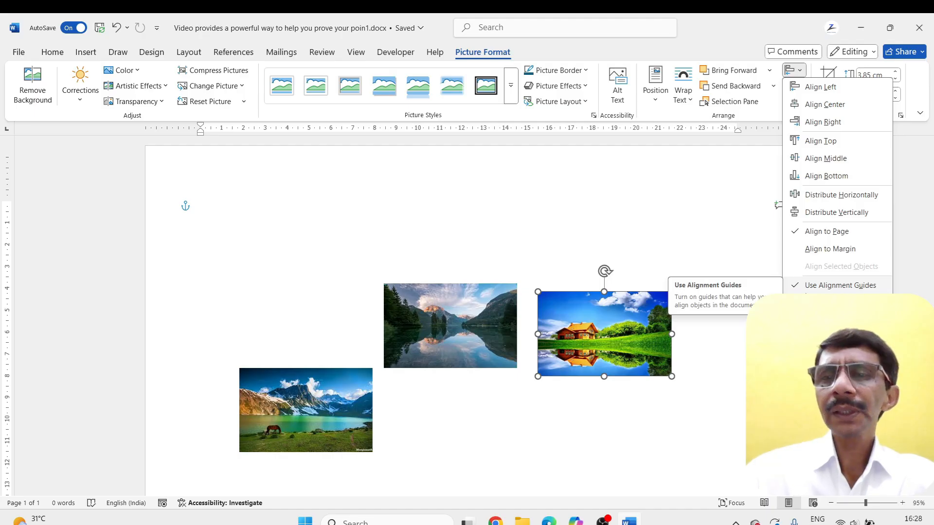
{"action": "left_click", "coordinate": [614, 320]}
{"action": "left_click", "coordinate": [703, 339]}
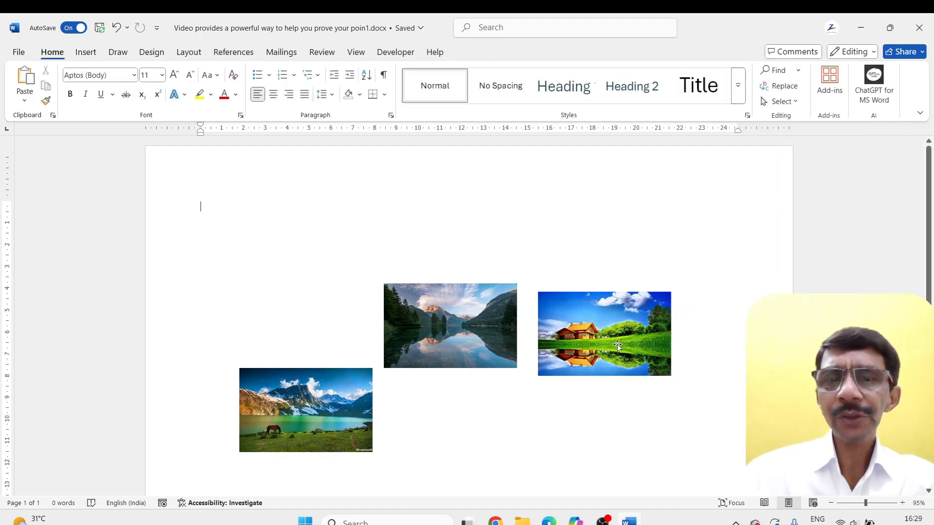
Move the house picture slightly up and to the right, and turn off Use Alignment Guides
{"action": "mouse_move", "coordinate": [617, 345]}
{"action": "left_mouse_down"}
{"action": "mouse_move", "coordinate": [614, 327]}
{"action": "mouse_move", "coordinate": [614, 337]}
{"action": "mouse_move", "coordinate": [600, 338]}
{"action": "mouse_move", "coordinate": [629, 332]}
{"action": "left_mouse_up"}
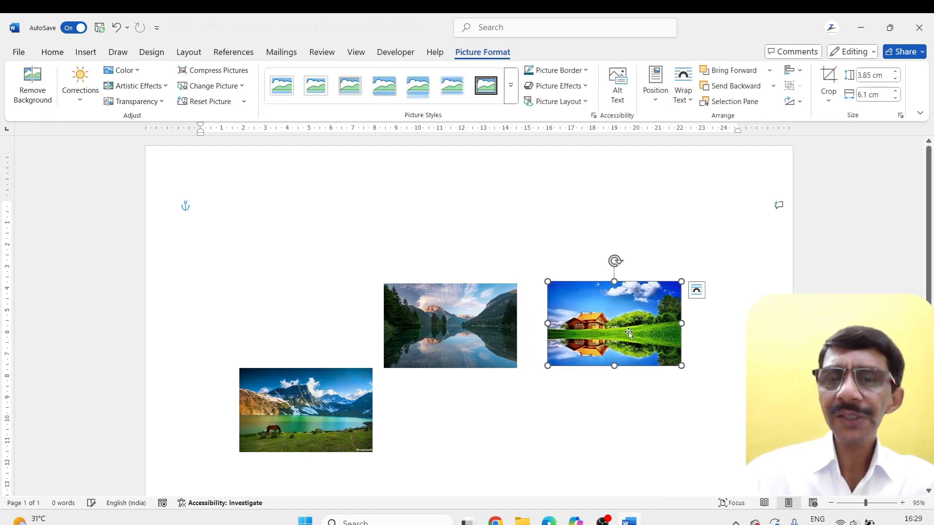
{"action": "left_click", "coordinate": [793, 71]}
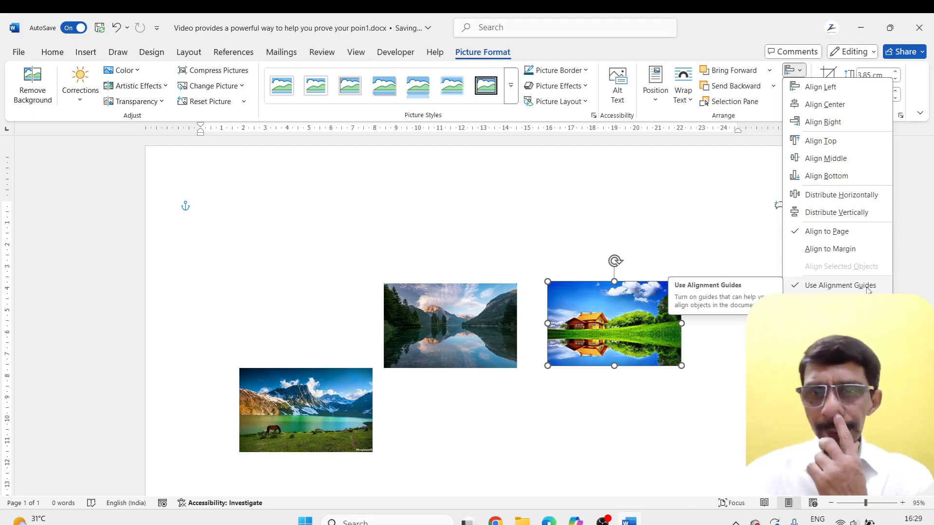
{"action": "left_click", "coordinate": [839, 285]}
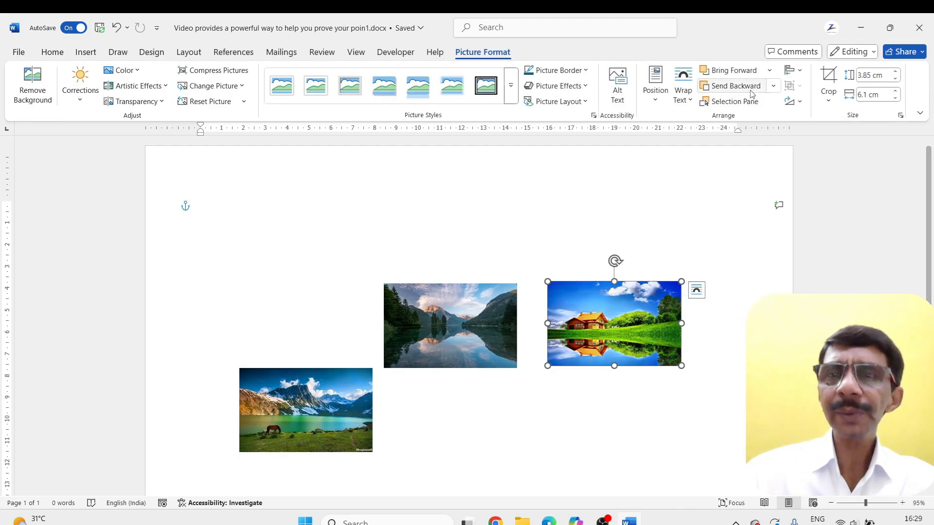
{"action": "left_click", "coordinate": [792, 72]}
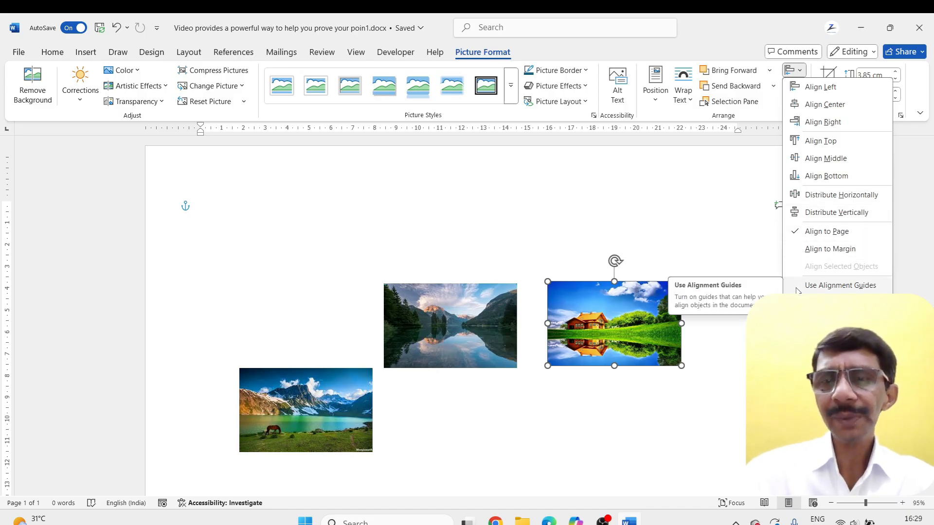
{"action": "left_click", "coordinate": [827, 286]}
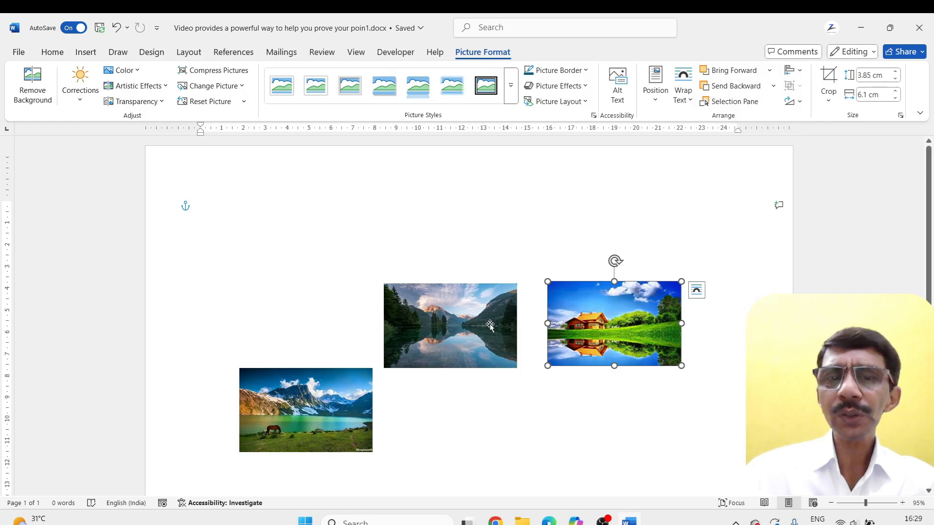
Bring the forest lake and mountain pictures into a rough row beside the house, and turn Use Alignment Guides back on
{"action": "mouse_move", "coordinate": [480, 327]}
{"action": "left_mouse_down"}
{"action": "mouse_move", "coordinate": [509, 325]}
{"action": "mouse_move", "coordinate": [493, 325]}
{"action": "left_mouse_up"}
{"action": "left_click_drag", "start_coordinate": [353, 406], "coordinate": [359, 332]}
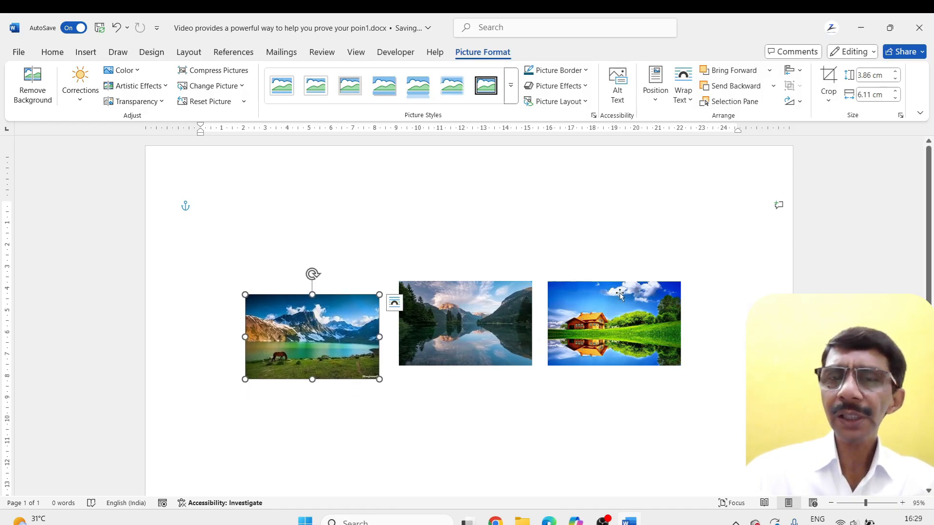
{"action": "left_click", "coordinate": [793, 71]}
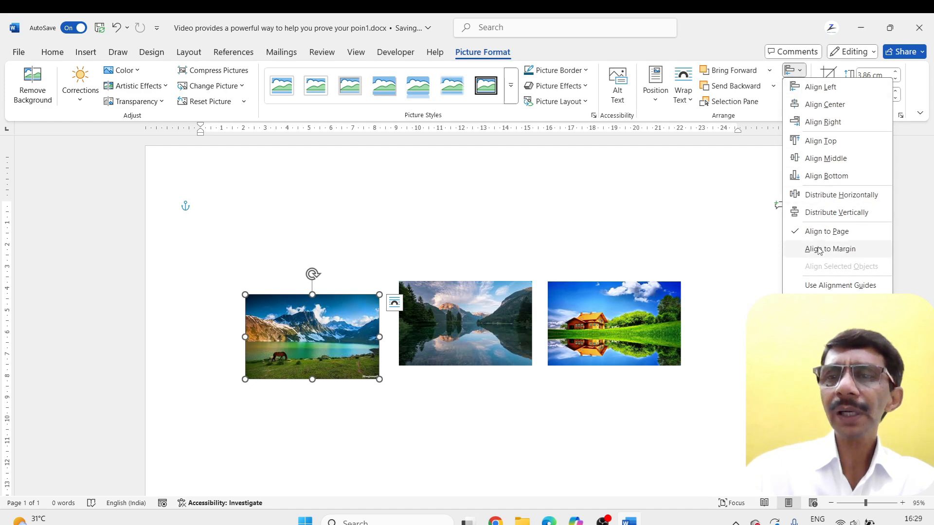
{"action": "left_click", "coordinate": [816, 286]}
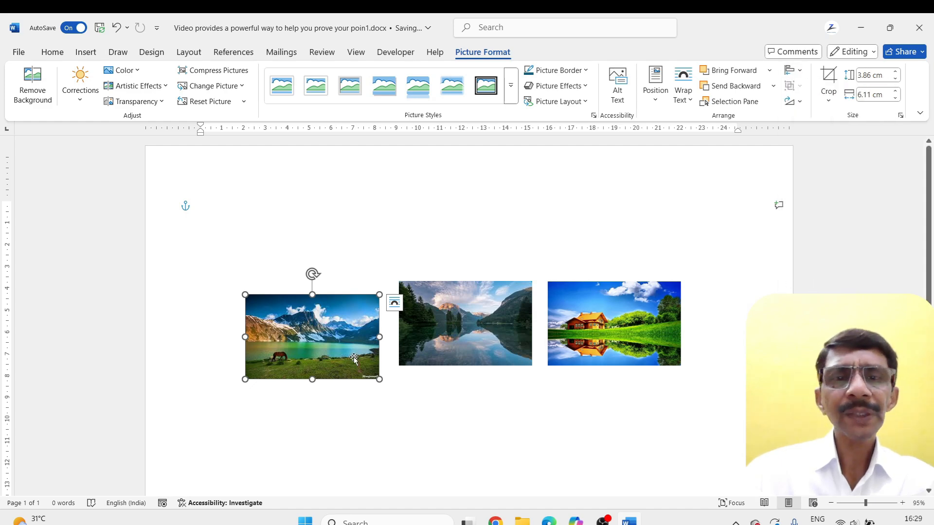
Nudge the mountain picture right and the house picture down with alignment guides enabled, and check the alignment options
{"action": "mouse_move", "coordinate": [325, 364]}
{"action": "left_mouse_down"}
{"action": "mouse_move", "coordinate": [332, 342]}
{"action": "mouse_move", "coordinate": [337, 364]}
{"action": "left_mouse_up"}
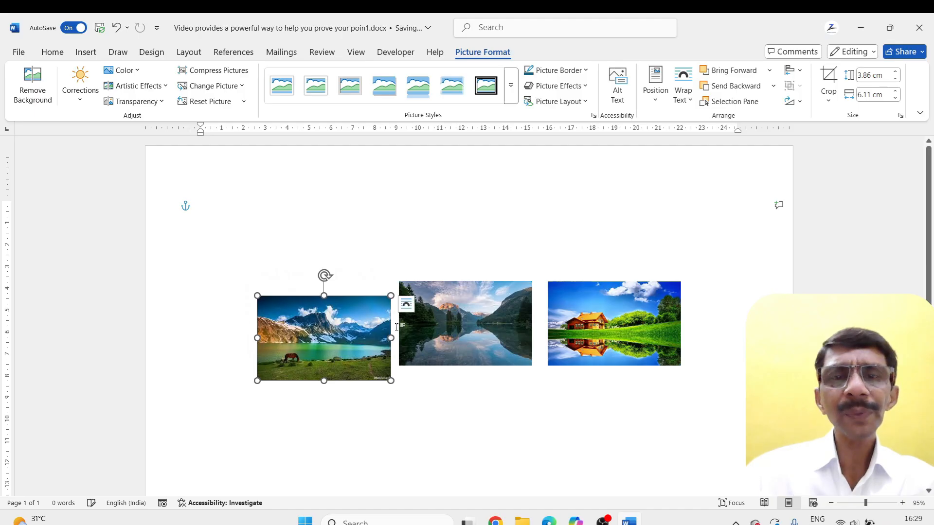
{"action": "mouse_move", "coordinate": [593, 303]}
{"action": "left_mouse_down"}
{"action": "mouse_move", "coordinate": [591, 320]}
{"action": "mouse_move", "coordinate": [591, 299]}
{"action": "mouse_move", "coordinate": [592, 308]}
{"action": "left_mouse_up"}
{"action": "left_click", "coordinate": [793, 70]}
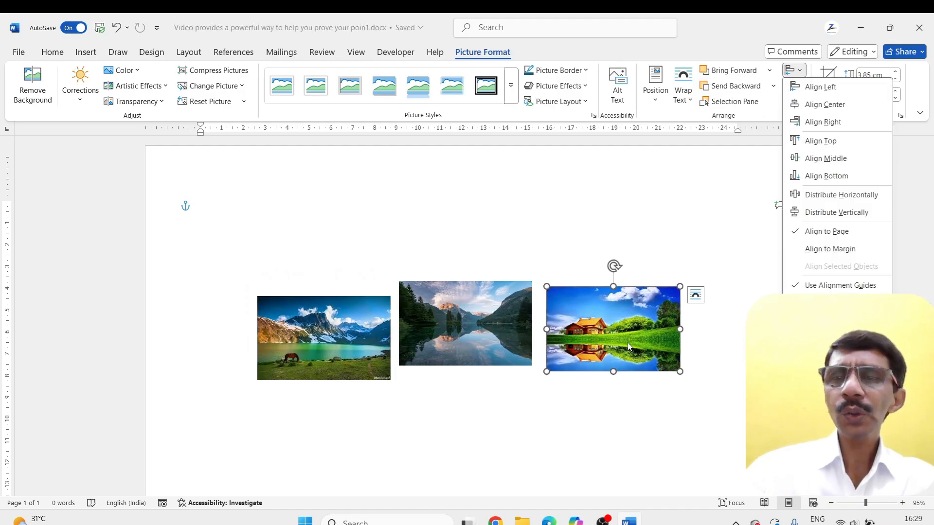
{"action": "left_click", "coordinate": [697, 335]}
Generate sample paragraphs in the empty first line of the page with =rand()
{"action": "left_click", "coordinate": [298, 227]}
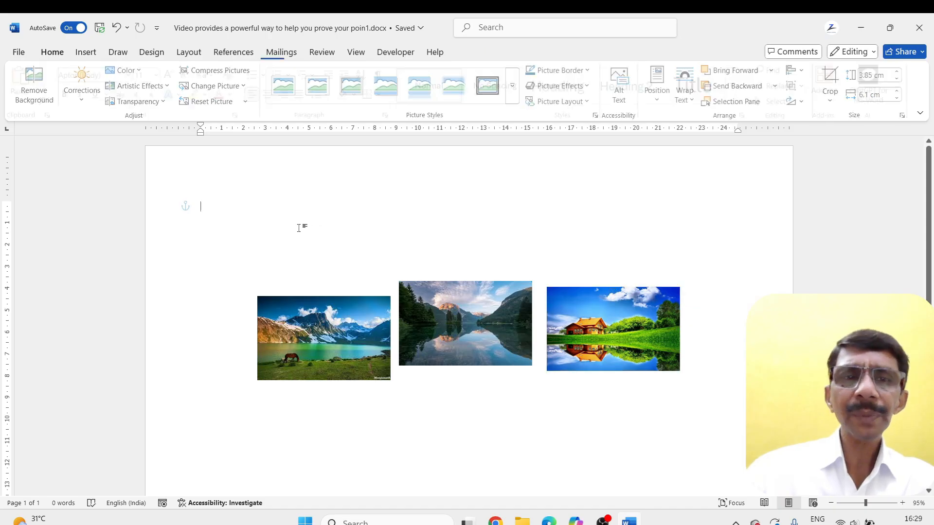
{"action": "type", "text": "="}
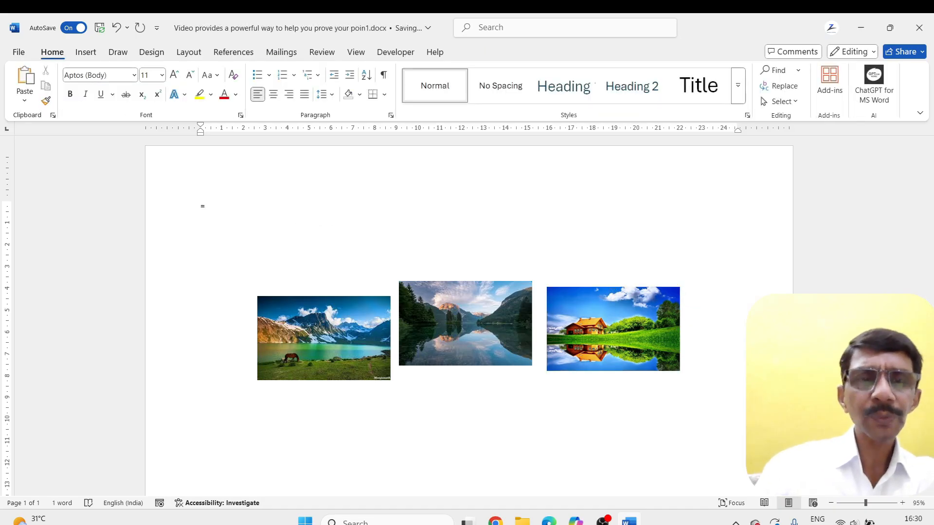
{"action": "type", "text": "rand()"}
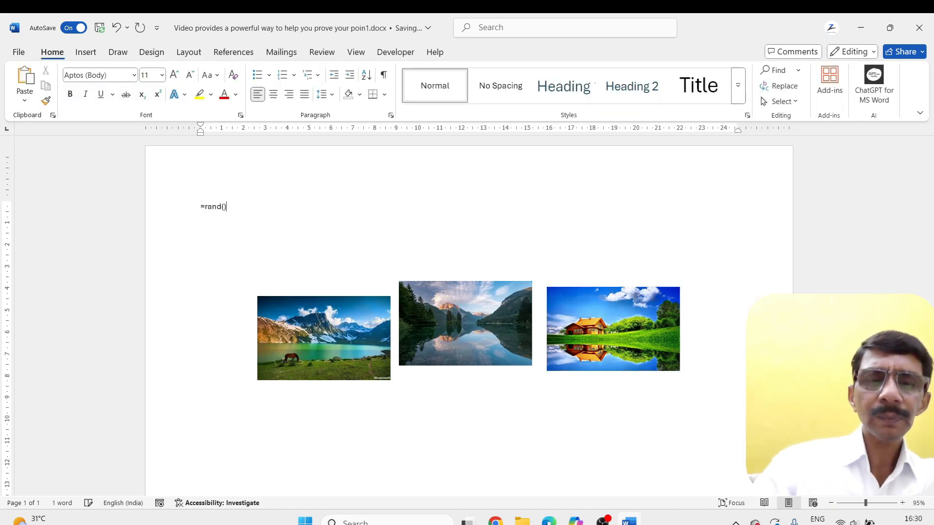
{"action": "key", "text": "Return"}
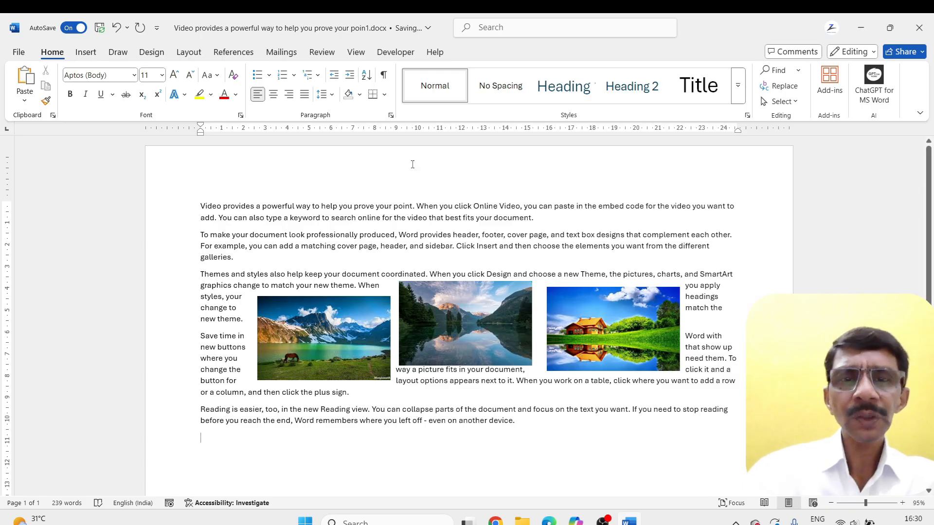
Reposition the three pictures within the sample text, lining up their top edges in one row below the third paragraph
{"action": "mouse_move", "coordinate": [367, 348]}
{"action": "left_mouse_down"}
{"action": "mouse_move", "coordinate": [363, 337]}
{"action": "mouse_move", "coordinate": [362, 356]}
{"action": "left_mouse_up"}
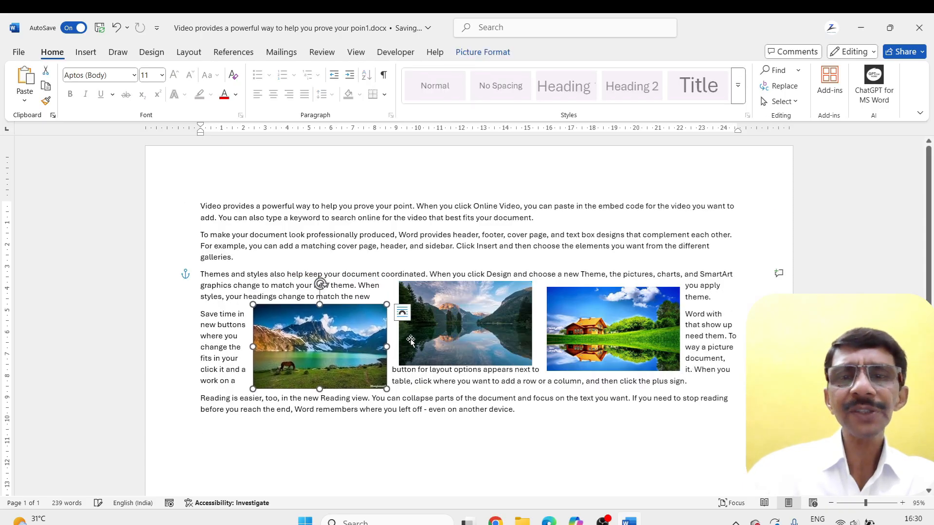
{"action": "mouse_move", "coordinate": [594, 324]}
{"action": "left_mouse_down"}
{"action": "mouse_move", "coordinate": [595, 314]}
{"action": "mouse_move", "coordinate": [594, 334]}
{"action": "left_mouse_up"}
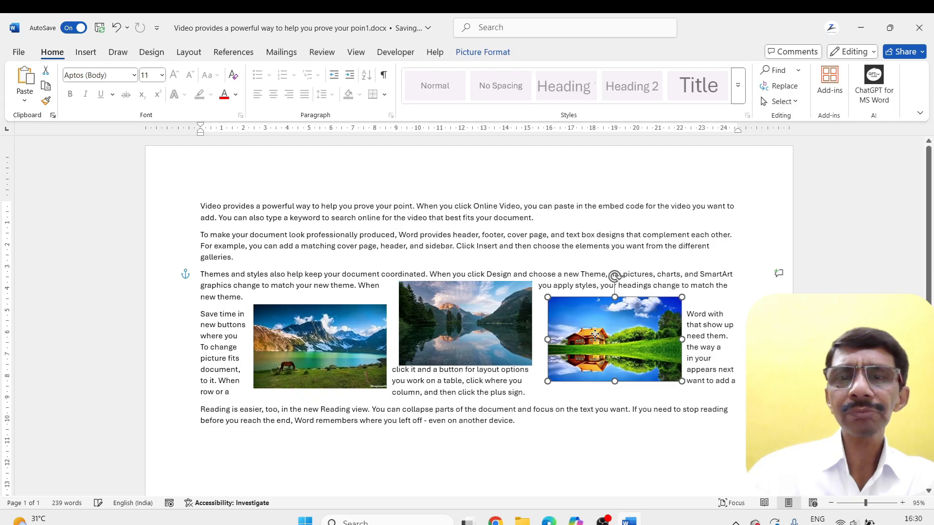
{"action": "mouse_move", "coordinate": [488, 315]}
{"action": "left_mouse_down"}
{"action": "mouse_move", "coordinate": [497, 360]}
{"action": "mouse_move", "coordinate": [484, 331]}
{"action": "left_mouse_up"}
{"action": "scroll", "coordinate": [484, 330], "scroll_direction": "up", "scroll_amount": 4}
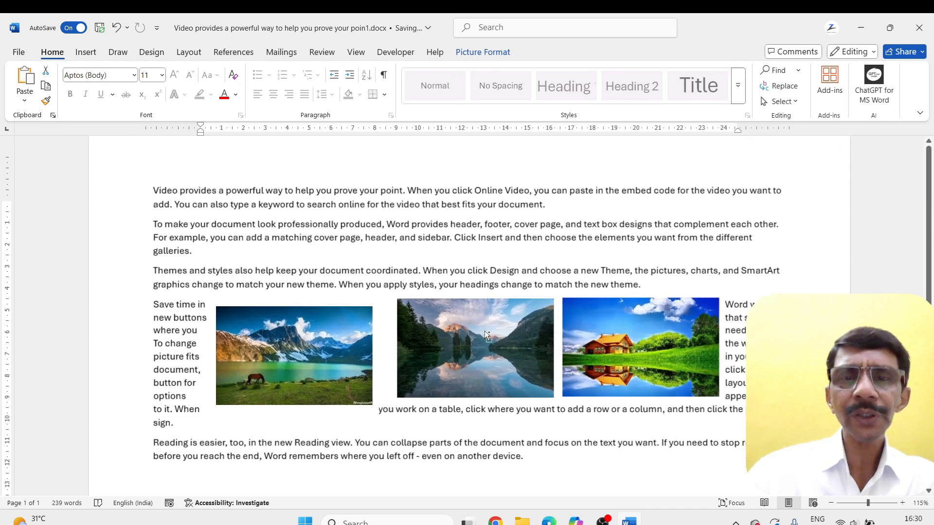
{"action": "left_click_drag", "start_coordinate": [484, 330], "coordinate": [484, 326]}
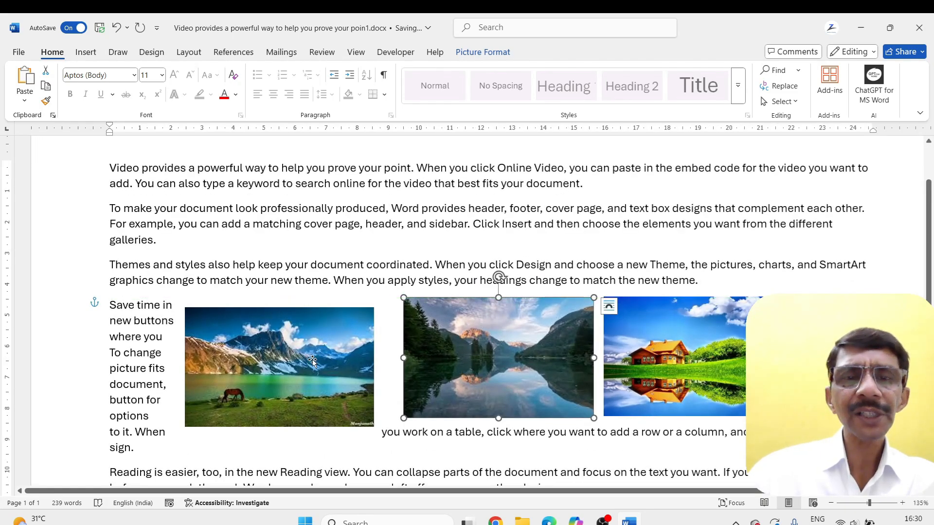
{"action": "left_click_drag", "start_coordinate": [312, 361], "coordinate": [316, 348]}
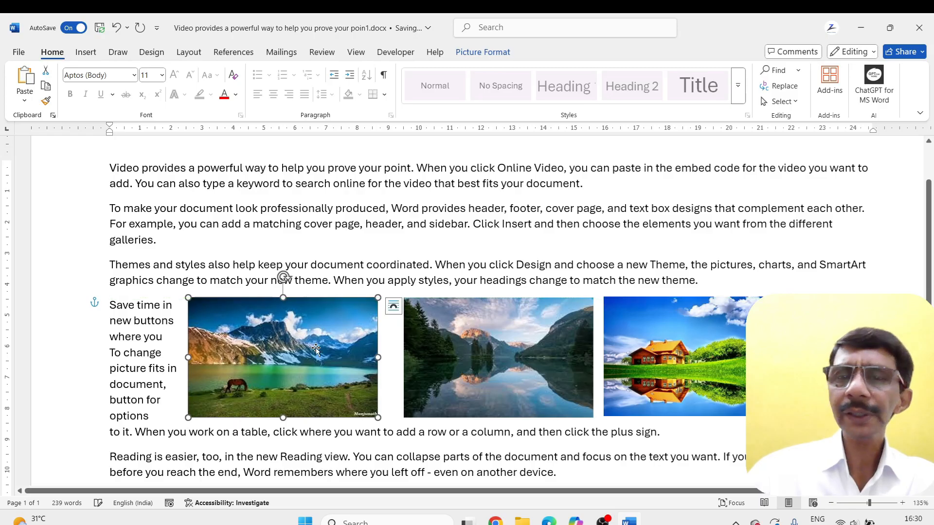
Display the drawing gridlines on the page with the house picture selected
{"action": "scroll", "coordinate": [322, 349], "scroll_direction": "down", "scroll_amount": 3}
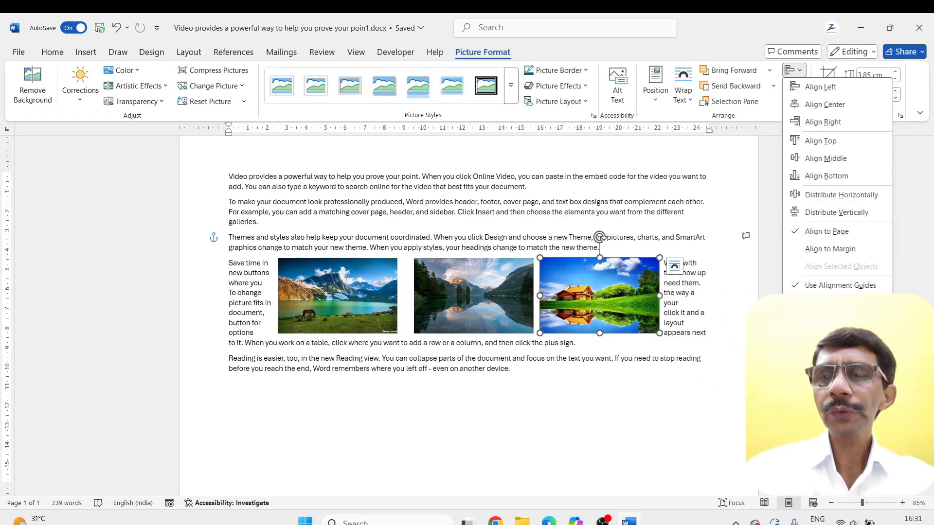
{"action": "left_click", "coordinate": [802, 303]}
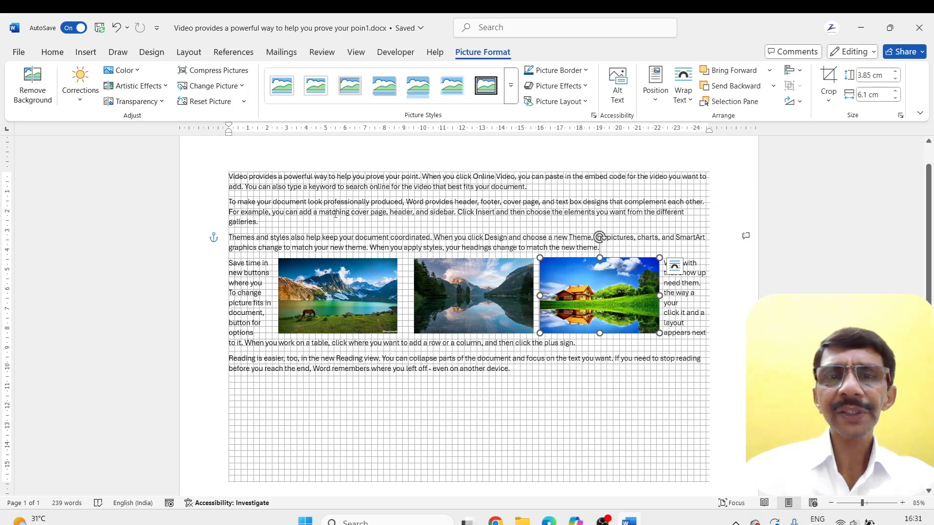
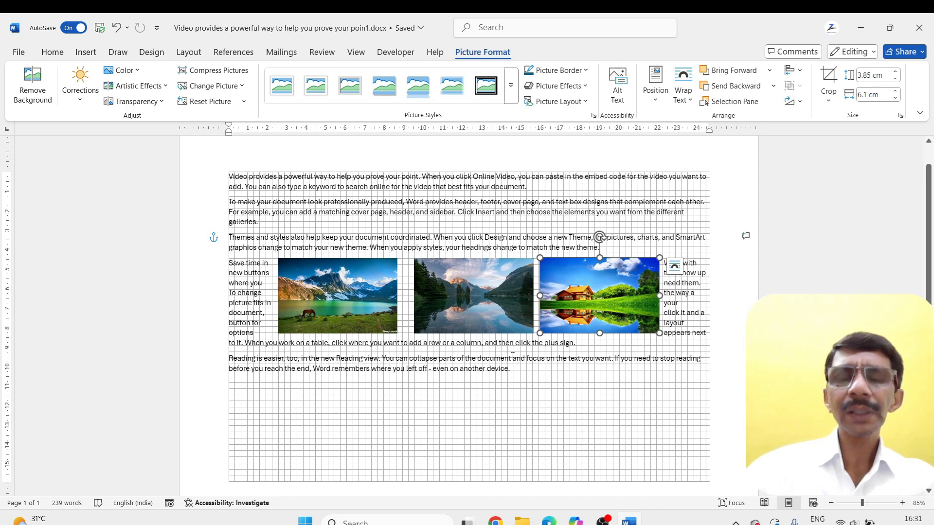
Check the print preview of the page while the drawing gridlines are displayed, and return to the document text
{"action": "key", "text": "ctrl+p"}
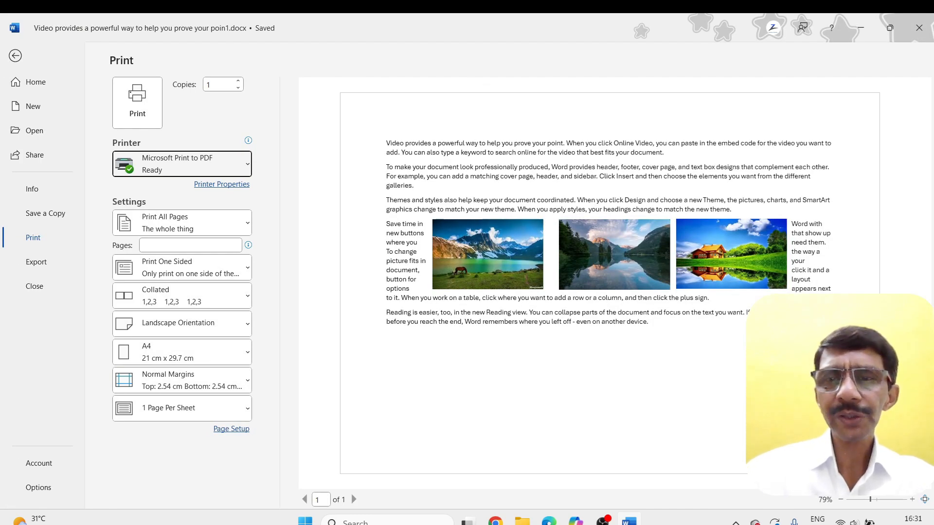
{"action": "key", "text": "Escape"}
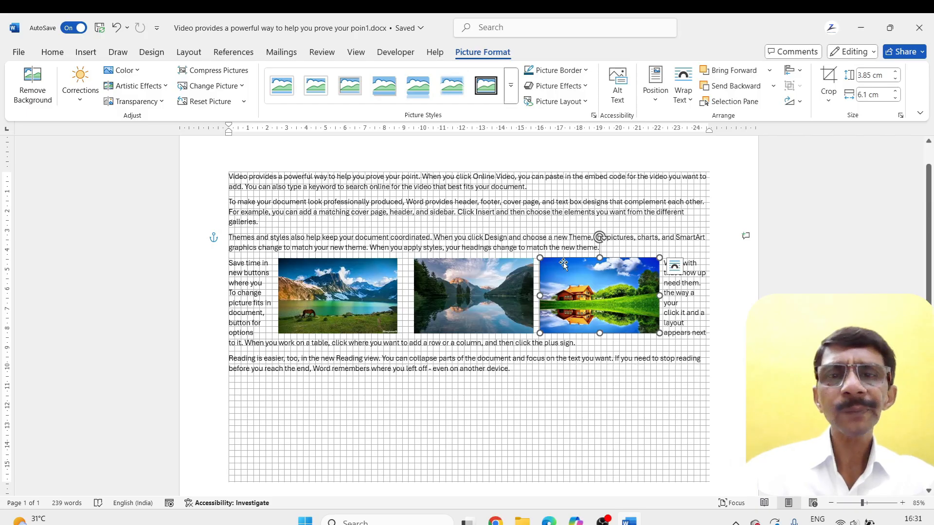
{"action": "left_click", "coordinate": [528, 363]}
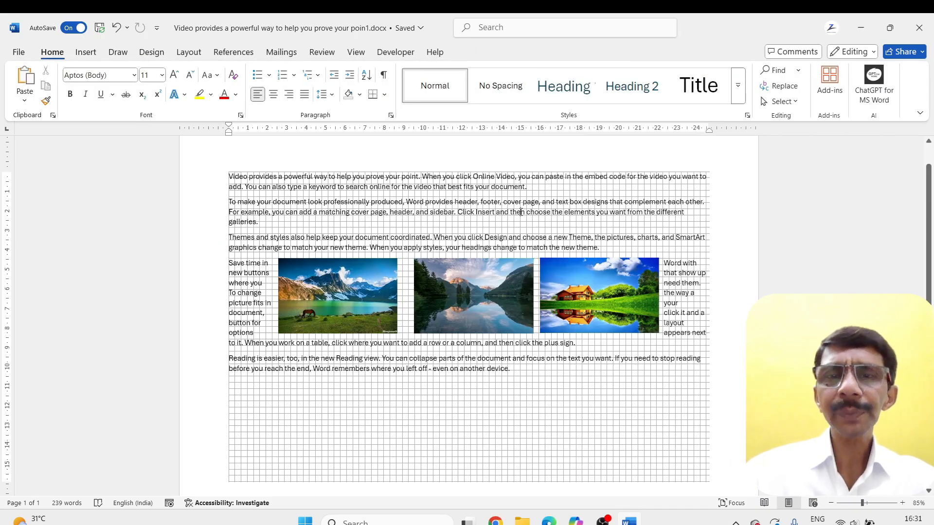
Turn off the drawing gridlines with the middle lake picture selected
{"action": "left_click", "coordinate": [460, 292]}
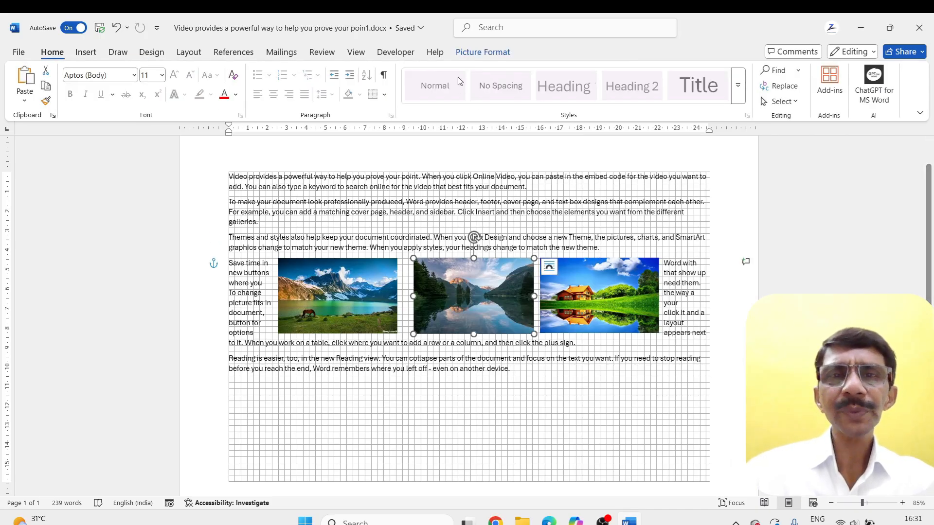
{"action": "left_click", "coordinate": [466, 57]}
{"action": "left_click", "coordinate": [791, 71]}
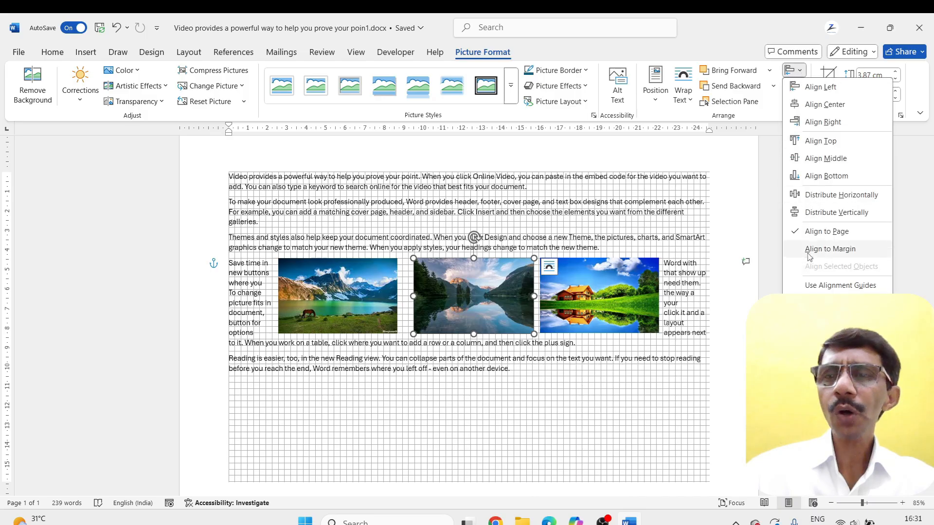
{"action": "left_click", "coordinate": [828, 303]}
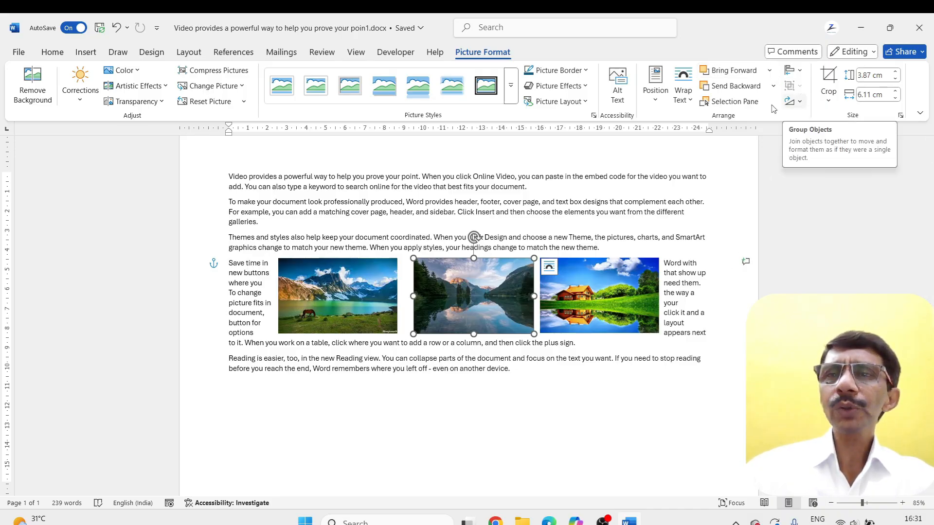
Group the middle lake picture with the house picture, and narrow the slightly shifted group to about 10.63 cm wide
{"action": "left_click", "coordinate": [585, 292], "text": "ctrl"}
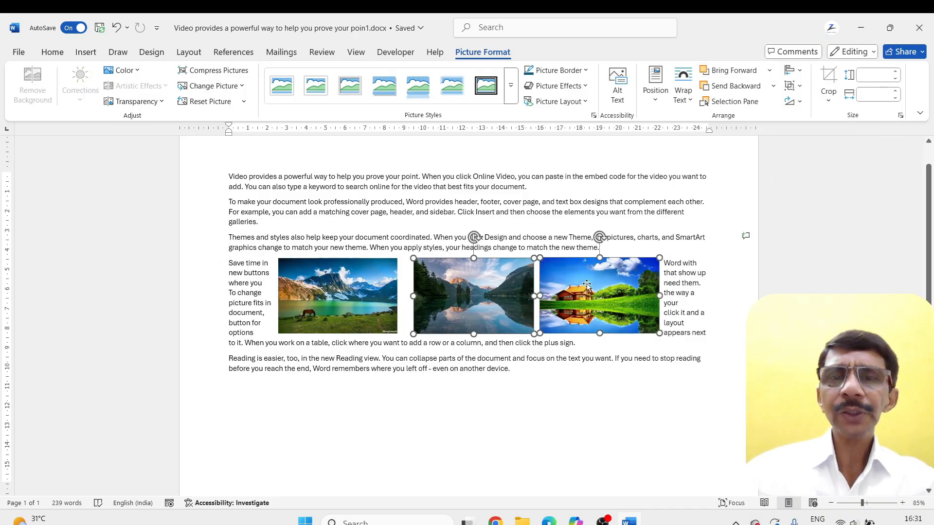
{"action": "left_click", "coordinate": [799, 87]}
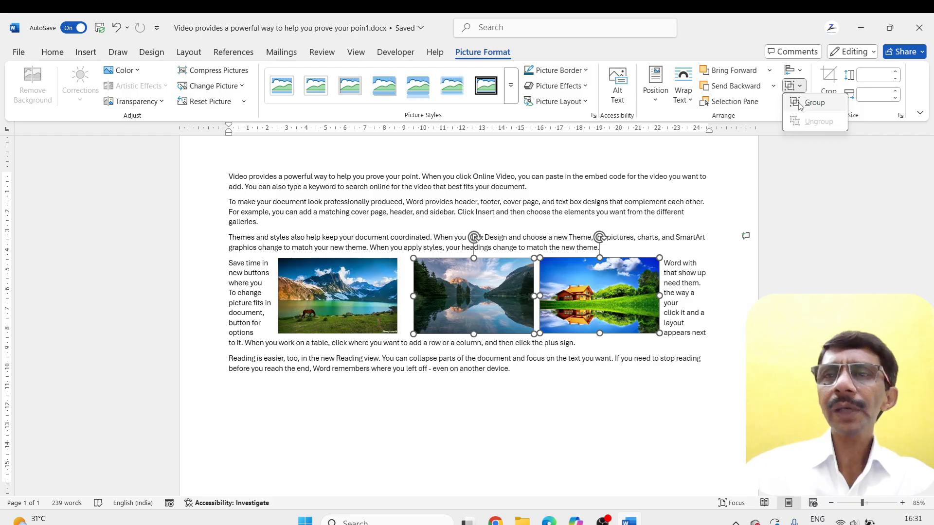
{"action": "left_click", "coordinate": [813, 103]}
{"action": "mouse_move", "coordinate": [579, 291]}
{"action": "left_mouse_down"}
{"action": "mouse_move", "coordinate": [601, 379]}
{"action": "mouse_move", "coordinate": [555, 333]}
{"action": "mouse_move", "coordinate": [579, 276]}
{"action": "mouse_move", "coordinate": [584, 298]}
{"action": "left_mouse_up"}
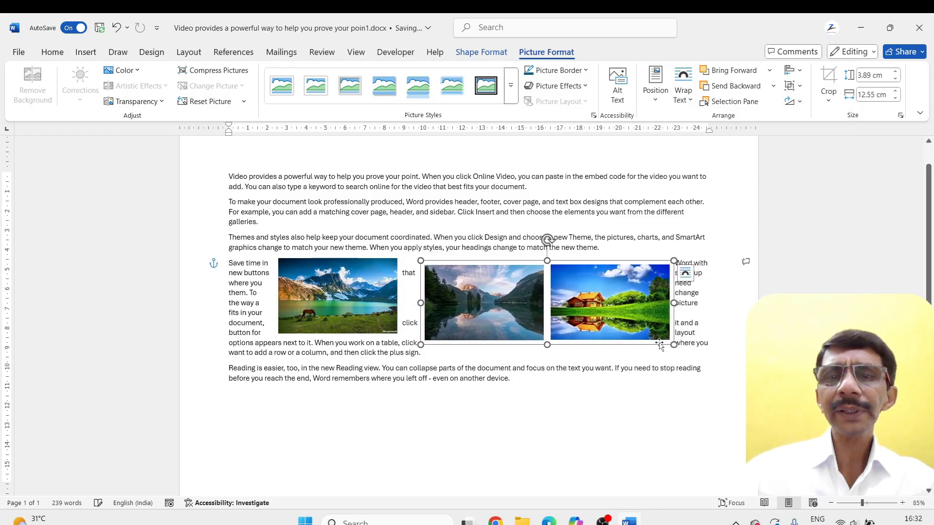
{"action": "left_click_drag", "start_coordinate": [674, 345], "coordinate": [636, 344]}
{"action": "mouse_move", "coordinate": [529, 240]}
{"action": "left_mouse_down"}
{"action": "mouse_move", "coordinate": [566, 255]}
{"action": "mouse_move", "coordinate": [528, 242]}
{"action": "left_mouse_up"}
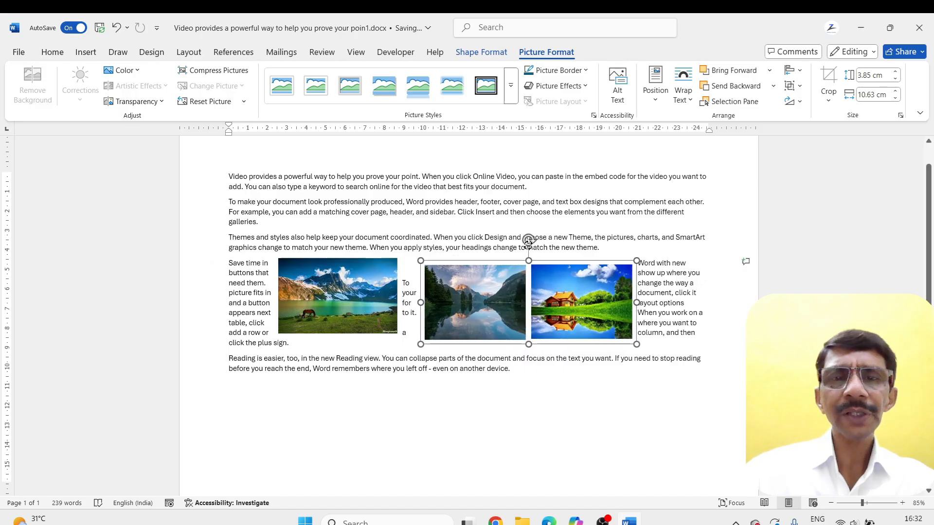
Ungroup the lake and house pictures and move the house picture up beside the third paragraph
{"action": "left_click", "coordinate": [800, 85]}
{"action": "left_click", "coordinate": [815, 131]}
{"action": "left_click", "coordinate": [633, 305]}
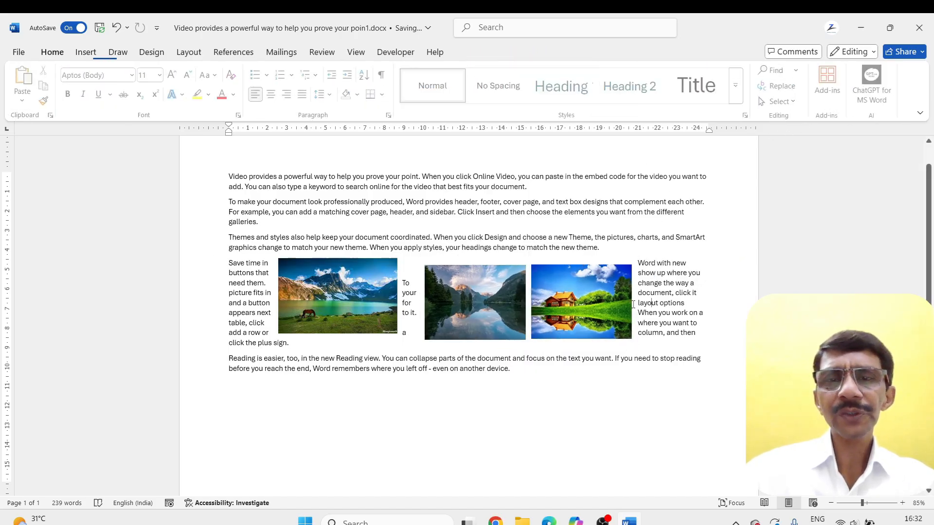
{"action": "left_click_drag", "start_coordinate": [587, 303], "coordinate": [590, 270]}
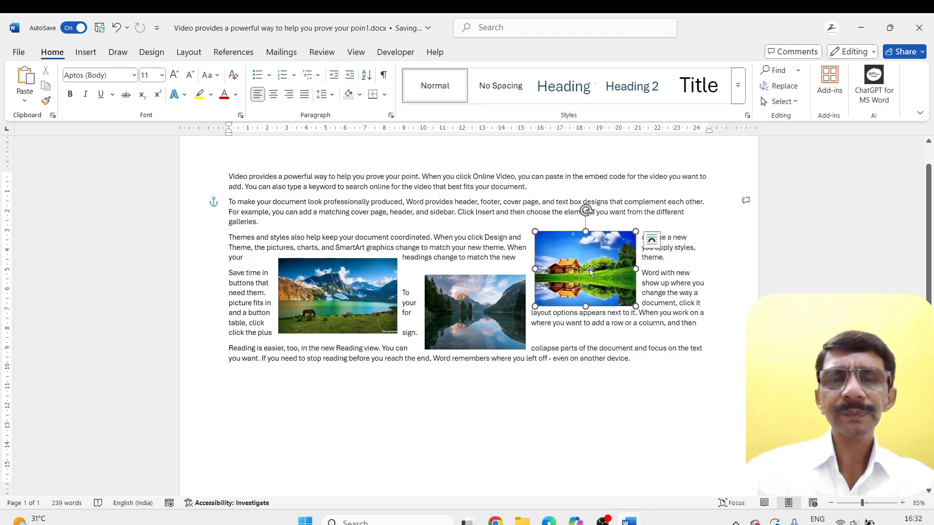
Flip the mountain picture horizontally
{"action": "scroll", "coordinate": [589, 270], "scroll_direction": "up", "scroll_amount": 2}
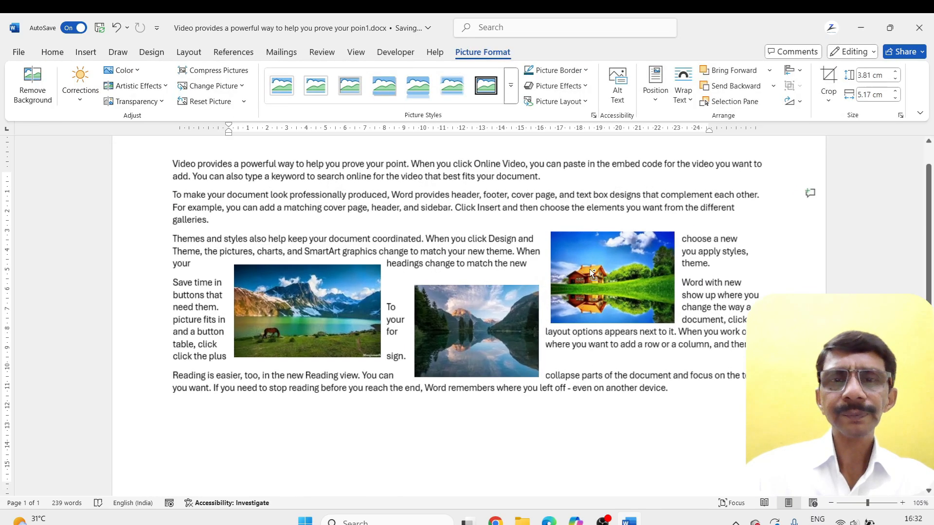
{"action": "left_click", "coordinate": [800, 102]}
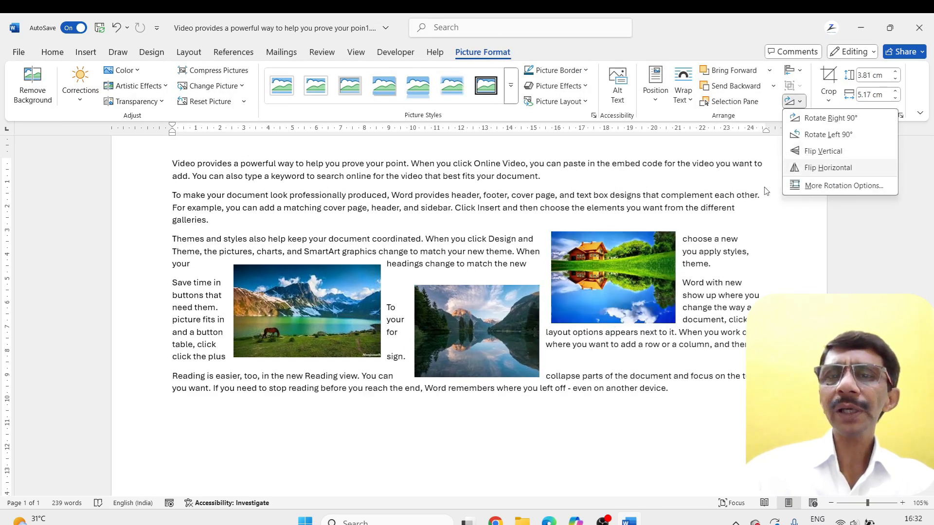
{"action": "left_click", "coordinate": [605, 266]}
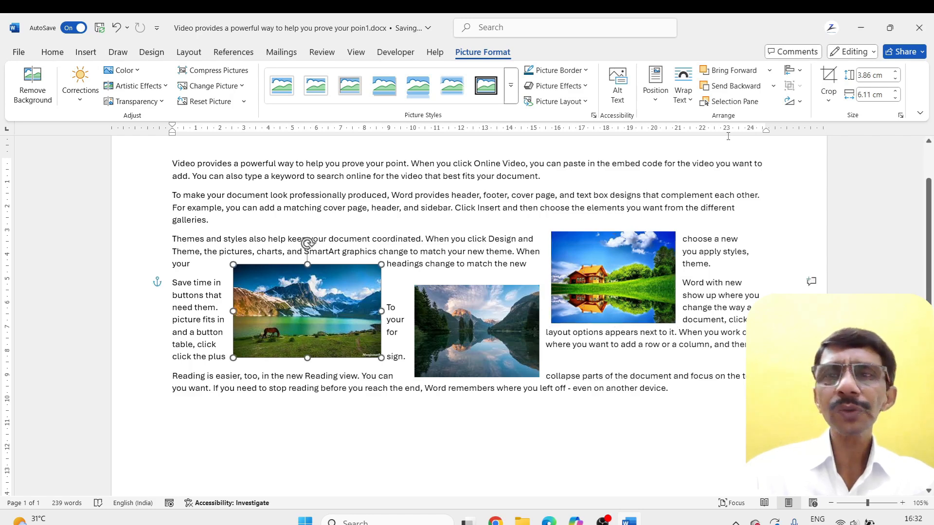
{"action": "left_click", "coordinate": [799, 102]}
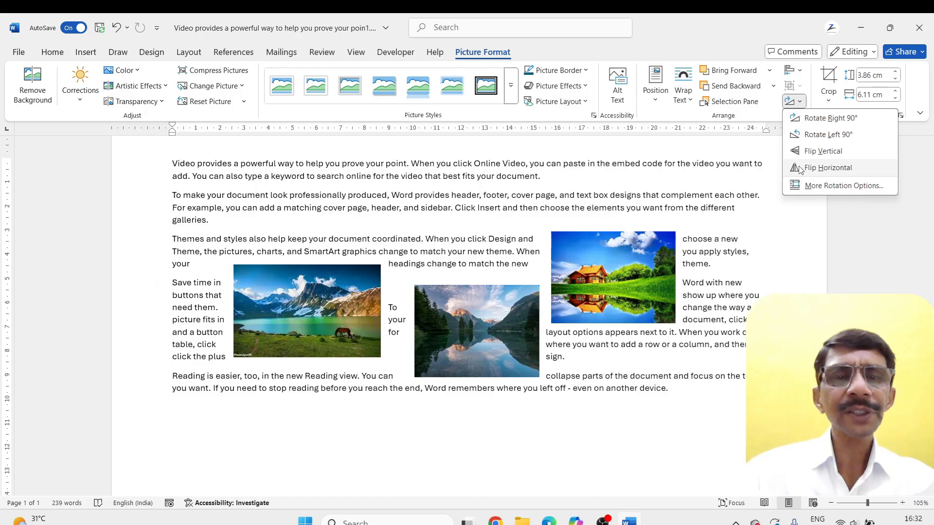
{"action": "left_click", "coordinate": [822, 168]}
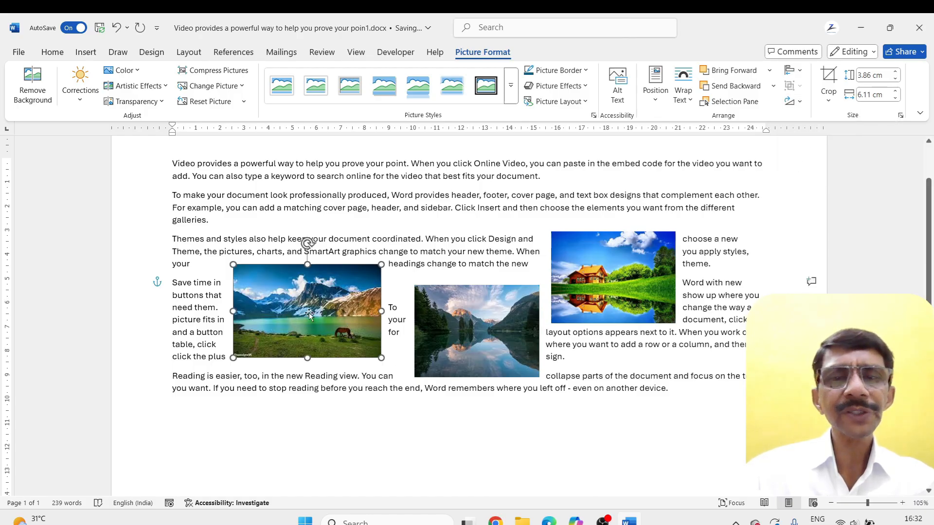
Flip the house picture horizontally and review its rotation options
{"action": "left_click", "coordinate": [589, 291]}
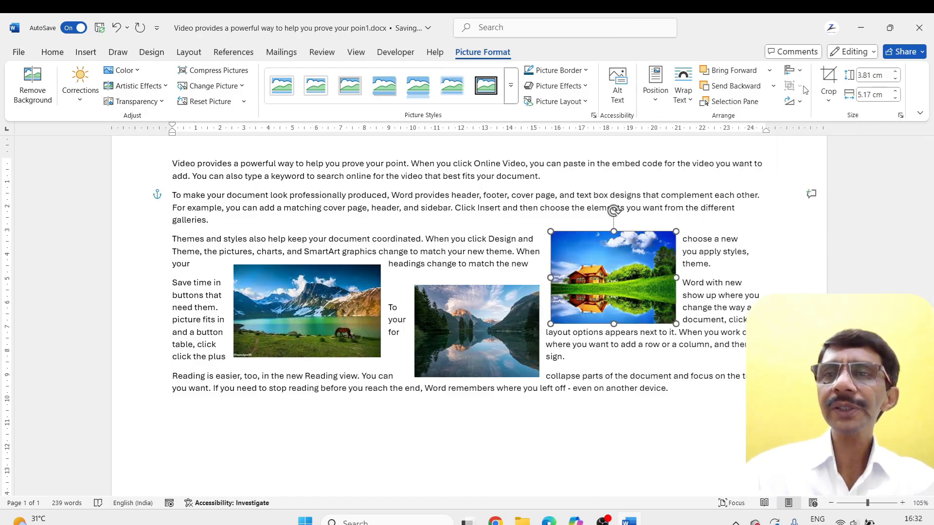
{"action": "left_click", "coordinate": [792, 101]}
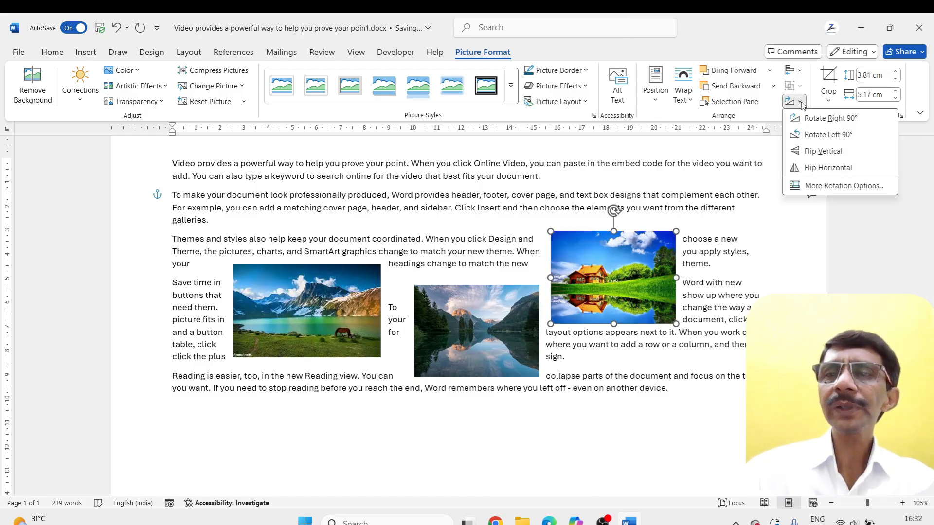
{"action": "left_click", "coordinate": [811, 168]}
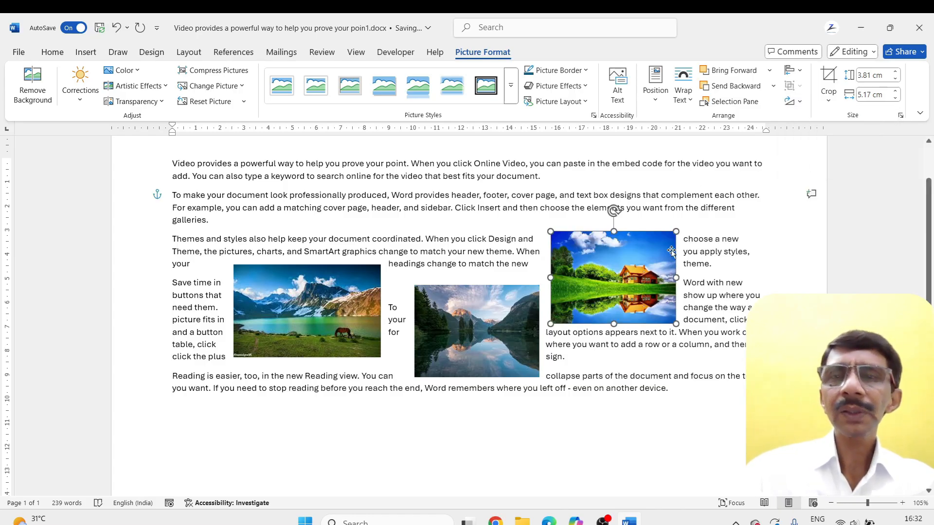
{"action": "left_click", "coordinate": [800, 102]}
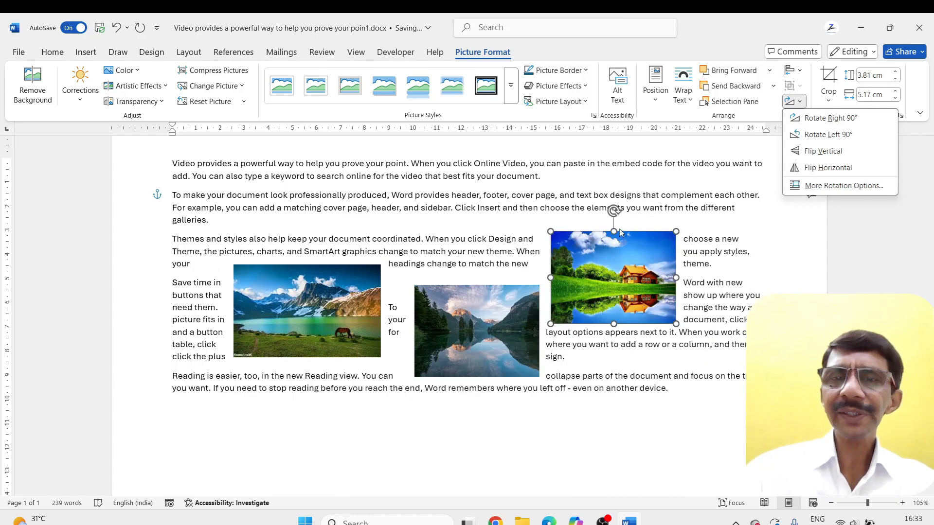
{"action": "left_click", "coordinate": [624, 275]}
Delete the middle lake and mountain pictures, and enlarge the house picture to about 8.57 × 11.62 cm
{"action": "left_click", "coordinate": [484, 324]}
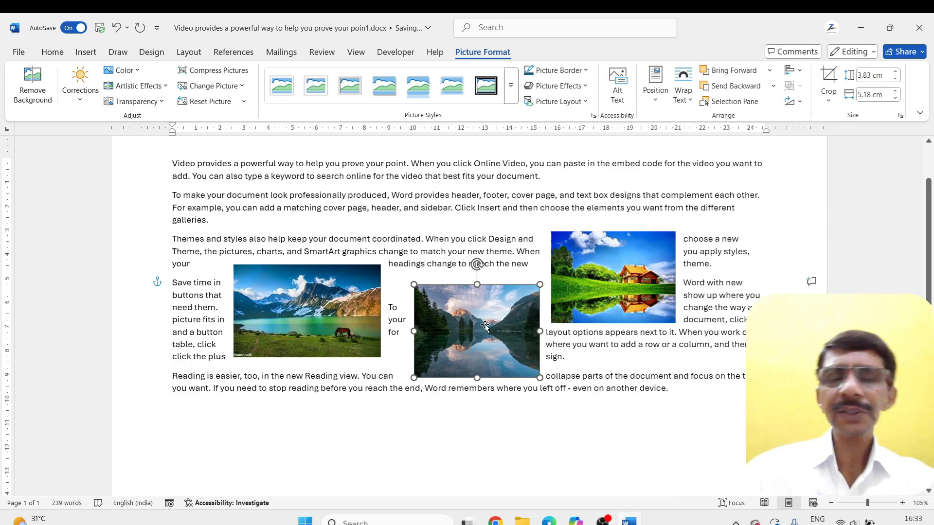
{"action": "key", "text": "Delete"}
{"action": "left_click", "coordinate": [554, 318]}
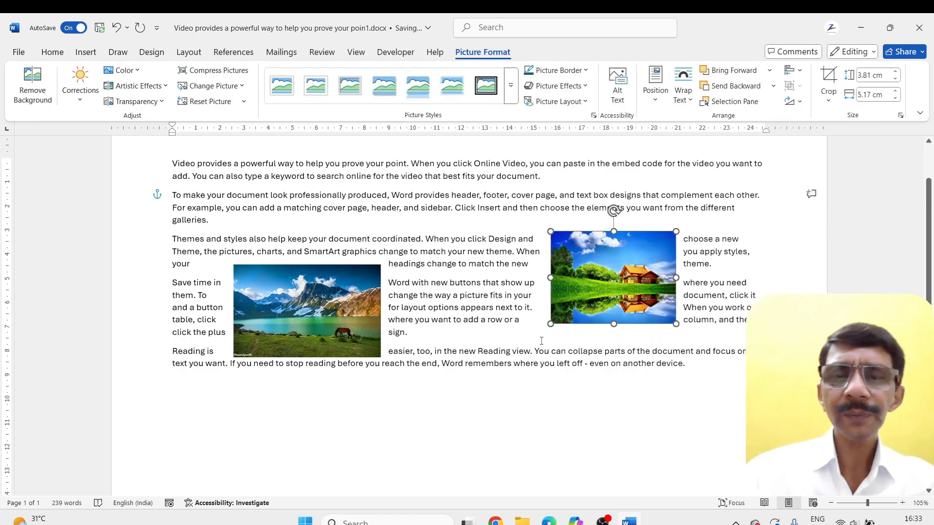
{"action": "left_click_drag", "start_coordinate": [549, 323], "coordinate": [396, 437]}
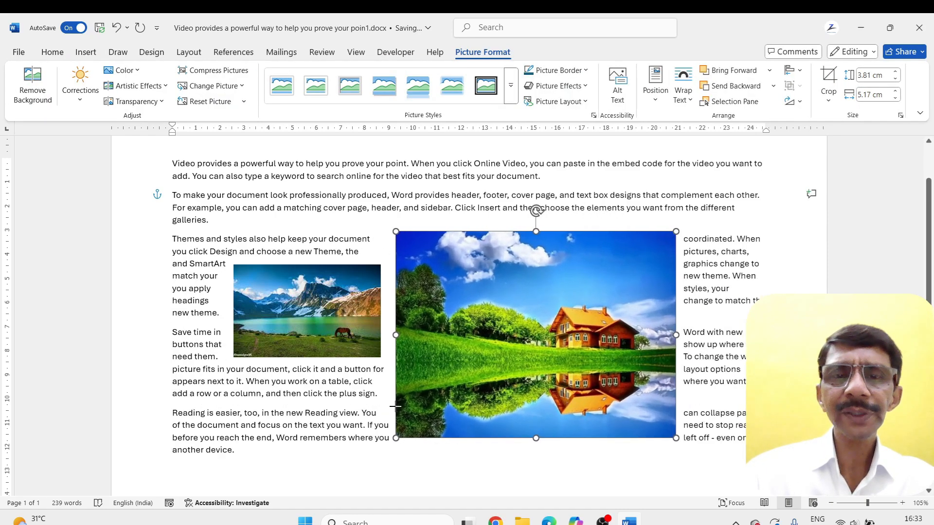
{"action": "left_click", "coordinate": [333, 329]}
{"action": "key", "text": "Delete"}
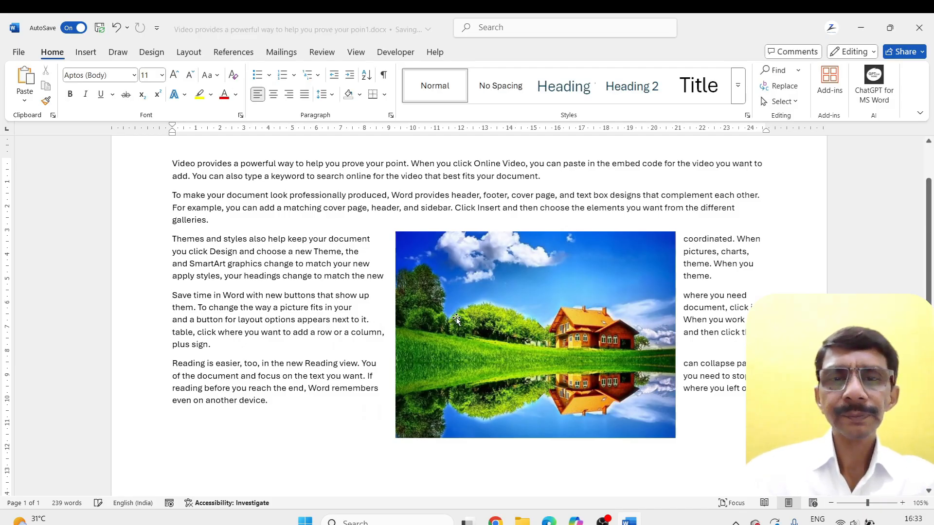
Shrink the house picture to about 5.45 × 7.4 cm and place it toward the right margin of the text
{"action": "left_click_drag", "start_coordinate": [455, 317], "coordinate": [425, 287]}
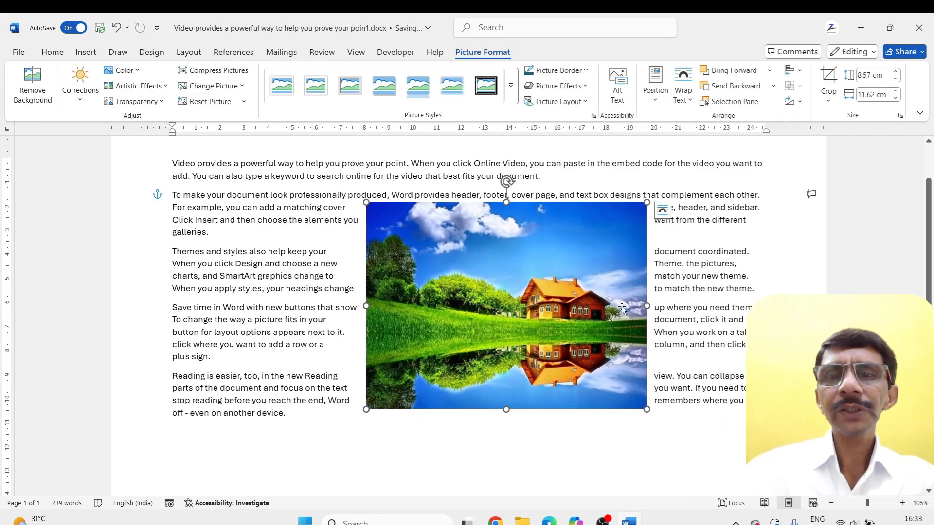
{"action": "left_click_drag", "start_coordinate": [647, 410], "coordinate": [545, 334]}
{"action": "left_click_drag", "start_coordinate": [486, 269], "coordinate": [621, 278]}
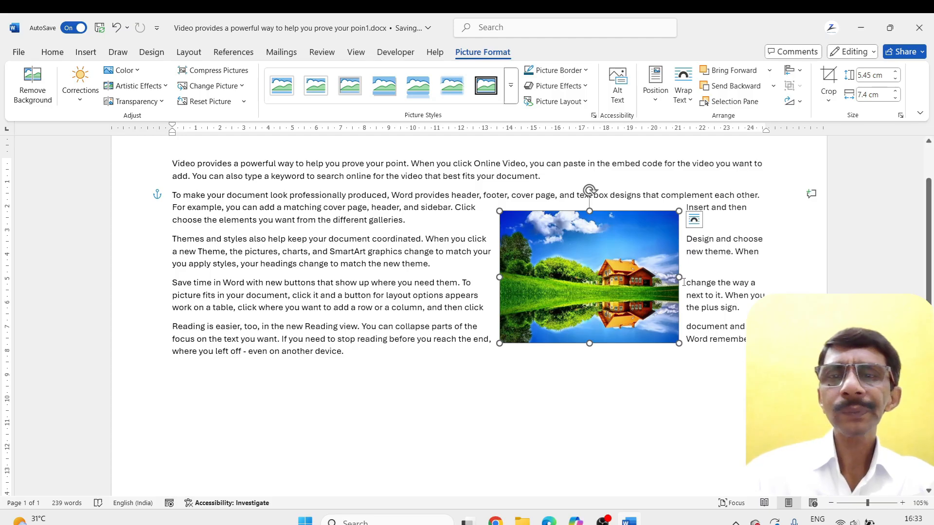
Mirror the house picture by pulling its right edge across the left one, and reduce it to about 5.21 × 7.2 cm
{"action": "left_click_drag", "start_coordinate": [679, 277], "coordinate": [326, 287]}
{"action": "left_click_drag", "start_coordinate": [413, 210], "coordinate": [436, 218]}
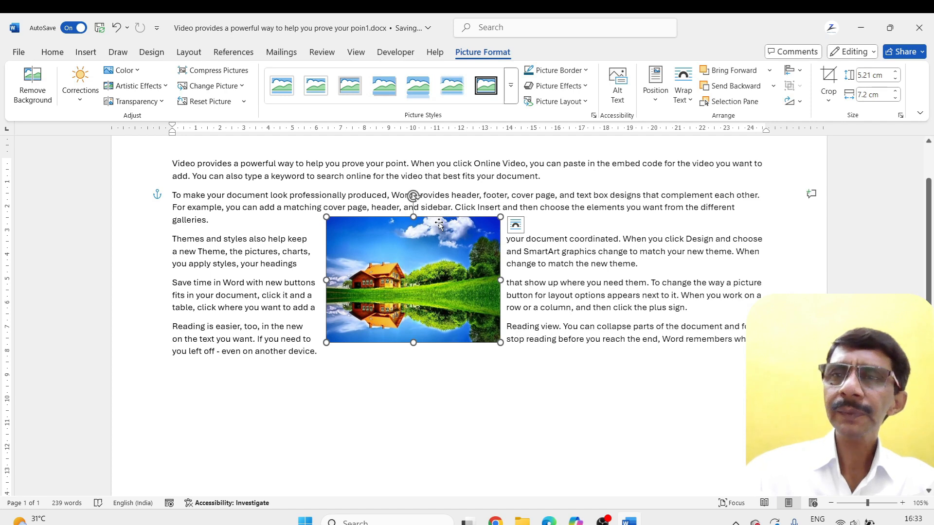
Crop the picture to about 3.78 × 4.03 cm around the house and its reflection
{"action": "left_click", "coordinate": [829, 100]}
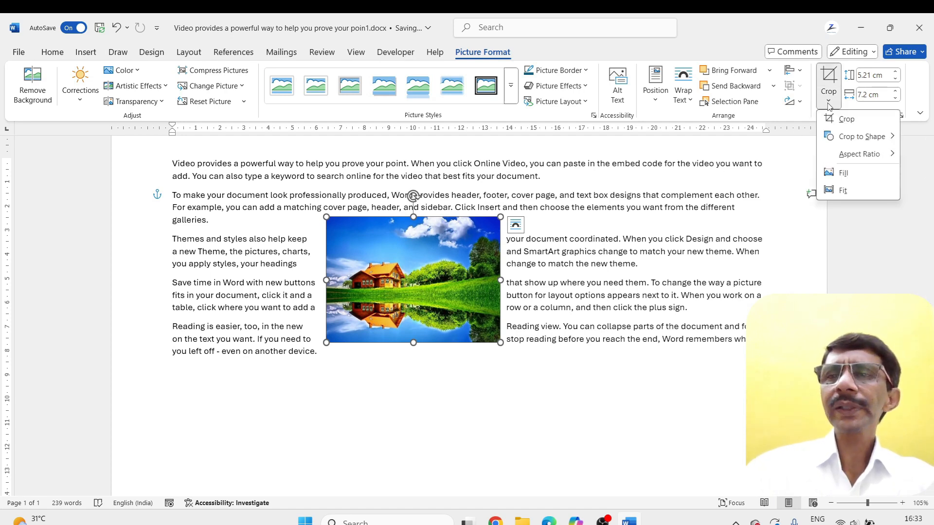
{"action": "left_click", "coordinate": [831, 121]}
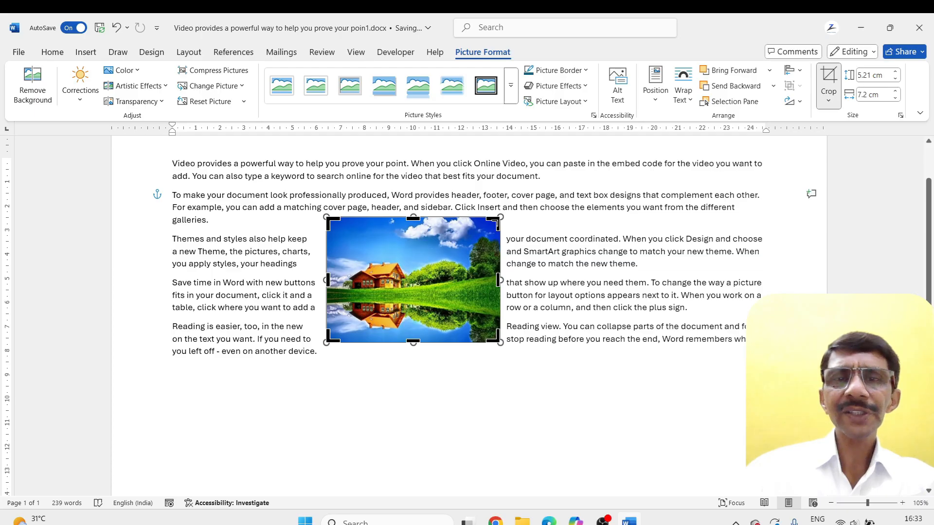
{"action": "left_click_drag", "start_coordinate": [497, 219], "coordinate": [423, 252]}
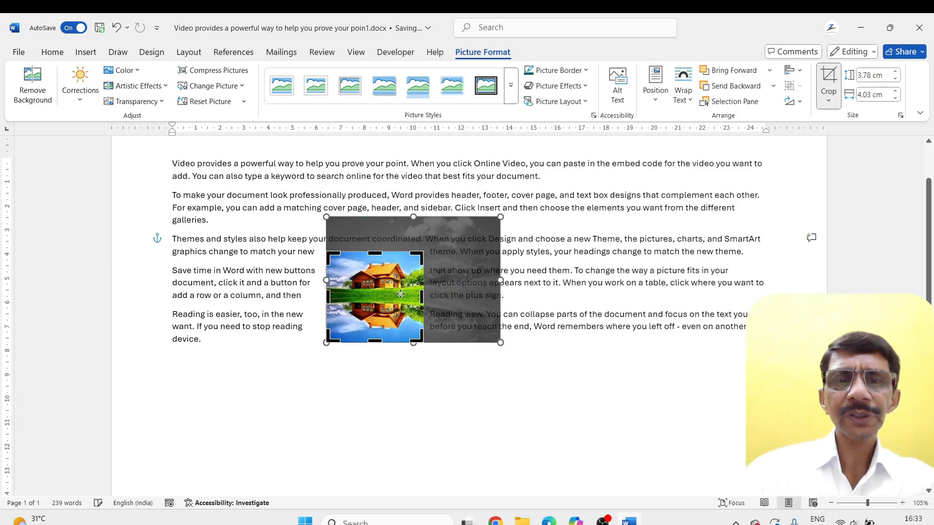
{"action": "left_click", "coordinate": [828, 79]}
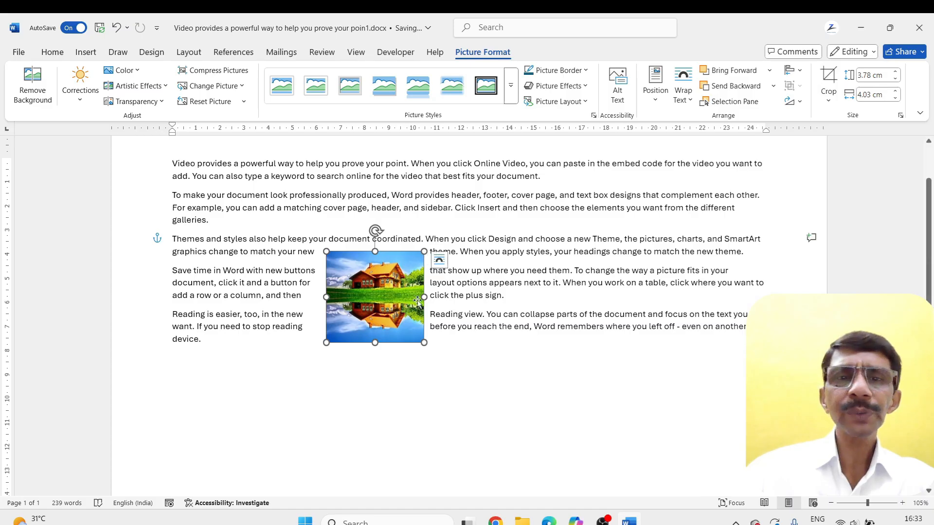
Enlarge the cropped house picture to about 8.03 × 8.57 cm and move it up to the centre of the text
{"action": "left_click_drag", "start_coordinate": [421, 341], "coordinate": [532, 444]}
{"action": "left_click_drag", "start_coordinate": [472, 322], "coordinate": [487, 302]}
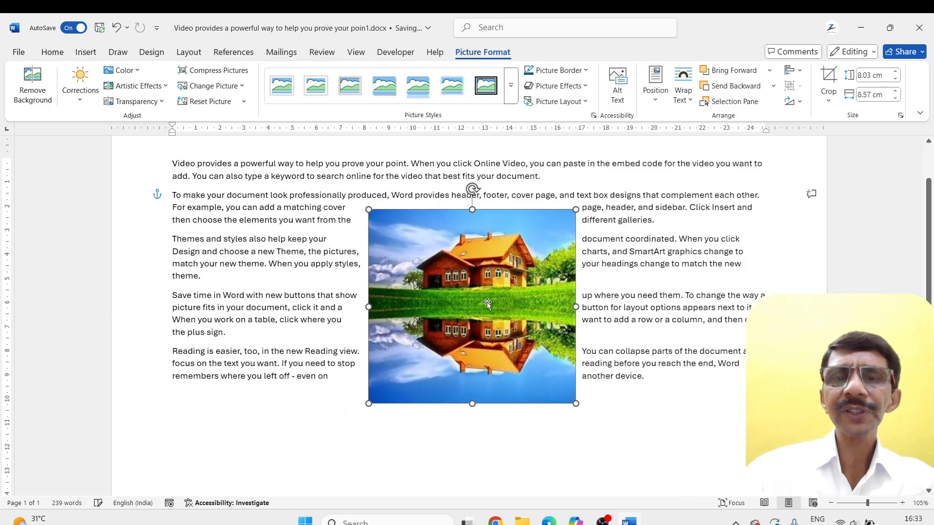
Crop the house picture to the Curved Down Arrow block shape
{"action": "left_click", "coordinate": [831, 99]}
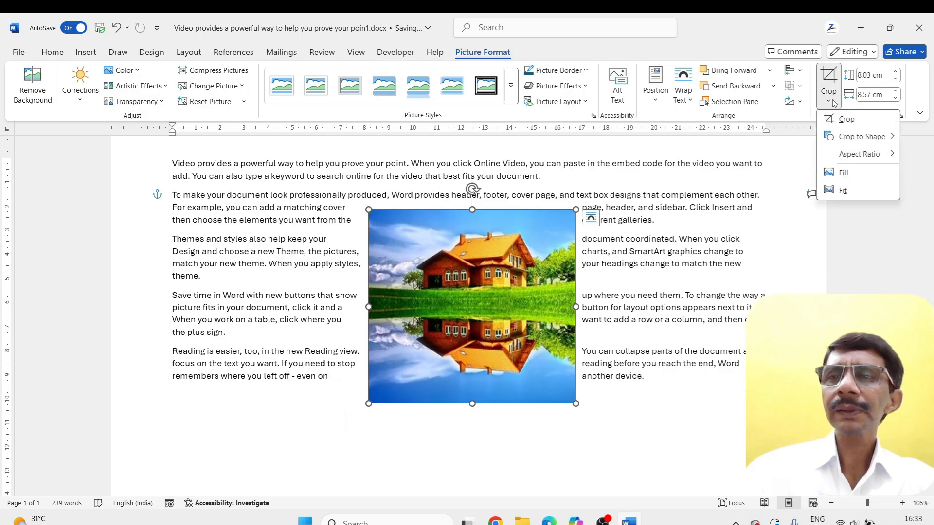
{"action": "mouse_move", "coordinate": [835, 137]}
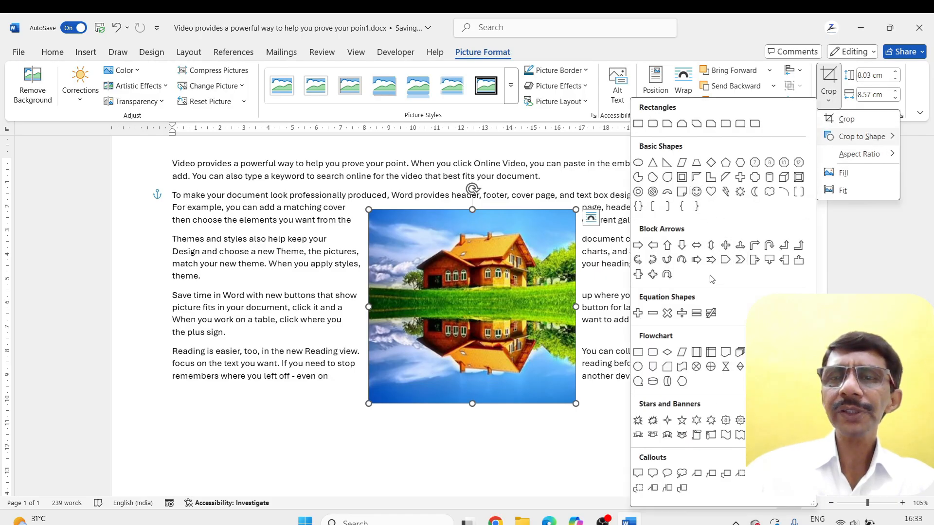
{"action": "left_click", "coordinate": [681, 262]}
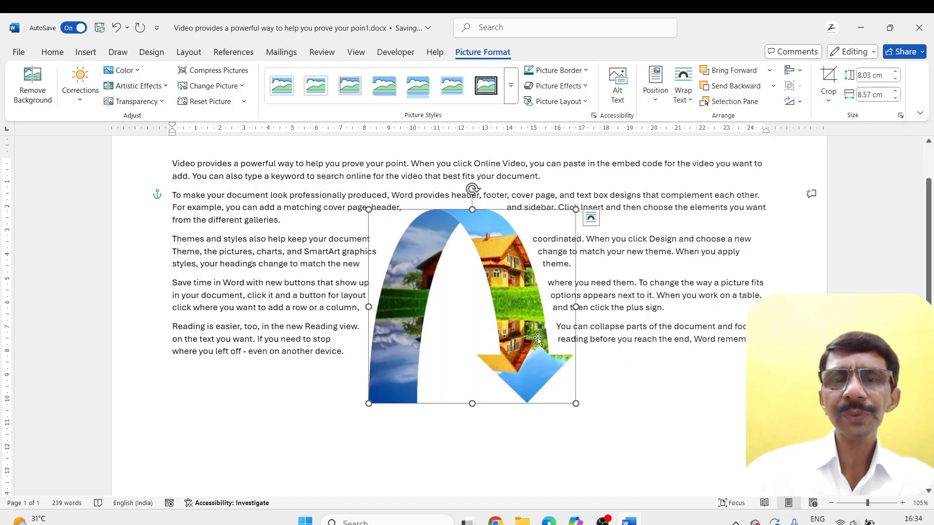
Apply a landscape aspect ratio crop to the arrow-shaped picture, giving a frame of 5.71 × 8.57 cm
{"action": "left_click", "coordinate": [829, 101]}
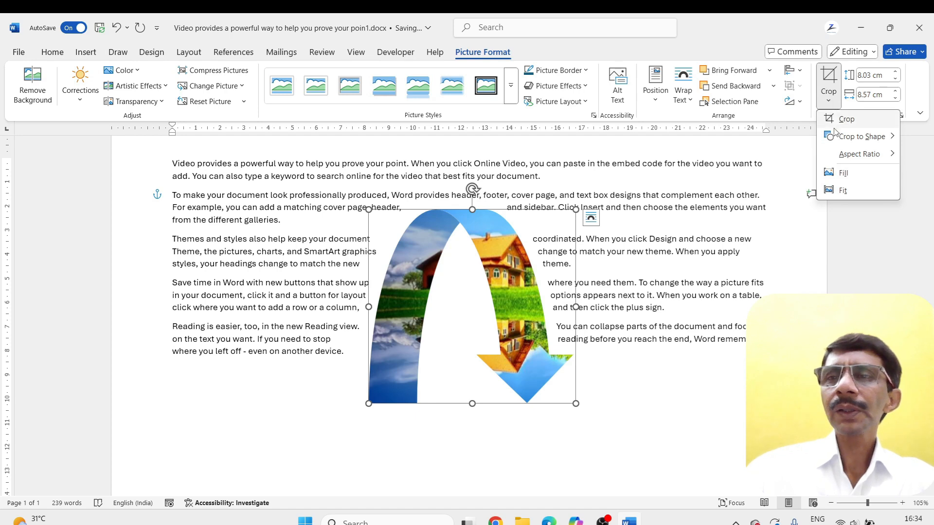
{"action": "mouse_move", "coordinate": [836, 156]}
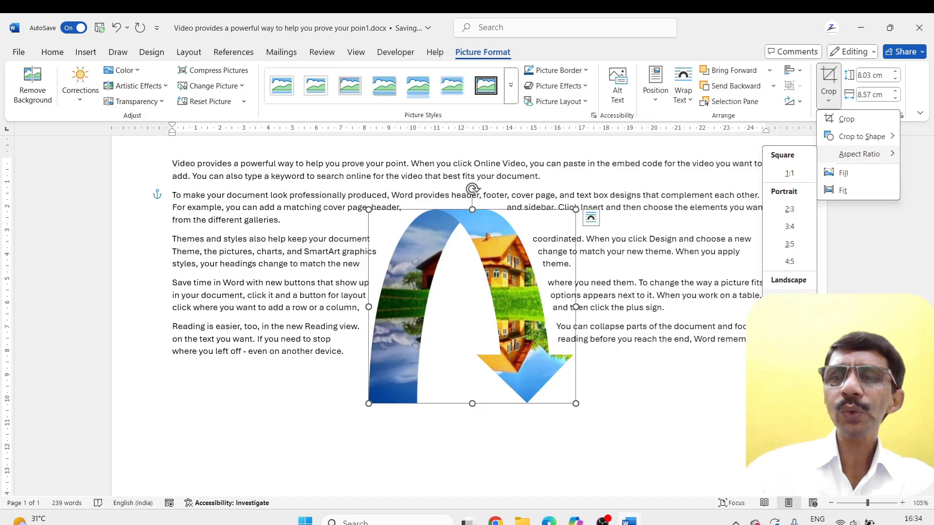
{"action": "left_click", "coordinate": [789, 297]}
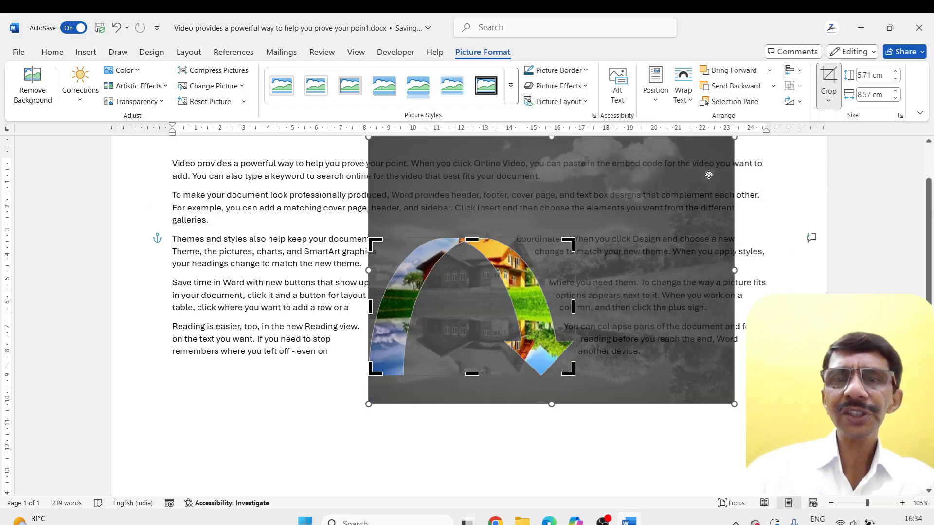
Narrow and reposition the image inside the arrow-shaped crop, widen the crop frame to about 9.21 cm, and finish cropping
{"action": "left_click_drag", "start_coordinate": [734, 270], "coordinate": [586, 286]}
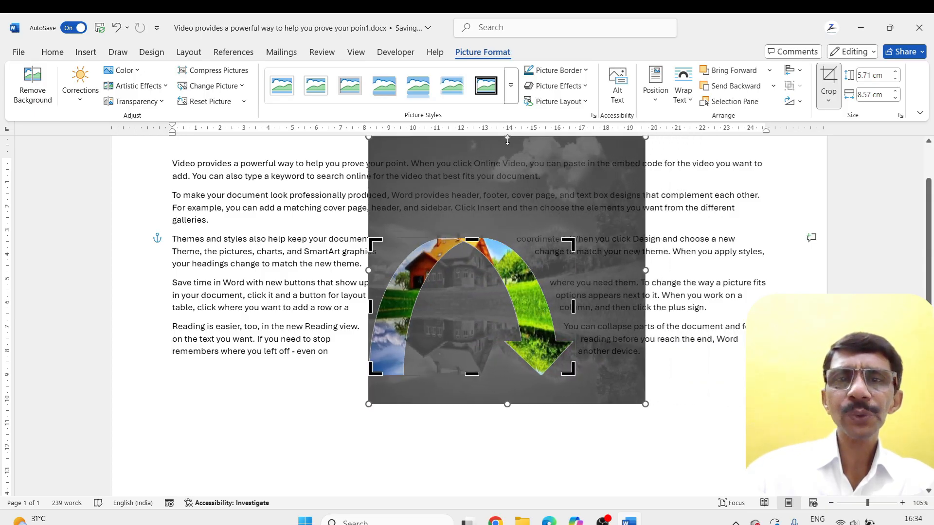
{"action": "left_click_drag", "start_coordinate": [490, 184], "coordinate": [466, 224]}
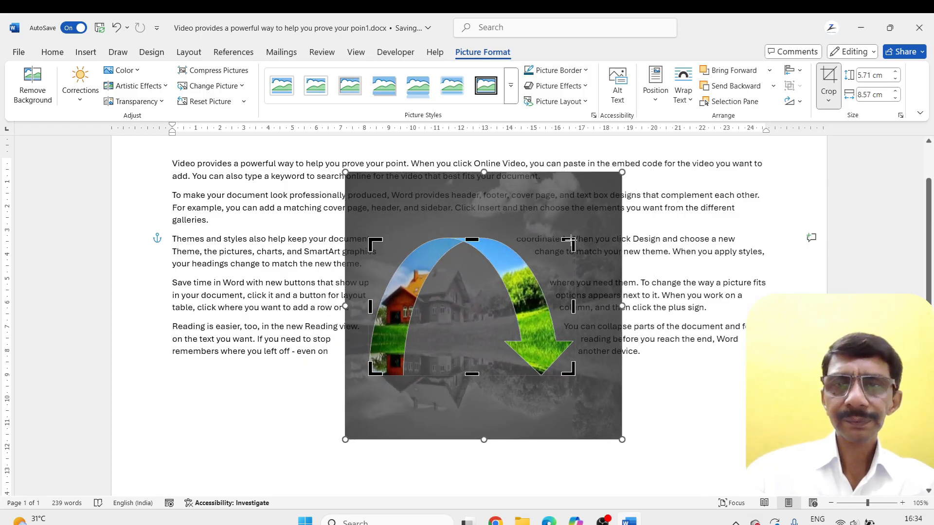
{"action": "left_click_drag", "start_coordinate": [570, 238], "coordinate": [588, 238]}
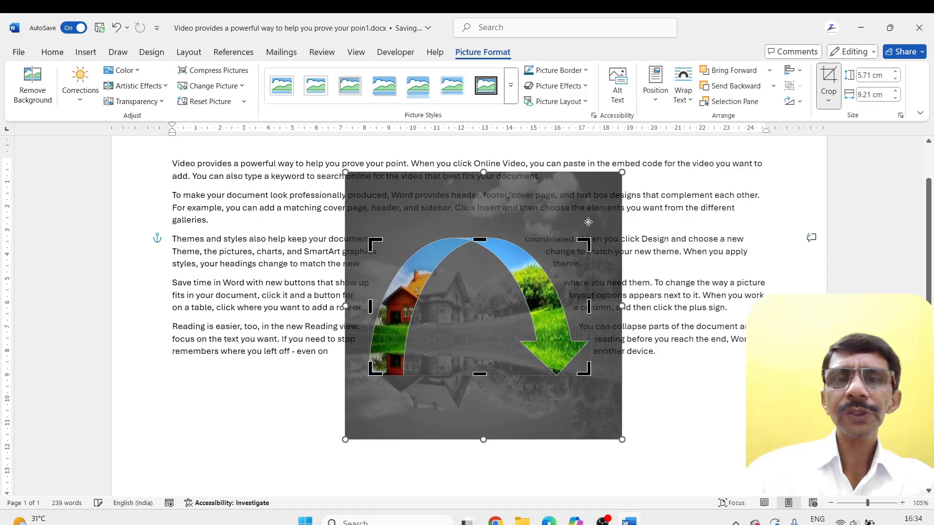
{"action": "left_click", "coordinate": [829, 98]}
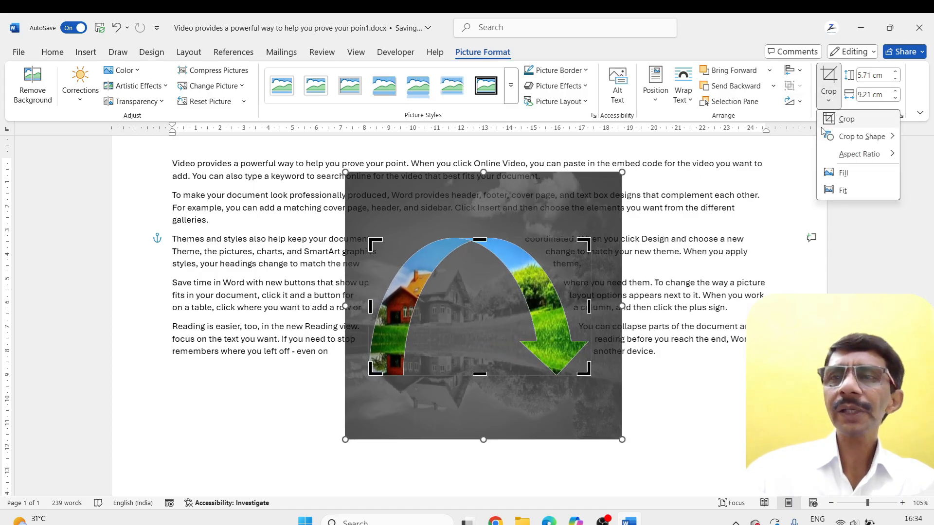
{"action": "left_click", "coordinate": [835, 123]}
{"action": "left_click", "coordinate": [651, 239]}
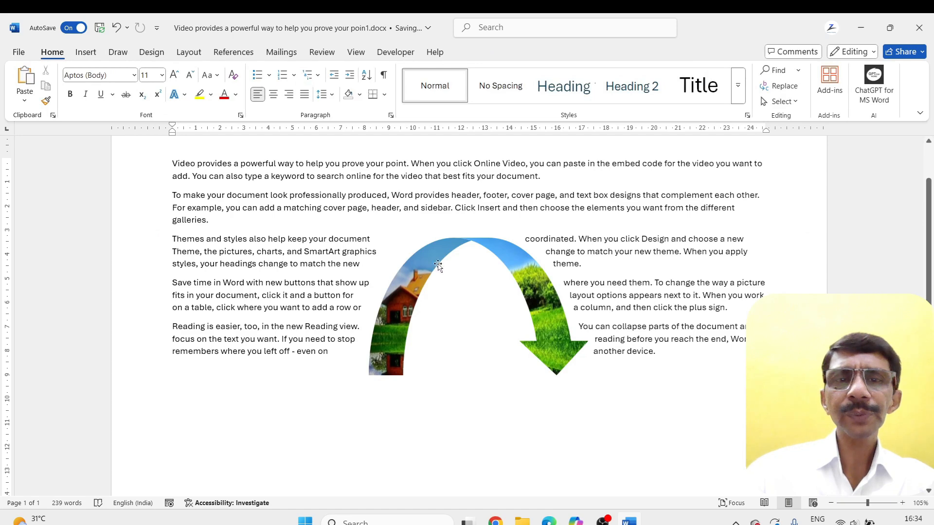
Move the arrow-shaped picture slightly up, and undo that move together with the preceding shape, aspect ratio and cropping changes
{"action": "mouse_move", "coordinate": [432, 261]}
{"action": "left_mouse_down"}
{"action": "mouse_move", "coordinate": [460, 248]}
{"action": "mouse_move", "coordinate": [422, 254]}
{"action": "left_mouse_up"}
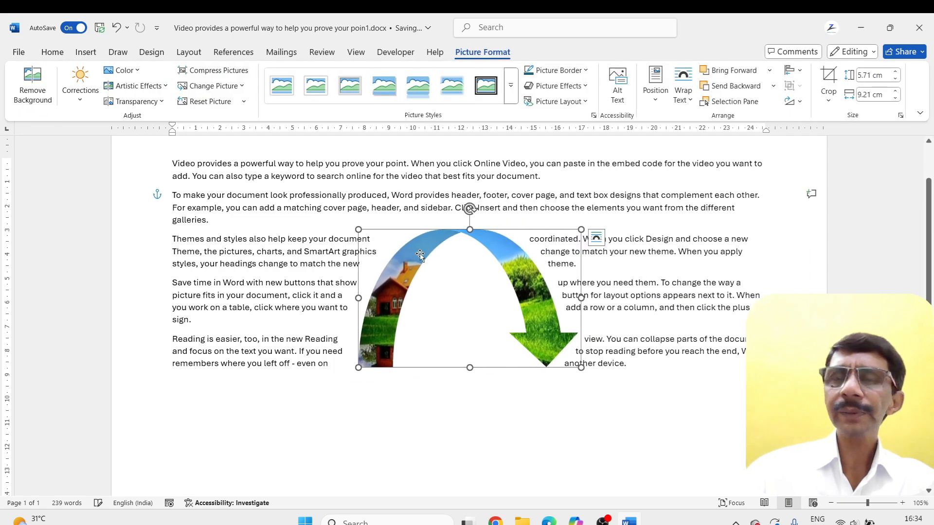
{"action": "key", "text": "ctrl+z"}
{"action": "key", "text": "ctrl+z"}
{"action": "key", "text": "ctrl+z"}
{"action": "key", "text": "ctrl+z"}
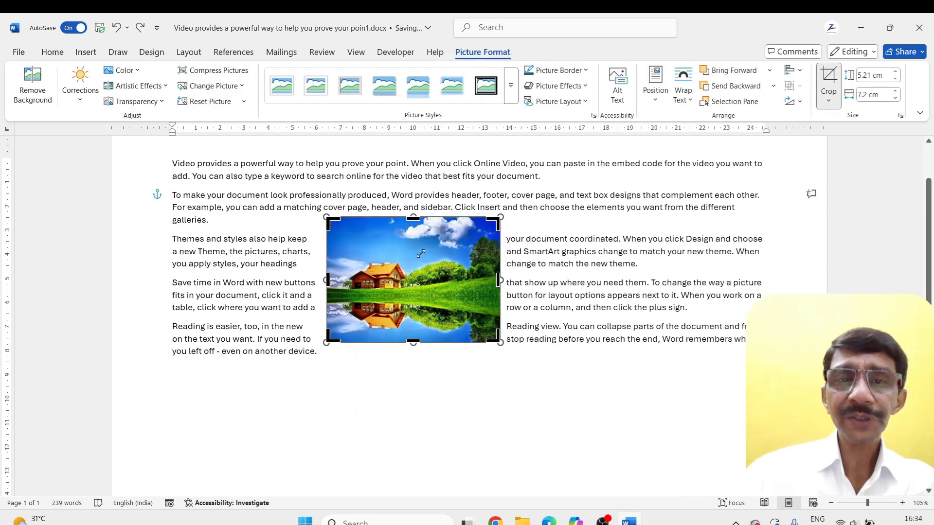
Crop to the house by enlarging and shifting the image within its frame, and enlarge the picture to about 9.15 × 12.64 cm
{"action": "left_click_drag", "start_coordinate": [500, 343], "coordinate": [627, 435]}
{"action": "left_click_drag", "start_coordinate": [421, 280], "coordinate": [396, 216]}
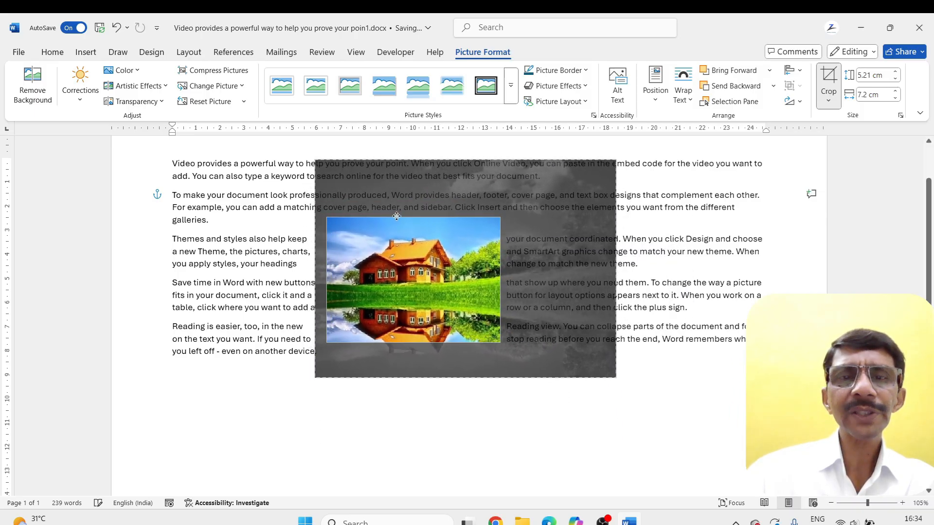
{"action": "left_click", "coordinate": [828, 81]}
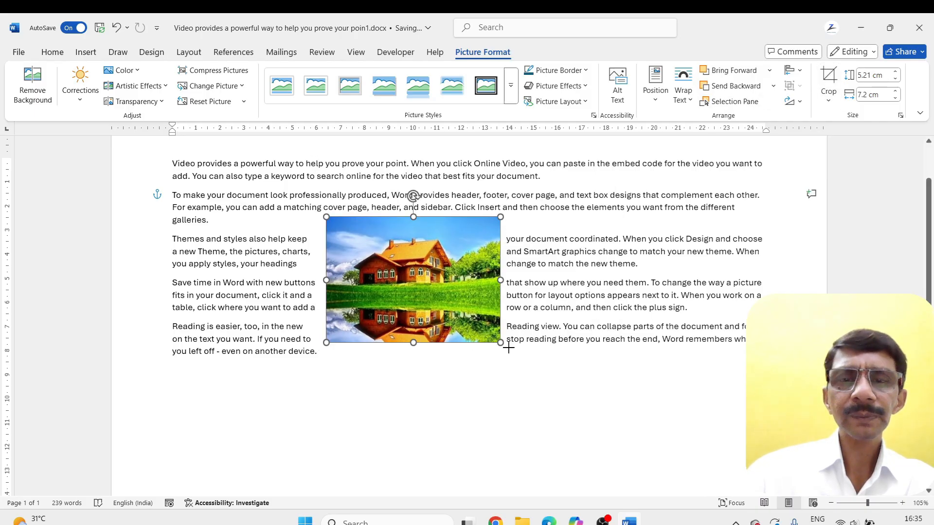
{"action": "left_click_drag", "start_coordinate": [500, 342], "coordinate": [631, 438]}
Apply the Fill crop option to the picture, and adjust the crop frame's side edges to about 13.1 cm wide
{"action": "left_click", "coordinate": [828, 97]}
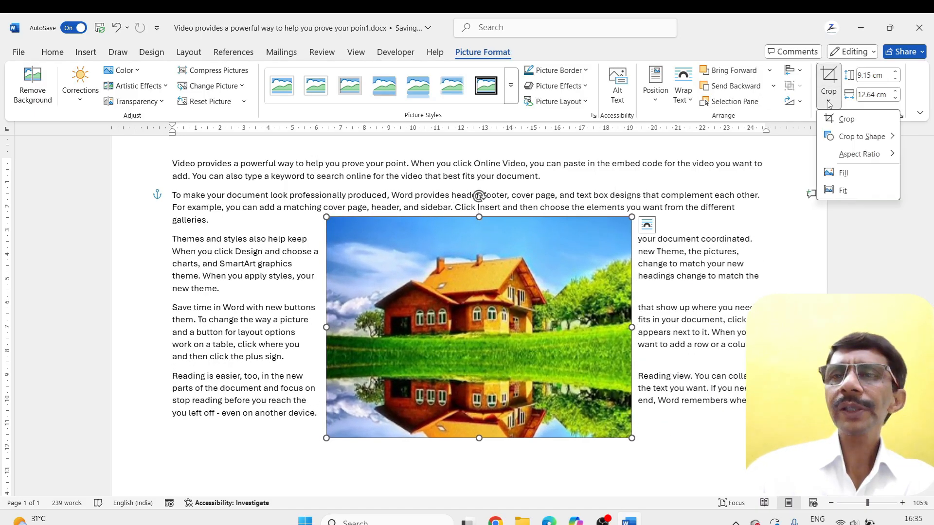
{"action": "left_click", "coordinate": [841, 173]}
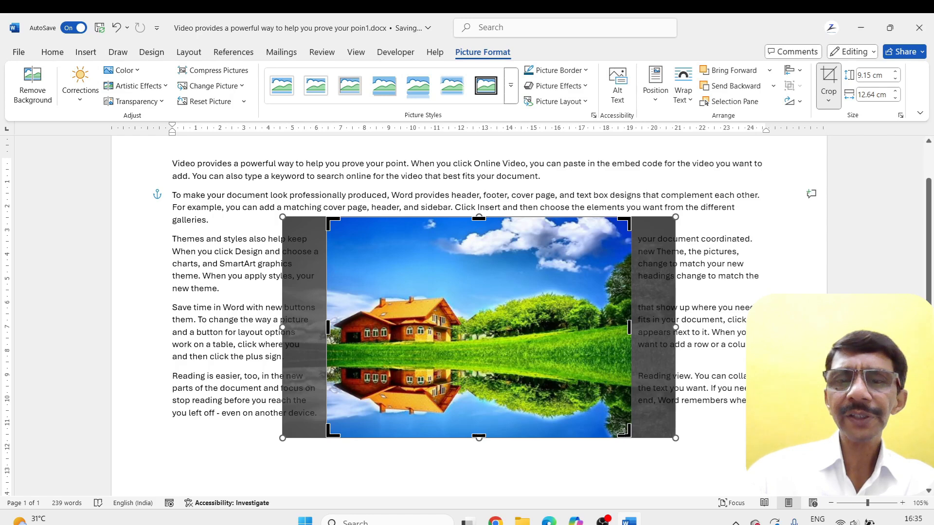
{"action": "left_click_drag", "start_coordinate": [626, 432], "coordinate": [674, 437]}
{"action": "mouse_move", "coordinate": [327, 329]}
{"action": "left_mouse_down"}
{"action": "mouse_move", "coordinate": [281, 332]}
{"action": "mouse_move", "coordinate": [488, 335]}
{"action": "mouse_move", "coordinate": [357, 337]}
{"action": "left_mouse_up"}
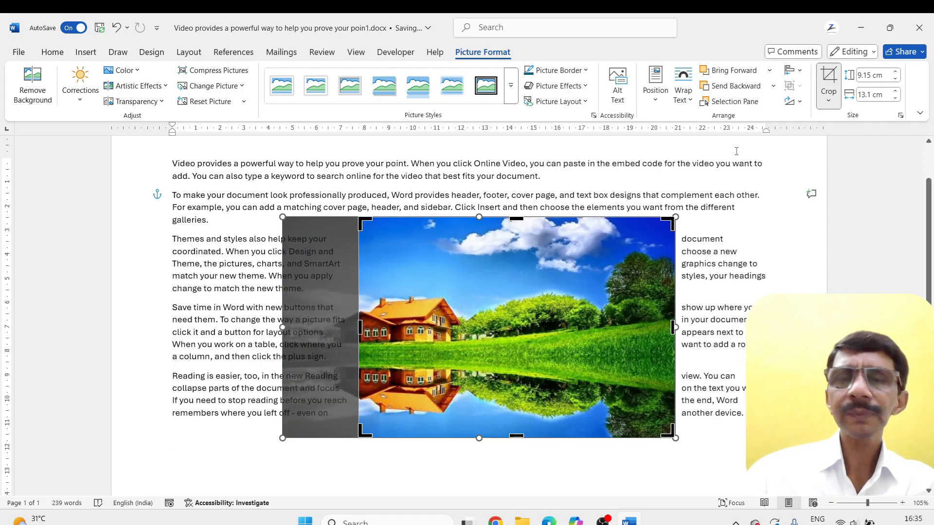
Apply the Fit crop option, stretch the image vertically to cover the whole crop frame, and finish cropping
{"action": "left_click", "coordinate": [828, 101]}
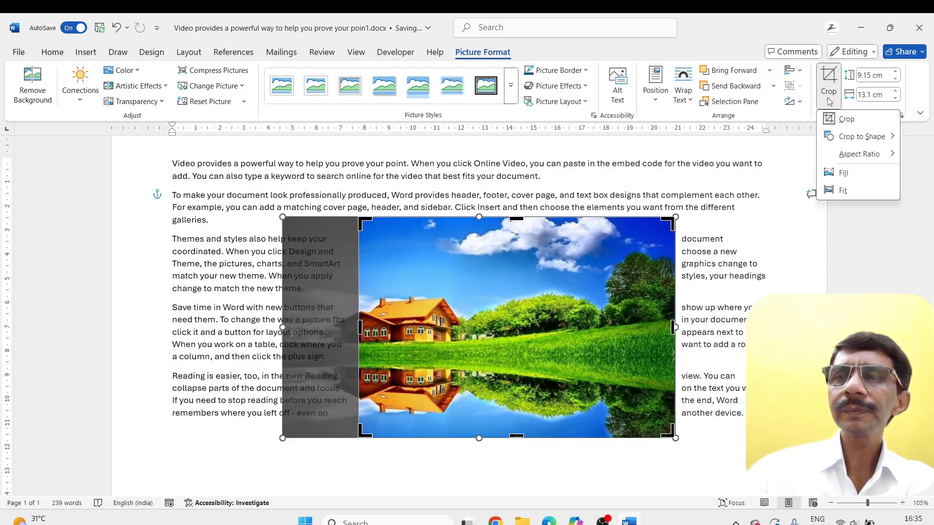
{"action": "left_click", "coordinate": [830, 192]}
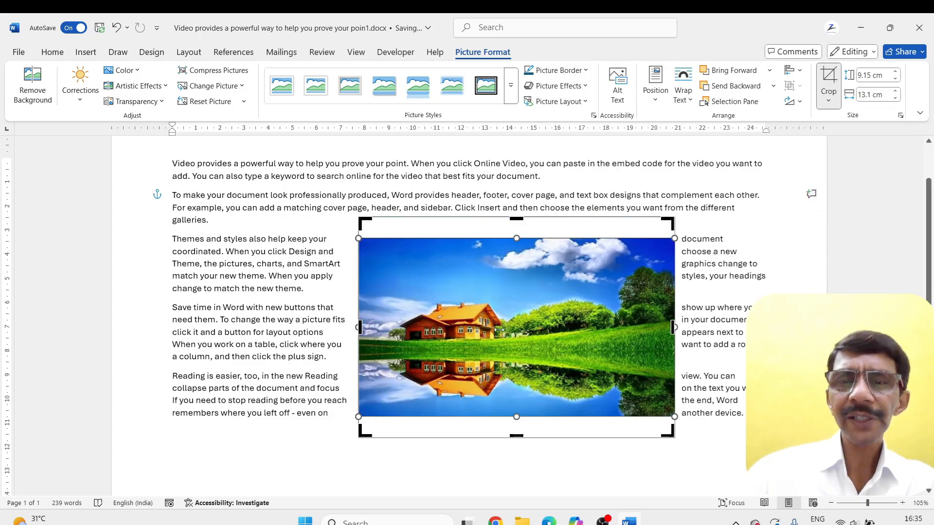
{"action": "left_click_drag", "start_coordinate": [517, 238], "coordinate": [515, 216]}
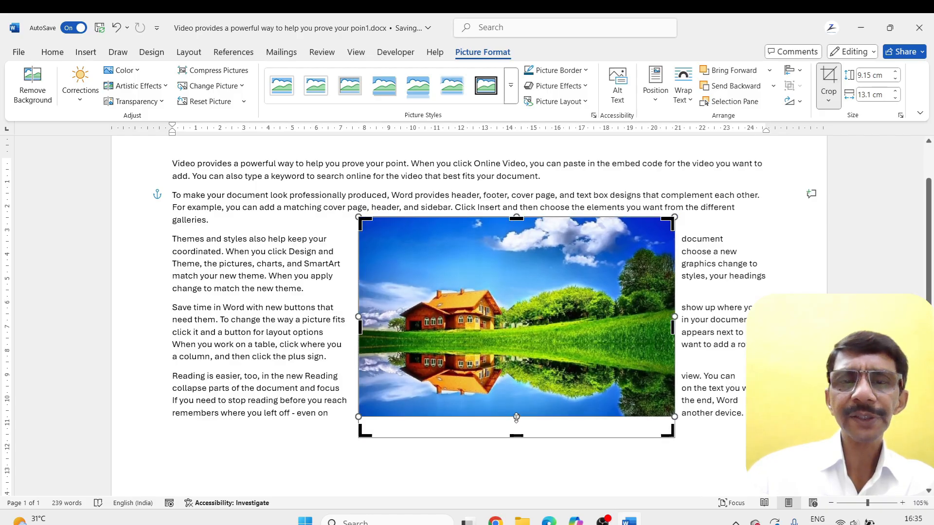
{"action": "mouse_move", "coordinate": [516, 417]}
{"action": "left_mouse_down"}
{"action": "mouse_move", "coordinate": [508, 437]}
{"action": "mouse_move", "coordinate": [507, 428]}
{"action": "left_mouse_up"}
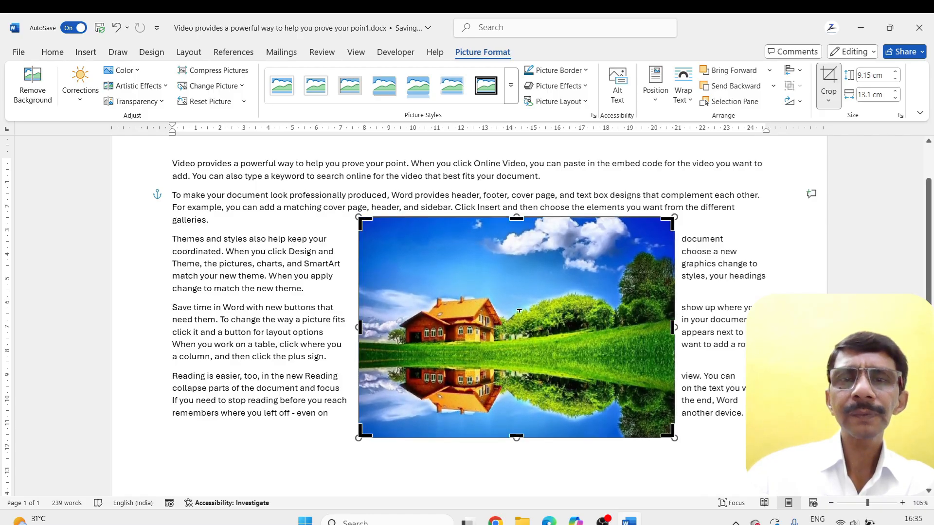
{"action": "left_click", "coordinate": [829, 81]}
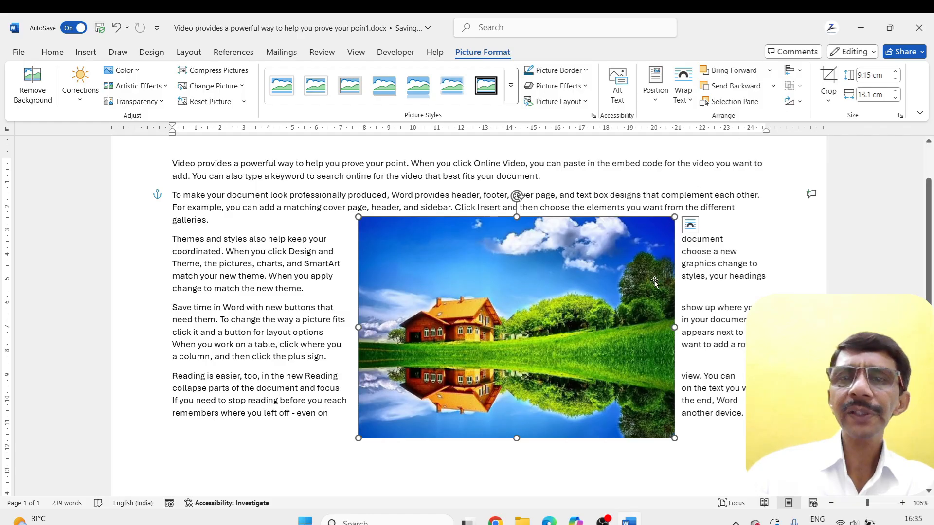
Move the house picture toward the middle of the text and delete it from the document
{"action": "left_click_drag", "start_coordinate": [654, 282], "coordinate": [520, 272]}
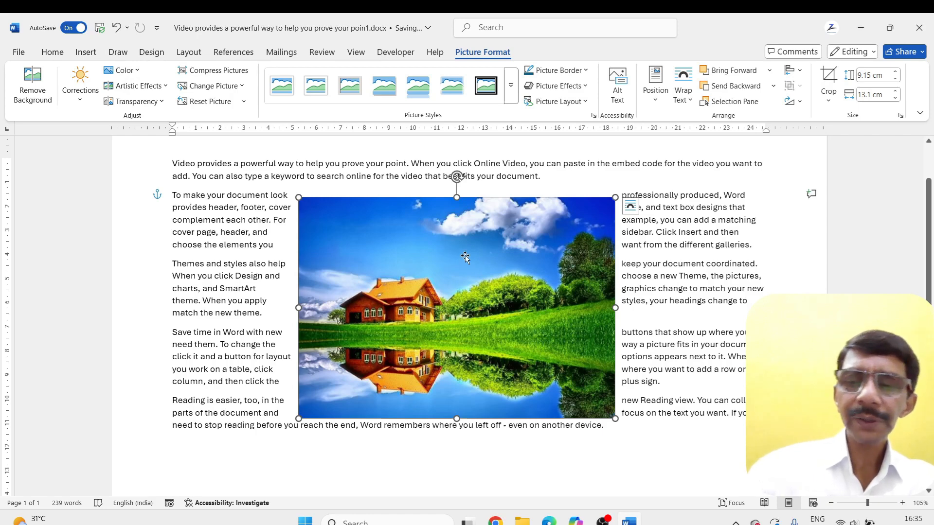
{"action": "key", "text": "Delete"}
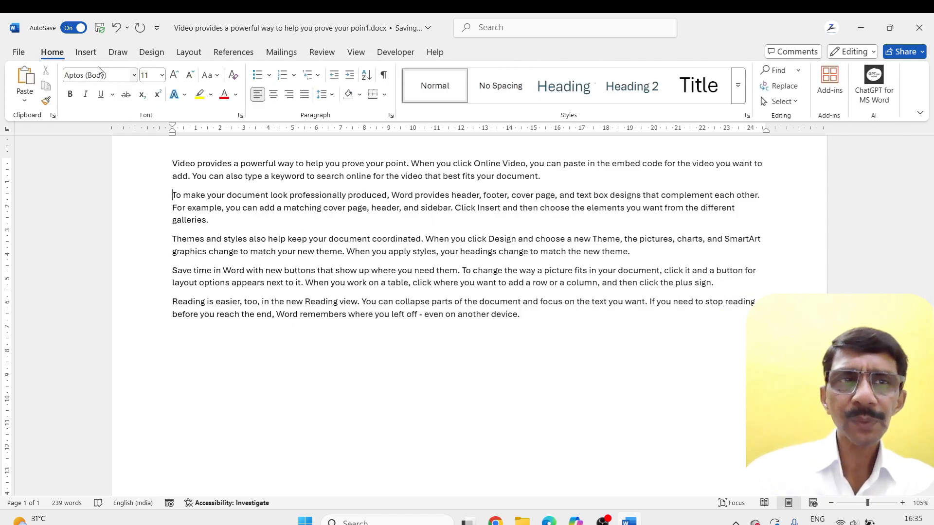
Insert the online picture of a man leaping over a crowd from the People category
{"action": "left_click", "coordinate": [86, 52]}
{"action": "left_click", "coordinate": [147, 108]}
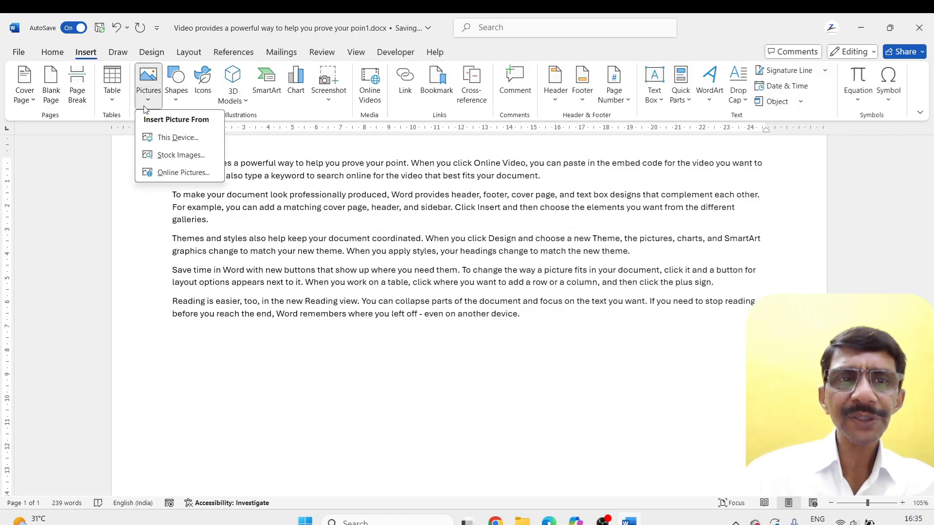
{"action": "left_click", "coordinate": [170, 173]}
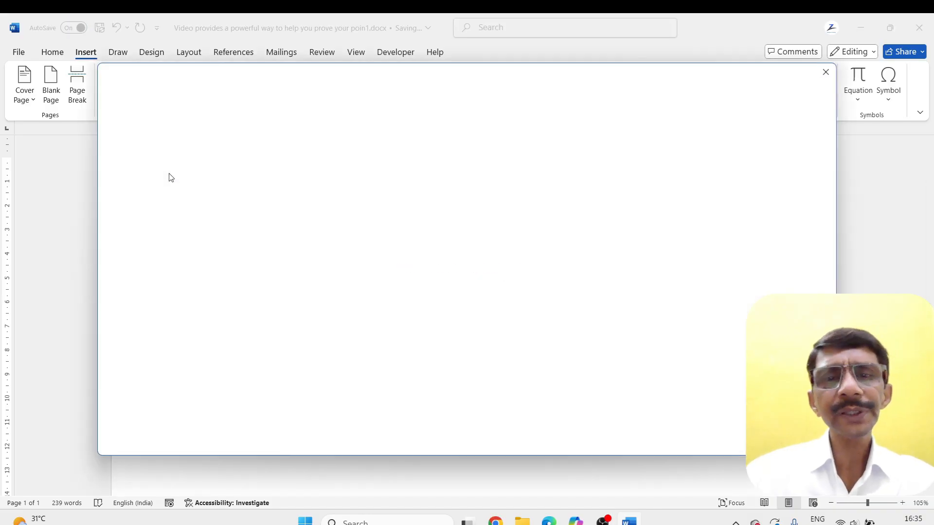
{"action": "scroll", "coordinate": [403, 313], "scroll_direction": "down", "scroll_amount": 3}
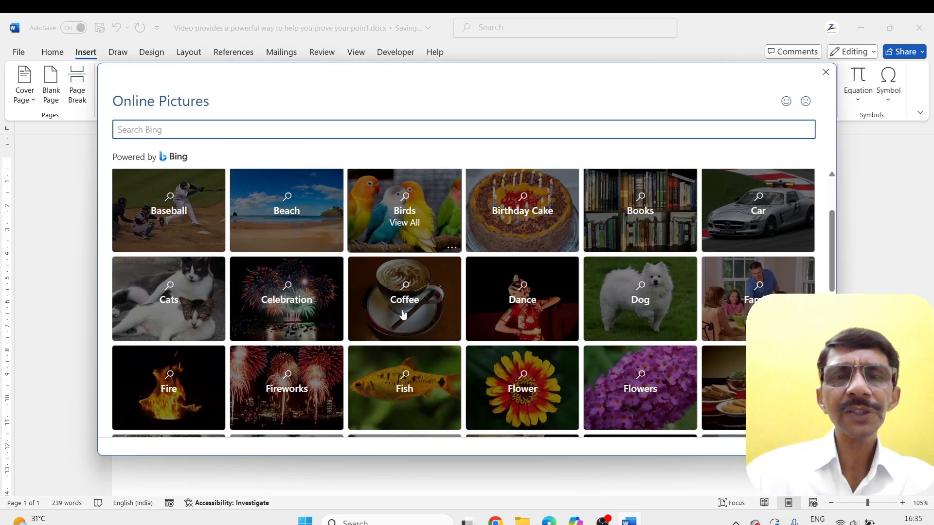
{"action": "scroll", "coordinate": [555, 376], "scroll_direction": "down", "scroll_amount": 3}
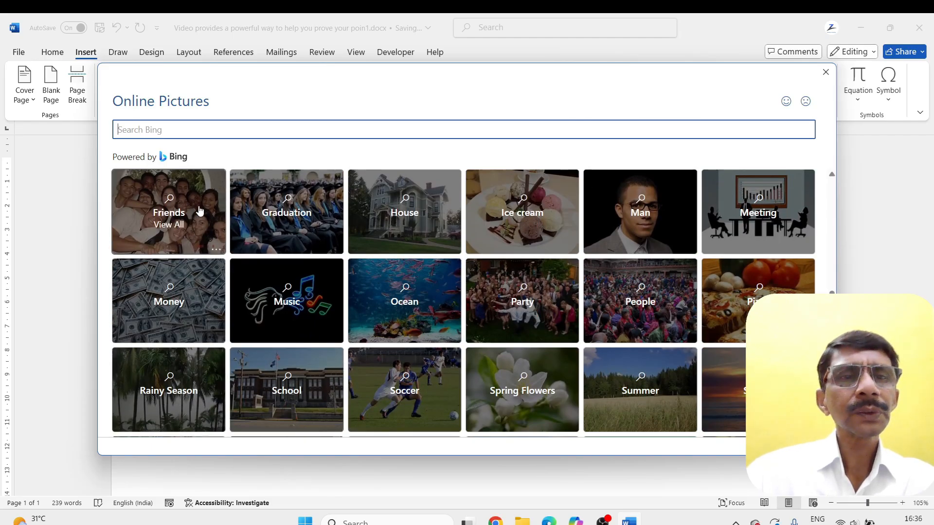
{"action": "left_click", "coordinate": [642, 314]}
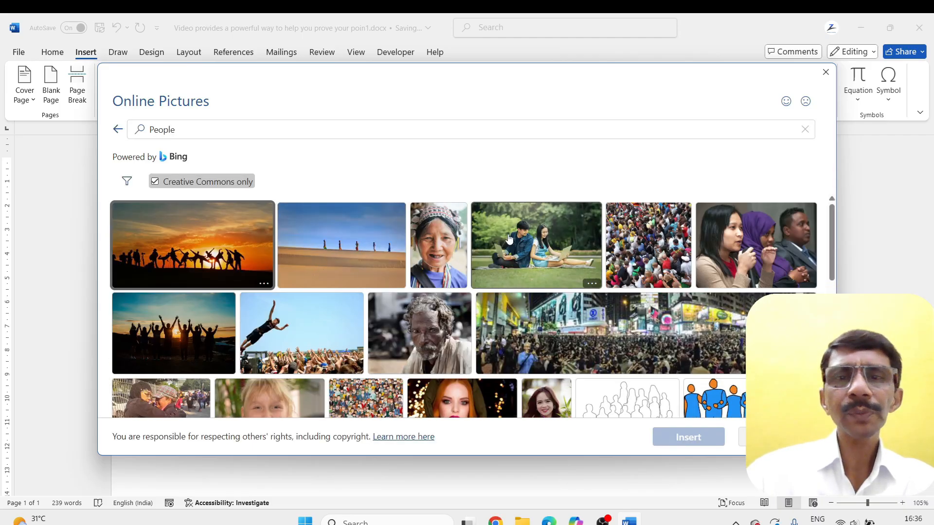
{"action": "left_click", "coordinate": [330, 351]}
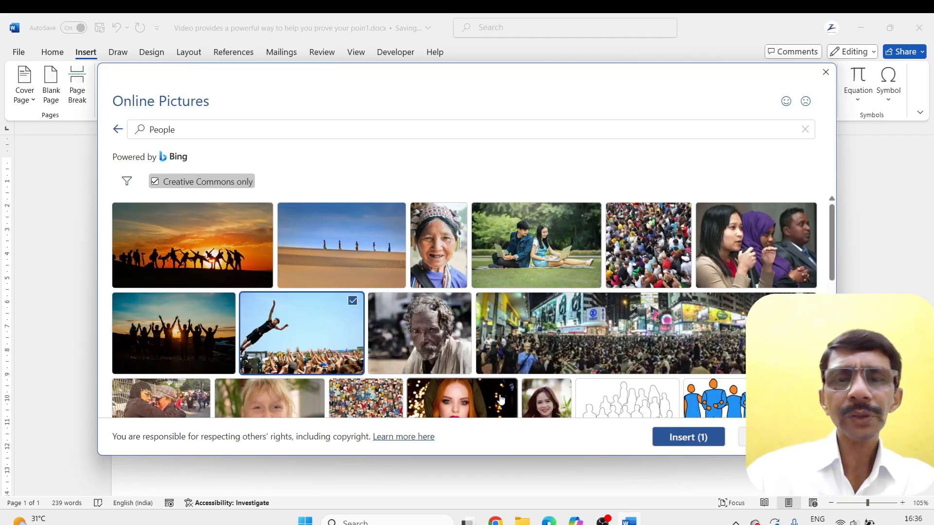
{"action": "left_click", "coordinate": [686, 436]}
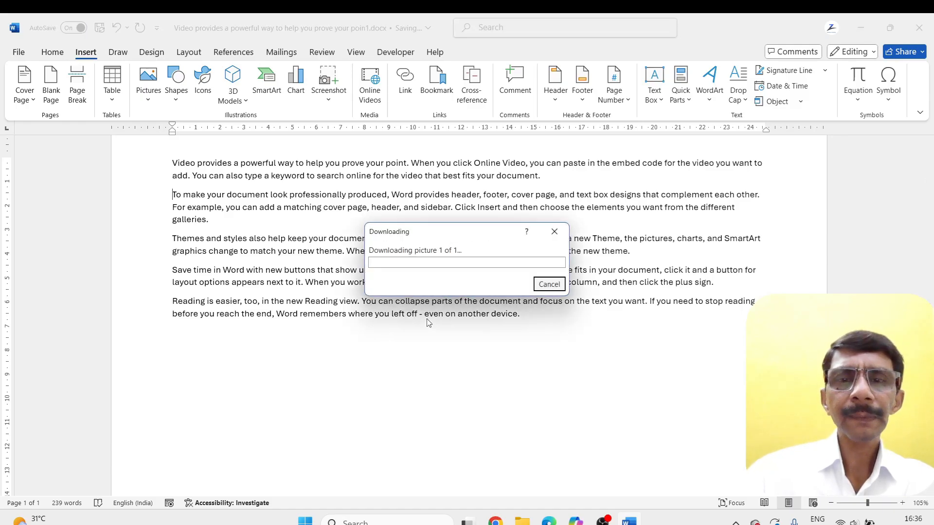
Shrink the inserted crowd photo with its caption to about 10 cm wide
{"action": "scroll", "coordinate": [427, 323], "scroll_direction": "down", "scroll_amount": 3}
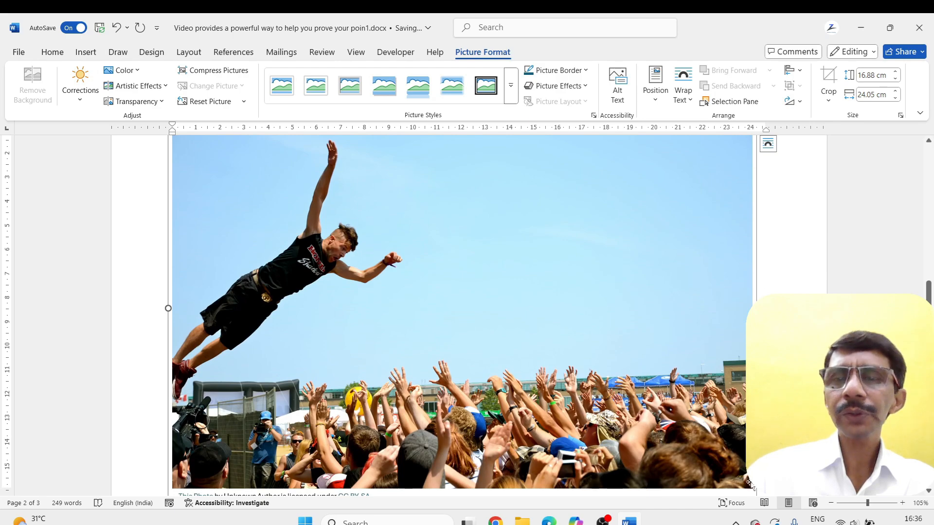
{"action": "scroll", "coordinate": [701, 340], "scroll_direction": "down", "scroll_amount": 2}
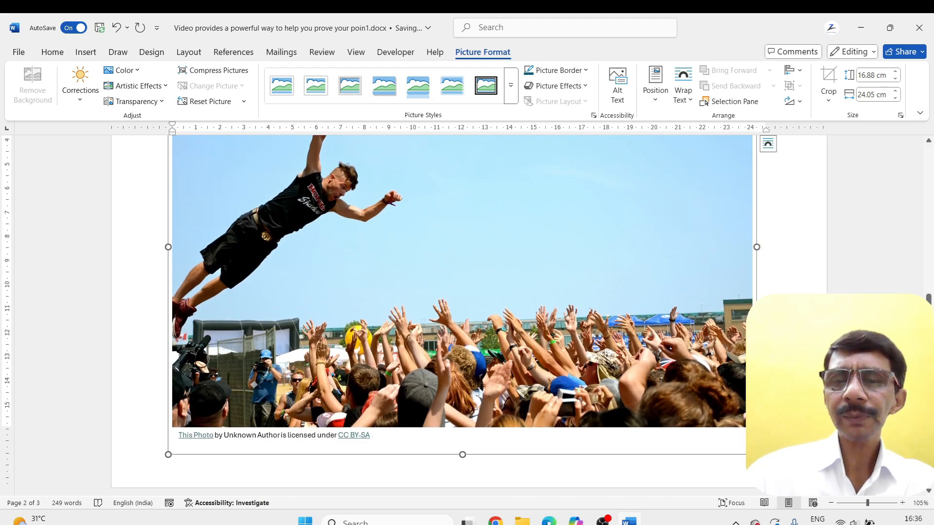
{"action": "left_click_drag", "start_coordinate": [756, 455], "coordinate": [410, 238]}
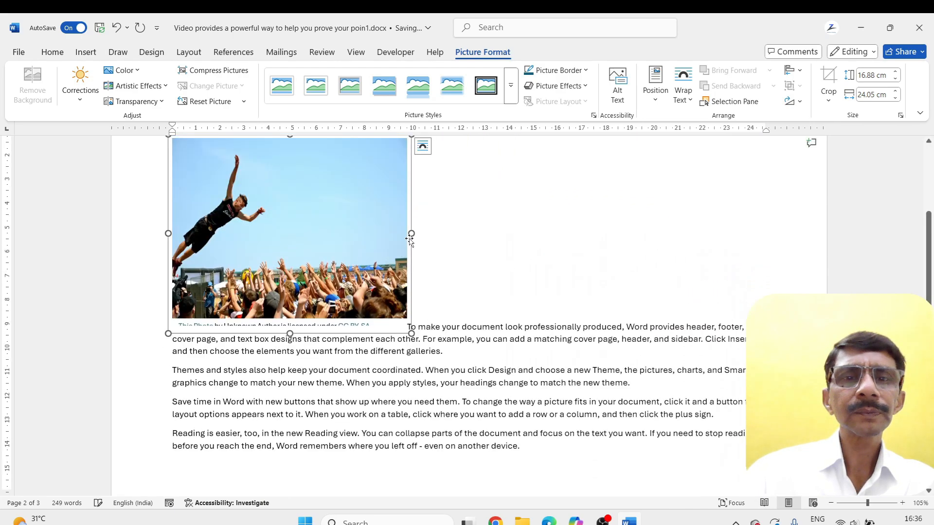
Position the crowd photo at the page's top left with square text wrapping, and move it to the middle of the text
{"action": "scroll", "coordinate": [409, 239], "scroll_direction": "up", "scroll_amount": 3}
{"action": "left_click_drag", "start_coordinate": [293, 302], "coordinate": [486, 275]}
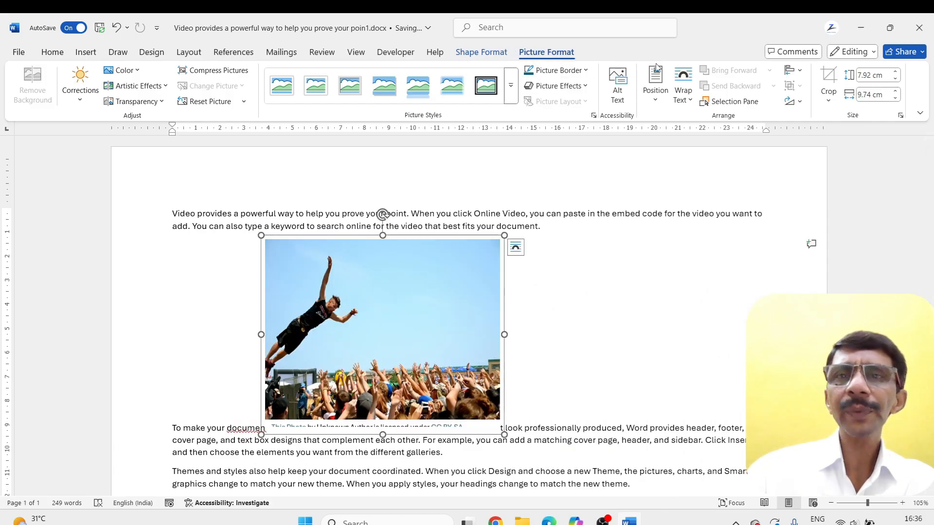
{"action": "left_click", "coordinate": [656, 80]}
{"action": "left_click", "coordinate": [663, 202]}
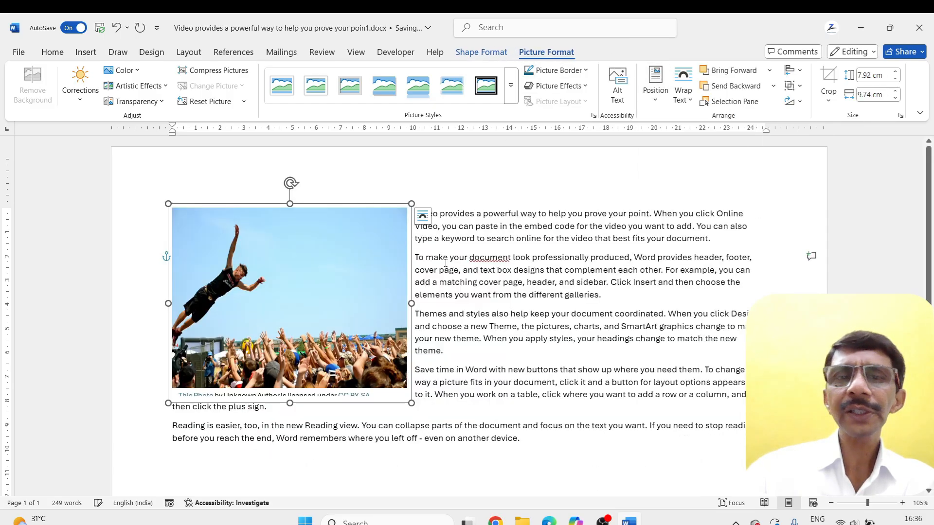
{"action": "left_click_drag", "start_coordinate": [307, 300], "coordinate": [472, 345]}
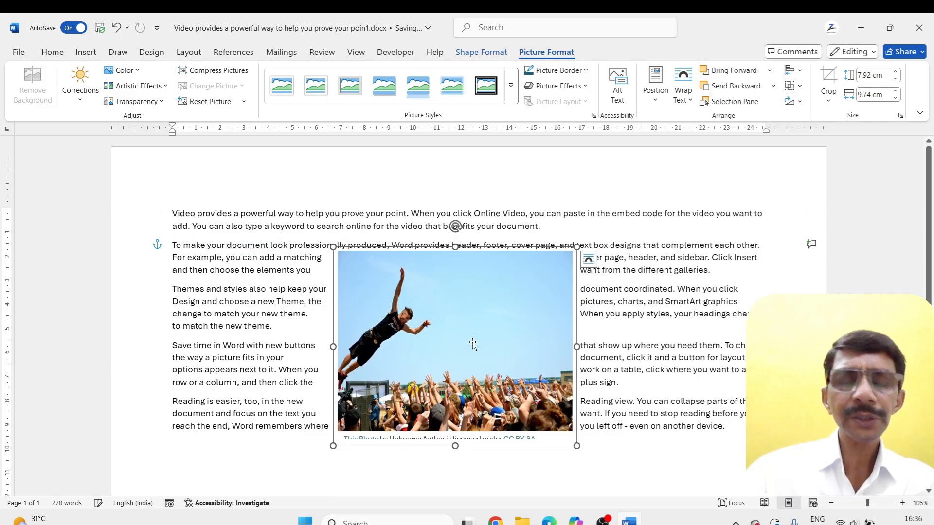
Stretch the crowd photo with its caption to about 9.9 cm high and move it up beside the first paragraph
{"action": "scroll", "coordinate": [473, 344], "scroll_direction": "up", "scroll_amount": 1}
{"action": "scroll", "coordinate": [472, 341], "scroll_direction": "down", "scroll_amount": 1}
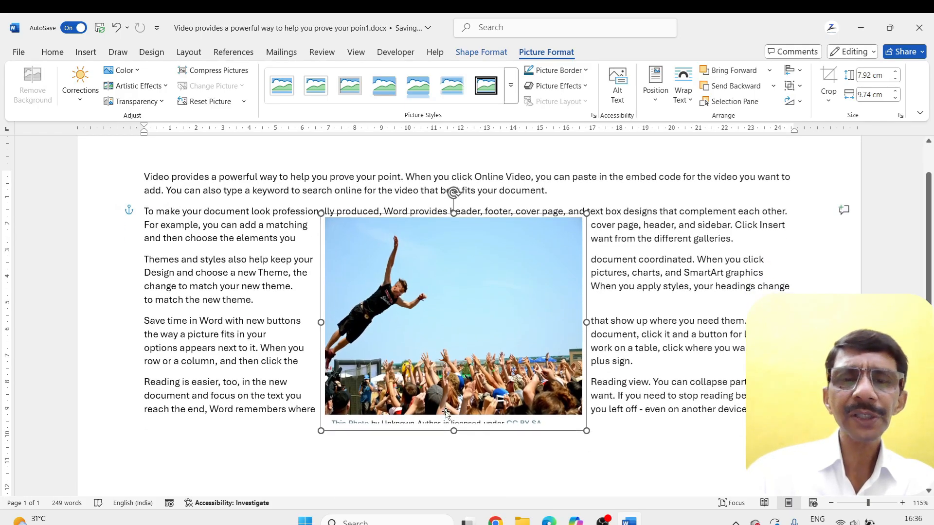
{"action": "left_click_drag", "start_coordinate": [452, 431], "coordinate": [453, 483]}
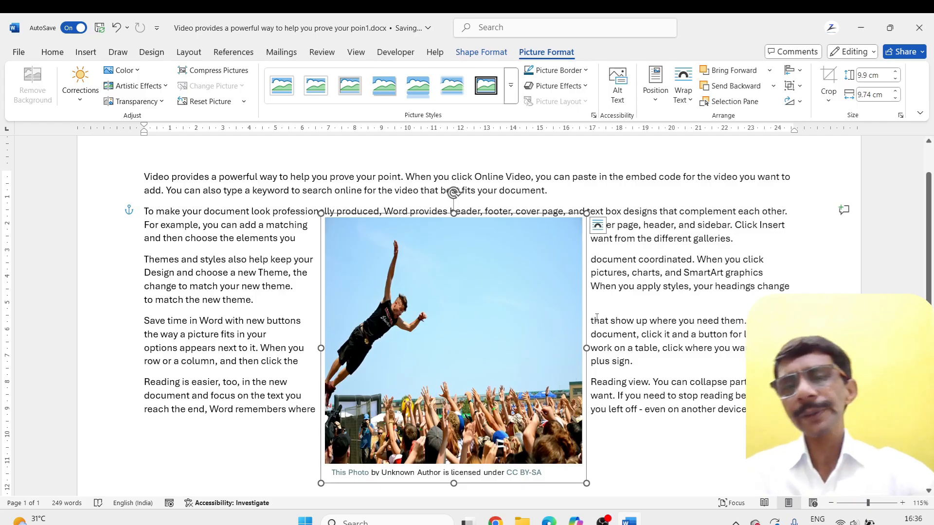
{"action": "left_click_drag", "start_coordinate": [535, 304], "coordinate": [536, 262]}
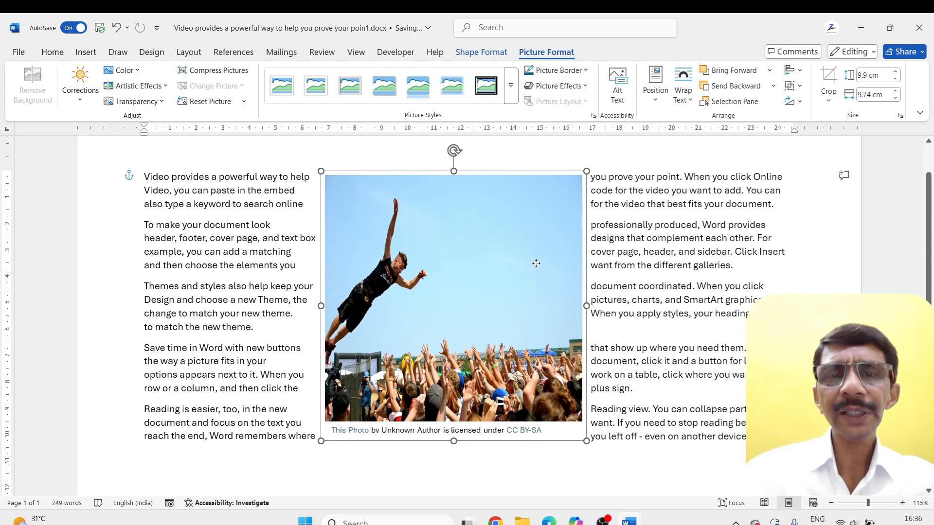
Ungroup the crowd photo and its licence caption
{"action": "left_click", "coordinate": [586, 335]}
{"action": "left_click", "coordinate": [526, 431]}
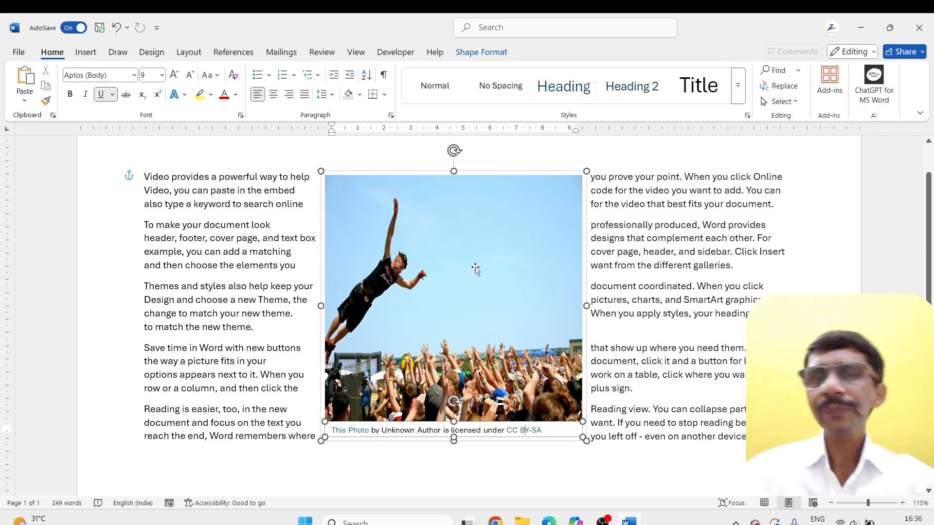
{"action": "left_click", "coordinate": [481, 52]}
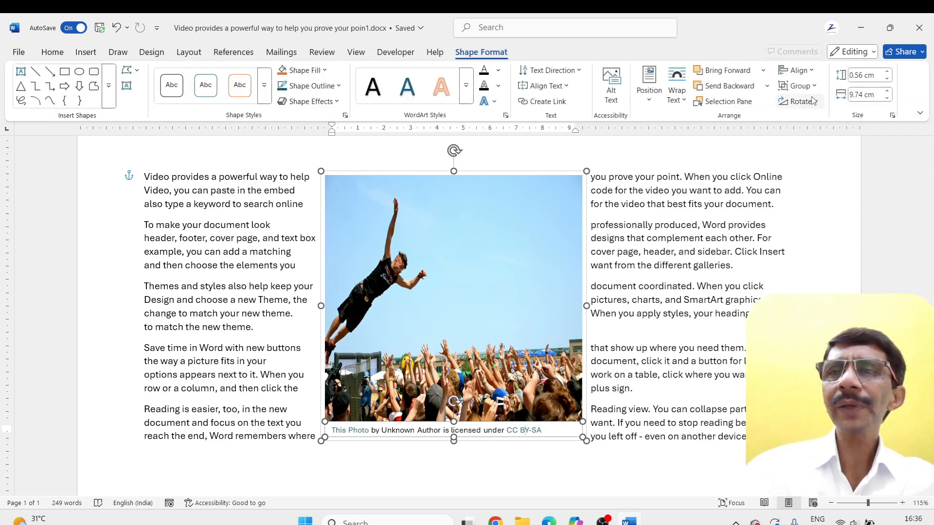
{"action": "left_click", "coordinate": [798, 86]}
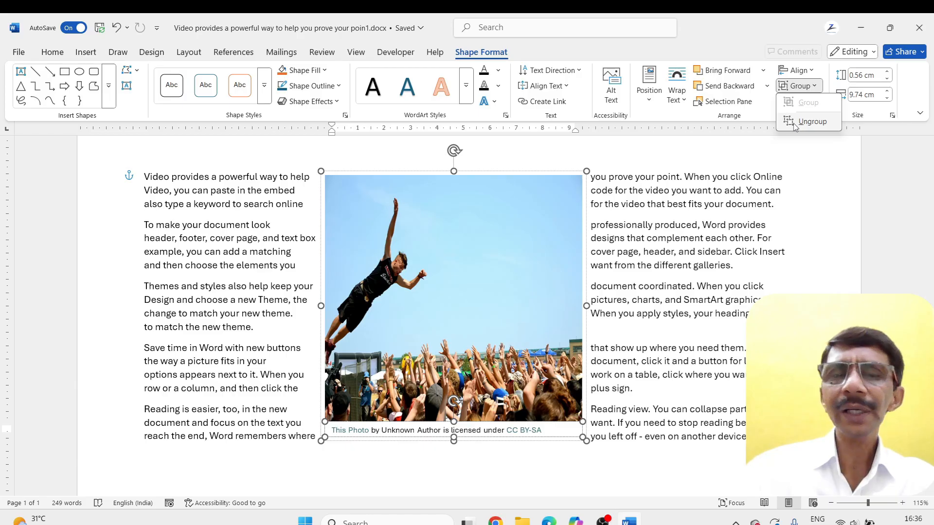
{"action": "left_click", "coordinate": [811, 122]}
{"action": "left_click", "coordinate": [640, 287]}
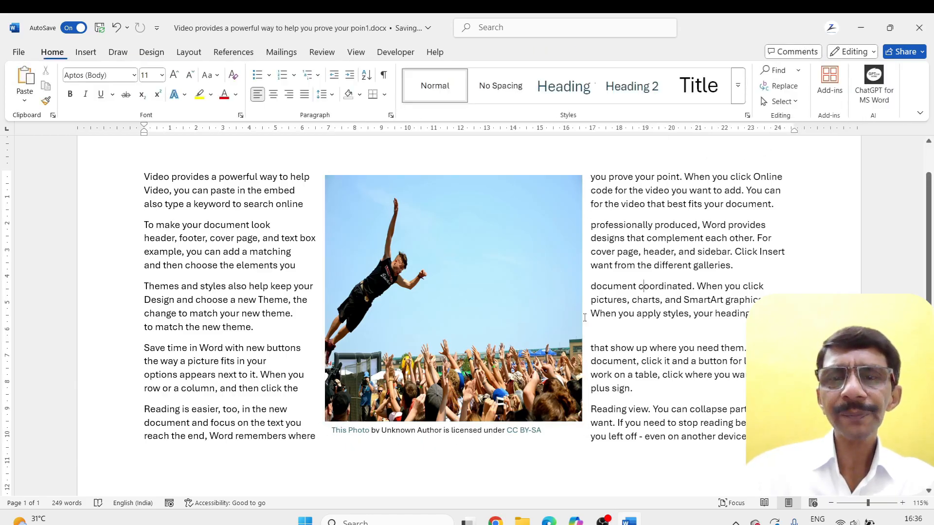
Delete the licence caption text box under the crowd photo
{"action": "left_click", "coordinate": [524, 429]}
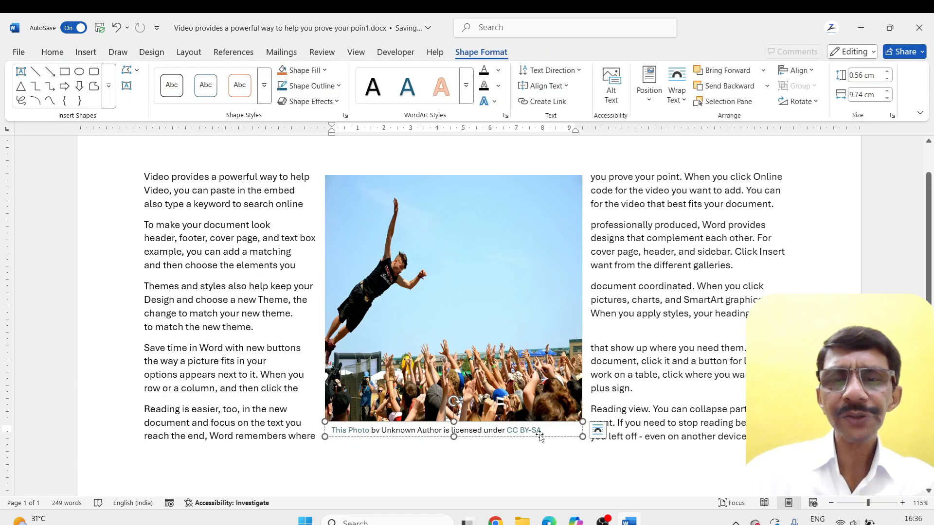
{"action": "left_click", "coordinate": [540, 437]}
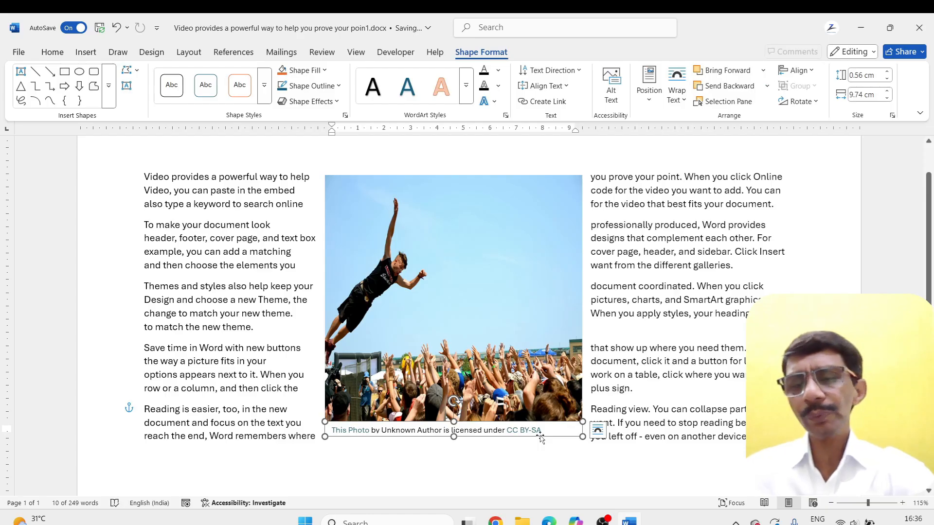
{"action": "key", "text": "Delete"}
Enlarge the crowd photo to about 10.77 by 11.23 cm and delete it from the document
{"action": "mouse_move", "coordinate": [481, 319]}
{"action": "left_mouse_down"}
{"action": "mouse_move", "coordinate": [473, 353]}
{"action": "mouse_move", "coordinate": [475, 327]}
{"action": "mouse_move", "coordinate": [485, 324]}
{"action": "left_mouse_up"}
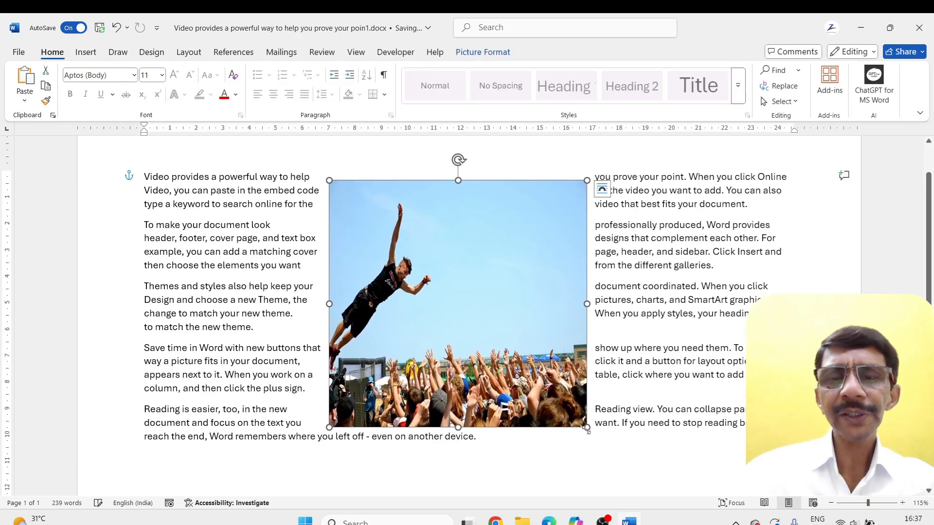
{"action": "left_click_drag", "start_coordinate": [587, 428], "coordinate": [626, 465]}
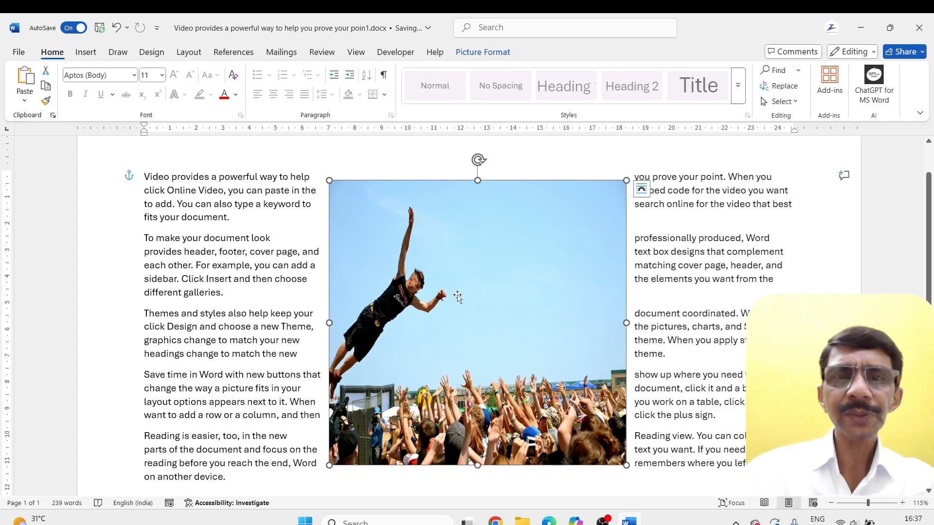
{"action": "left_click", "coordinate": [479, 52]}
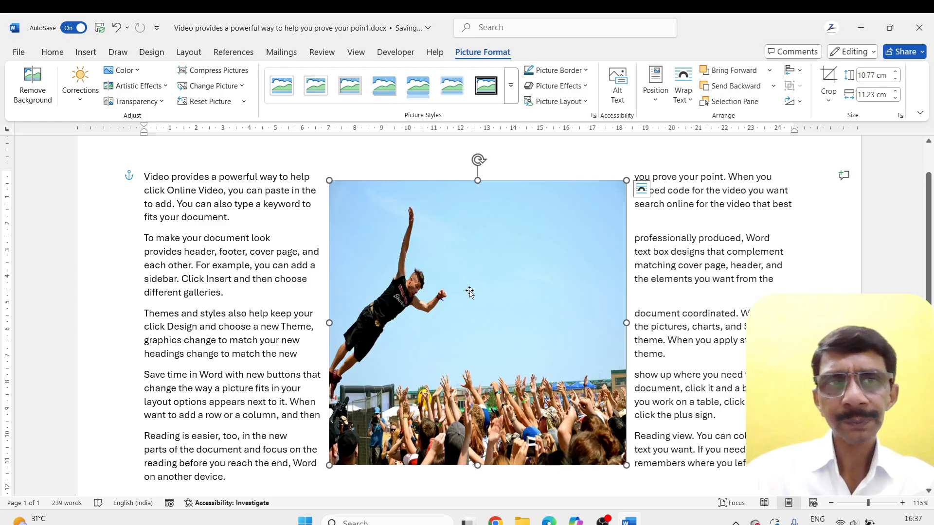
{"action": "key", "text": "Delete"}
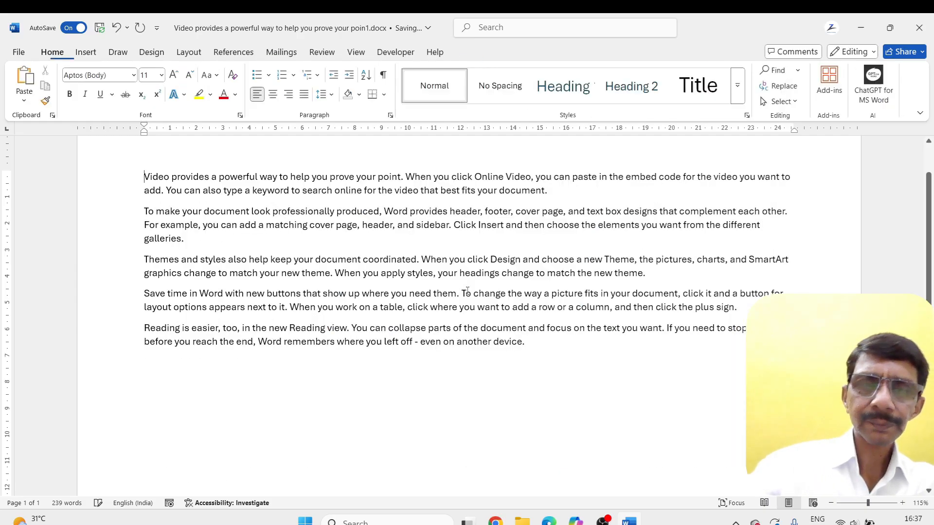
Insert the stock image of a hot-air balloon in front of mountains at the start of the document
{"action": "left_click", "coordinate": [90, 56]}
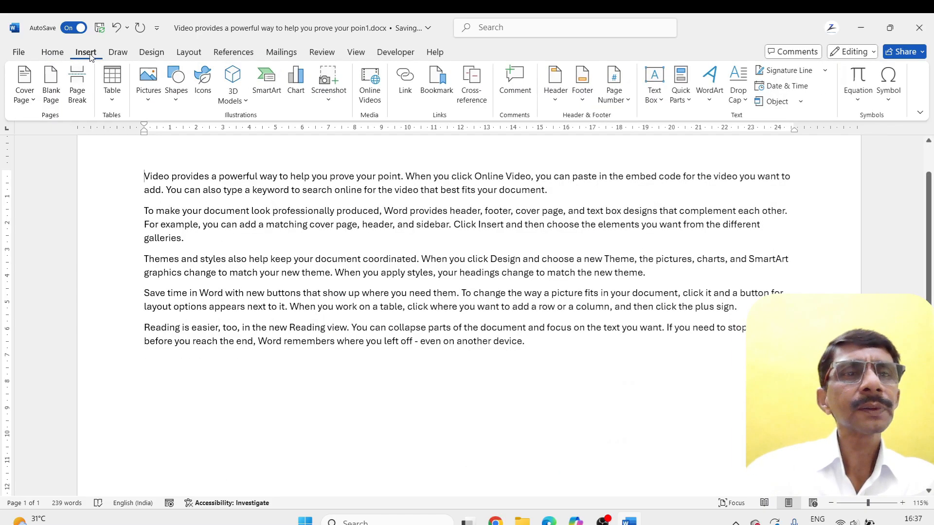
{"action": "left_click", "coordinate": [175, 100]}
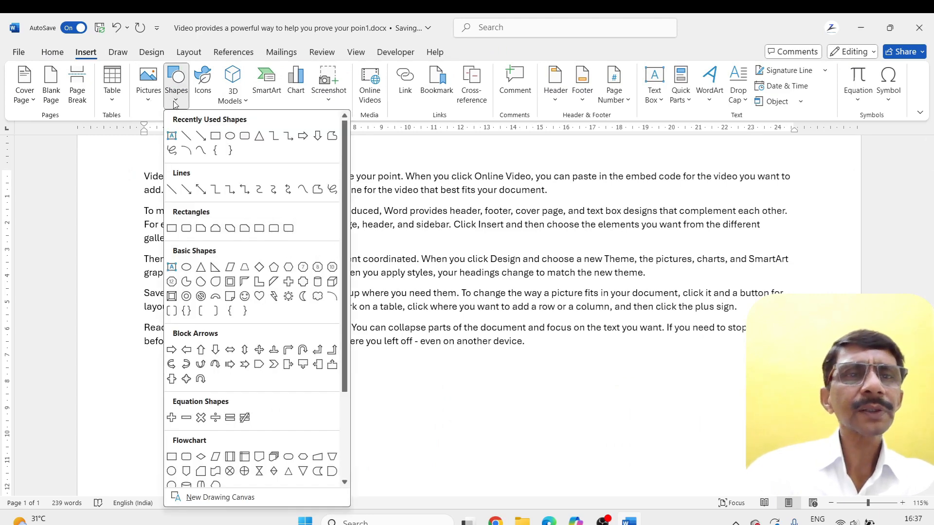
{"action": "left_click", "coordinate": [148, 101]}
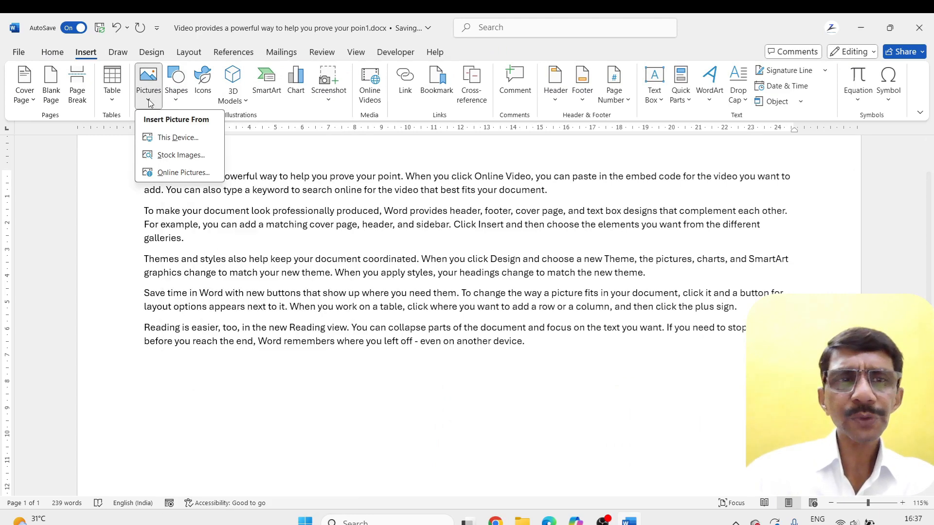
{"action": "left_click", "coordinate": [178, 155]}
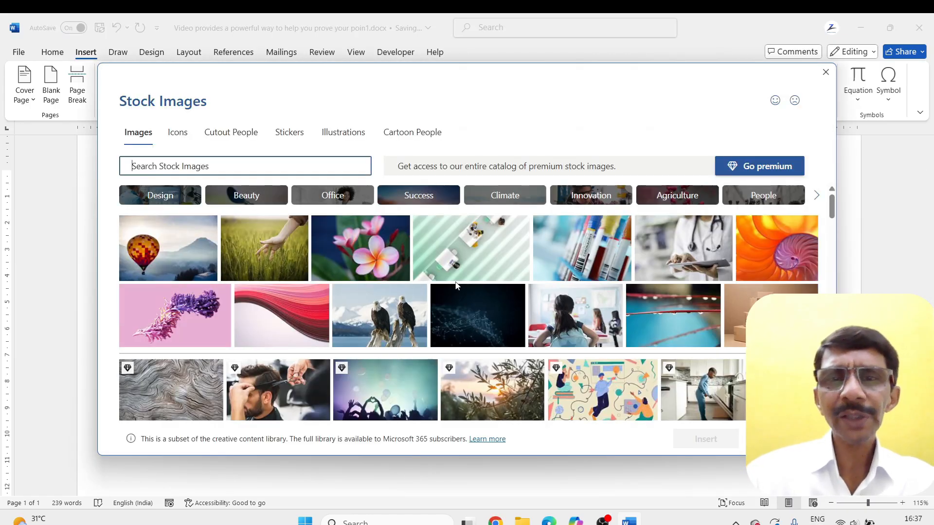
{"action": "left_click", "coordinate": [180, 257]}
{"action": "left_click", "coordinate": [707, 440]}
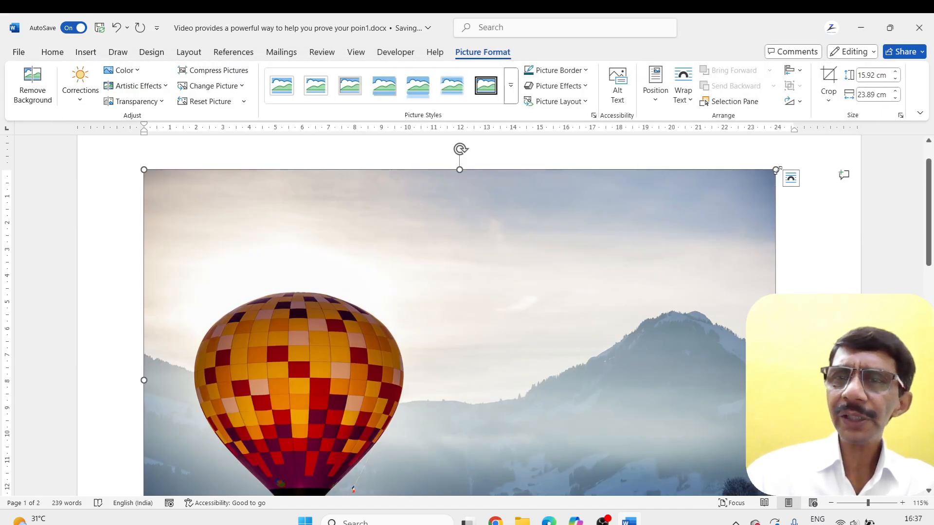
Shrink the balloon picture to about 8.91 by 13.37 cm and delete it from the document
{"action": "left_click_drag", "start_coordinate": [776, 170], "coordinate": [498, 282]}
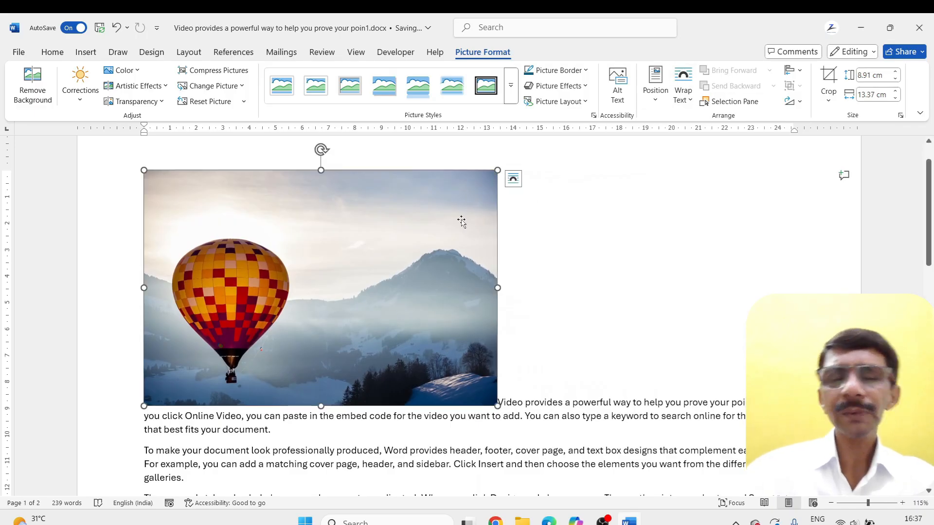
{"action": "key", "text": "Delete"}
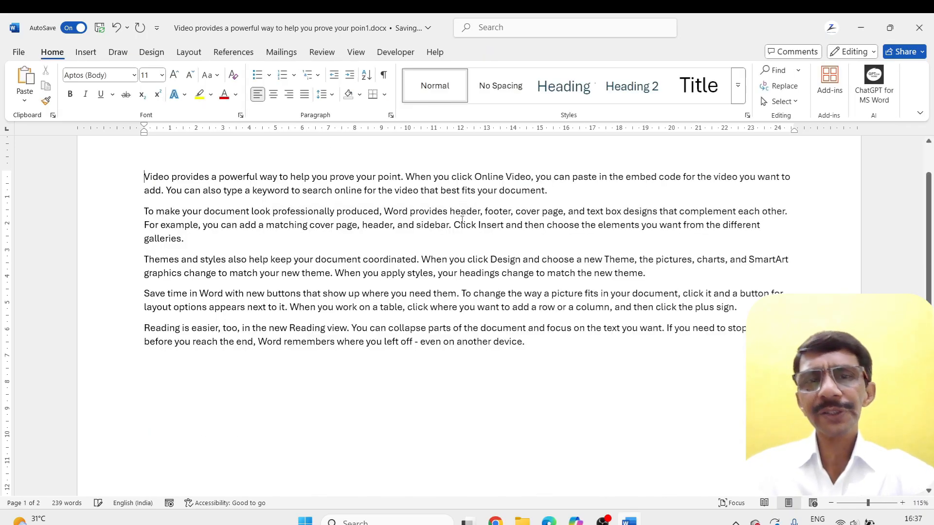
Draw a rounded rectangle about 7.38 cm high and 9.17 cm wide over the lower paragraphs
{"action": "left_click", "coordinate": [86, 52]}
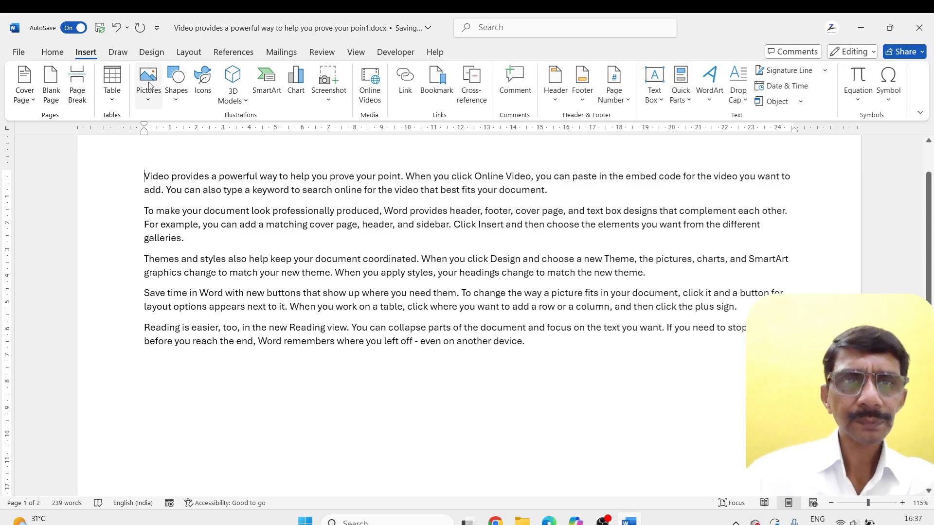
{"action": "left_click", "coordinate": [172, 103]}
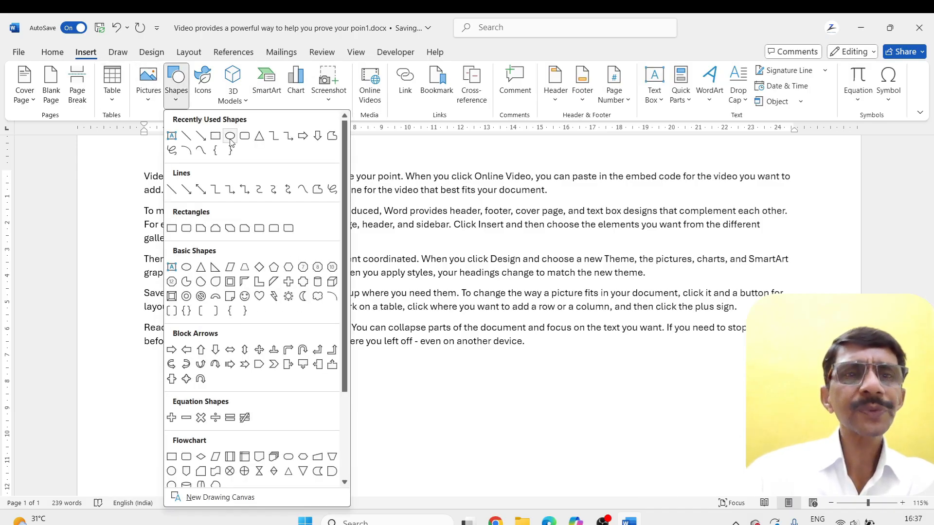
{"action": "left_click", "coordinate": [244, 135]}
{"action": "left_click_drag", "start_coordinate": [331, 247], "coordinate": [573, 442]}
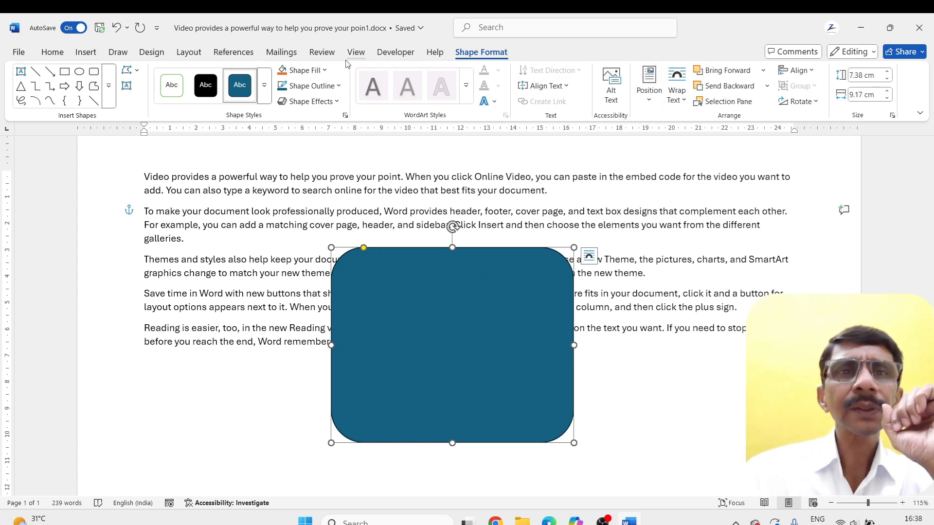
Fill the rounded rectangle with the hot-air balloon stock image and make its corners slightly rounder
{"action": "left_click", "coordinate": [323, 70]}
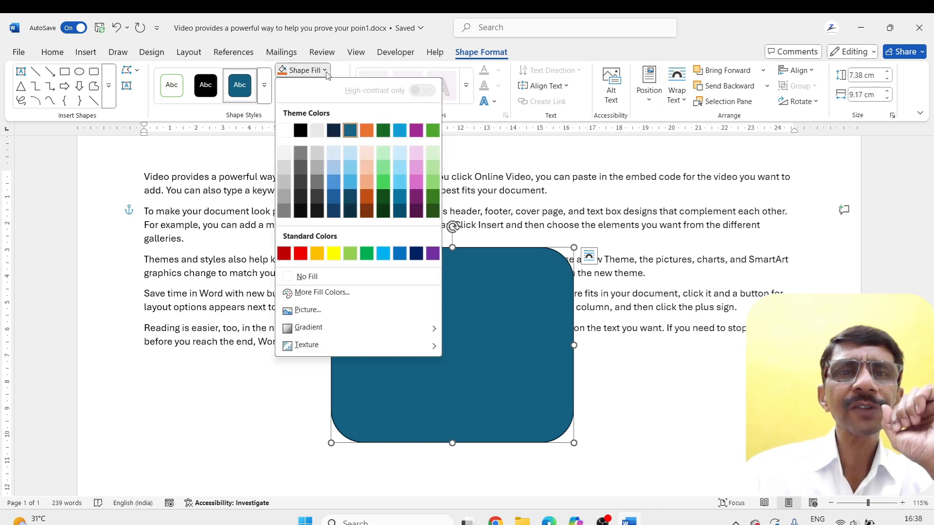
{"action": "left_click", "coordinate": [304, 315]}
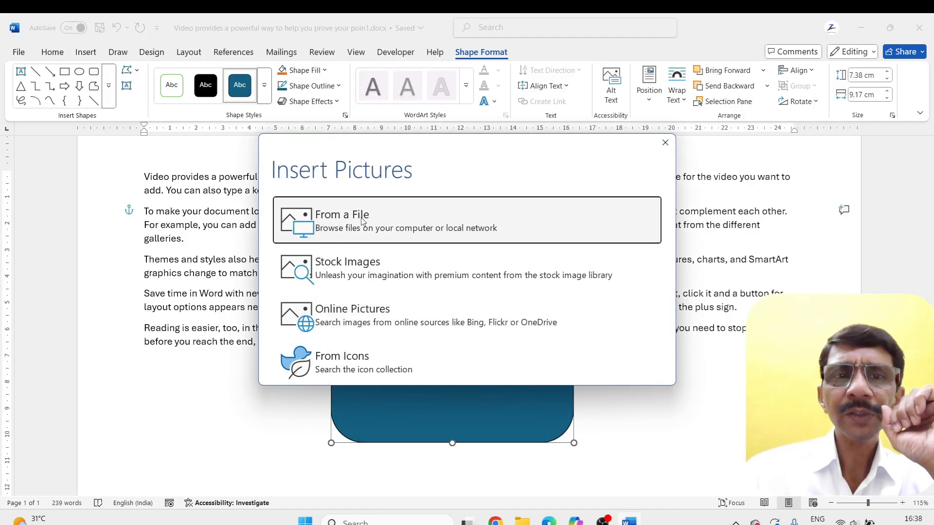
{"action": "left_click", "coordinate": [368, 270]}
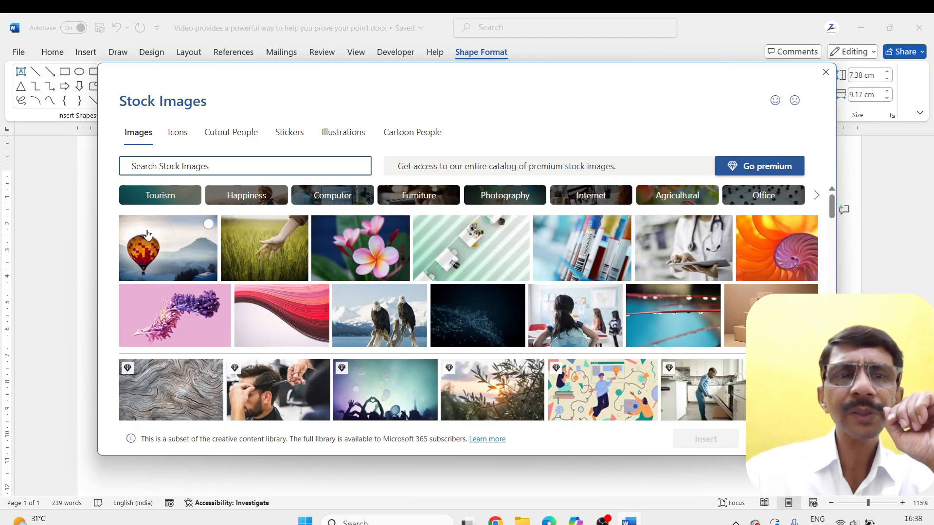
{"action": "left_click", "coordinate": [182, 250]}
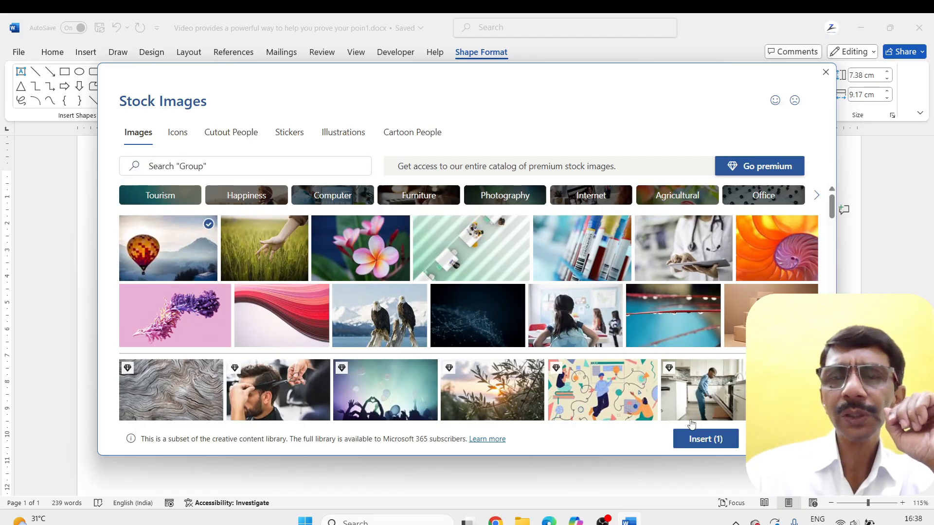
{"action": "left_click", "coordinate": [704, 439]}
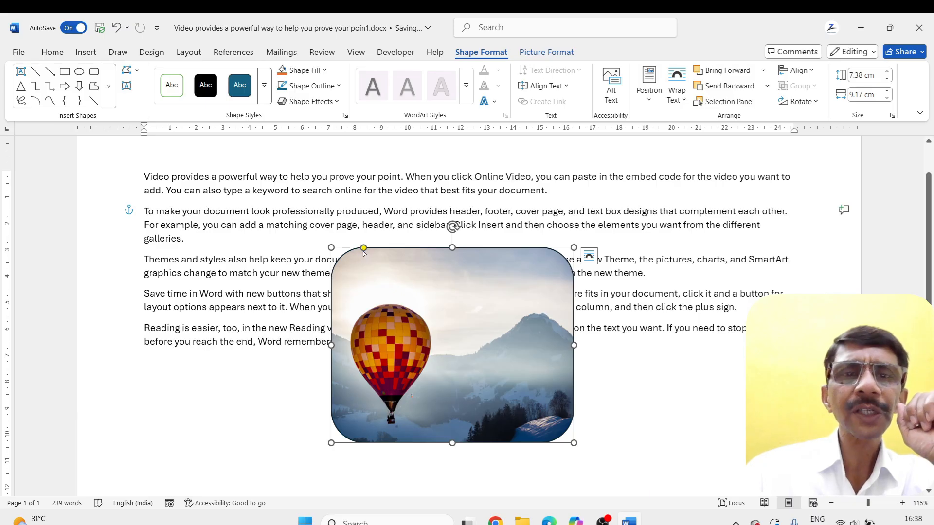
{"action": "mouse_move", "coordinate": [363, 248]}
{"action": "left_mouse_down"}
{"action": "mouse_move", "coordinate": [430, 293]}
{"action": "mouse_move", "coordinate": [340, 265]}
{"action": "mouse_move", "coordinate": [376, 257]}
{"action": "left_mouse_up"}
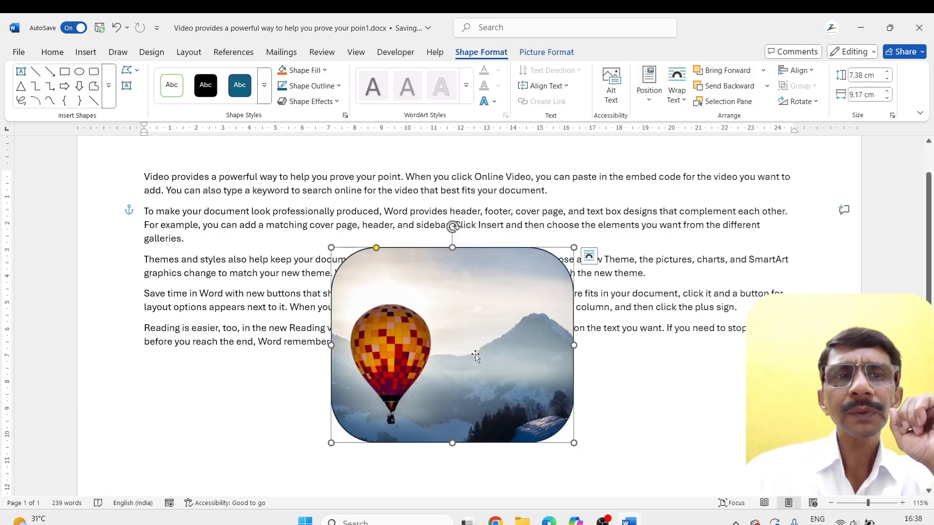
Add the text "GLIDER" inside the rounded rectangle filled with the hot-air balloon picture
{"action": "right_click", "coordinate": [460, 303]}
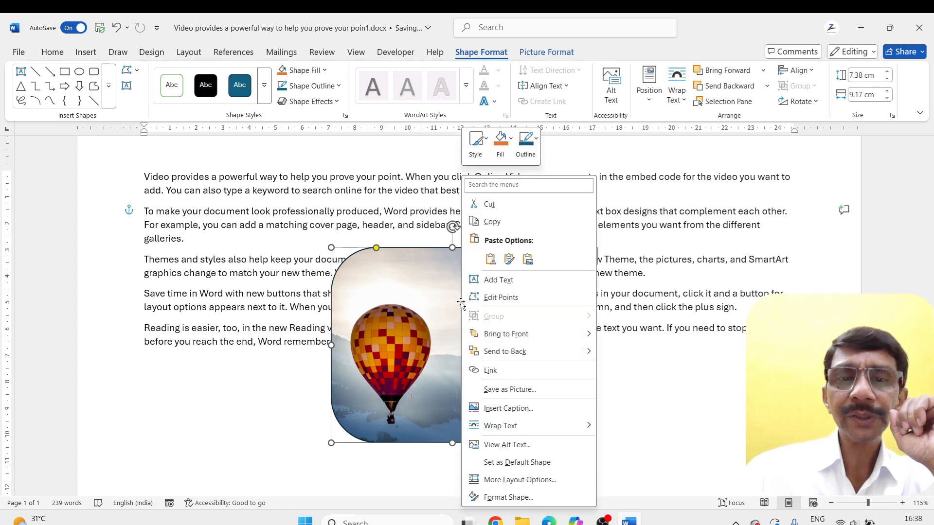
{"action": "left_click", "coordinate": [488, 279]}
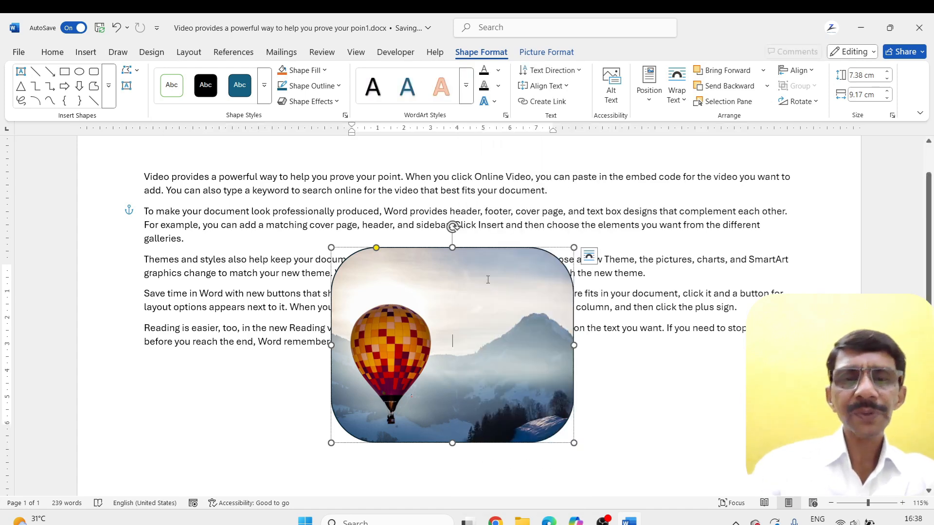
{"action": "type", "text": "Gl"}
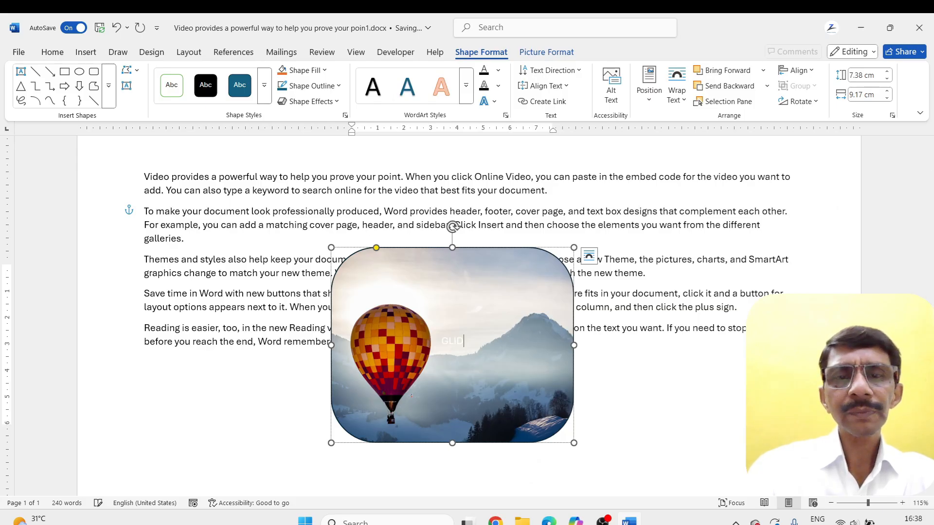
{"action": "type", "text": "IDER"}
Enlarge the GLIDER text to 34 pt and fill it with the standard red color
{"action": "key", "text": "ctrl+a"}
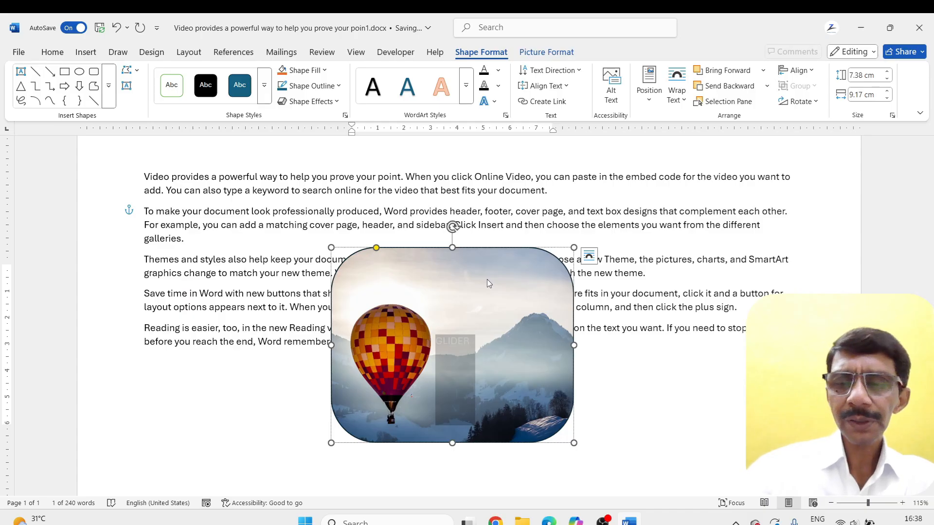
{"action": "key", "text": "ctrl+bracketright"}
{"action": "key", "text": "ctrl+bracketright"}
{"action": "key", "text": "ctrl+bracketright"}
{"action": "key", "text": "ctrl+bracketright"}
{"action": "key", "text": "ctrl+bracketright"}
{"action": "key", "text": "ctrl+bracketright"}
{"action": "key", "text": "ctrl+bracketright"}
{"action": "key", "text": "ctrl+bracketright"}
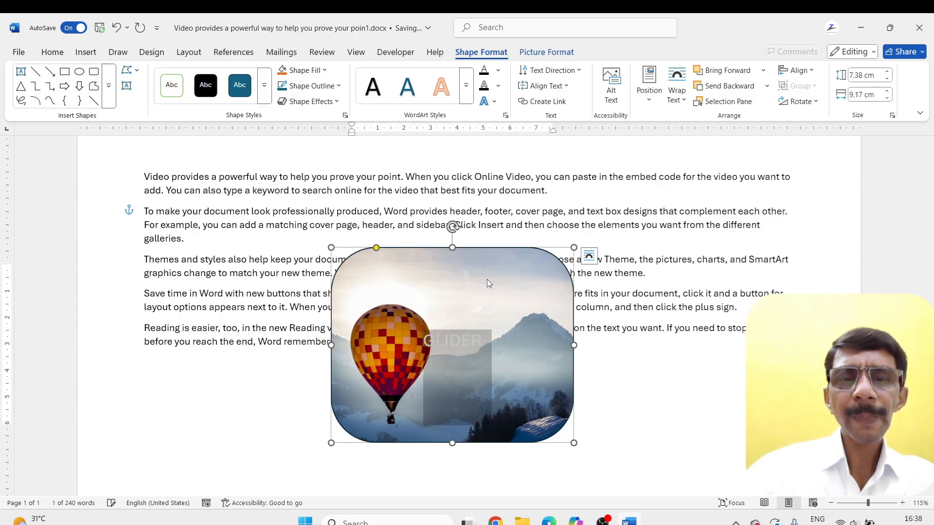
{"action": "key", "text": "ctrl+bracketright"}
{"action": "key", "text": "ctrl+bracketright"}
{"action": "key", "text": "ctrl+bracketright"}
{"action": "key", "text": "ctrl+bracketright"}
{"action": "key", "text": "ctrl+bracketright"}
{"action": "key", "text": "ctrl+bracketright"}
{"action": "key", "text": "ctrl+bracketright"}
{"action": "key", "text": "ctrl+bracketright"}
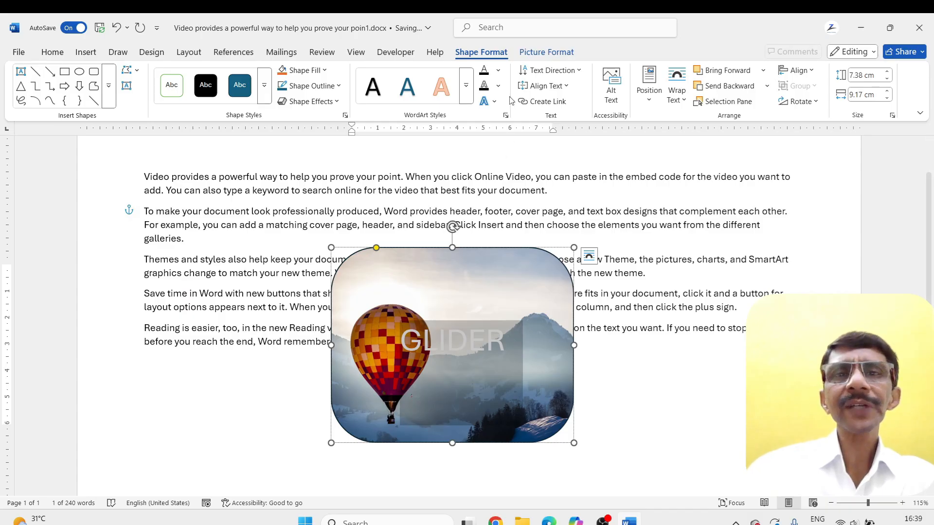
{"action": "left_click", "coordinate": [498, 70]}
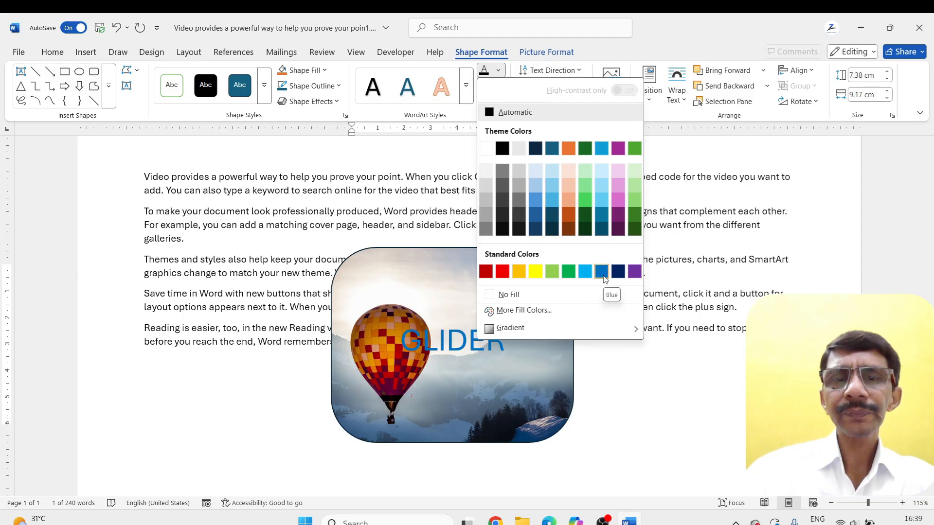
{"action": "left_click", "coordinate": [502, 272]}
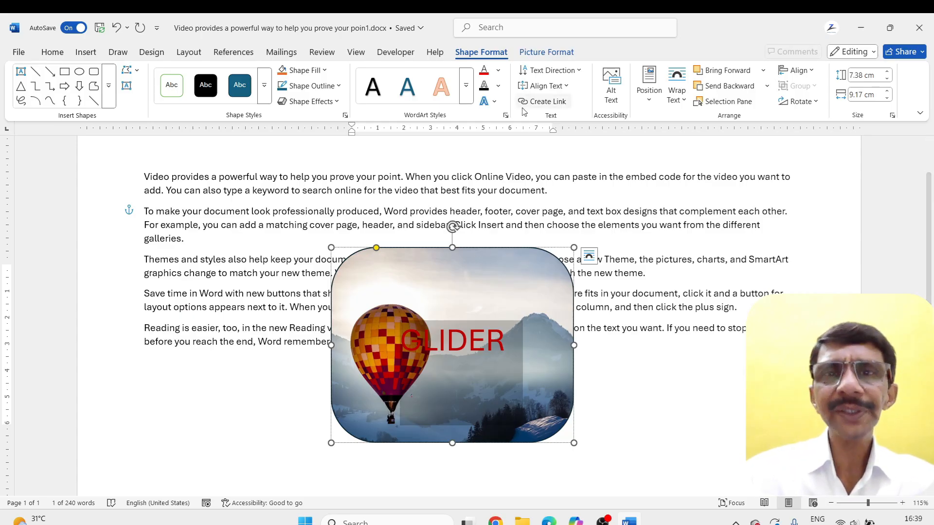
Apply the downward-arched warp transform to the GLIDER text and shrink the warp so it sits beside the balloon's basket
{"action": "left_click", "coordinate": [492, 102]}
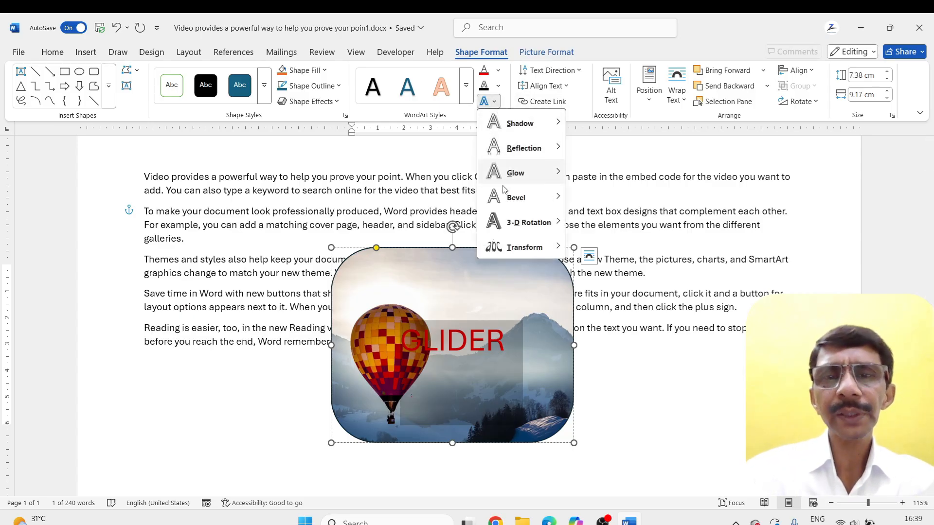
{"action": "mouse_move", "coordinate": [502, 245]}
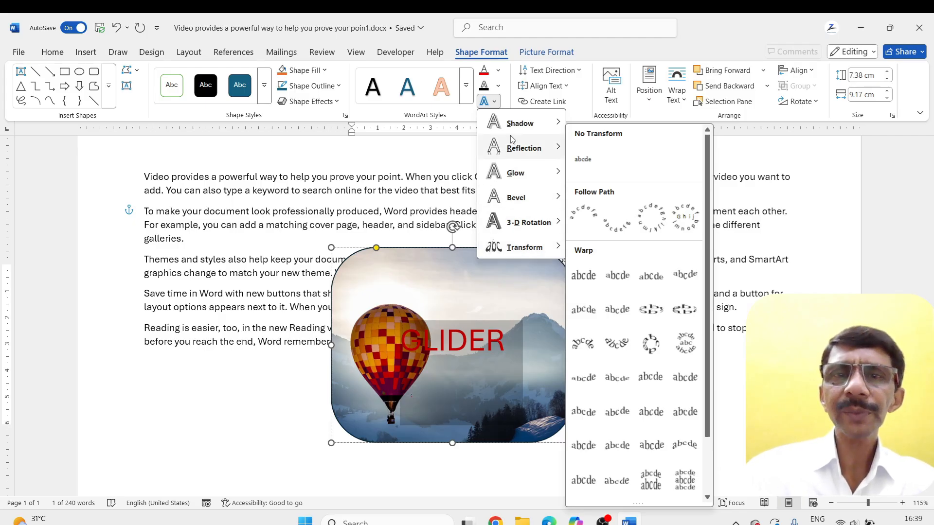
{"action": "mouse_move", "coordinate": [509, 248]}
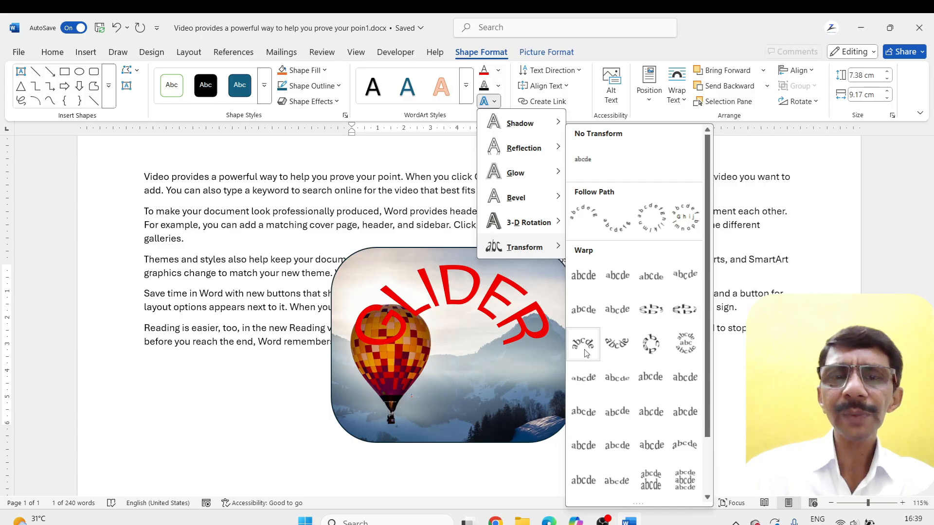
{"action": "left_click", "coordinate": [609, 351]}
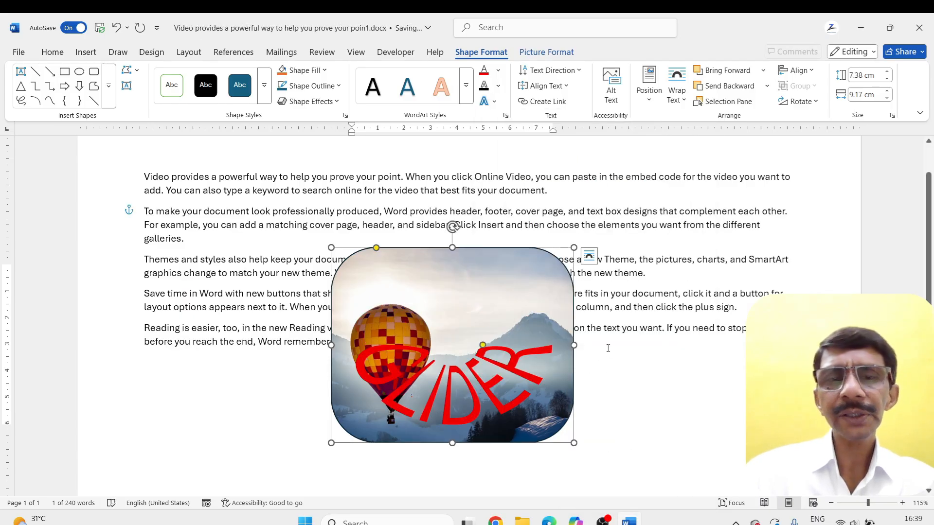
{"action": "left_click_drag", "start_coordinate": [485, 347], "coordinate": [478, 390]}
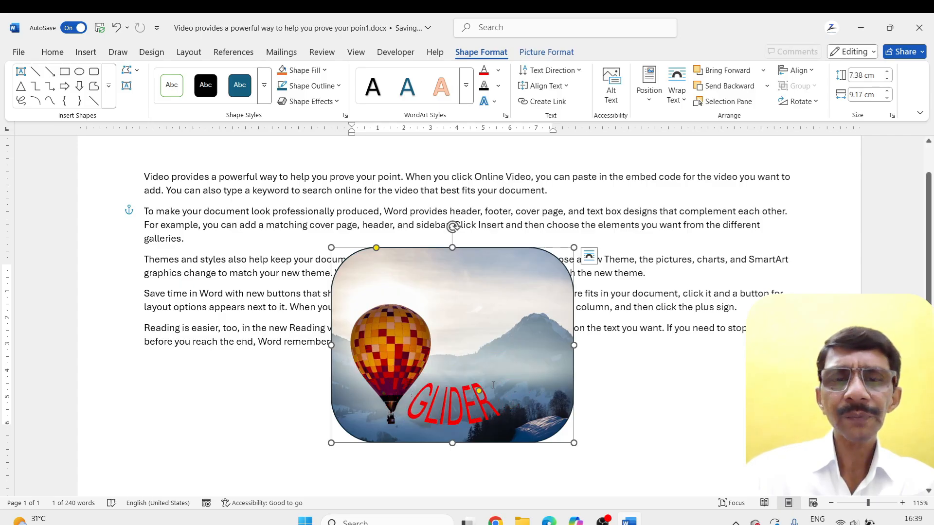
{"action": "left_click", "coordinate": [687, 353]}
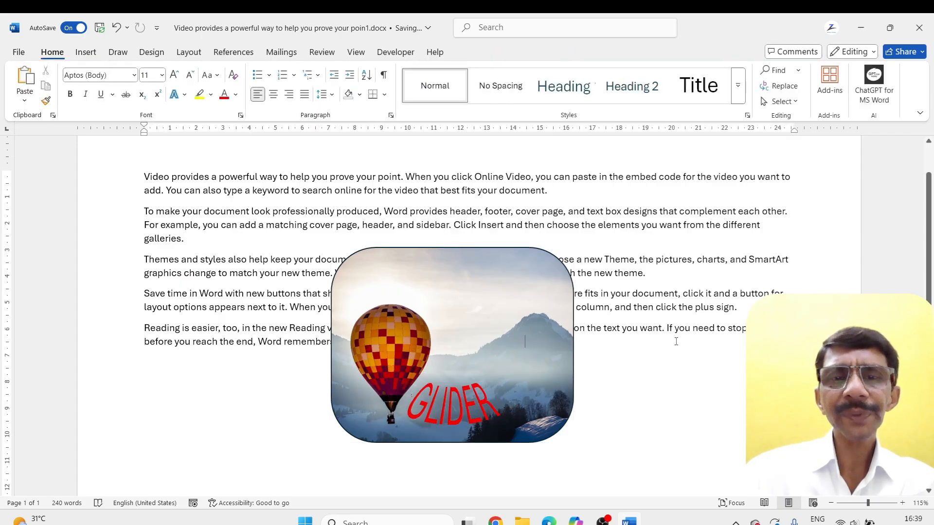
Select the GLIDER text and examine the shape and picture formatting options available for the picture-filled shape
{"action": "left_click", "coordinate": [515, 346]}
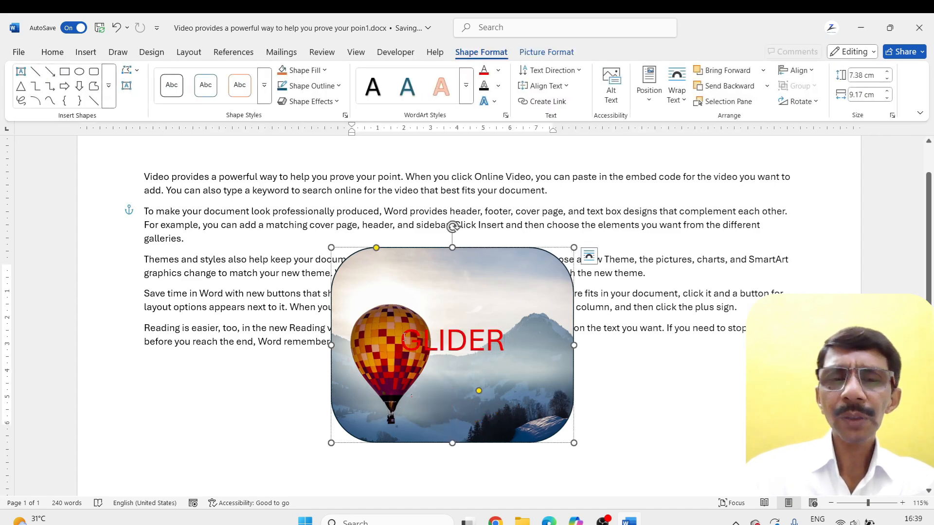
{"action": "left_click_drag", "start_coordinate": [403, 337], "coordinate": [522, 340]}
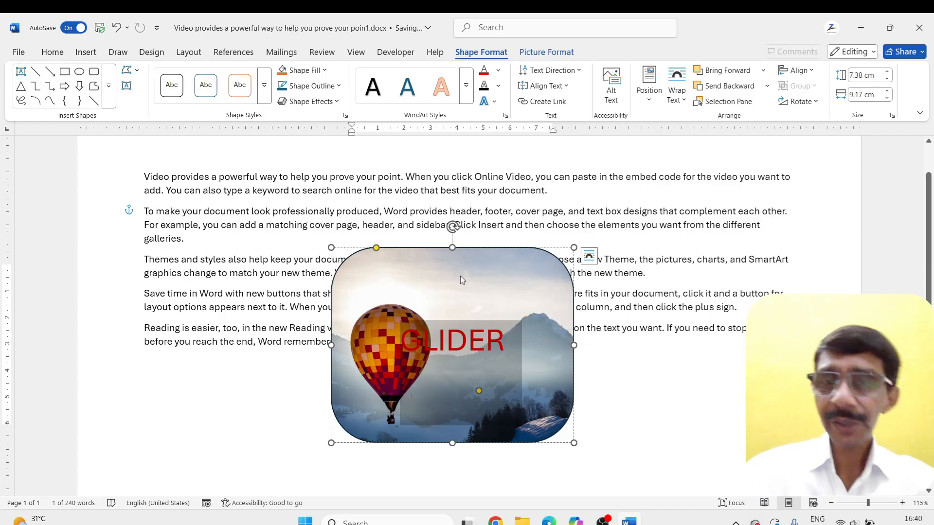
{"action": "left_click", "coordinate": [468, 332]}
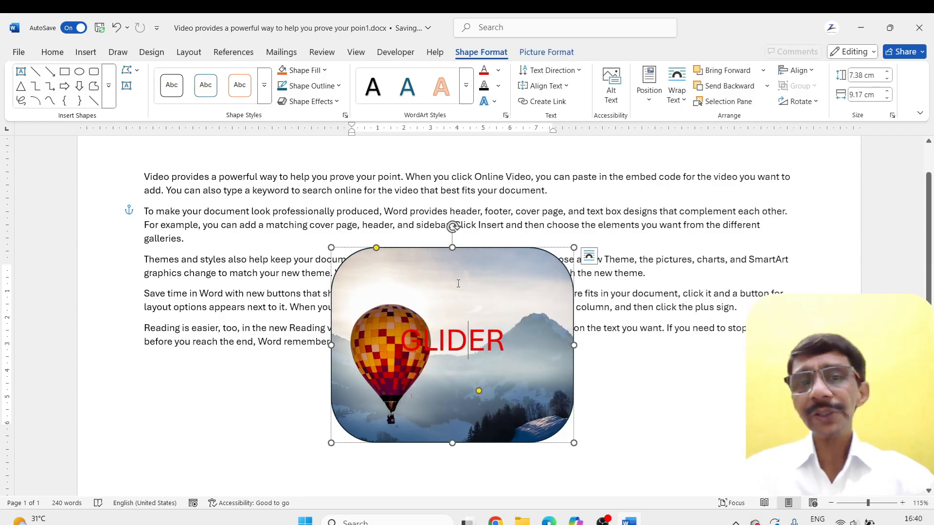
{"action": "double_click", "coordinate": [506, 337]}
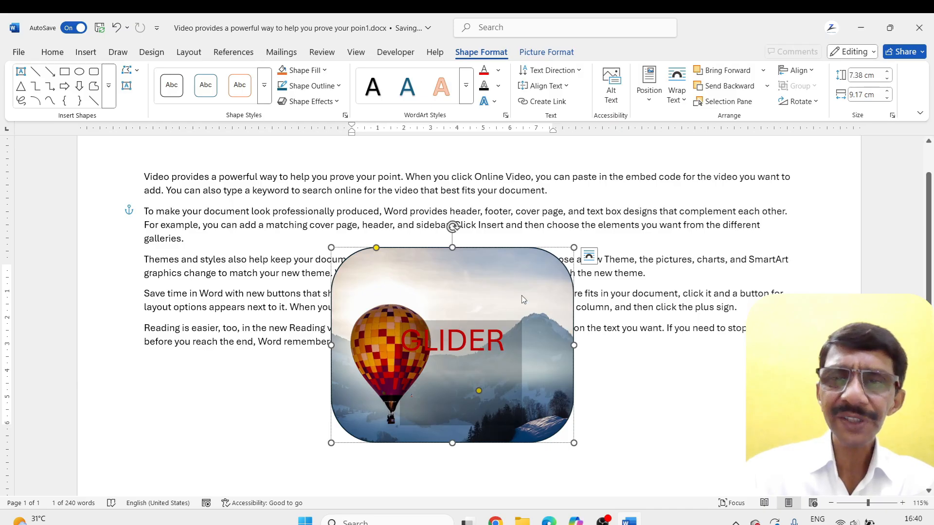
{"action": "left_click", "coordinate": [544, 54]}
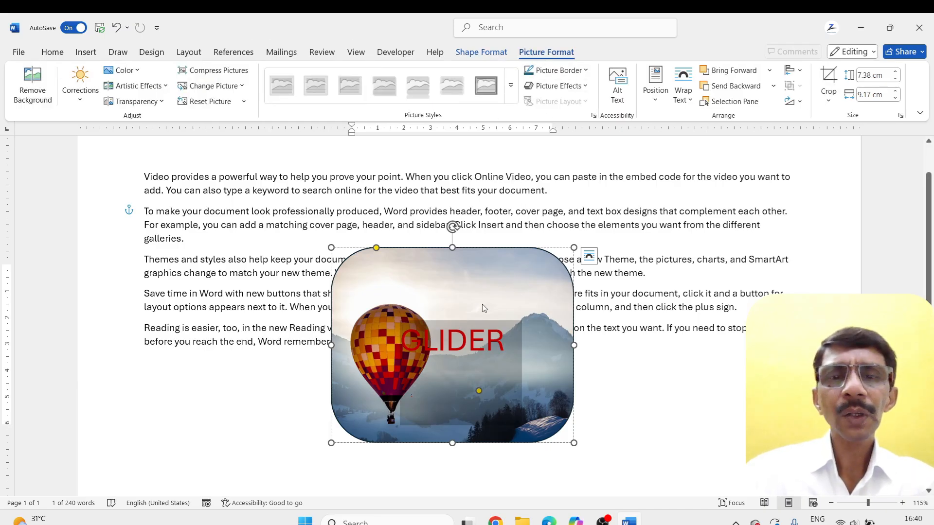
{"action": "left_click", "coordinate": [482, 52]}
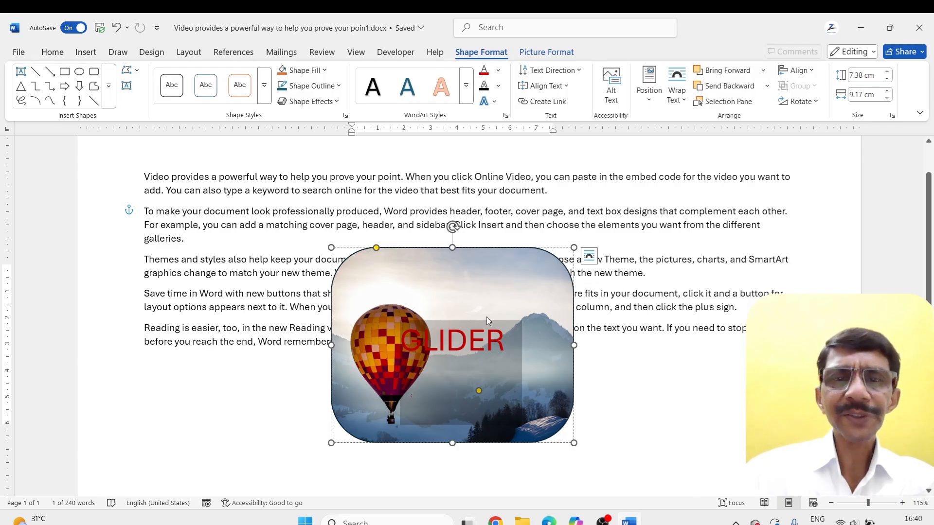
{"action": "left_click", "coordinate": [669, 327]}
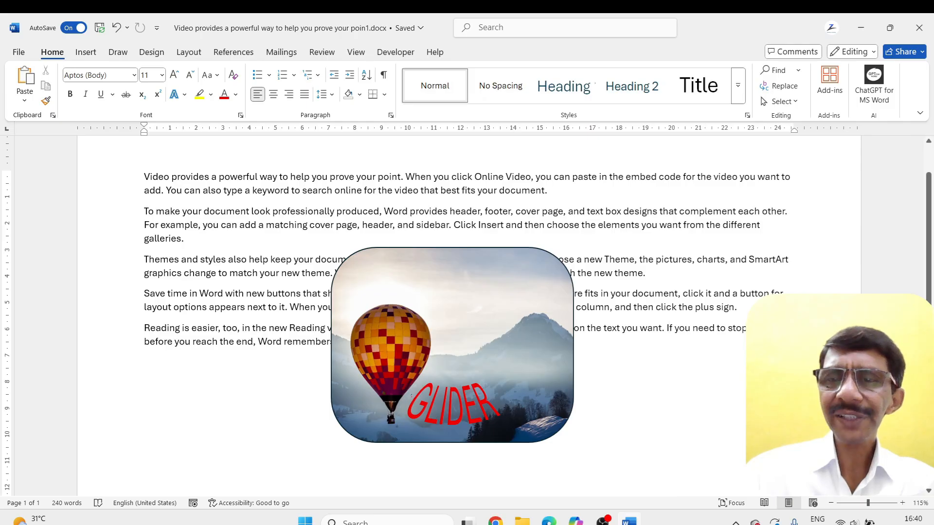
{"action": "left_click_drag", "start_coordinate": [745, 329], "coordinate": [117, 136]}
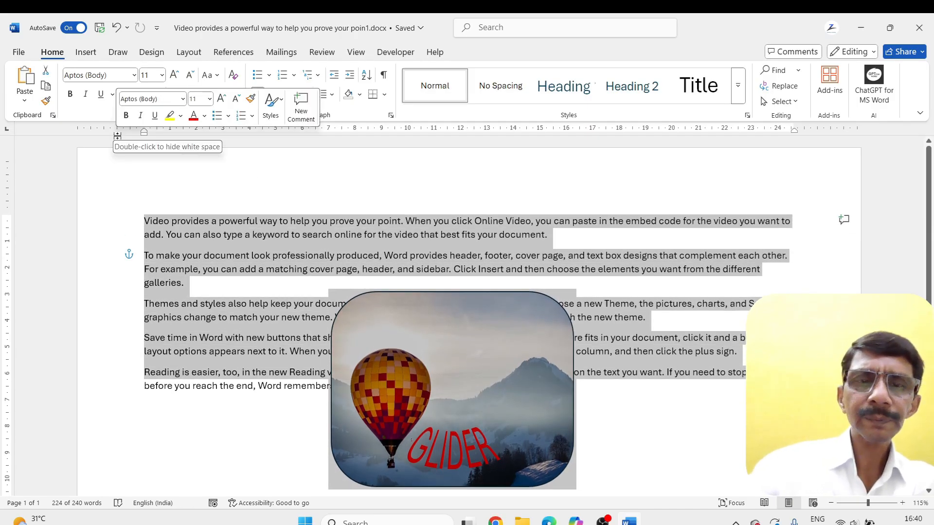
{"action": "key", "text": "Delete"}
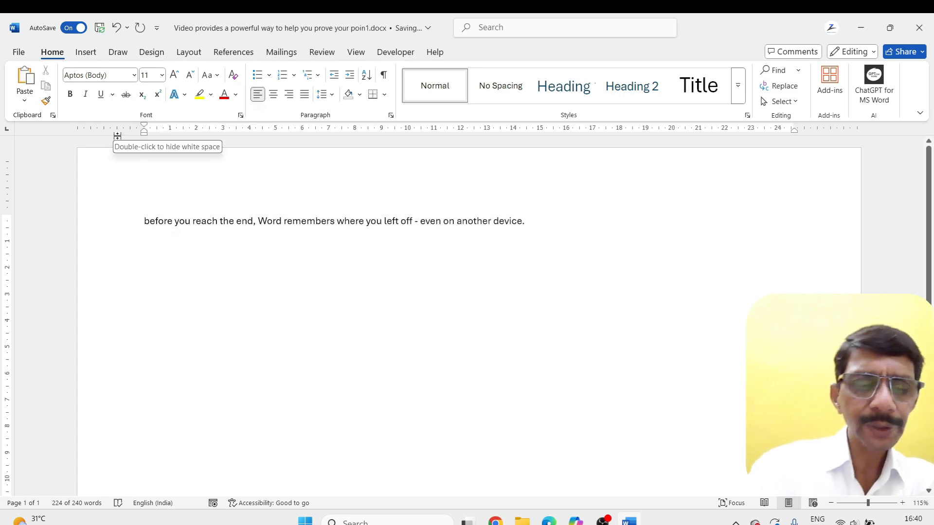
{"action": "key", "text": "ctrl+z"}
{"action": "left_click", "coordinate": [619, 392]}
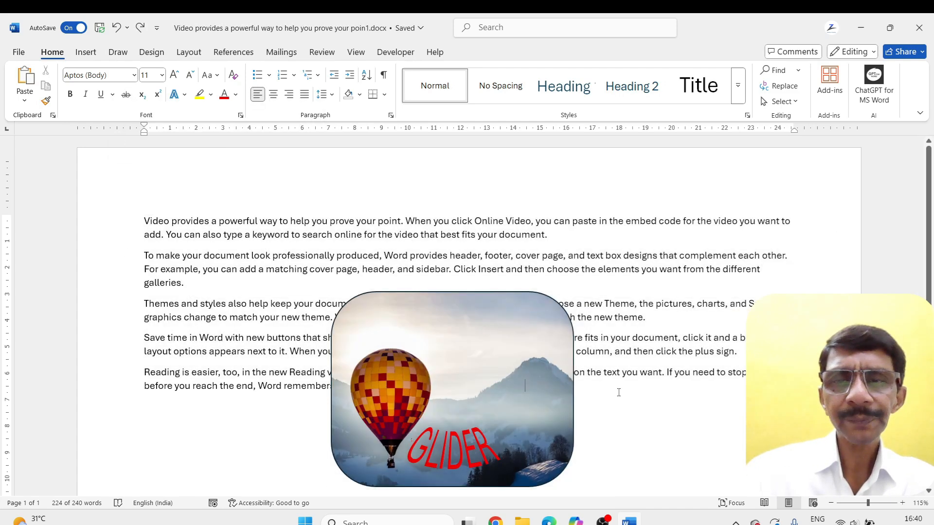
Replace the page's text with only the cut GLIDER balloon shape, enlarged to about 12.18 by 18.3 cm
{"action": "left_click", "coordinate": [517, 342]}
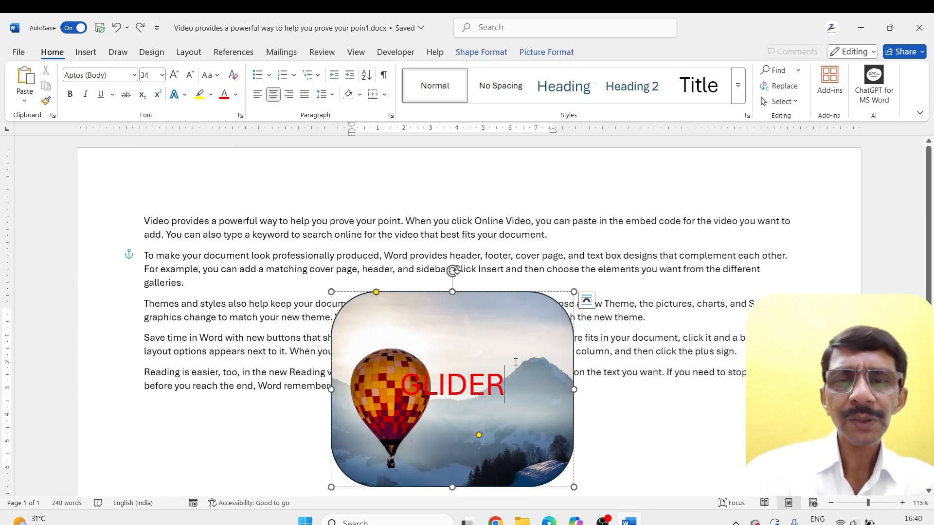
{"action": "left_click", "coordinate": [517, 300]}
{"action": "key", "text": "Delete"}
{"action": "key", "text": "ctrl+a"}
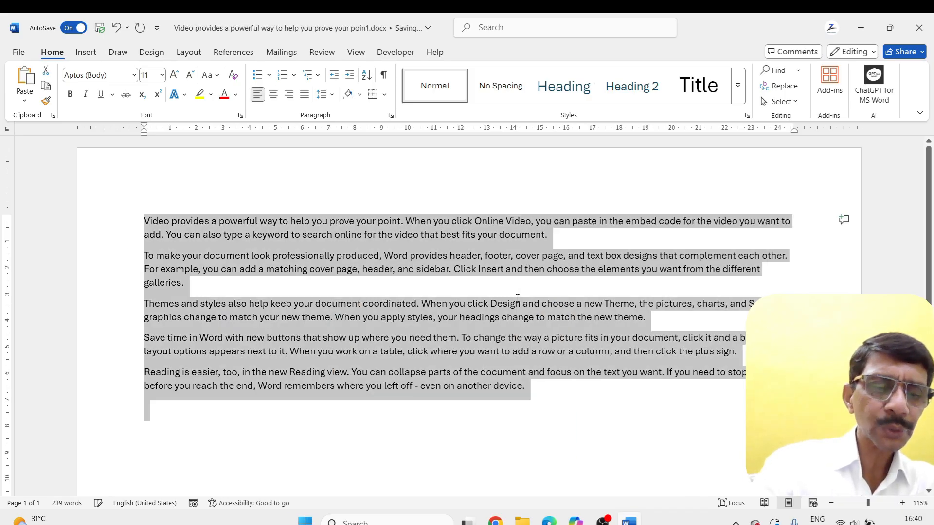
{"action": "key", "text": "Delete"}
{"action": "key", "text": "ctrl+v"}
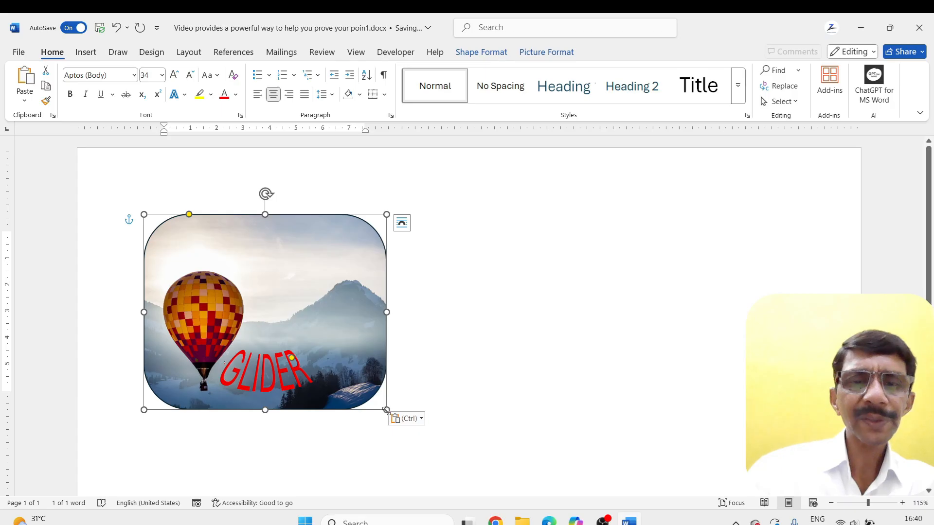
{"action": "scroll", "coordinate": [393, 360], "scroll_direction": "down", "scroll_amount": 4, "text": "ctrl"}
Draw a left-pointing block arrow about 1.75 cm high and 3.25 cm wide on the picture and tilt it towards the balloon
{"action": "left_click", "coordinate": [494, 50]}
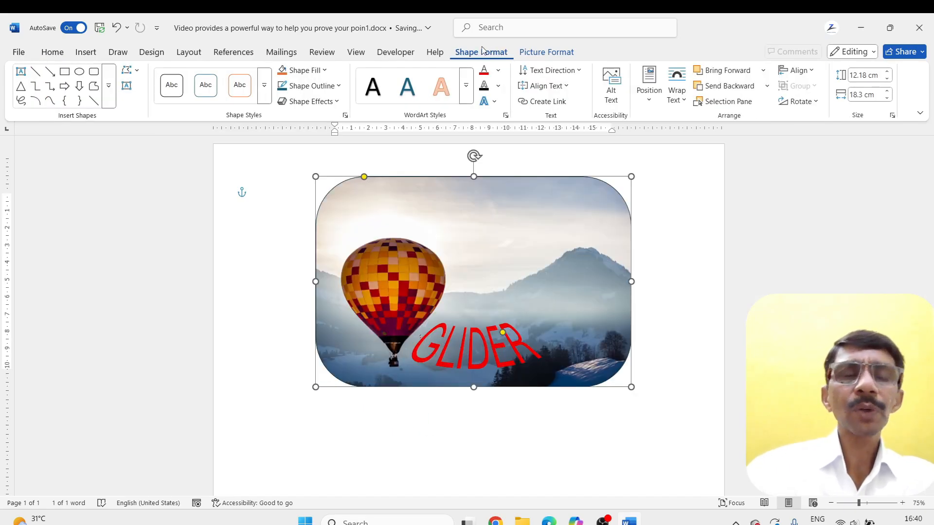
{"action": "left_click", "coordinate": [64, 88]}
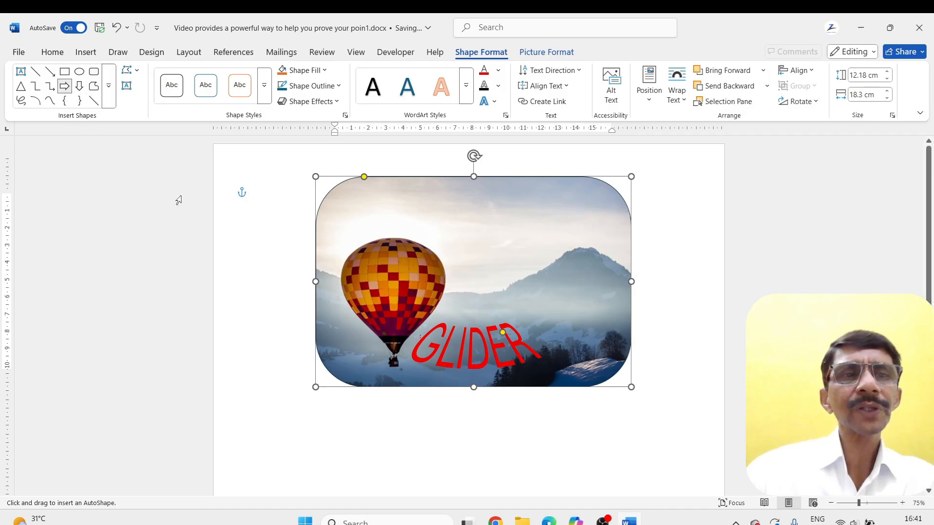
{"action": "mouse_move", "coordinate": [294, 269]}
{"action": "left_mouse_down"}
{"action": "mouse_move", "coordinate": [374, 318]}
{"action": "mouse_move", "coordinate": [336, 300]}
{"action": "mouse_move", "coordinate": [468, 282]}
{"action": "mouse_move", "coordinate": [443, 305]}
{"action": "mouse_move", "coordinate": [476, 302]}
{"action": "mouse_move", "coordinate": [476, 288]}
{"action": "mouse_move", "coordinate": [594, 284]}
{"action": "mouse_move", "coordinate": [559, 284]}
{"action": "left_mouse_up"}
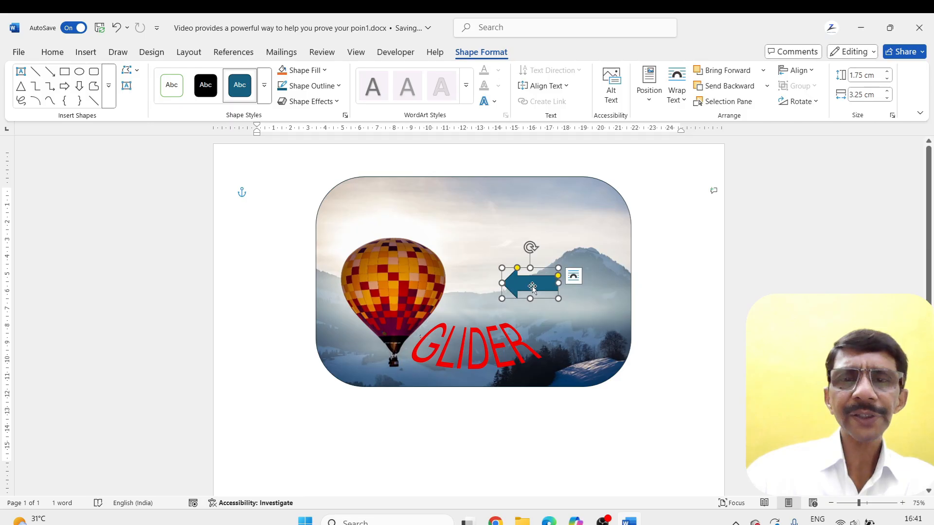
{"action": "left_click_drag", "start_coordinate": [531, 248], "coordinate": [457, 307]}
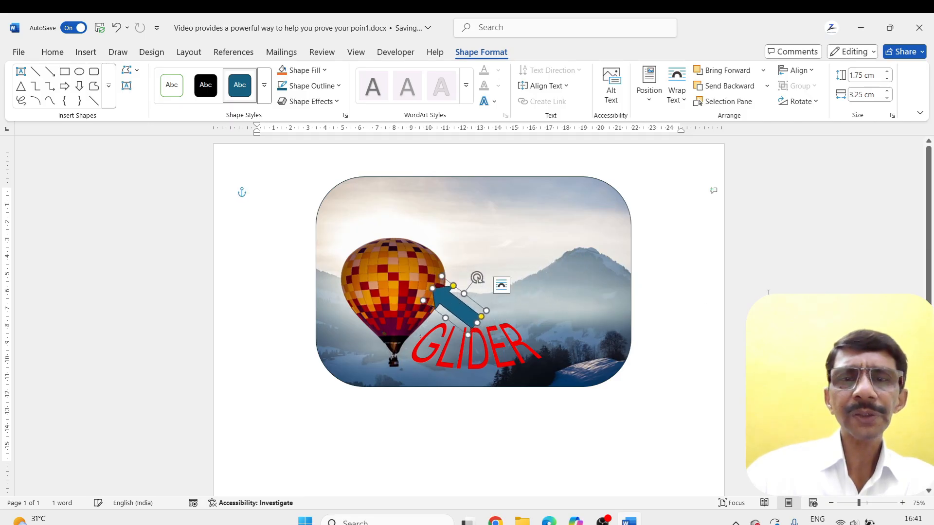
Delete the block arrow from the balloon picture
{"action": "left_click", "coordinate": [679, 297]}
{"action": "left_click", "coordinate": [449, 302]}
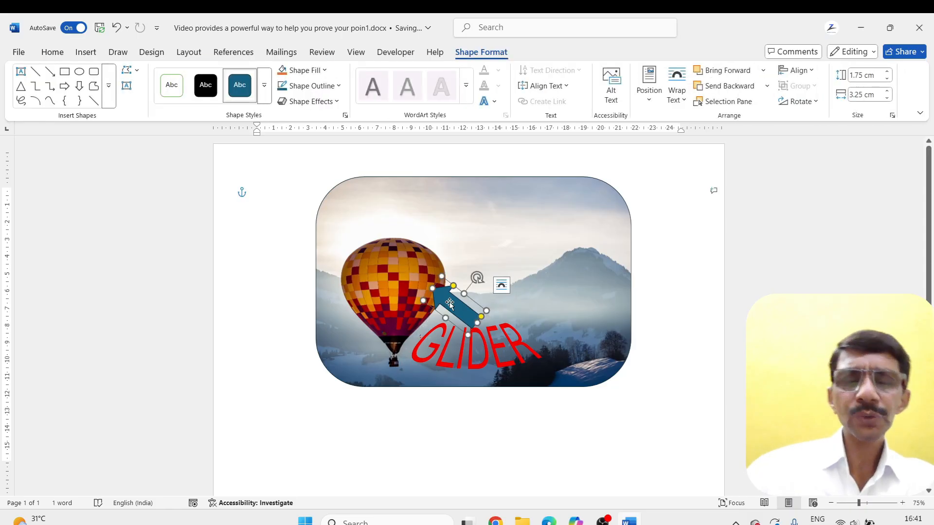
{"action": "key", "text": "Delete"}
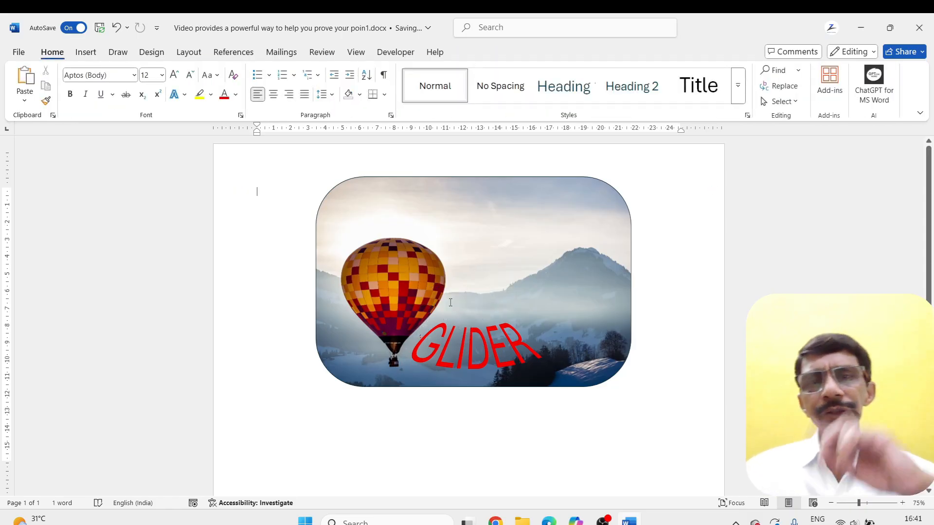
{"action": "left_click", "coordinate": [450, 302]}
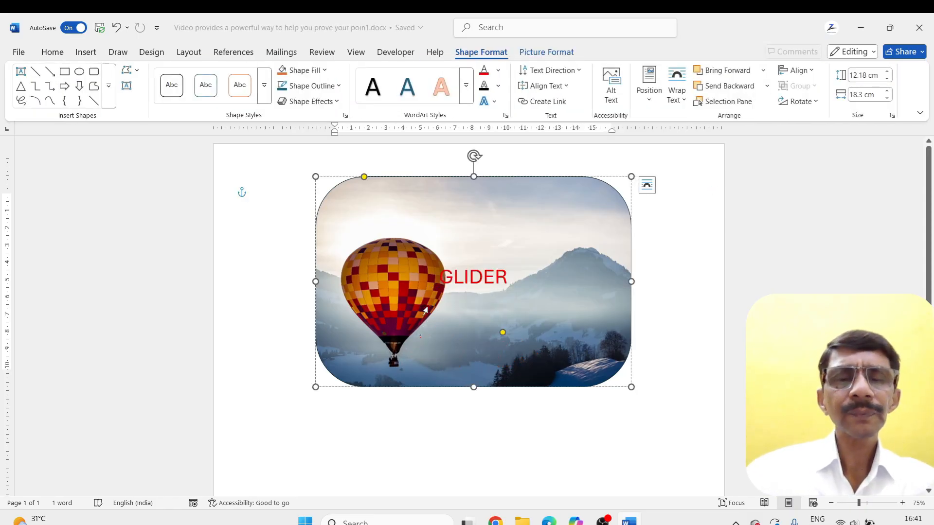
{"action": "left_click", "coordinate": [136, 73]}
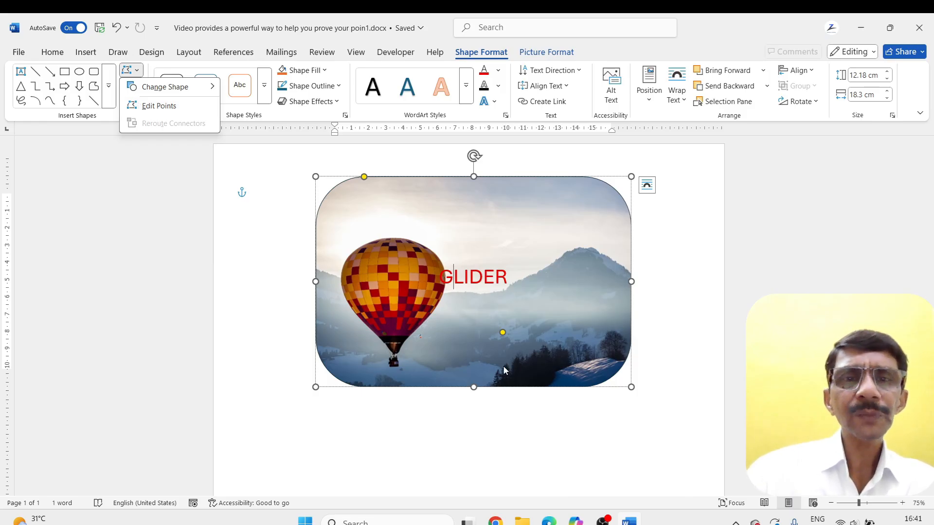
{"action": "left_click", "coordinate": [452, 306]}
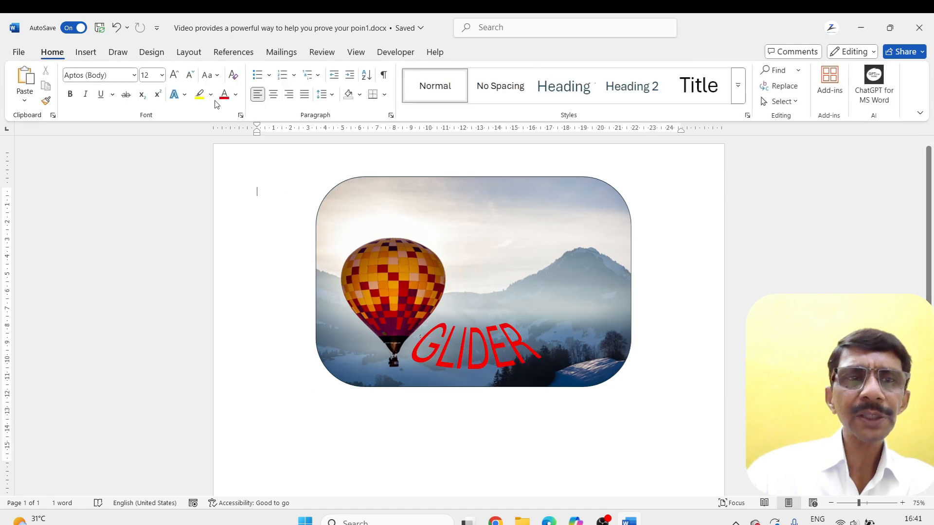
Restore the blue car picture behind the balloon shape and offset the shape so the car partly shows
{"action": "key", "text": "ctrl+z"}
{"action": "key", "text": "ctrl+z"}
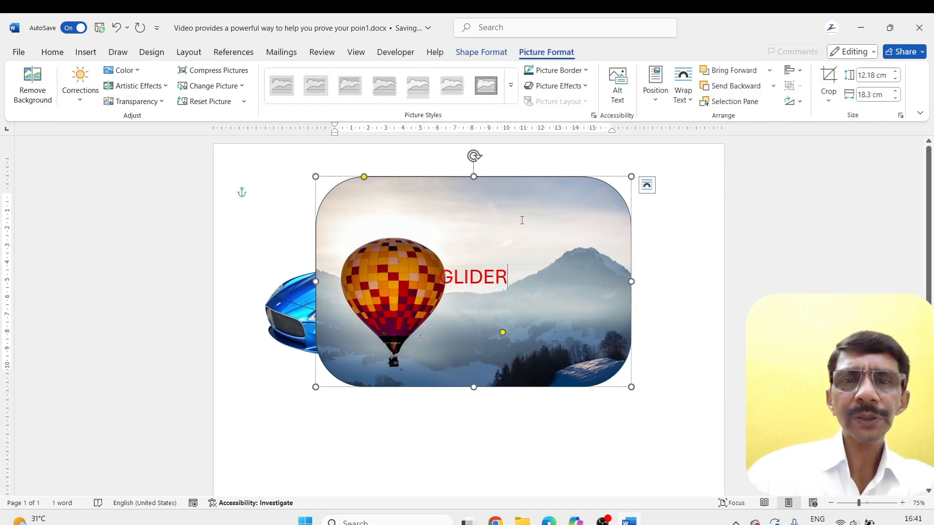
{"action": "key", "text": "ctrl+y"}
{"action": "key", "text": "ctrl+y"}
{"action": "key", "text": "ctrl+y"}
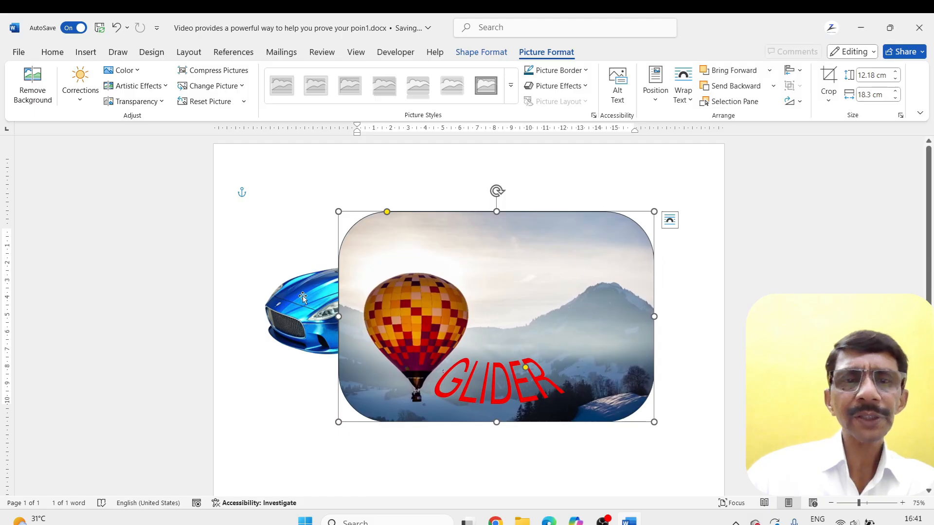
{"action": "key", "text": "ctrl+z"}
{"action": "key", "text": "ctrl+z"}
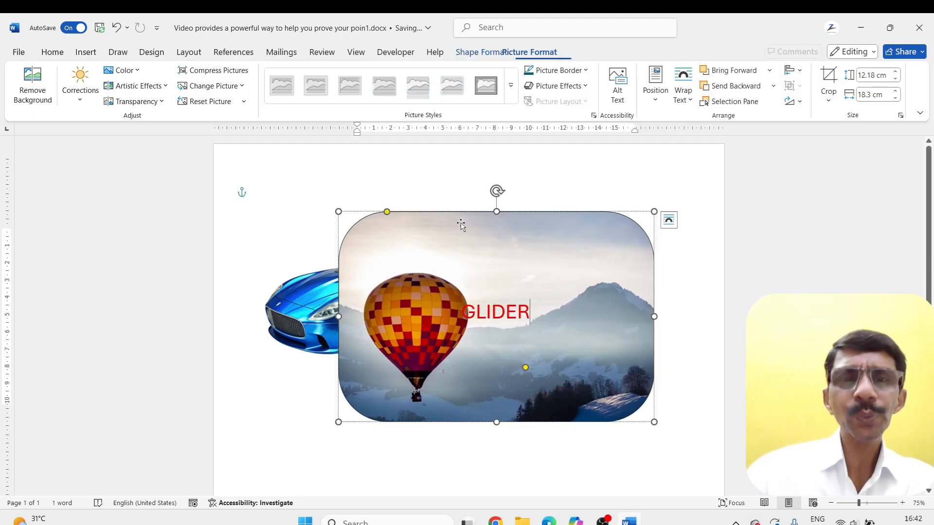
Edit the balloon shape's points, pulling the two points at its upper-left corner inward to uncover the car
{"action": "left_click", "coordinate": [495, 53]}
{"action": "left_click", "coordinate": [135, 70]}
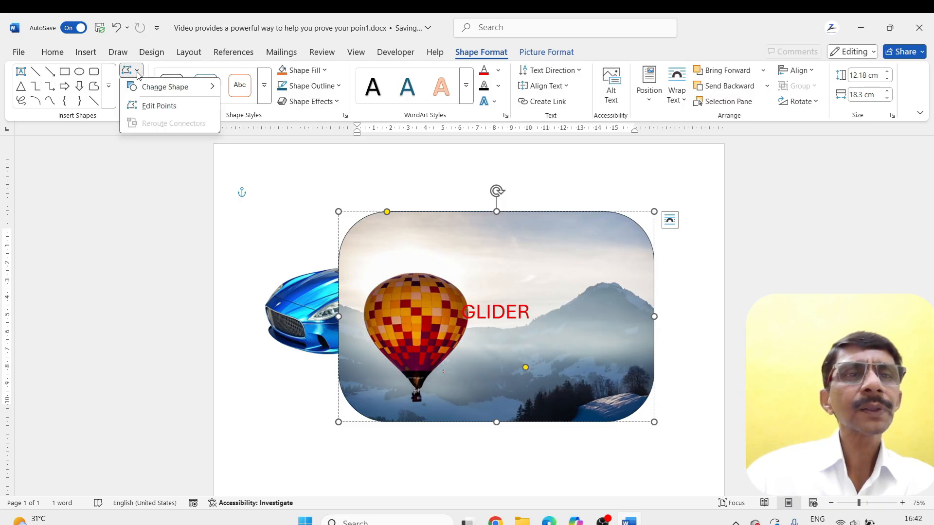
{"action": "left_click", "coordinate": [140, 106]}
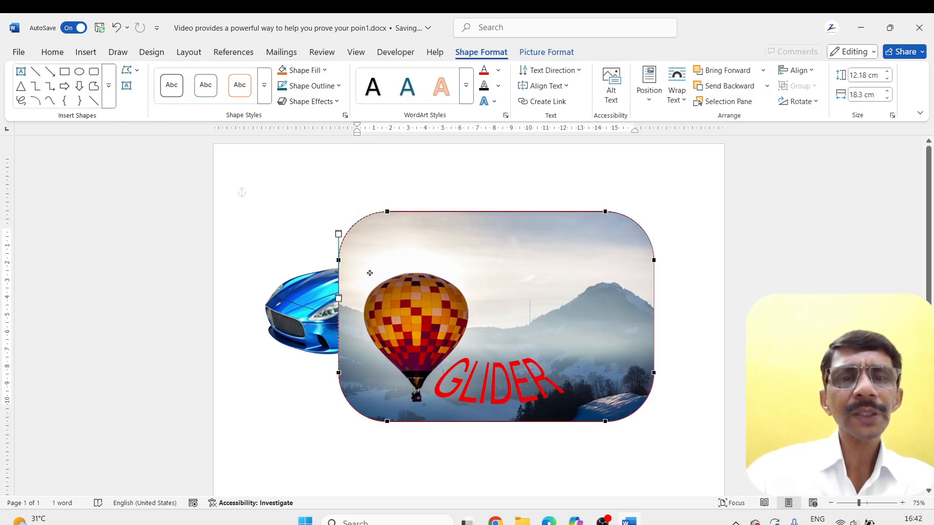
{"action": "left_click_drag", "start_coordinate": [339, 260], "coordinate": [436, 293]}
{"action": "left_click_drag", "start_coordinate": [388, 210], "coordinate": [433, 211]}
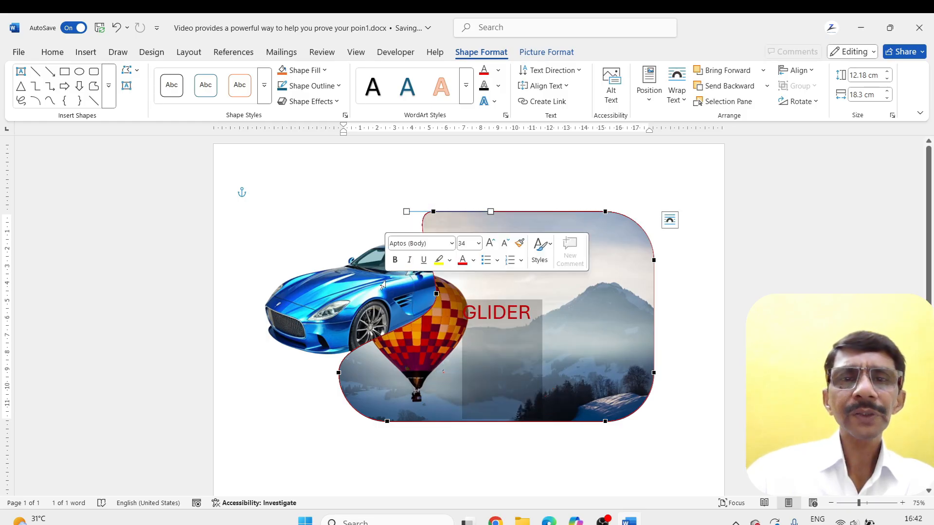
{"action": "left_click", "coordinate": [679, 366]}
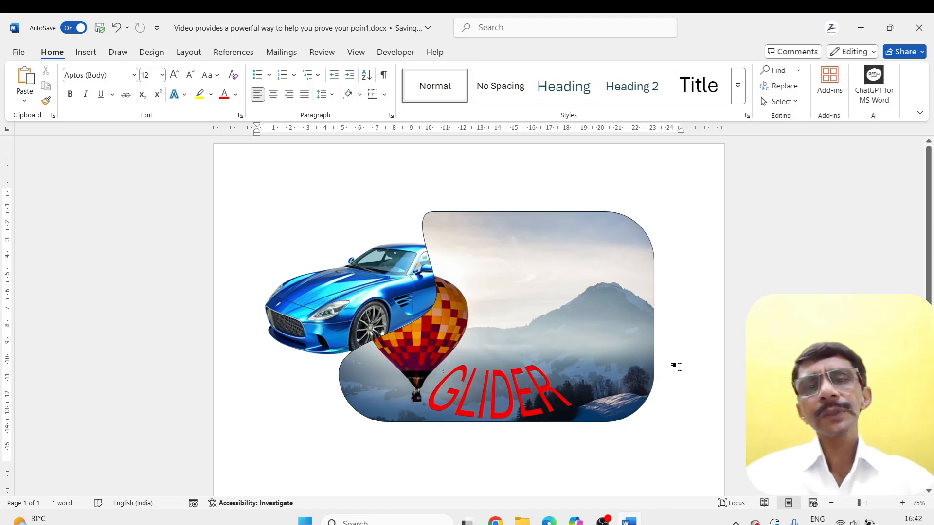
Compare the shape-editing options of the balloon shape with those offered for the car picture
{"action": "double_click", "coordinate": [443, 315]}
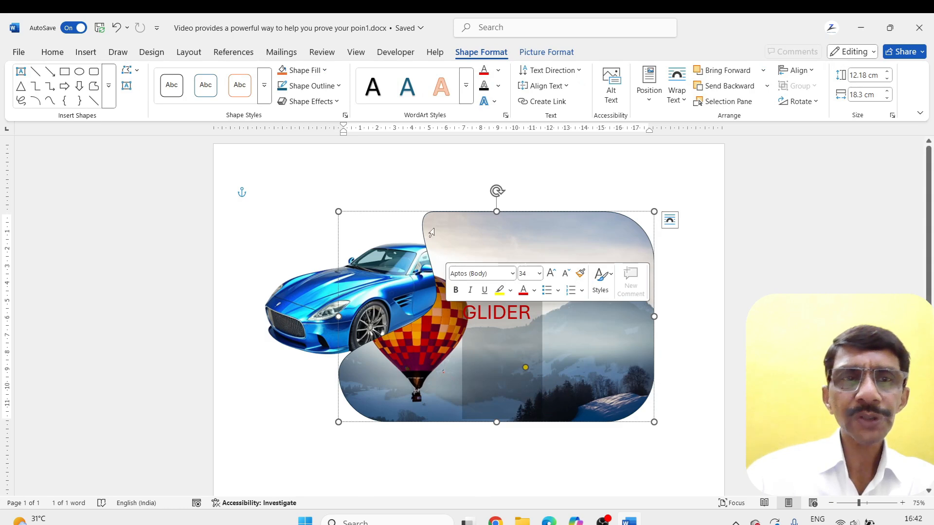
{"action": "left_click", "coordinate": [138, 71]}
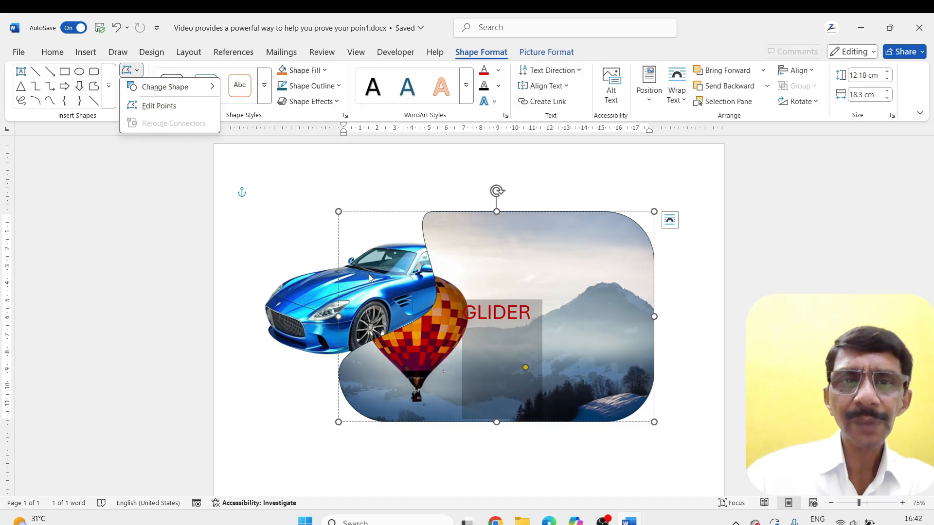
{"action": "left_click", "coordinate": [283, 298]}
{"action": "left_click", "coordinate": [295, 297]}
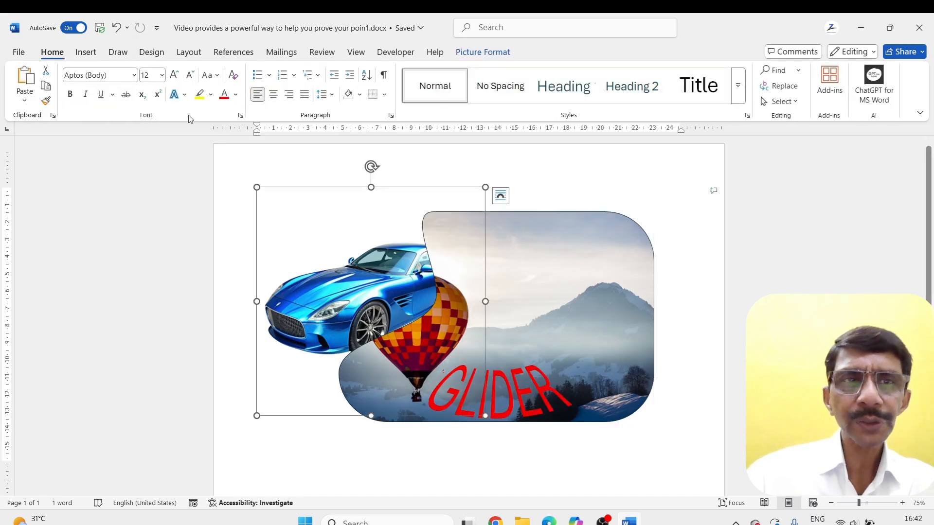
Reshape the balloon shape's left edge by moving its lower-left edit point upward and outward over the car
{"action": "left_click", "coordinate": [514, 222]}
{"action": "left_click", "coordinate": [515, 212]}
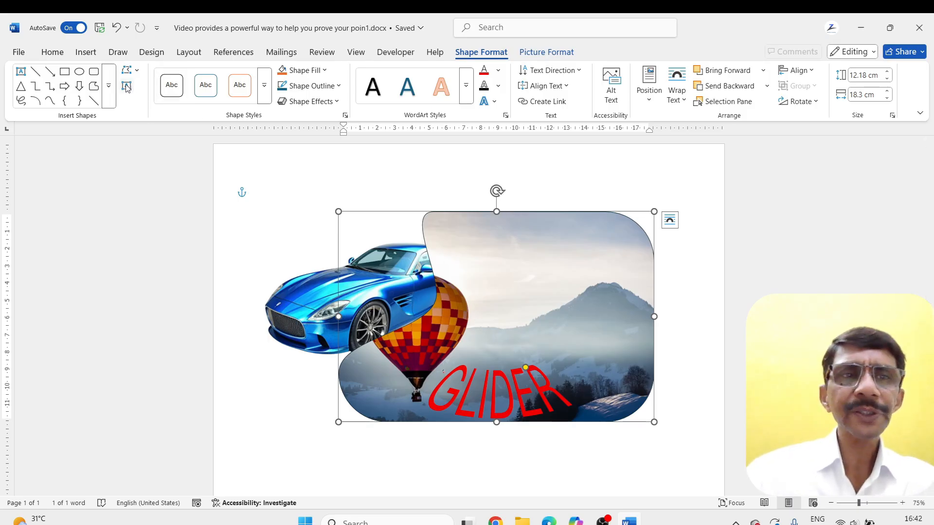
{"action": "left_click", "coordinate": [137, 74]}
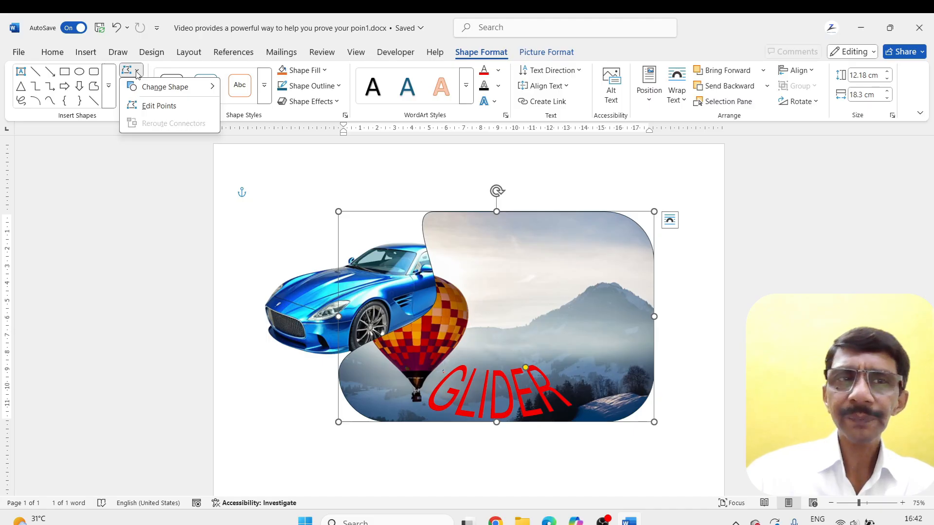
{"action": "left_click", "coordinate": [139, 106]}
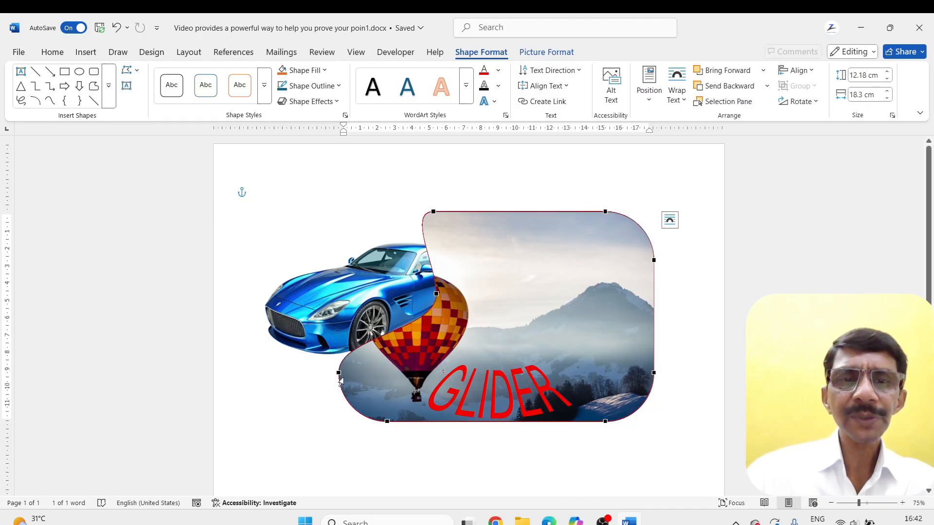
{"action": "left_click_drag", "start_coordinate": [337, 372], "coordinate": [252, 305]}
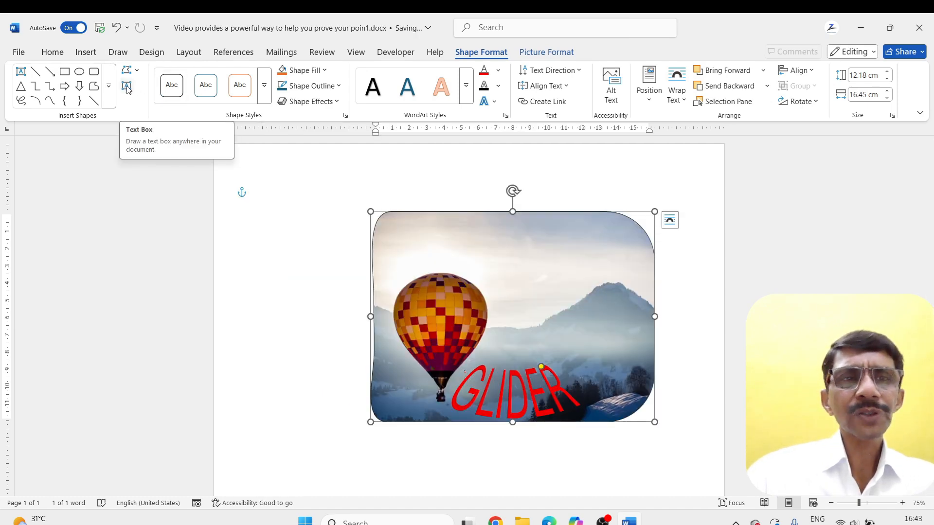
Draw a text box about 4.37 by 4.94 cm beside the balloon and fill it with the sample text "ADDFJSDJF;KJF;SDJKF"
{"action": "left_click", "coordinate": [127, 86]}
{"action": "left_click_drag", "start_coordinate": [486, 266], "coordinate": [572, 341]}
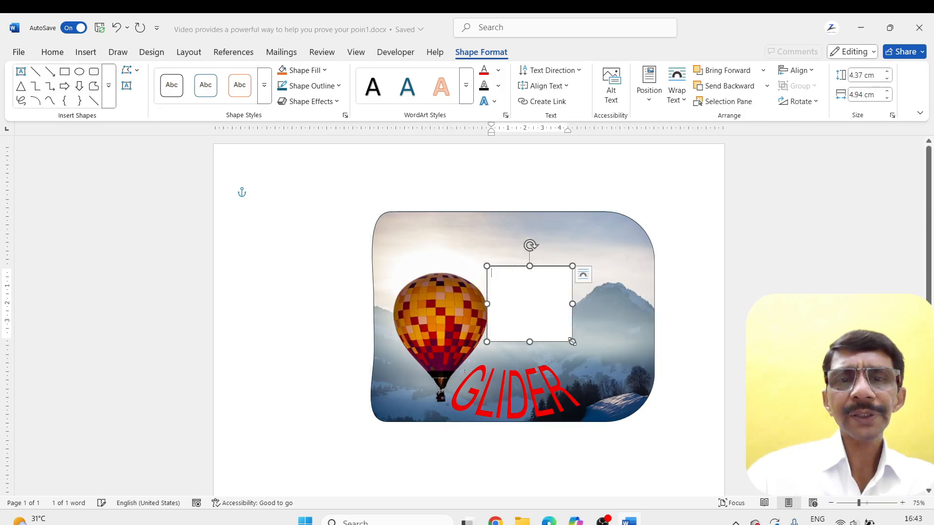
{"action": "type", "text": "ADDFJSDJF;KJF;SDJKF"}
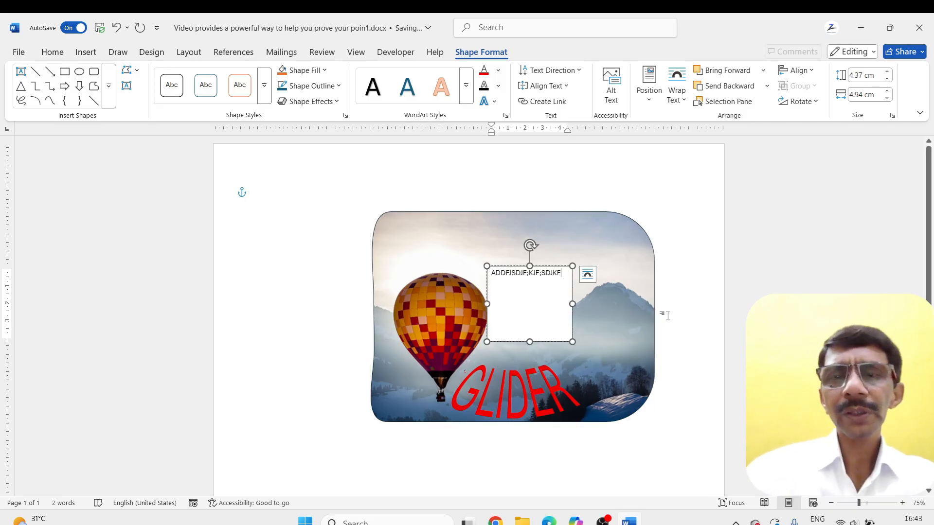
{"action": "left_click", "coordinate": [664, 315]}
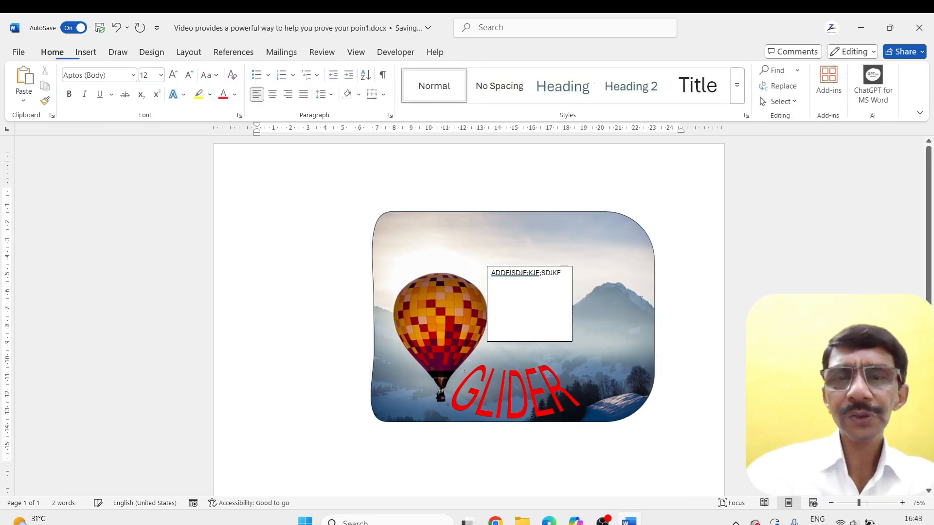
{"action": "mouse_move", "coordinate": [515, 268]}
{"action": "left_mouse_down"}
{"action": "mouse_move", "coordinate": [588, 242]}
{"action": "mouse_move", "coordinate": [513, 261]}
{"action": "left_mouse_up"}
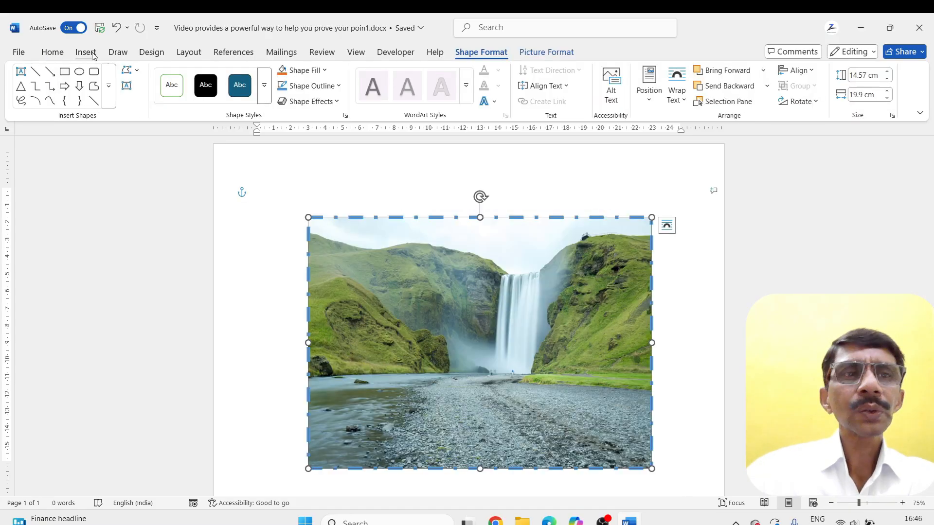
Replace the waterfall picture with the stock icon of descending bars and an arrow pointing up to the left
{"action": "left_click", "coordinate": [85, 52]}
{"action": "key", "text": "Delete"}
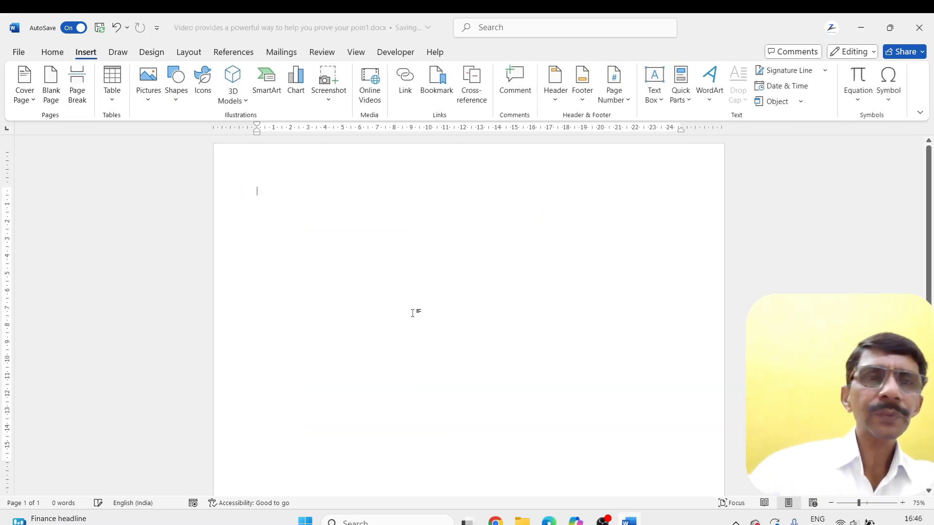
{"action": "left_click", "coordinate": [203, 81]}
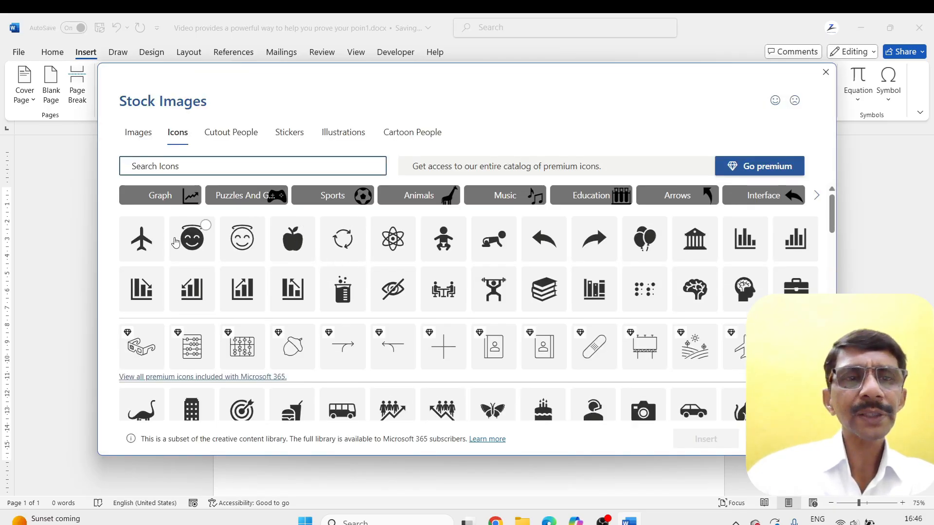
{"action": "left_click", "coordinate": [298, 297]}
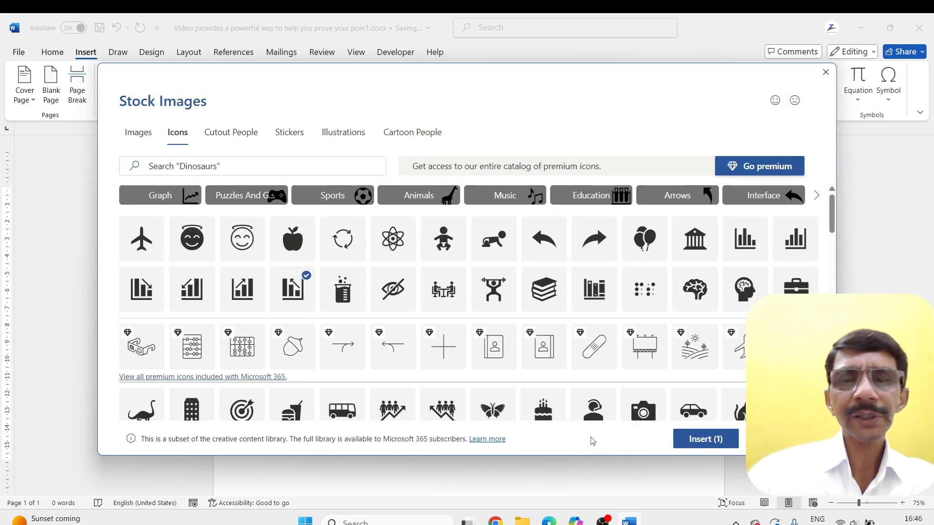
{"action": "left_click", "coordinate": [695, 442]}
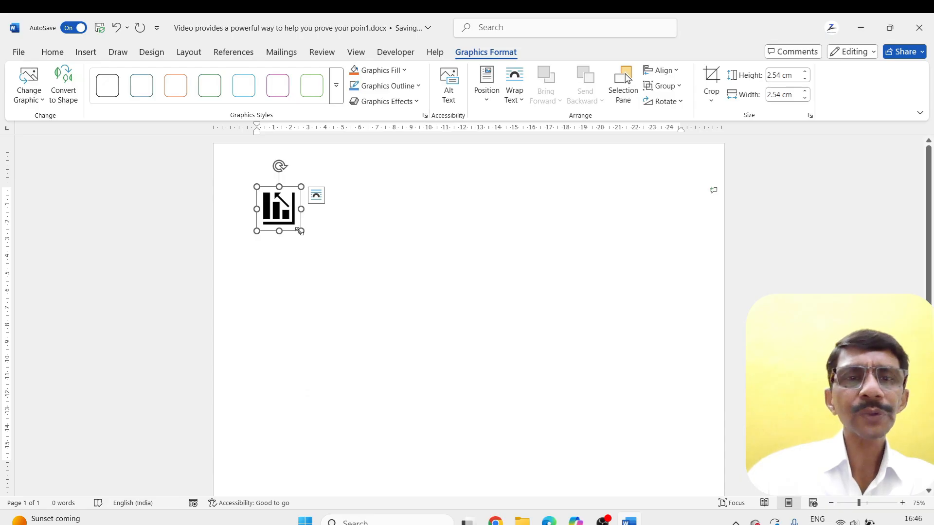
Enlarge the bar chart icon to about 13.07 by 13.07 cm and give it a light green outline
{"action": "left_click_drag", "start_coordinate": [301, 231], "coordinate": [482, 412]}
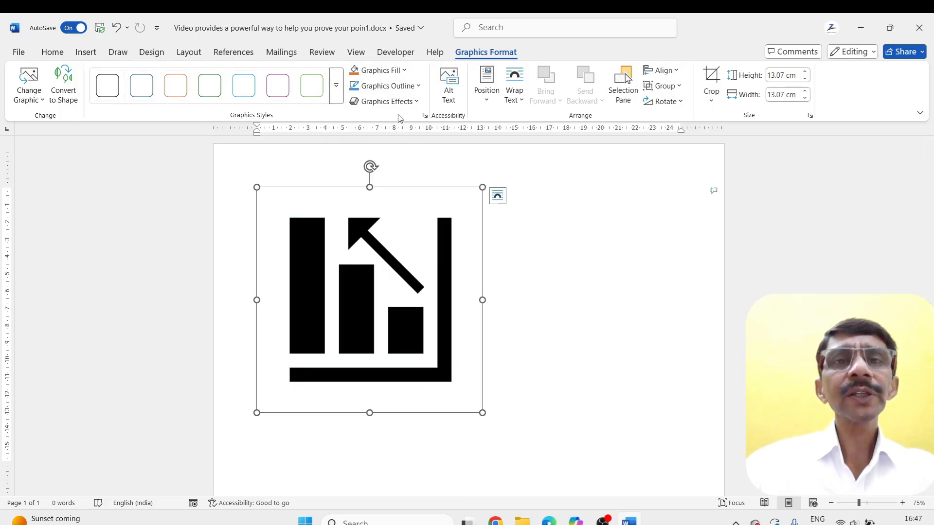
{"action": "left_click", "coordinate": [403, 70]}
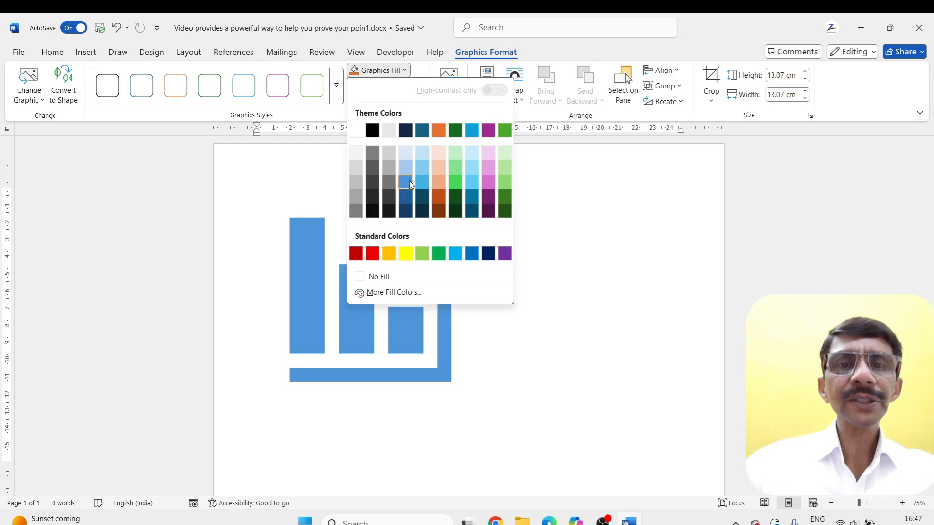
{"action": "left_click", "coordinate": [543, 217]}
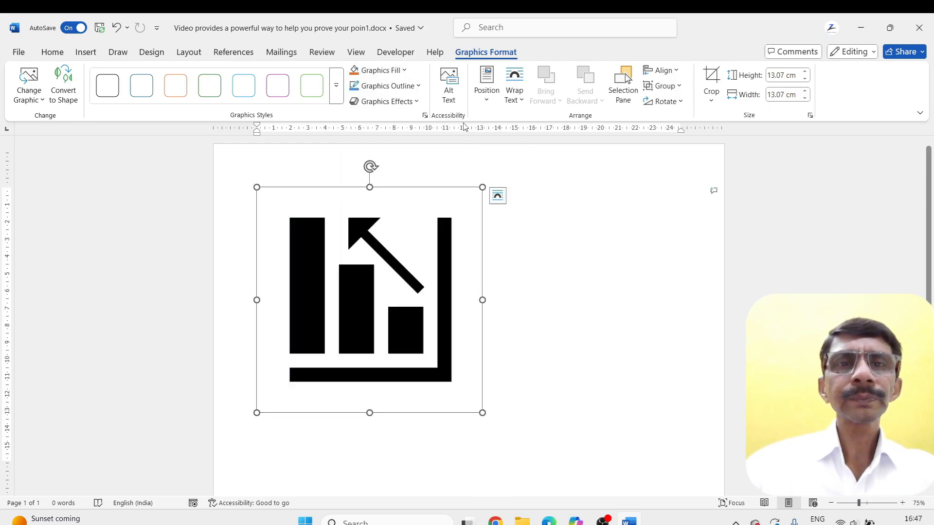
{"action": "left_click", "coordinate": [418, 86]}
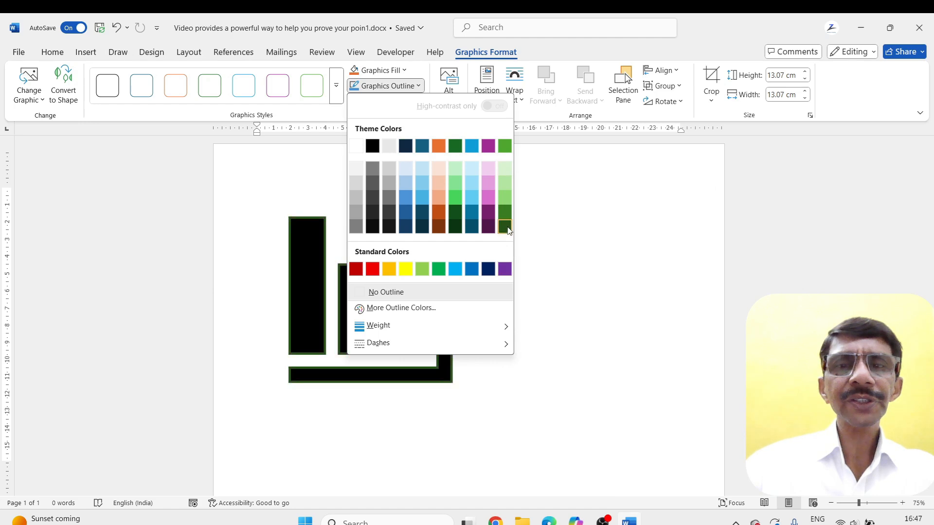
{"action": "left_click", "coordinate": [506, 200]}
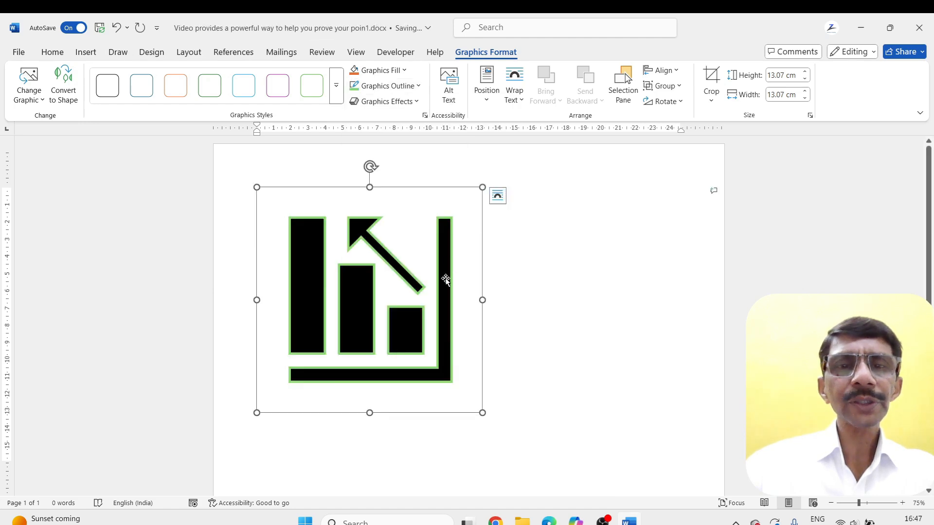
Convert the bar chart icon to an editable shape and show its shape formatting options
{"action": "left_click", "coordinate": [43, 100]}
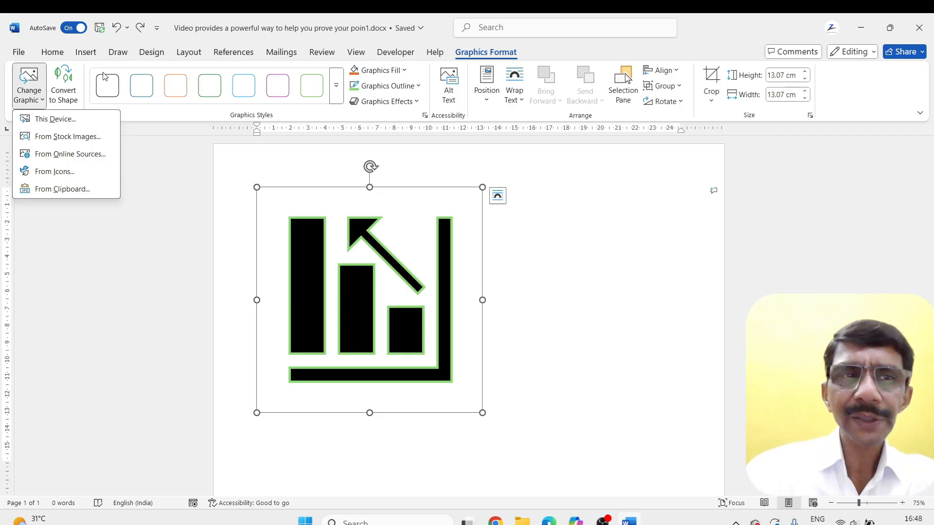
{"action": "left_click", "coordinate": [66, 84]}
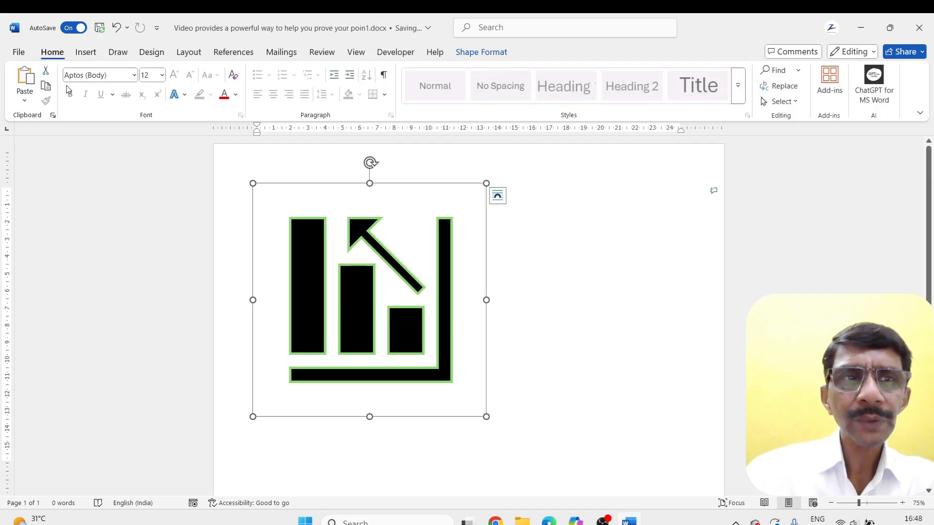
{"action": "left_click", "coordinate": [481, 52]}
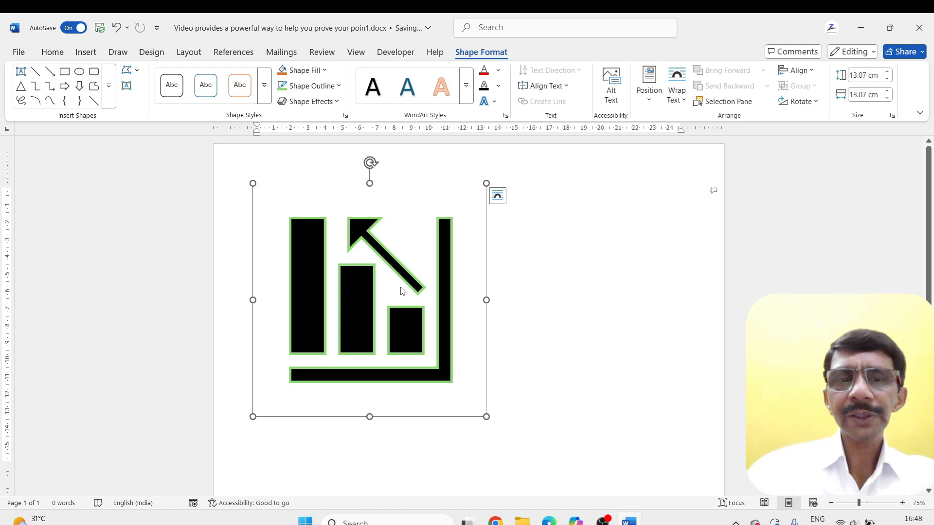
Set the chart graphic's position to the page's top left with text wrapping, and move it towards the page's centre
{"action": "left_click", "coordinate": [649, 80]}
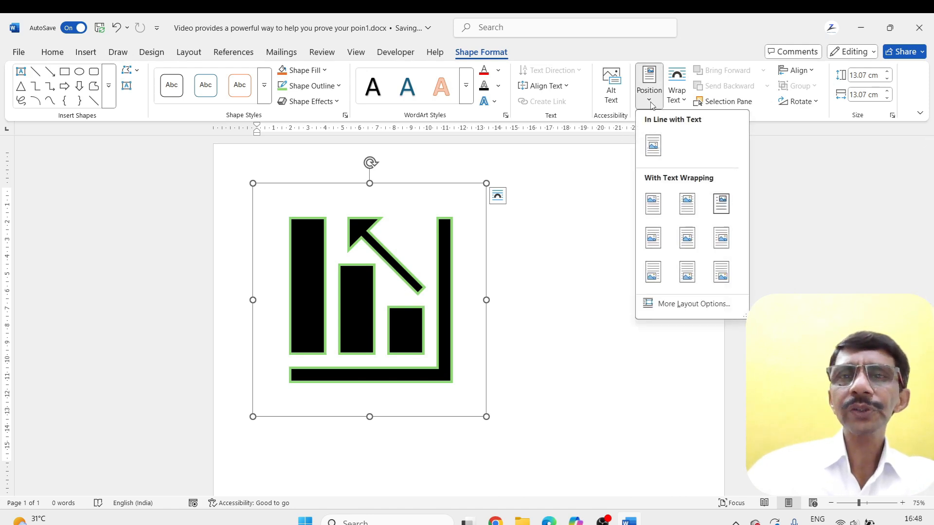
{"action": "left_click", "coordinate": [653, 204]}
{"action": "left_click_drag", "start_coordinate": [383, 251], "coordinate": [492, 271]}
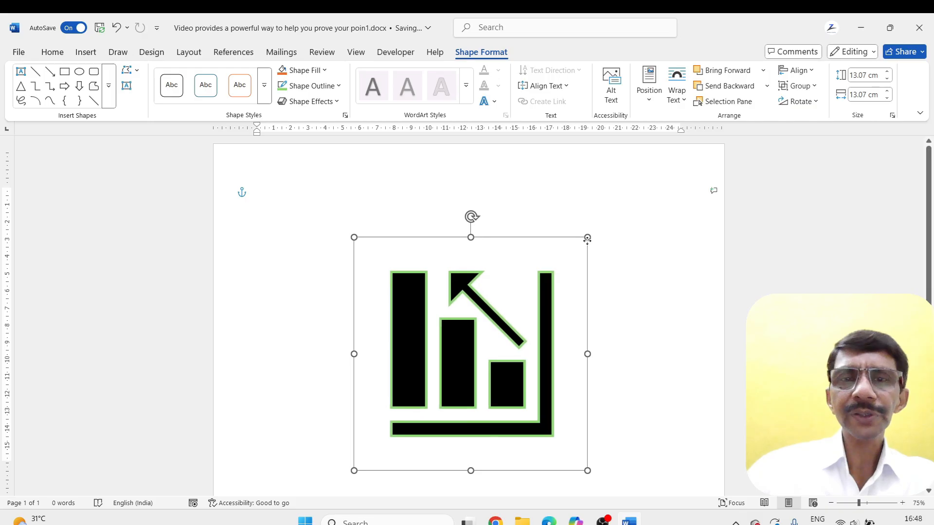
Undo the bar chart graphic's repositioning and its conversion to a shape
{"action": "right_click", "coordinate": [462, 284]}
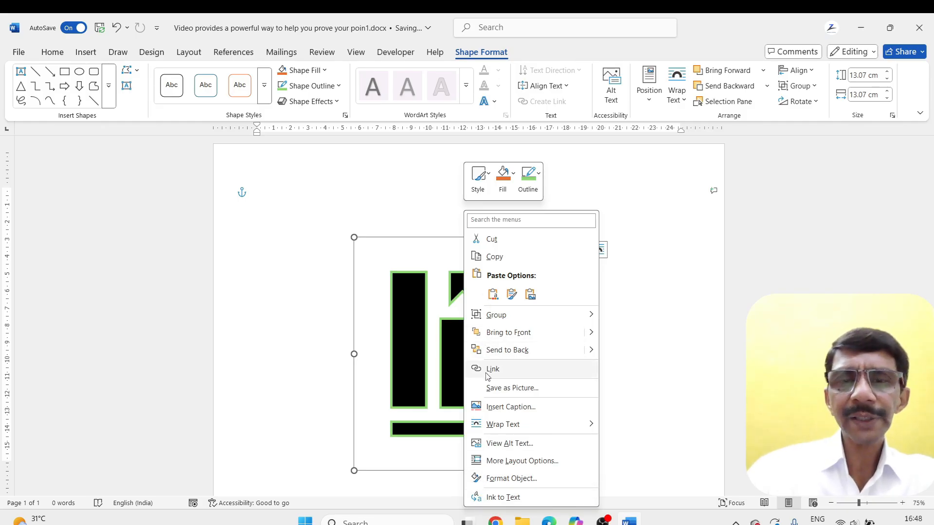
{"action": "left_click", "coordinate": [434, 259]}
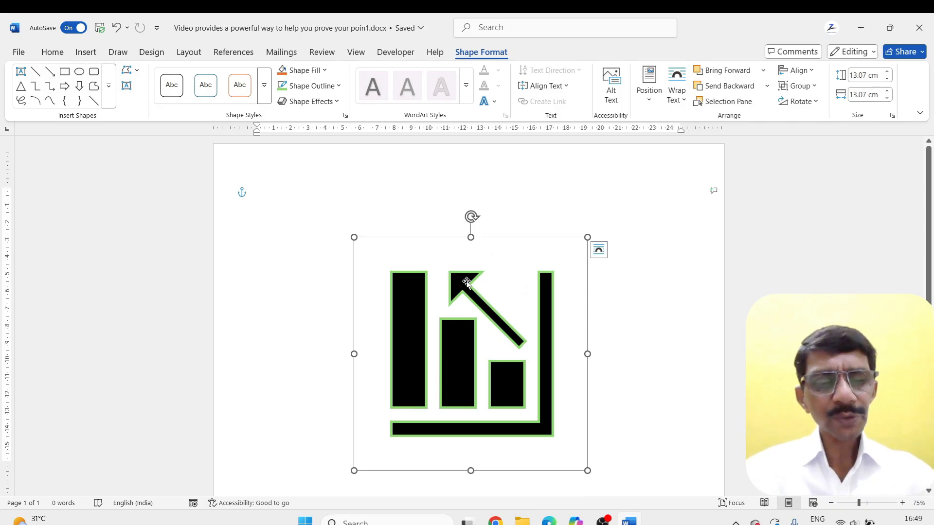
{"action": "key", "text": "ctrl+z"}
{"action": "key", "text": "ctrl+z"}
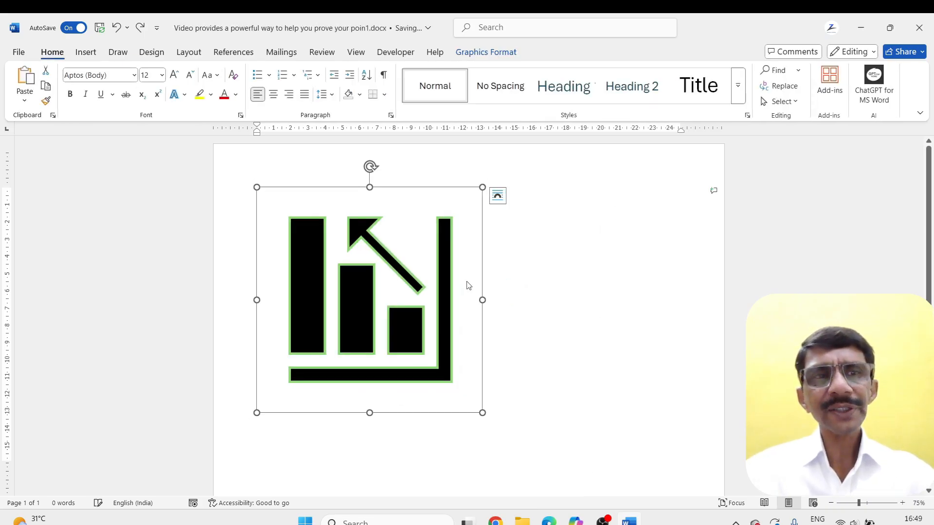
{"action": "left_click", "coordinate": [487, 52]}
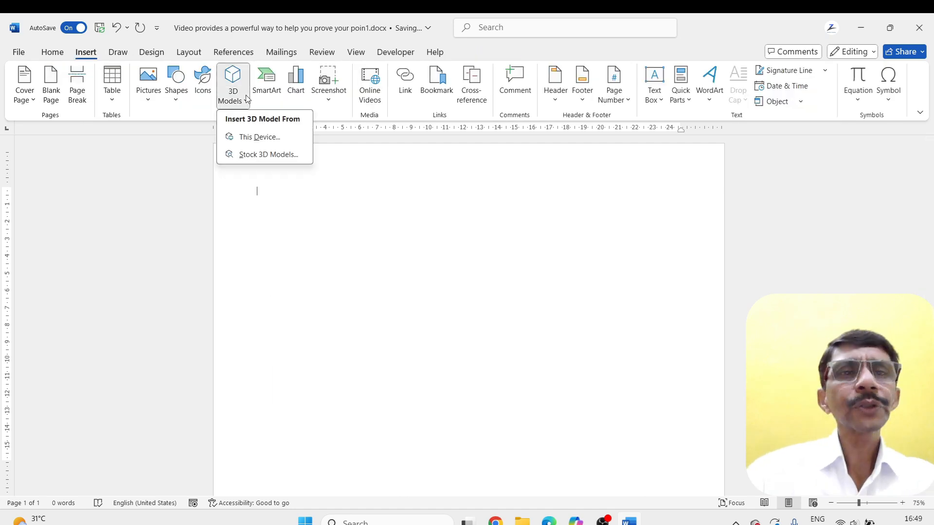
Insert the stock 3D model of a wooden picnic table with attached benches from the Furniture category
{"action": "left_click", "coordinate": [247, 137]}
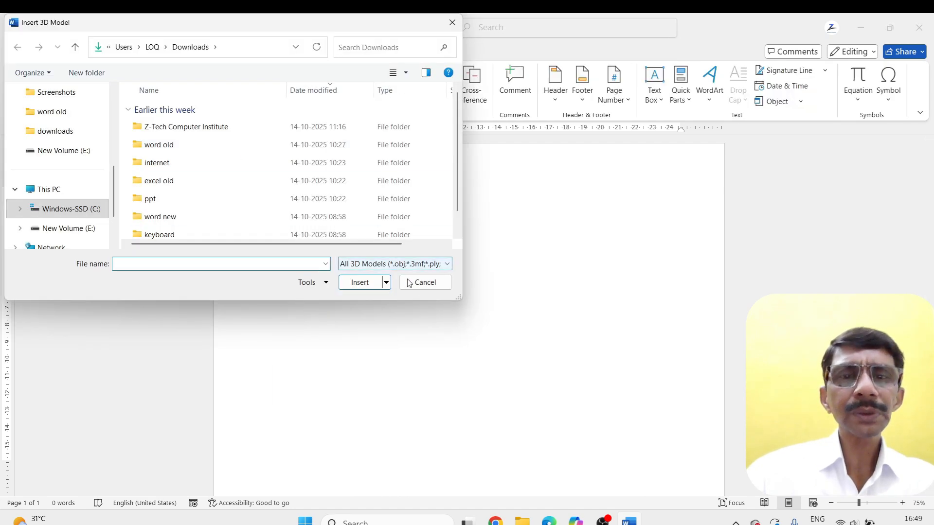
{"action": "left_click", "coordinate": [425, 282]}
{"action": "left_click", "coordinate": [240, 105]}
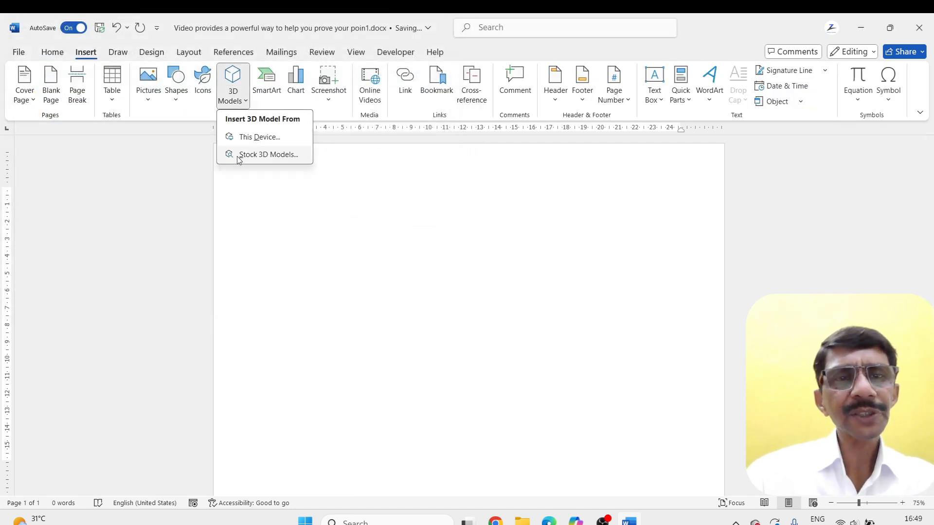
{"action": "left_click", "coordinate": [268, 155]}
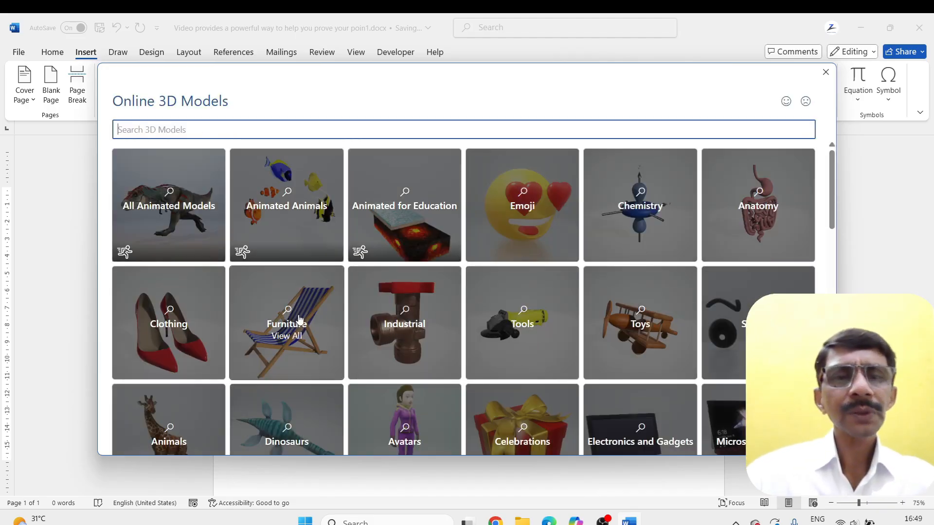
{"action": "left_click", "coordinate": [295, 321]}
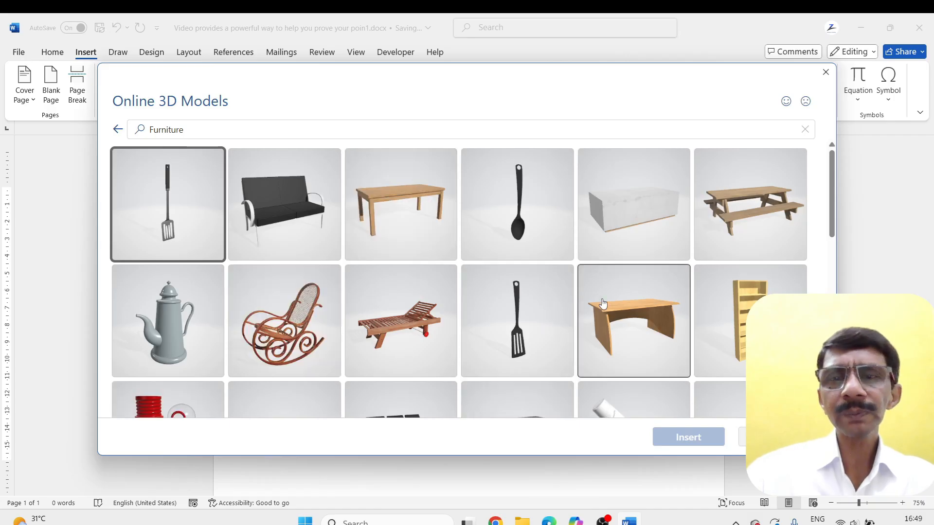
{"action": "left_click", "coordinate": [765, 216]}
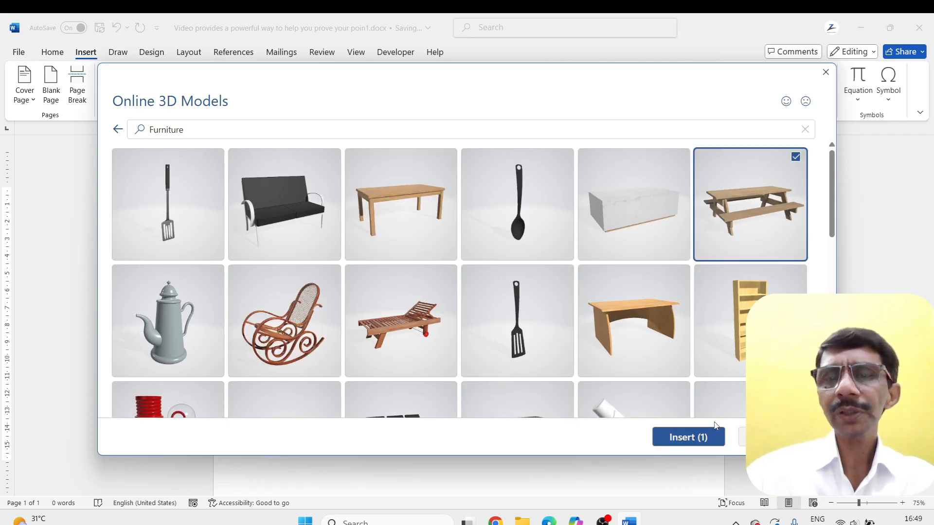
{"action": "left_click", "coordinate": [689, 440]}
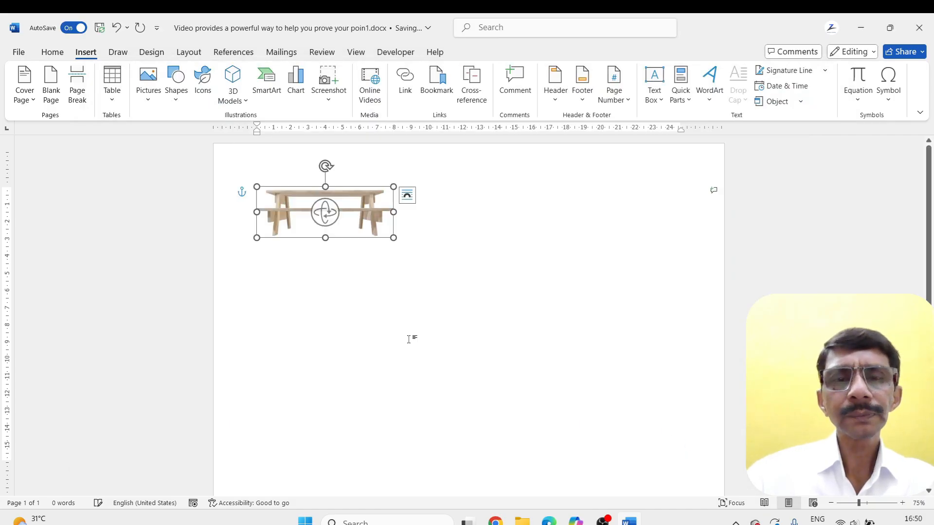
Rotate the picnic table model to an angled view from above and enlarge it to about 13.11 by 18.13 cm
{"action": "left_click_drag", "start_coordinate": [393, 239], "coordinate": [409, 300]}
{"action": "left_click_drag", "start_coordinate": [402, 247], "coordinate": [497, 296]}
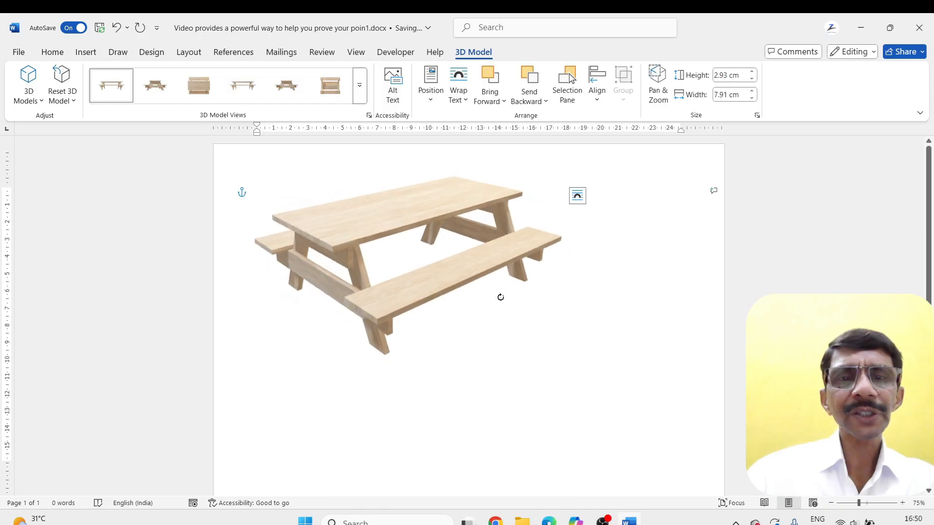
{"action": "left_click_drag", "start_coordinate": [400, 222], "coordinate": [478, 305]}
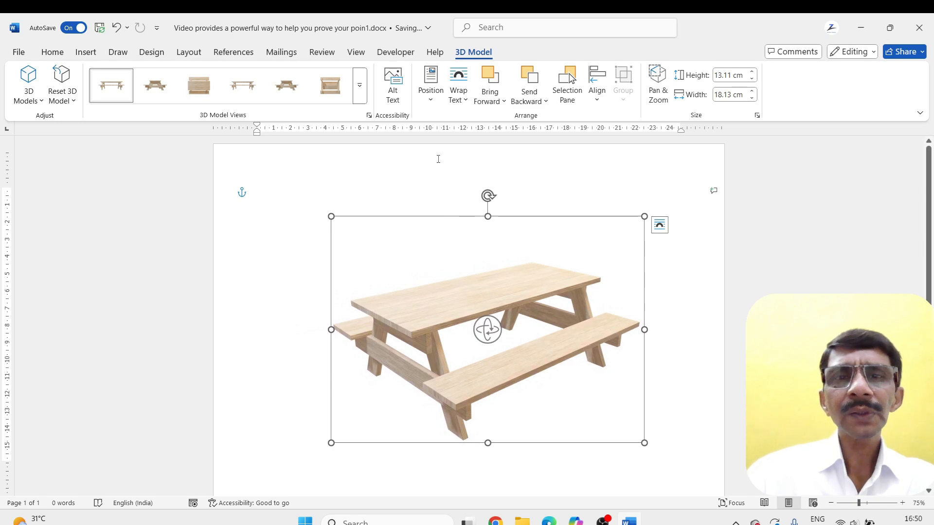
{"action": "left_click", "coordinate": [431, 84]}
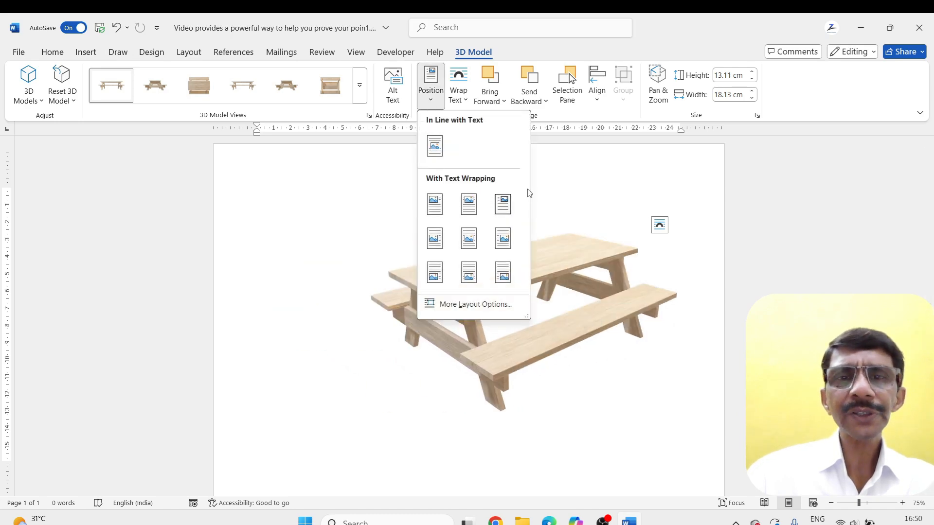
{"action": "left_click", "coordinate": [542, 201]}
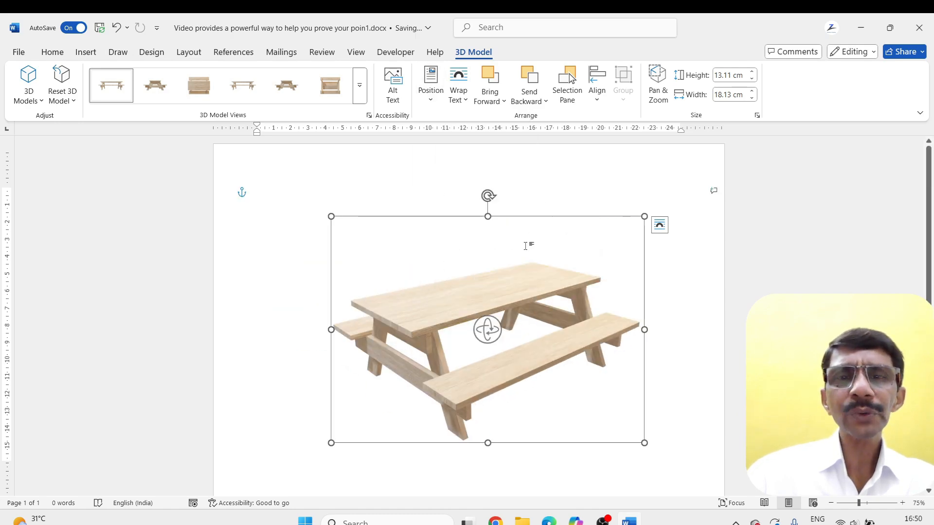
Reduce the picnic table model to about 10.55 by 14.59 cm and move it near the page's centre
{"action": "left_click", "coordinate": [481, 302]}
{"action": "left_click_drag", "start_coordinate": [480, 302], "coordinate": [470, 322]}
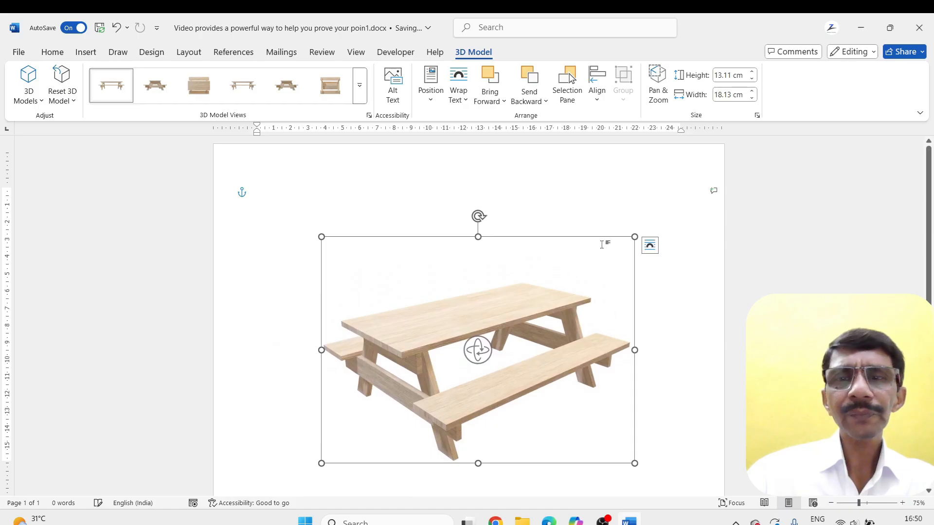
{"action": "left_click_drag", "start_coordinate": [635, 237], "coordinate": [574, 281]}
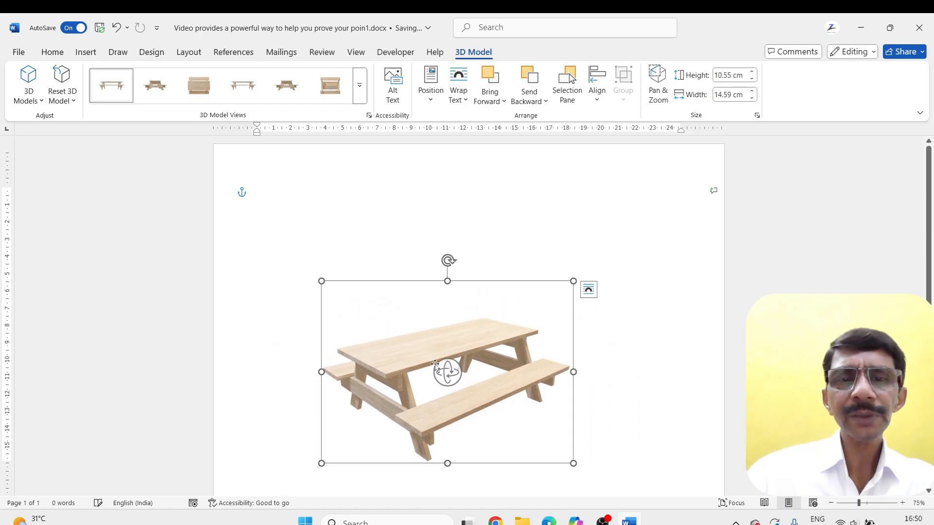
{"action": "left_click", "coordinate": [423, 362]}
{"action": "left_click", "coordinate": [450, 351]}
{"action": "left_click_drag", "start_coordinate": [450, 351], "coordinate": [477, 328]}
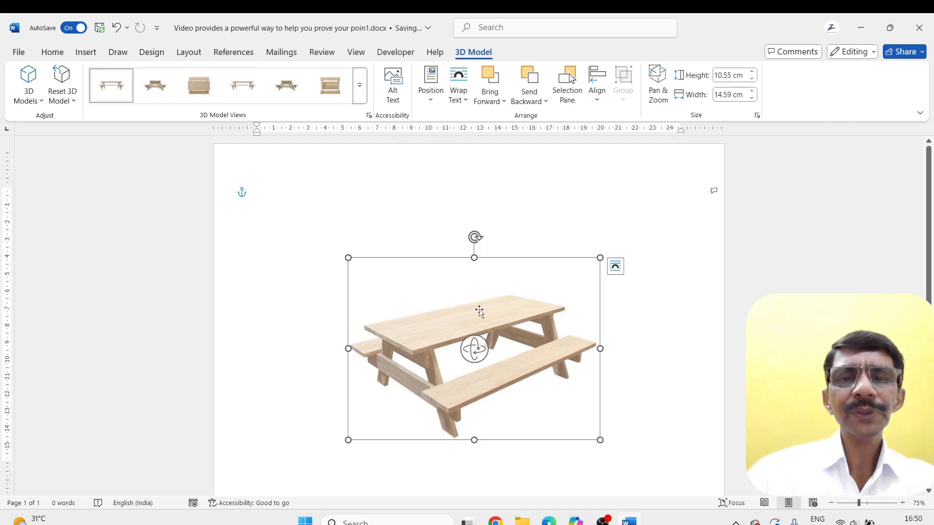
{"action": "left_click", "coordinate": [359, 86]}
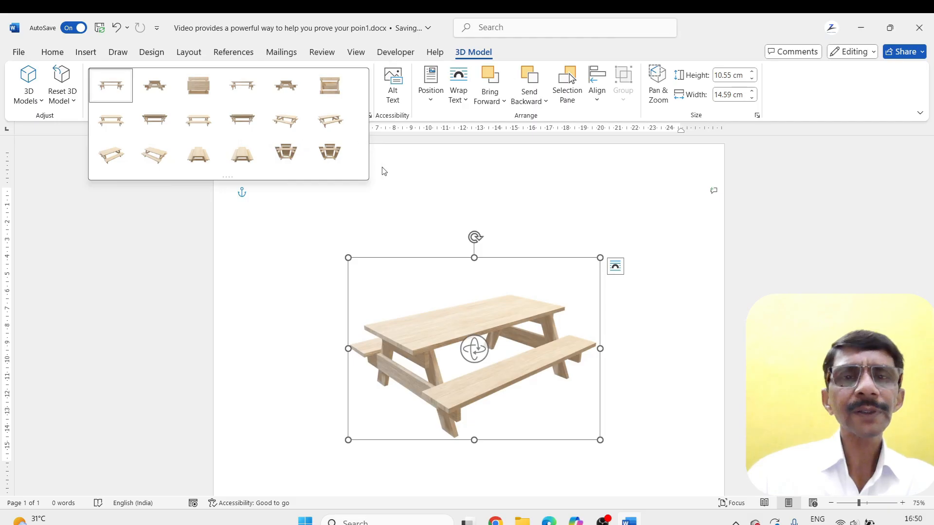
{"action": "left_click", "coordinate": [409, 191]}
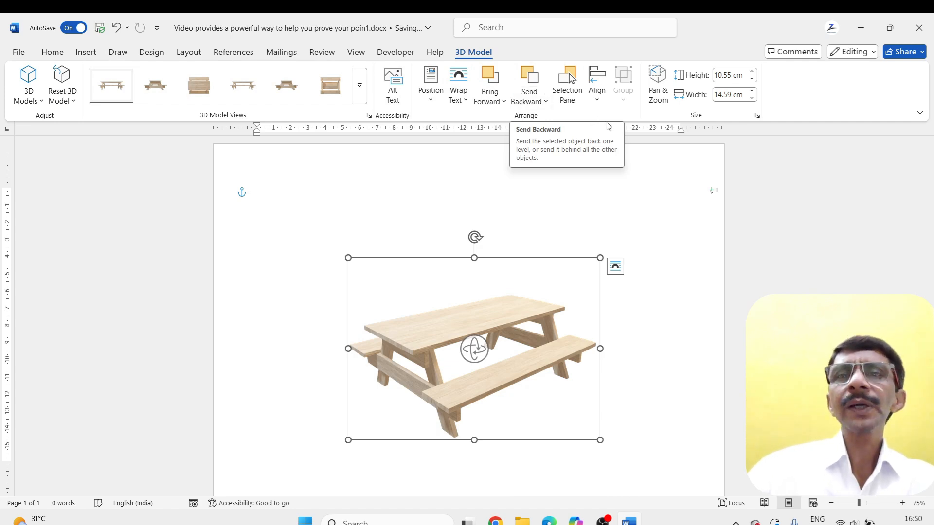
Zoom the picnic table in and out with Pan & Zoom and enlarge its frame to about 10.85 by 15.01 cm
{"action": "left_click", "coordinate": [659, 82]}
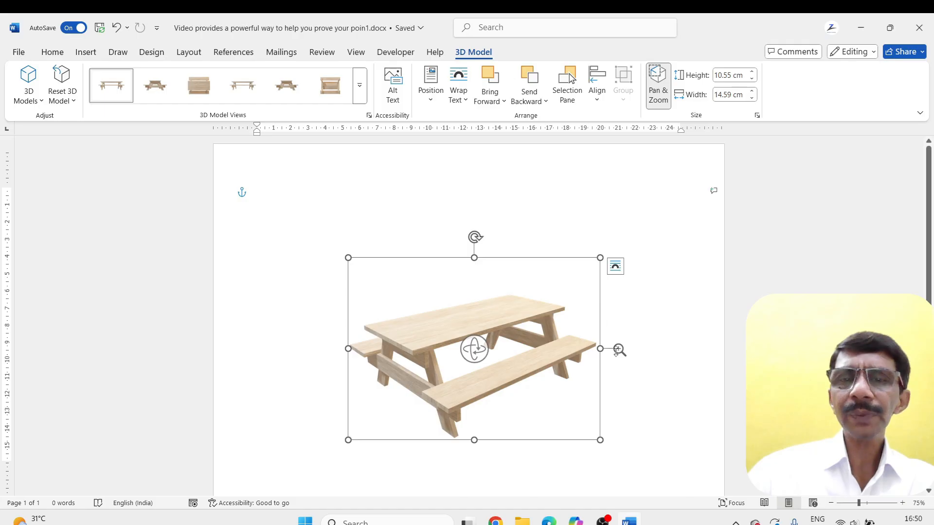
{"action": "left_click_drag", "start_coordinate": [618, 349], "coordinate": [584, 433]}
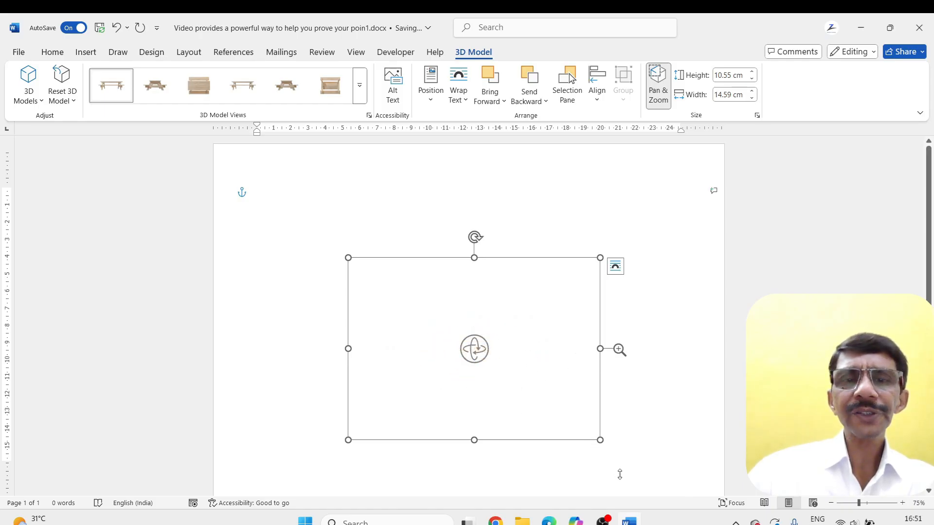
{"action": "left_click_drag", "start_coordinate": [620, 474], "coordinate": [578, 419]}
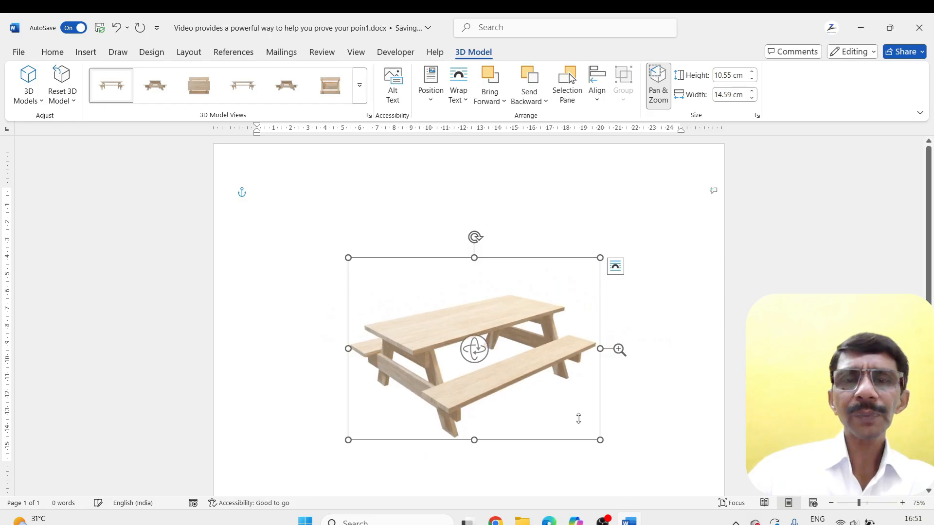
{"action": "left_click_drag", "start_coordinate": [611, 446], "coordinate": [606, 423]}
{"action": "mouse_move", "coordinate": [625, 351]}
{"action": "left_mouse_down"}
{"action": "mouse_move", "coordinate": [645, 366]}
{"action": "mouse_move", "coordinate": [610, 352]}
{"action": "left_mouse_up"}
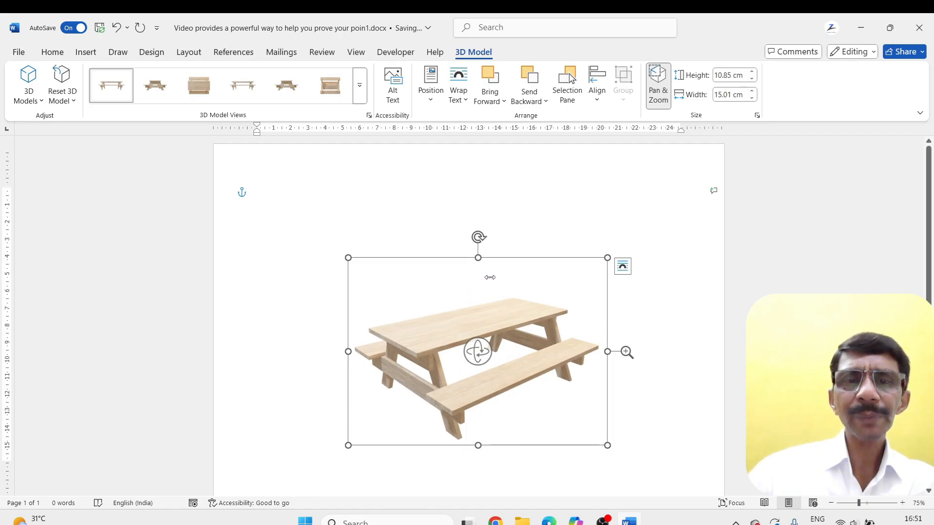
Shift the picnic table slightly upwards within its frame and turn it in 3D to show its end more
{"action": "left_click_drag", "start_coordinate": [462, 296], "coordinate": [450, 322]}
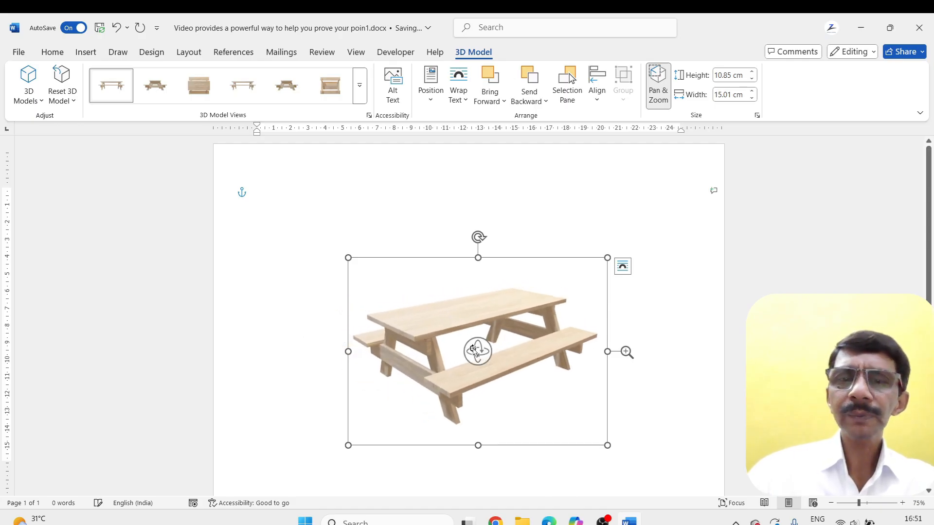
{"action": "left_click_drag", "start_coordinate": [483, 362], "coordinate": [510, 368]}
{"action": "left_click_drag", "start_coordinate": [625, 352], "coordinate": [662, 356]}
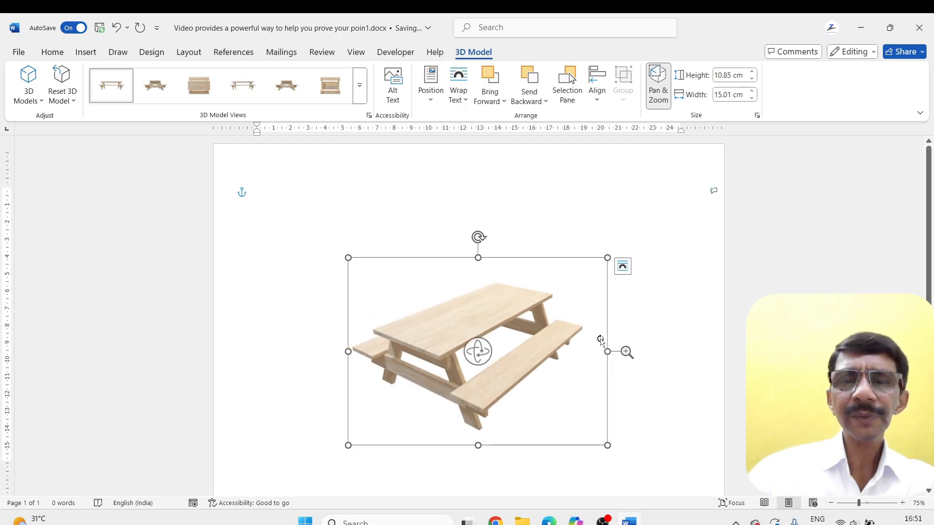
Widen the picnic table's frame to about 15.18 cm and pan the model until the frame's right edge crops the front bench
{"action": "left_click_drag", "start_coordinate": [607, 351], "coordinate": [611, 350]}
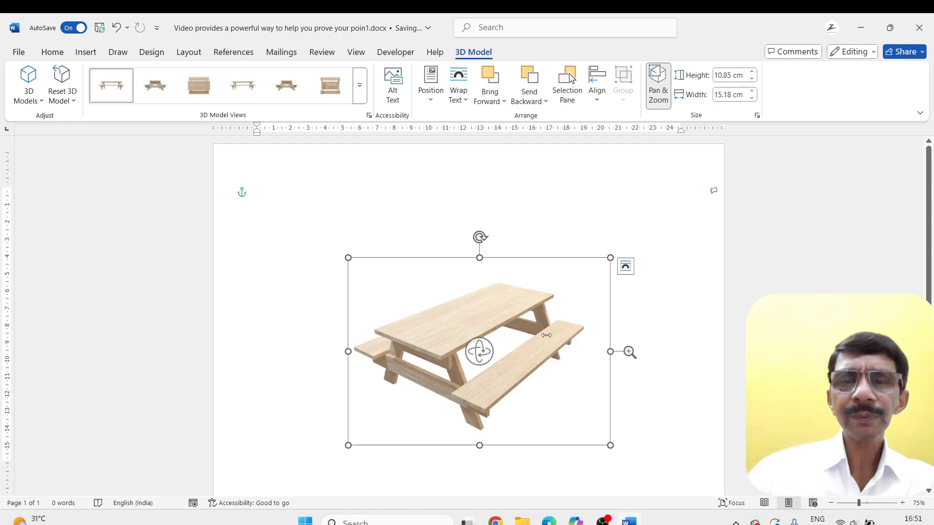
{"action": "left_click_drag", "start_coordinate": [550, 367], "coordinate": [607, 337]}
{"action": "left_click", "coordinate": [658, 300]}
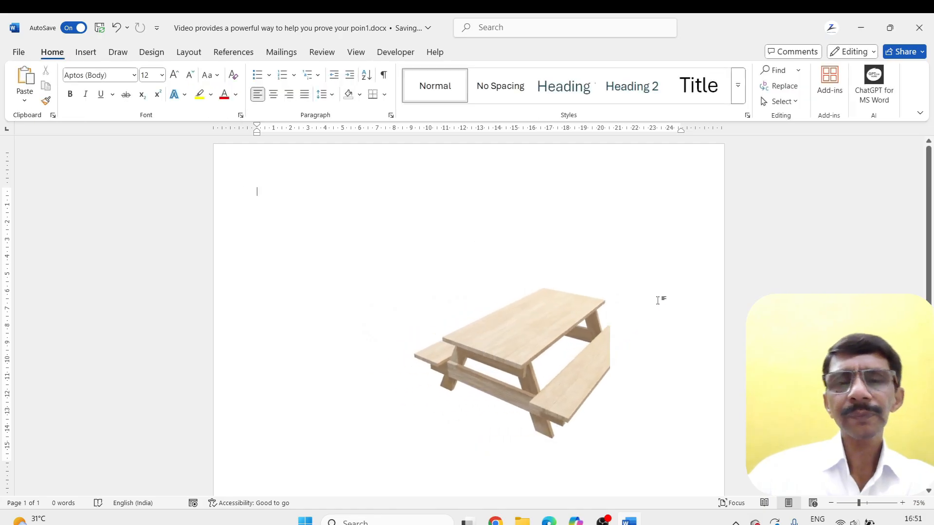
{"action": "left_click", "coordinate": [514, 334]}
{"action": "mouse_move", "coordinate": [514, 334]}
{"action": "left_mouse_down"}
{"action": "mouse_move", "coordinate": [487, 335]}
{"action": "mouse_move", "coordinate": [517, 331]}
{"action": "left_mouse_up"}
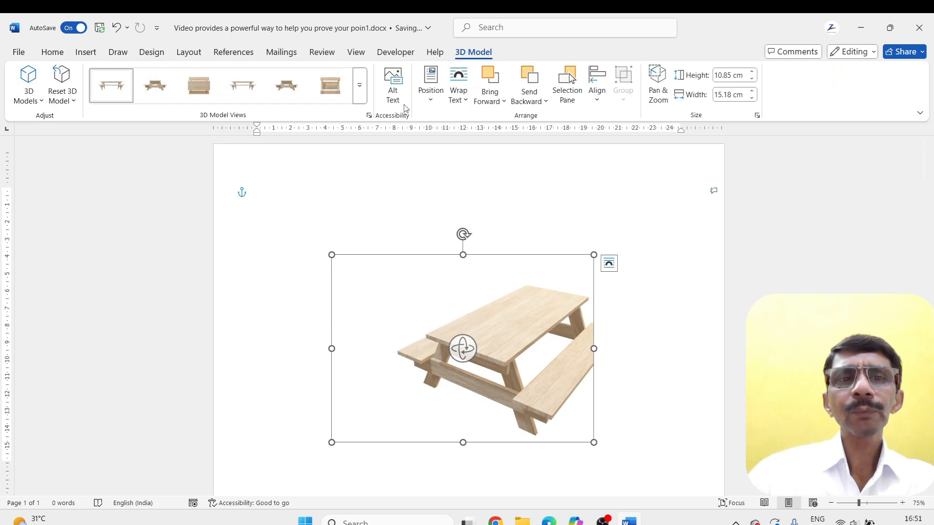
Start inserting a SmartArt graphic and select the Alternating Hexagons list layout
{"action": "left_click", "coordinate": [94, 55]}
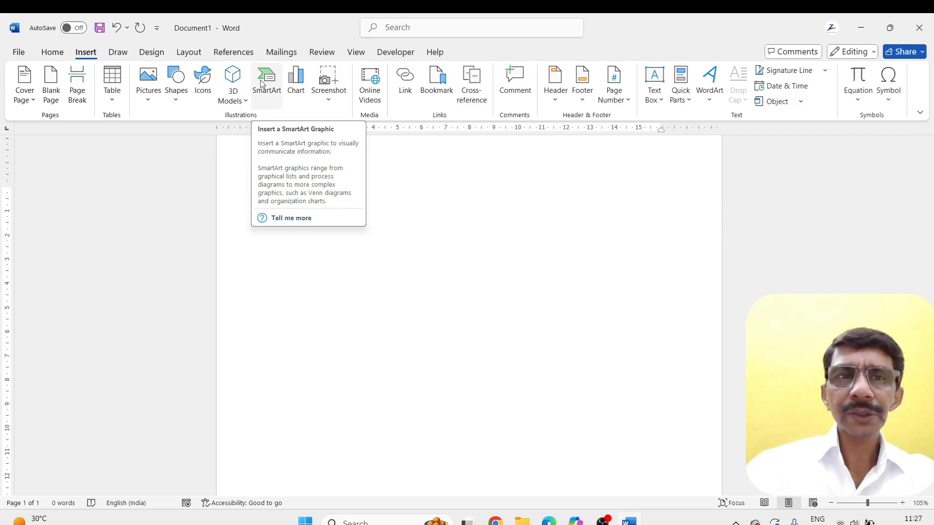
{"action": "left_click", "coordinate": [262, 83]}
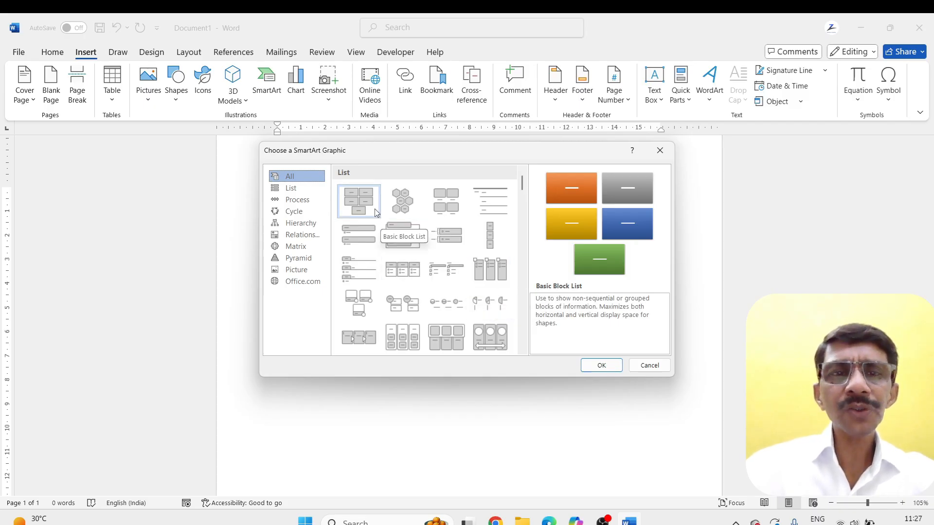
{"action": "mouse_move", "coordinate": [522, 188]}
{"action": "left_mouse_down"}
{"action": "mouse_move", "coordinate": [525, 213]}
{"action": "mouse_move", "coordinate": [521, 182]}
{"action": "left_mouse_up"}
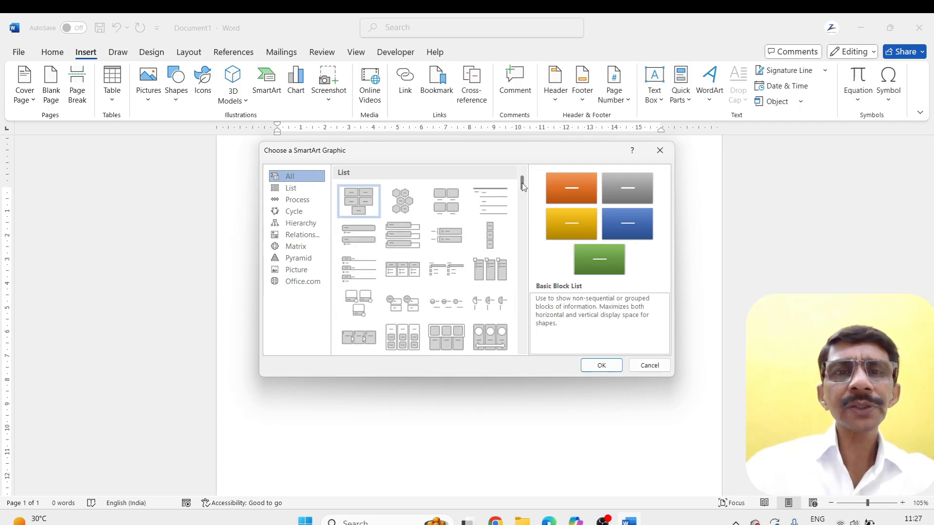
{"action": "left_click", "coordinate": [409, 206]}
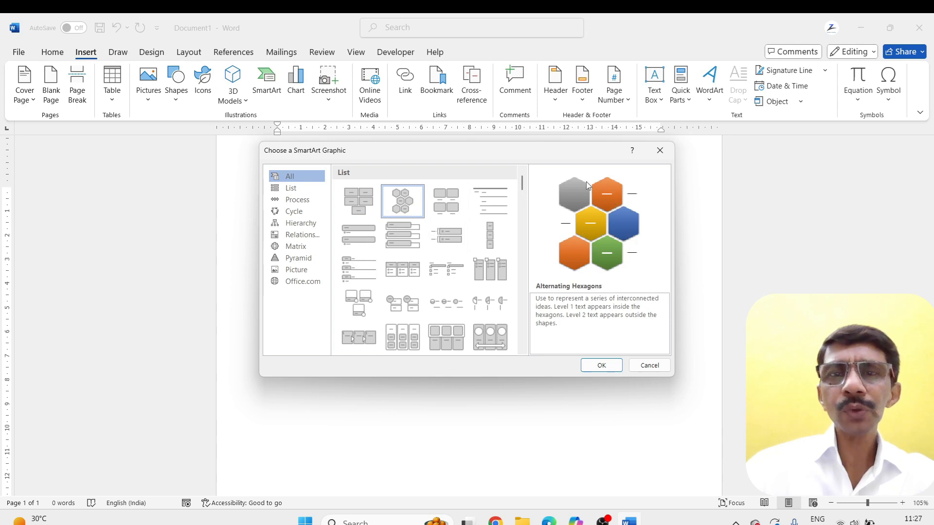
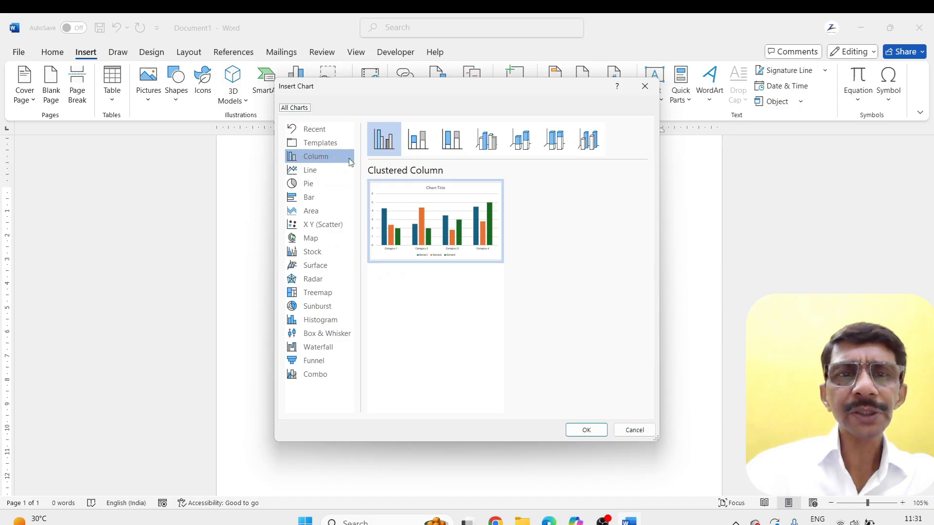
Insert a Clustered Column chart into the document
{"action": "left_click", "coordinate": [402, 210]}
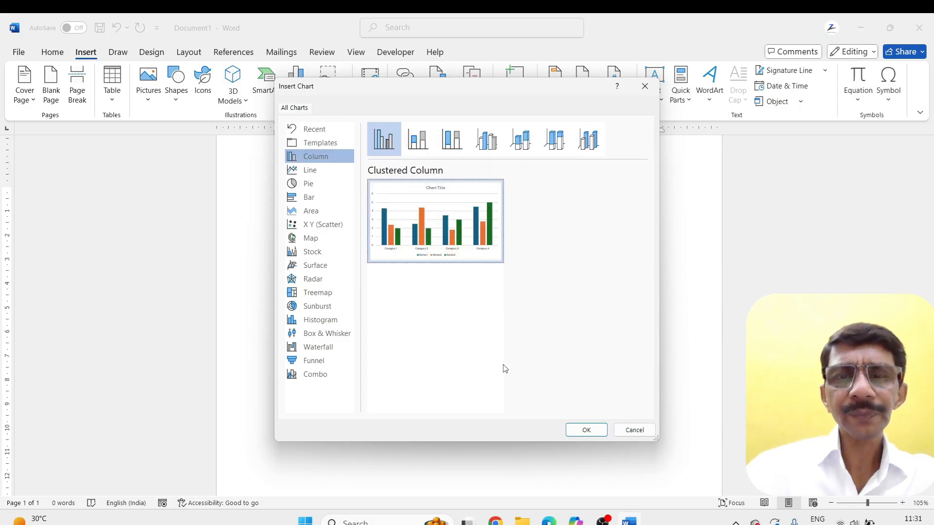
{"action": "left_click", "coordinate": [586, 430]}
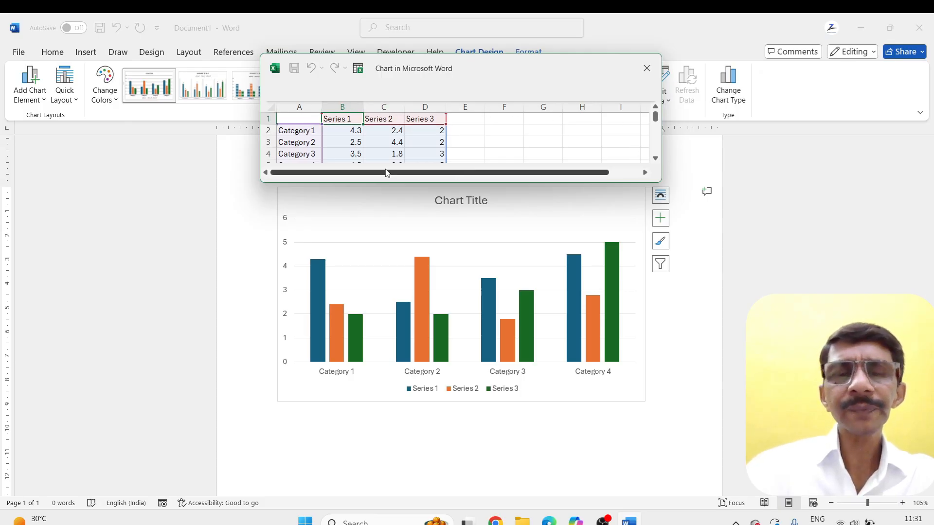
Enter the headings "sno" in A1 and "name of product" in B1 of the chart's data sheet
{"action": "left_click", "coordinate": [307, 119]}
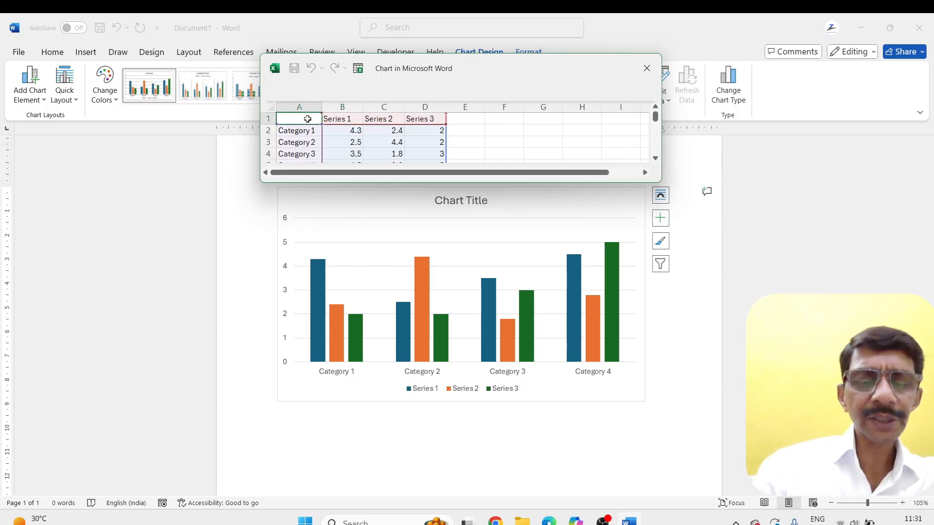
{"action": "type", "text": "sn"}
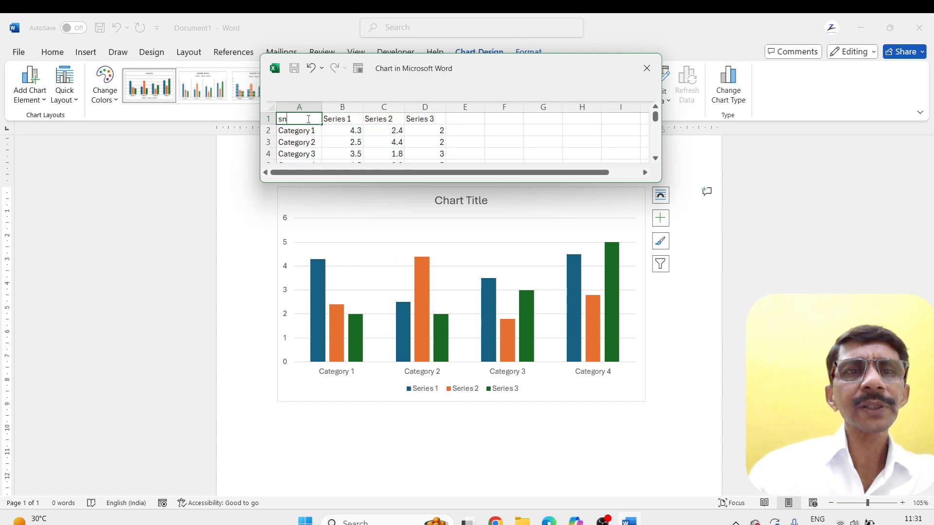
{"action": "type", "text": "o"}
{"action": "key", "text": "Tab"}
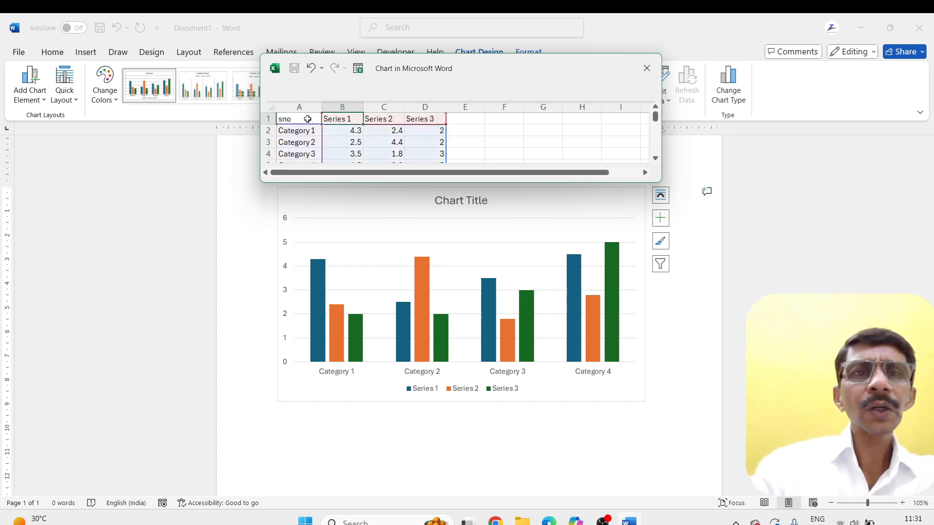
{"action": "type", "text": "name of"}
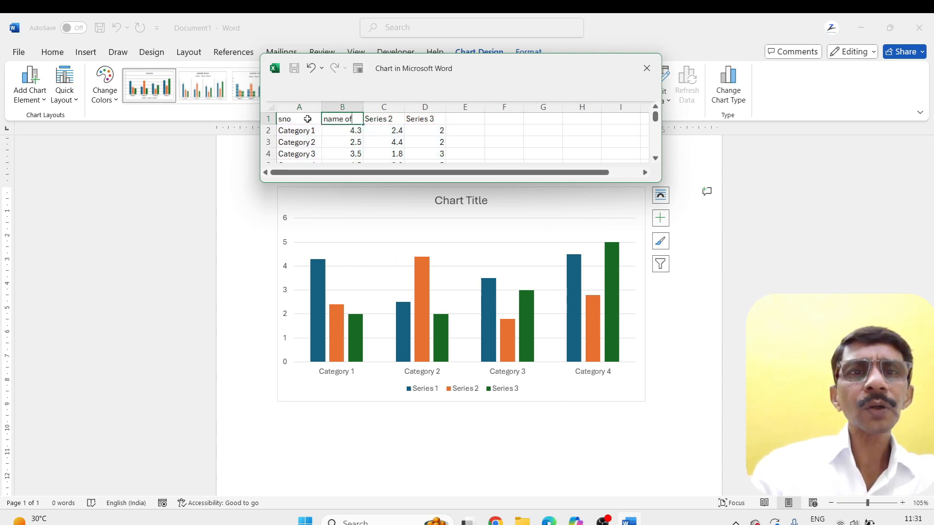
{"action": "type", "text": " product"}
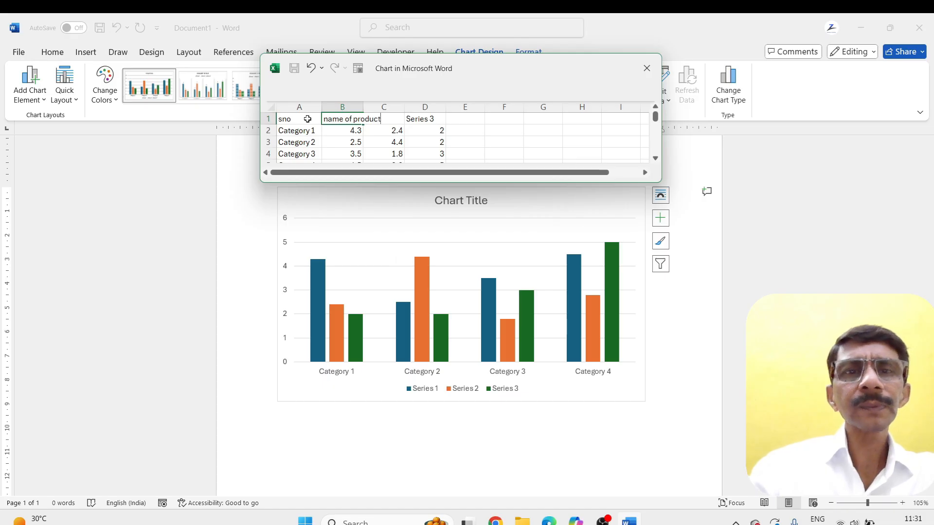
{"action": "key", "text": "Tab"}
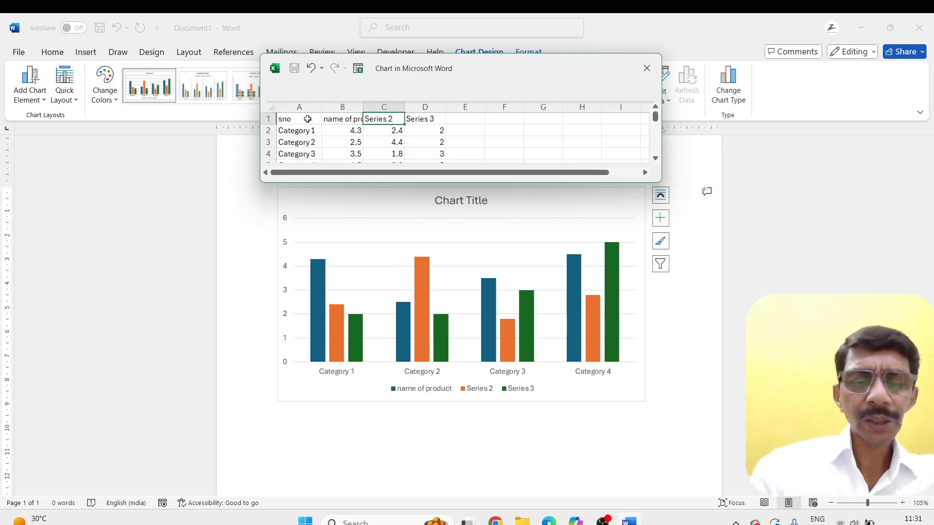
Enter the headings "qty", "price / per piece" and "net price" in C1 to E1, and fit columns A to E to their contents
{"action": "type", "text": "qty"}
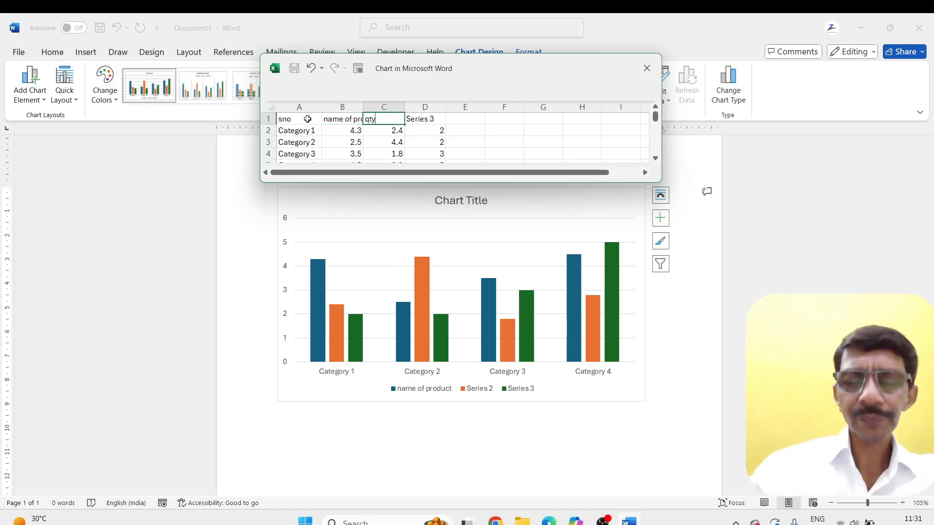
{"action": "key", "text": "Tab"}
{"action": "type", "text": "pr"}
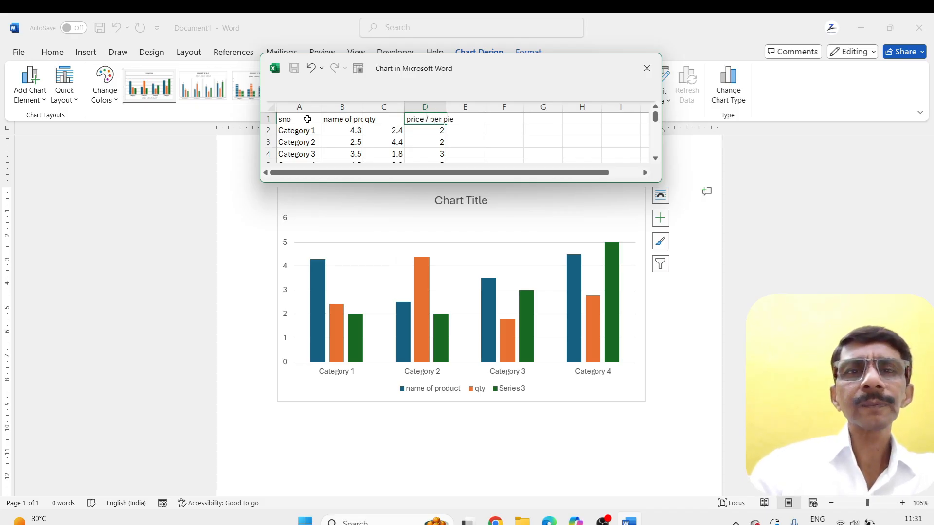
{"action": "key", "text": "Tab"}
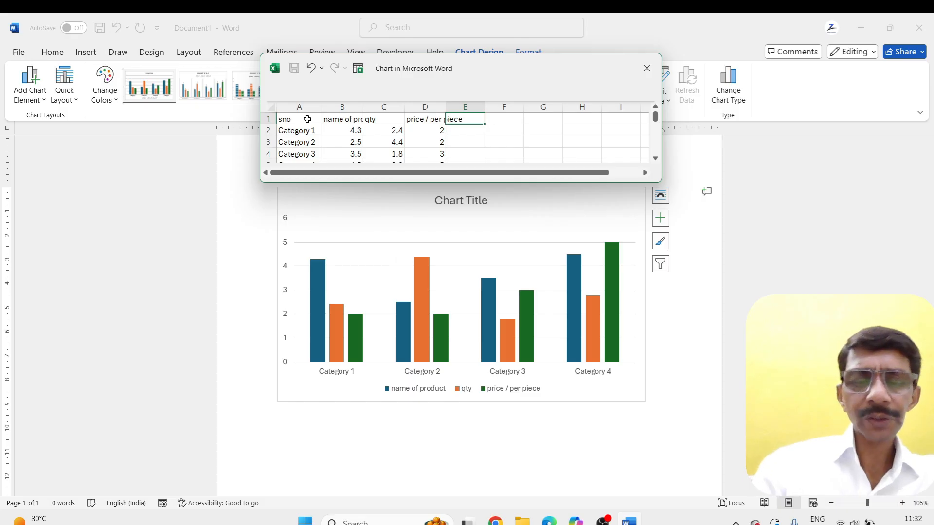
{"action": "type", "text": "ne"}
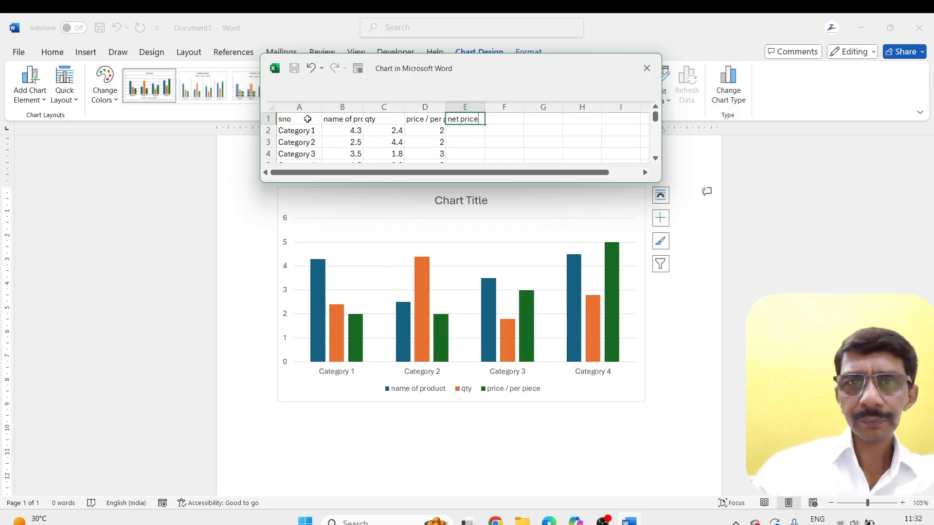
{"action": "type", "text": "t price"}
{"action": "key", "text": "Tab"}
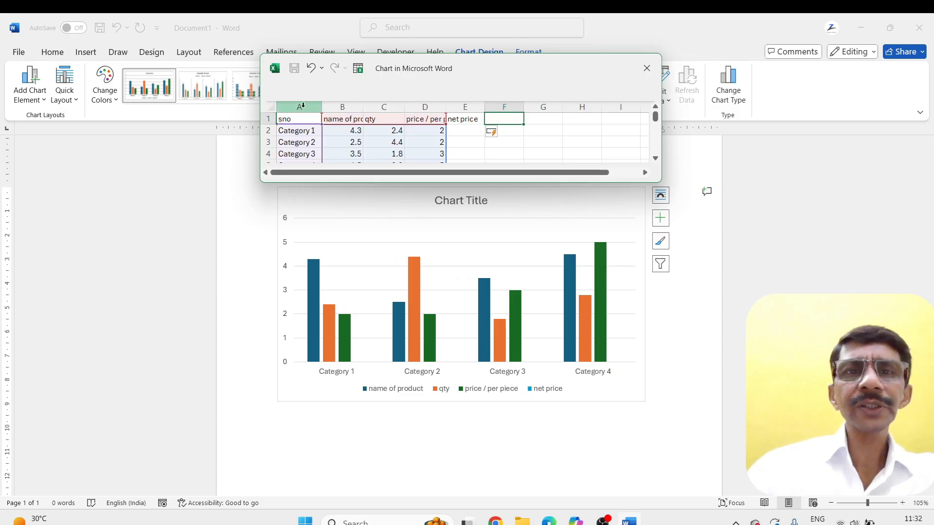
{"action": "left_click_drag", "start_coordinate": [293, 103], "coordinate": [482, 106]}
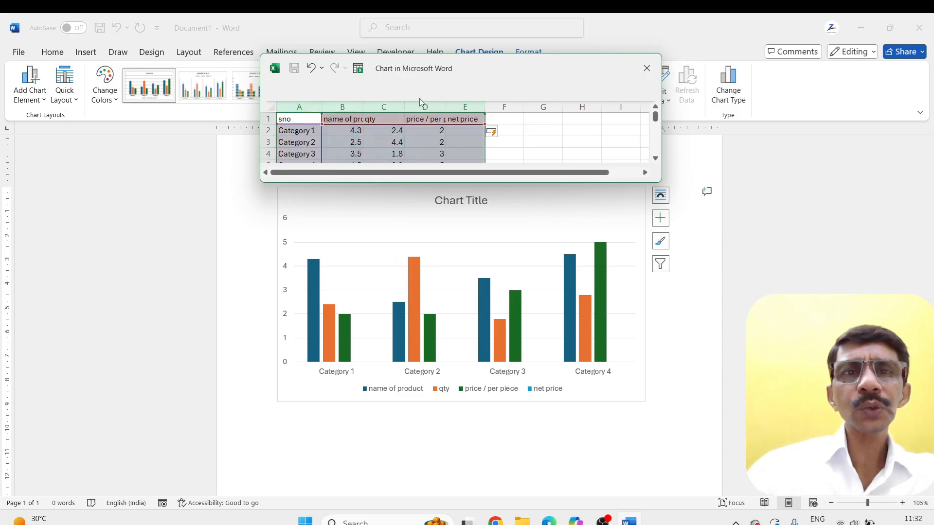
{"action": "left_click_drag", "start_coordinate": [404, 106], "coordinate": [422, 105]}
Replace the category names in A2 to A5 with the serial numbers 1, 2, 3 and 4
{"action": "left_click", "coordinate": [322, 130]}
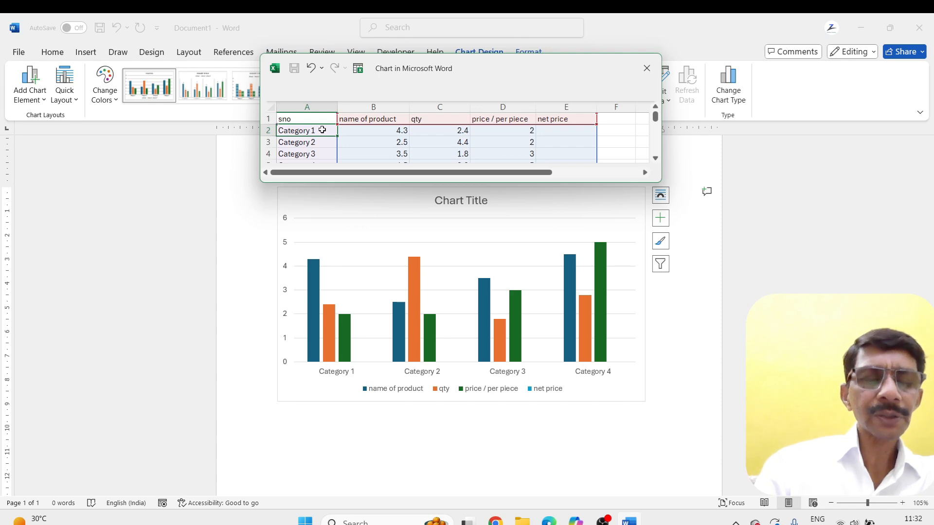
{"action": "type", "text": "1"}
{"action": "key", "text": "Return"}
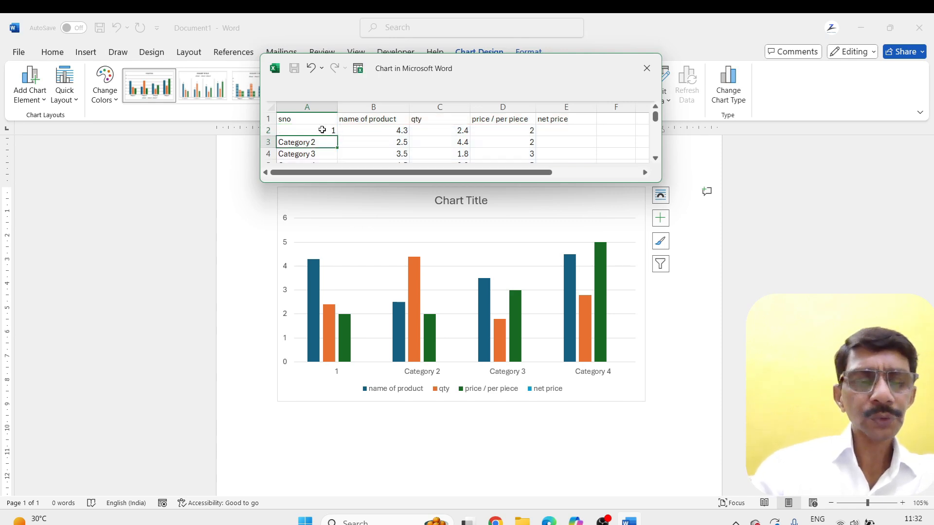
{"action": "type", "text": "2"}
{"action": "key", "text": "Return"}
{"action": "type", "text": "3"}
{"action": "key", "text": "Return"}
{"action": "type", "text": "4"}
{"action": "key", "text": "Return"}
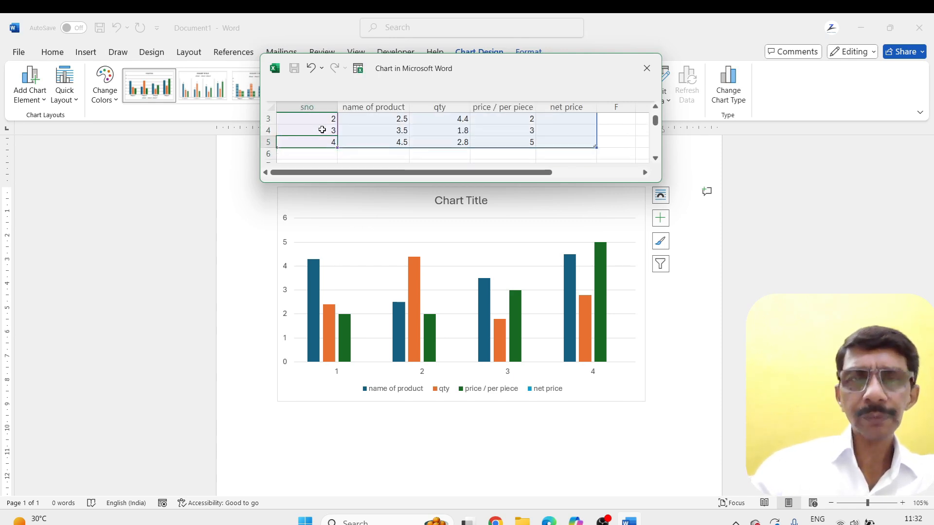
Fill the name of product column in B2 to B5 with keyboard, mouse, monitor and webcam
{"action": "key", "text": "Up"}
{"action": "key", "text": "Up"}
{"action": "key", "text": "Up"}
{"action": "key", "text": "Up"}
{"action": "key", "text": "Down"}
{"action": "key", "text": "Right"}
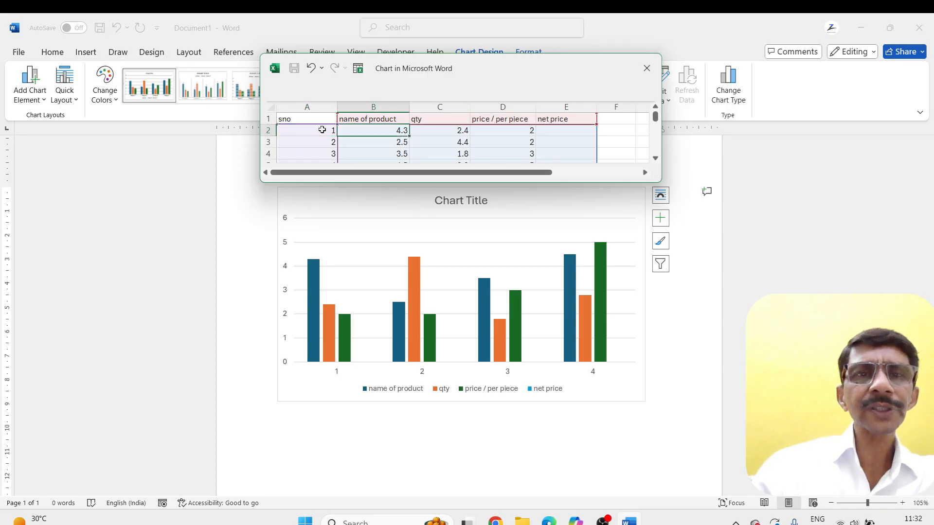
{"action": "type", "text": "keyboar"}
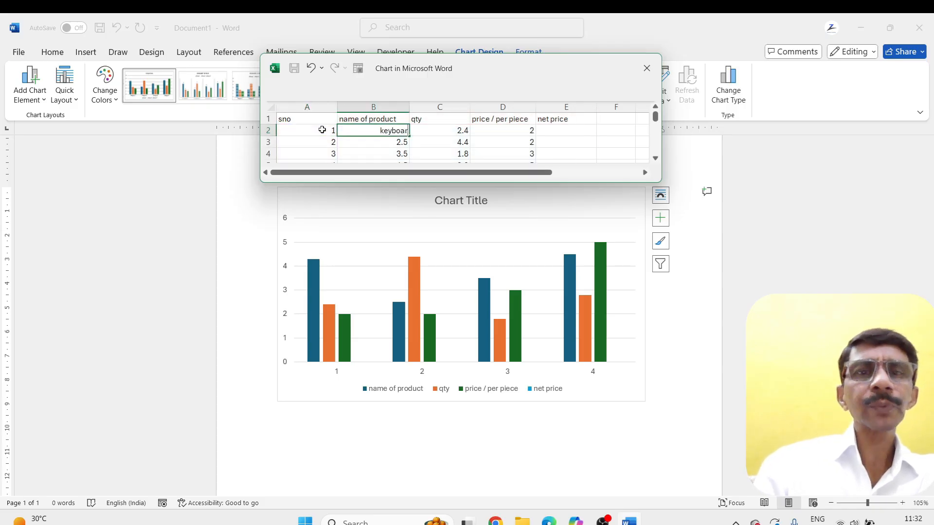
{"action": "type", "text": "d"}
{"action": "key", "text": "Return"}
{"action": "type", "text": "mouse"}
{"action": "key", "text": "Return"}
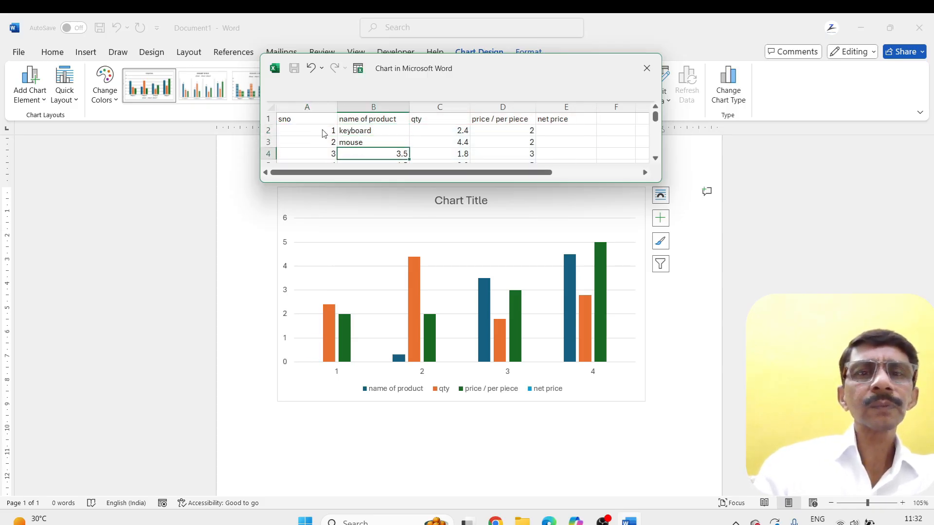
{"action": "type", "text": "monitor"}
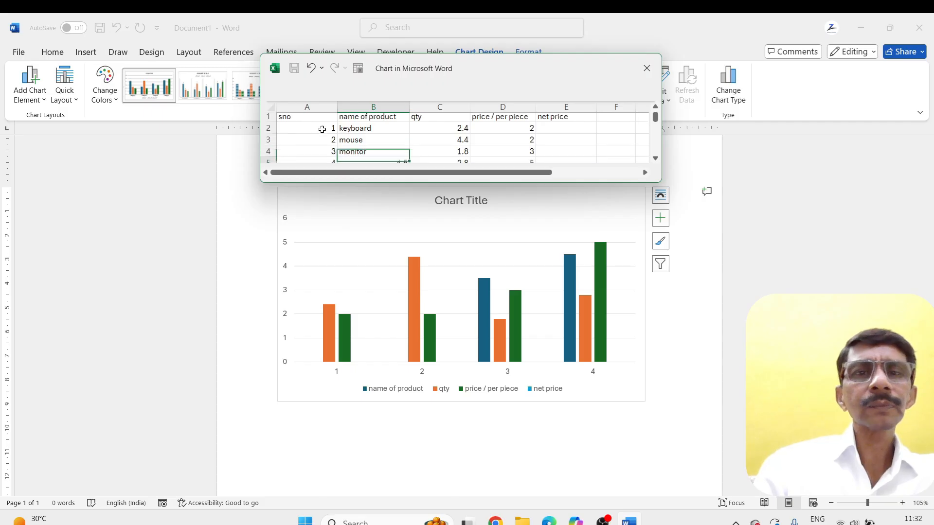
{"action": "key", "text": "Return"}
{"action": "type", "text": "web"}
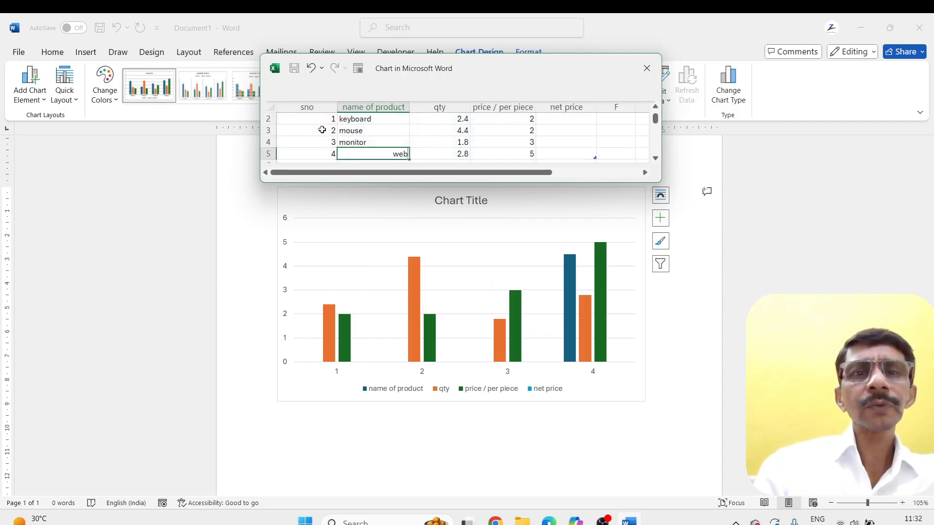
{"action": "type", "text": "cam"}
{"action": "key", "text": "Tab"}
Fill the qty column in C2 to C5 with 300, 250, 4000 and 2000
{"action": "key", "text": "Up"}
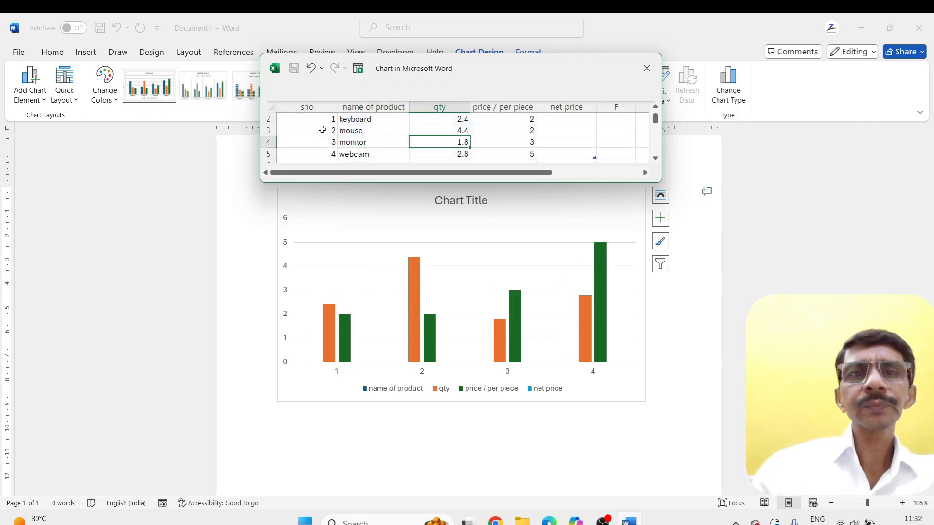
{"action": "key", "text": "Up"}
{"action": "key", "text": "Up"}
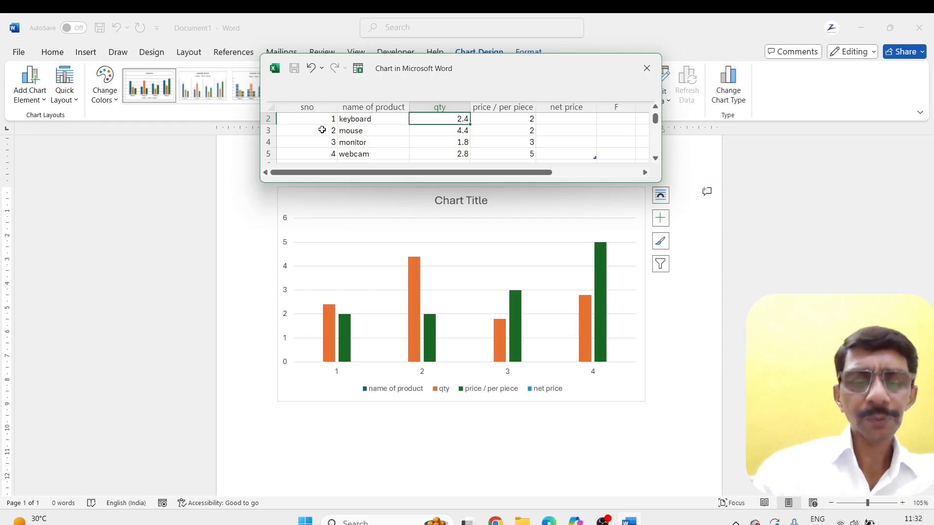
{"action": "type", "text": "300"}
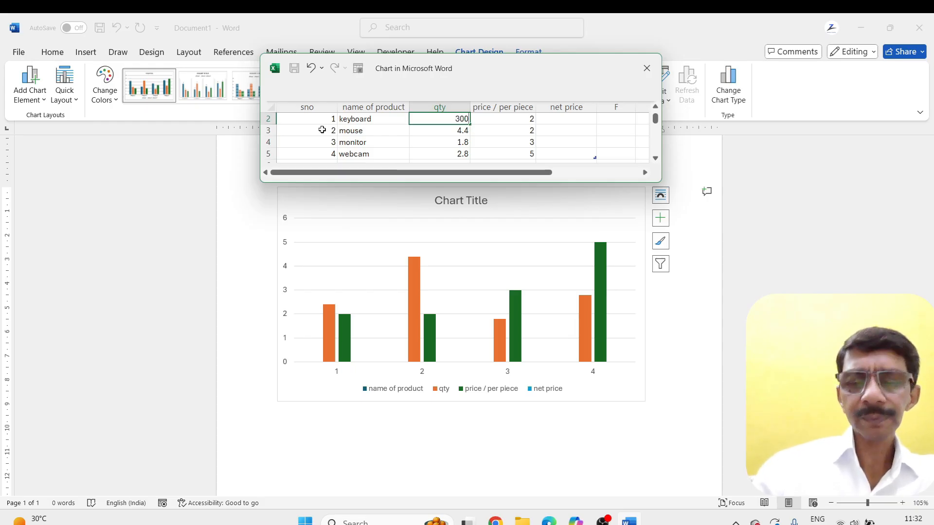
{"action": "key", "text": "Return"}
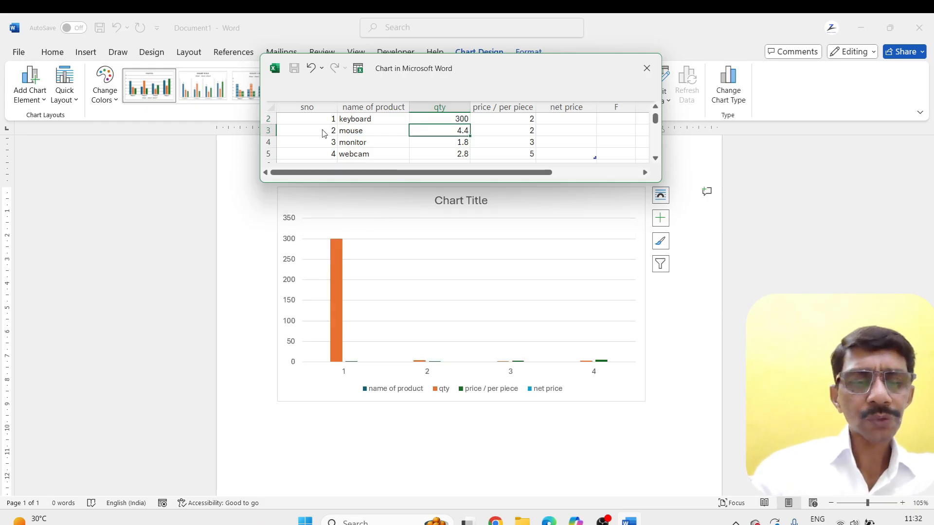
{"action": "type", "text": "250"}
{"action": "key", "text": "Return"}
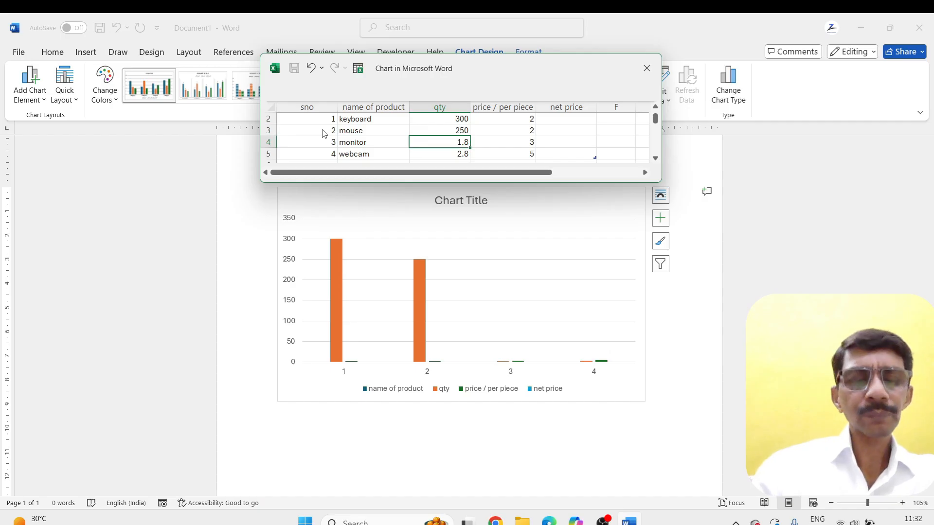
{"action": "type", "text": "4000"}
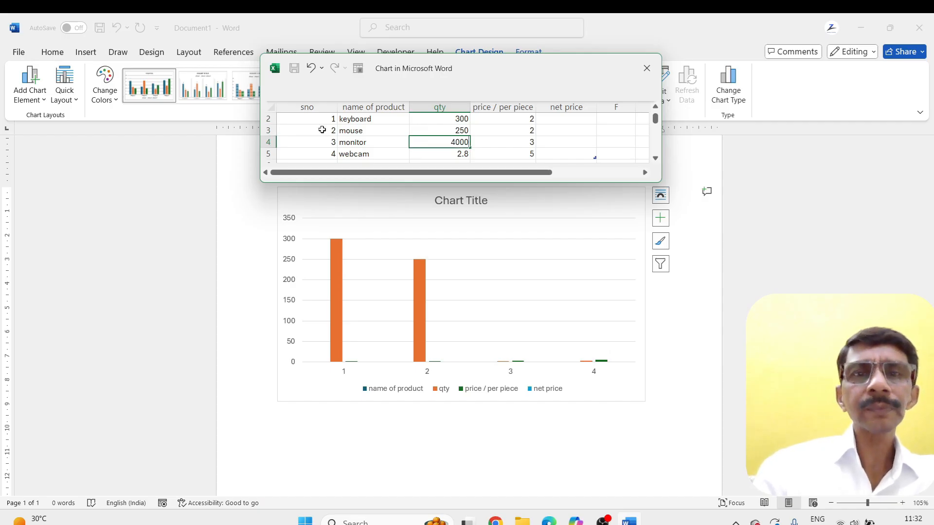
{"action": "key", "text": "Return"}
{"action": "type", "text": "2"}
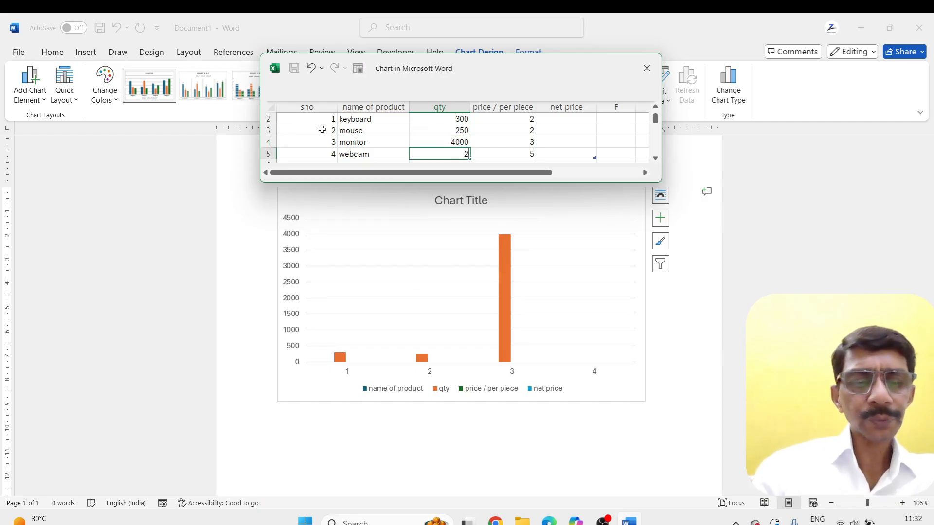
{"action": "type", "text": "000"}
{"action": "key", "text": "Up"}
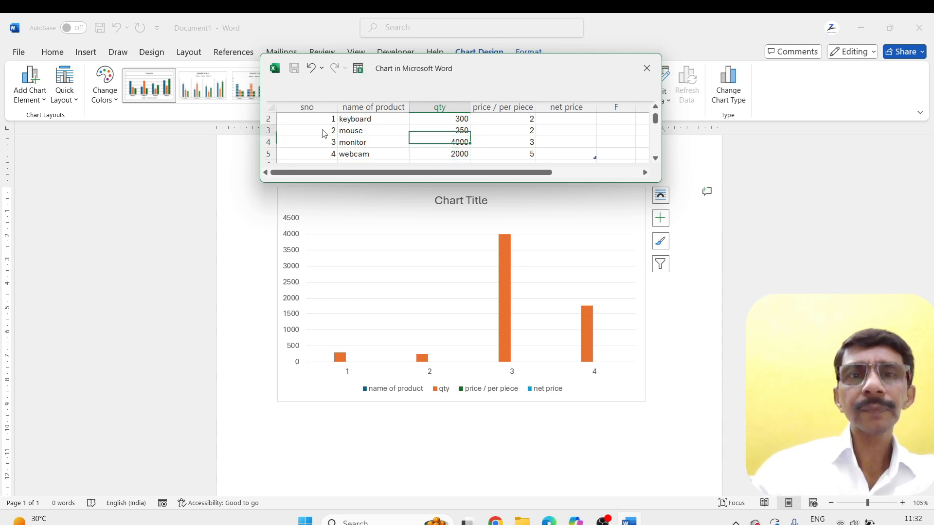
Move the four values in the qty column into the price / per piece column, D2 to D5, replacing the existing data
{"action": "key", "text": "Up"}
{"action": "key", "text": "Up"}
{"action": "key", "text": "Right"}
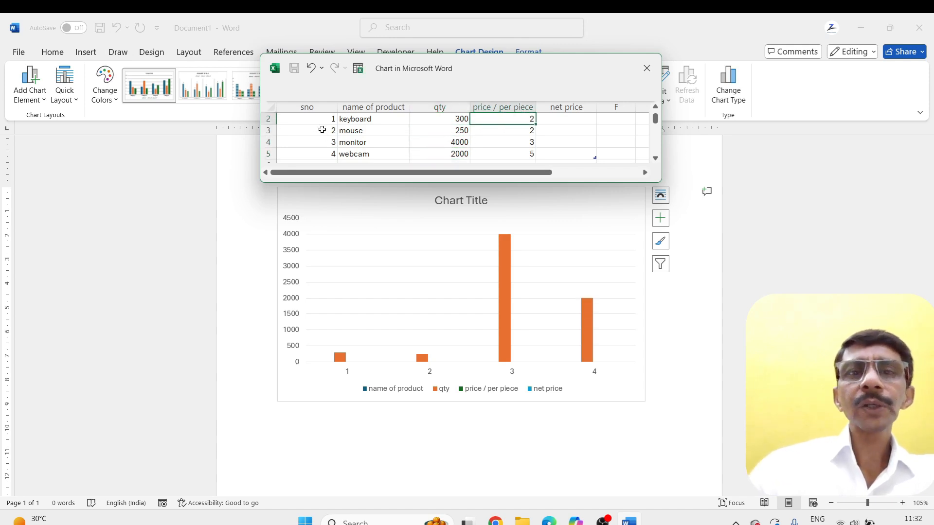
{"action": "scroll", "coordinate": [515, 131], "scroll_direction": "up", "scroll_amount": 1}
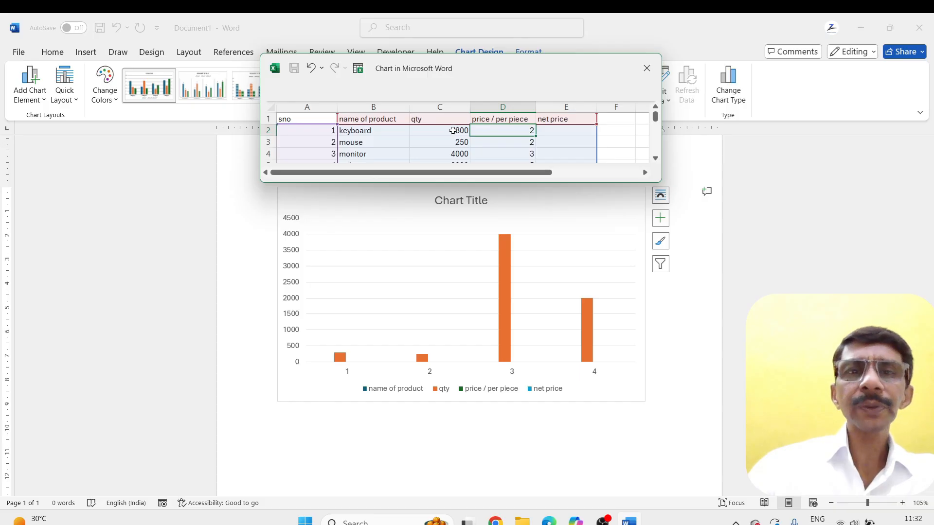
{"action": "scroll", "coordinate": [452, 130], "scroll_direction": "down", "scroll_amount": 1}
{"action": "scroll", "coordinate": [450, 117], "scroll_direction": "up", "scroll_amount": 2}
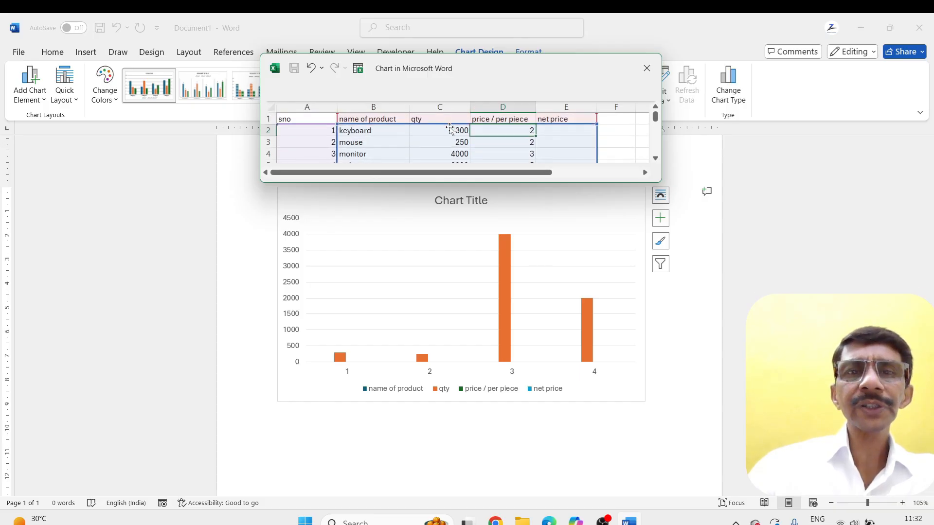
{"action": "left_click_drag", "start_coordinate": [448, 131], "coordinate": [518, 146]}
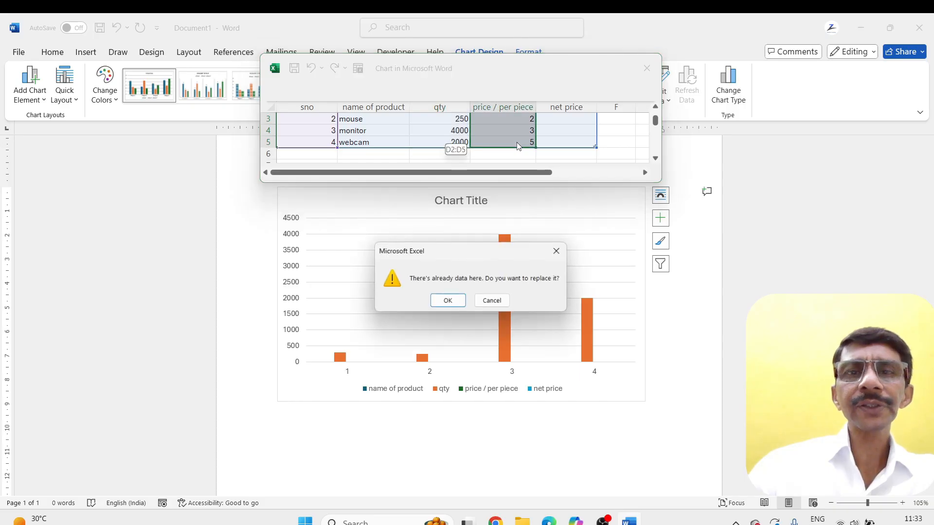
{"action": "left_click", "coordinate": [447, 300]}
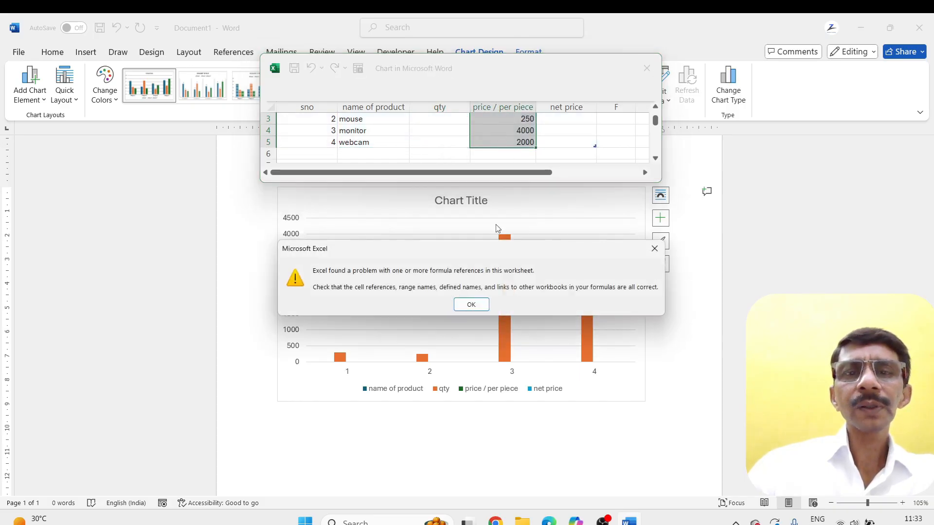
Fill the qty column in C2 to C5 with 4, 5, 6 and 3
{"action": "left_click", "coordinate": [471, 305]}
{"action": "scroll", "coordinate": [476, 141], "scroll_direction": "up", "scroll_amount": 1}
{"action": "left_click", "coordinate": [449, 133]}
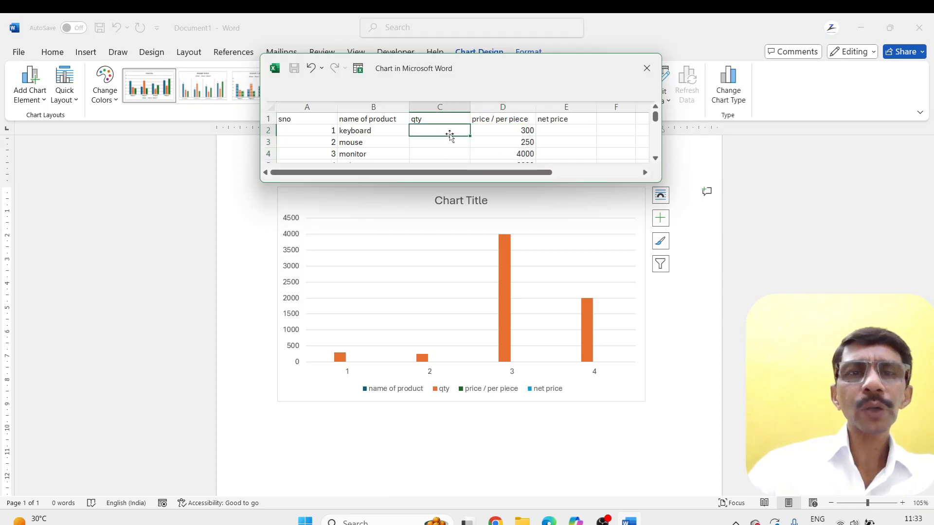
{"action": "type", "text": "1"}
{"action": "key", "text": "Return"}
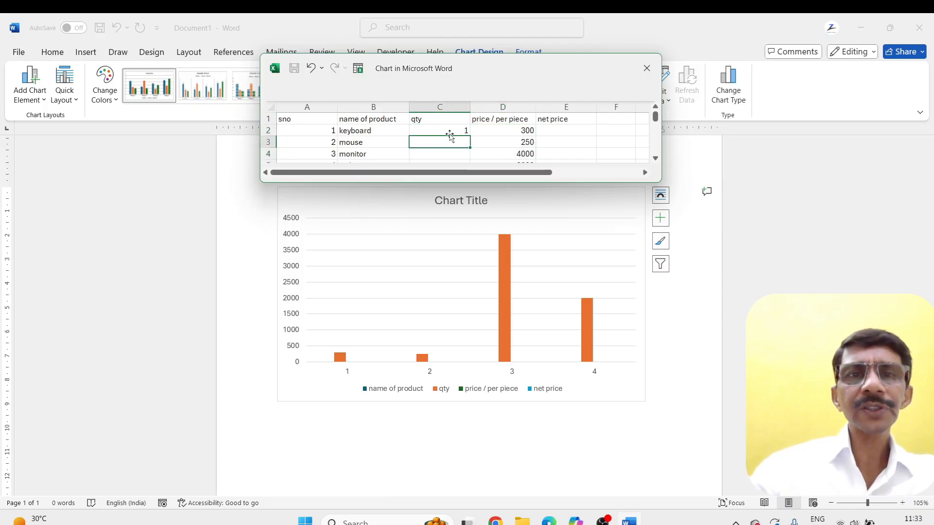
{"action": "left_click", "coordinate": [450, 134]}
{"action": "type", "text": "4"}
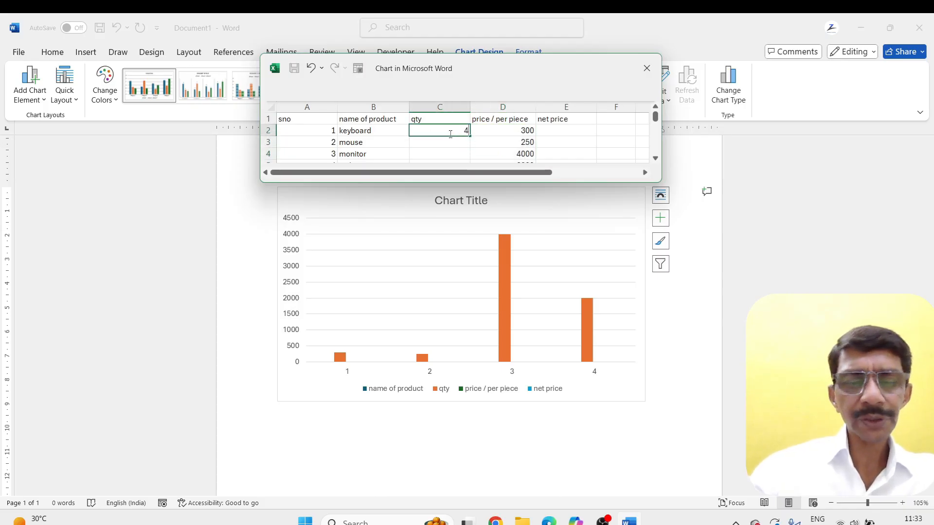
{"action": "key", "text": "Return"}
{"action": "type", "text": "5"}
{"action": "key", "text": "Return"}
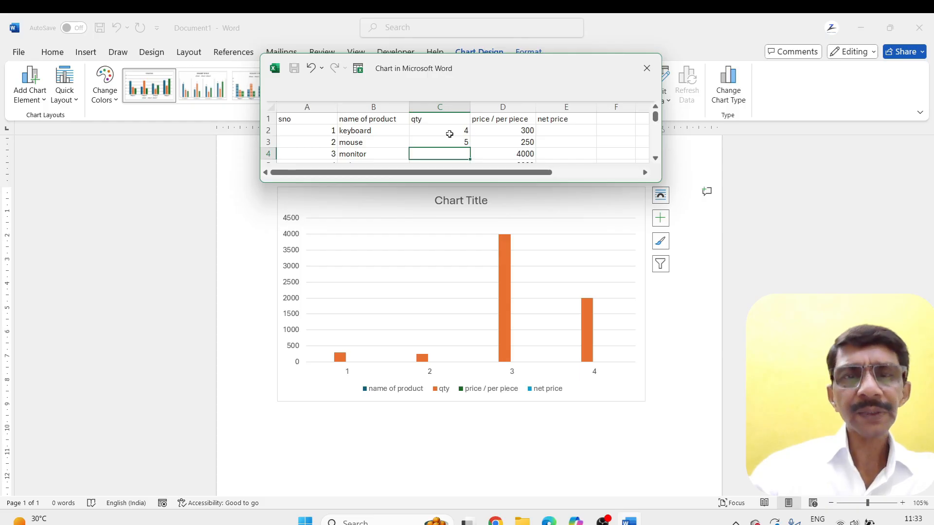
{"action": "type", "text": "6"}
{"action": "key", "text": "Return"}
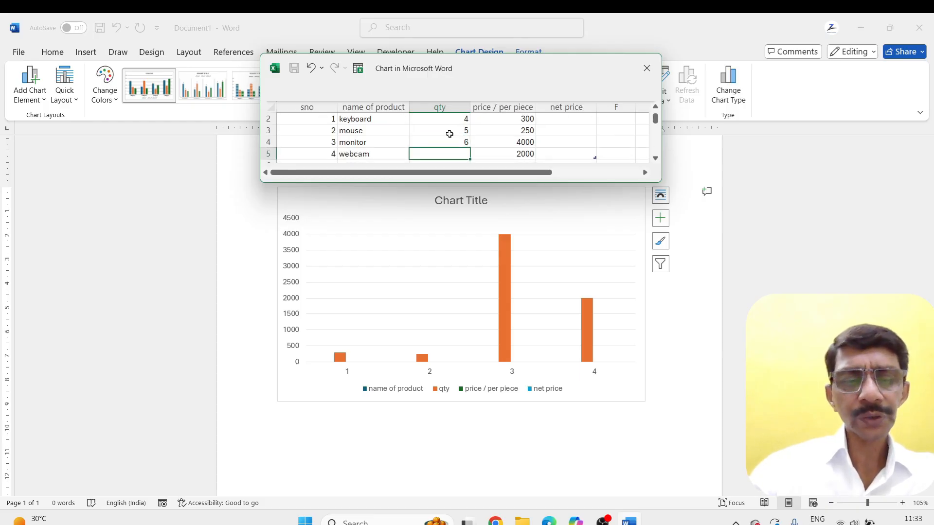
{"action": "type", "text": "3"}
{"action": "key", "text": "Return"}
{"action": "scroll", "coordinate": [449, 134], "scroll_direction": "up", "scroll_amount": 1}
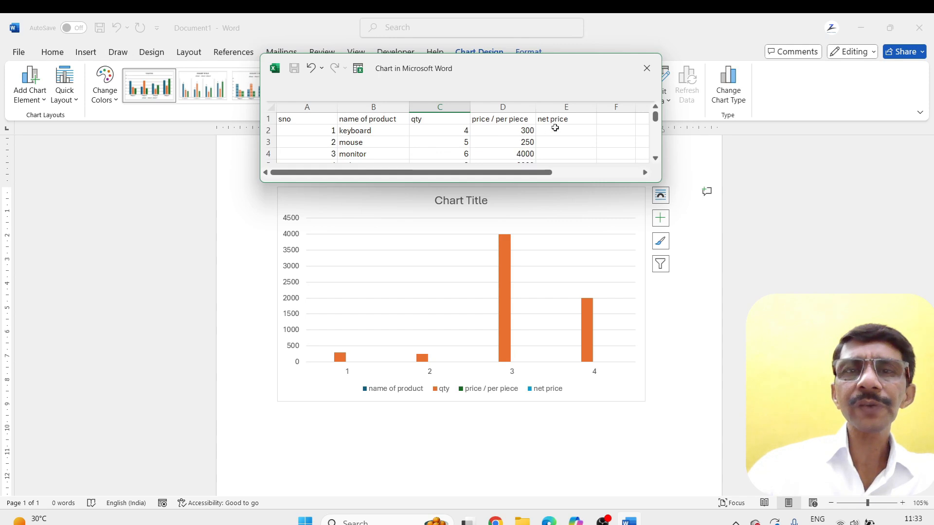
{"action": "left_click", "coordinate": [568, 119]}
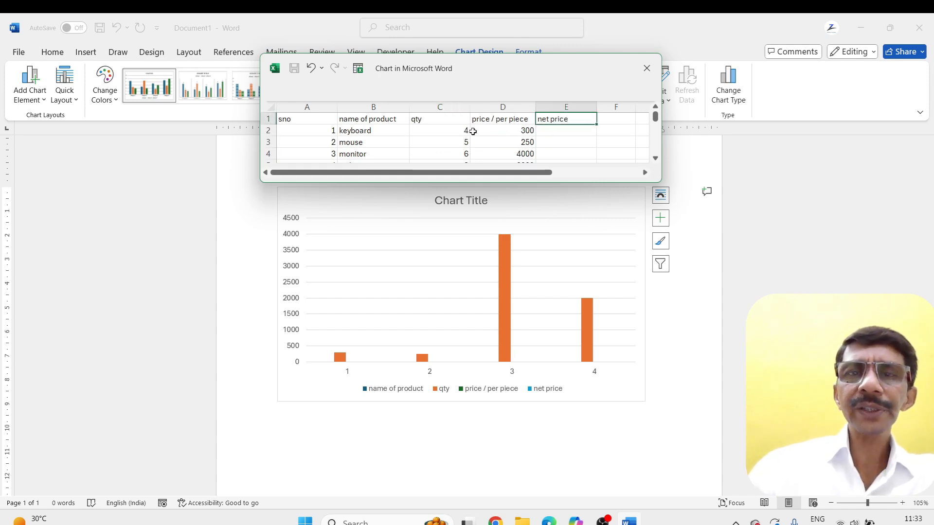
{"action": "left_click", "coordinate": [552, 132]}
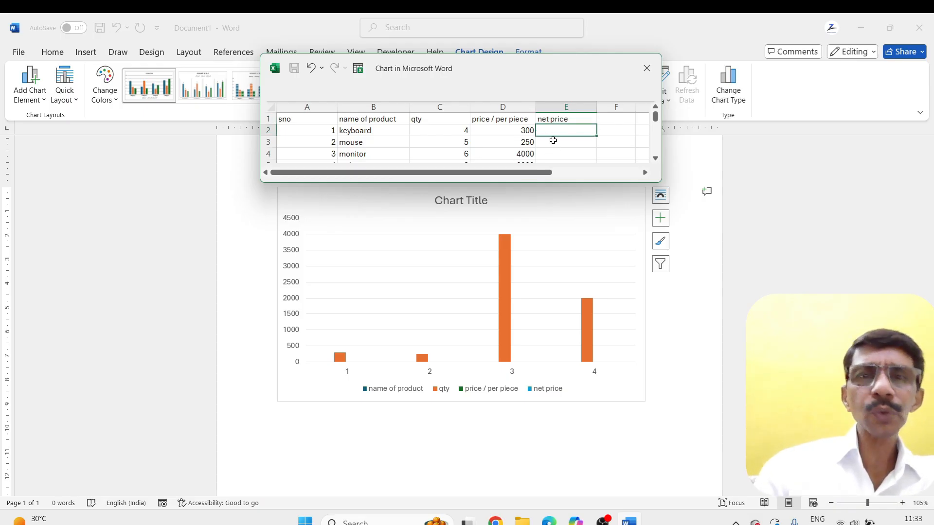
{"action": "type", "text": "="}
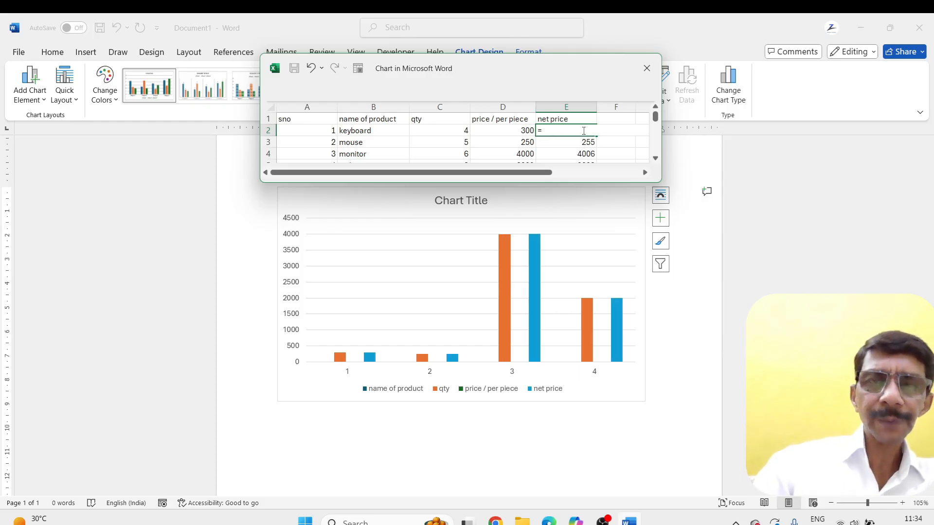
{"action": "left_click", "coordinate": [459, 134]}
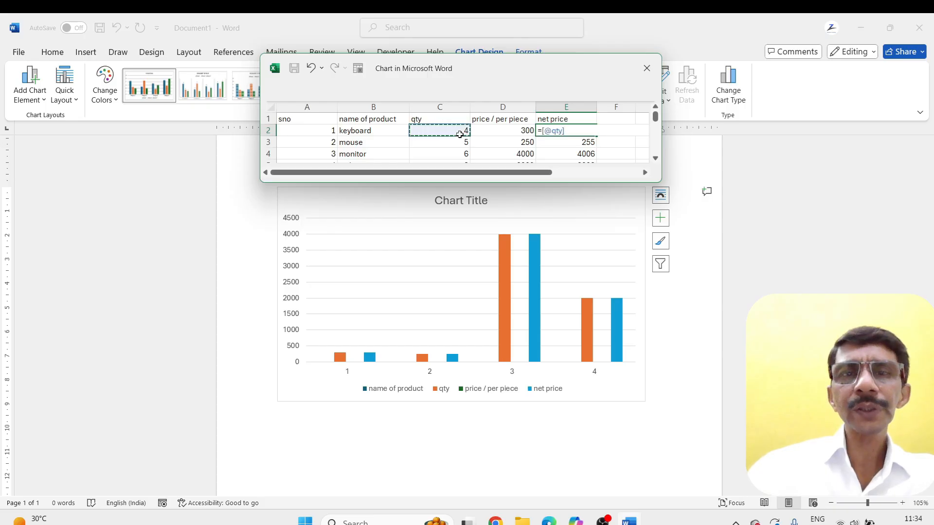
{"action": "type", "text": "*"}
{"action": "left_click", "coordinate": [503, 132]}
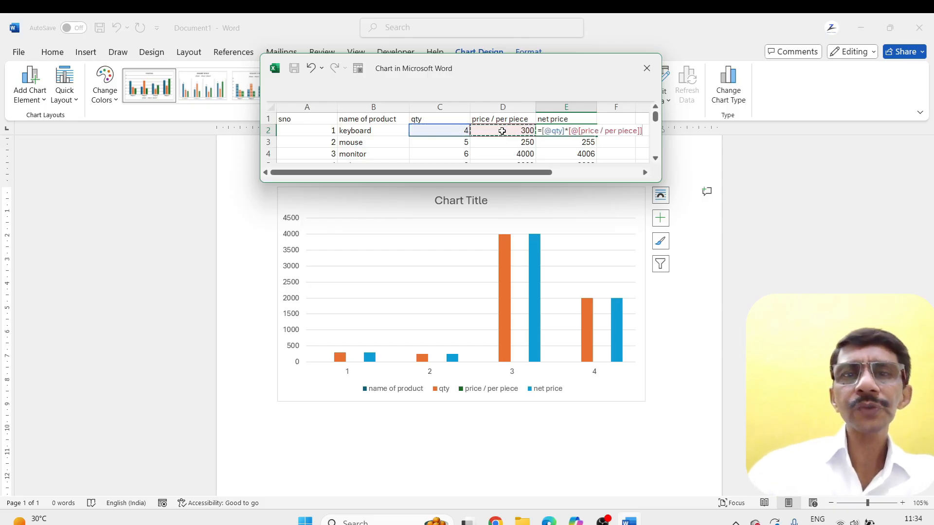
{"action": "key", "text": "Return"}
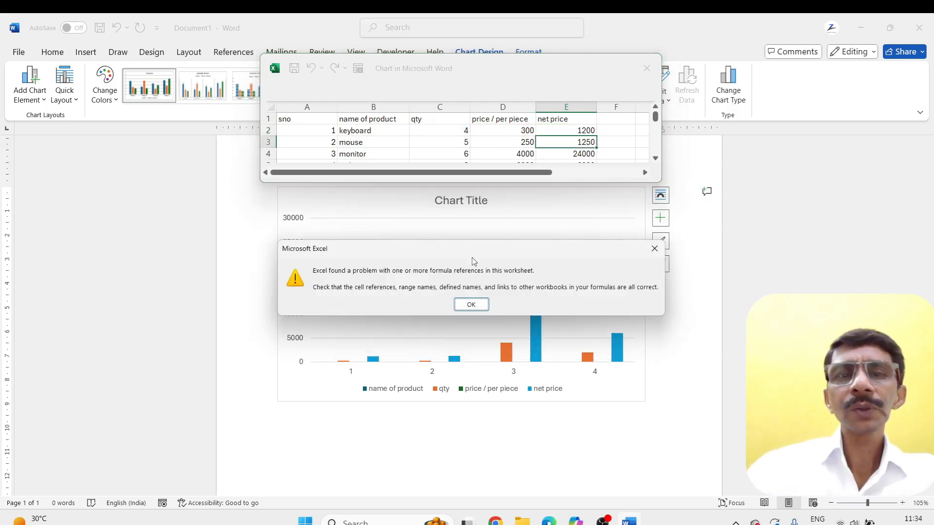
{"action": "left_click", "coordinate": [471, 305]}
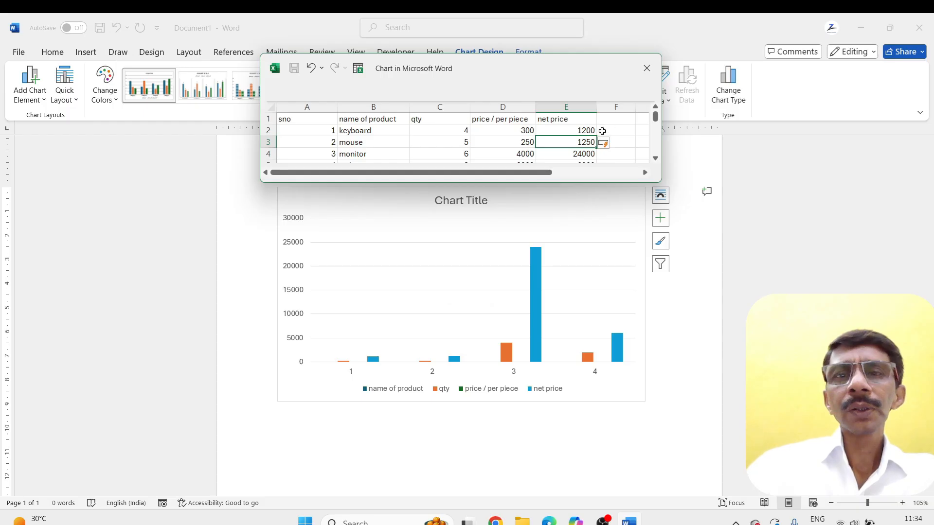
Close the chart's data sheet and deselect the chart in the document
{"action": "left_click", "coordinate": [647, 68]}
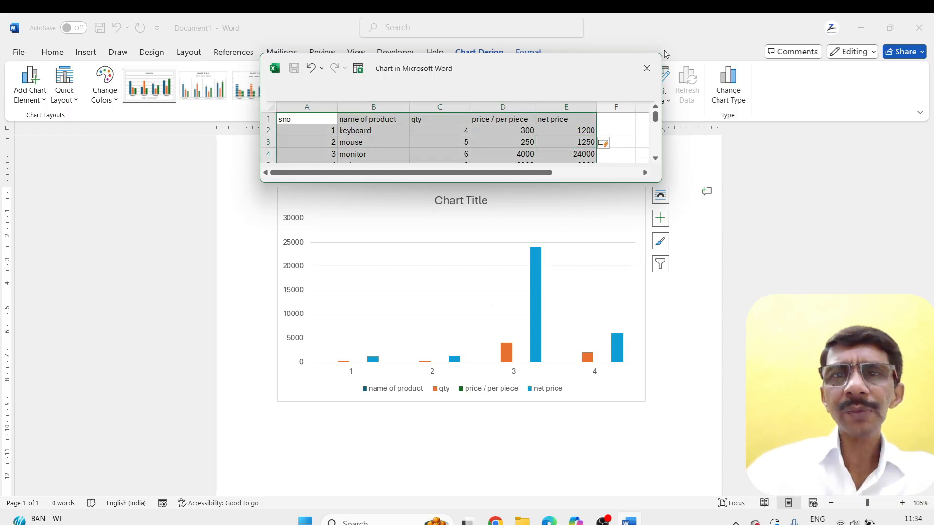
{"action": "left_click", "coordinate": [646, 68]}
{"action": "left_click", "coordinate": [668, 374]}
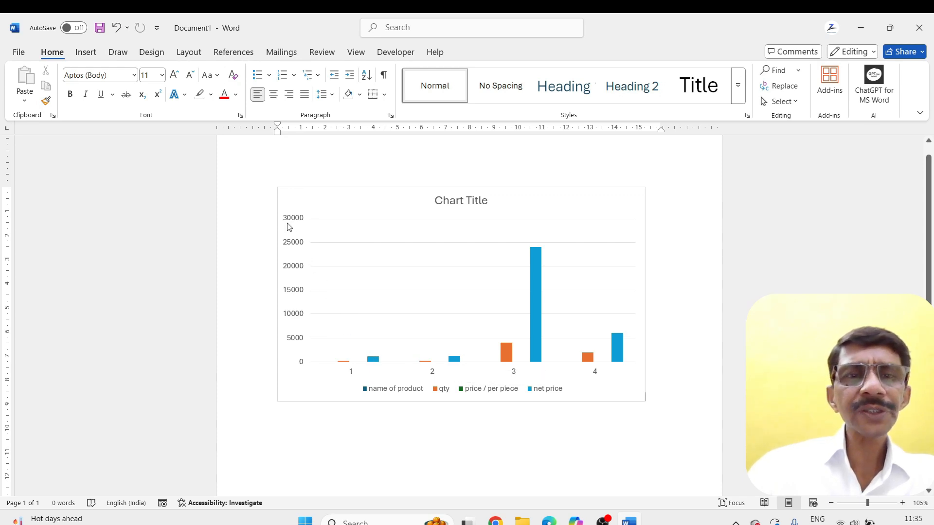
Replace the placeholder chart title with BUDGET
{"action": "left_click", "coordinate": [488, 206]}
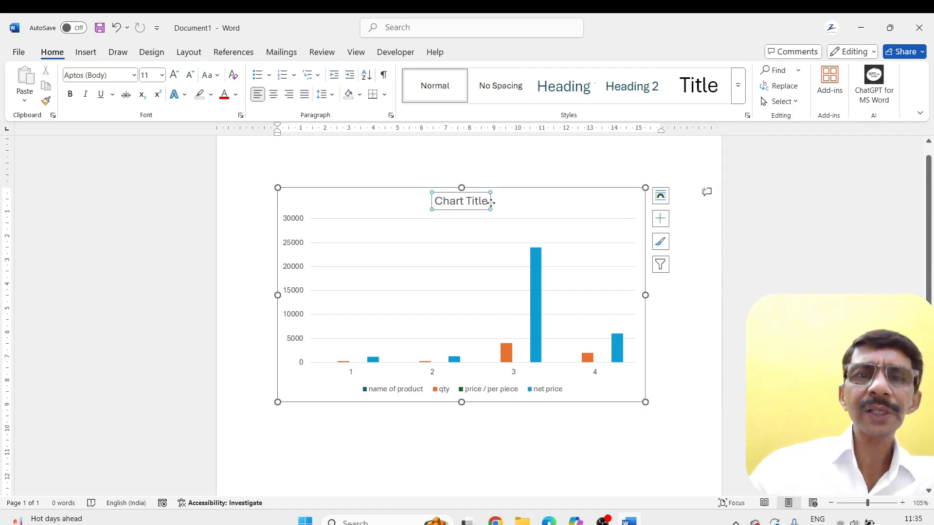
{"action": "left_click", "coordinate": [486, 204]}
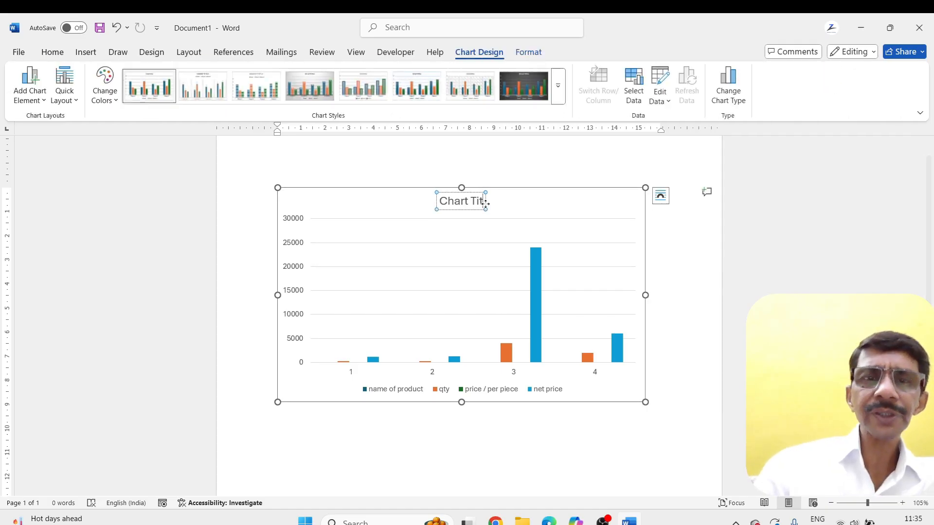
{"action": "key", "text": "BackSpace"}
{"action": "key", "text": "BackSpace"}
{"action": "key", "text": "BackSpace"}
{"action": "key", "text": "BackSpace"}
{"action": "key", "text": "BackSpace"}
{"action": "key", "text": "BackSpace"}
{"action": "key", "text": "BackSpace"}
{"action": "key", "text": "BackSpace"}
{"action": "key", "text": "BackSpace"}
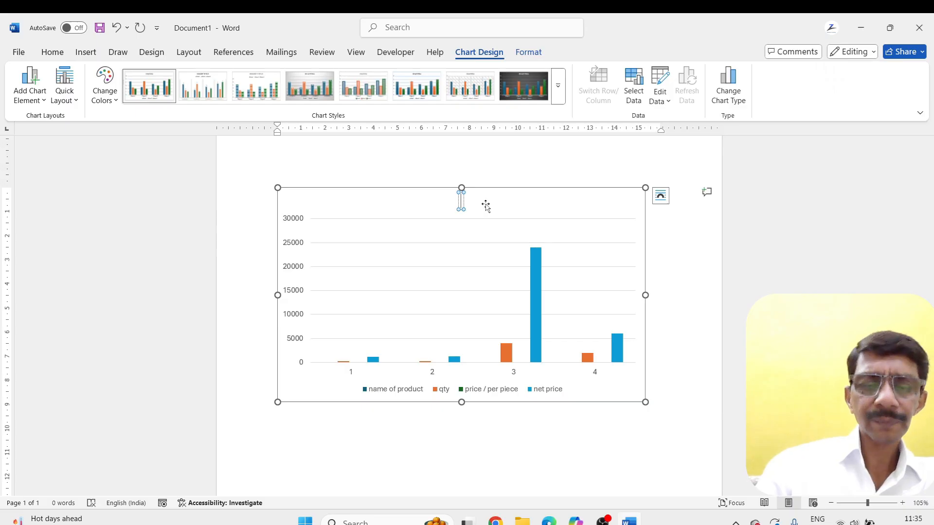
{"action": "type", "text": "BUDGET"}
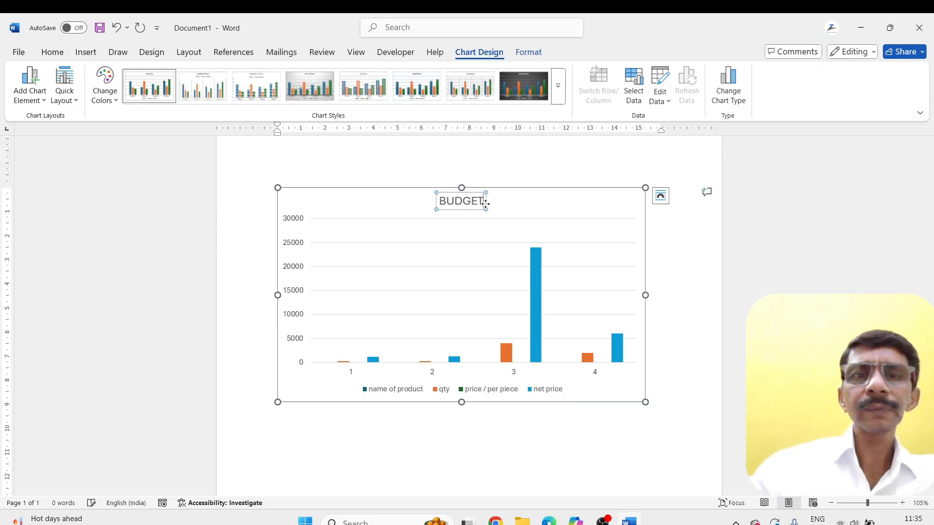
{"action": "left_click", "coordinate": [493, 423]}
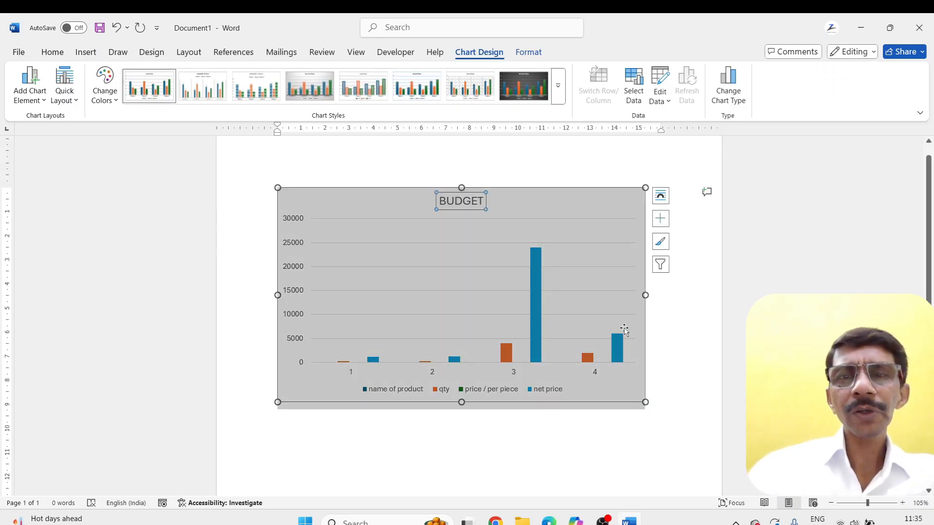
{"action": "left_click", "coordinate": [665, 314]}
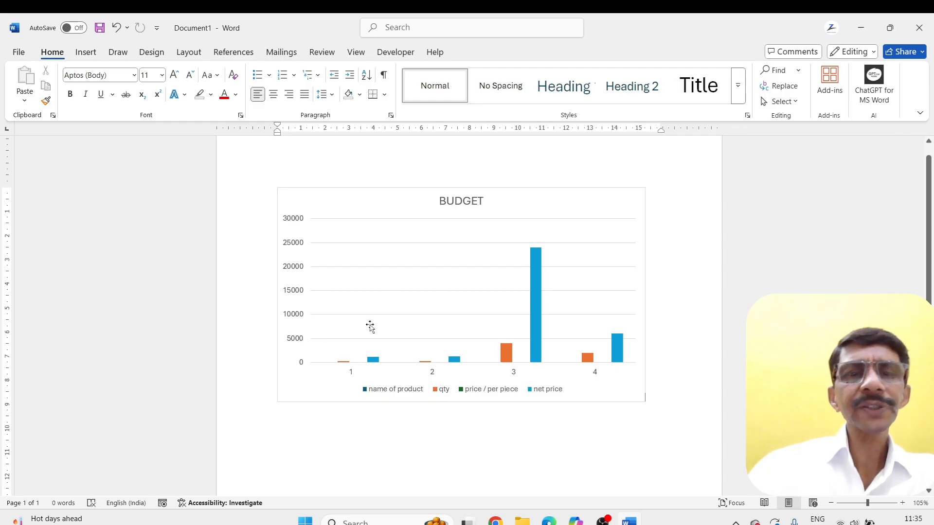
Change the BUDGET chart from clustered column to the 3-D Surface chart type
{"action": "left_click", "coordinate": [450, 233]}
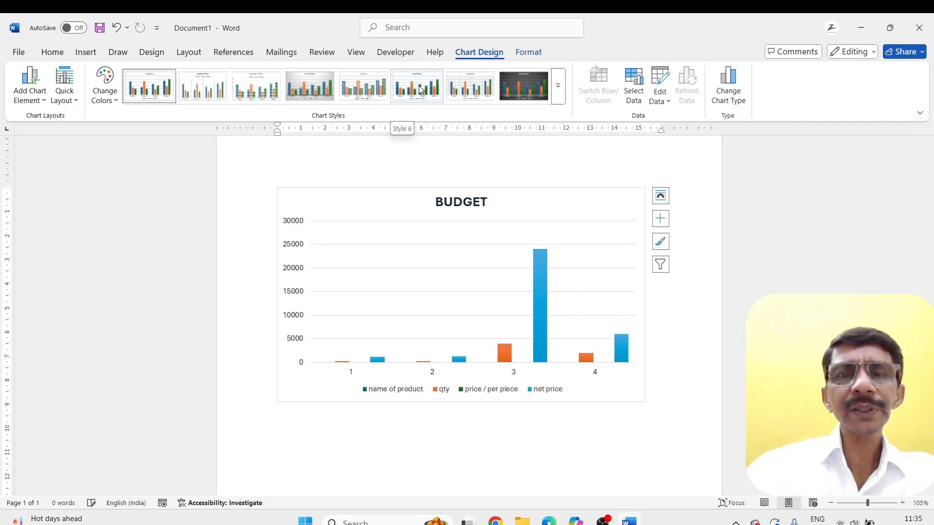
{"action": "left_click", "coordinate": [559, 98]}
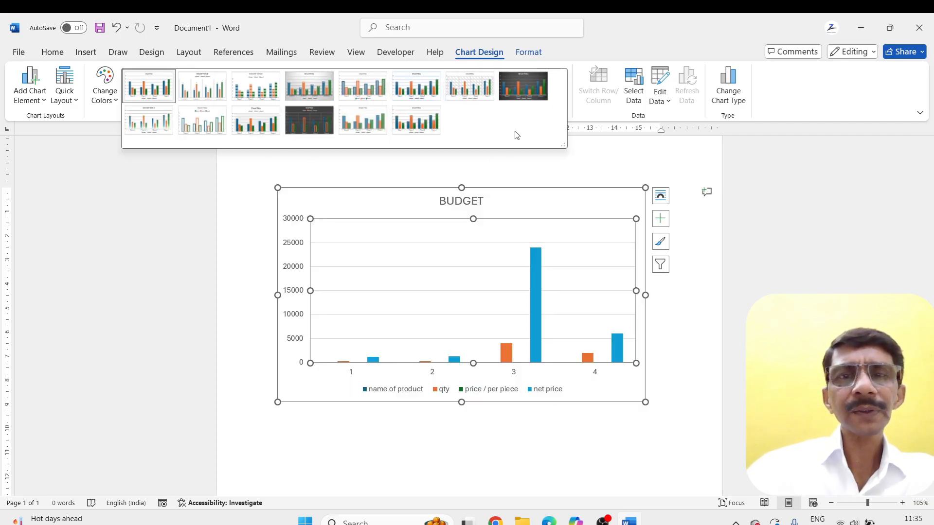
{"action": "left_click", "coordinate": [618, 119]}
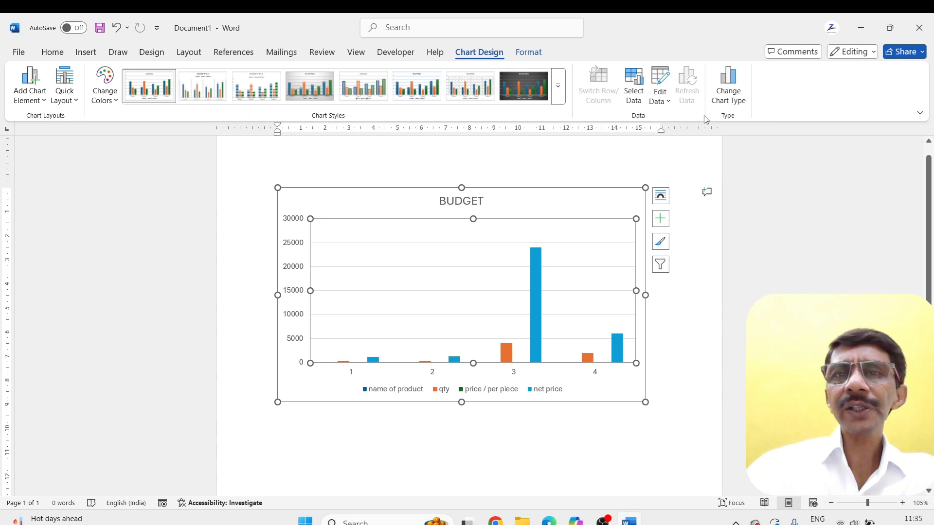
{"action": "left_click", "coordinate": [727, 92]}
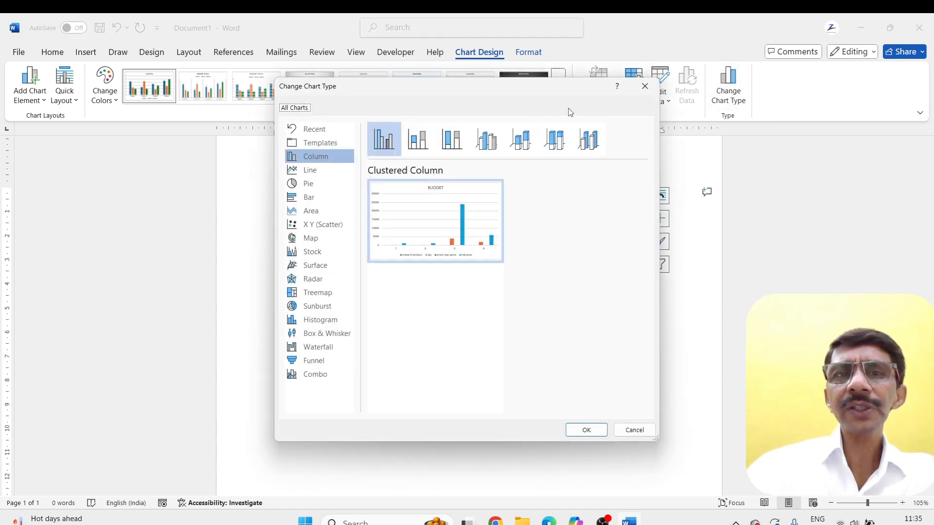
{"action": "left_click_drag", "start_coordinate": [494, 90], "coordinate": [832, 74]}
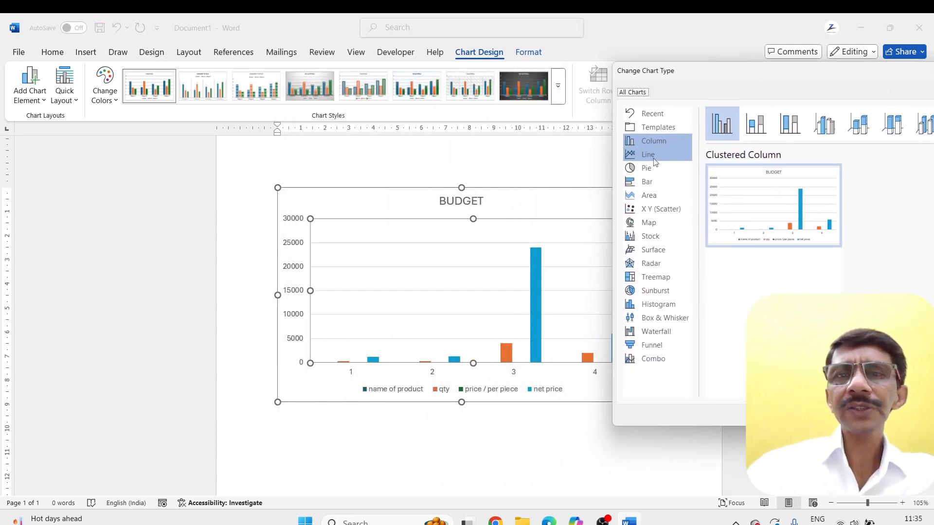
{"action": "left_click", "coordinate": [641, 182]}
{"action": "left_click", "coordinate": [640, 196]}
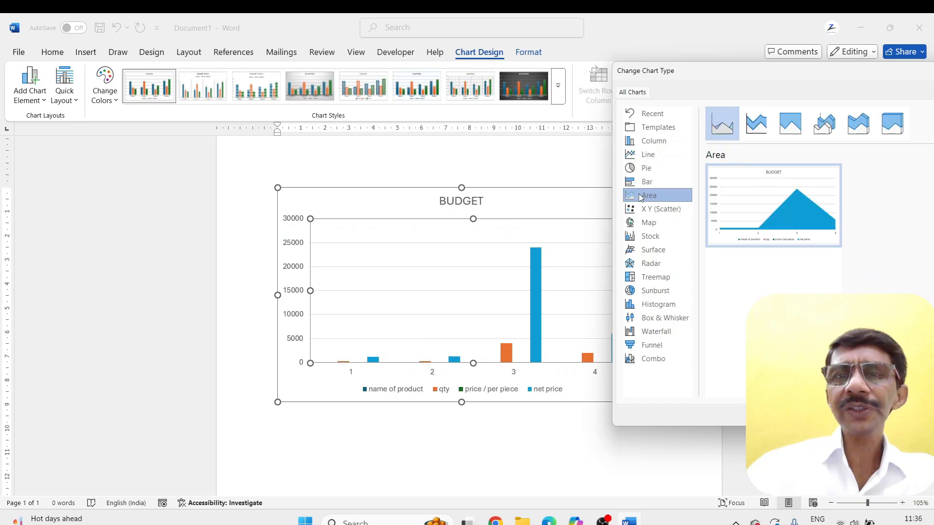
{"action": "left_click", "coordinate": [640, 223]}
{"action": "left_click", "coordinate": [640, 249]}
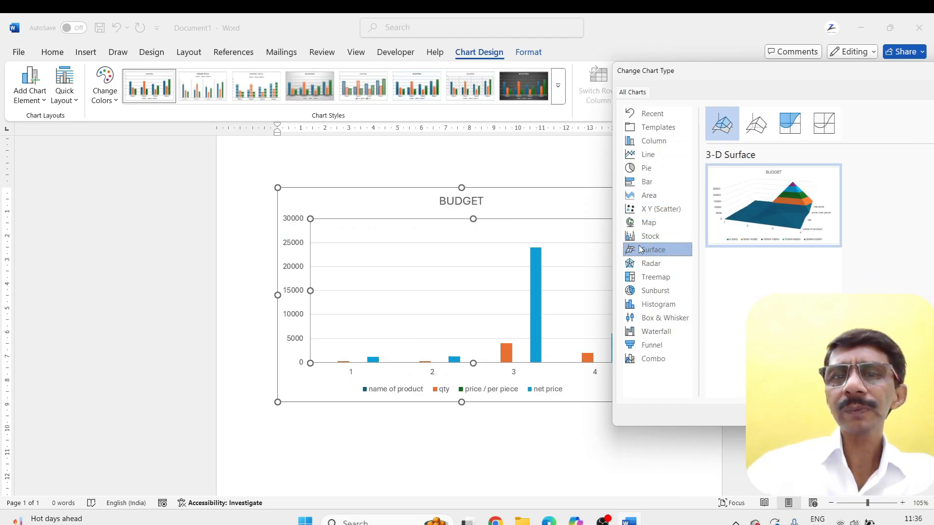
{"action": "left_click", "coordinate": [907, 415]}
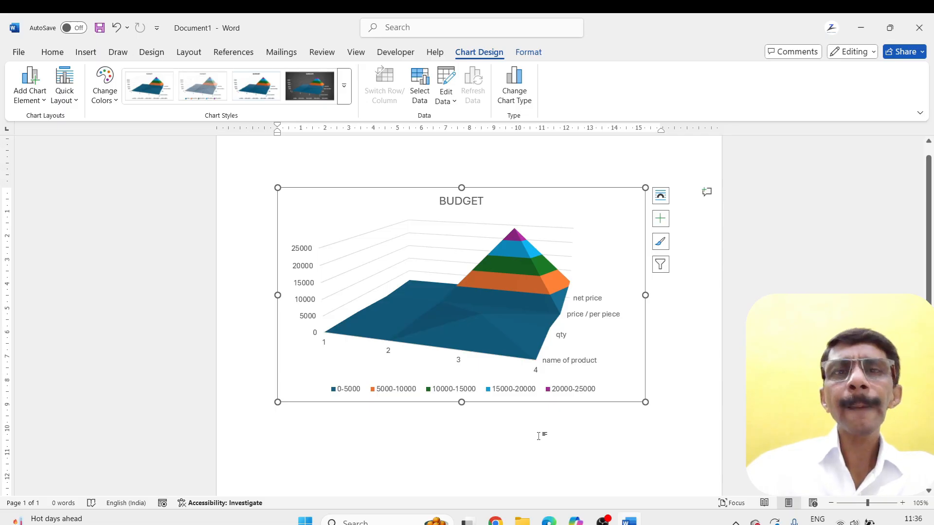
View the surface chart's data in the small data sheet window and close it
{"action": "left_click", "coordinate": [454, 105]}
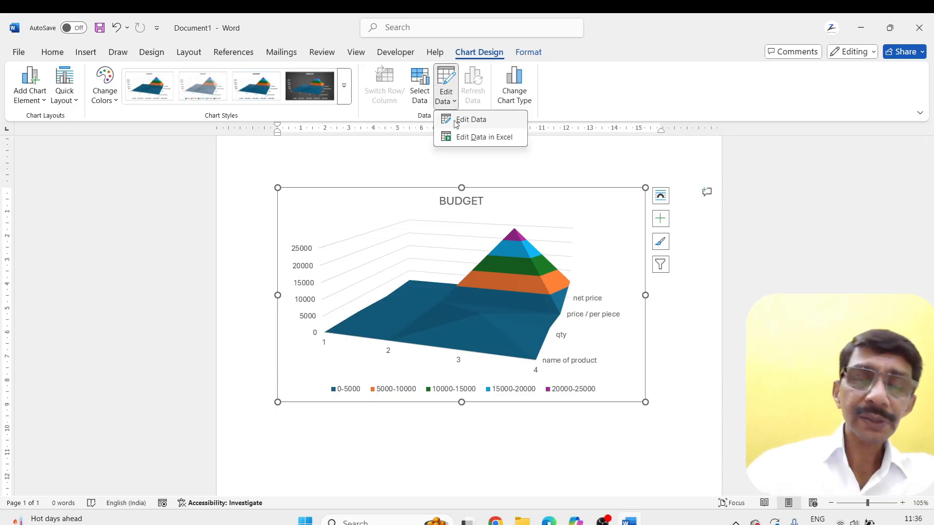
{"action": "left_click", "coordinate": [467, 120]}
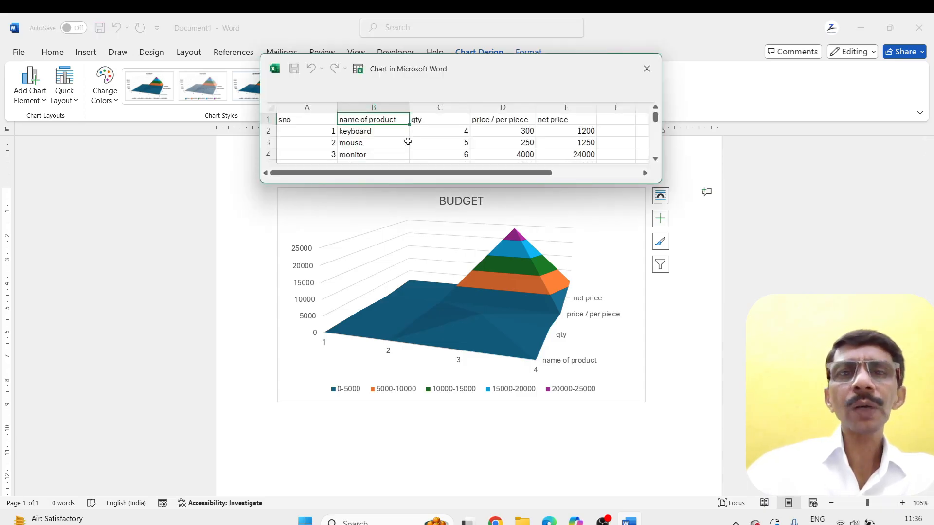
{"action": "left_click", "coordinate": [646, 70]}
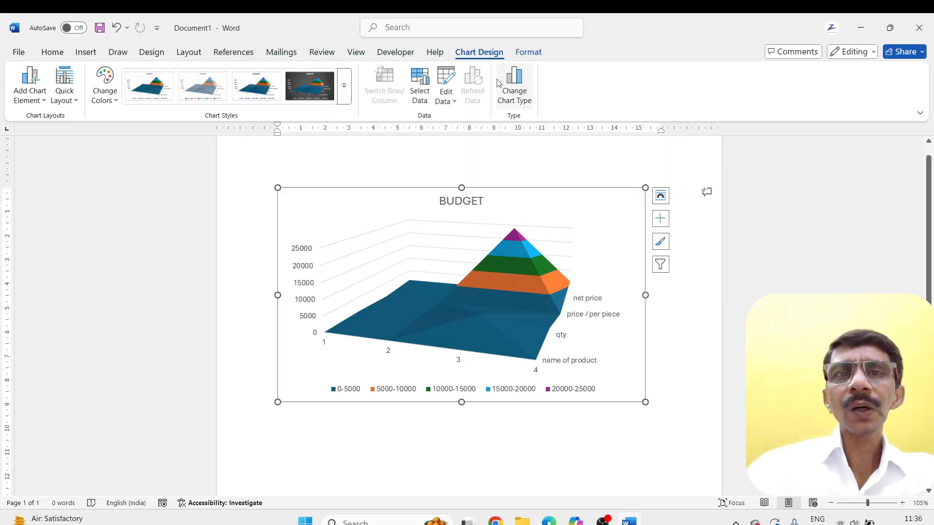
Open the chart's data in Excel and centre the contents of cells A1 to E5 horizontally
{"action": "left_click", "coordinate": [455, 101]}
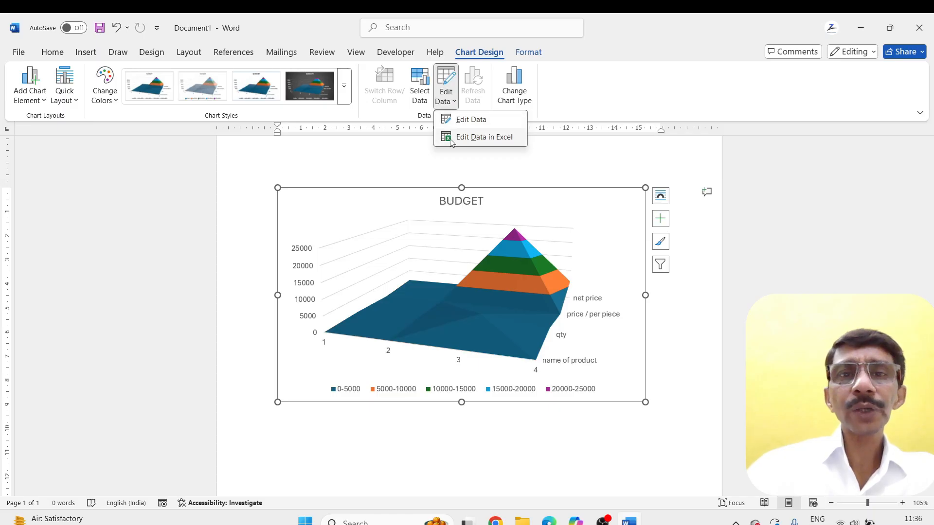
{"action": "left_click", "coordinate": [450, 142]}
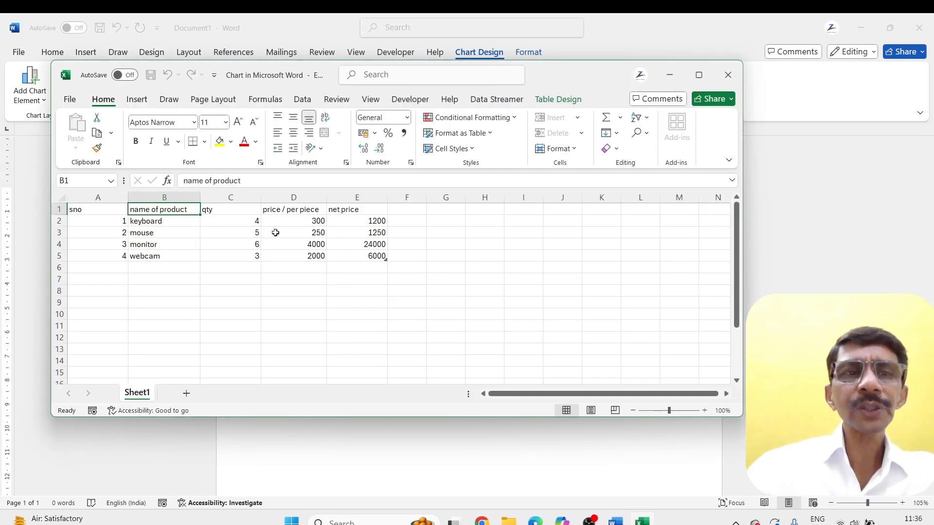
{"action": "left_click_drag", "start_coordinate": [83, 210], "coordinate": [356, 259]}
{"action": "left_click", "coordinate": [294, 134]}
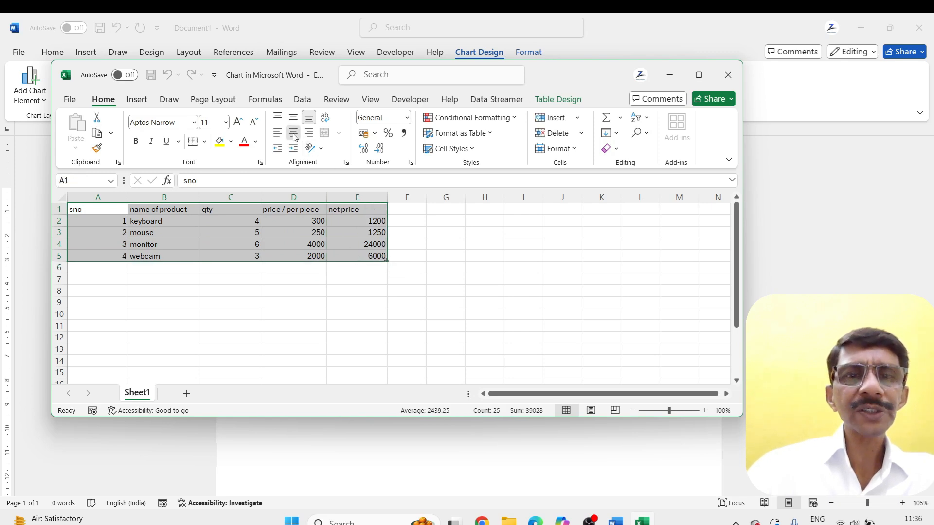
Fill the header cells A1 to E1 of the chart's data sheet with a light blue theme colour
{"action": "left_click", "coordinate": [254, 296]}
{"action": "left_click_drag", "start_coordinate": [89, 208], "coordinate": [384, 209]}
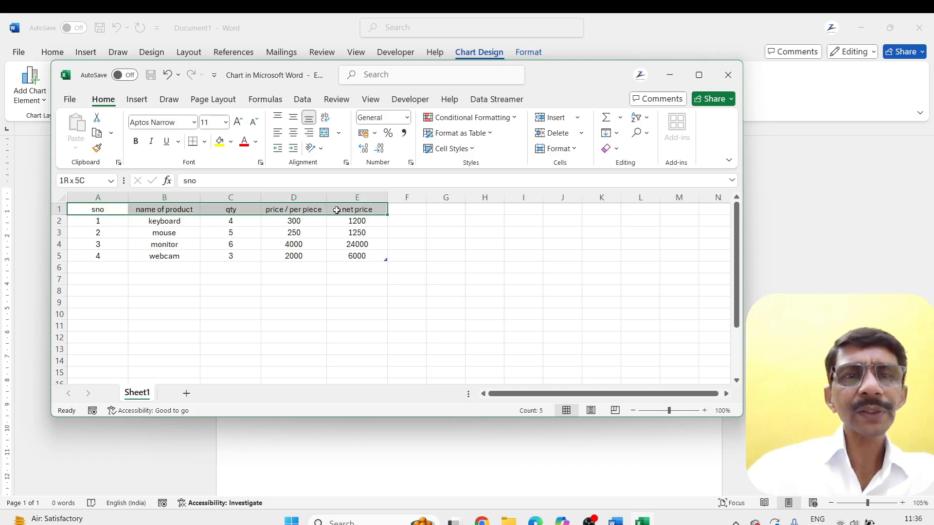
{"action": "left_click", "coordinate": [230, 142]}
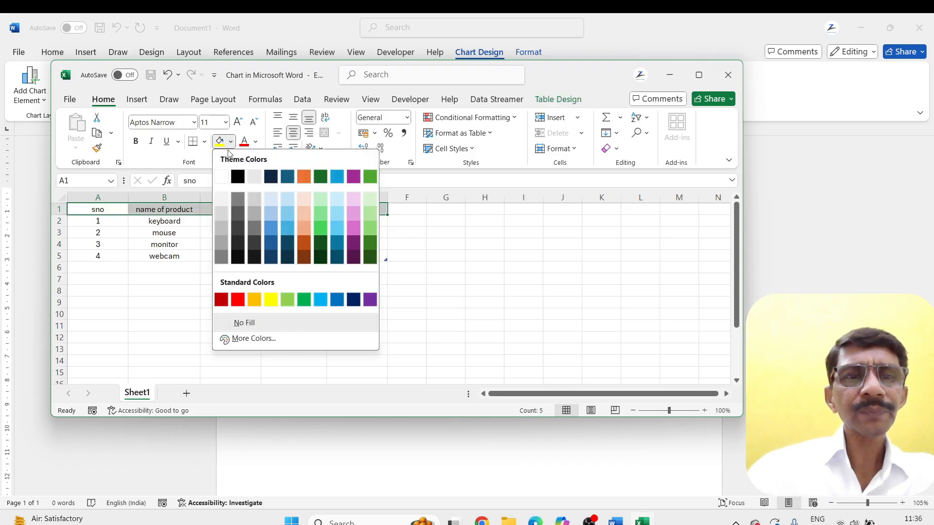
{"action": "left_click", "coordinate": [287, 228]}
{"action": "left_click", "coordinate": [149, 266]}
Apply all borders to cells A1 to E5 and close the Excel data window
{"action": "left_click_drag", "start_coordinate": [81, 209], "coordinate": [349, 250]}
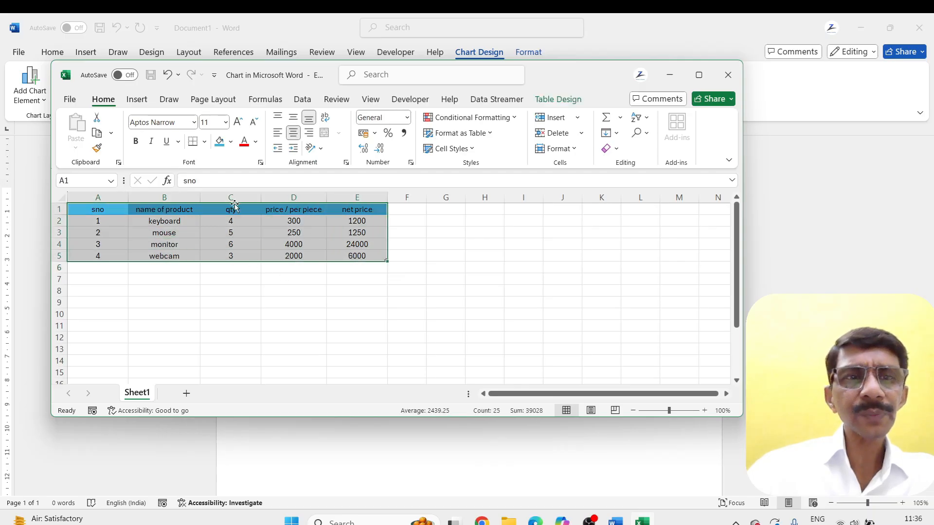
{"action": "left_click", "coordinate": [205, 142]}
{"action": "left_click", "coordinate": [226, 265]}
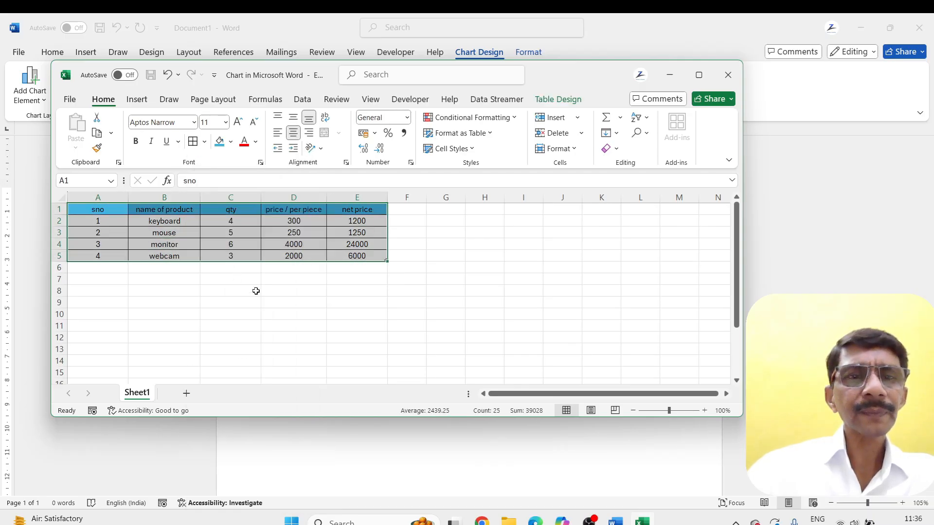
{"action": "left_click", "coordinate": [291, 313]}
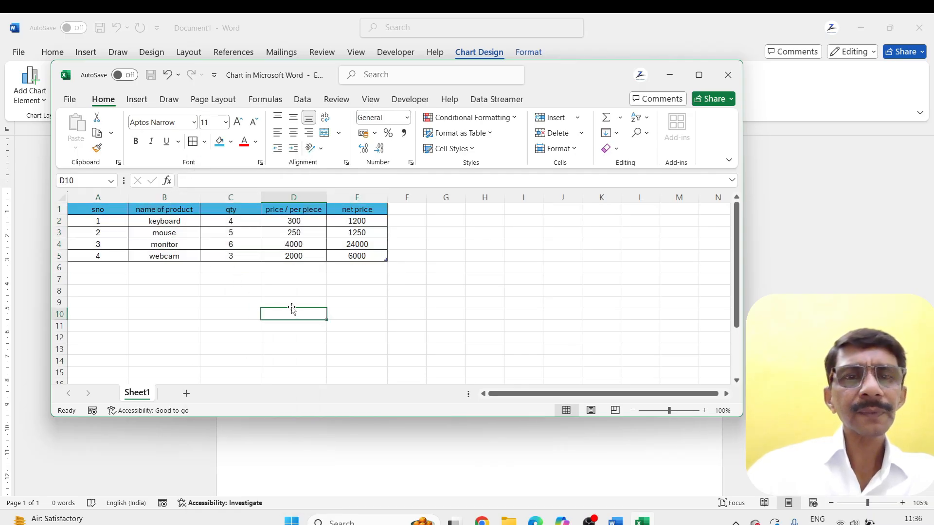
{"action": "left_click", "coordinate": [727, 74]}
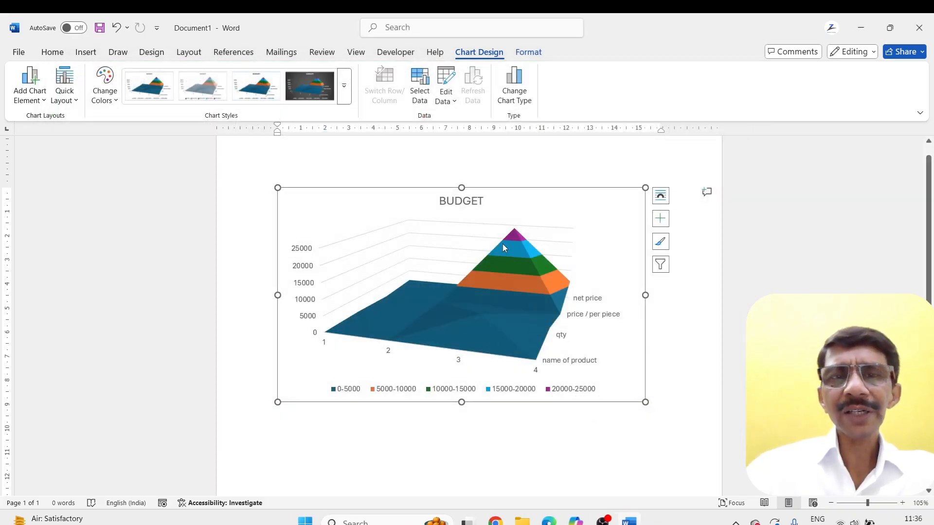
Exclude the name of product and qty series from the BUDGET chart through its data source selection
{"action": "left_click", "coordinate": [473, 199]}
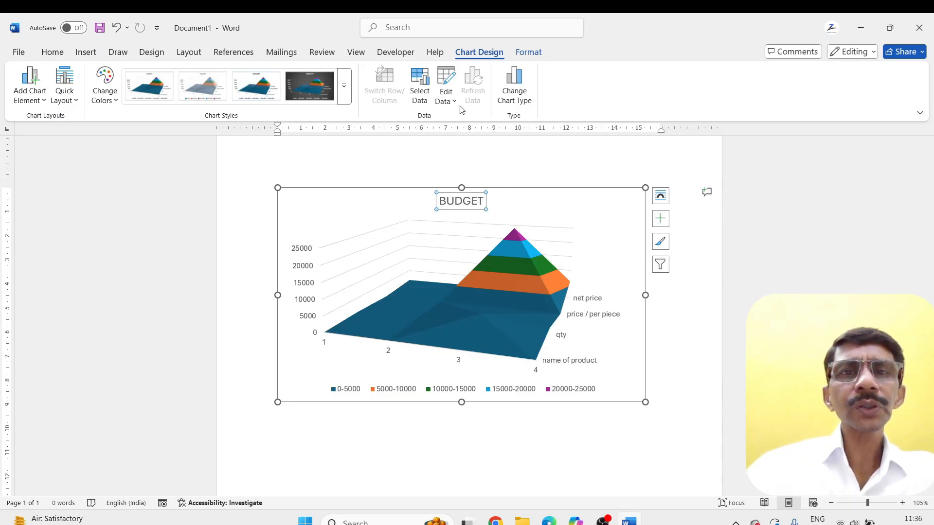
{"action": "left_click", "coordinate": [417, 88]}
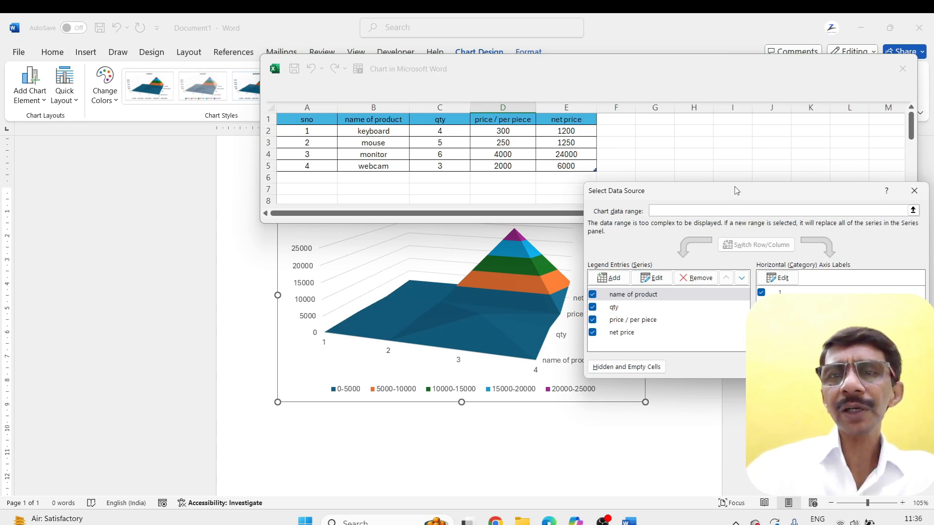
{"action": "left_click_drag", "start_coordinate": [737, 190], "coordinate": [537, 243]}
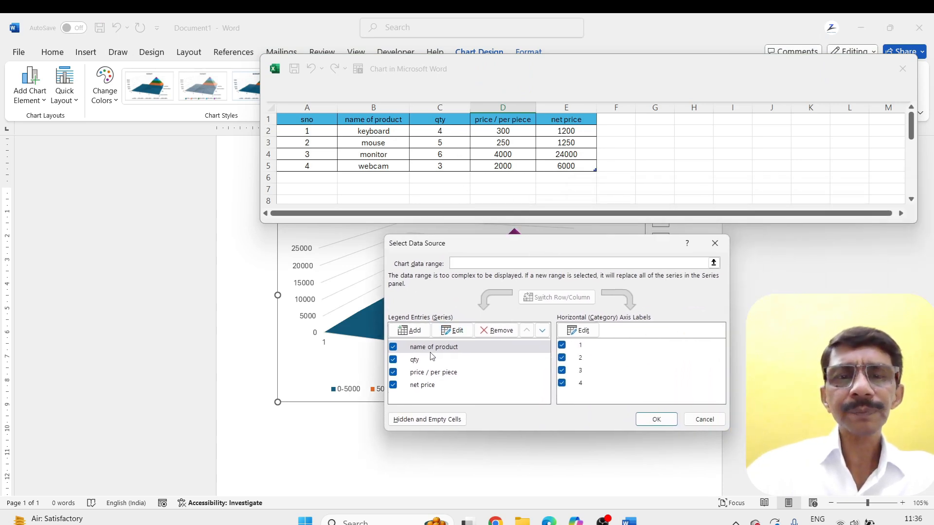
{"action": "left_click", "coordinate": [392, 347]}
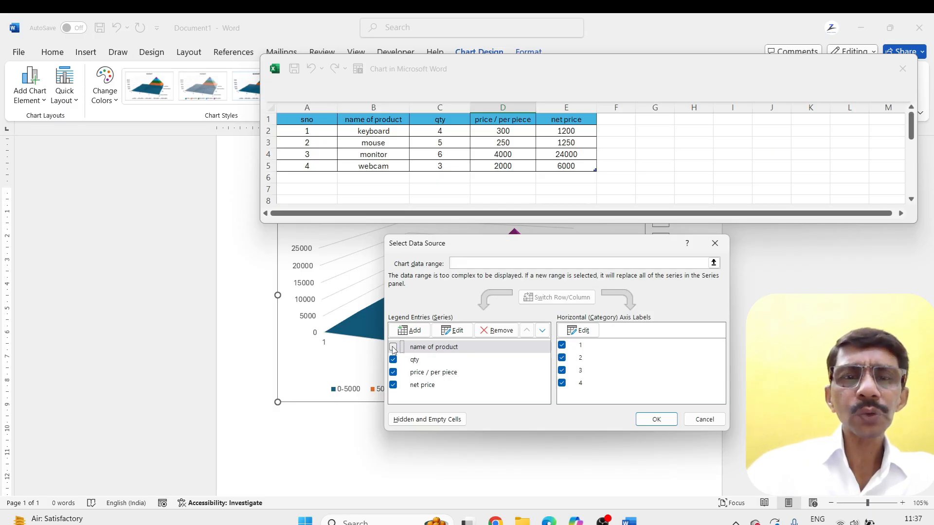
{"action": "left_click", "coordinate": [393, 360]}
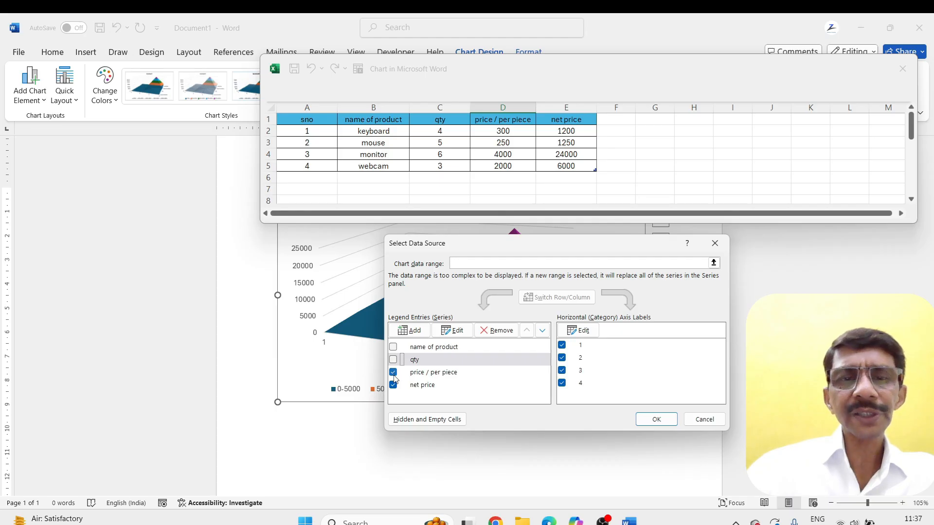
{"action": "left_click", "coordinate": [398, 373]}
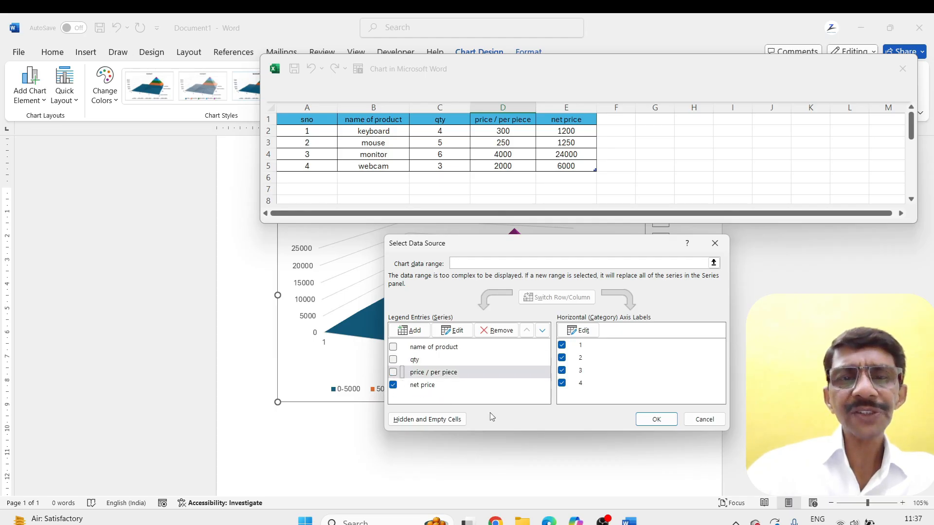
{"action": "left_click", "coordinate": [655, 419]}
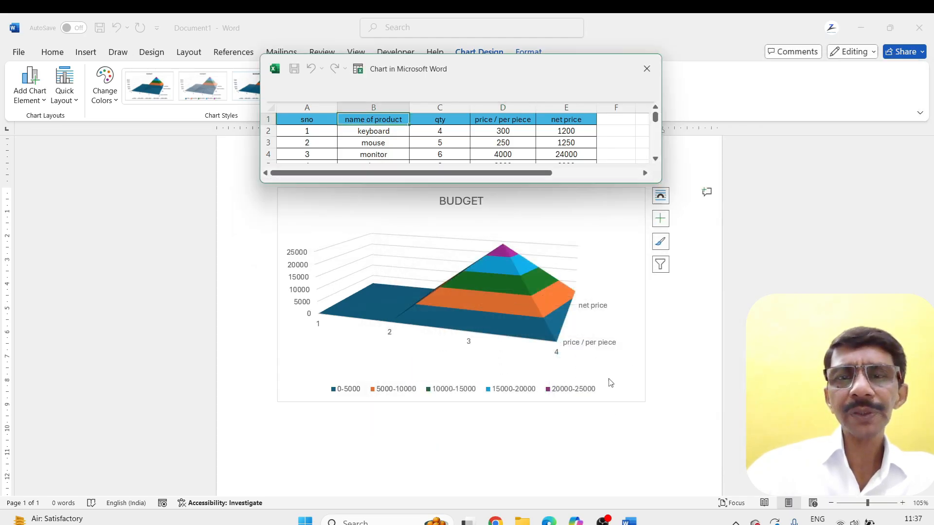
Include the name of product and qty series again in the data source and accept the category axis label range =Sheet1!$A$2:$A$5
{"action": "left_click", "coordinate": [462, 201]}
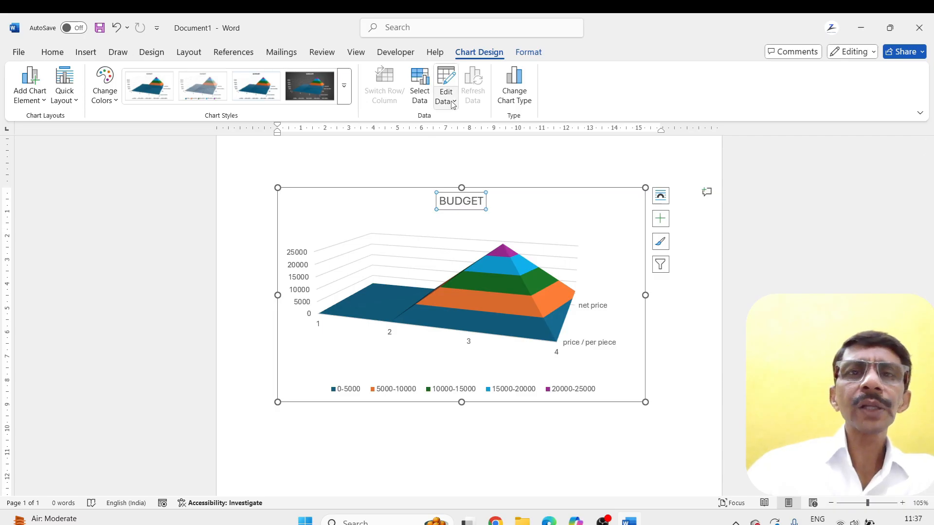
{"action": "left_click", "coordinate": [424, 93]}
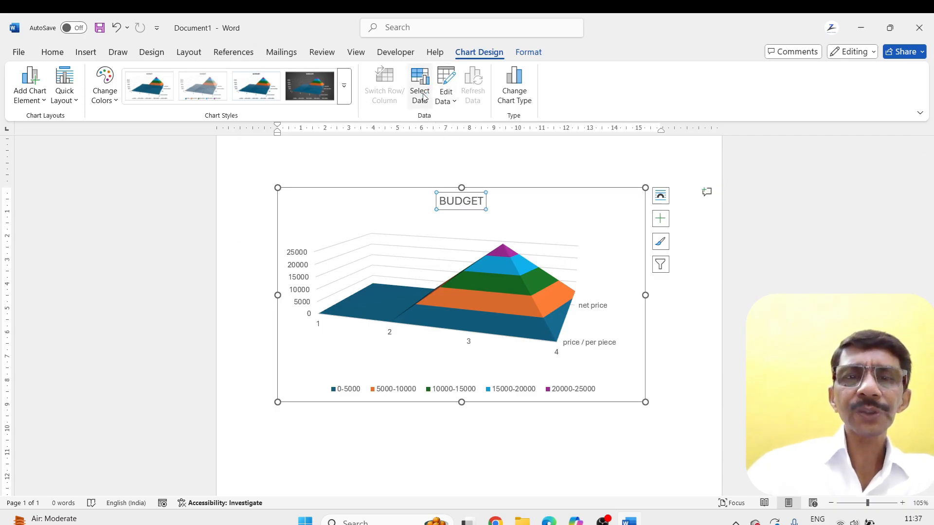
{"action": "left_click", "coordinate": [592, 294]}
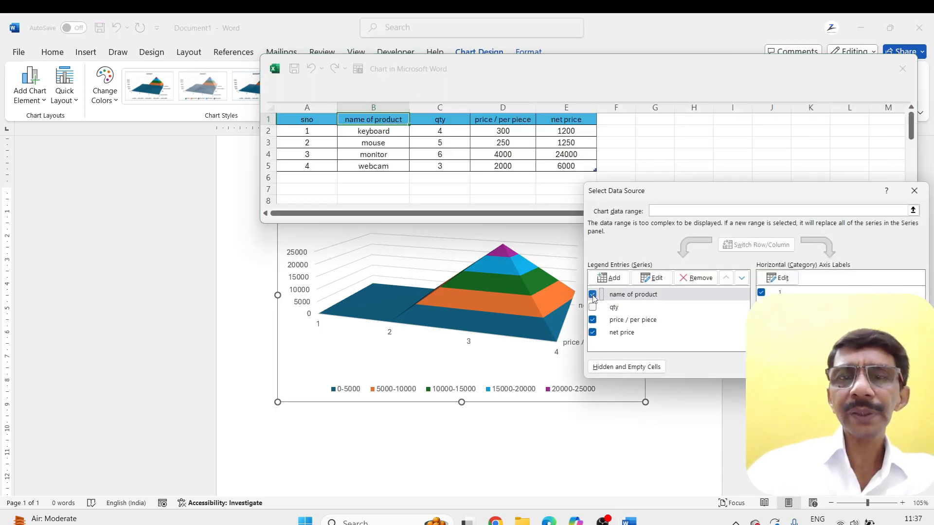
{"action": "left_click", "coordinate": [593, 307]}
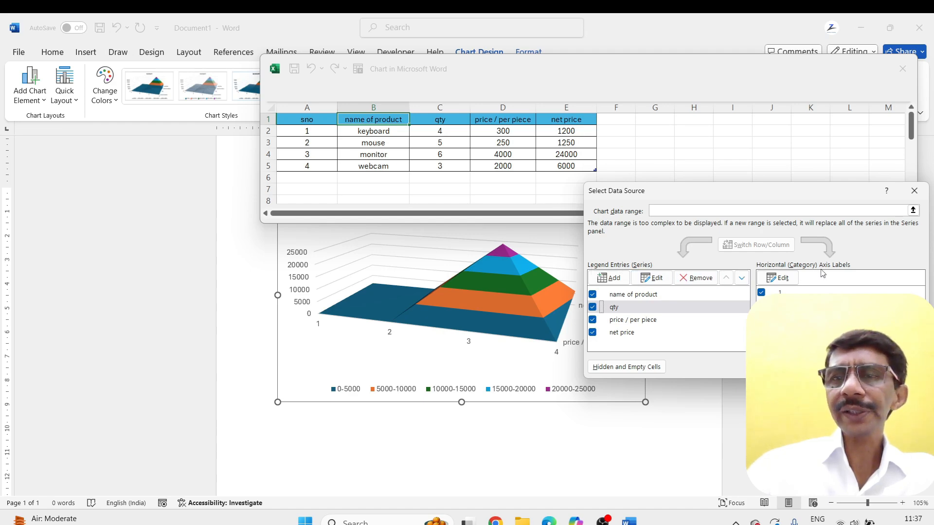
{"action": "left_click", "coordinate": [780, 278]}
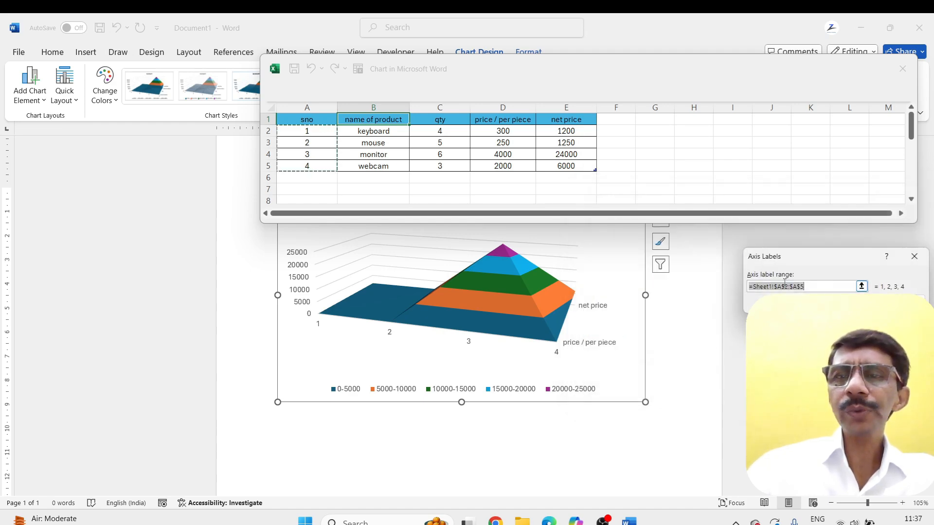
{"action": "key", "text": "Return"}
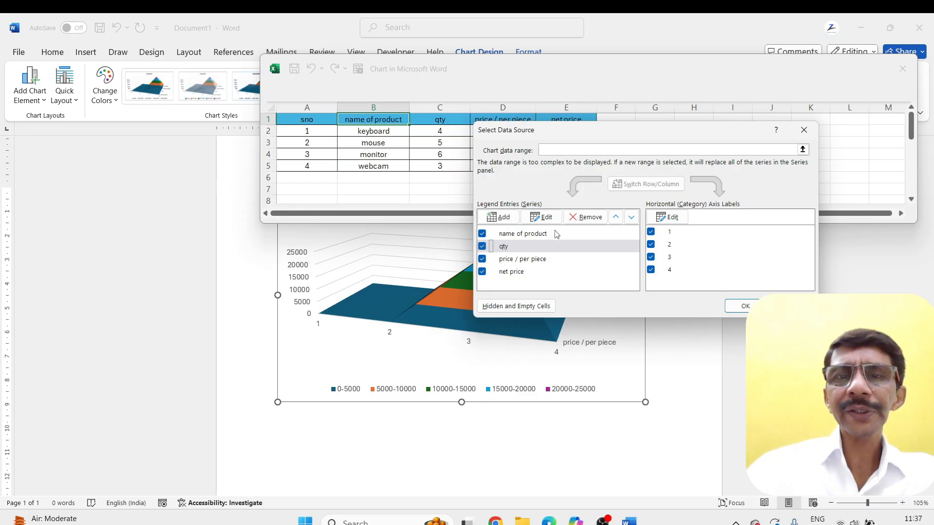
Remove the qty series from the chart's data source, apply it and close the small data sheet window
{"action": "left_click", "coordinate": [579, 219]}
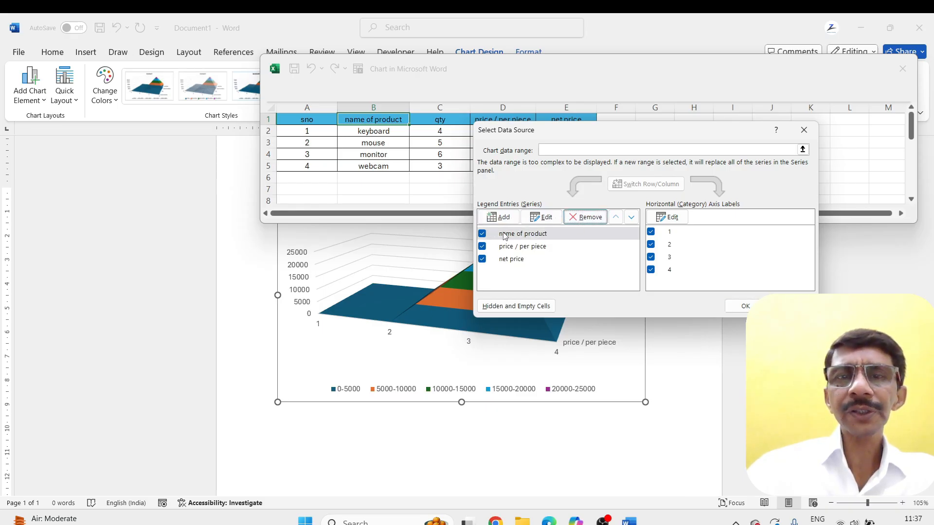
{"action": "left_click", "coordinate": [744, 305]}
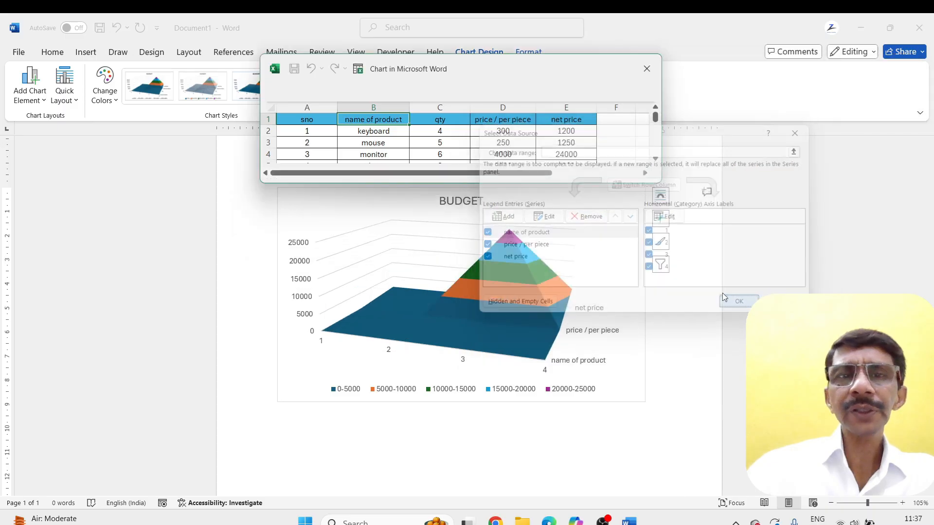
{"action": "scroll", "coordinate": [395, 141], "scroll_direction": "down", "scroll_amount": 1}
{"action": "scroll", "coordinate": [395, 141], "scroll_direction": "up", "scroll_amount": 1}
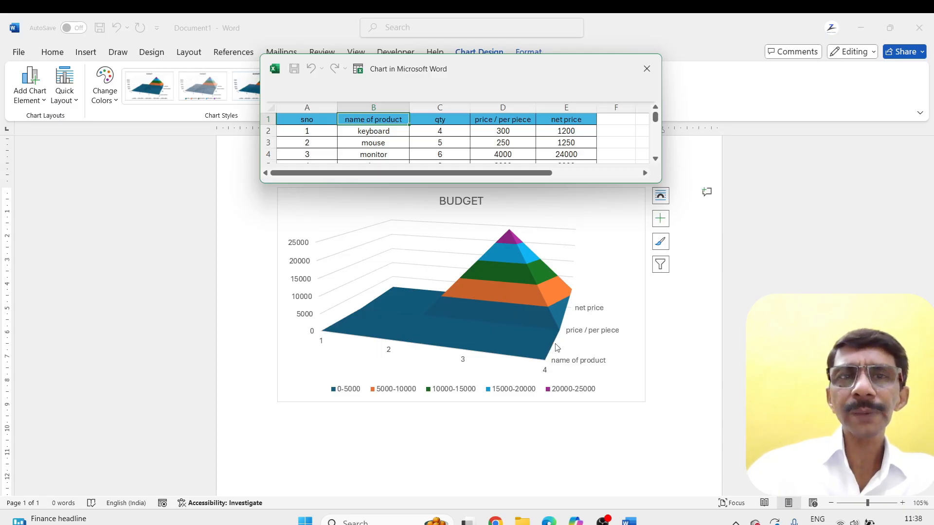
{"action": "left_click", "coordinate": [646, 69]}
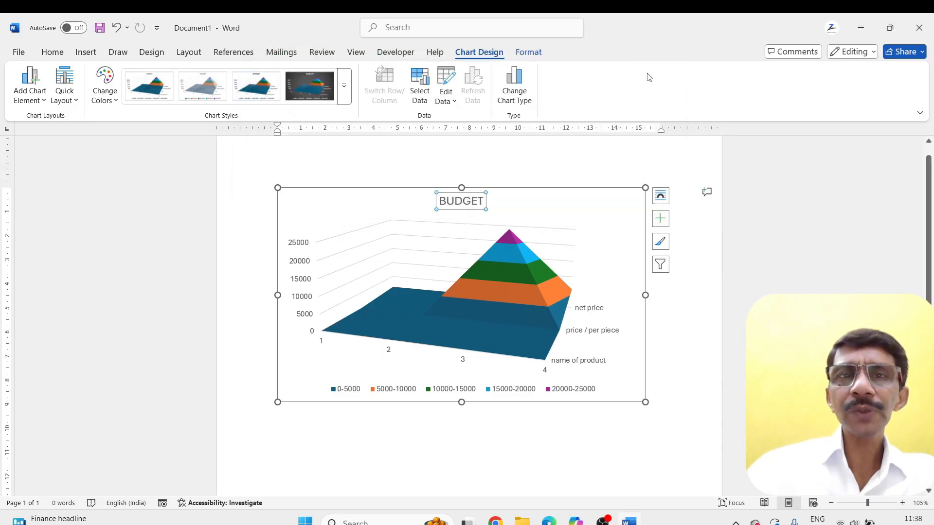
Add a chart series with its name taken from cell C1 (qty), apply it and close the data sheet window
{"action": "left_click", "coordinate": [421, 89]}
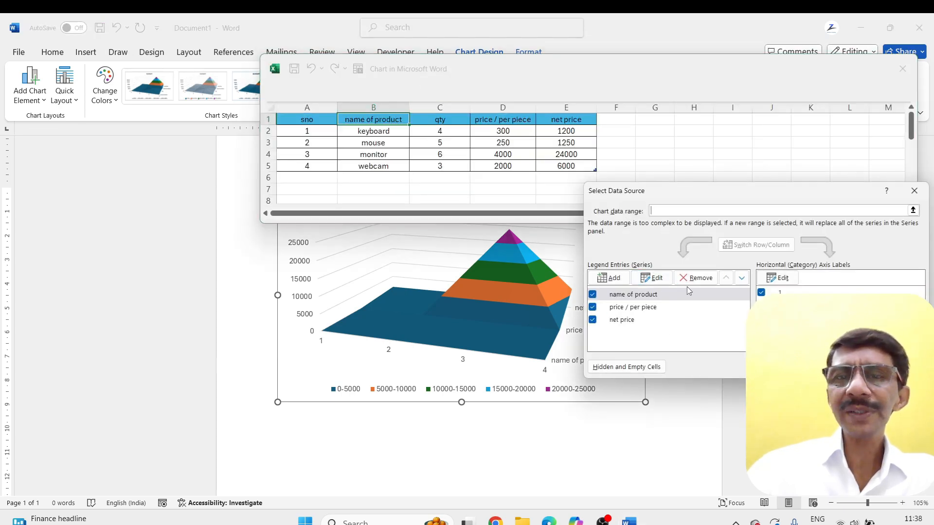
{"action": "left_click", "coordinate": [609, 277]}
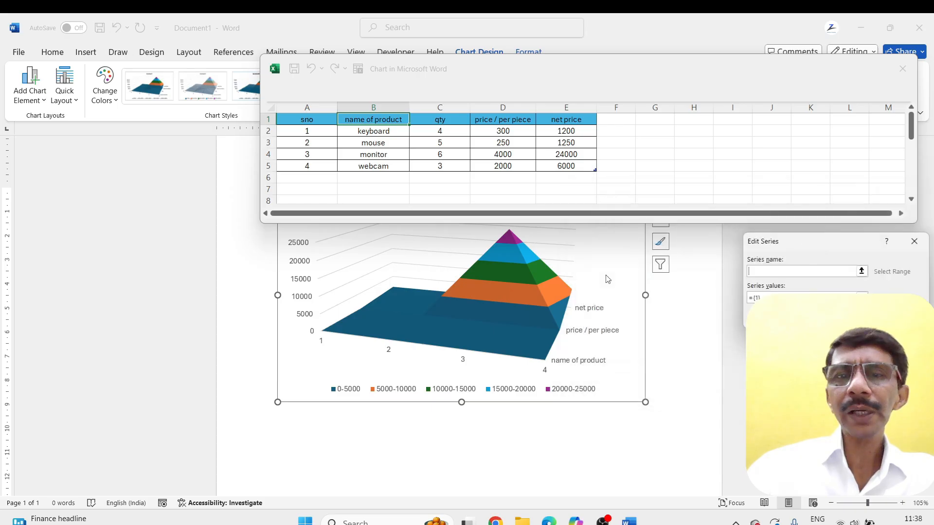
{"action": "left_click_drag", "start_coordinate": [809, 242], "coordinate": [740, 247]}
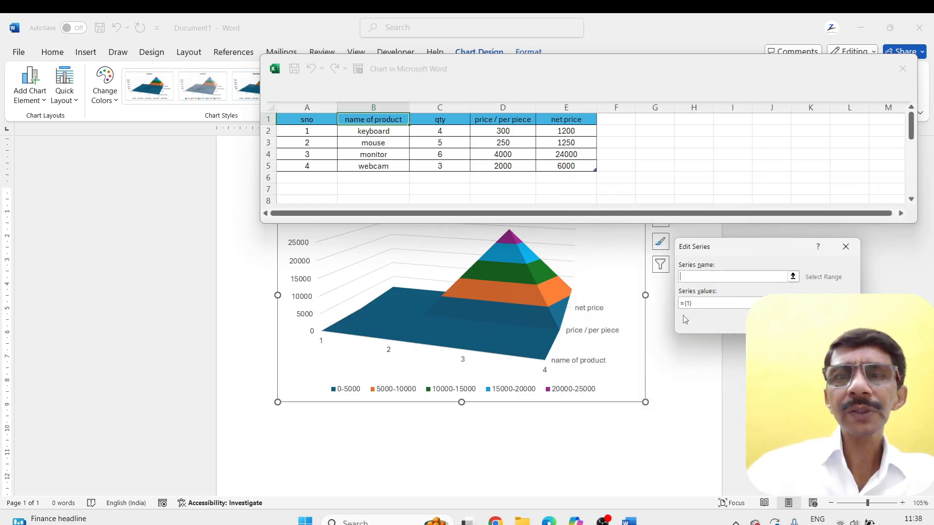
{"action": "left_click", "coordinate": [433, 120]}
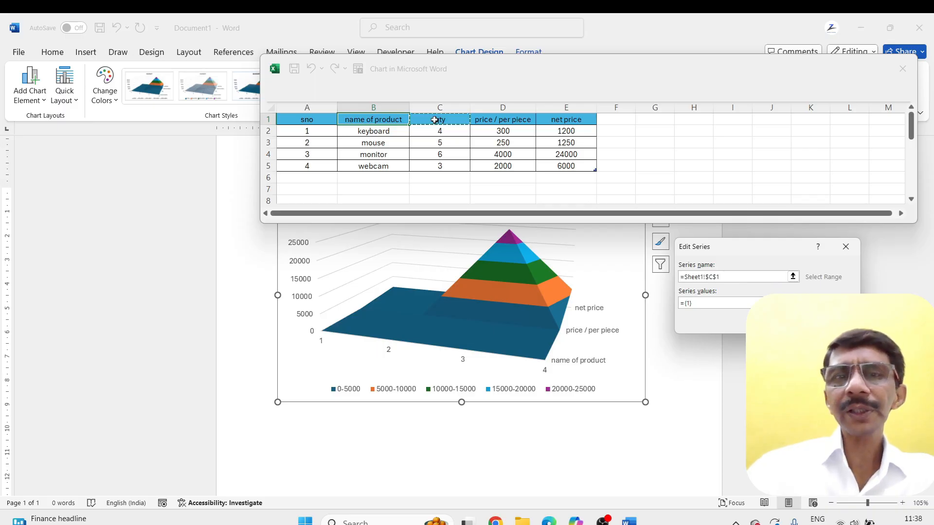
{"action": "key", "text": "Return"}
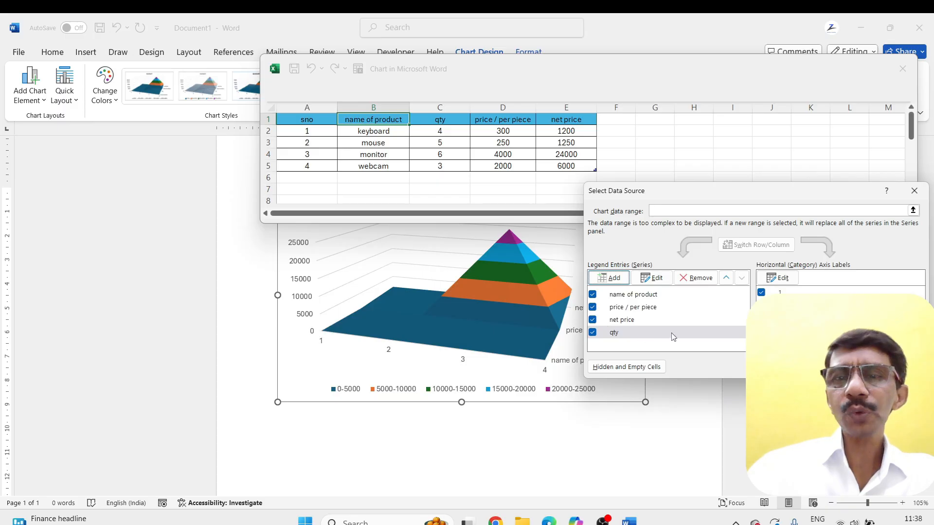
{"action": "key", "text": "Return"}
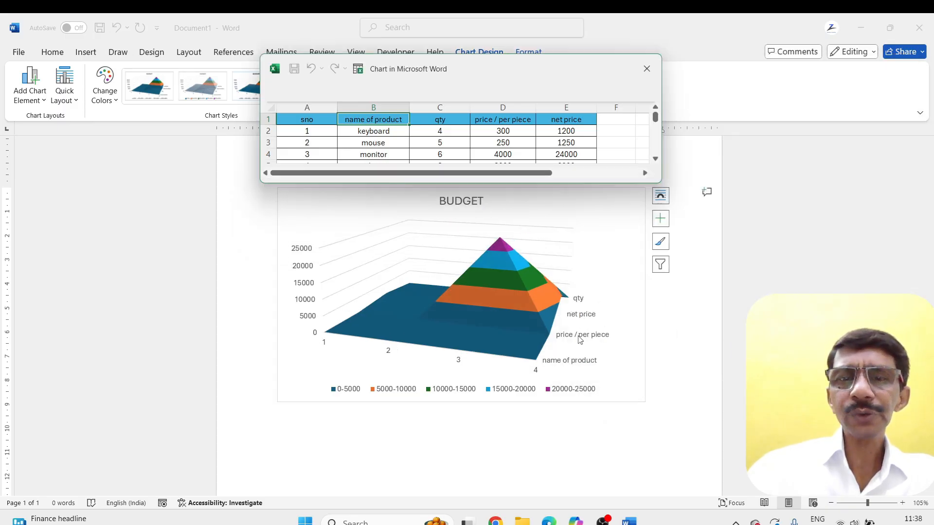
{"action": "left_click", "coordinate": [646, 69]}
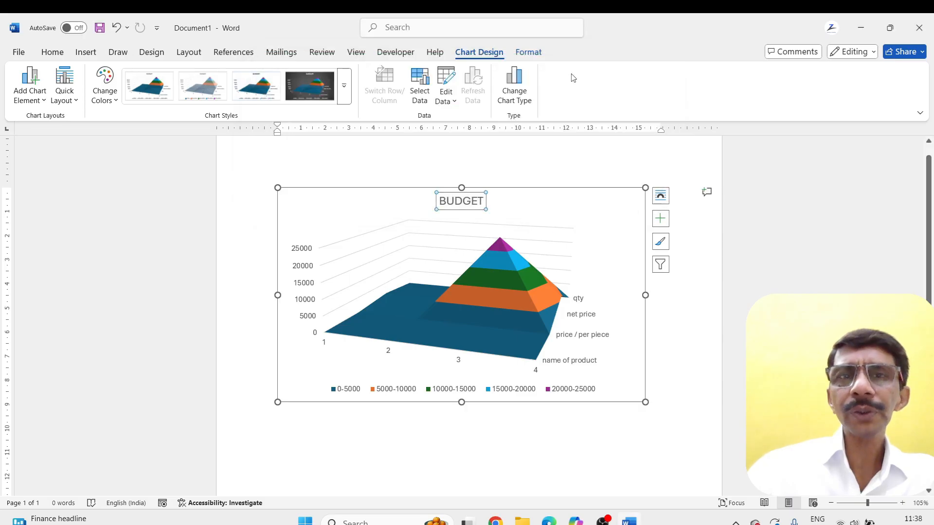
Reorder the chart's series by moving name of product down and qty up, exclude category 1, and close the data sheet window
{"action": "left_click", "coordinate": [420, 95]}
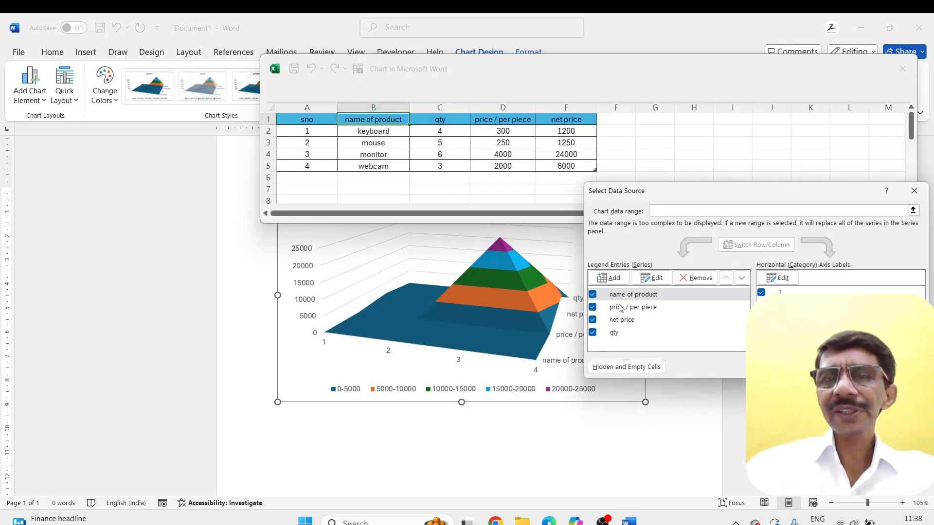
{"action": "left_click", "coordinate": [655, 279]}
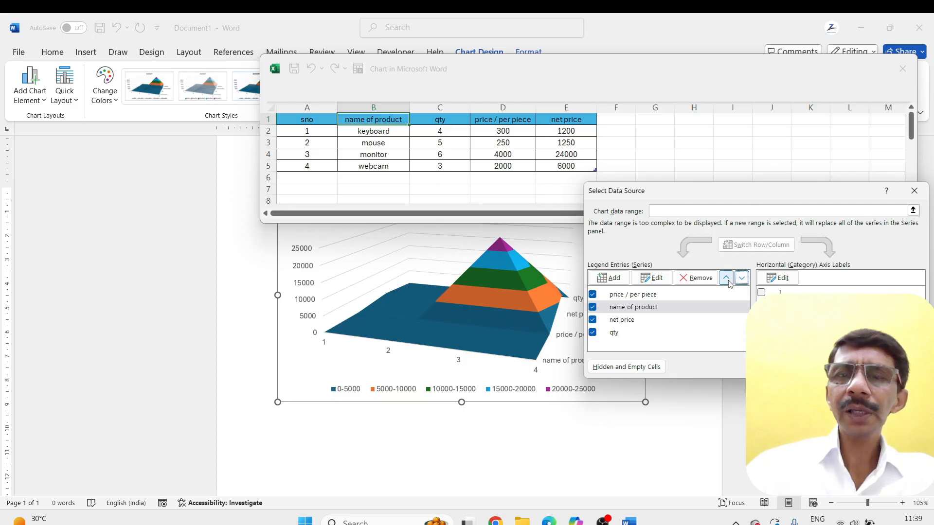
{"action": "left_click", "coordinate": [613, 334]}
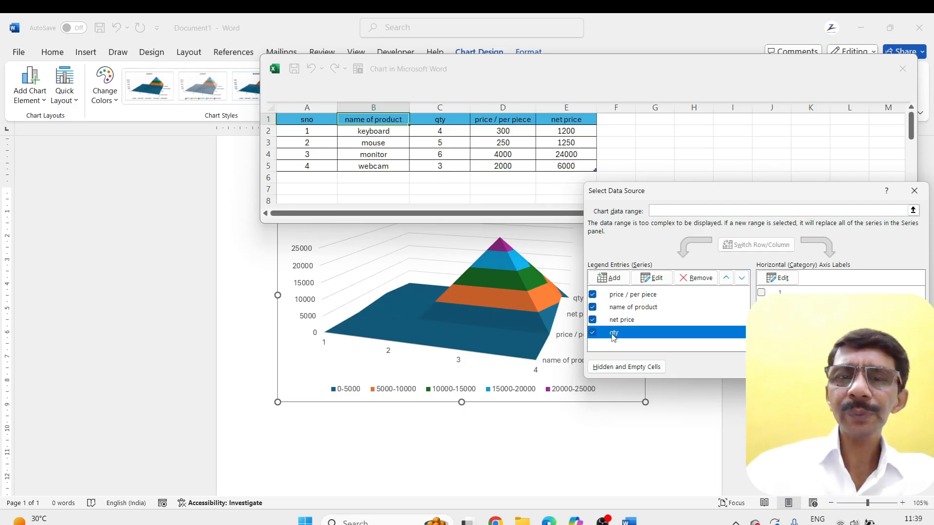
{"action": "left_click", "coordinate": [725, 279]}
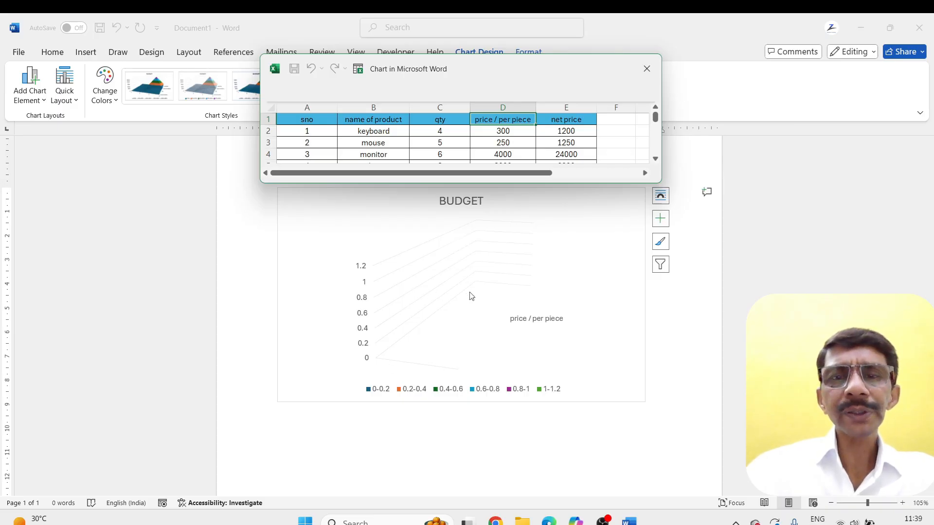
{"action": "left_click", "coordinate": [646, 68]}
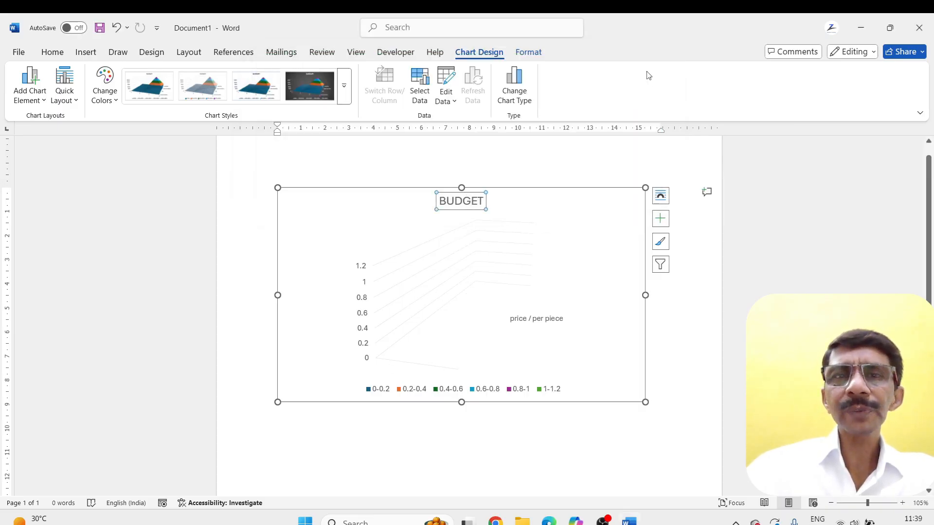
Include category 1 again in the chart's data source and close the data sheet window
{"action": "left_click", "coordinate": [414, 86]}
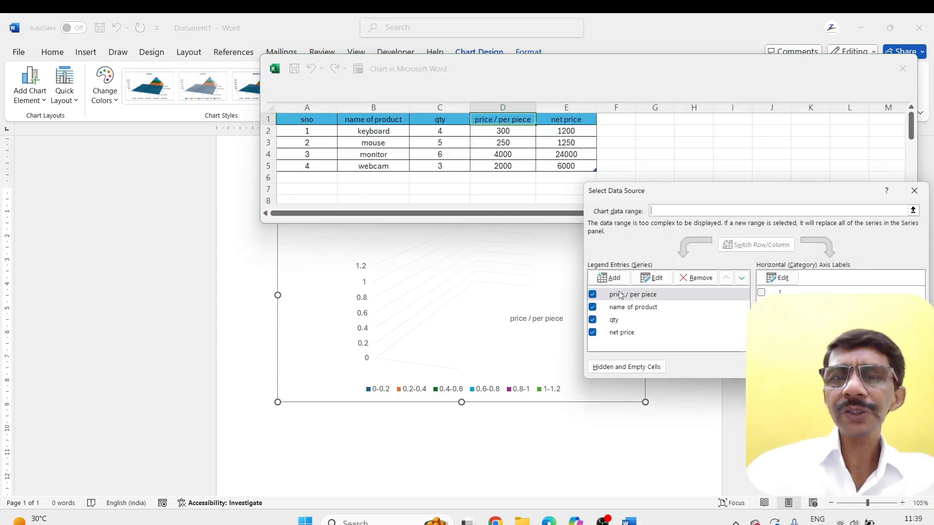
{"action": "left_click", "coordinate": [761, 292]}
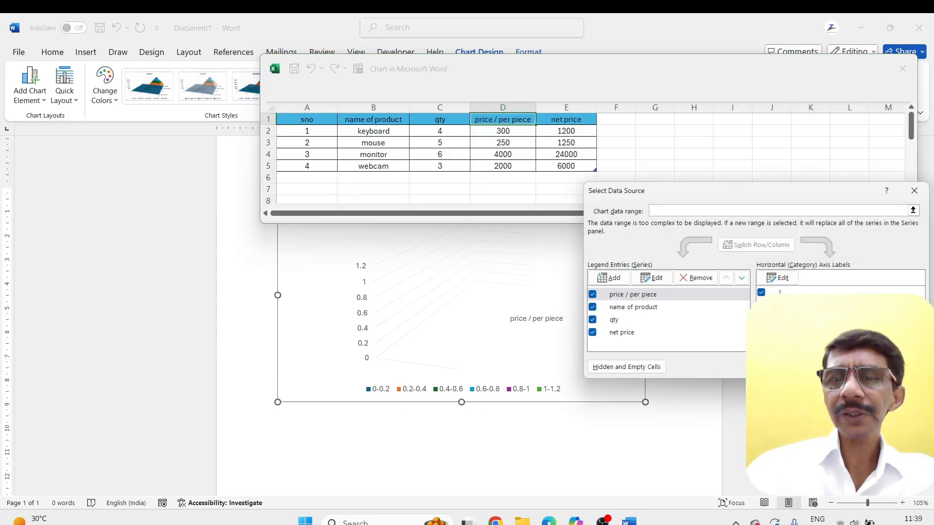
{"action": "left_click", "coordinate": [902, 367]}
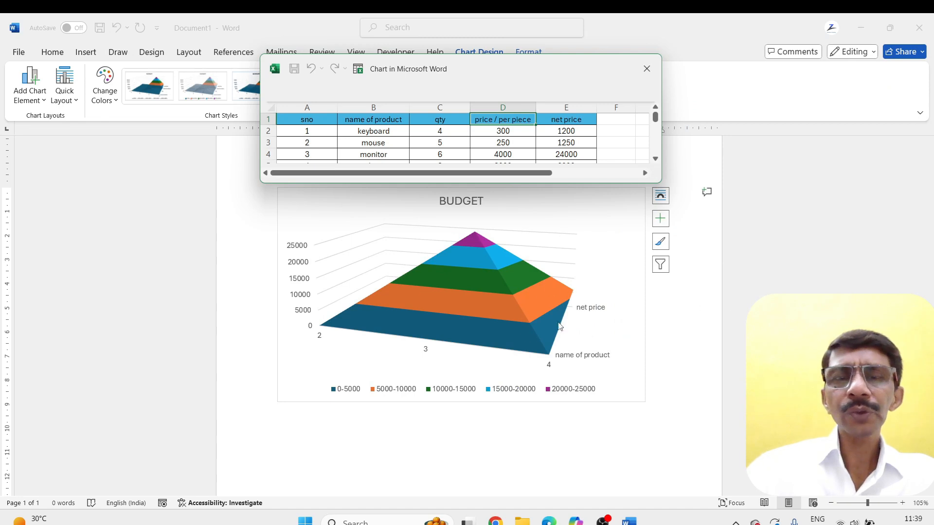
{"action": "left_click", "coordinate": [646, 68]}
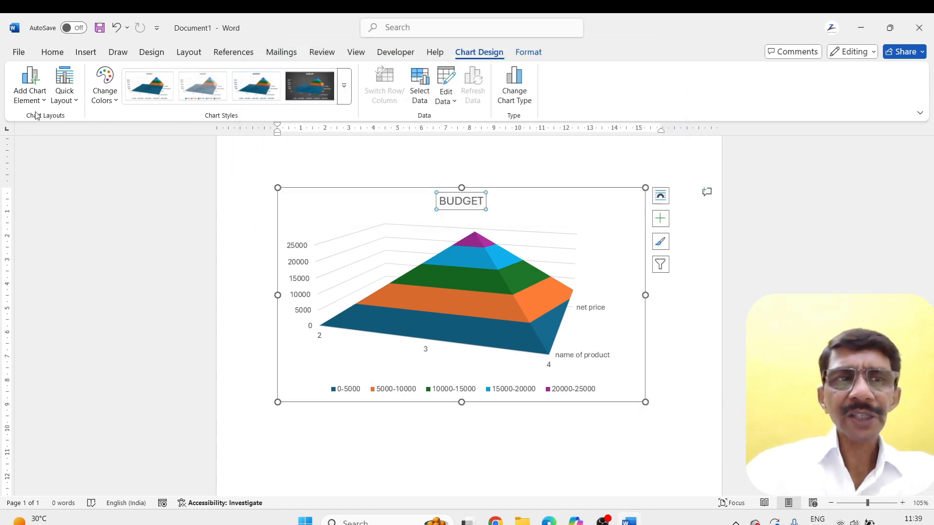
{"action": "left_click", "coordinate": [528, 52]}
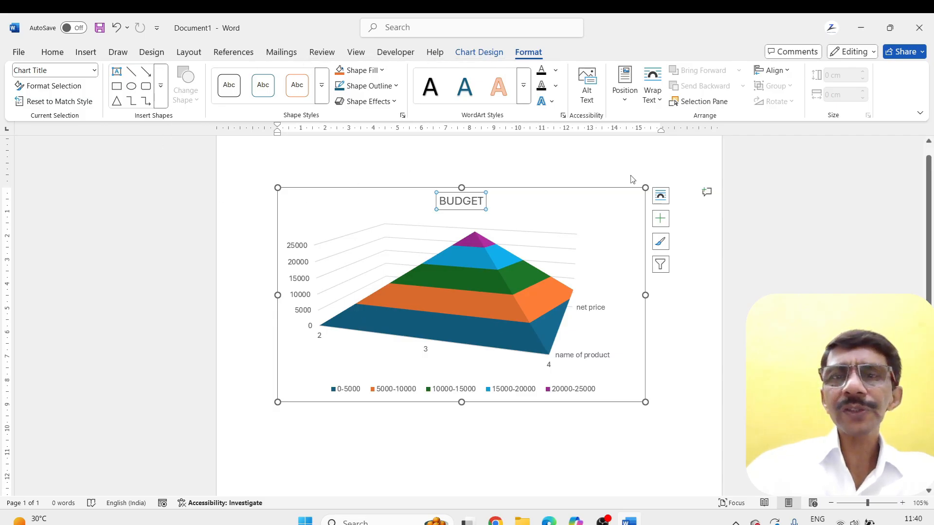
{"action": "left_click", "coordinate": [552, 102]}
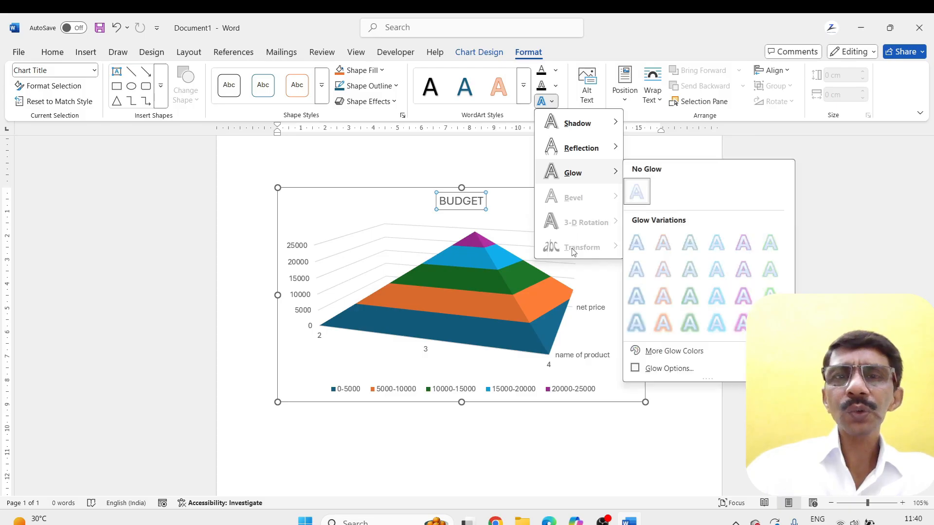
{"action": "mouse_move", "coordinate": [555, 117]}
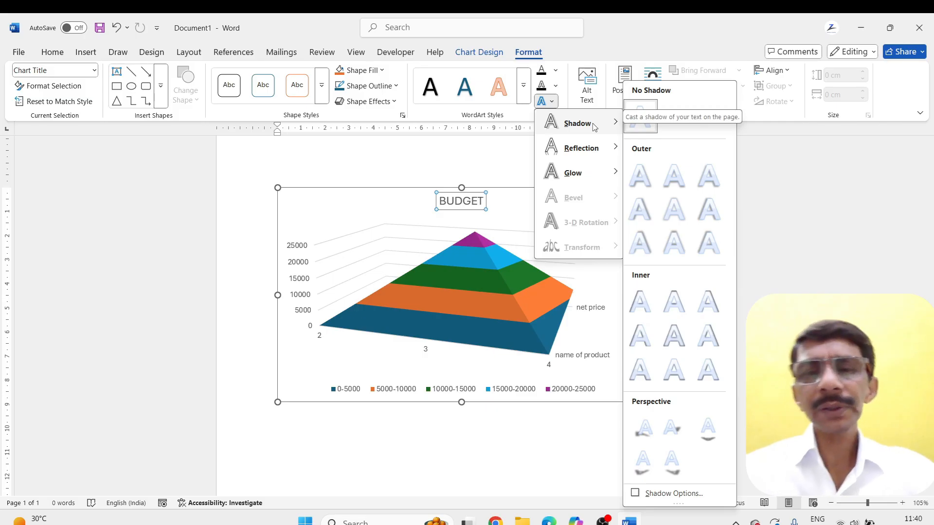
{"action": "key", "text": "Escape"}
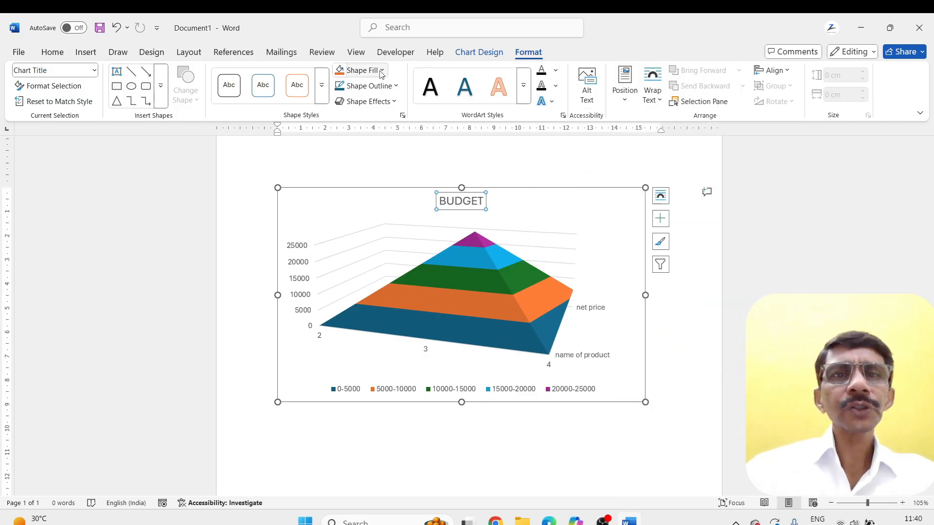
Fill the whole chart area with the light grey speckled texture and deselect the chart
{"action": "left_click", "coordinate": [401, 188]}
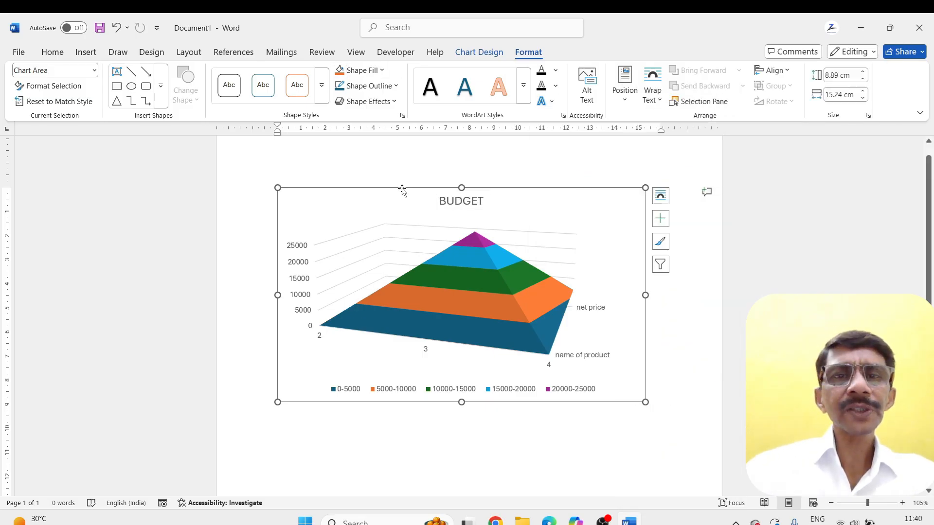
{"action": "left_click", "coordinate": [382, 71]}
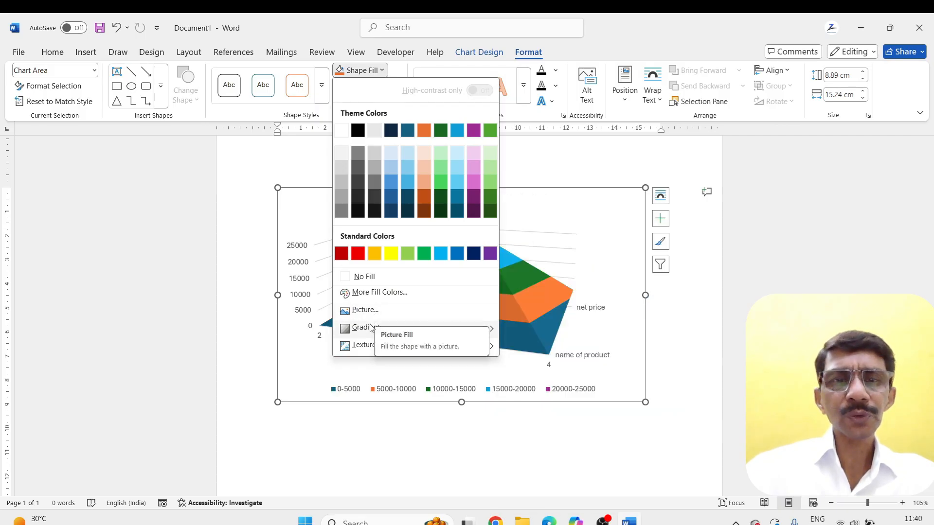
{"action": "mouse_move", "coordinate": [370, 329]}
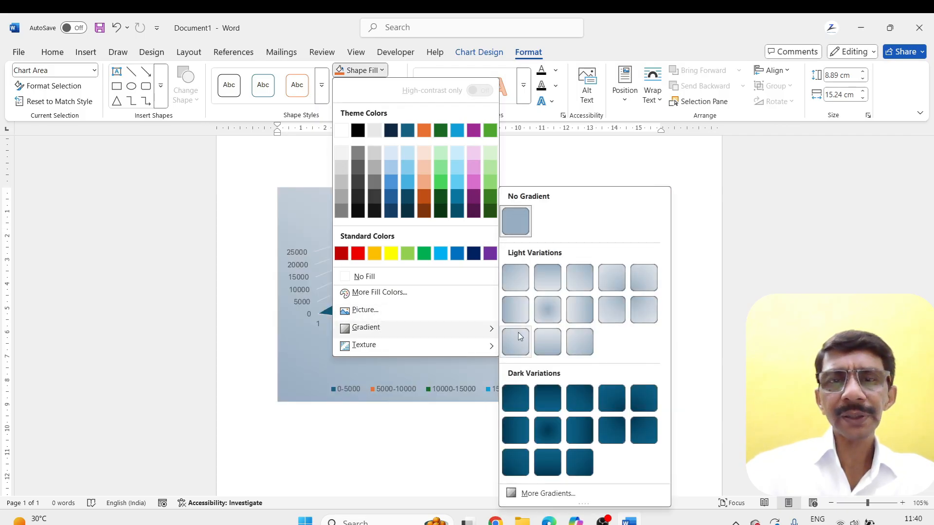
{"action": "mouse_move", "coordinate": [428, 346]}
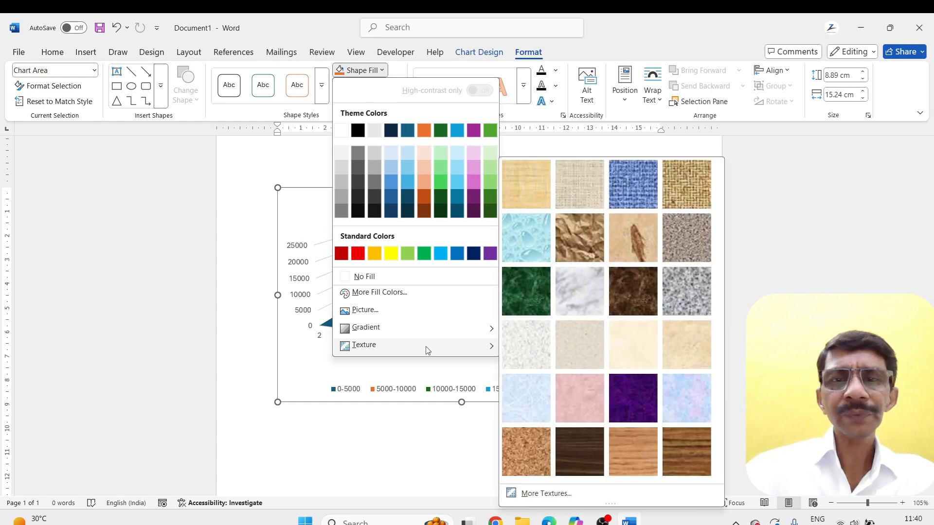
{"action": "left_click", "coordinate": [518, 346]}
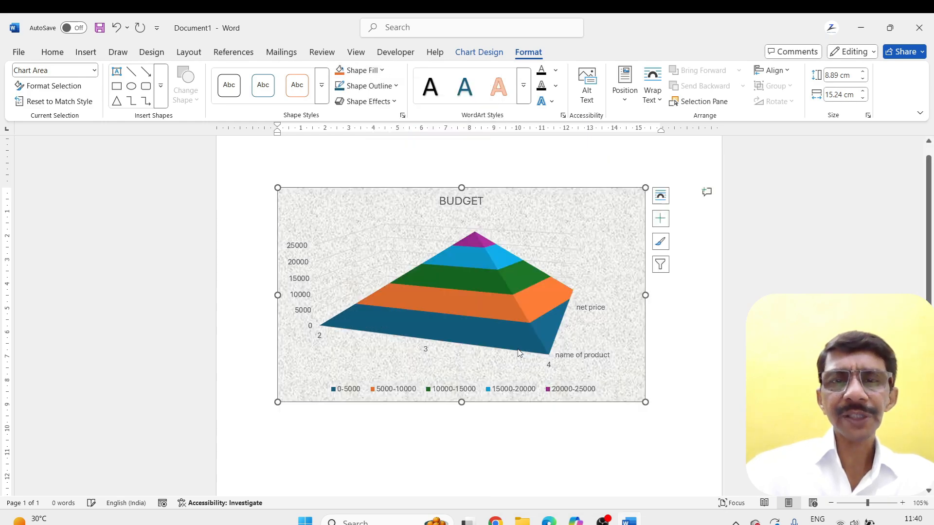
{"action": "left_click", "coordinate": [683, 344]}
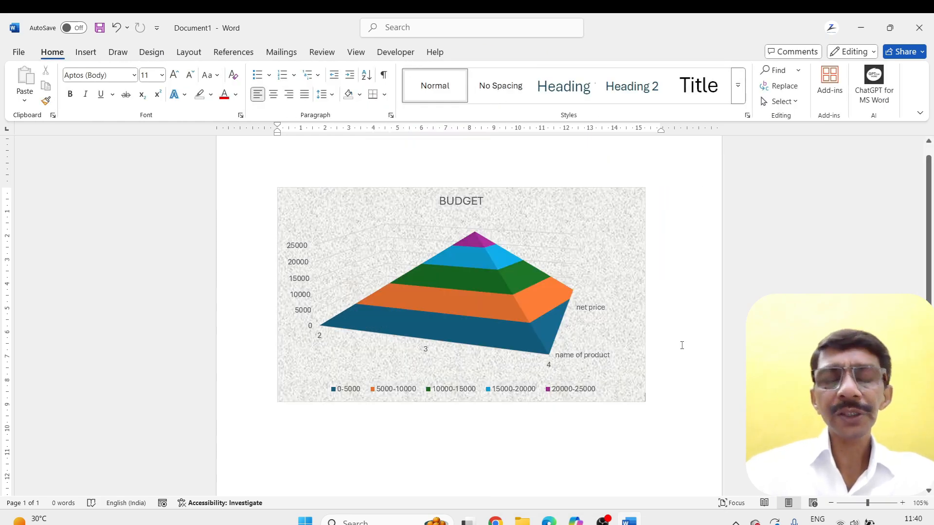
Delete the BUDGET chart from the document
{"action": "left_click", "coordinate": [576, 266]}
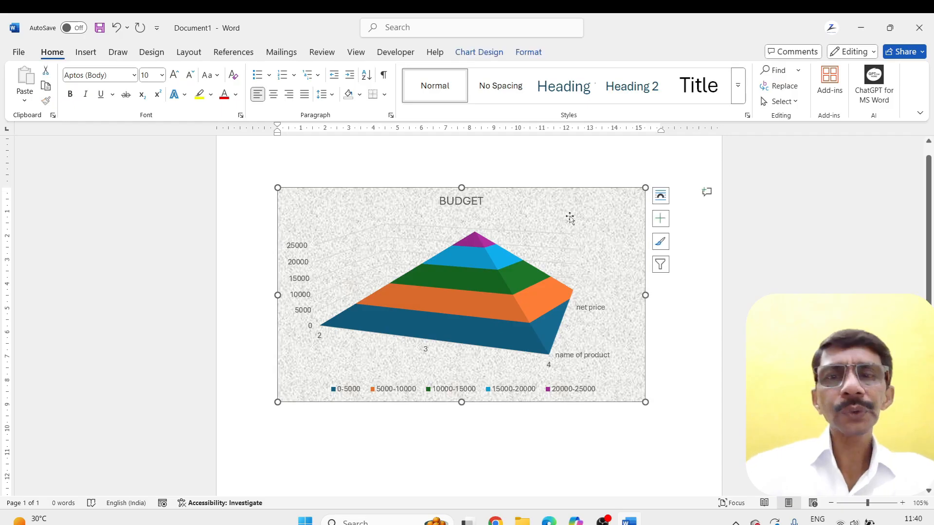
{"action": "left_click", "coordinate": [524, 52]}
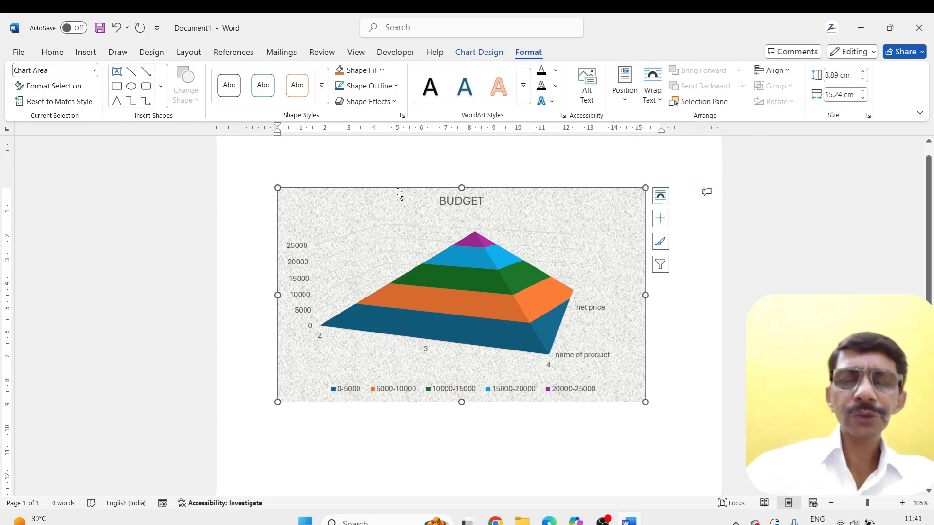
{"action": "key", "text": "Delete"}
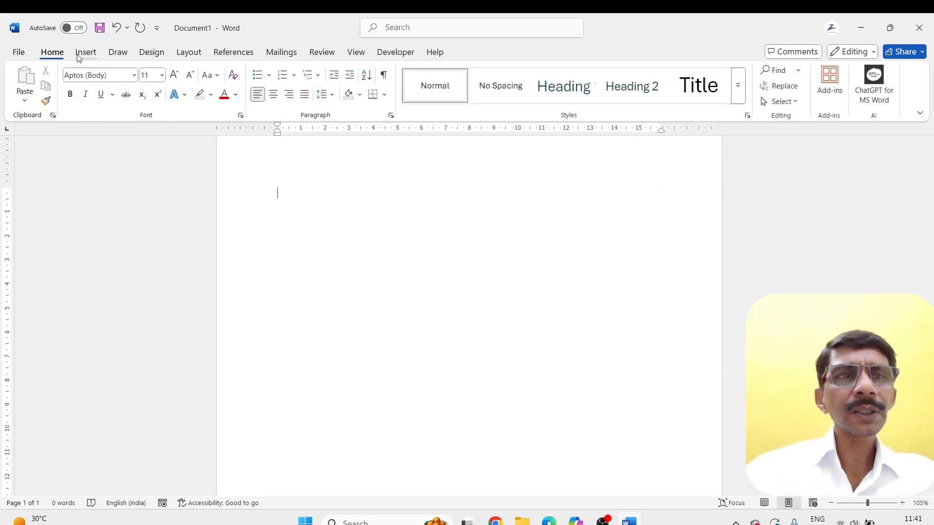
{"action": "left_click", "coordinate": [79, 57]}
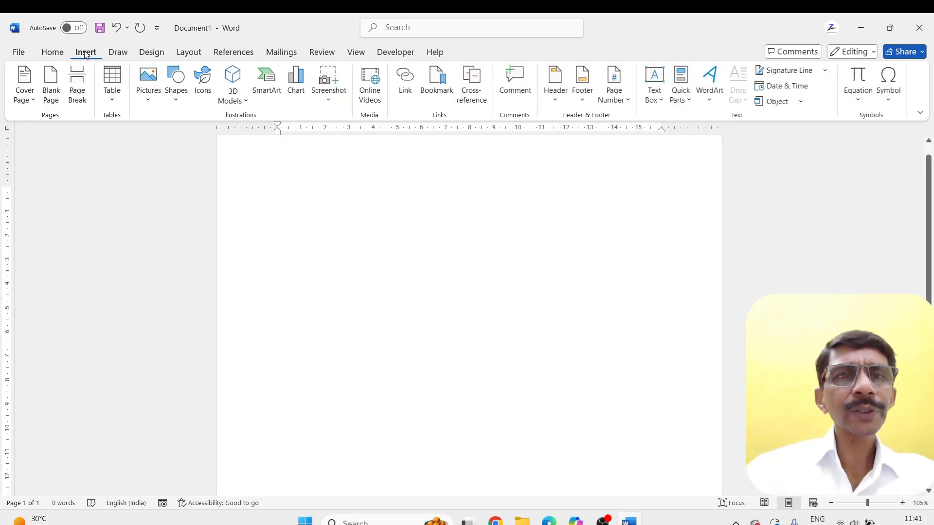
{"action": "left_click", "coordinate": [328, 105]}
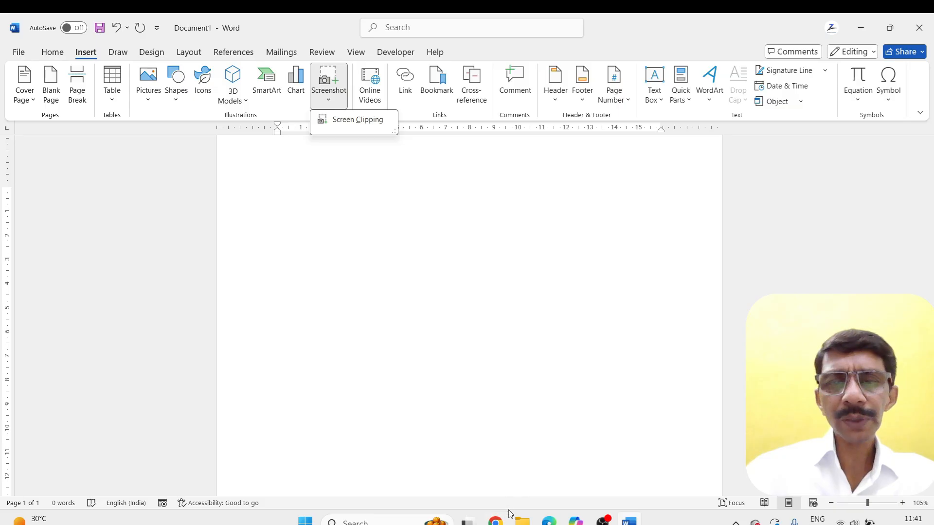
Switch to Chrome, search for an animation and play the YouTube video Every Form of Animation
{"action": "left_click", "coordinate": [495, 521]}
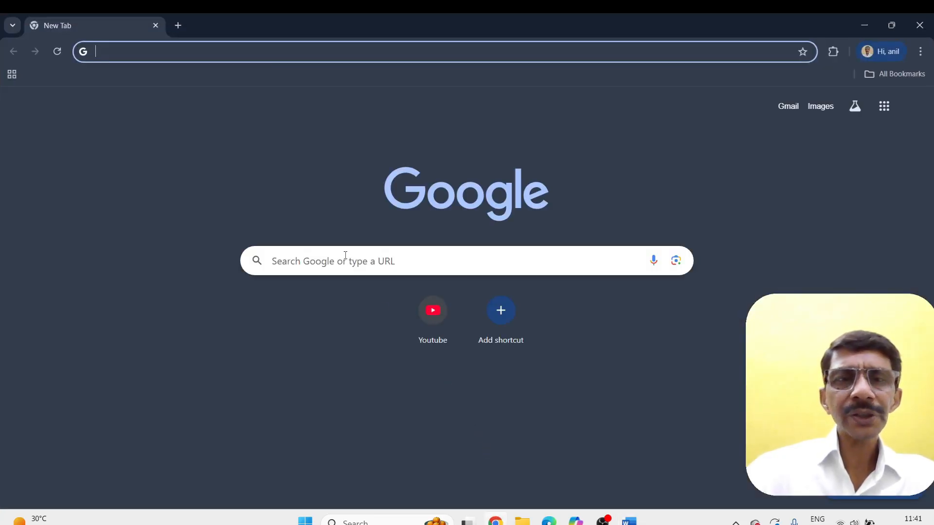
{"action": "left_click", "coordinate": [344, 256]}
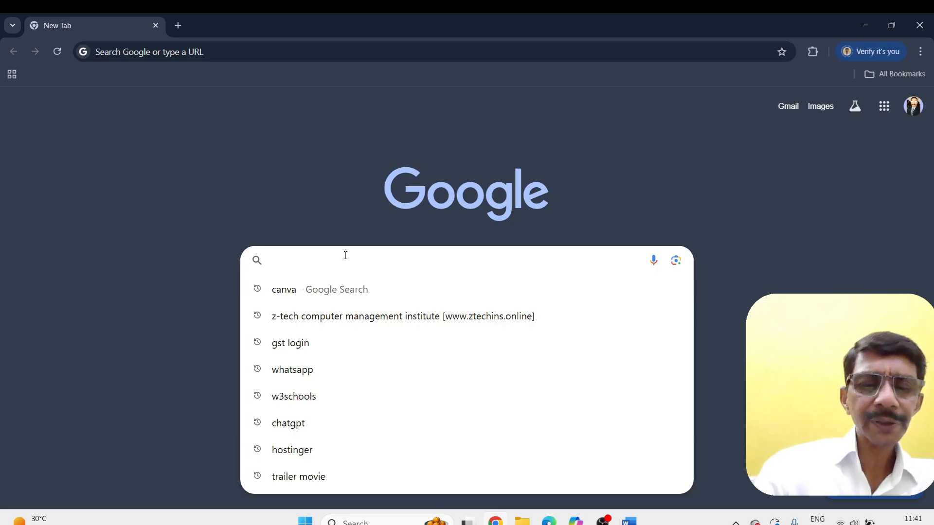
{"action": "type", "text": "ANIMTED VIDEO"}
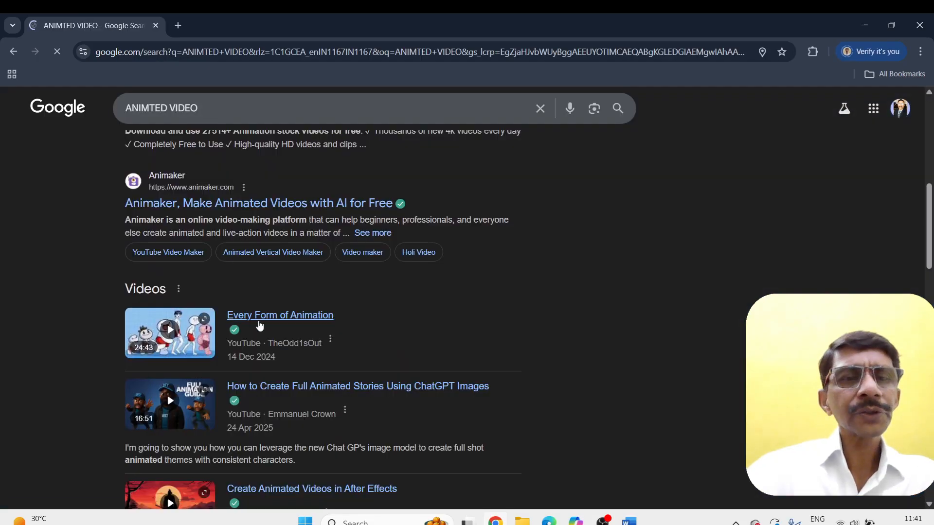
{"action": "left_click", "coordinate": [260, 321]}
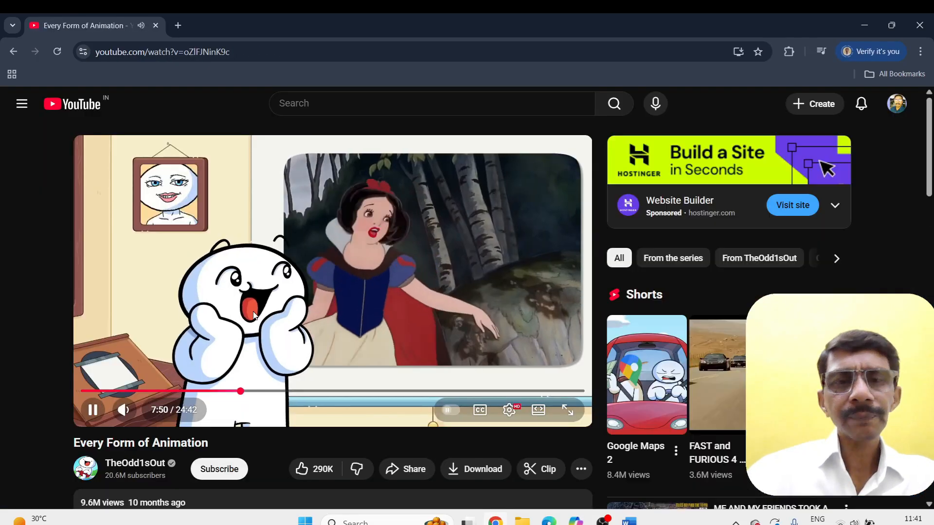
Rewind the animation video to about the two-minute mark and show it full screen
{"action": "left_click", "coordinate": [147, 390]}
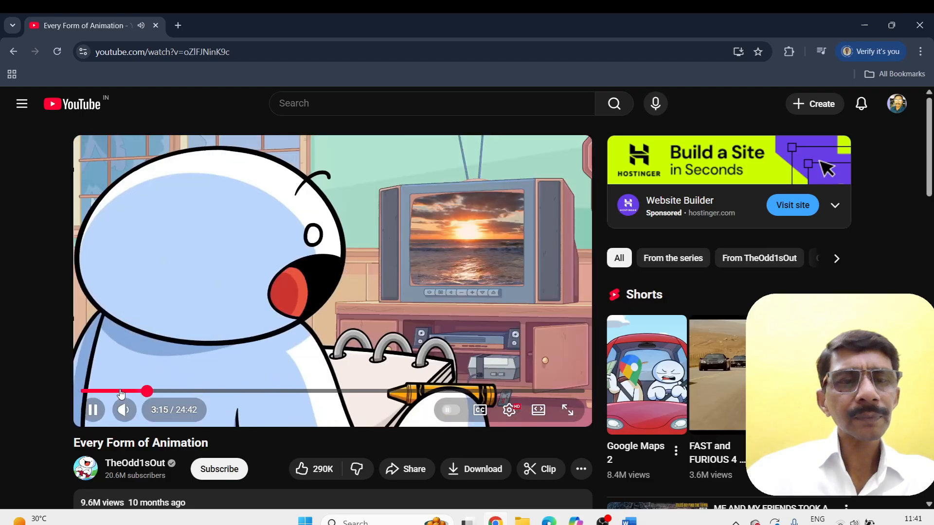
{"action": "left_click", "coordinate": [119, 390]}
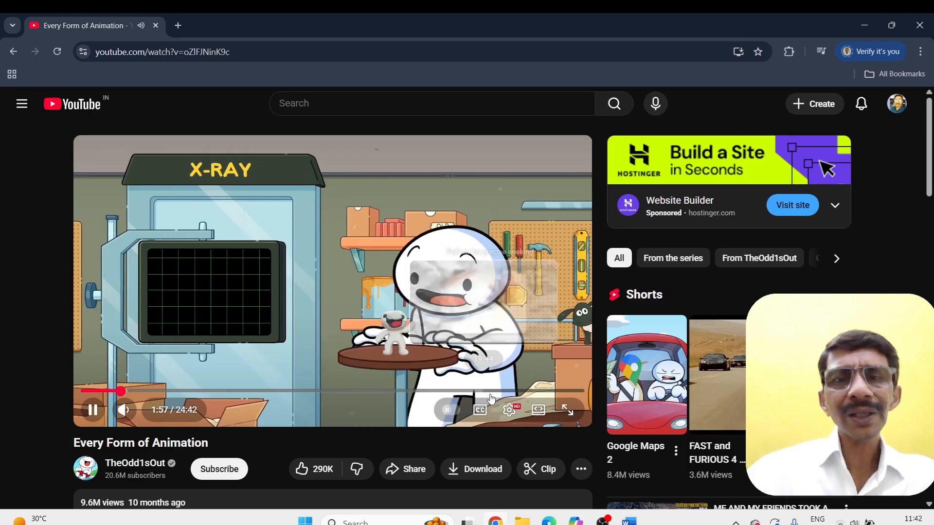
{"action": "left_click", "coordinate": [568, 411]}
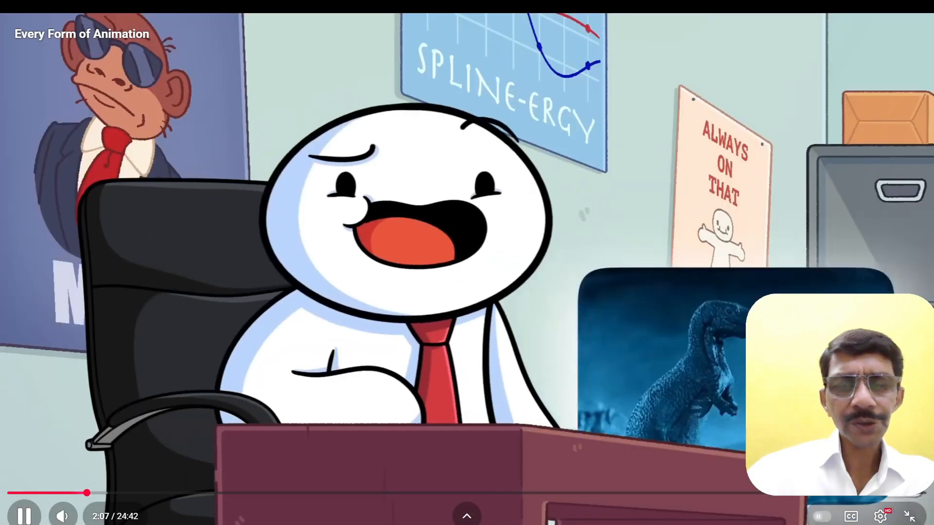
Switch back to Word and insert a screen clipping covering nearly the entire full-screen video frame
{"action": "key", "text": "super"}
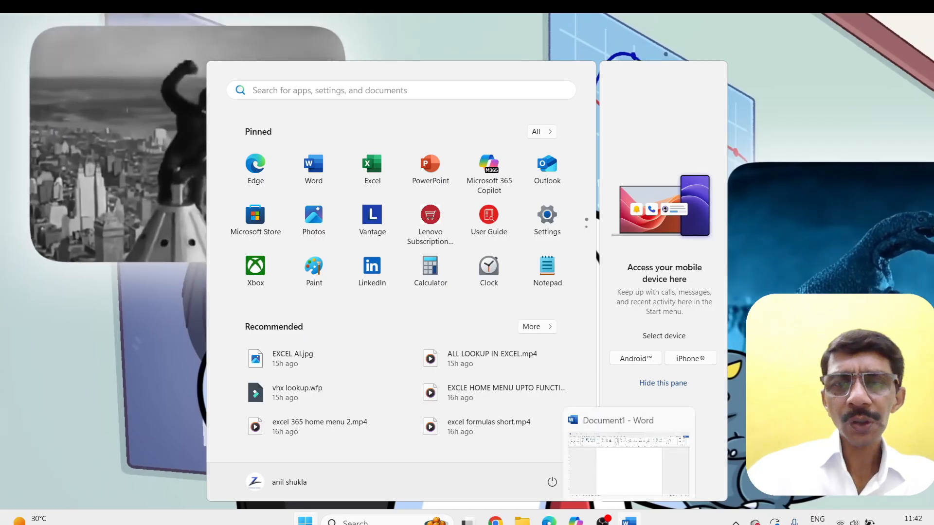
{"action": "left_click", "coordinate": [629, 520]}
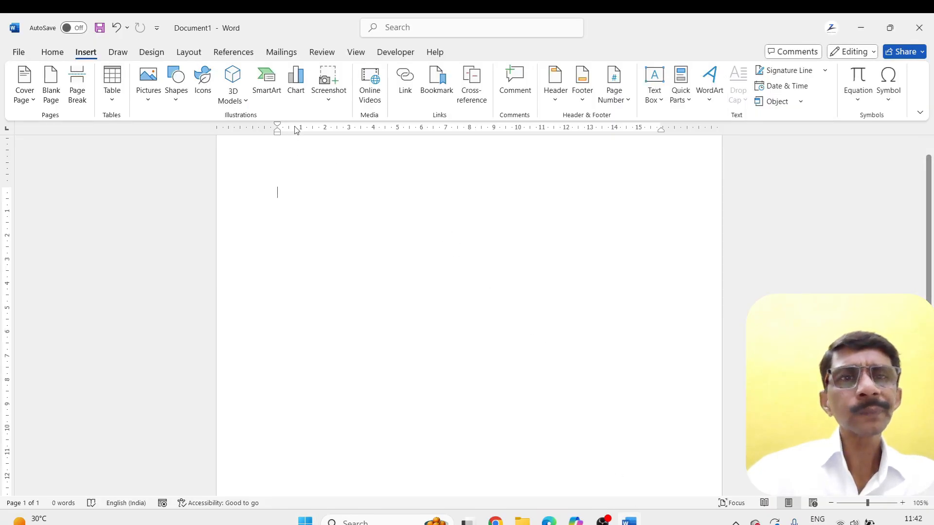
{"action": "left_click", "coordinate": [328, 95]}
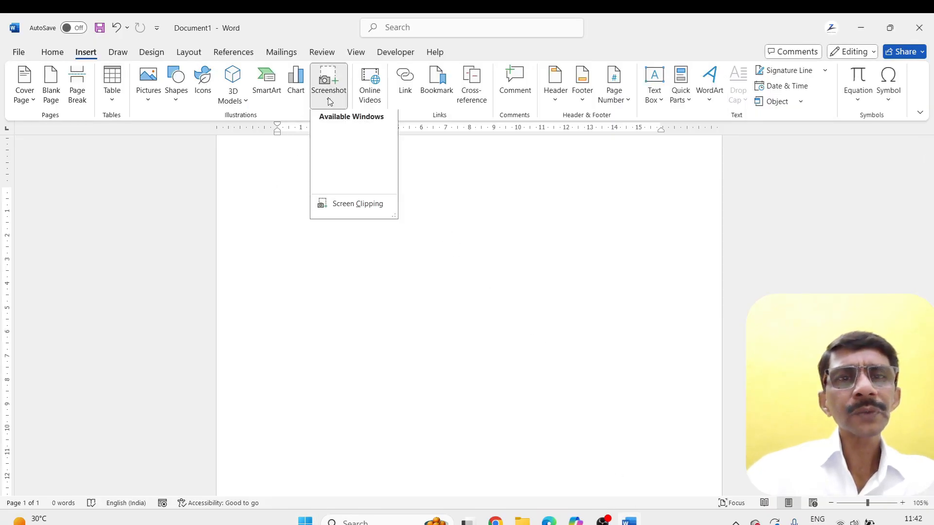
{"action": "left_click", "coordinate": [341, 209]}
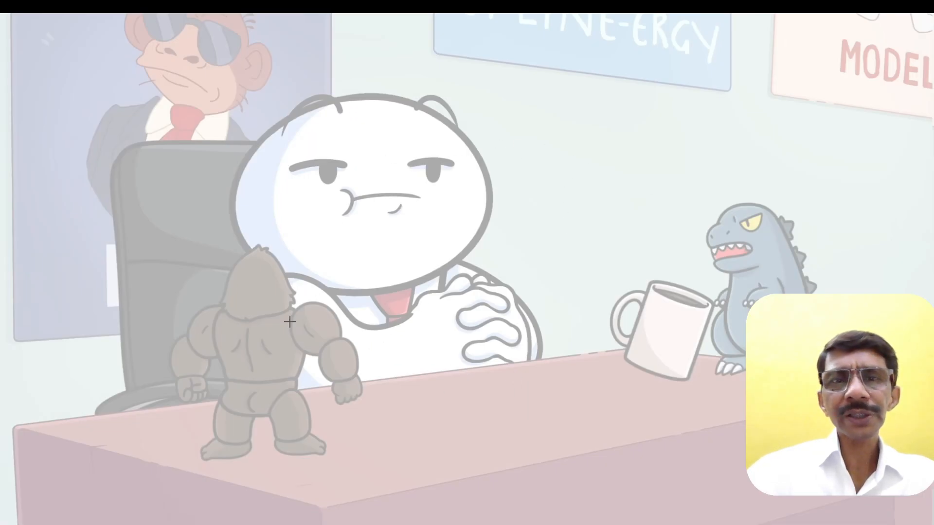
{"action": "left_click_drag", "start_coordinate": [10, 17], "coordinate": [932, 524]}
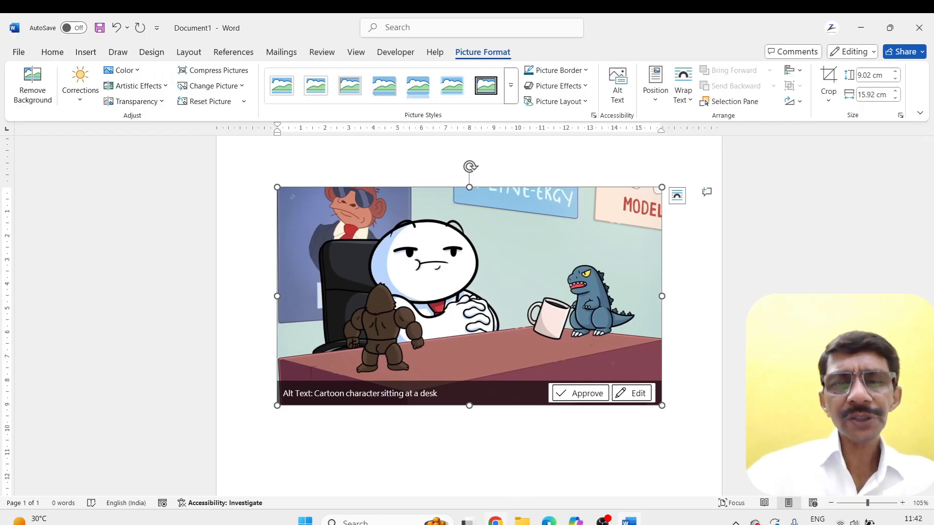
Close the Chrome window and open the Documents folder in File Explorer
{"action": "right_click", "coordinate": [494, 519]}
{"action": "left_click", "coordinate": [470, 491]}
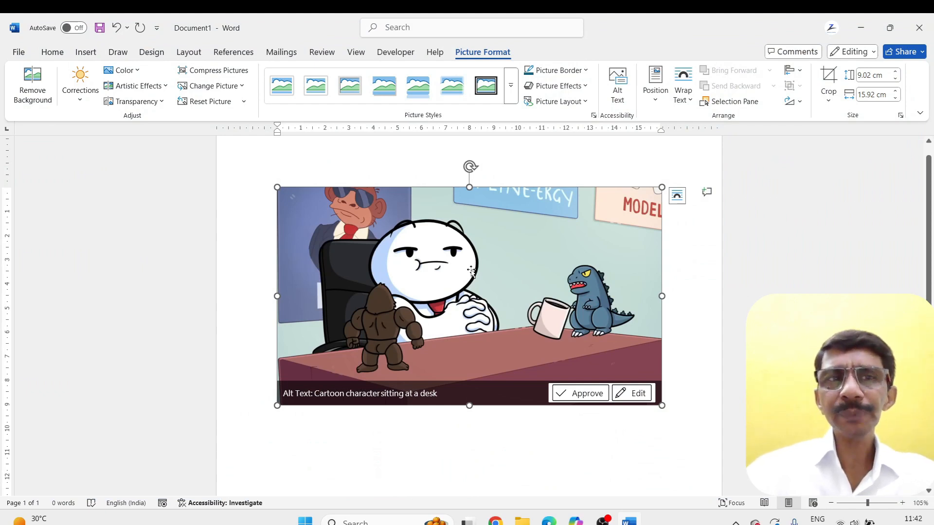
{"action": "left_click", "coordinate": [522, 521]}
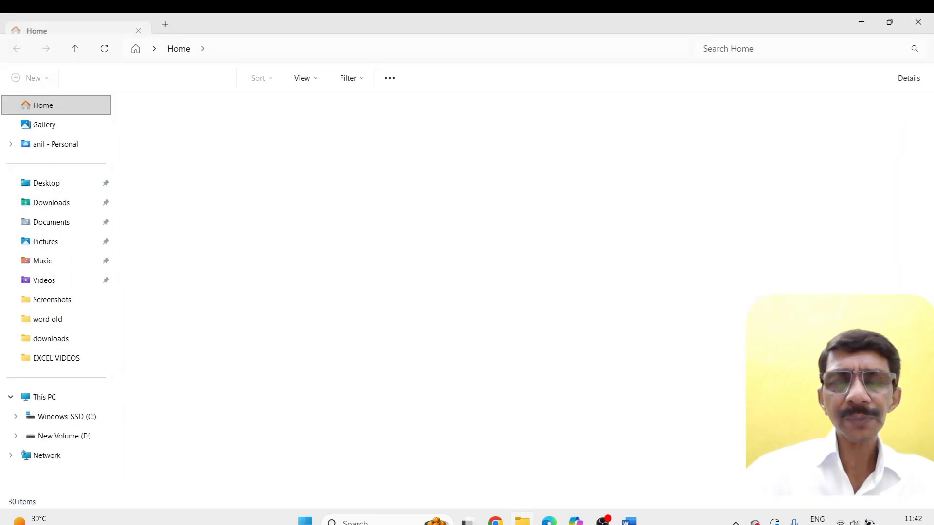
{"action": "left_click", "coordinate": [45, 223]}
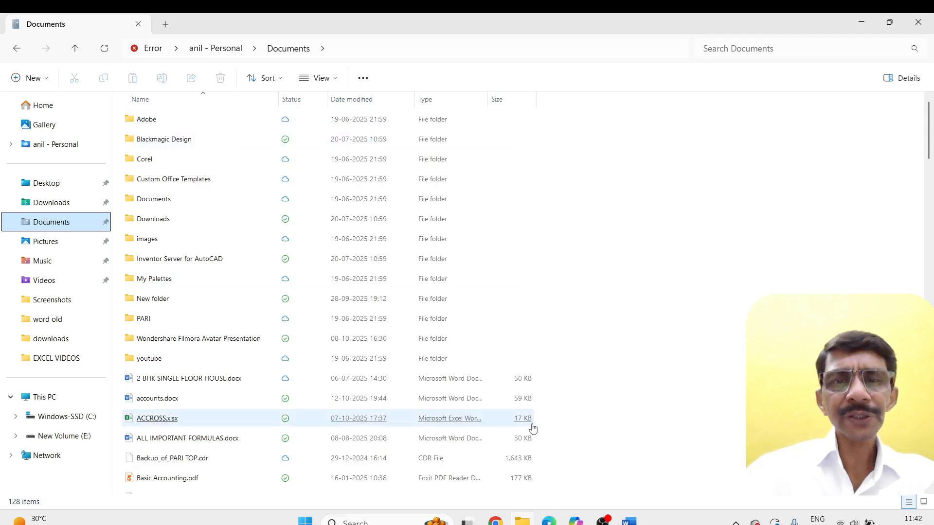
Switch back to Word and delete the inserted screen clipping of the cartoon
{"action": "left_click", "coordinate": [629, 521]}
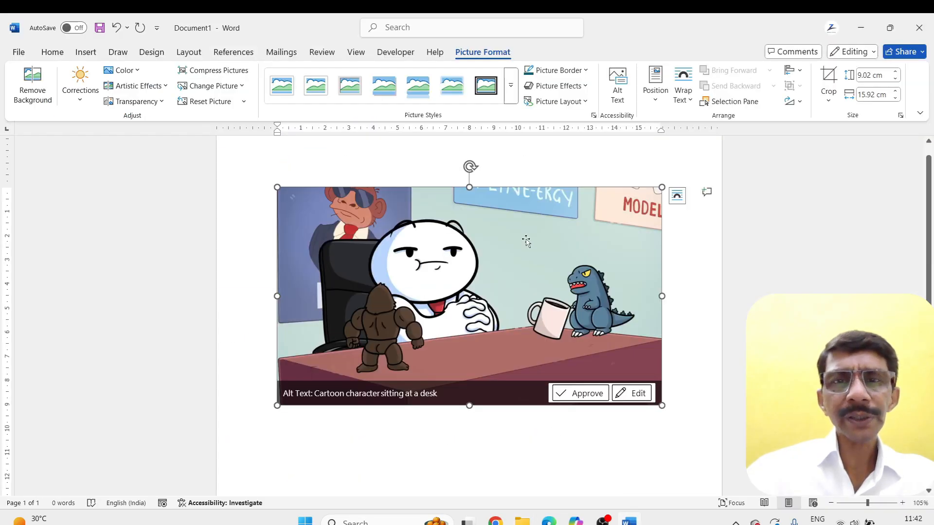
{"action": "key", "text": "Delete"}
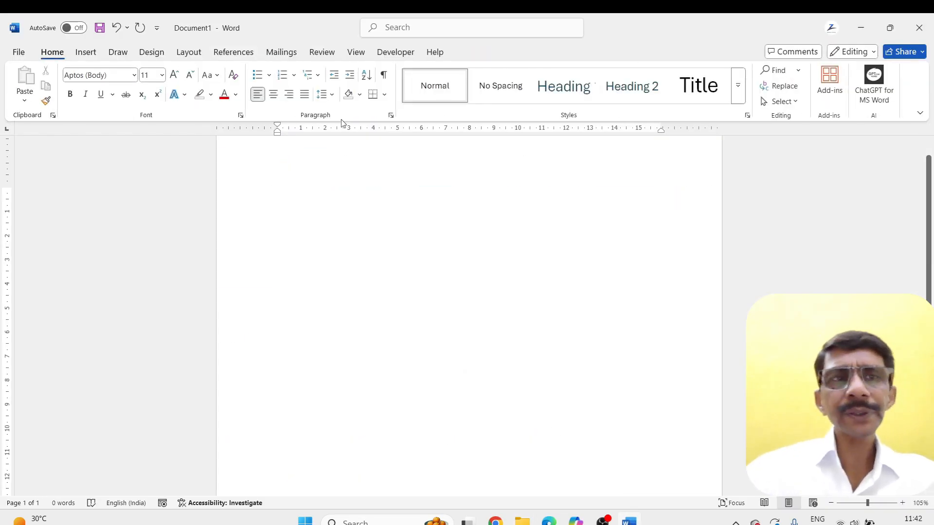
Insert a screenshot of the open Documents folder window into the document and delete the picture again
{"action": "left_click", "coordinate": [86, 52]}
{"action": "left_click", "coordinate": [328, 93]}
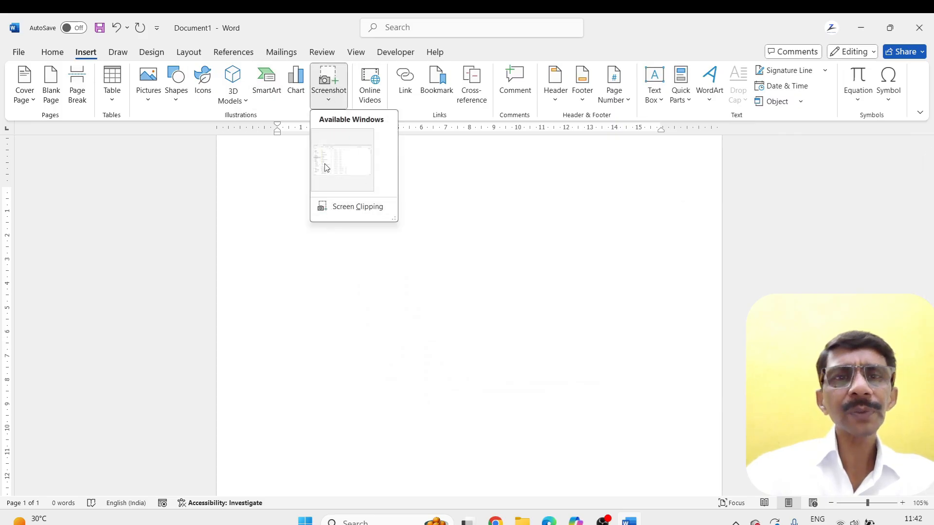
{"action": "left_click", "coordinate": [346, 173]}
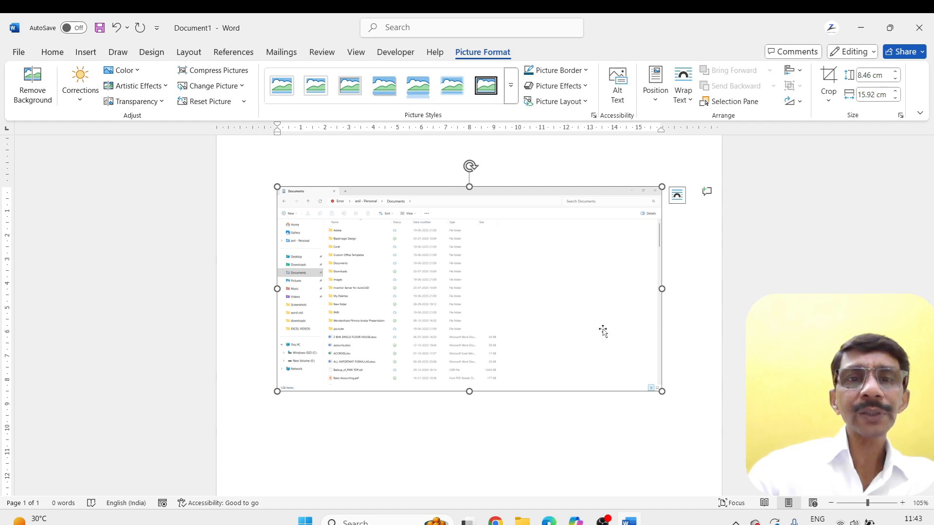
{"action": "key", "text": "Delete"}
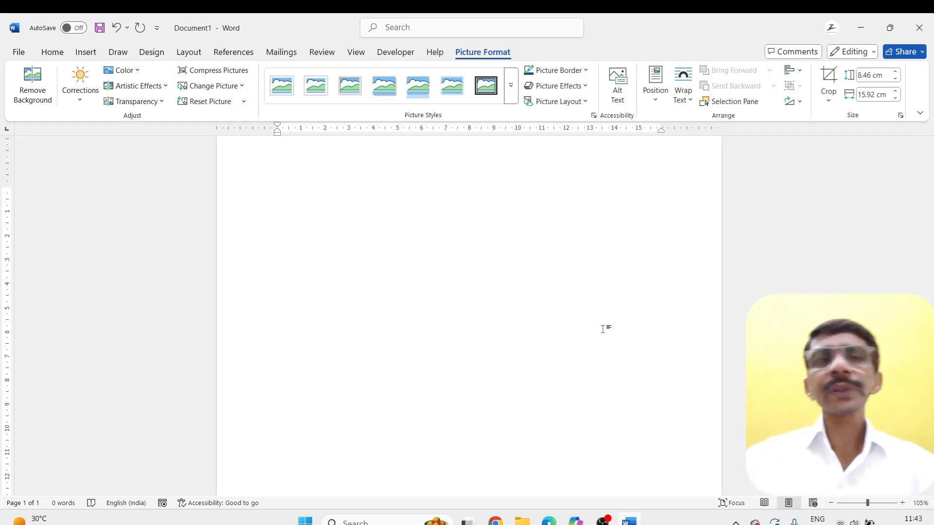
Begin an online video insertion, copy the URL of the paused "Every Form of Animation" video in Chrome, and close the browser
{"action": "left_click", "coordinate": [86, 52]}
{"action": "left_click", "coordinate": [373, 86]}
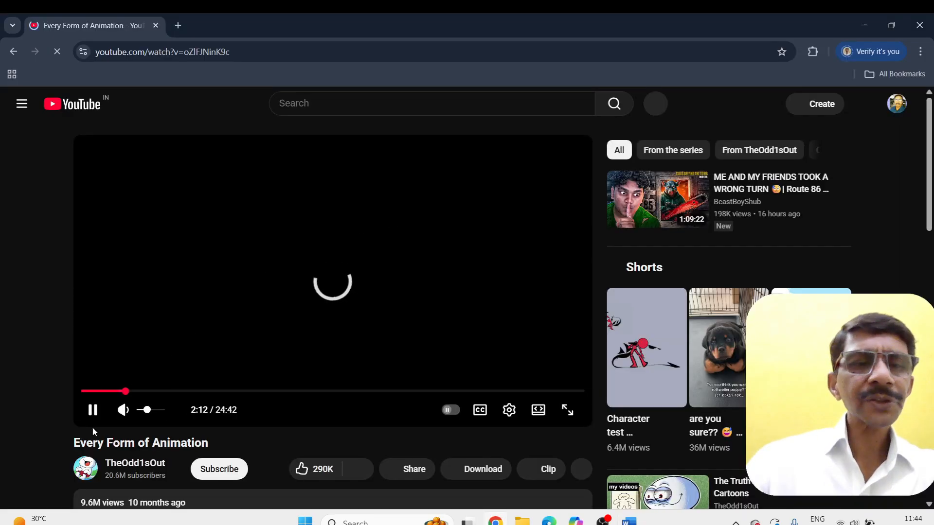
{"action": "left_click", "coordinate": [93, 411]}
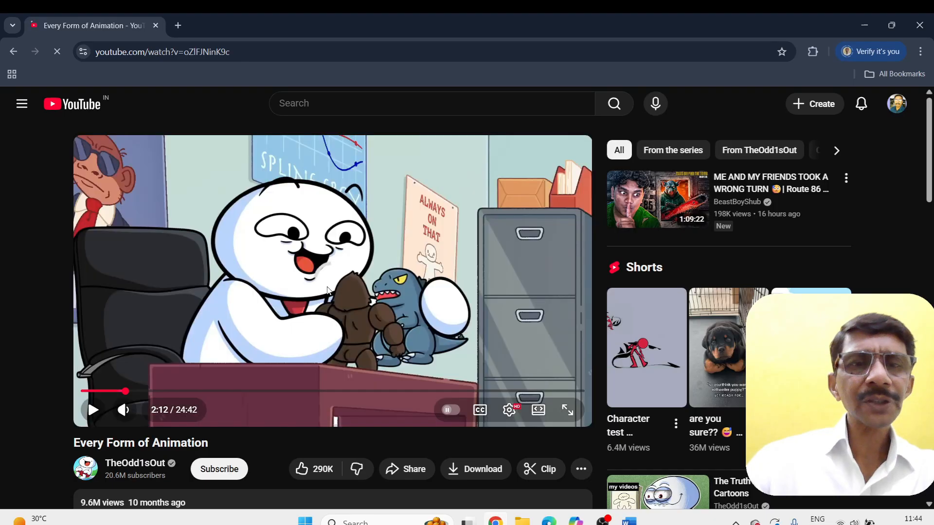
{"action": "right_click", "coordinate": [353, 232]}
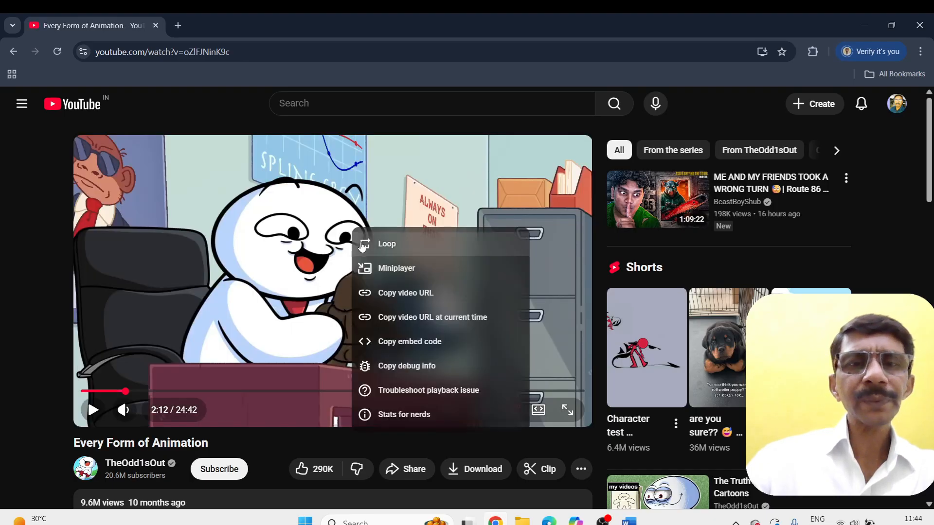
{"action": "left_click", "coordinate": [370, 303]}
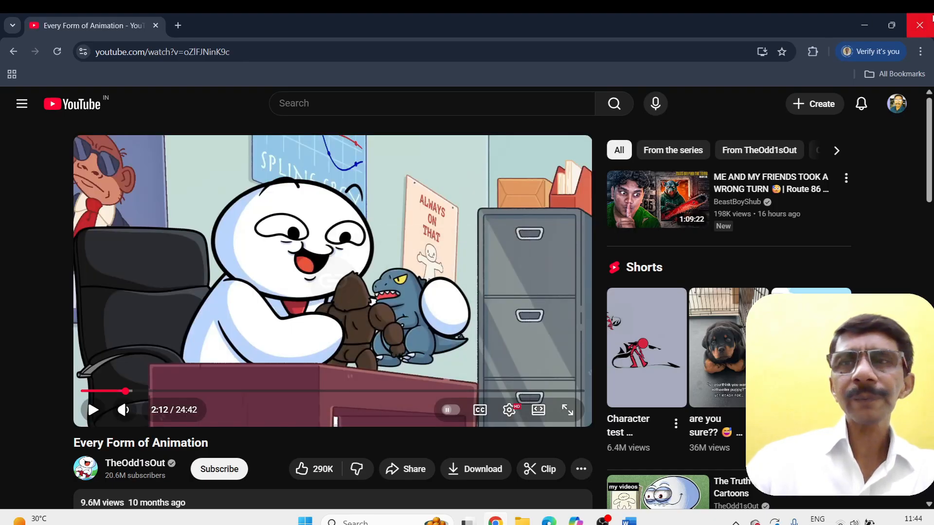
{"action": "left_click", "coordinate": [919, 25]}
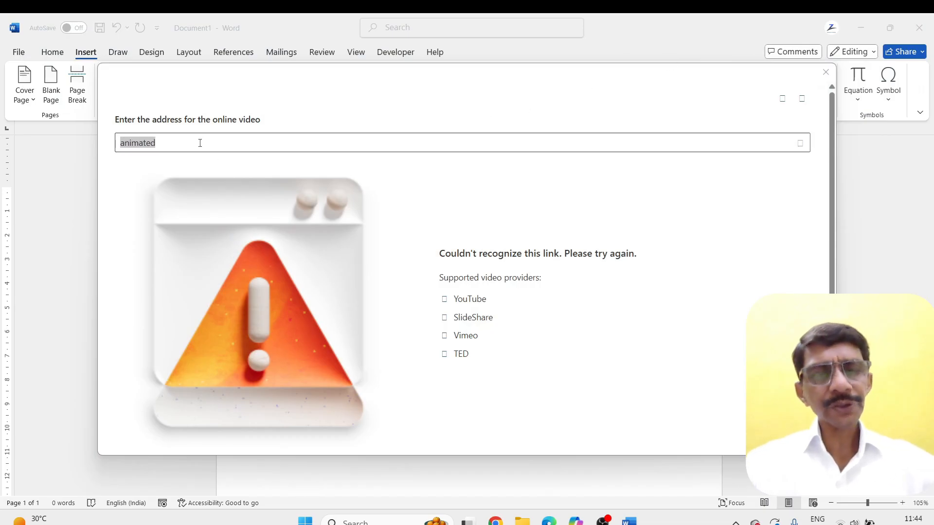
{"action": "left_click", "coordinate": [185, 145]}
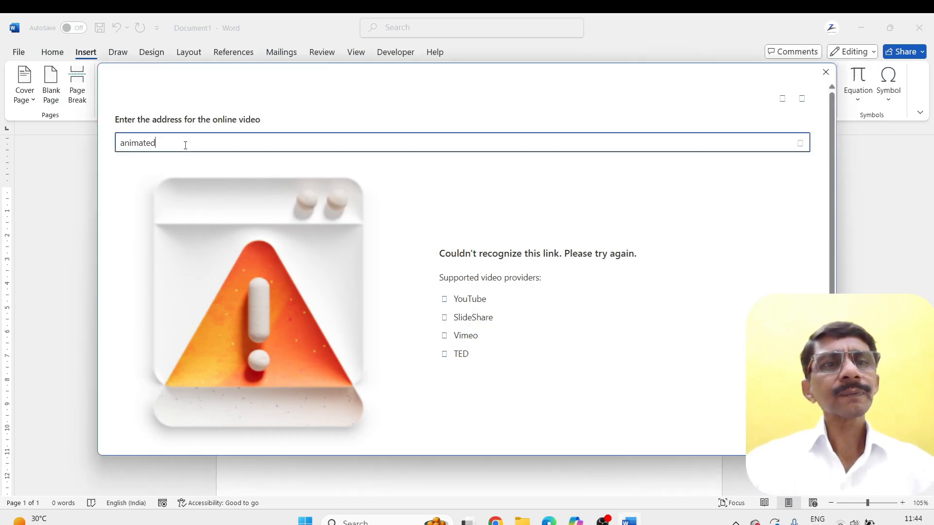
{"action": "double_click", "coordinate": [149, 145]}
{"action": "key", "text": "ctrl+v"}
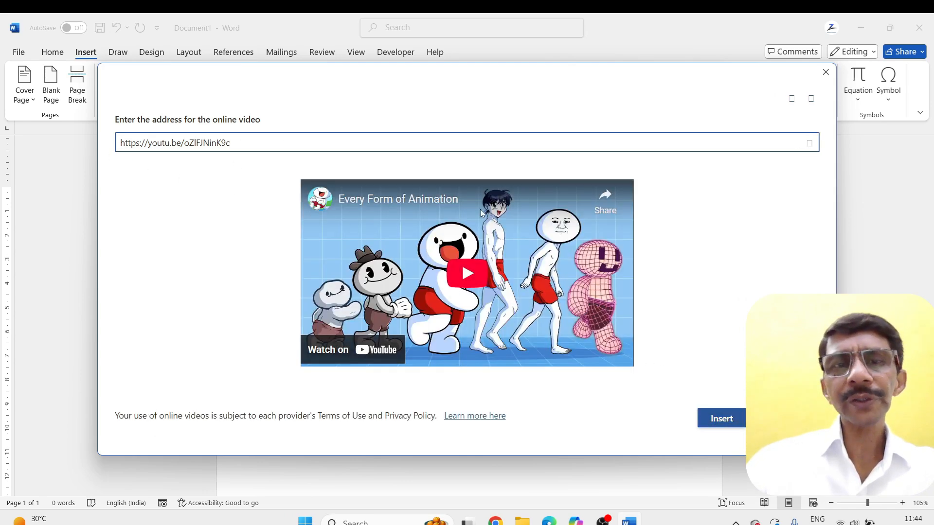
{"action": "left_click", "coordinate": [719, 421]}
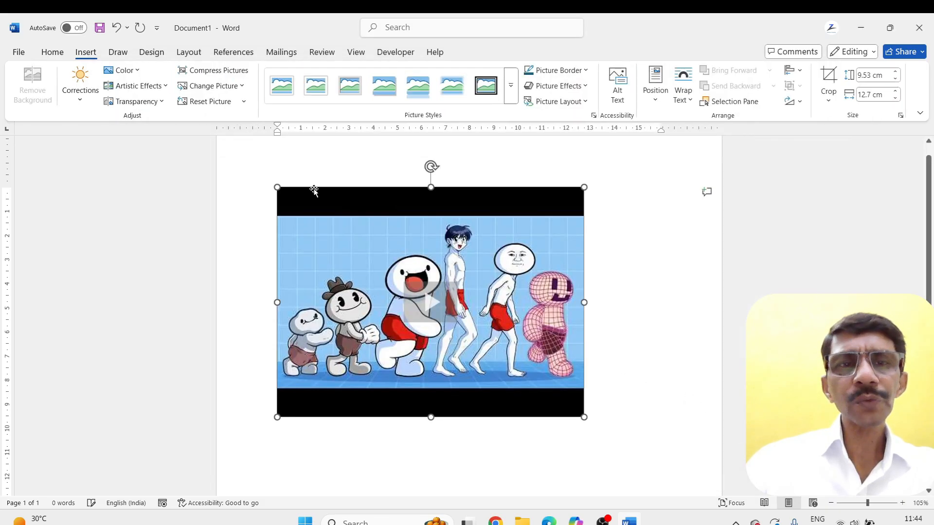
Play the inserted online video in the document with its sound turned down, and delete the video from the page
{"action": "left_click", "coordinate": [445, 316]}
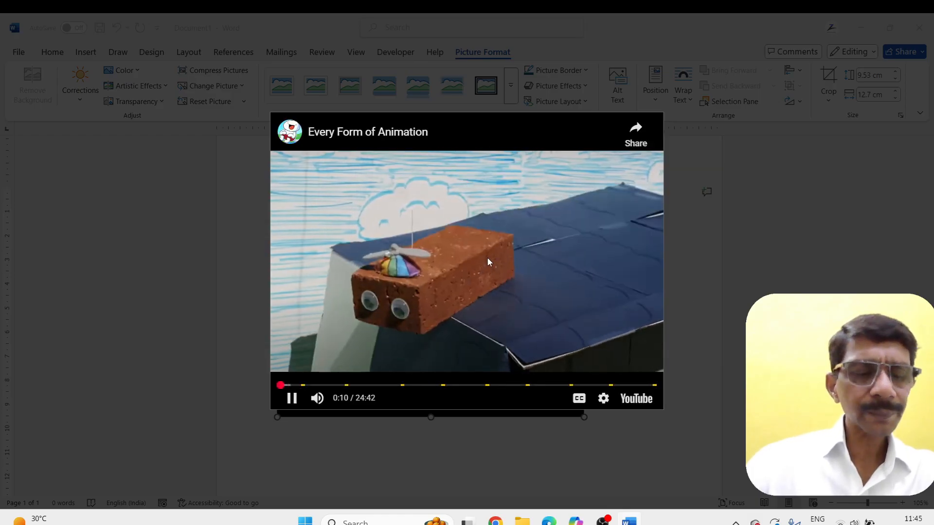
{"action": "left_click", "coordinate": [317, 398]}
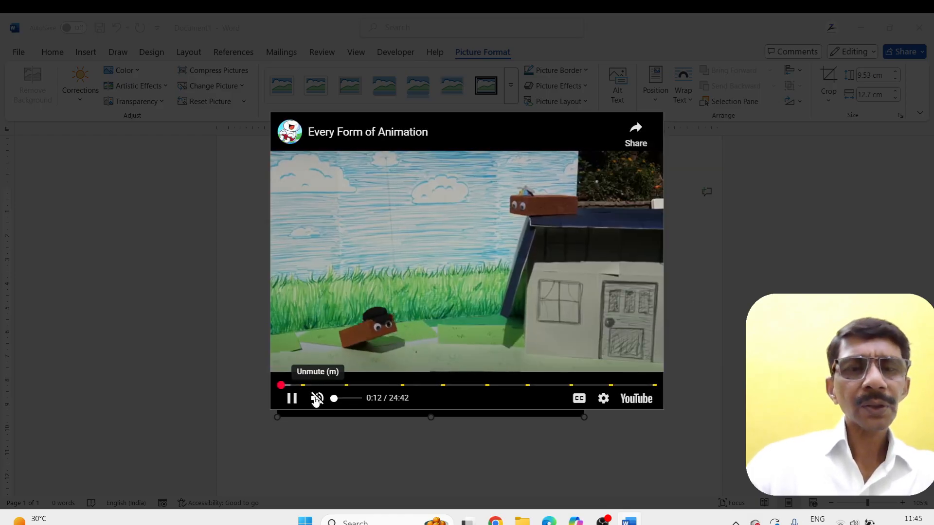
{"action": "left_click", "coordinate": [335, 398]}
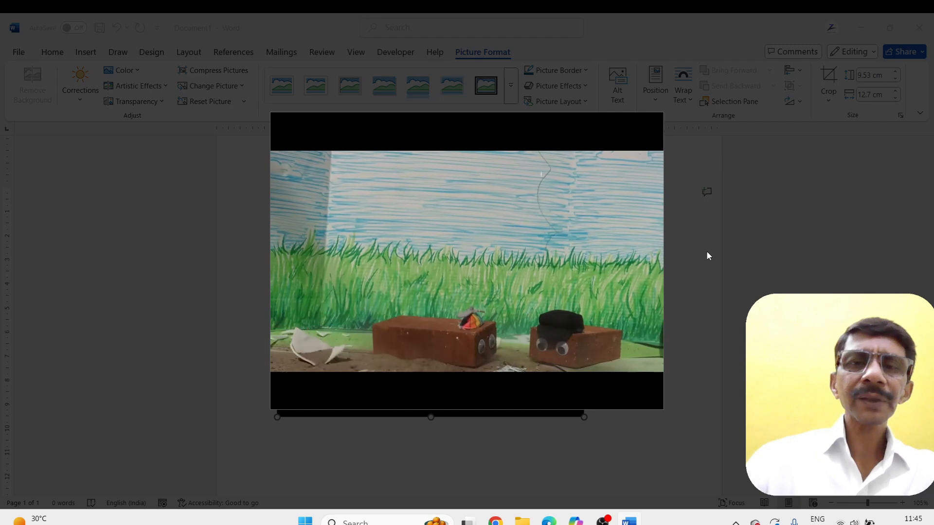
{"action": "left_click", "coordinate": [707, 253]}
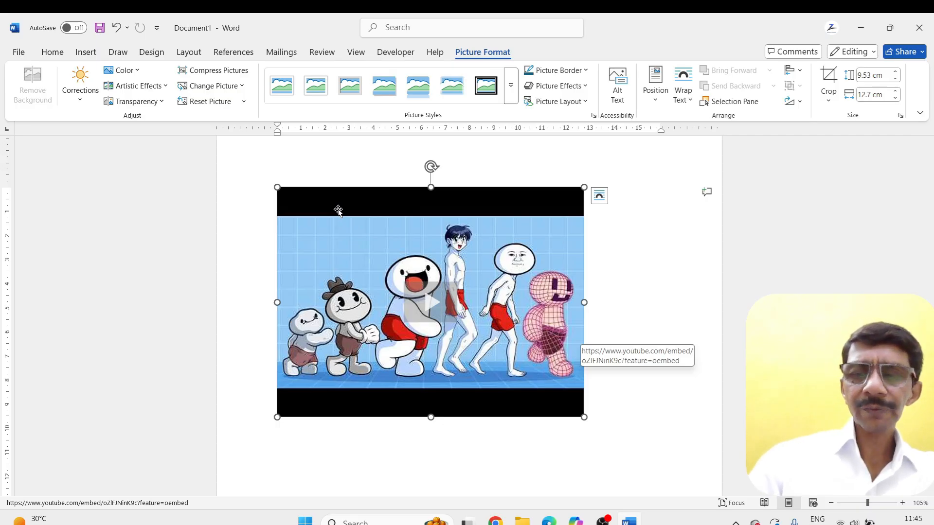
{"action": "key", "text": "Delete"}
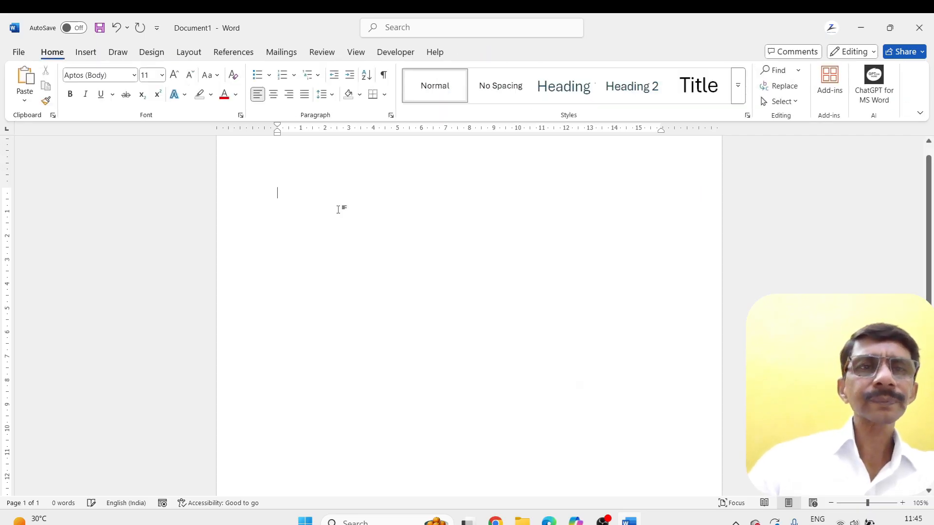
{"action": "left_click", "coordinate": [88, 55]}
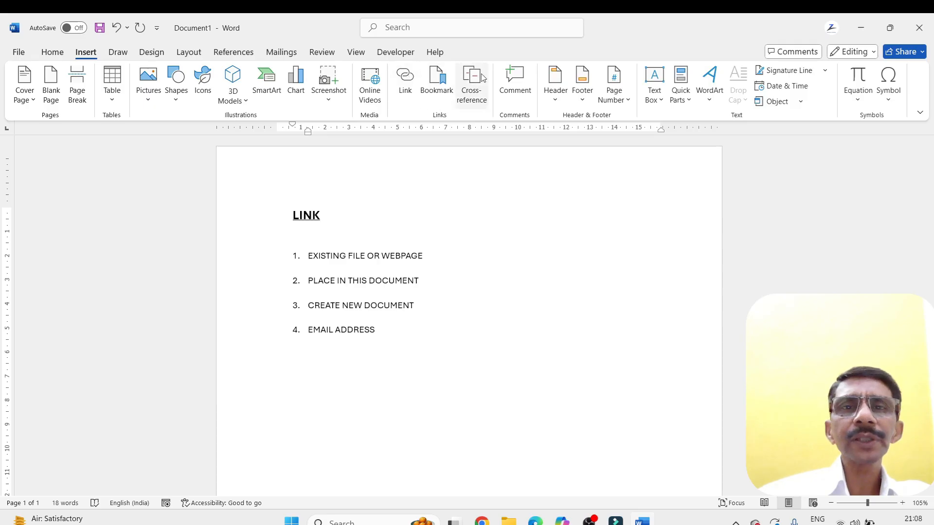
{"action": "left_click", "coordinate": [322, 218]}
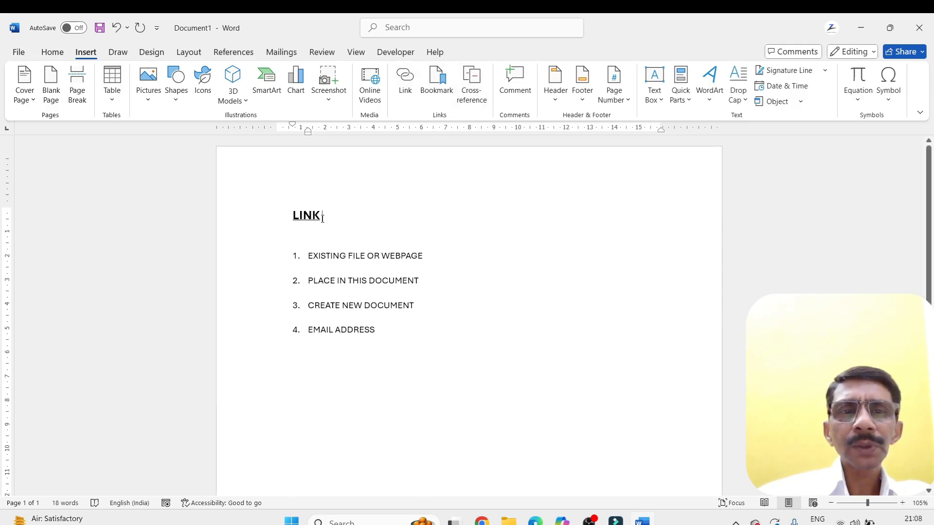
{"action": "left_click", "coordinate": [291, 235]}
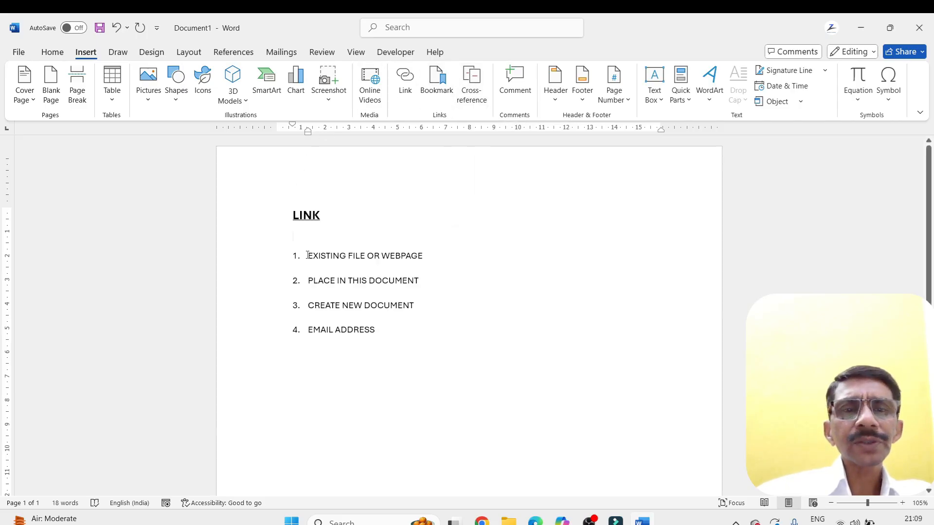
Hyperlink the words EXISTING FILE in the first list item to BASIC COURSE.docx in the Documents folder
{"action": "left_click_drag", "start_coordinate": [309, 256], "coordinate": [366, 258]}
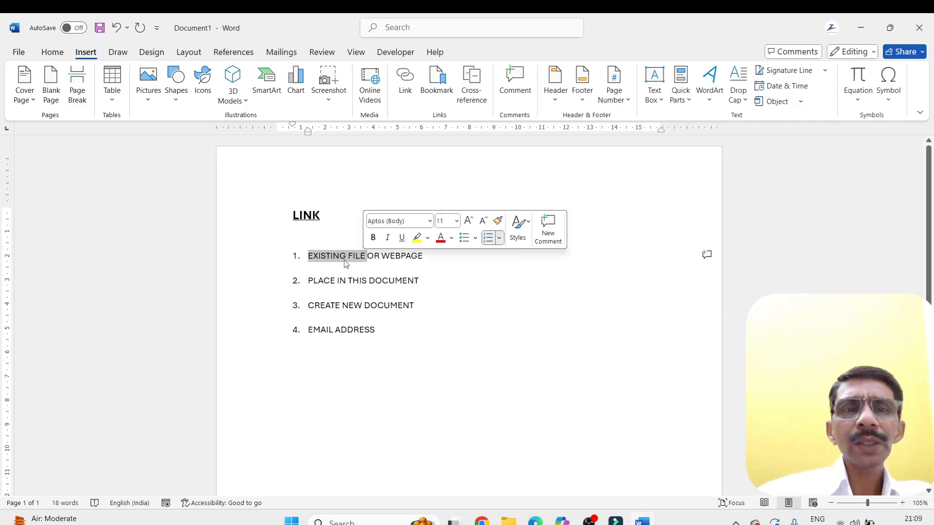
{"action": "left_click", "coordinate": [367, 258]}
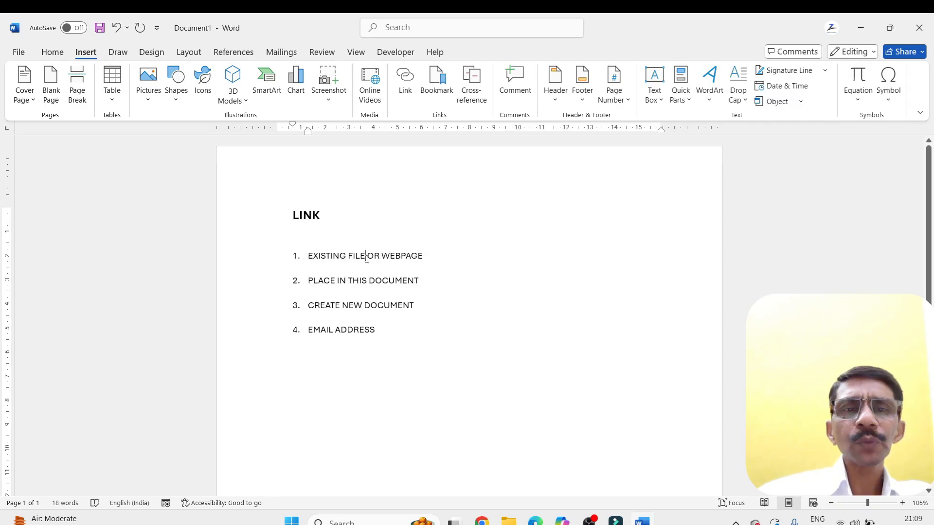
{"action": "left_click_drag", "start_coordinate": [367, 258], "coordinate": [317, 258]}
{"action": "left_click", "coordinate": [406, 81]}
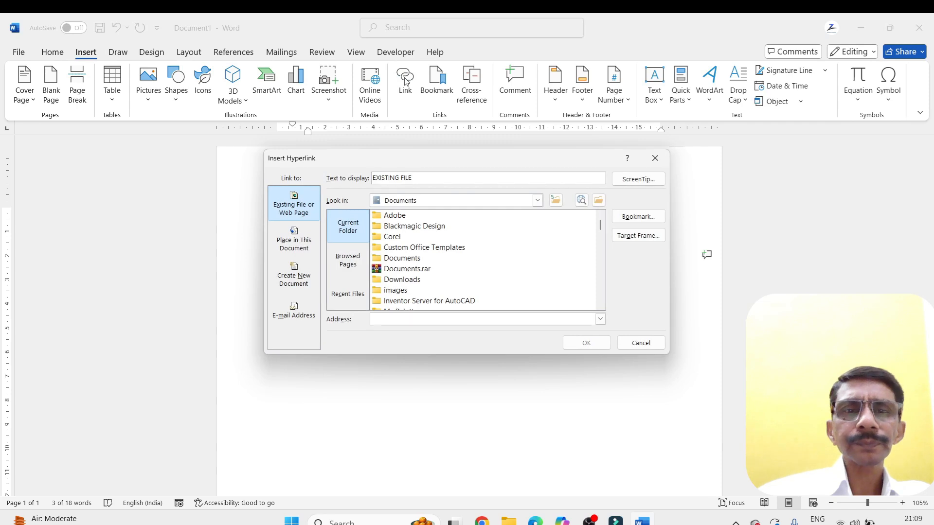
{"action": "left_click_drag", "start_coordinate": [430, 161], "coordinate": [612, 153]}
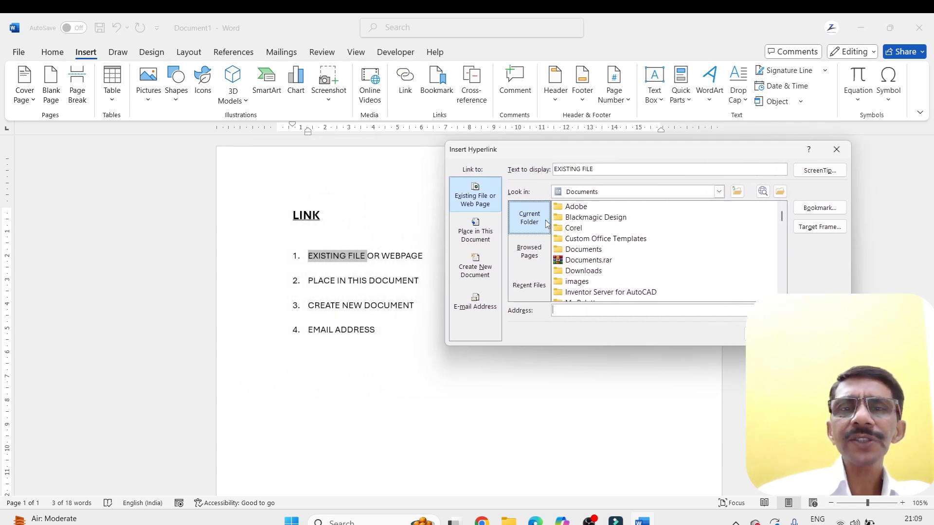
{"action": "scroll", "coordinate": [626, 238], "scroll_direction": "down", "scroll_amount": 6}
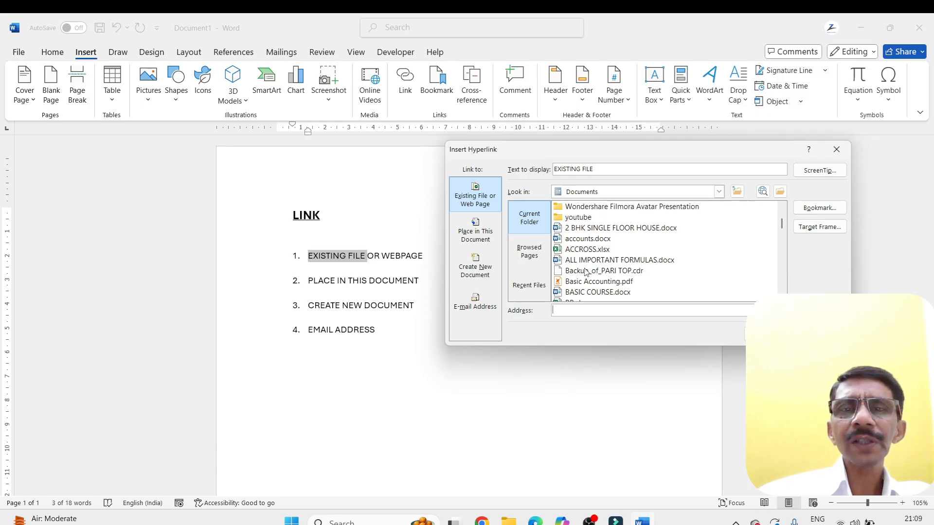
{"action": "scroll", "coordinate": [579, 287], "scroll_direction": "down", "scroll_amount": 2}
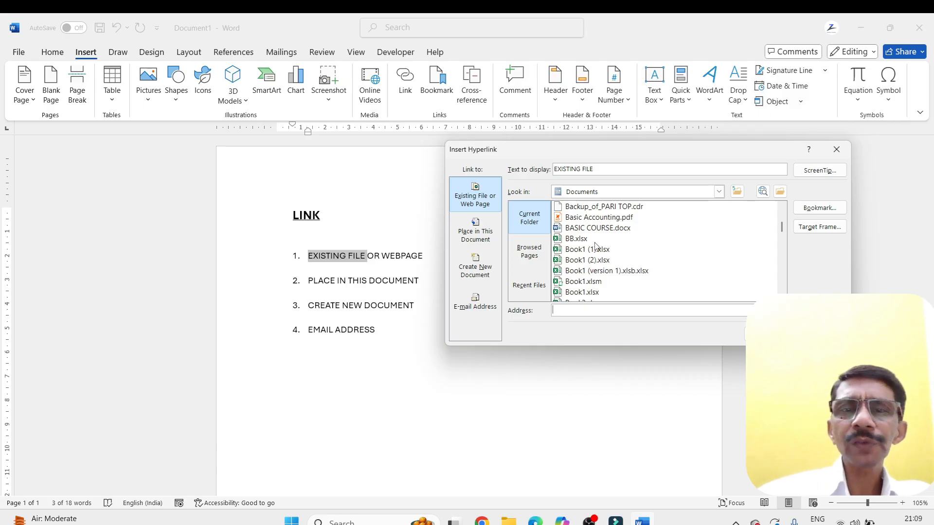
{"action": "scroll", "coordinate": [598, 245], "scroll_direction": "down", "scroll_amount": 3}
{"action": "scroll", "coordinate": [592, 245], "scroll_direction": "down", "scroll_amount": 1}
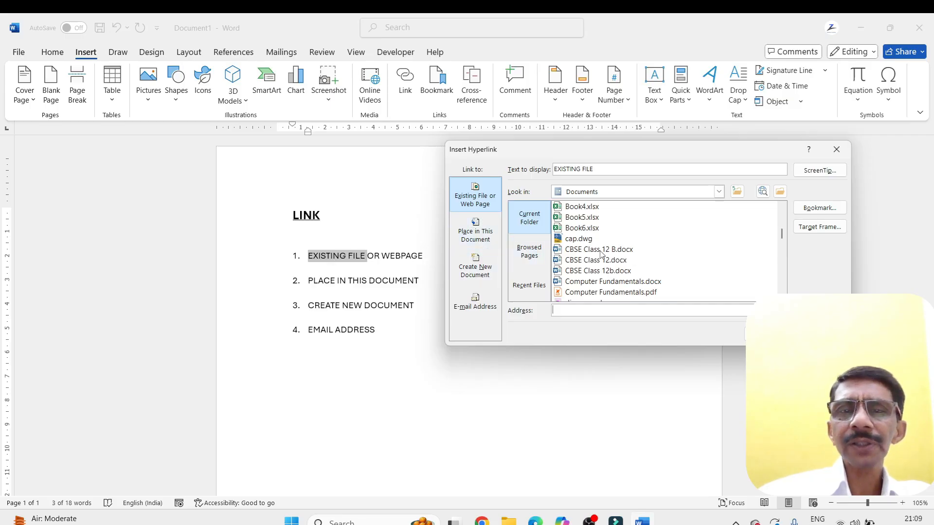
{"action": "scroll", "coordinate": [601, 253], "scroll_direction": "up", "scroll_amount": 4}
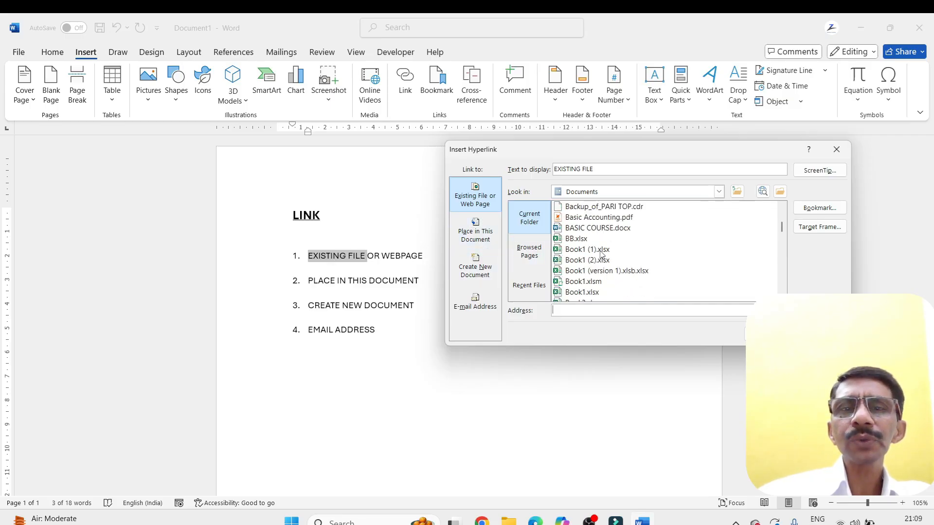
{"action": "left_click", "coordinate": [572, 229]}
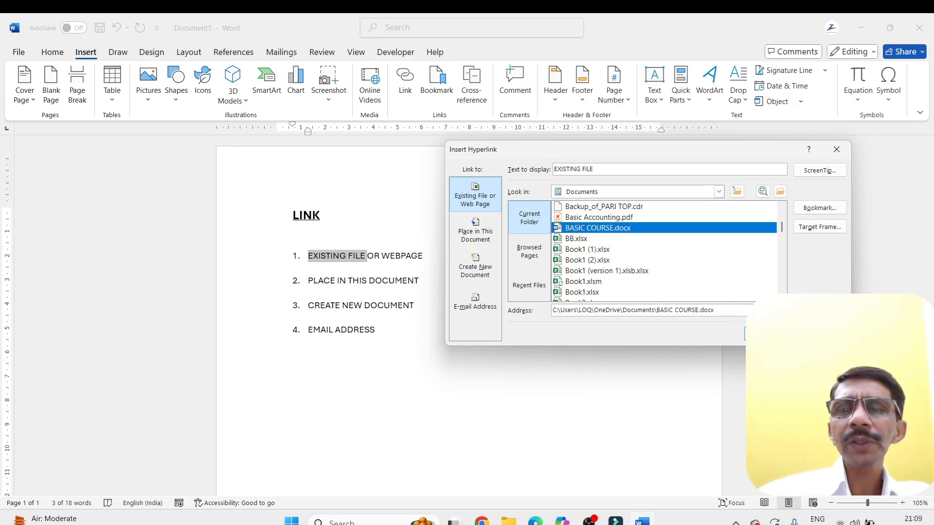
{"action": "left_click", "coordinate": [766, 334]}
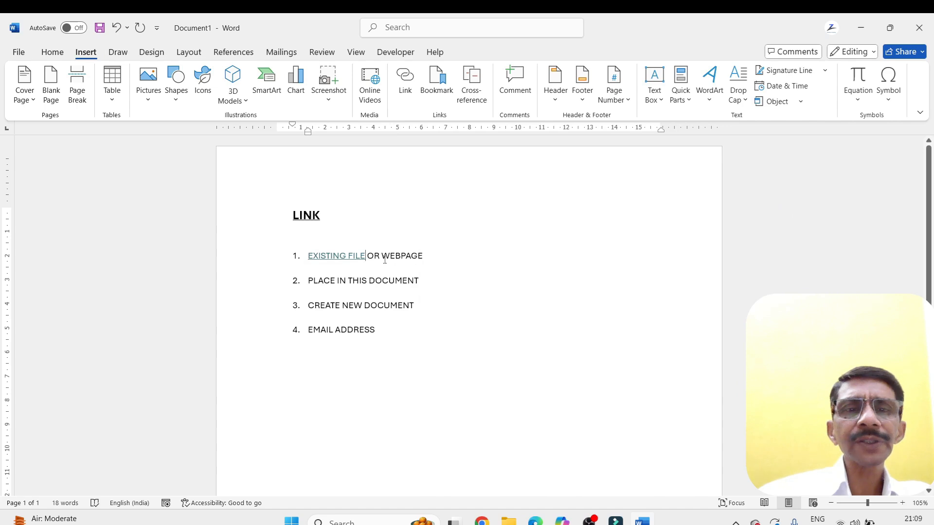
Follow the EXISTING FILE link, accept the security notice, and look through the linked BASIC COURSE document
{"action": "scroll", "coordinate": [384, 260], "scroll_direction": "up", "scroll_amount": 3}
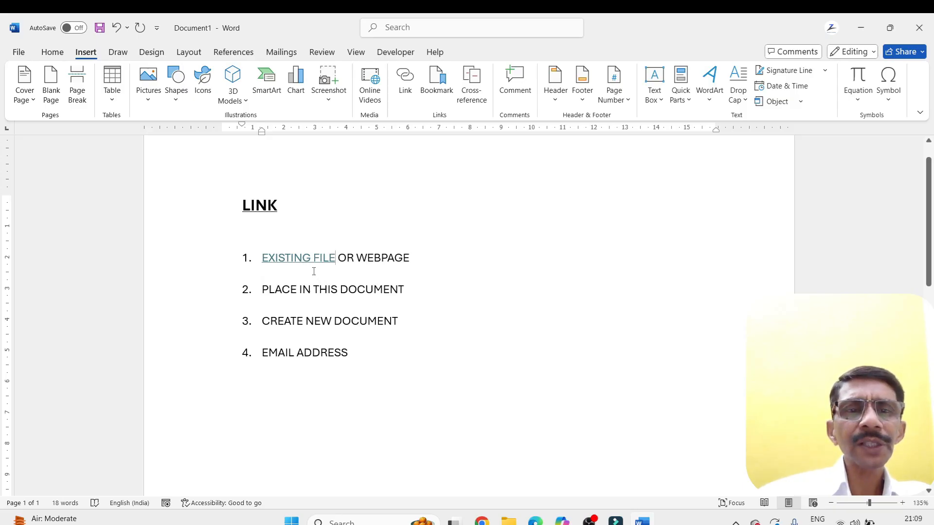
{"action": "mouse_move", "coordinate": [306, 261]}
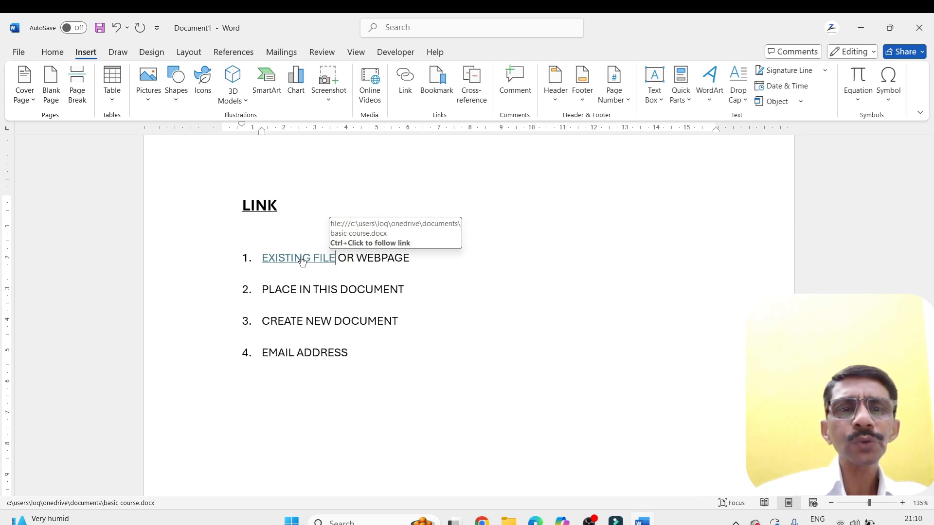
{"action": "left_click", "coordinate": [302, 261], "text": "ctrl"}
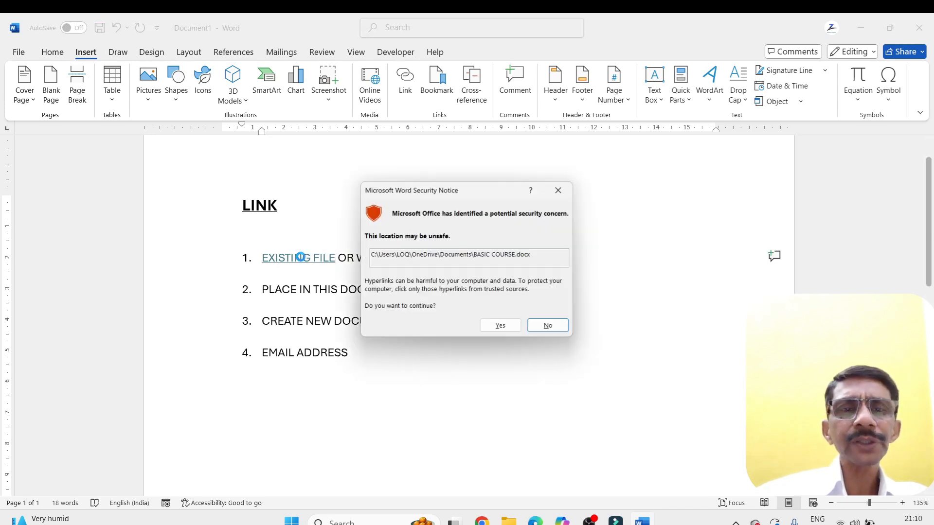
{"action": "left_click", "coordinate": [500, 327]}
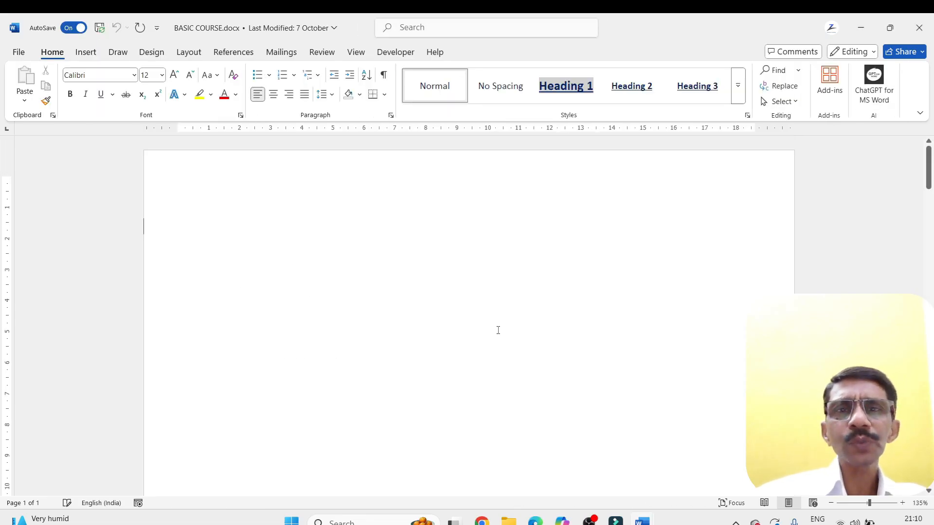
{"action": "scroll", "coordinate": [498, 327], "scroll_direction": "down", "scroll_amount": 10}
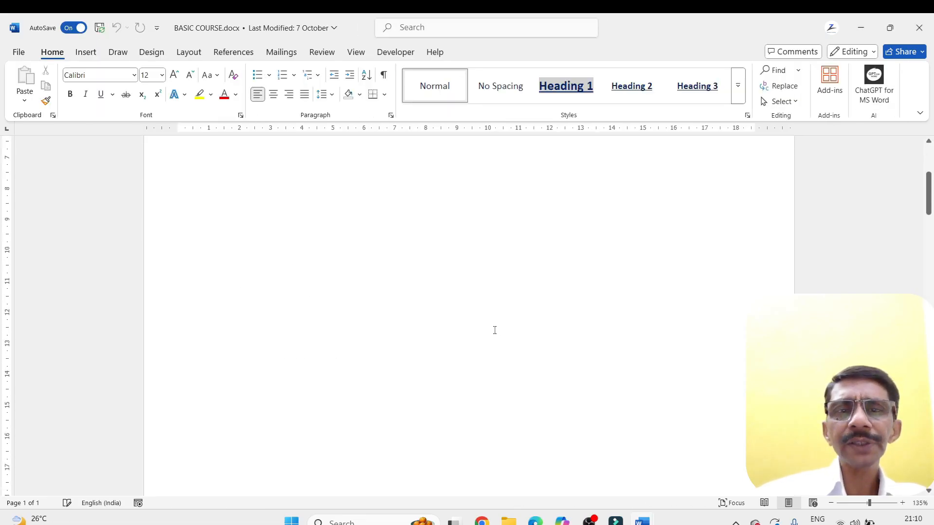
{"action": "scroll", "coordinate": [495, 332], "scroll_direction": "down", "scroll_amount": 12}
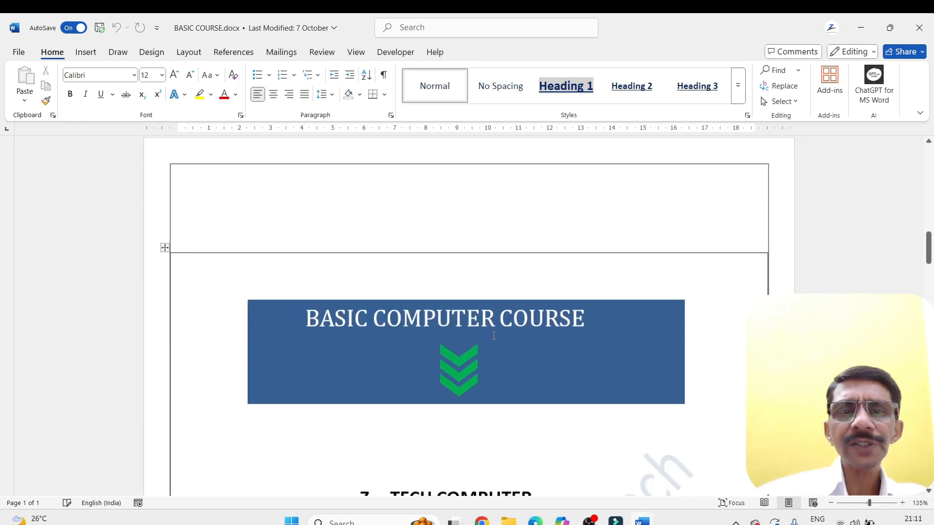
Look further through the BASIC COURSE document, reduce its window to reveal the LINK document, and close it
{"action": "scroll", "coordinate": [487, 331], "scroll_direction": "down", "scroll_amount": 10}
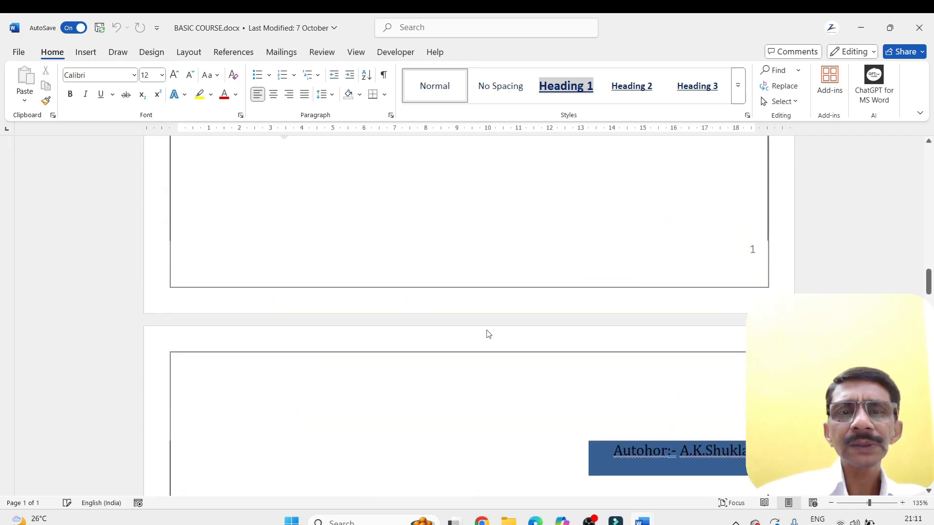
{"action": "scroll", "coordinate": [484, 328], "scroll_direction": "down", "scroll_amount": 3}
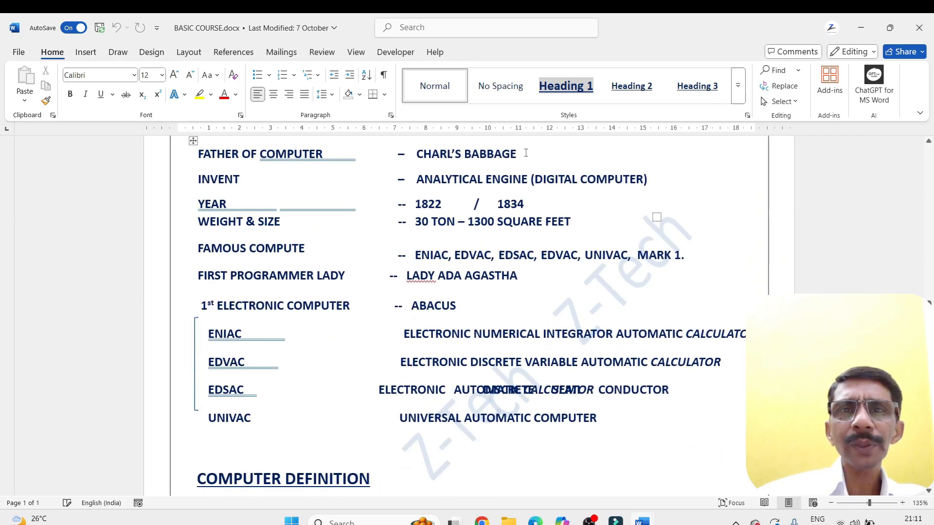
{"action": "left_click_drag", "start_coordinate": [617, 34], "coordinate": [676, 175]}
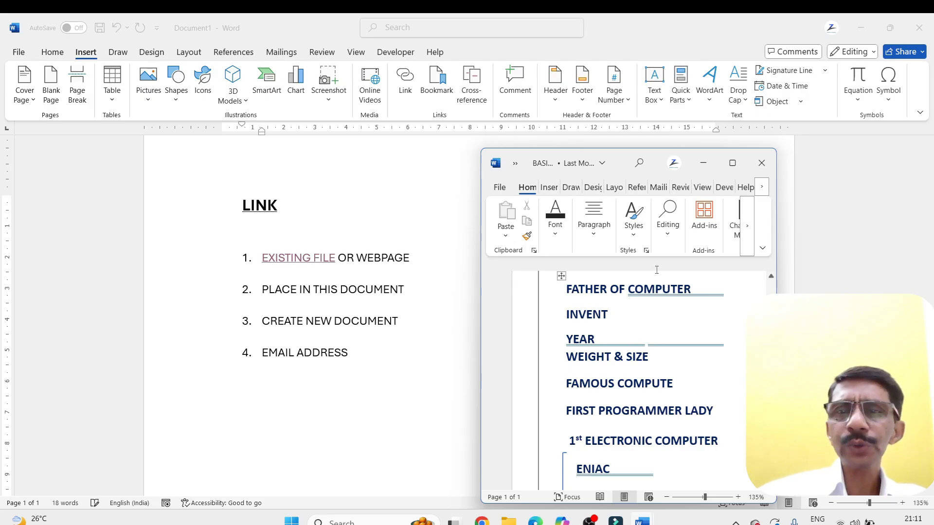
{"action": "left_click", "coordinate": [761, 163]}
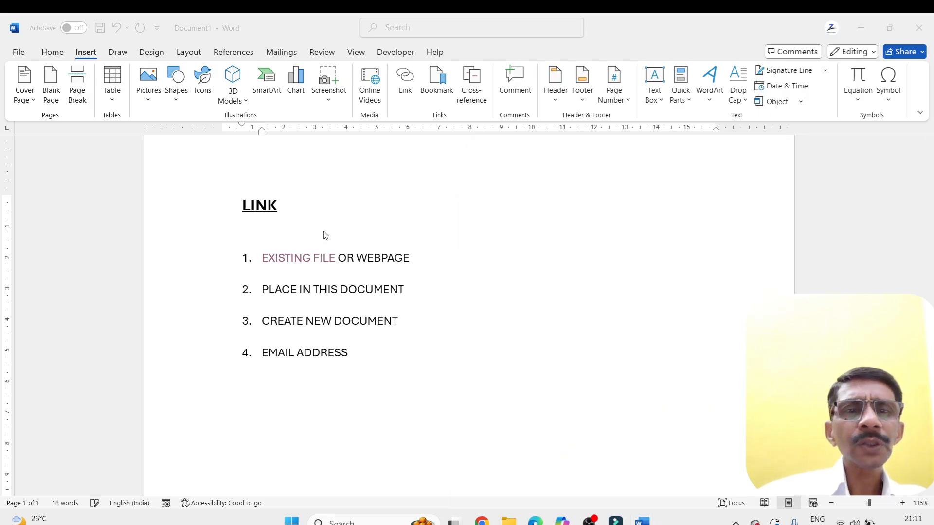
Change the target of the EXISTING FILE hyperlink to ACCROSS.xlsx in the Documents folder
{"action": "left_click_drag", "start_coordinate": [303, 258], "coordinate": [262, 259]}
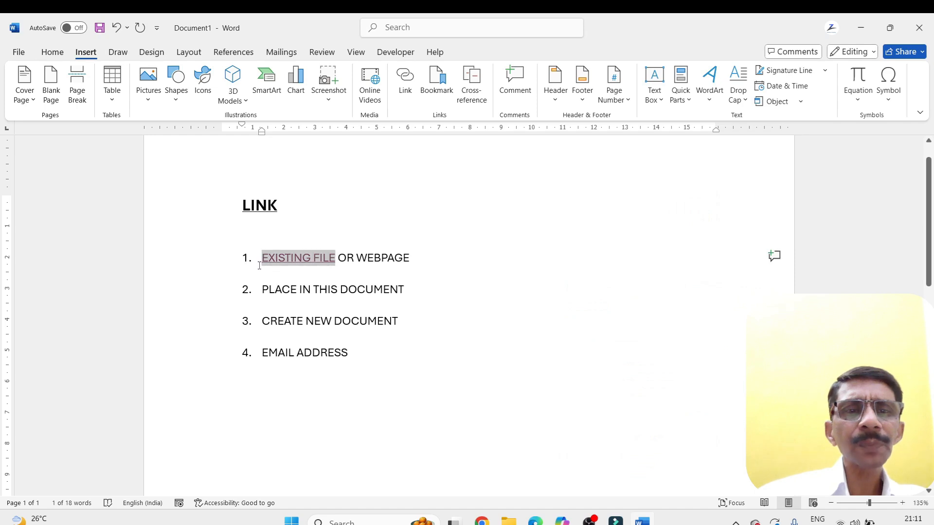
{"action": "left_click", "coordinate": [407, 84]}
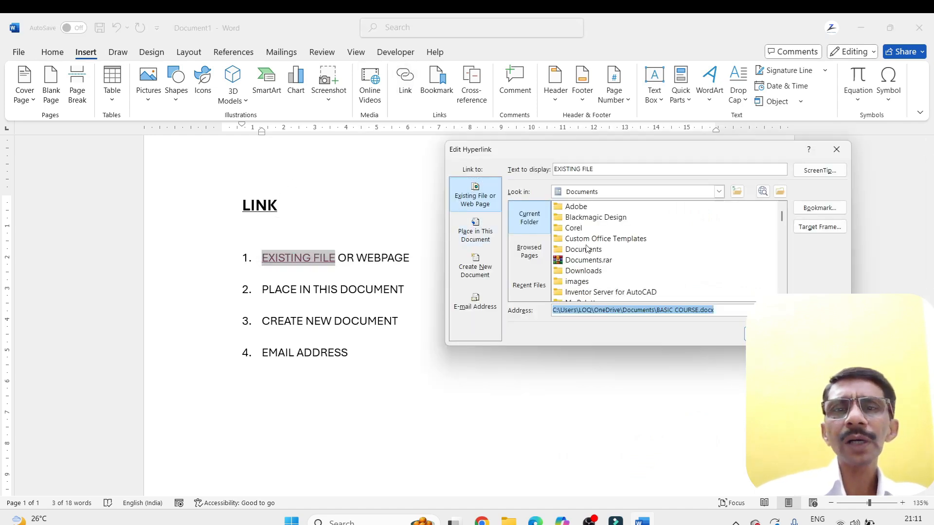
{"action": "left_click", "coordinate": [558, 230]}
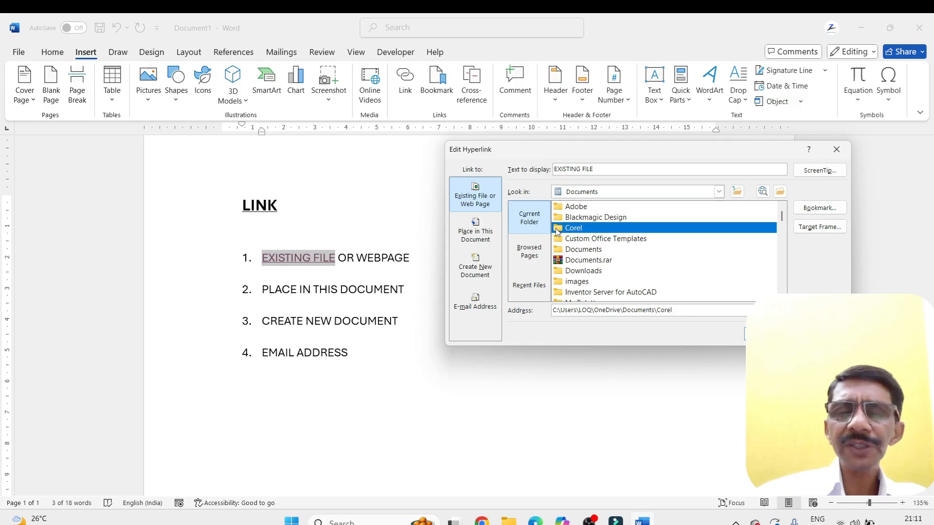
{"action": "scroll", "coordinate": [601, 263], "scroll_direction": "down", "scroll_amount": 3}
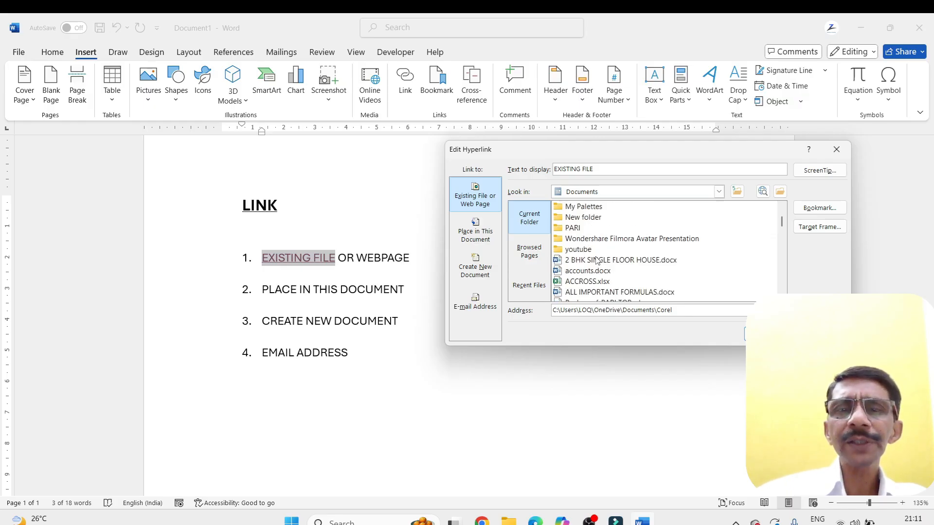
{"action": "scroll", "coordinate": [597, 261], "scroll_direction": "down", "scroll_amount": 1}
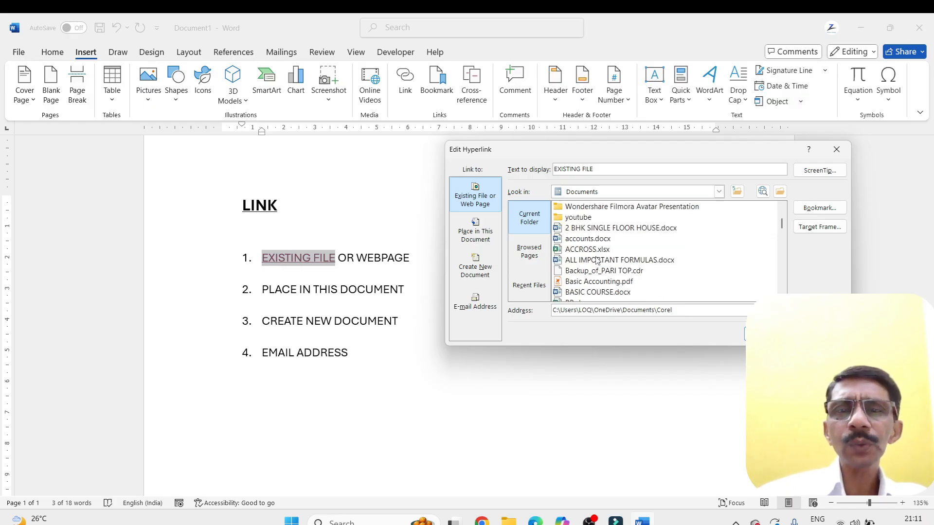
{"action": "left_click", "coordinate": [570, 251]}
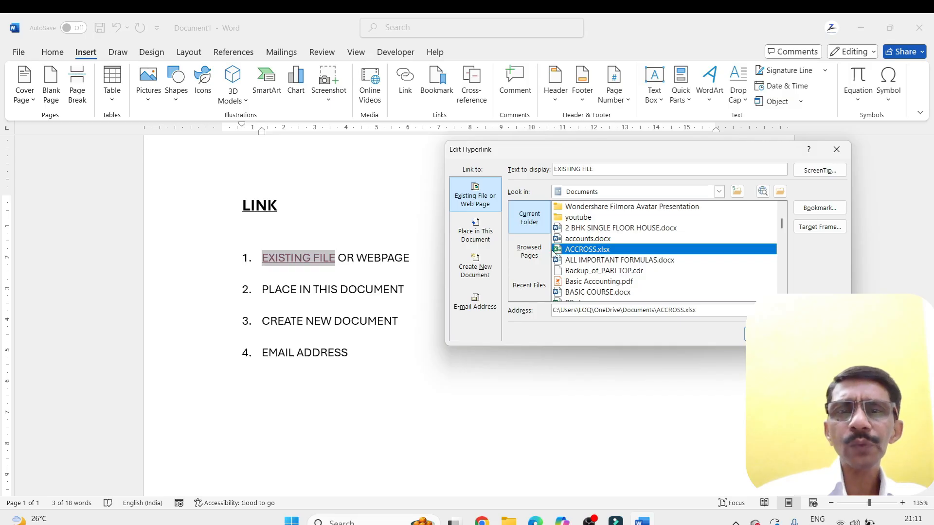
{"action": "key", "text": "Return"}
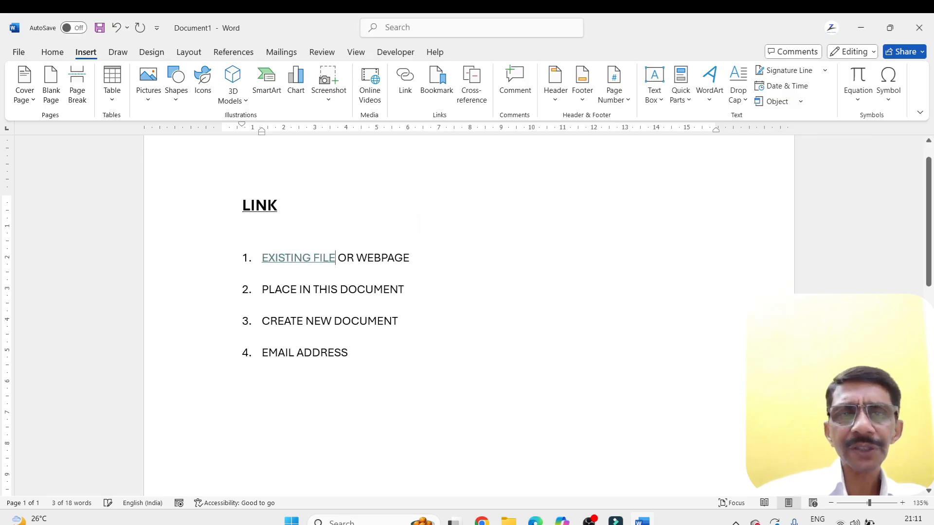
Follow the EXISTING FILE link, accept the security notice, and view the ACCROSS workbook before closing it
{"action": "left_click", "coordinate": [307, 257], "text": "ctrl"}
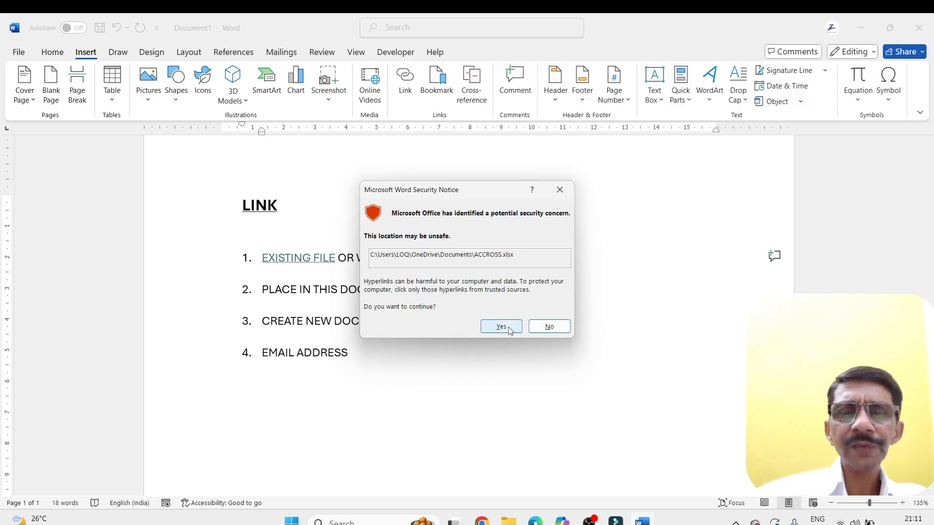
{"action": "left_click", "coordinate": [506, 327]}
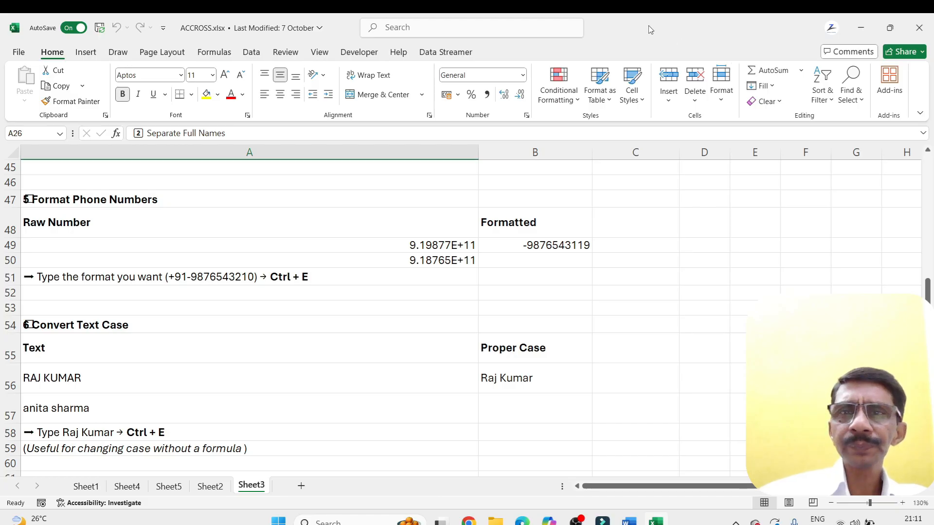
{"action": "left_click_drag", "start_coordinate": [650, 28], "coordinate": [721, 130]}
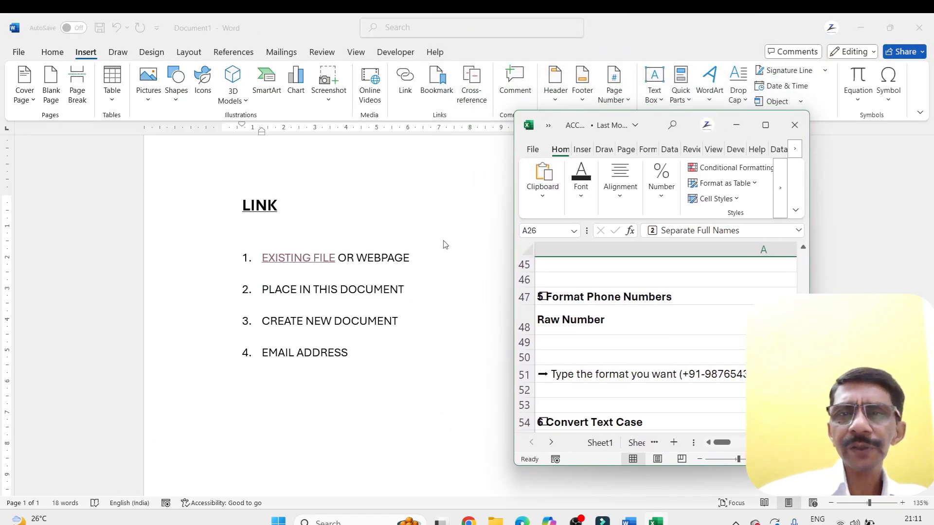
{"action": "left_click", "coordinate": [796, 131]}
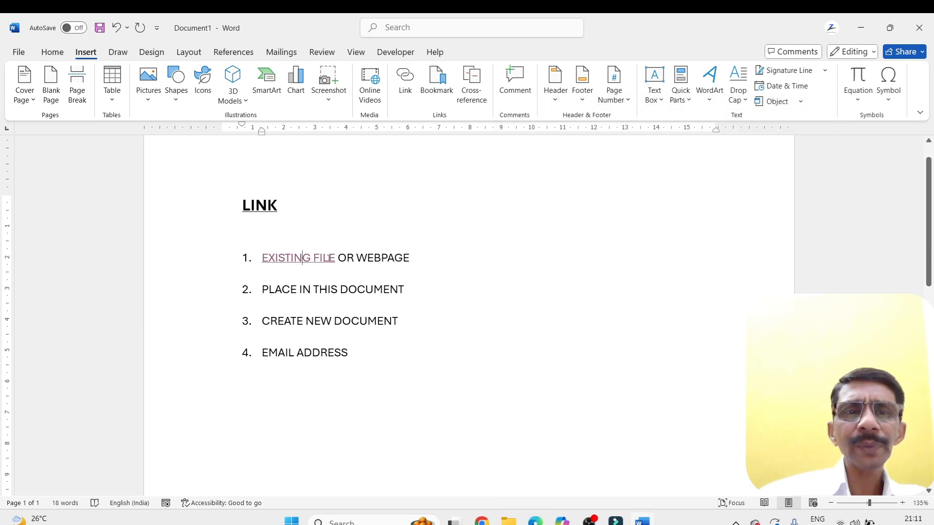
Change the target of the EXISTING FILE hyperlink to dinasor.psd in the Documents folder
{"action": "left_click_drag", "start_coordinate": [334, 258], "coordinate": [262, 257]}
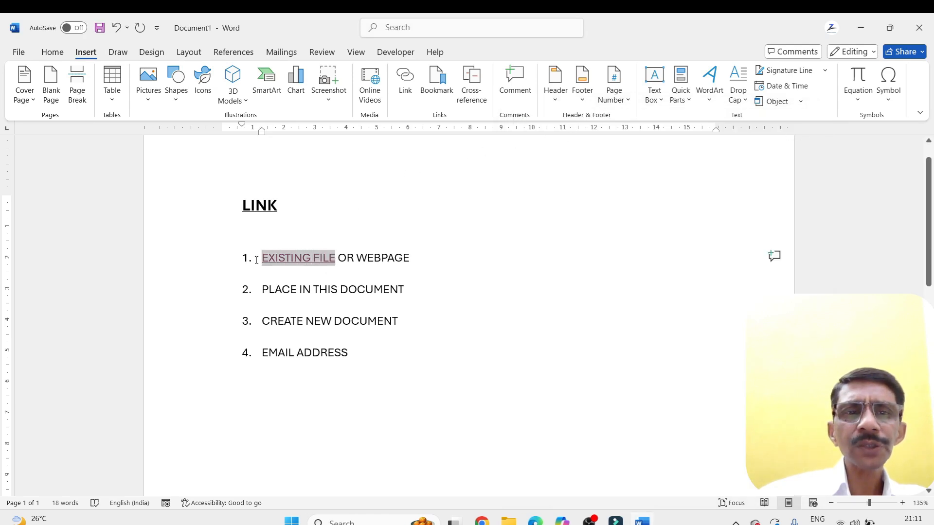
{"action": "left_click", "coordinate": [405, 83]}
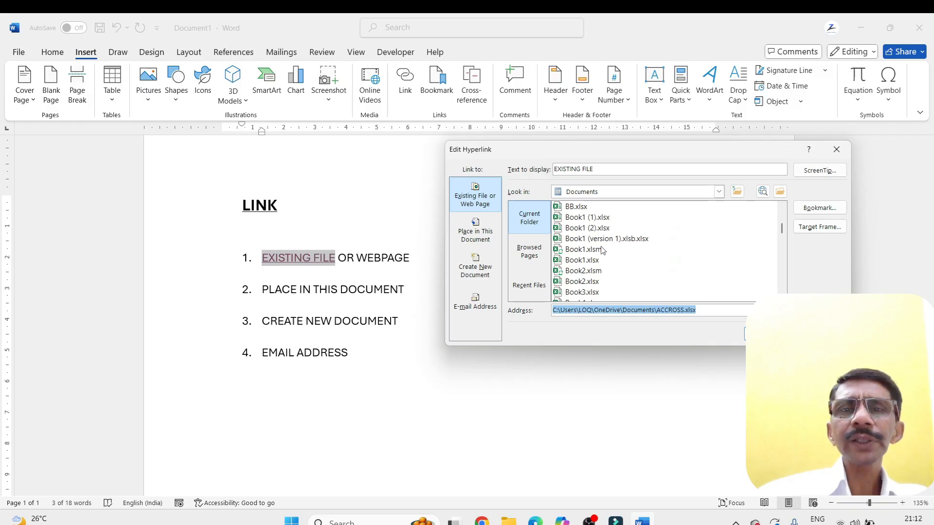
{"action": "scroll", "coordinate": [603, 250], "scroll_direction": "down", "scroll_amount": 3}
{"action": "scroll", "coordinate": [603, 250], "scroll_direction": "down", "scroll_amount": 3}
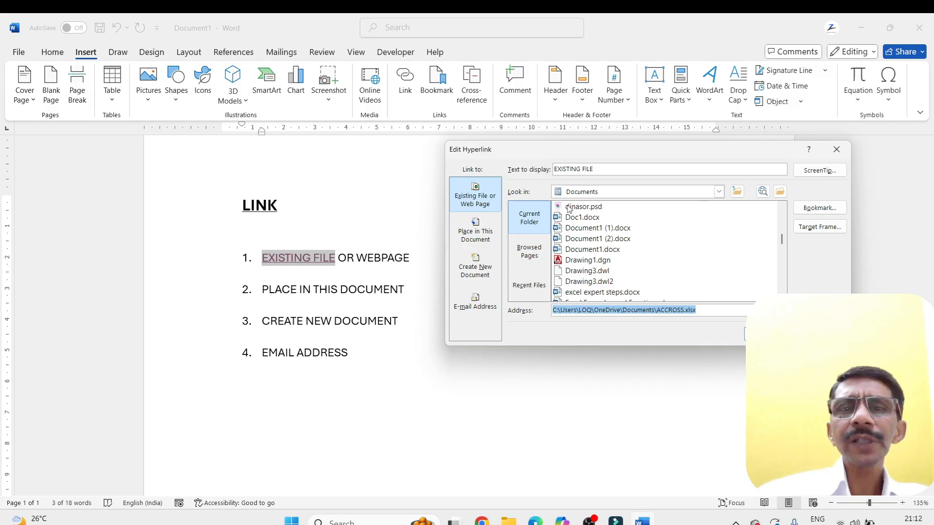
{"action": "left_click", "coordinate": [590, 207]}
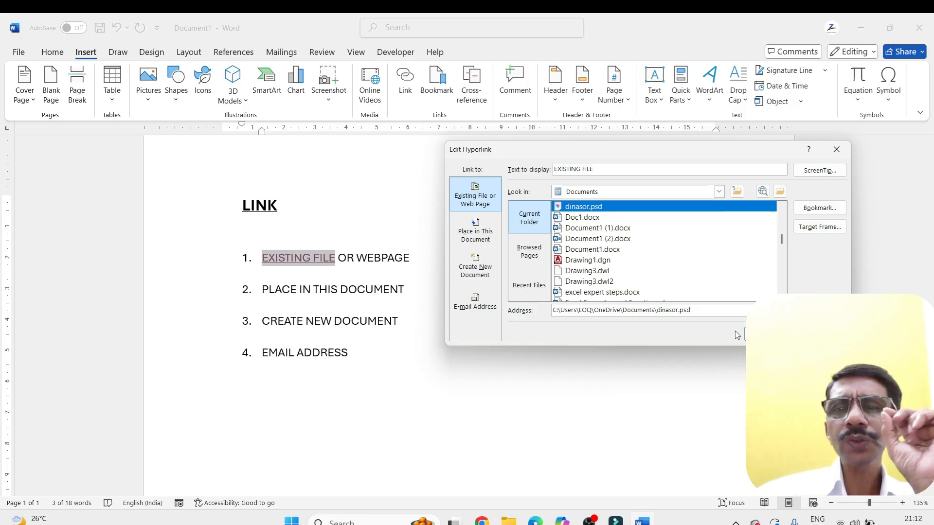
{"action": "left_click", "coordinate": [761, 334]}
Follow the EXISTING FILE link to dinasor.psd and accept the security notice
{"action": "mouse_move", "coordinate": [326, 257]}
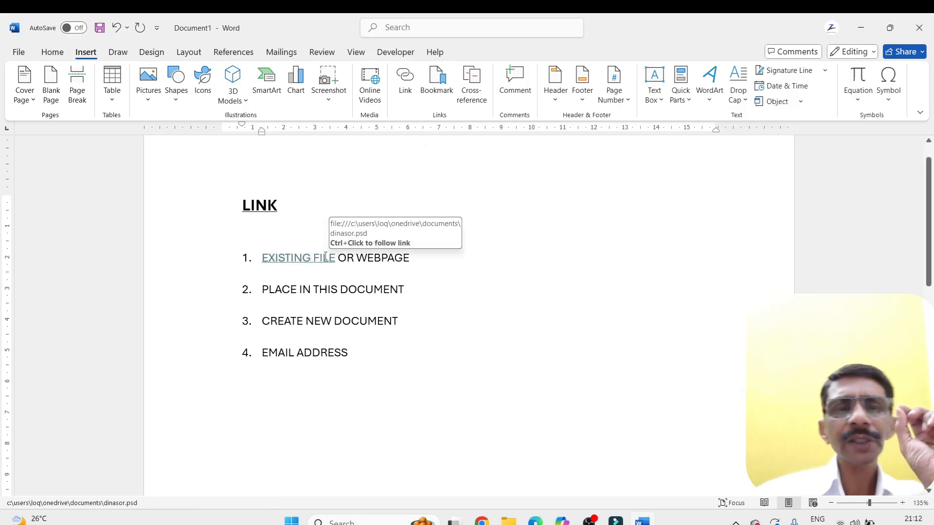
{"action": "left_click", "coordinate": [325, 257], "text": "ctrl"}
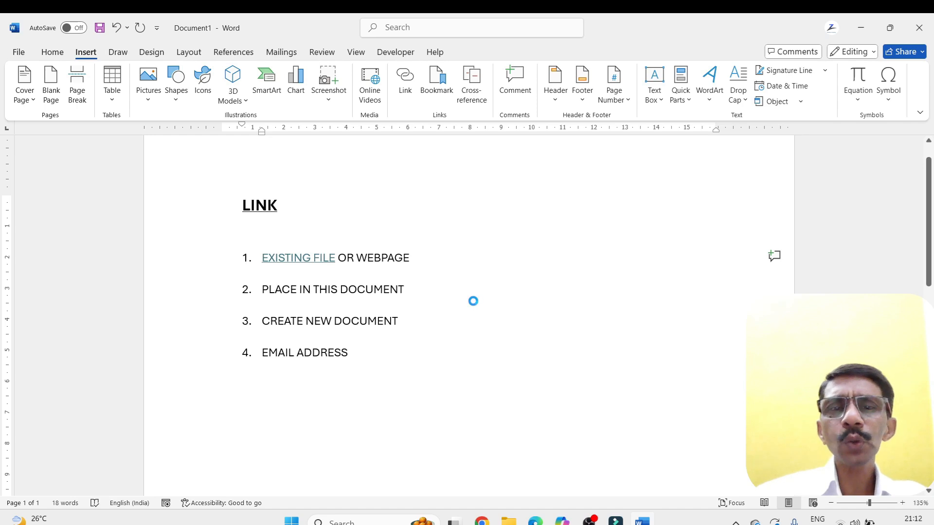
{"action": "left_click", "coordinate": [502, 327]}
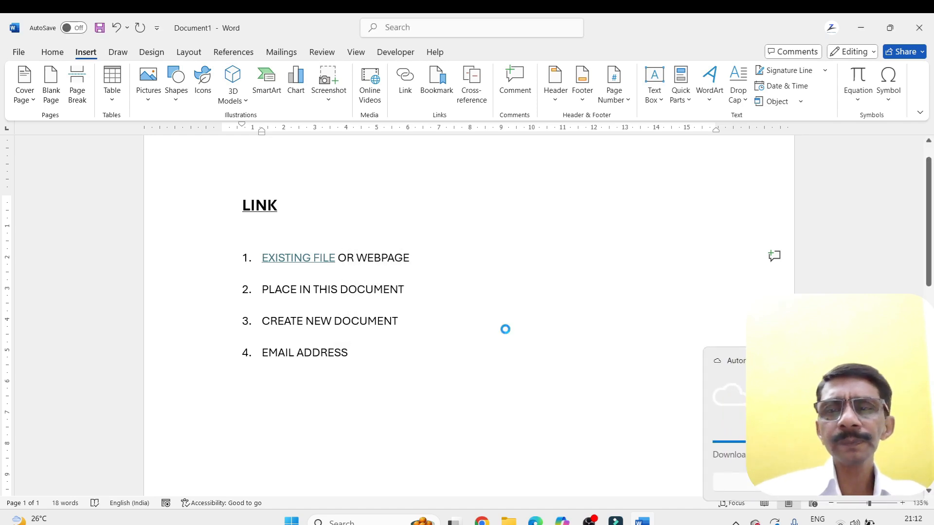
{"action": "left_click", "coordinate": [506, 334]}
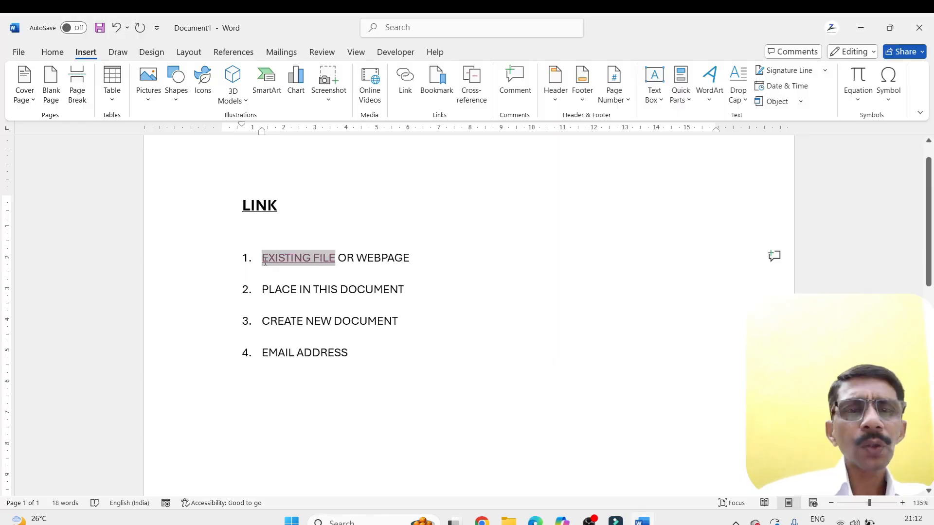
Change the target of the EXISTING FILE hyperlink to 1.png in the Pictures folder
{"action": "left_click", "coordinate": [405, 81]}
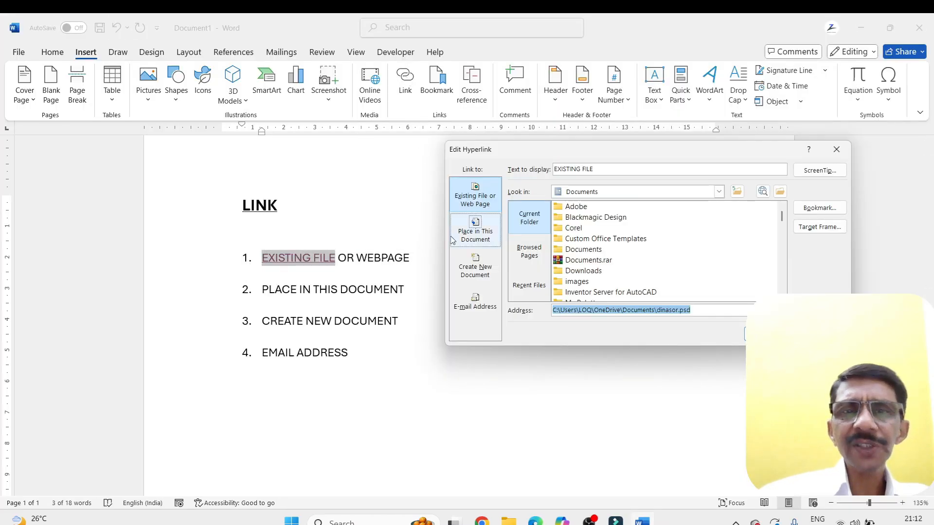
{"action": "left_click", "coordinate": [719, 192]}
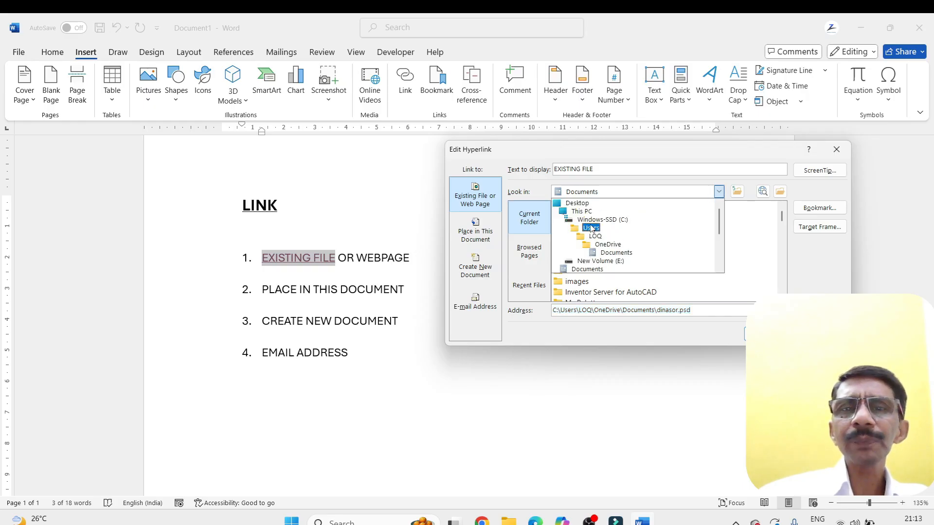
{"action": "scroll", "coordinate": [588, 257], "scroll_direction": "down", "scroll_amount": 1}
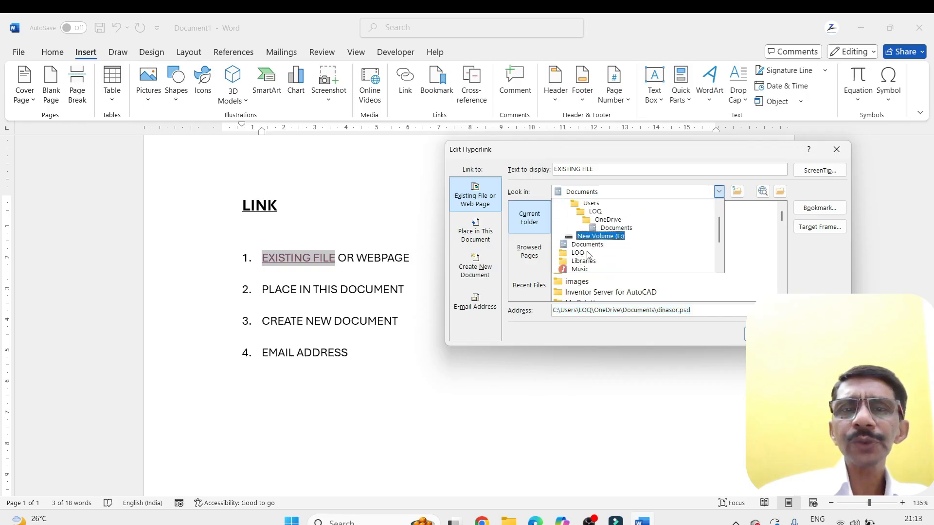
{"action": "scroll", "coordinate": [588, 256], "scroll_direction": "down", "scroll_amount": 1}
{"action": "left_click", "coordinate": [581, 263]}
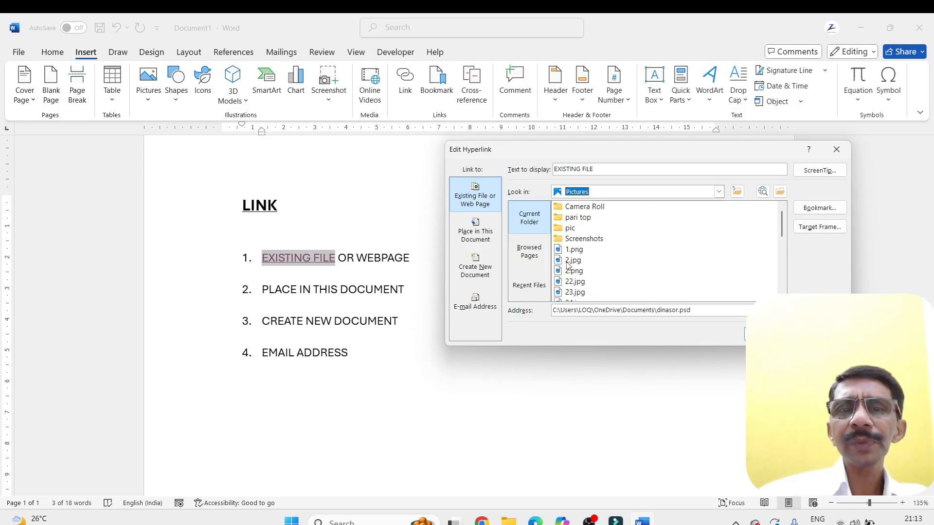
{"action": "left_click", "coordinate": [556, 250]}
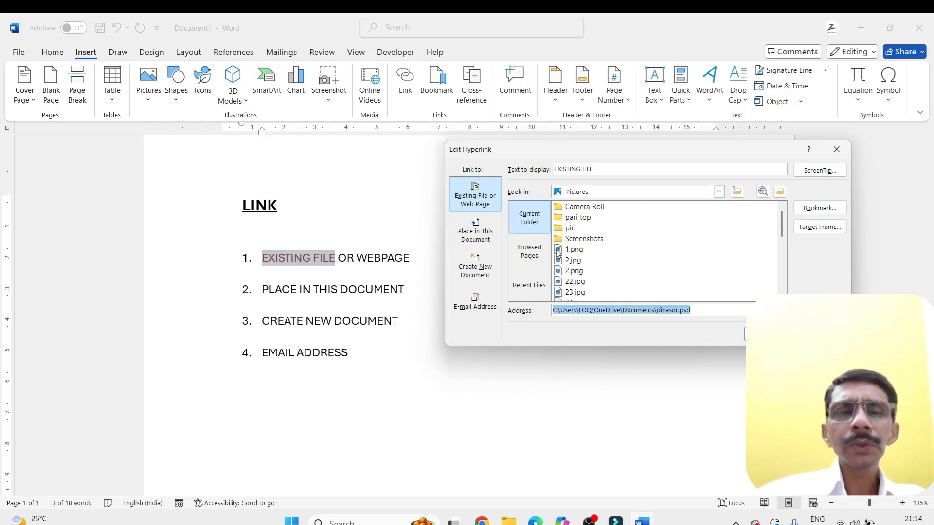
{"action": "left_click", "coordinate": [559, 251]}
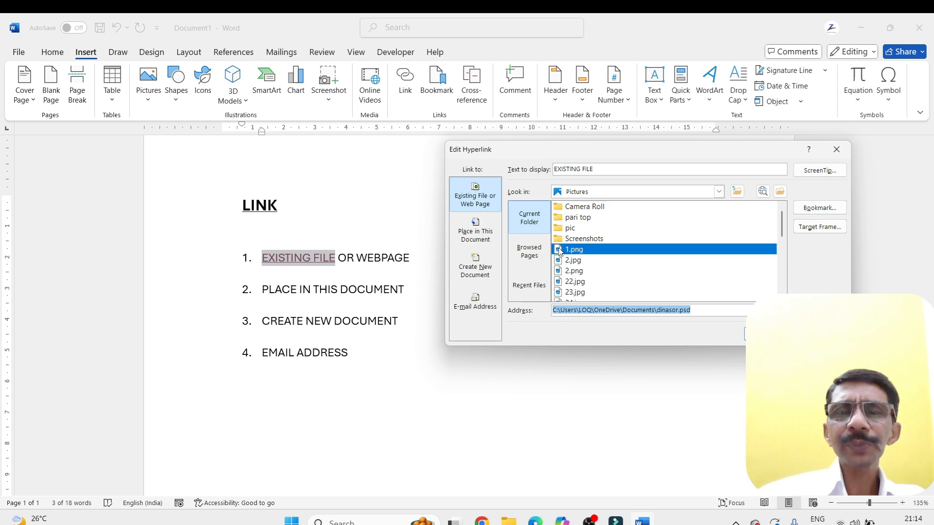
{"action": "left_click", "coordinate": [763, 334]}
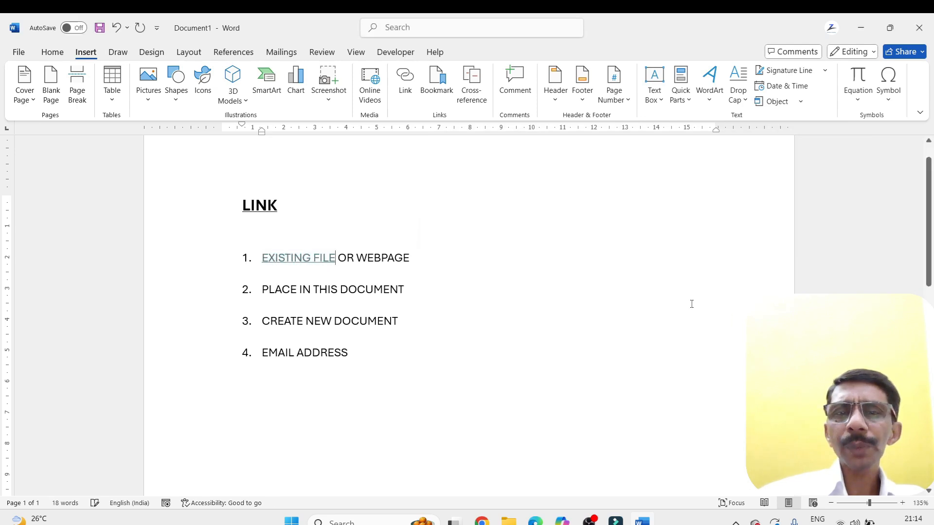
Follow the EXISTING FILE link, accept the security notice, and view the picture 1.png before closing it
{"action": "left_click", "coordinate": [310, 261], "text": "ctrl"}
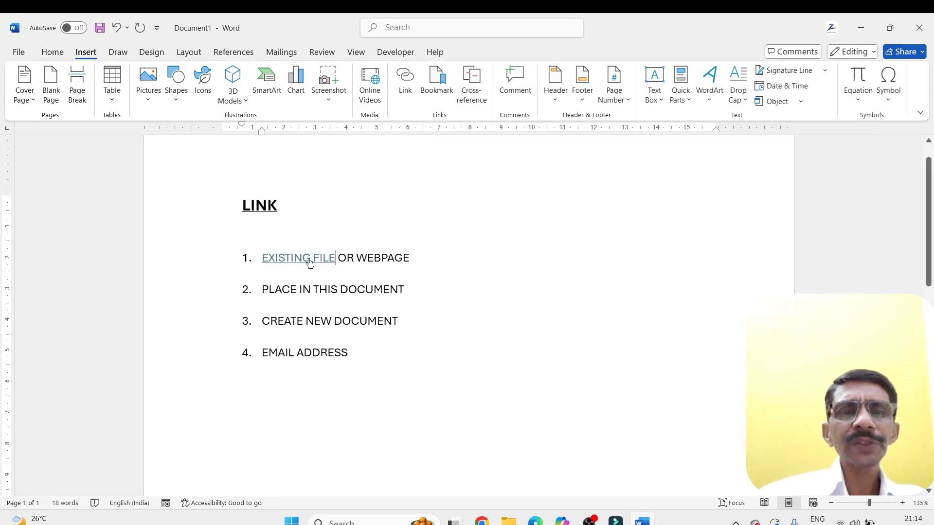
{"action": "left_click", "coordinate": [501, 326]}
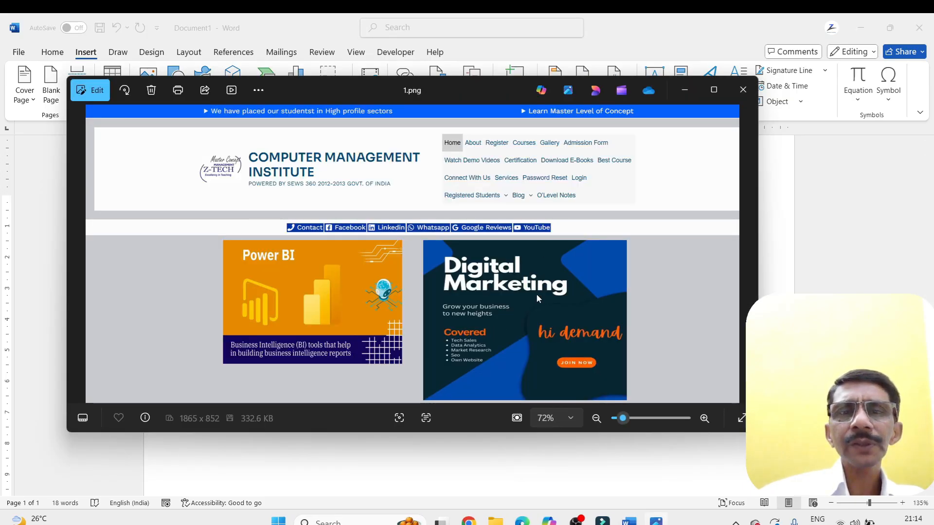
{"action": "left_click", "coordinate": [737, 94]}
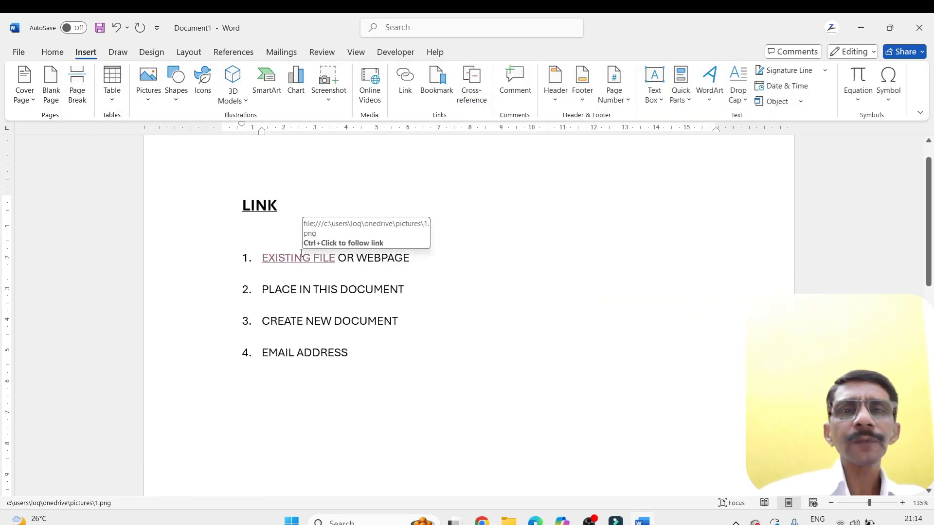
Change the target of the EXISTING FILE hyperlink to java 2d array.pdf in the Documents folder
{"action": "left_click_drag", "start_coordinate": [262, 258], "coordinate": [335, 257]}
{"action": "left_click", "coordinate": [398, 68]}
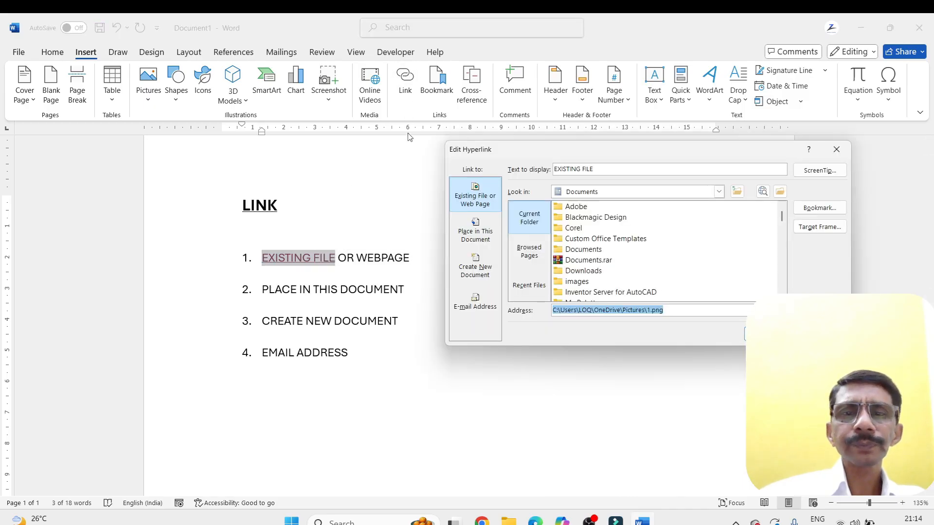
{"action": "scroll", "coordinate": [597, 243], "scroll_direction": "down", "scroll_amount": 10}
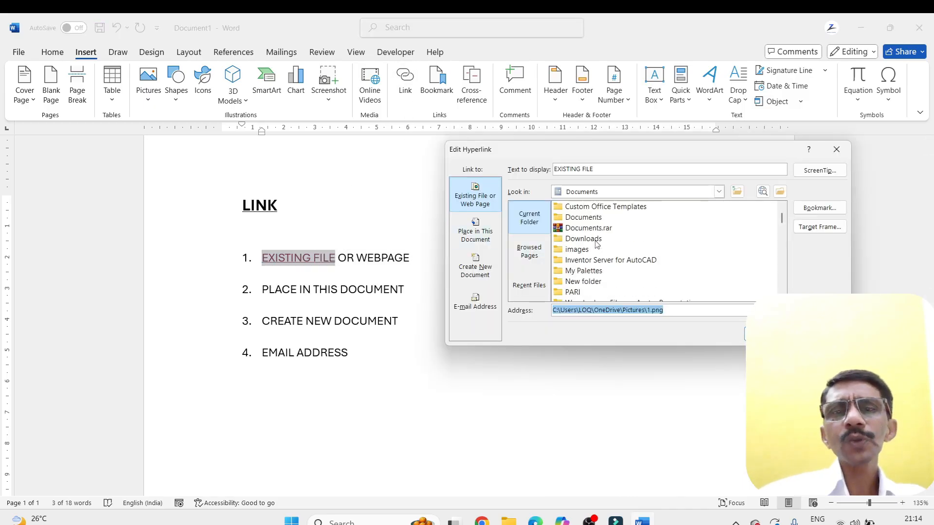
{"action": "scroll", "coordinate": [596, 244], "scroll_direction": "down", "scroll_amount": 10}
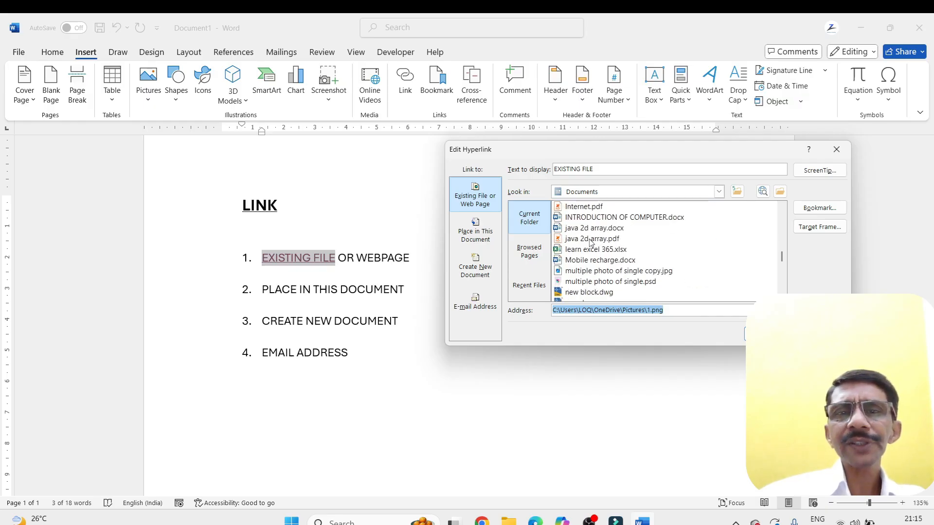
{"action": "left_click", "coordinate": [598, 239]}
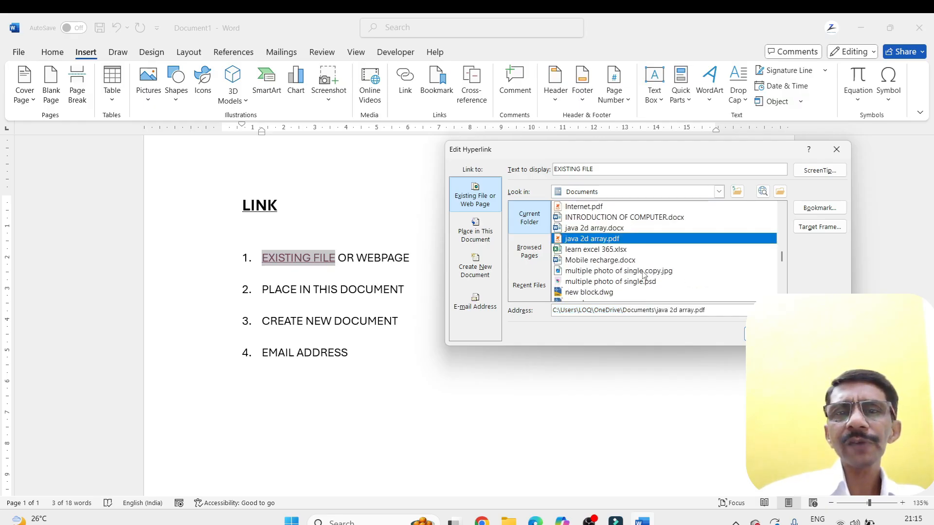
{"action": "key", "text": "Return"}
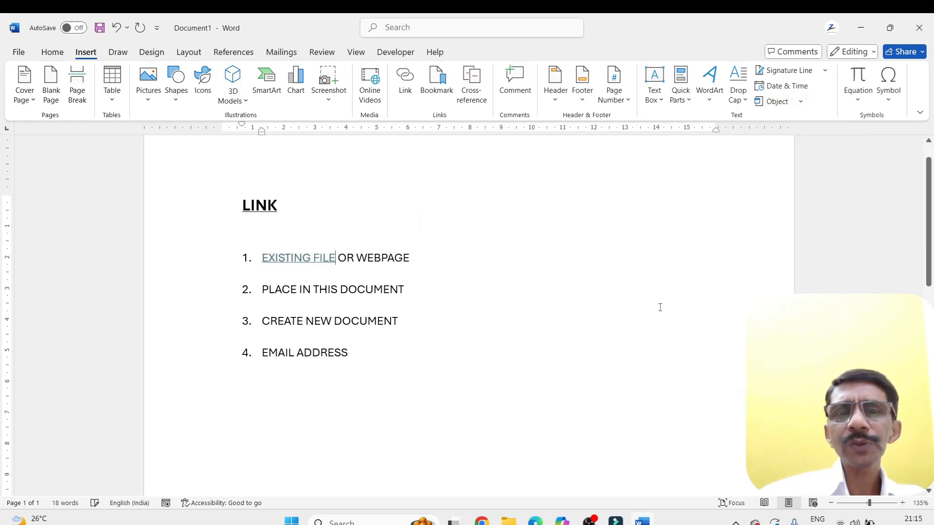
Follow the EXISTING FILE link, accept the security notice, and view java 2d array.pdf before closing it
{"action": "left_click", "coordinate": [313, 257], "text": "ctrl"}
{"action": "left_click", "coordinate": [501, 326]}
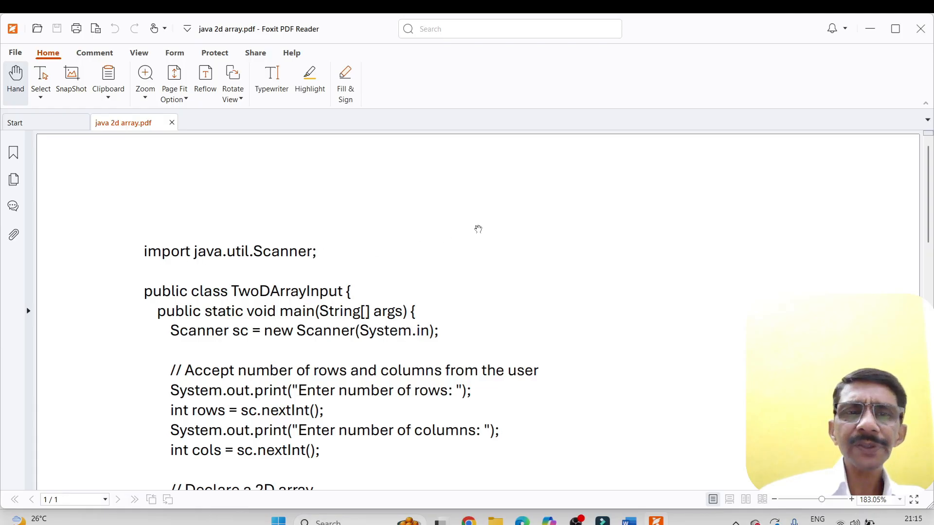
{"action": "left_click", "coordinate": [919, 31]}
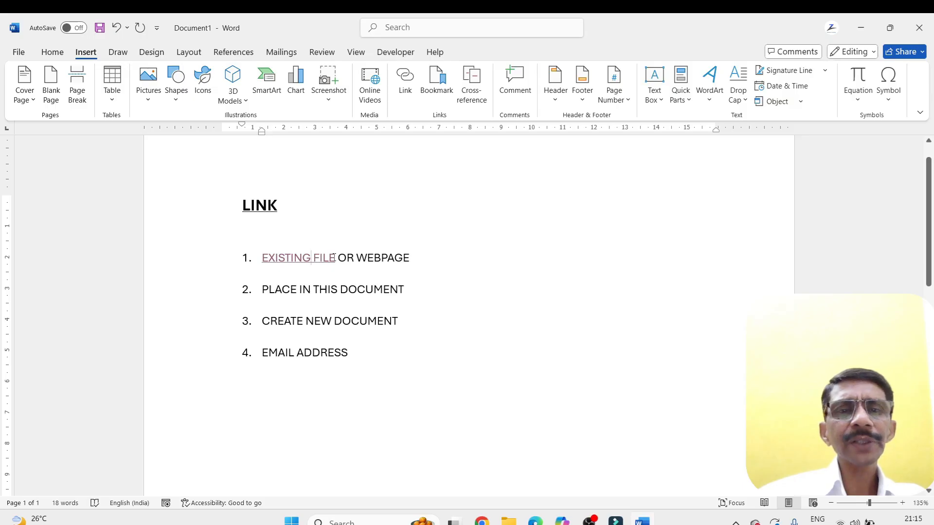
Change the target of the EXISTING FILE hyperlink to the Corel folder inside Documents
{"action": "left_click_drag", "start_coordinate": [335, 258], "coordinate": [248, 258]}
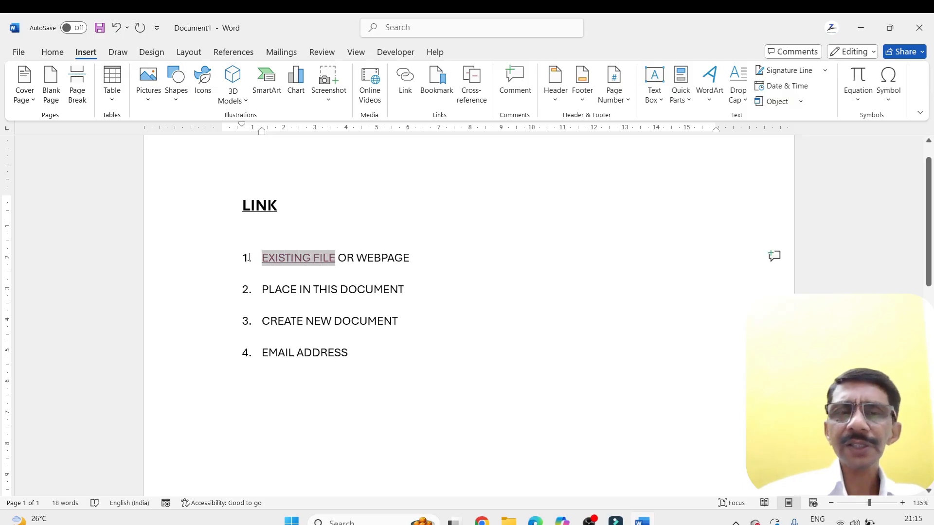
{"action": "left_click", "coordinate": [405, 79]}
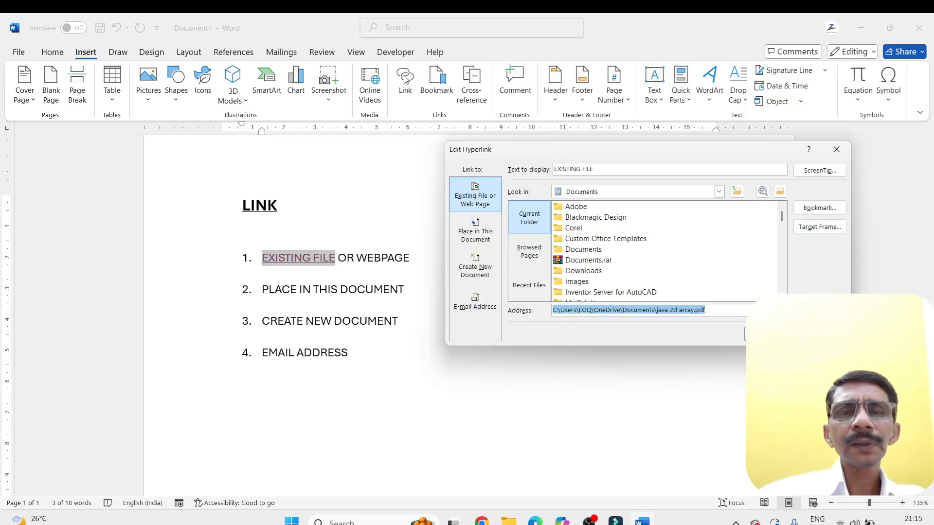
{"action": "left_click", "coordinate": [561, 229]}
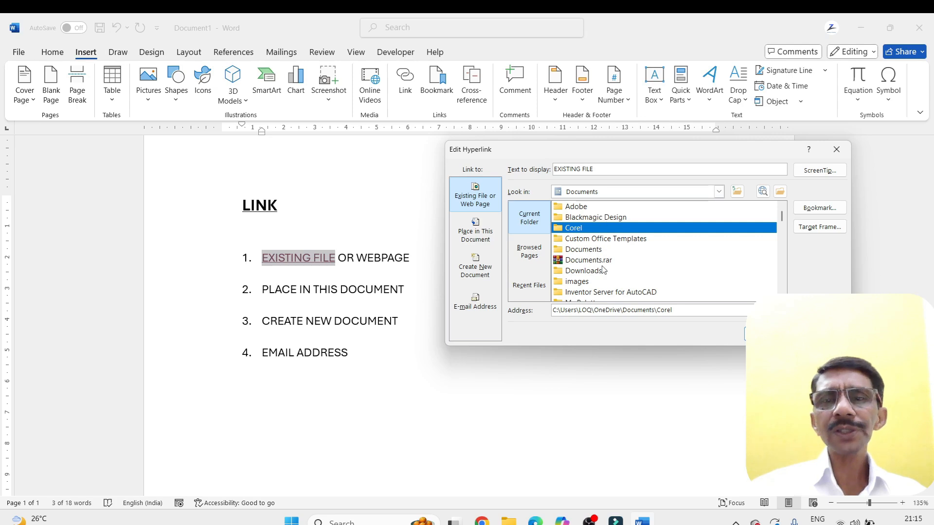
{"action": "scroll", "coordinate": [605, 282], "scroll_direction": "down", "scroll_amount": 2}
{"action": "scroll", "coordinate": [605, 281], "scroll_direction": "down", "scroll_amount": 2}
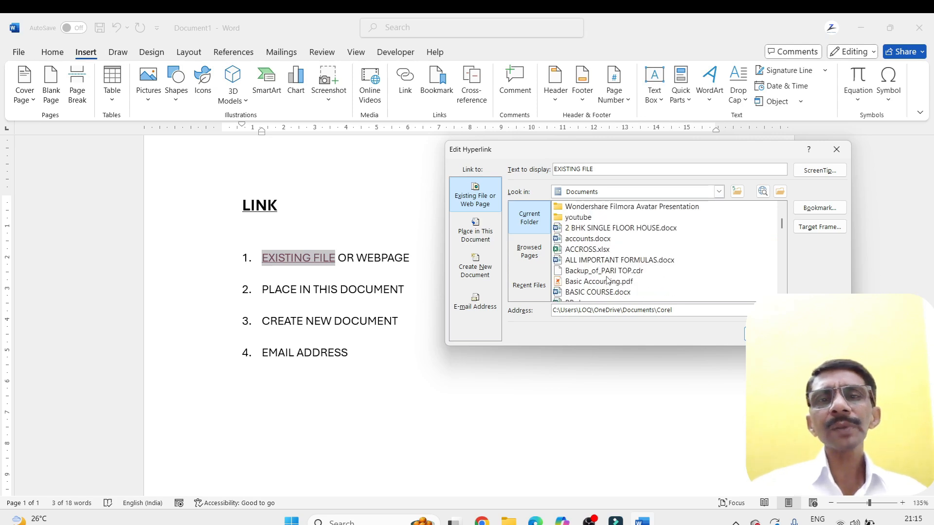
{"action": "scroll", "coordinate": [607, 281], "scroll_direction": "down", "scroll_amount": 3}
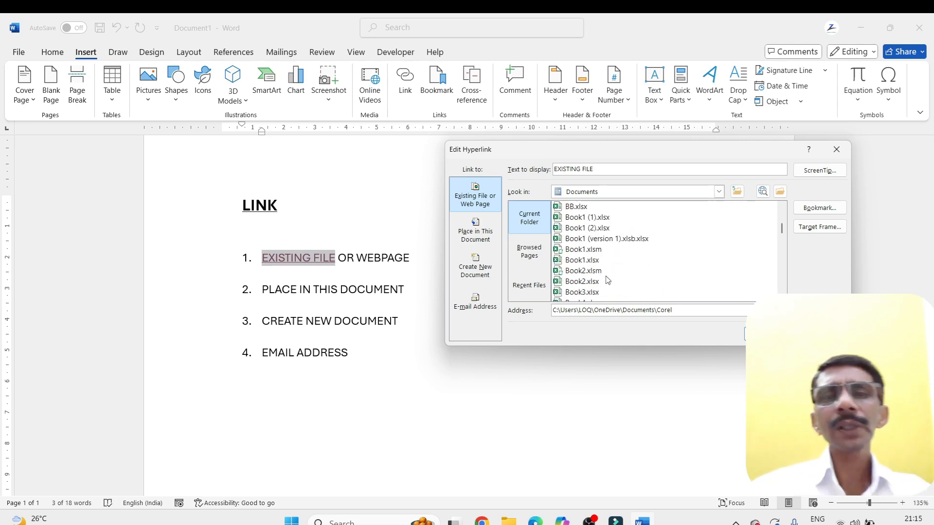
{"action": "scroll", "coordinate": [608, 280], "scroll_direction": "down", "scroll_amount": 10}
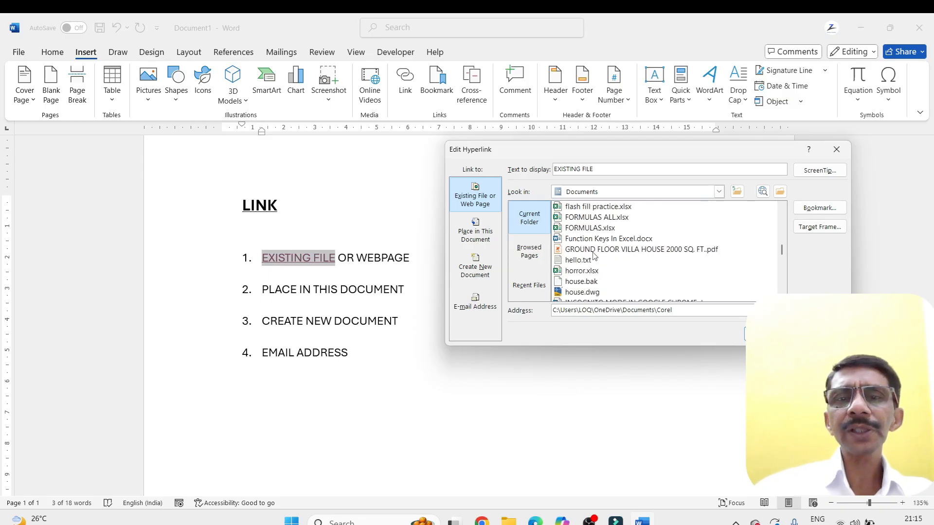
{"action": "scroll", "coordinate": [592, 246], "scroll_direction": "down", "scroll_amount": 8}
{"action": "scroll", "coordinate": [593, 243], "scroll_direction": "down", "scroll_amount": 9}
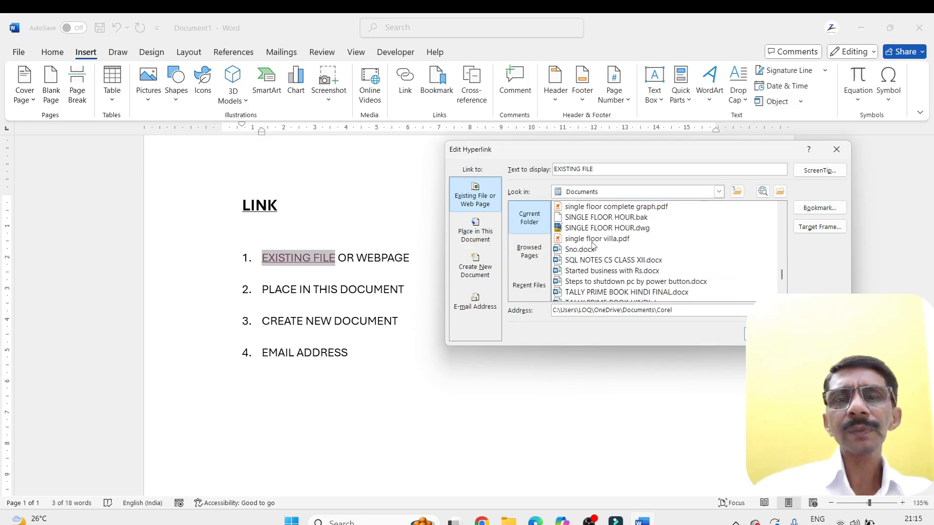
{"action": "scroll", "coordinate": [592, 238], "scroll_direction": "down", "scroll_amount": 1}
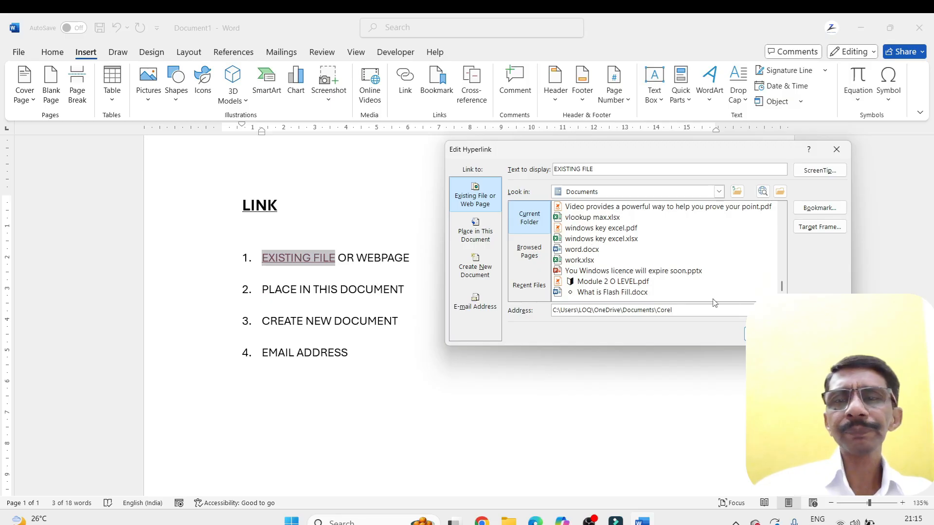
{"action": "scroll", "coordinate": [596, 229], "scroll_direction": "up", "scroll_amount": 6}
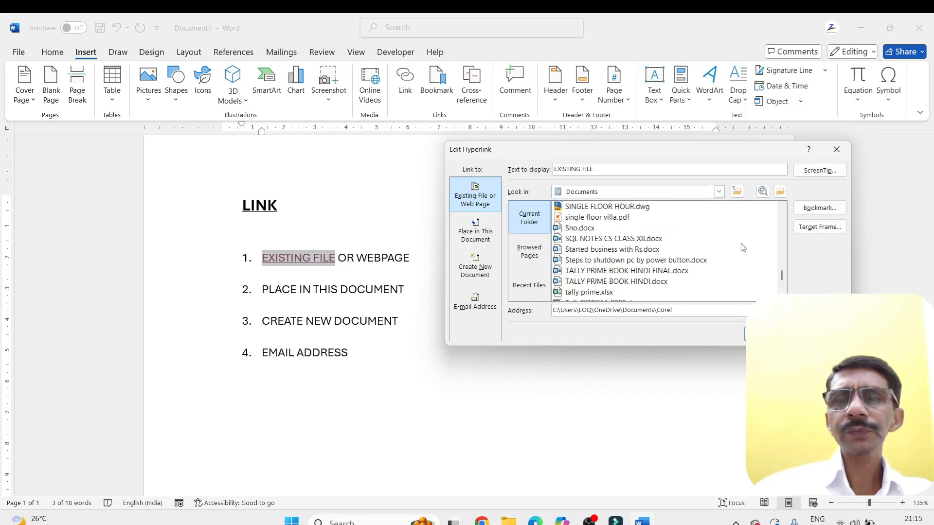
{"action": "left_click_drag", "start_coordinate": [782, 278], "coordinate": [781, 220]}
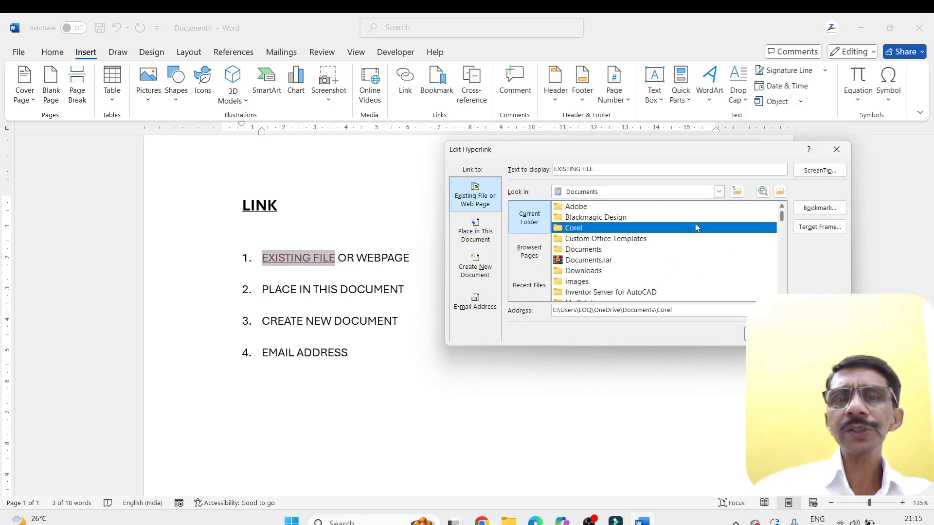
{"action": "left_click", "coordinate": [743, 334]}
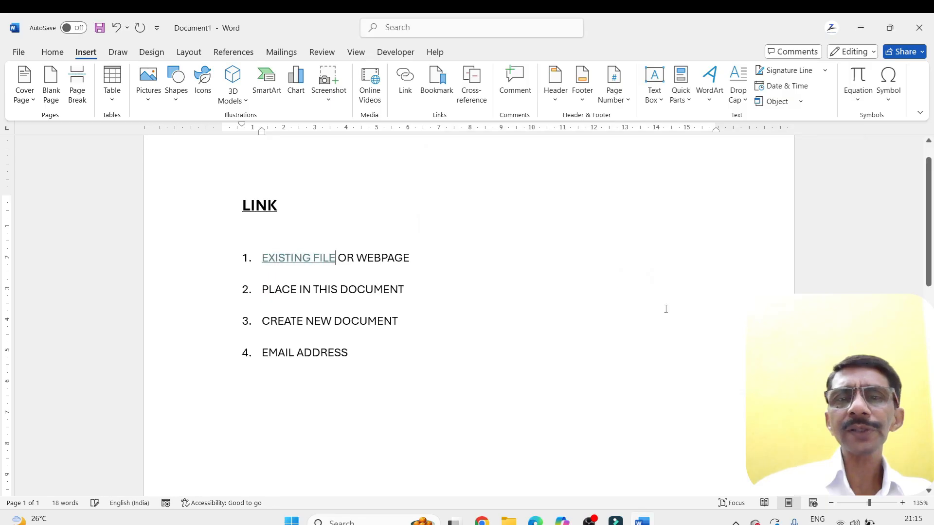
Follow the EXISTING FILE link, accept the security notice, and view the Corel folder before closing it
{"action": "left_click", "coordinate": [302, 260], "text": "ctrl"}
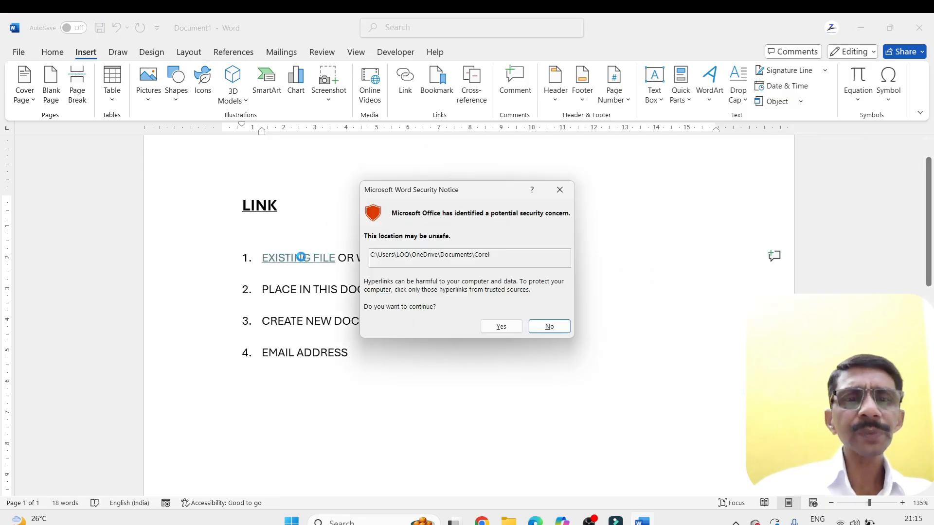
{"action": "left_click", "coordinate": [502, 326]}
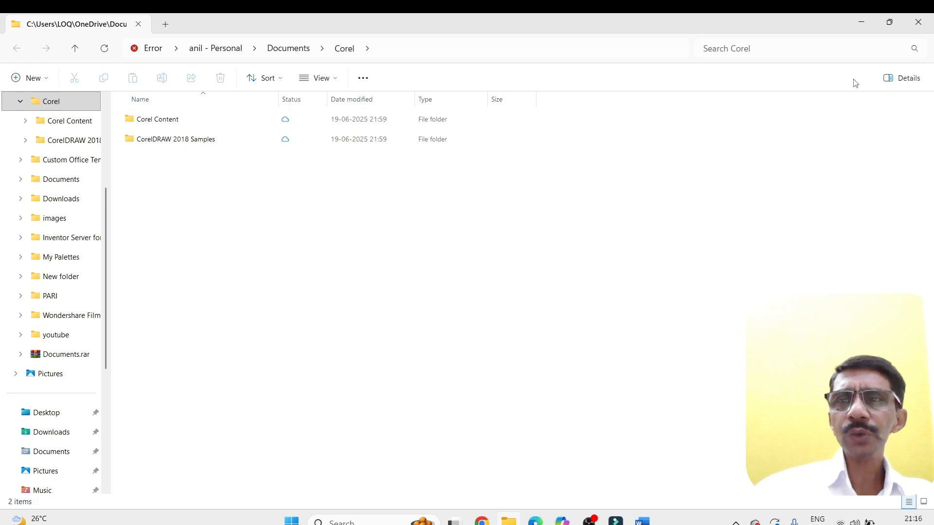
{"action": "left_click", "coordinate": [918, 22]}
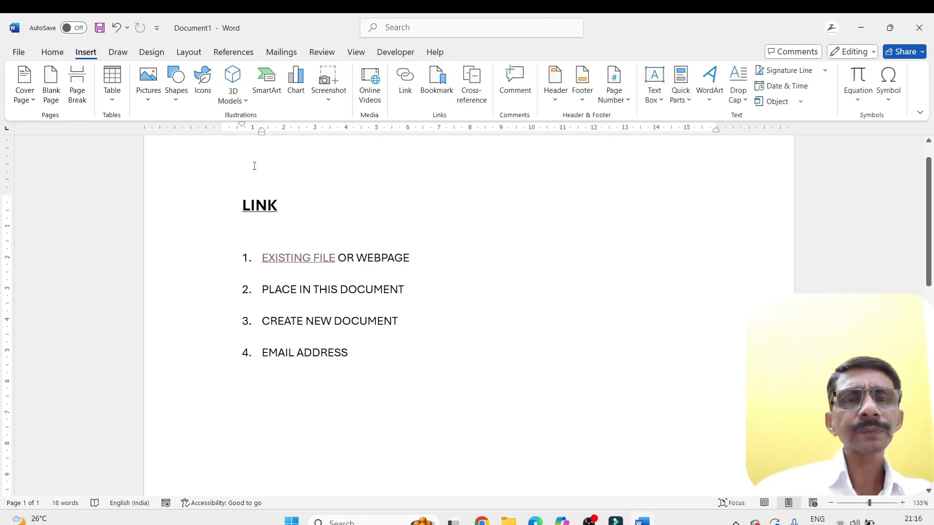
{"action": "mouse_move", "coordinate": [301, 257]}
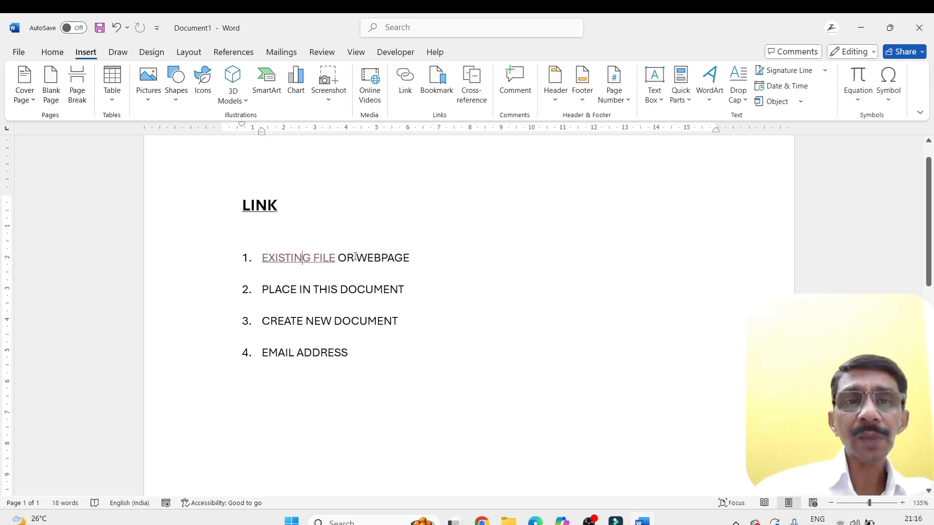
{"action": "left_click_drag", "start_coordinate": [359, 259], "coordinate": [411, 259]}
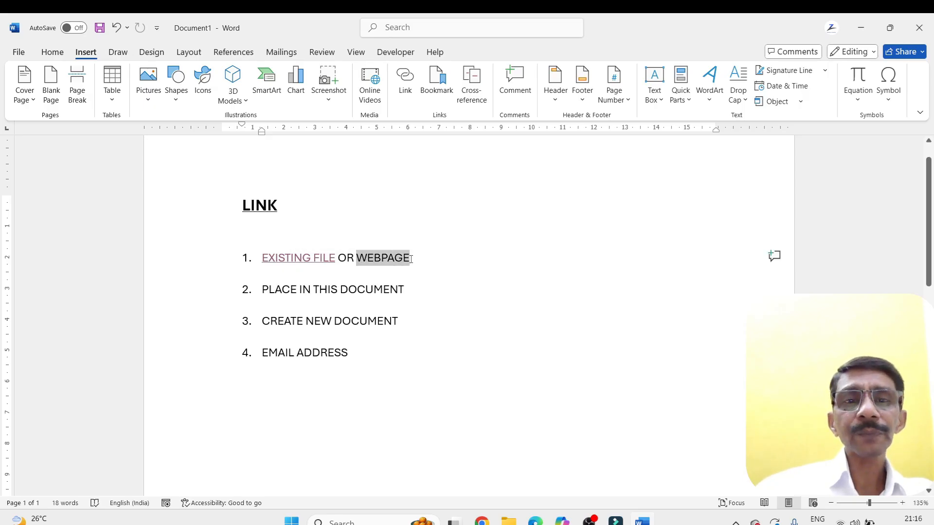
{"action": "left_click", "coordinate": [402, 78]}
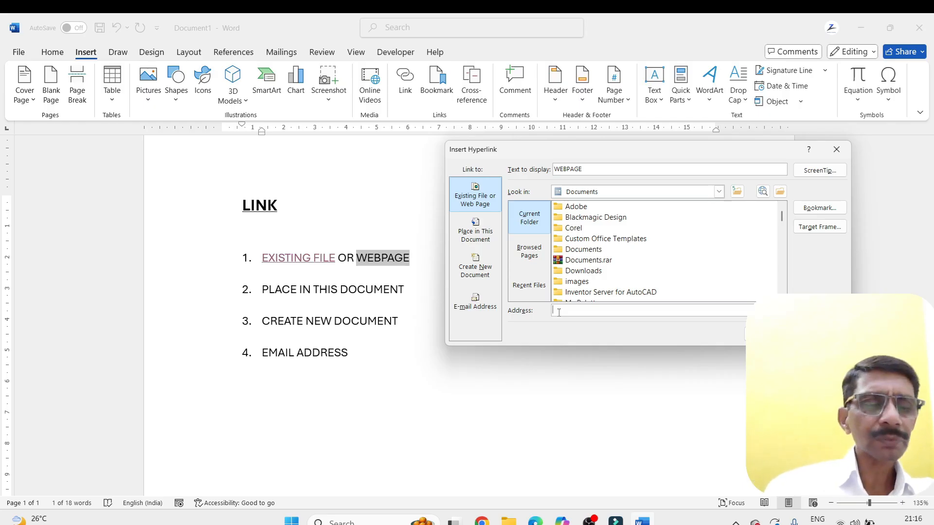
{"action": "type", "text": "http://www.google.com"}
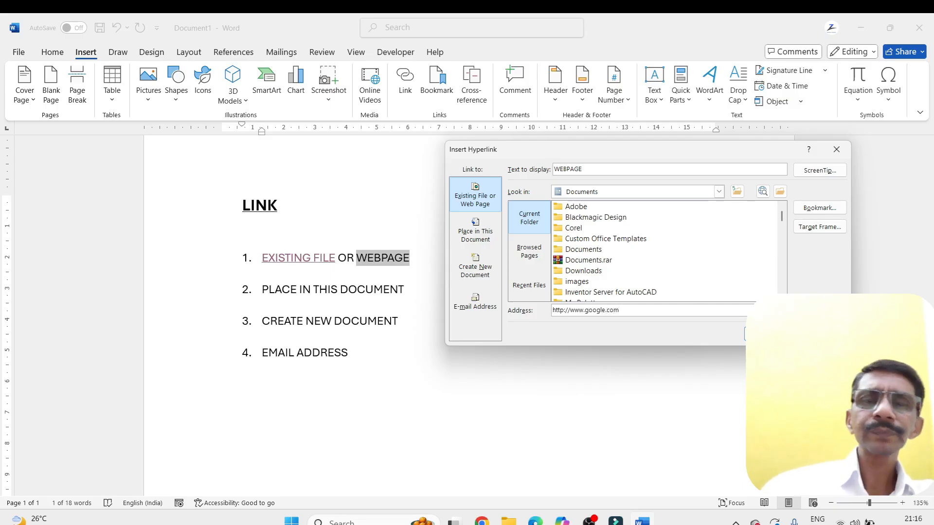
{"action": "left_click", "coordinate": [745, 336]}
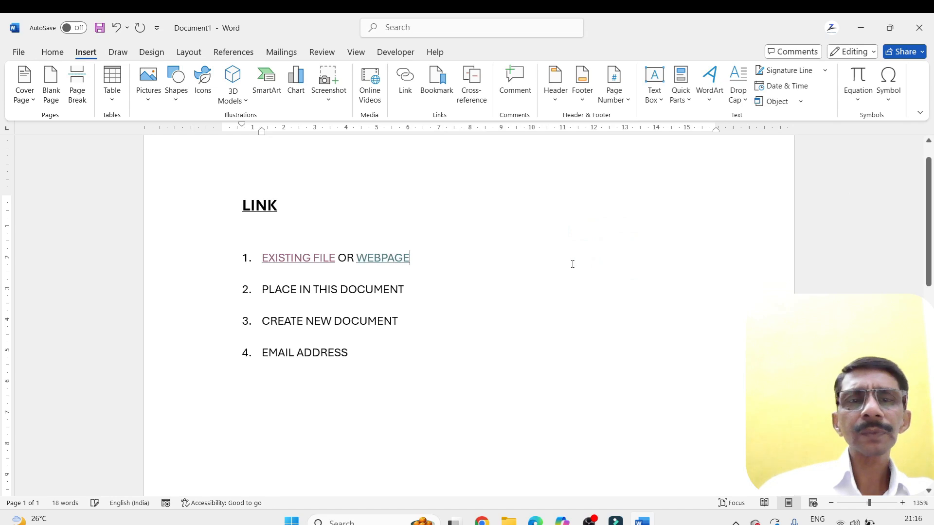
Follow the WEBPAGE link to the Google home page and close the browser window
{"action": "left_click", "coordinate": [396, 261], "text": "ctrl"}
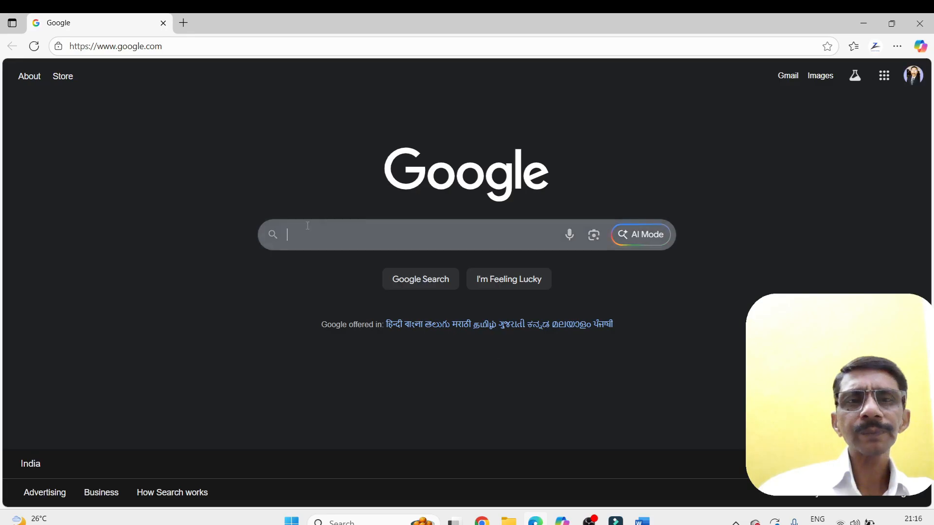
{"action": "left_click", "coordinate": [915, 27]}
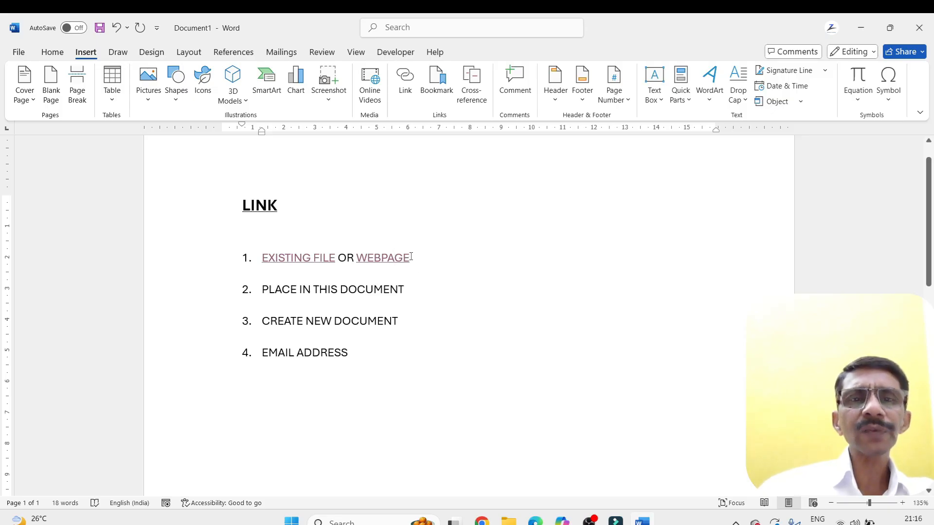
With the WEBPAGE link text selected, switch to Chrome and open the Jagran website through a Google search for jagran
{"action": "left_click_drag", "start_coordinate": [411, 257], "coordinate": [354, 258]}
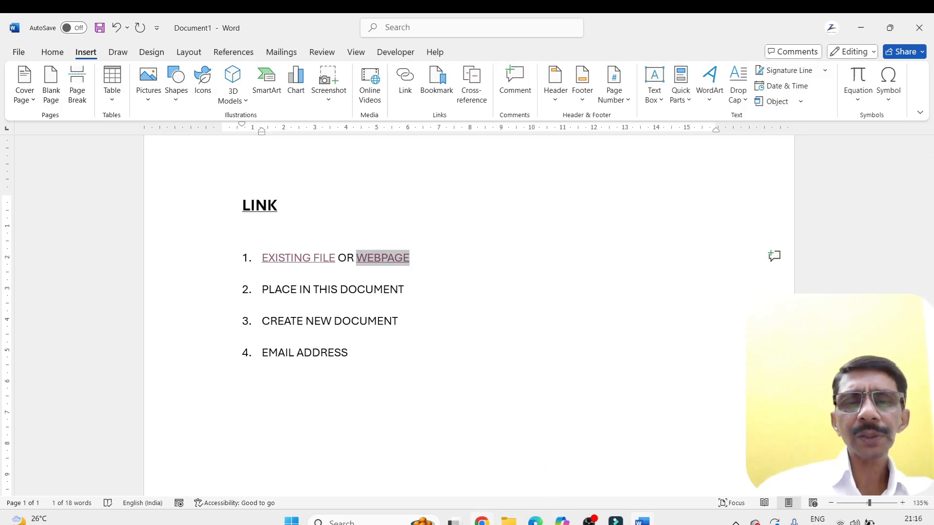
{"action": "left_click", "coordinate": [481, 522]}
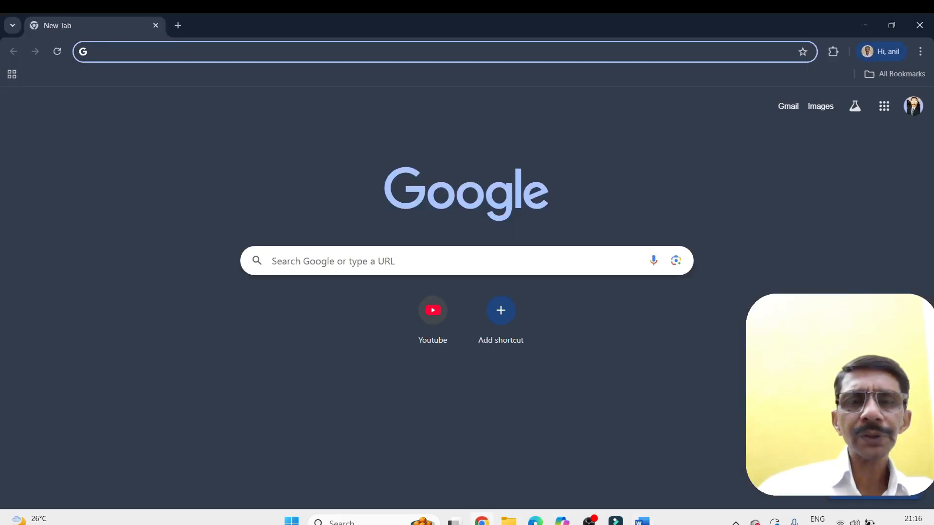
{"action": "left_click", "coordinate": [357, 262]}
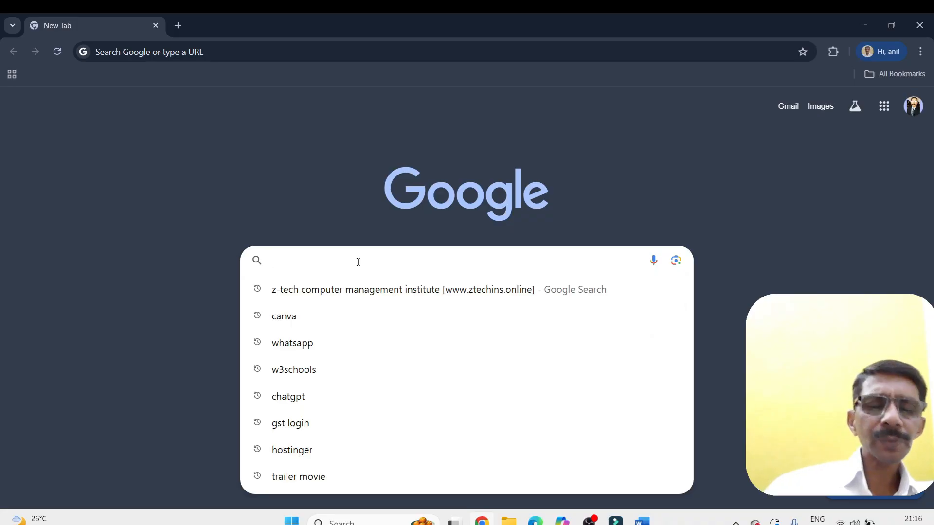
{"action": "type", "text": "ja"}
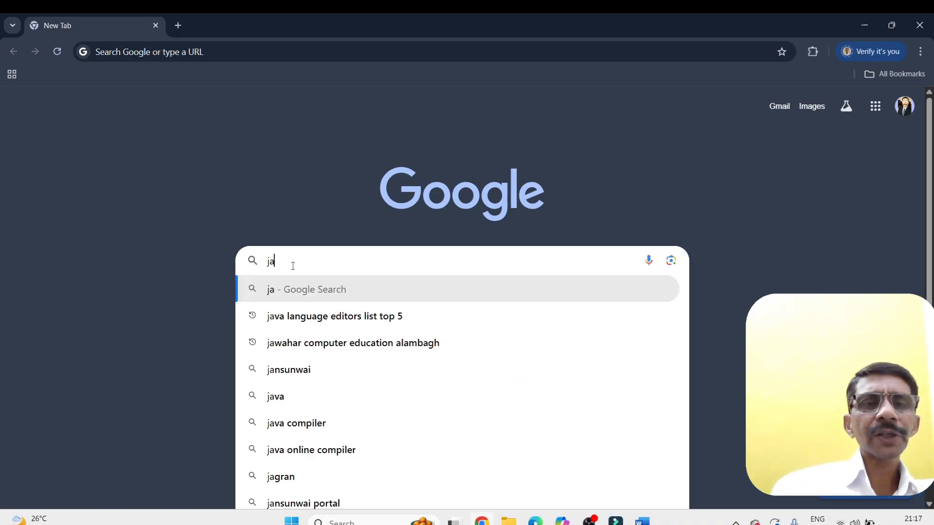
{"action": "type", "text": "gran"}
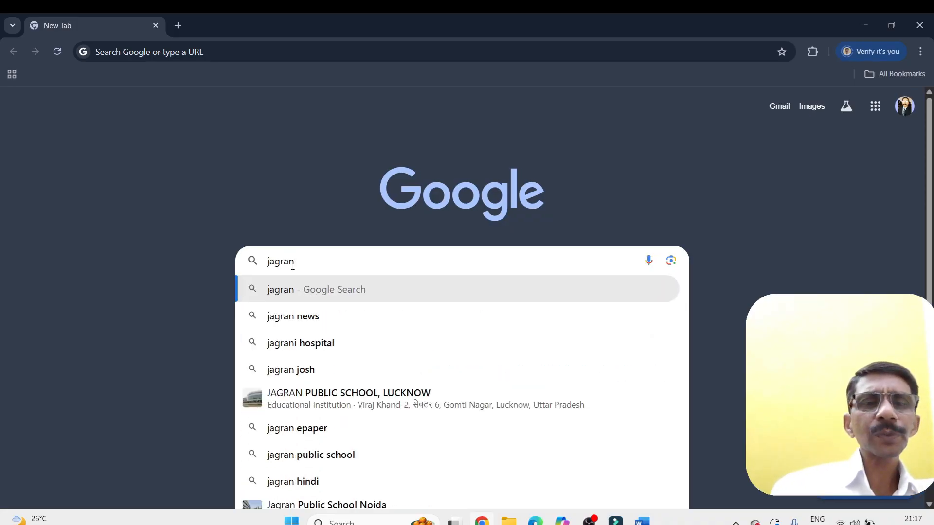
{"action": "key", "text": "Return"}
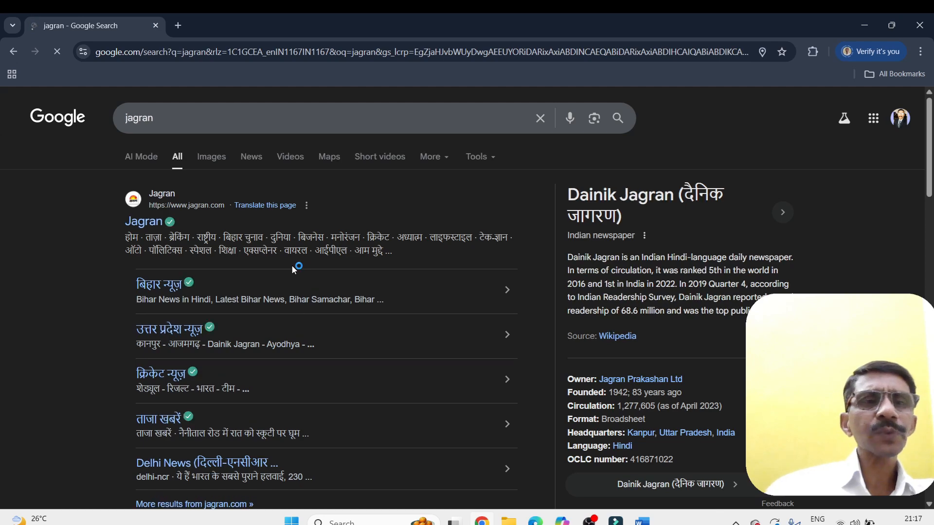
{"action": "left_click", "coordinate": [143, 221]}
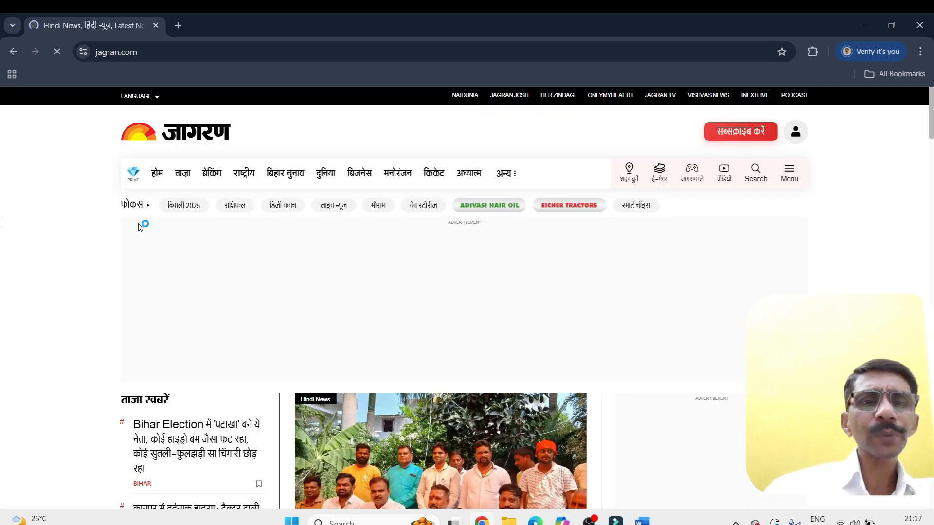
Open the weather page of the Jagran site, look over the city conditions, and copy the page's full web address
{"action": "left_click", "coordinate": [378, 206]}
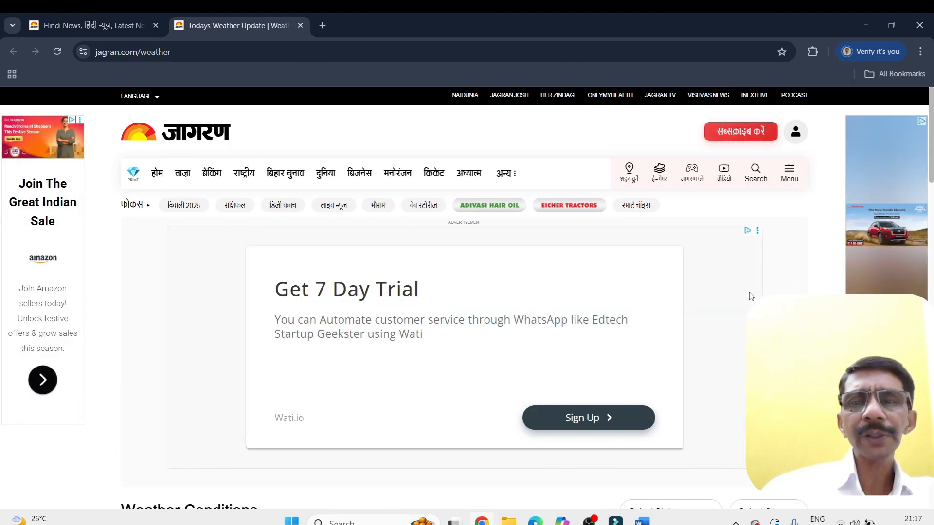
{"action": "scroll", "coordinate": [714, 335], "scroll_direction": "down", "scroll_amount": 1}
{"action": "scroll", "coordinate": [709, 321], "scroll_direction": "down", "scroll_amount": 8}
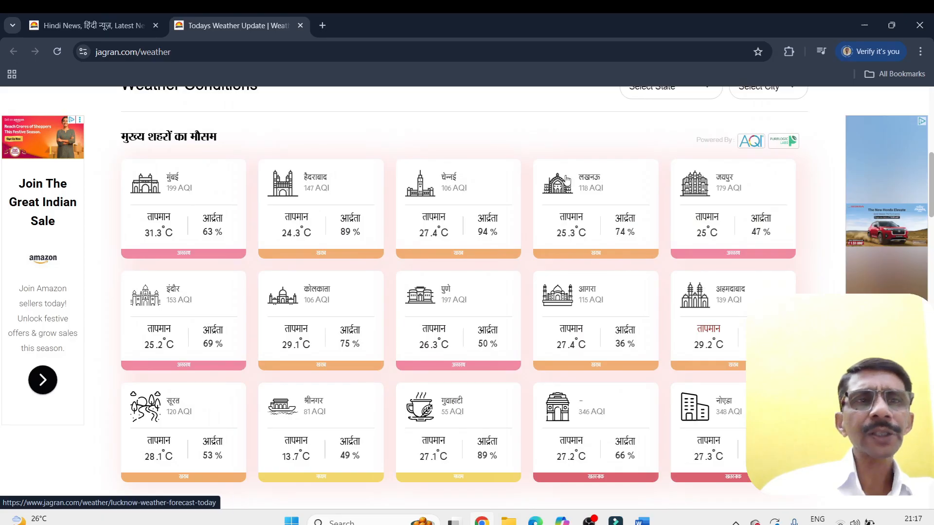
{"action": "left_click", "coordinate": [225, 52]}
{"action": "left_click", "coordinate": [225, 52]}
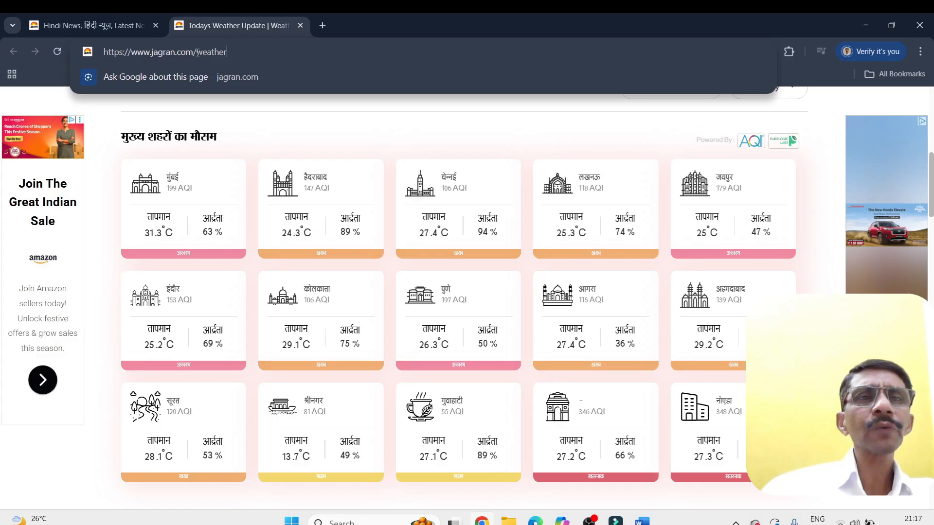
{"action": "left_click_drag", "start_coordinate": [240, 53], "coordinate": [103, 52]}
{"action": "key", "text": "ctrl+c"}
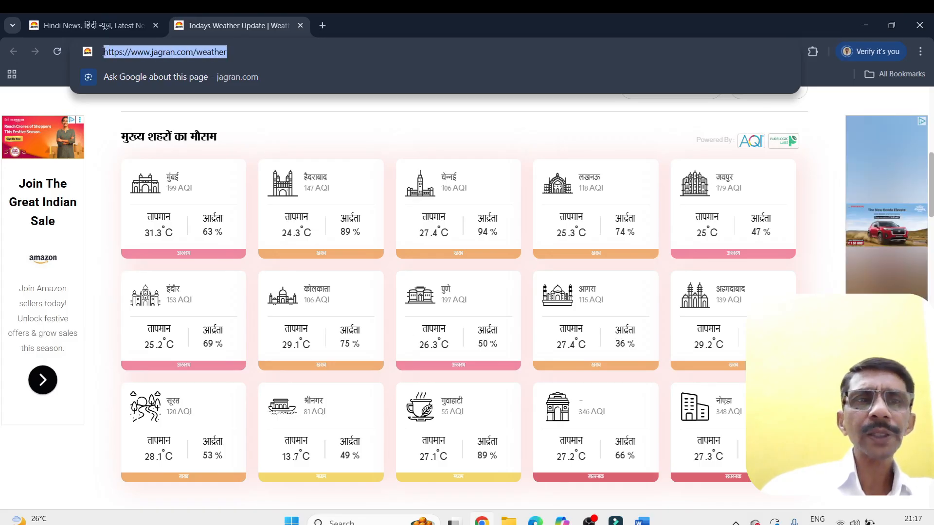
{"action": "right_click", "coordinate": [136, 50]}
{"action": "left_click", "coordinate": [160, 136]}
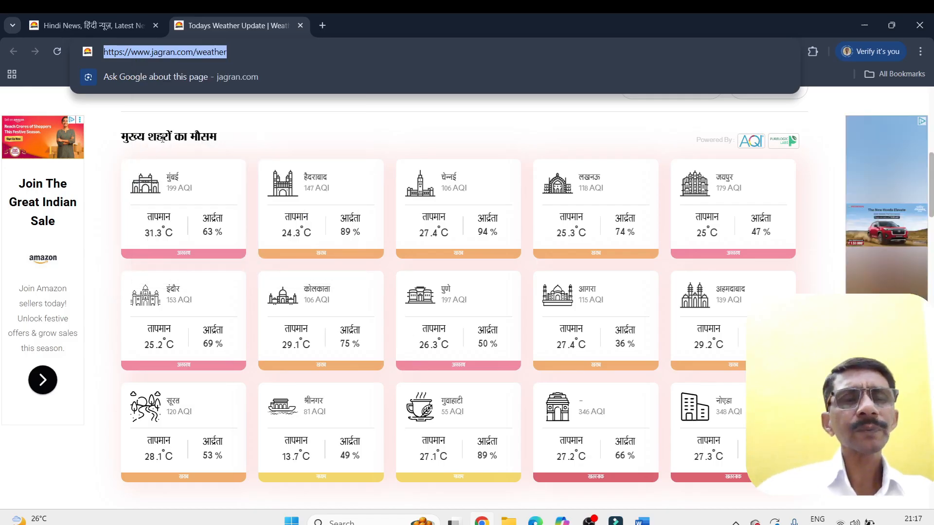
{"action": "left_click", "coordinate": [870, 24]}
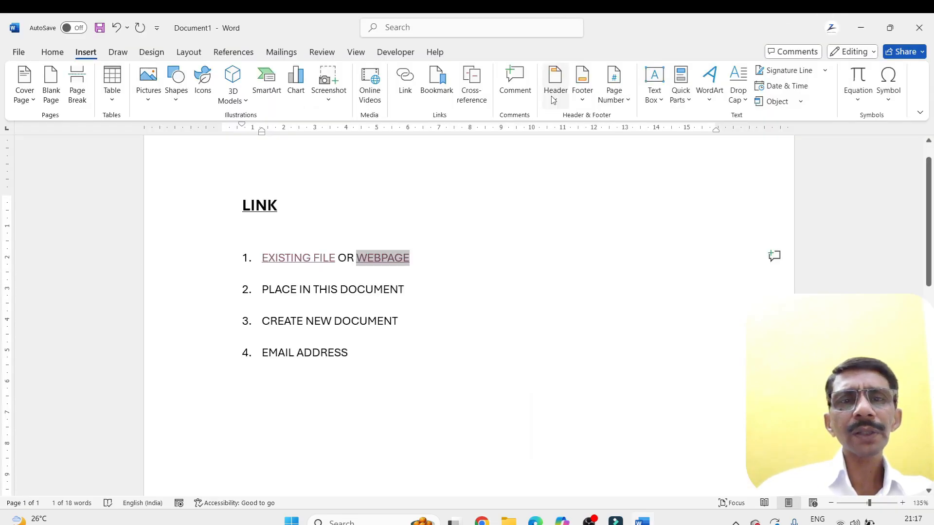
{"action": "left_click", "coordinate": [405, 83]}
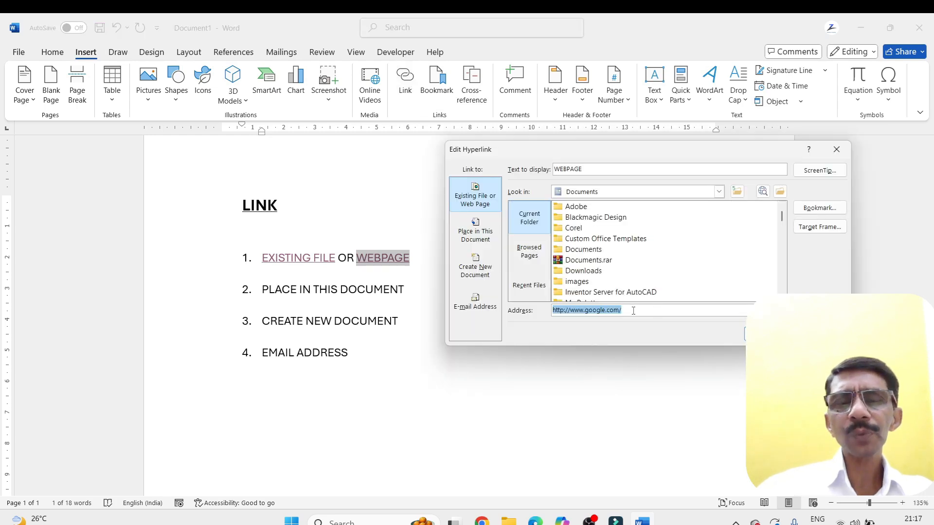
{"action": "key", "text": "ctrl+v"}
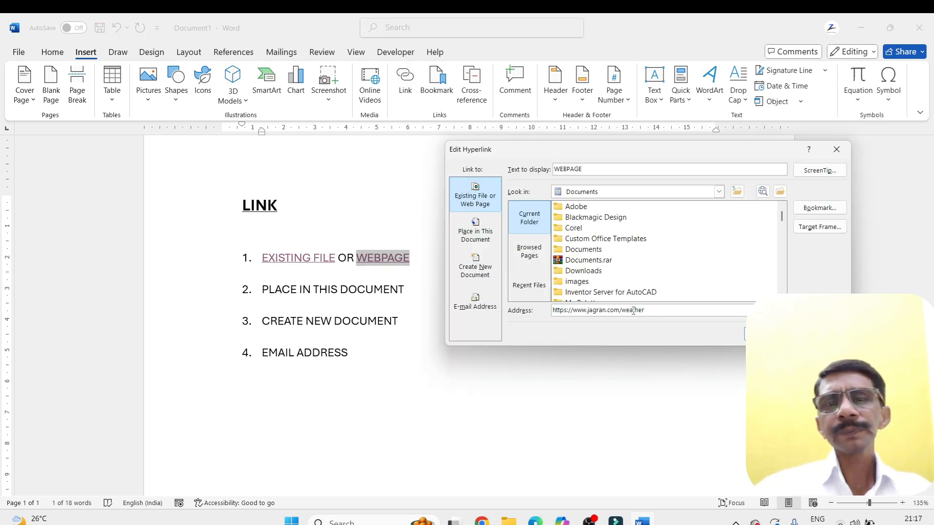
{"action": "key", "text": "Return"}
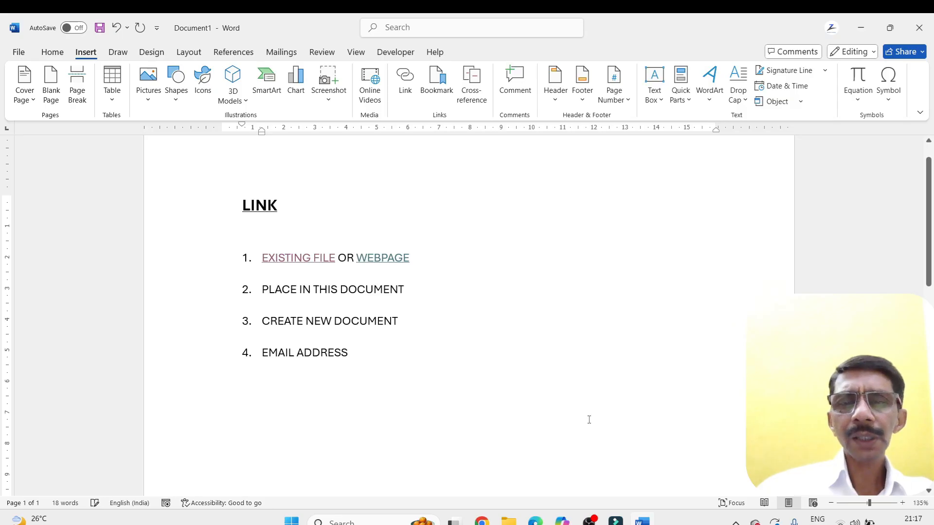
{"action": "right_click", "coordinate": [481, 520]}
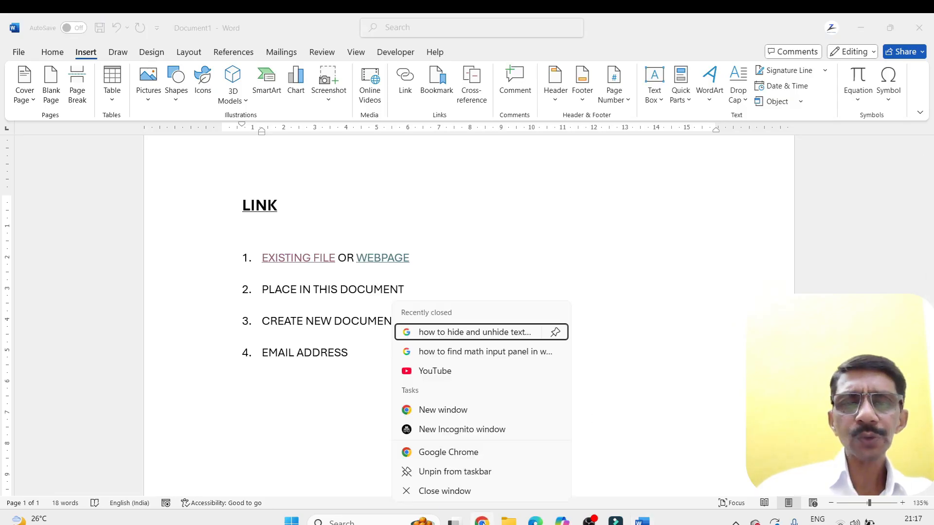
{"action": "left_click", "coordinate": [458, 493]}
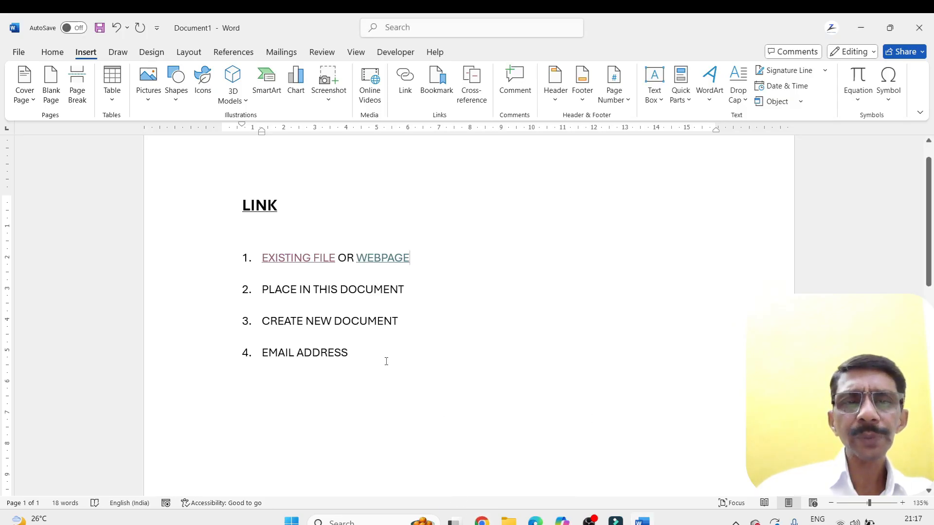
Follow the WEBPAGE link, dismiss the translation offer, view the weather conditions, and close the browser window
{"action": "mouse_move", "coordinate": [372, 258]}
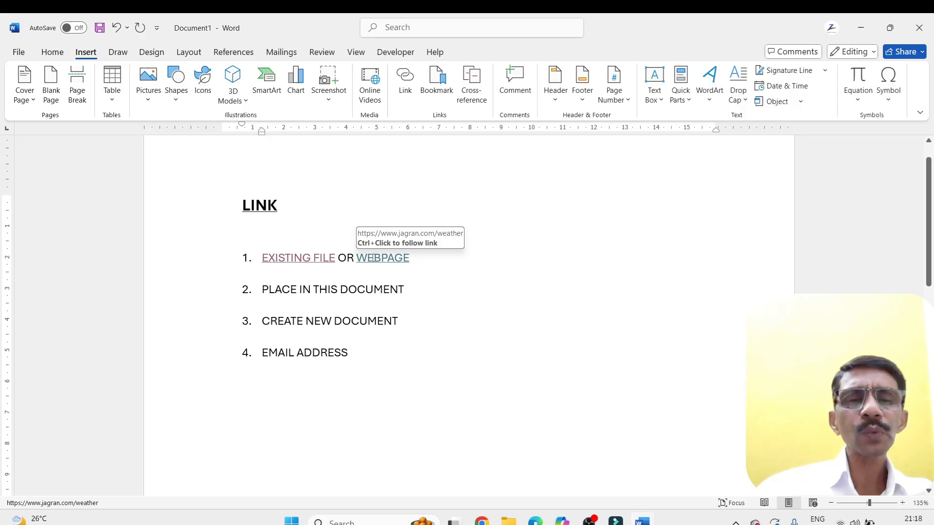
{"action": "left_click", "coordinate": [372, 259], "text": "ctrl"}
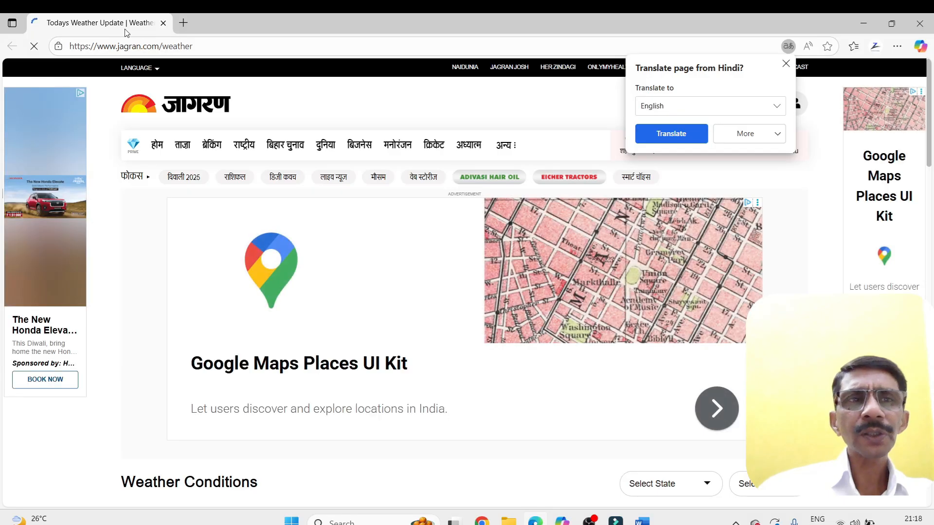
{"action": "left_click", "coordinate": [785, 64]}
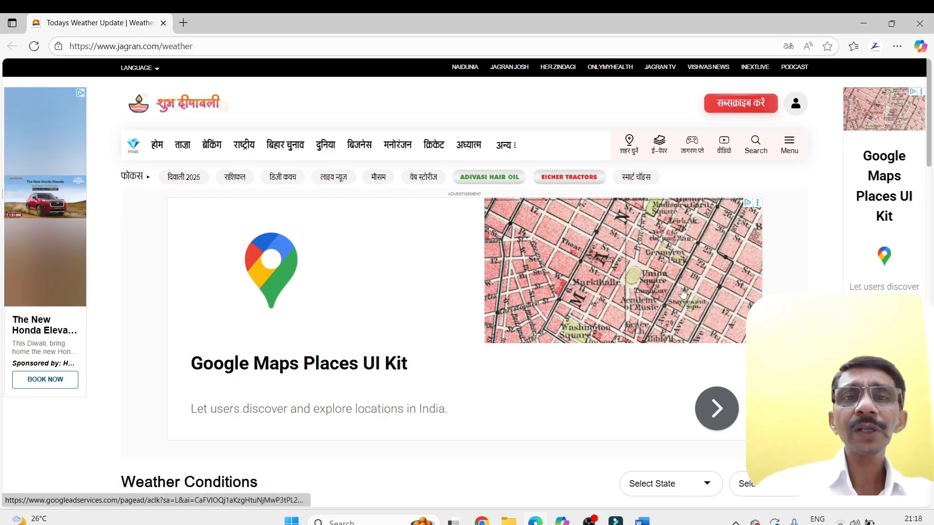
{"action": "scroll", "coordinate": [749, 289], "scroll_direction": "down", "scroll_amount": 5}
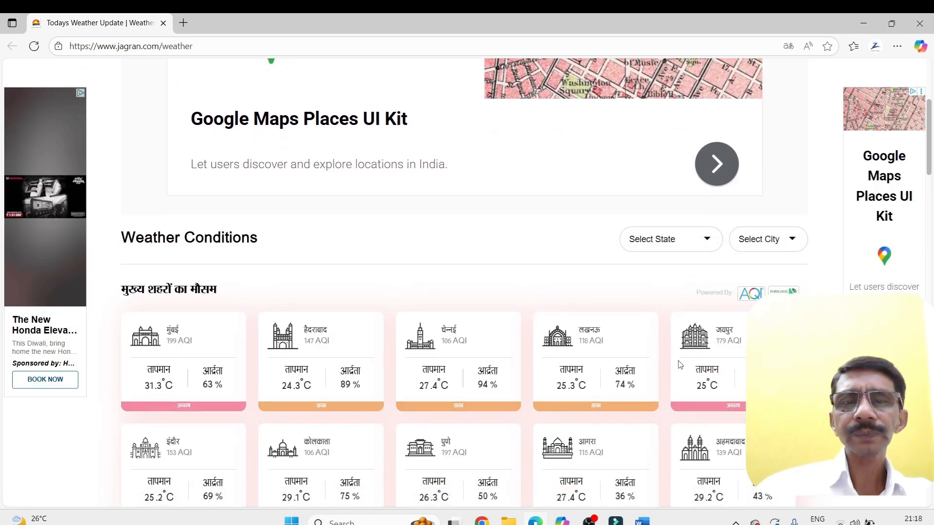
{"action": "scroll", "coordinate": [681, 365], "scroll_direction": "down", "scroll_amount": 4}
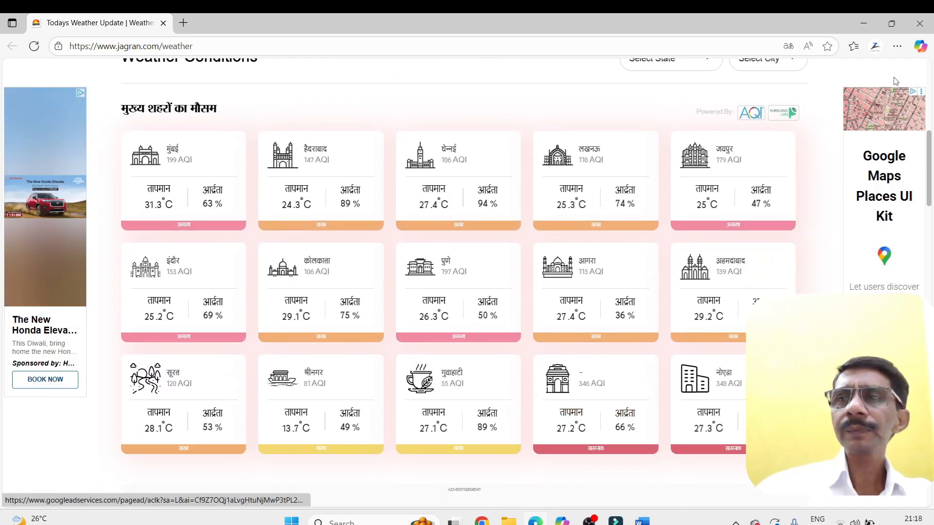
{"action": "left_click", "coordinate": [919, 23]}
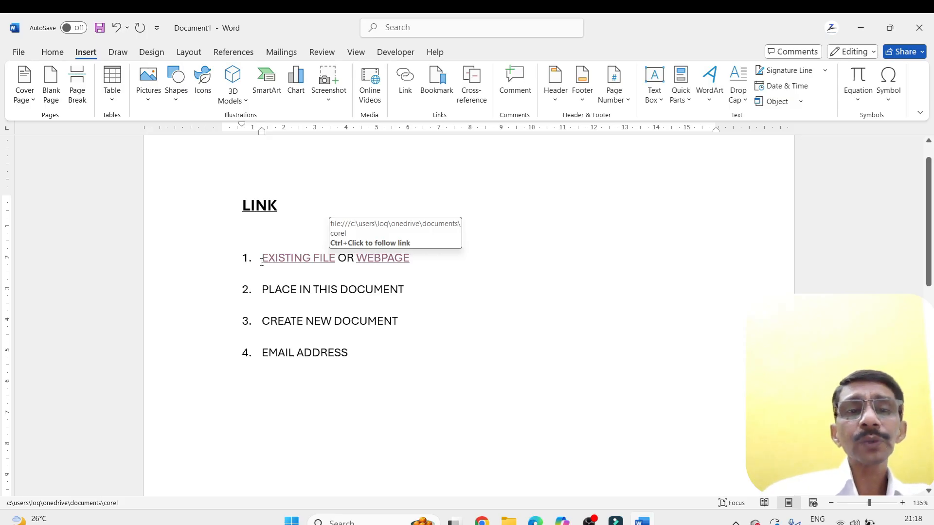
Choose ALL IMPORTANT FORMULAS.docx in Documents as the target for the EXISTING FILE hyperlink and highlight its full address
{"action": "mouse_move", "coordinate": [263, 263]}
{"action": "left_mouse_down"}
{"action": "mouse_move", "coordinate": [337, 264]}
{"action": "mouse_move", "coordinate": [257, 259]}
{"action": "left_mouse_up"}
{"action": "left_click", "coordinate": [433, 292]}
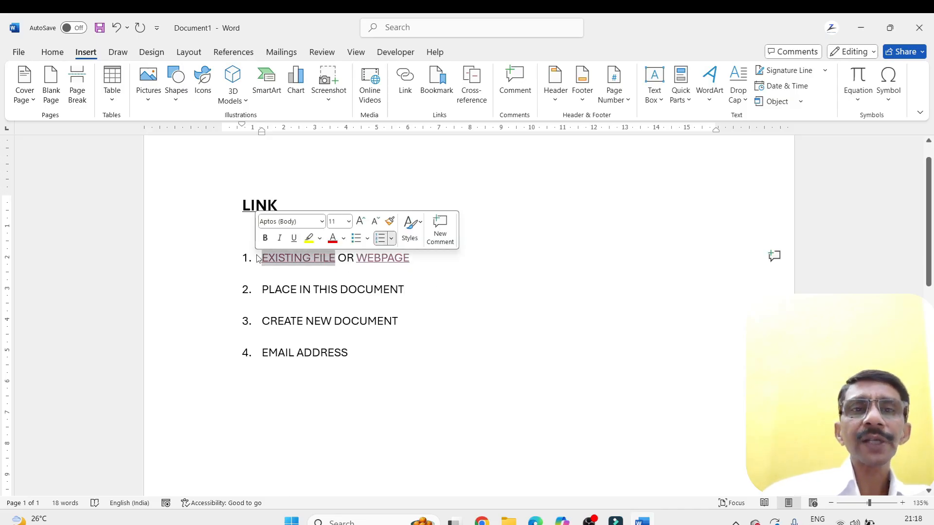
{"action": "left_click", "coordinate": [410, 82]}
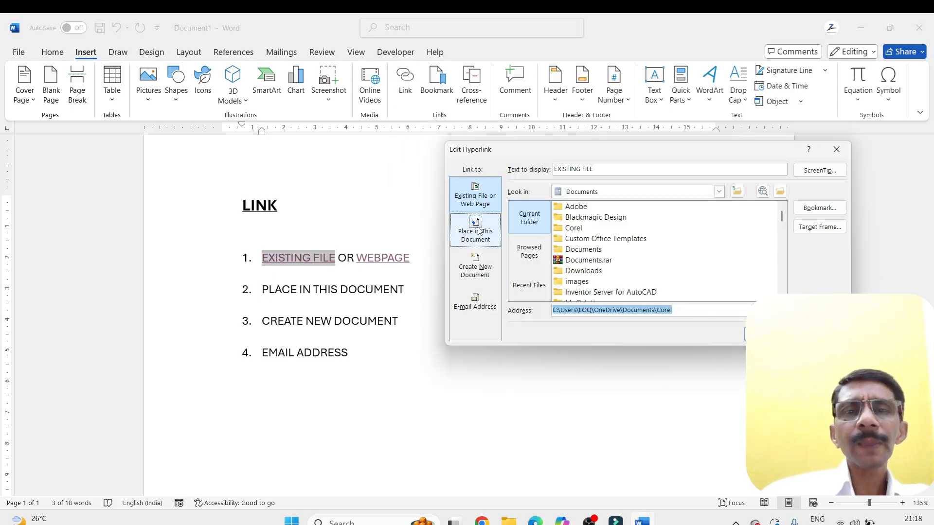
{"action": "scroll", "coordinate": [603, 238], "scroll_direction": "down", "scroll_amount": 10}
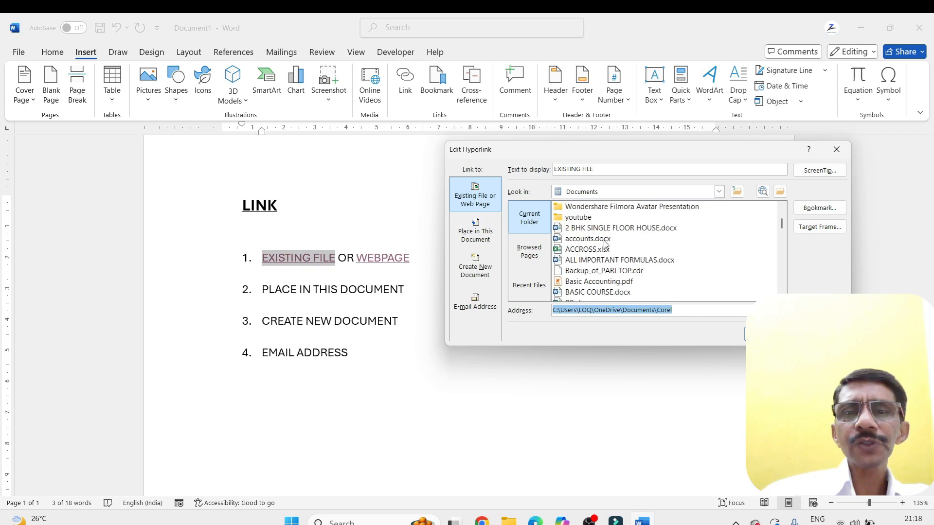
{"action": "scroll", "coordinate": [605, 244], "scroll_direction": "up", "scroll_amount": 2}
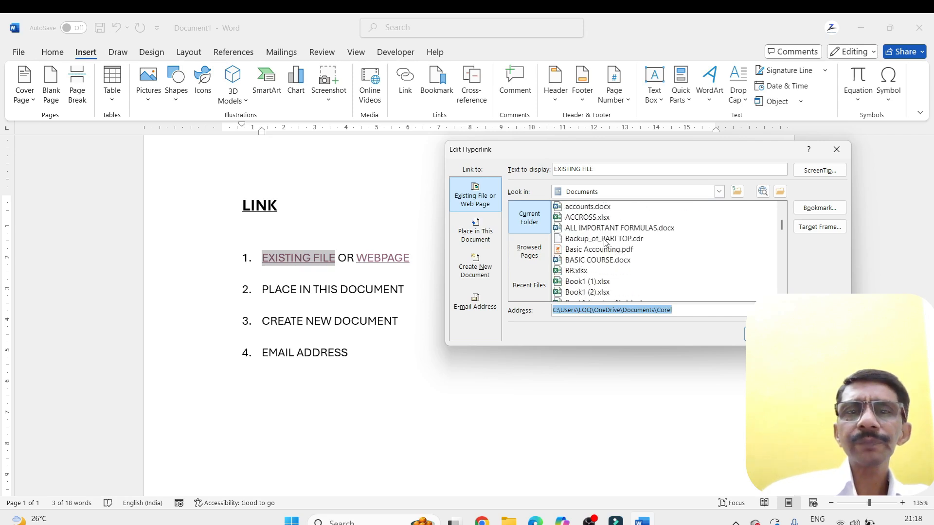
{"action": "left_click", "coordinate": [586, 229]}
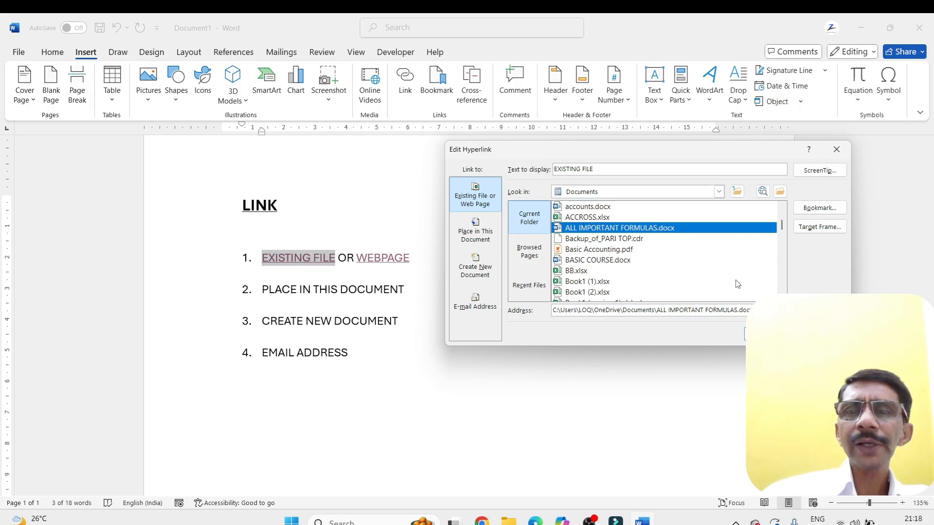
{"action": "left_click_drag", "start_coordinate": [752, 310], "coordinate": [551, 311]}
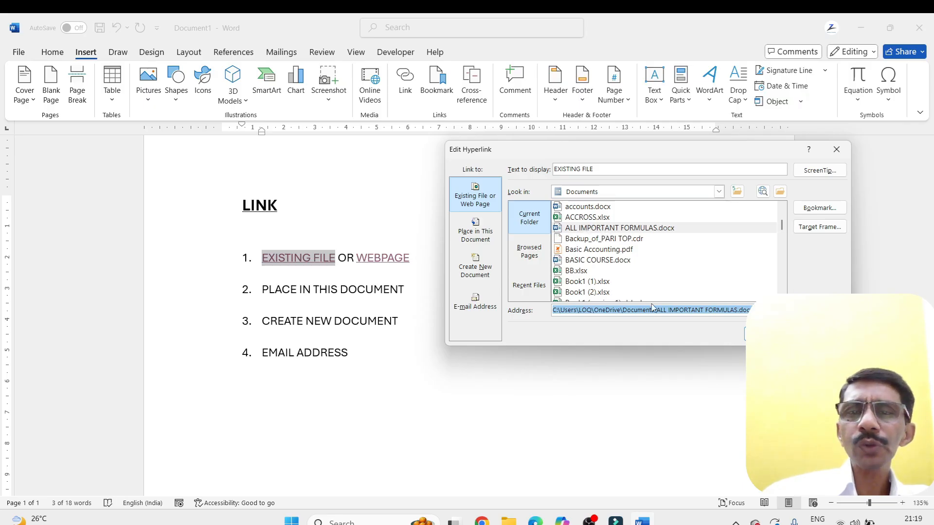
{"action": "left_click", "coordinate": [678, 310]}
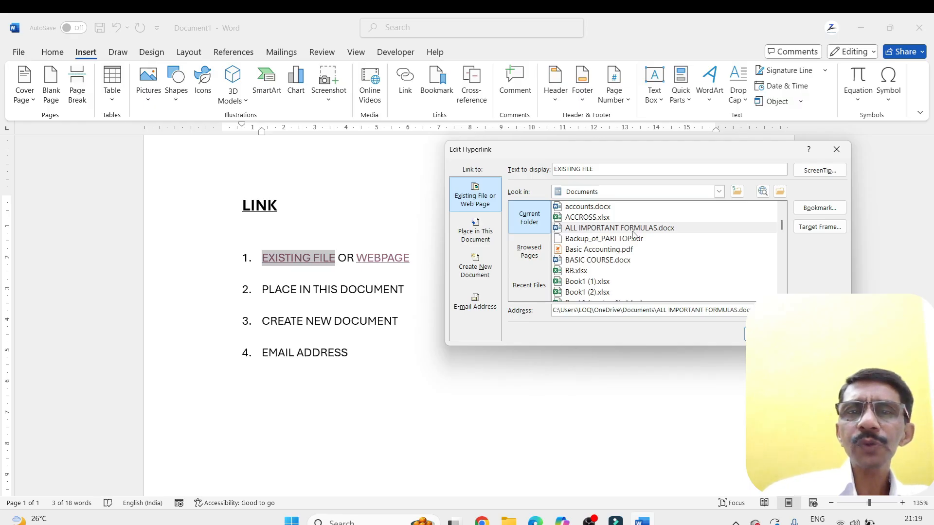
{"action": "left_click_drag", "start_coordinate": [753, 310], "coordinate": [545, 317]}
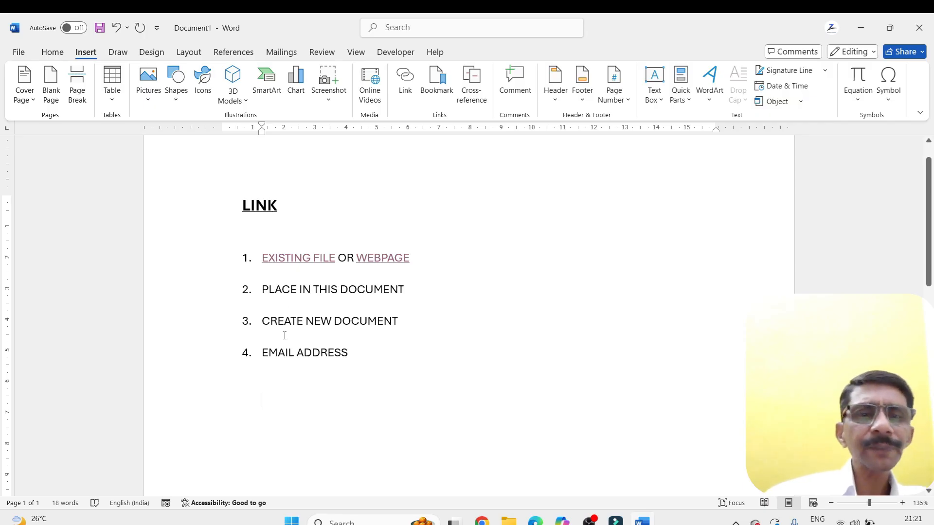
Add the word Other below the numbered list and start a new line under it
{"action": "type", "text": "othe"}
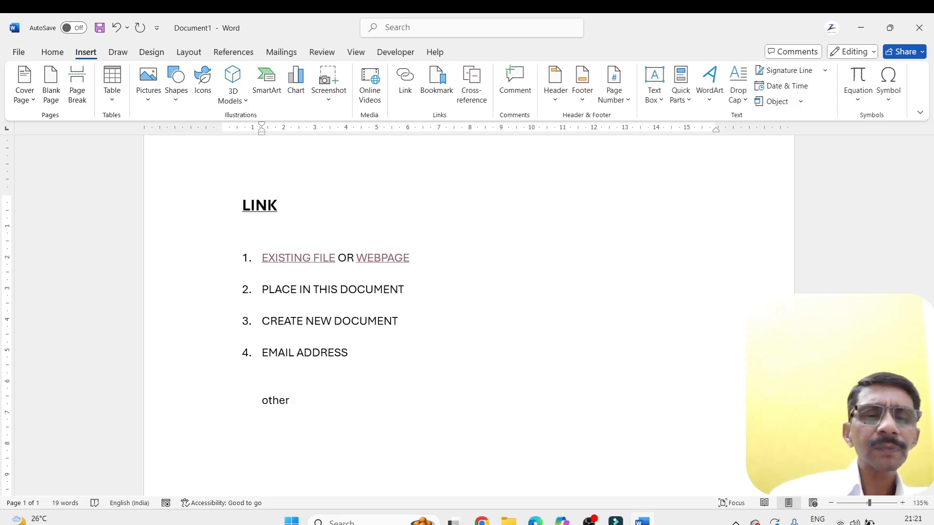
{"action": "type", "text": "r"}
{"action": "key", "text": "Return"}
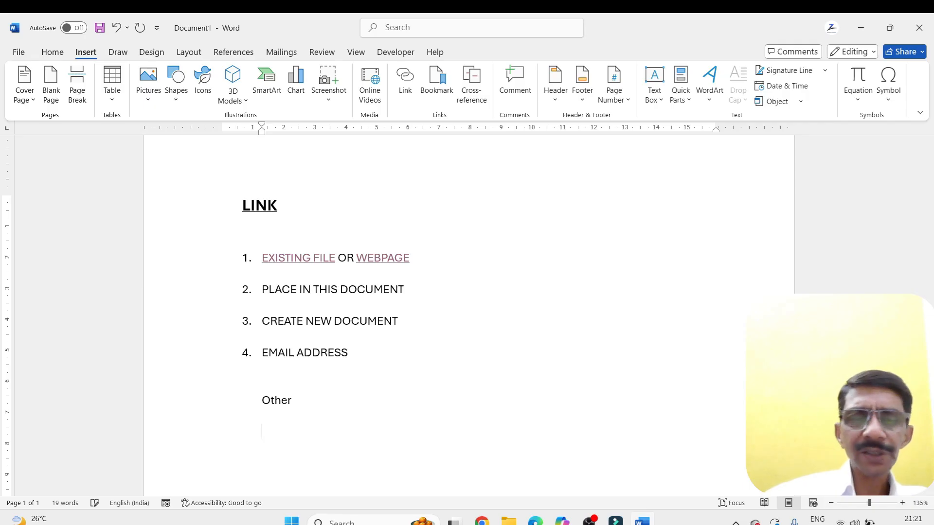
Insert a hyperlink to ACCROSS.xlsx from the Documents folder on the line below Other, using its full path as display text
{"action": "left_click", "coordinate": [405, 80]}
{"action": "scroll", "coordinate": [620, 263], "scroll_direction": "down", "scroll_amount": 5}
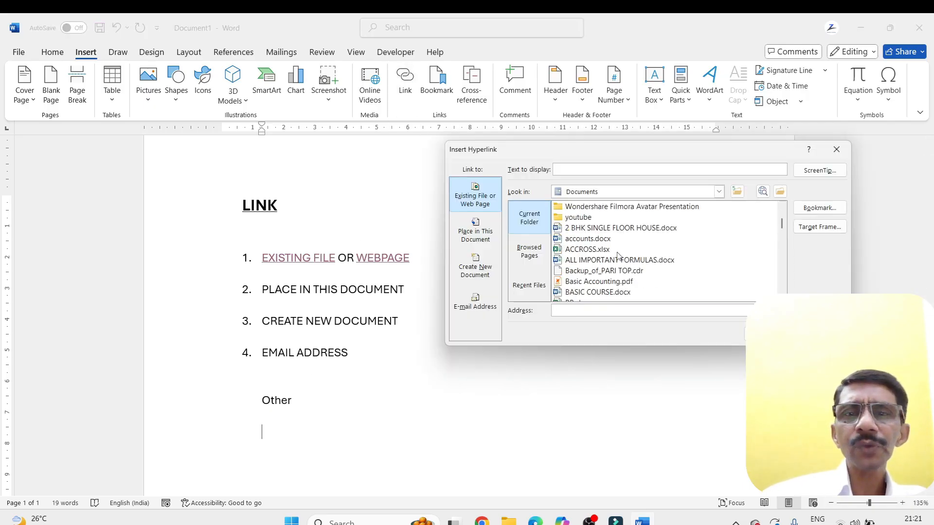
{"action": "left_click", "coordinate": [580, 251]}
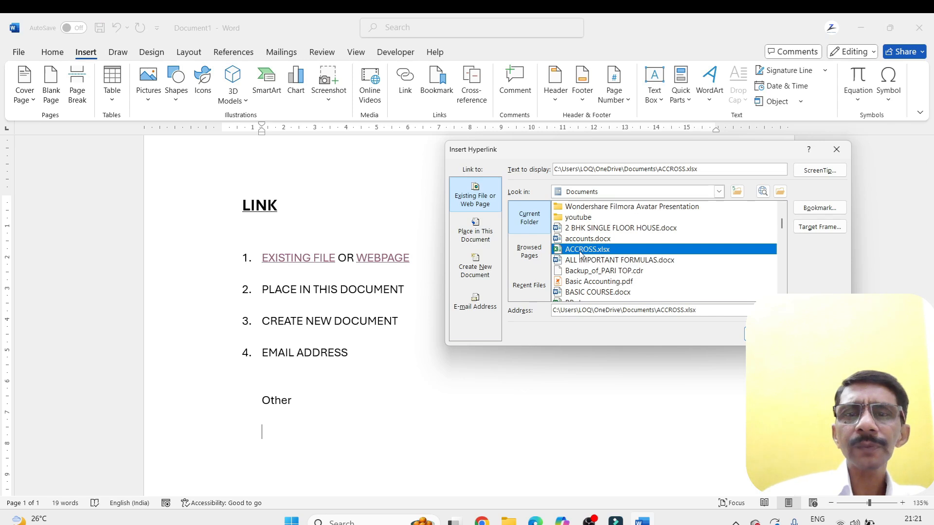
{"action": "left_click", "coordinate": [710, 312]}
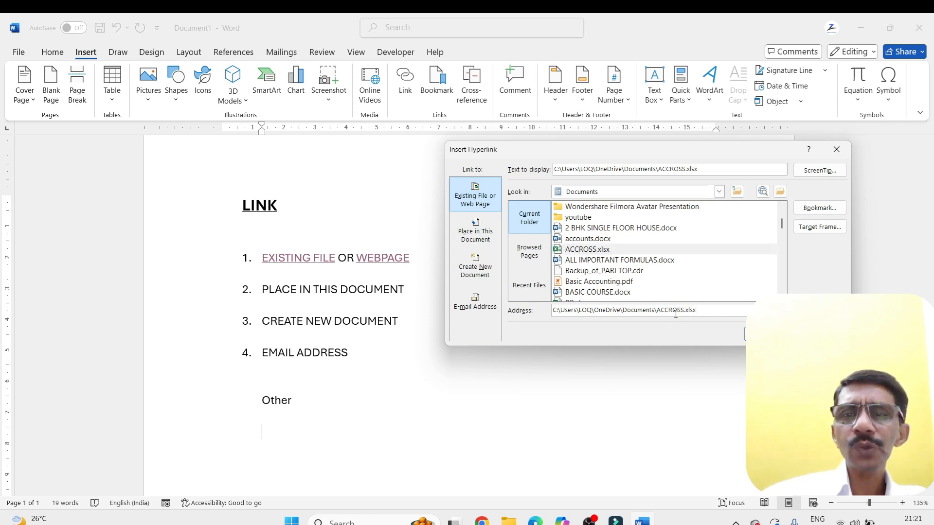
{"action": "left_click_drag", "start_coordinate": [701, 309], "coordinate": [546, 310]}
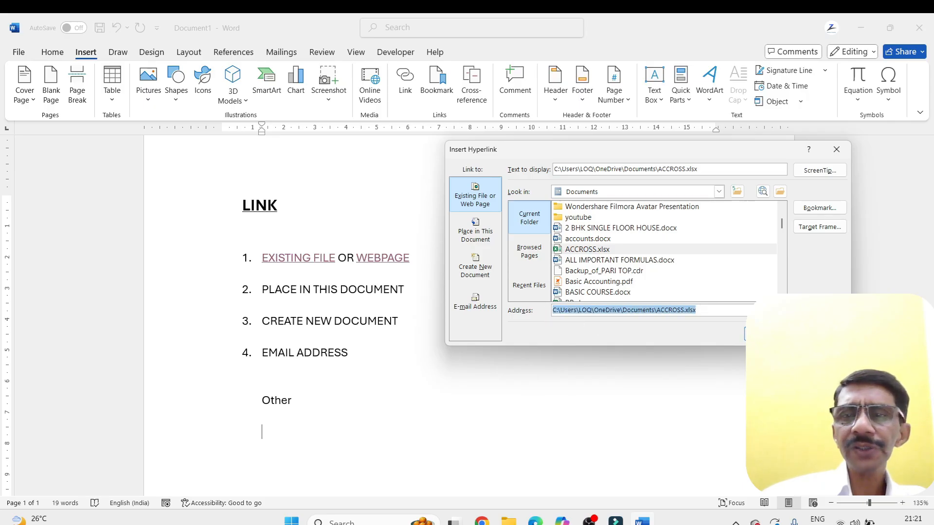
{"action": "key", "text": "Return"}
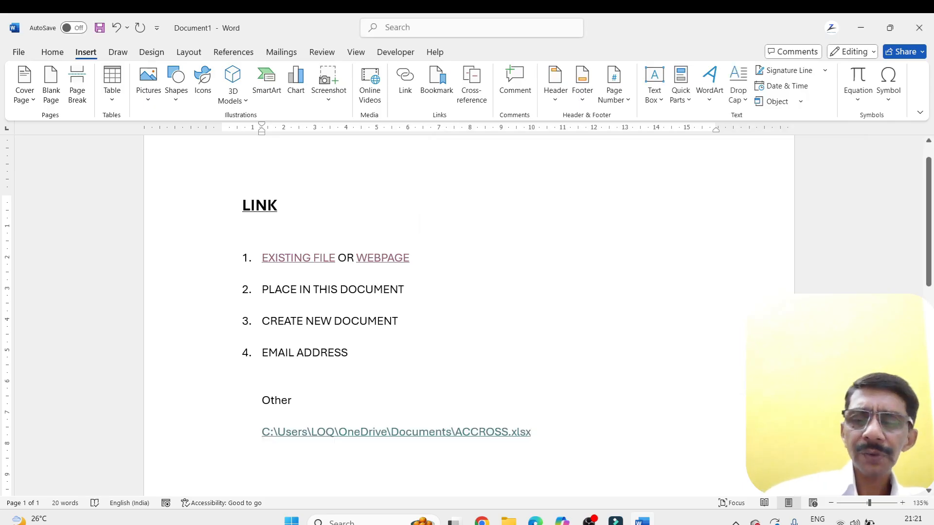
{"action": "key", "text": "Return"}
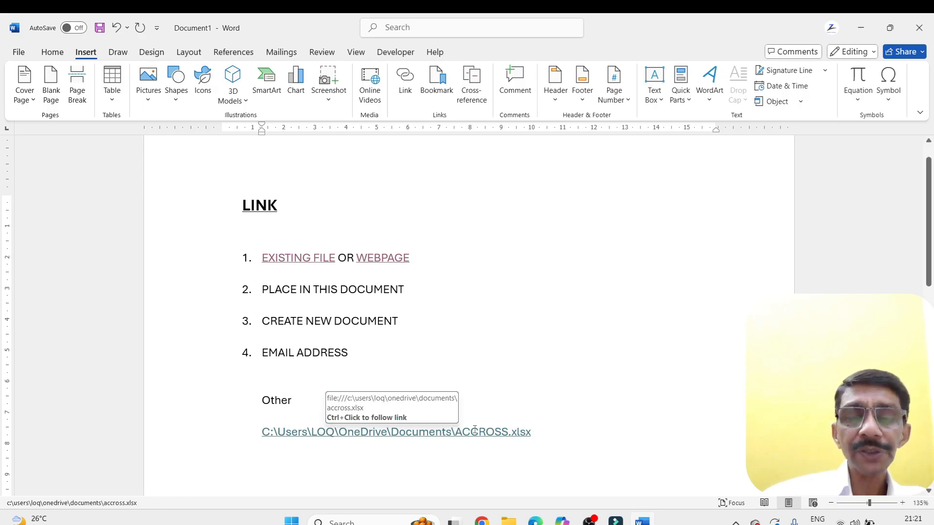
Follow the ACCROSS.xlsx link and accept the security notice to open the workbook in Excel
{"action": "left_click", "coordinate": [410, 435], "text": "ctrl"}
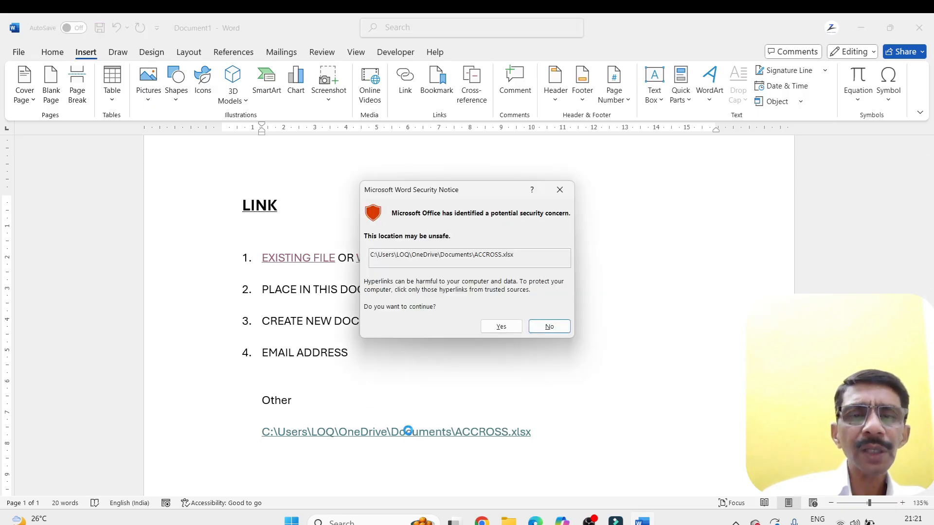
{"action": "left_click", "coordinate": [501, 327]}
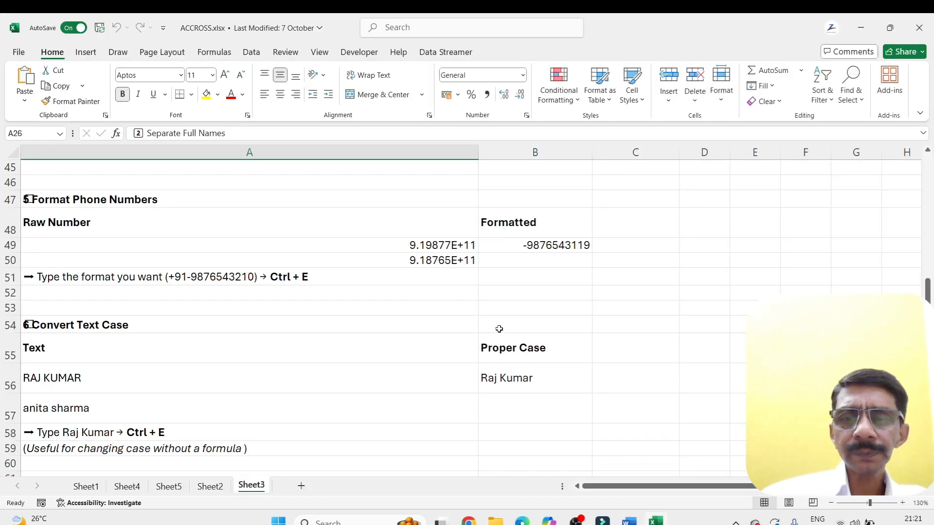
Close the ACCROSS.xlsx workbook, return to the Word document and highlight the full path link below Other
{"action": "left_click", "coordinate": [919, 28]}
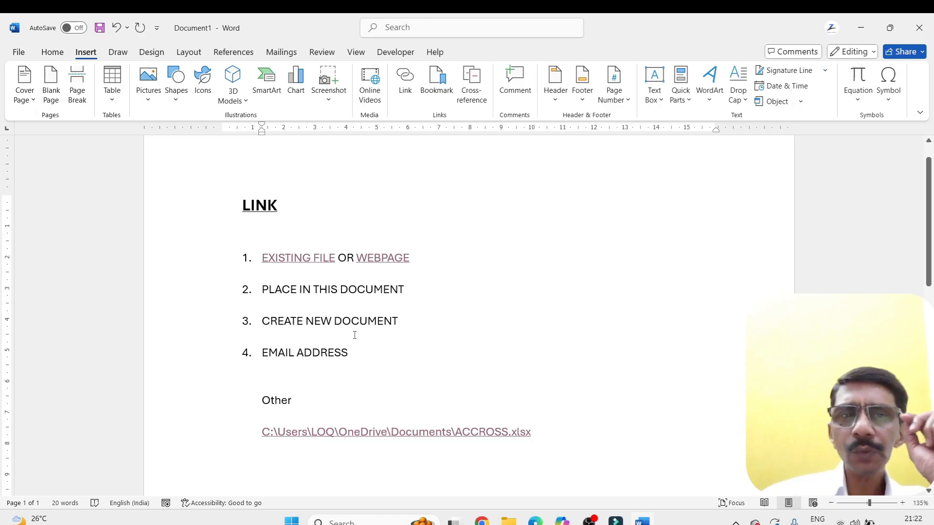
{"action": "mouse_move", "coordinate": [325, 258]}
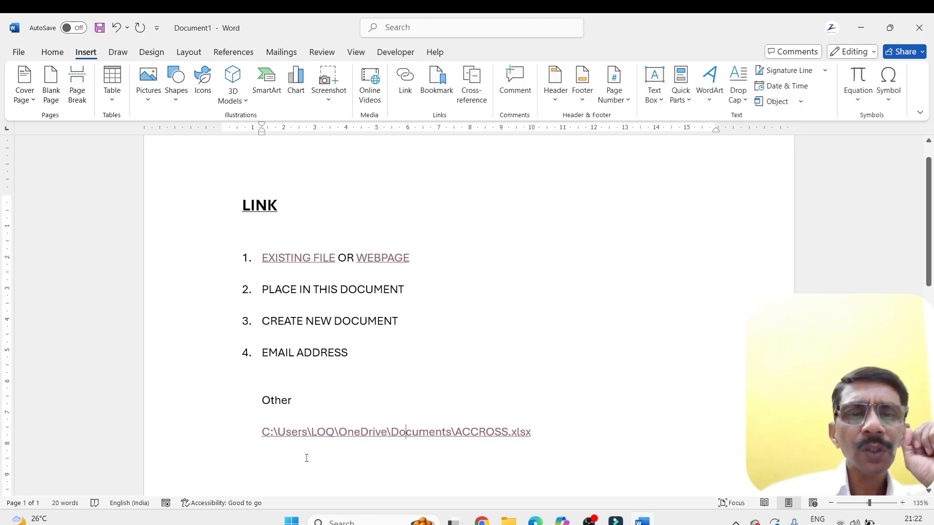
{"action": "left_click", "coordinate": [265, 434]}
{"action": "left_click_drag", "start_coordinate": [470, 442], "coordinate": [558, 441]}
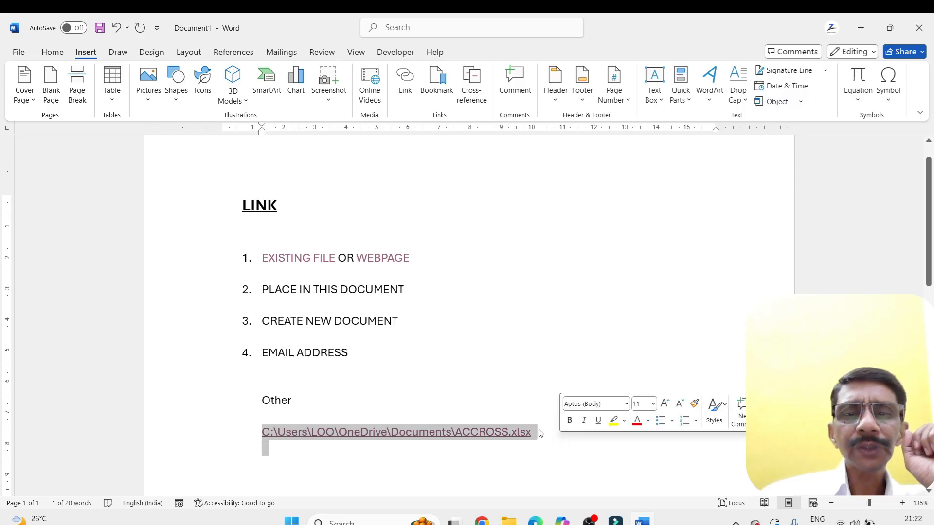
{"action": "left_click", "coordinate": [538, 433]}
{"action": "key", "text": "Return"}
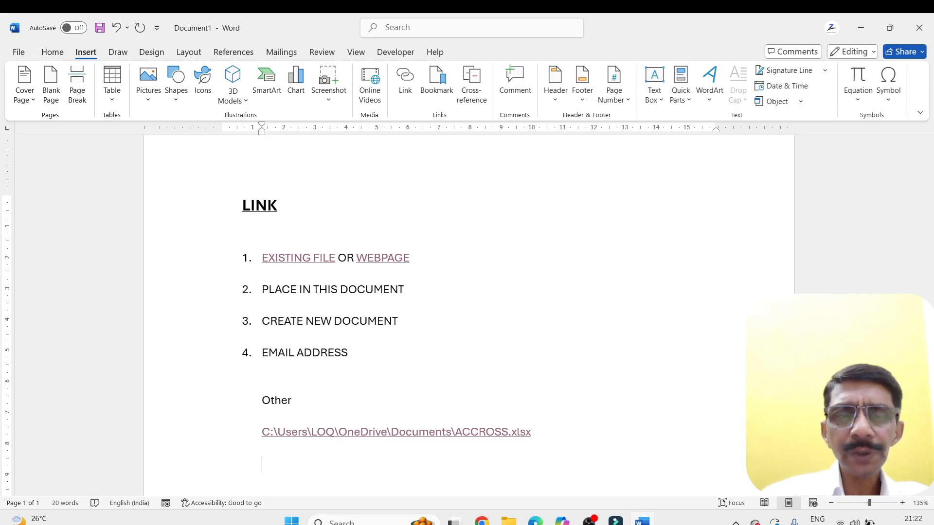
{"action": "type", "text": "www"}
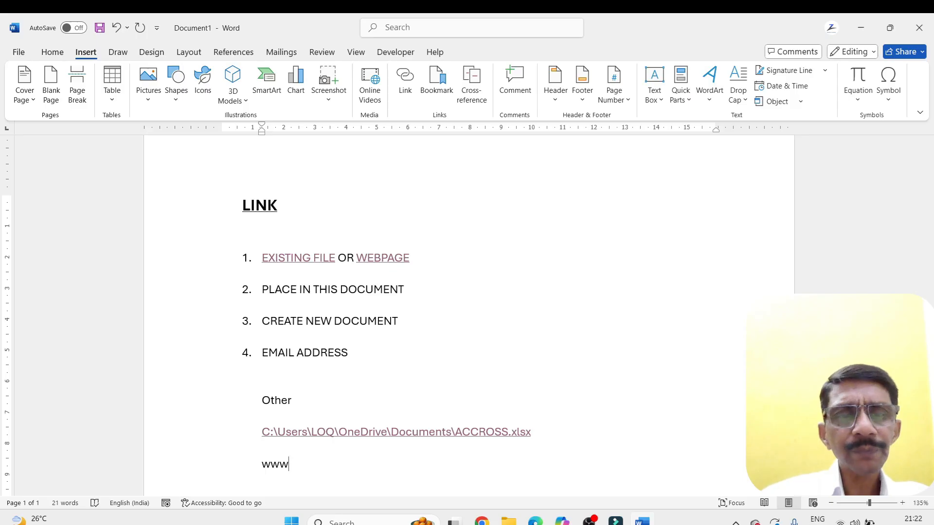
{"action": "type", "text": ".g"}
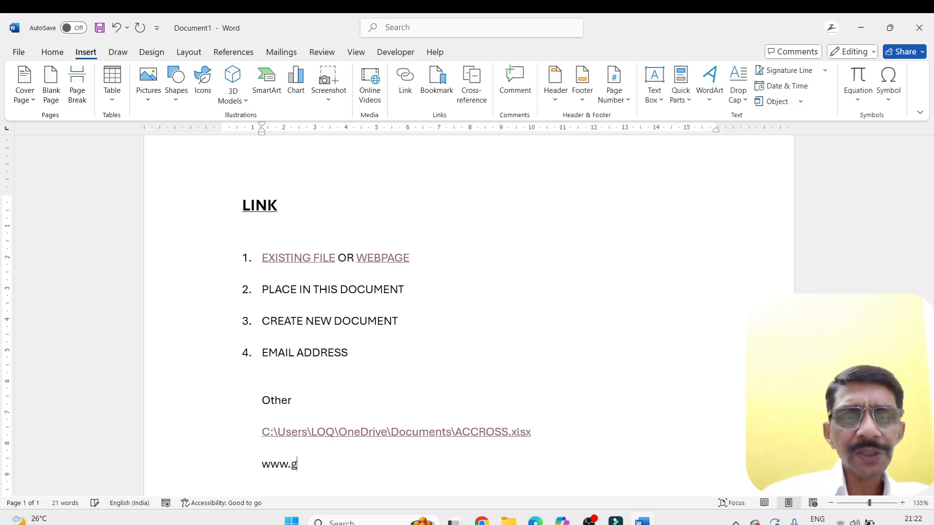
{"action": "type", "text": "oogle."}
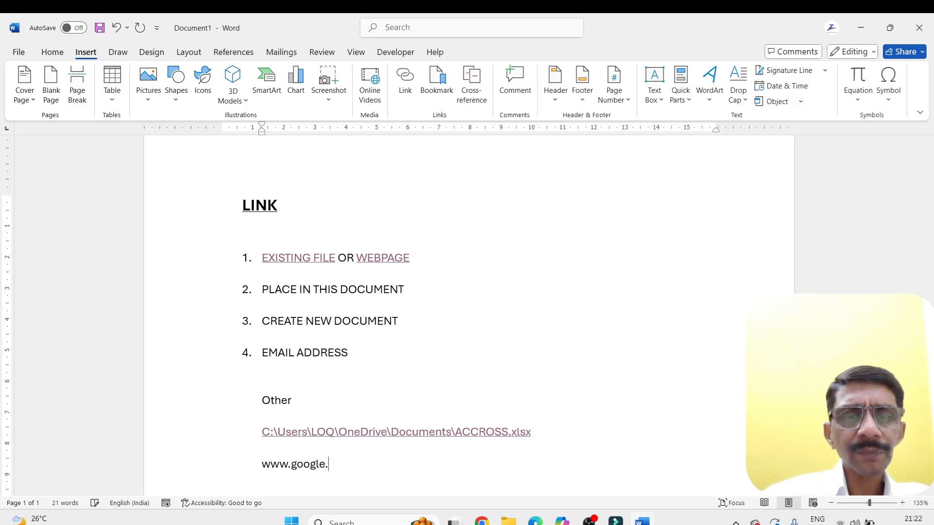
{"action": "type", "text": "com"}
{"action": "key", "text": "Return"}
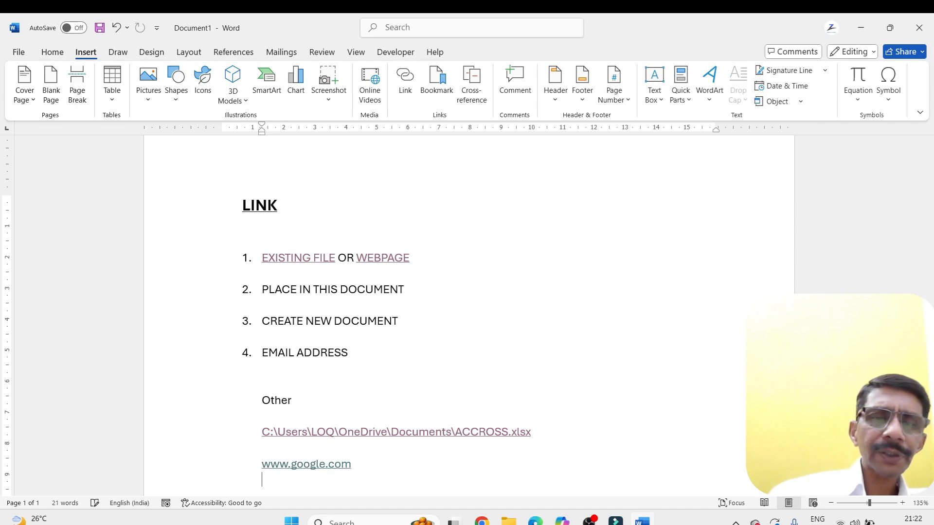
{"action": "left_click", "coordinate": [320, 464]}
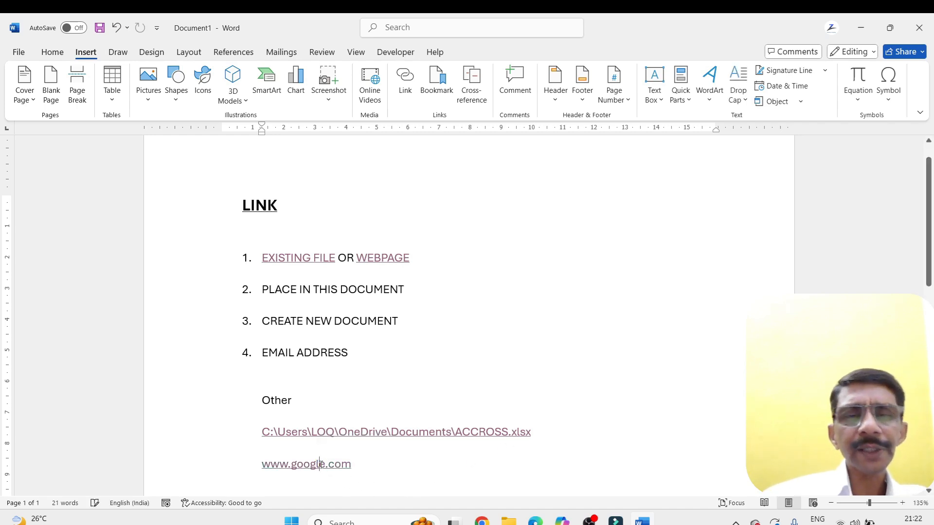
{"action": "left_click", "coordinate": [321, 465], "text": "ctrl"}
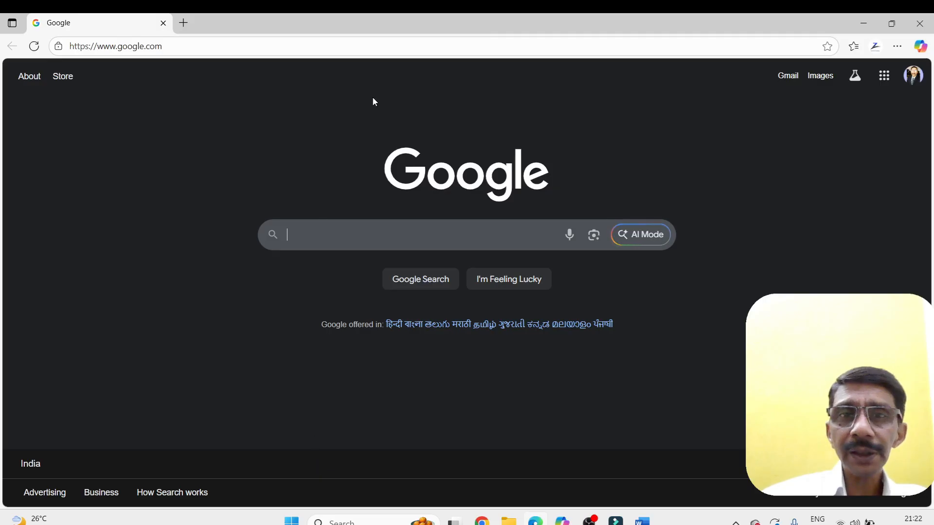
{"action": "left_click", "coordinate": [919, 23]}
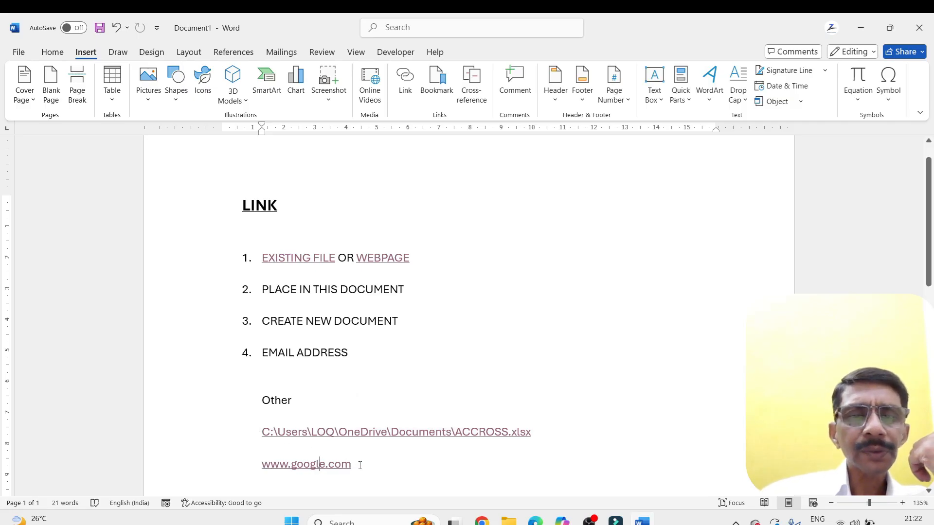
{"action": "left_click_drag", "start_coordinate": [358, 463], "coordinate": [259, 429]}
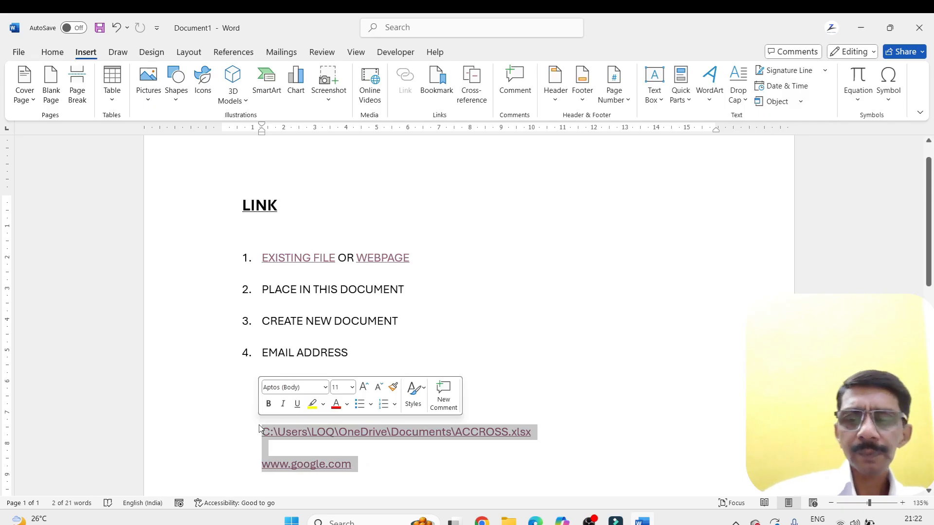
{"action": "key", "text": "Delete"}
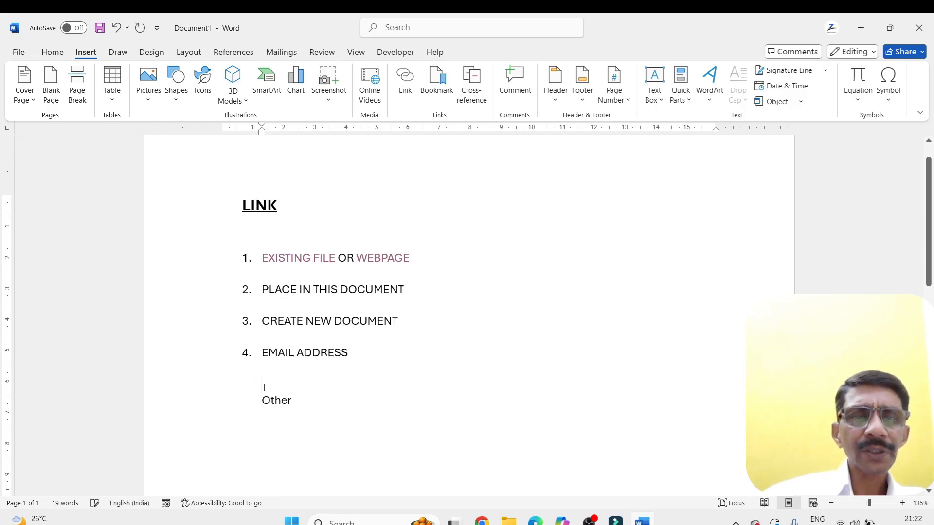
{"action": "key", "text": "Return"}
{"action": "key", "text": "Return"}
{"action": "key", "text": "Return"}
{"action": "key", "text": "Return"}
{"action": "key", "text": "Return"}
{"action": "key", "text": "Return"}
{"action": "key", "text": "Return"}
{"action": "key", "text": "Return"}
{"action": "key", "text": "Return"}
{"action": "key", "text": "Return"}
{"action": "key", "text": "Return"}
{"action": "key", "text": "Return"}
{"action": "key", "text": "Return"}
{"action": "key", "text": "Return"}
{"action": "key", "text": "Return"}
{"action": "key", "text": "Return"}
{"action": "key", "text": "Return"}
{"action": "key", "text": "Return"}
{"action": "key", "text": "Return"}
{"action": "key", "text": "Return"}
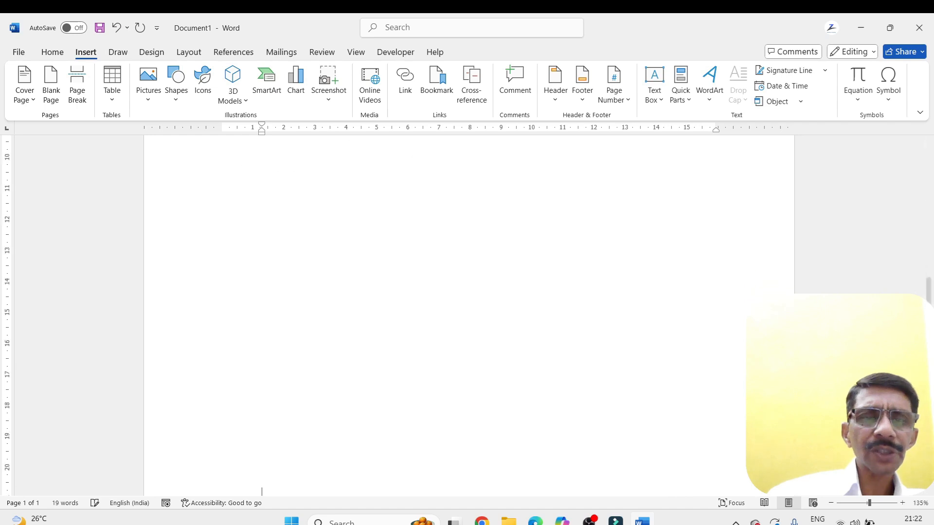
{"action": "key", "text": "Return"}
{"action": "key", "text": "Return"}
{"action": "key", "text": "Return"}
{"action": "key", "text": "Return"}
{"action": "key", "text": "Return"}
{"action": "key", "text": "Return"}
{"action": "key", "text": "Return"}
{"action": "key", "text": "Return"}
{"action": "key", "text": "Return"}
{"action": "key", "text": "Return"}
{"action": "key", "text": "Return"}
{"action": "scroll", "coordinate": [266, 385], "scroll_direction": "down", "scroll_amount": 3}
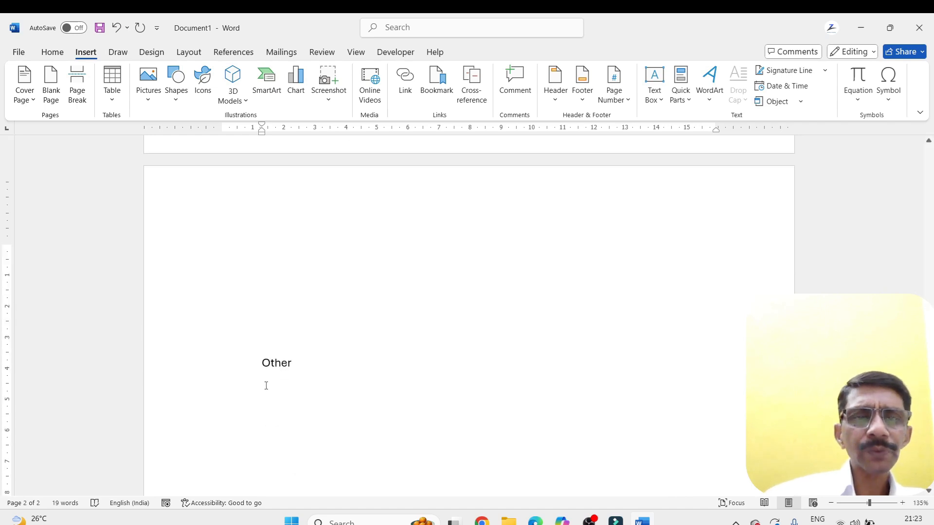
Select the word Other on the second page
{"action": "left_click_drag", "start_coordinate": [293, 364], "coordinate": [261, 364]}
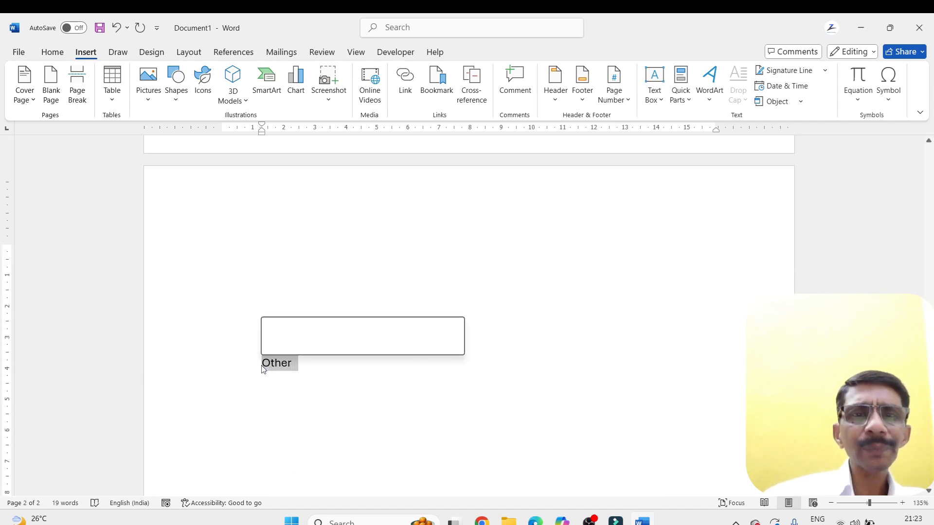
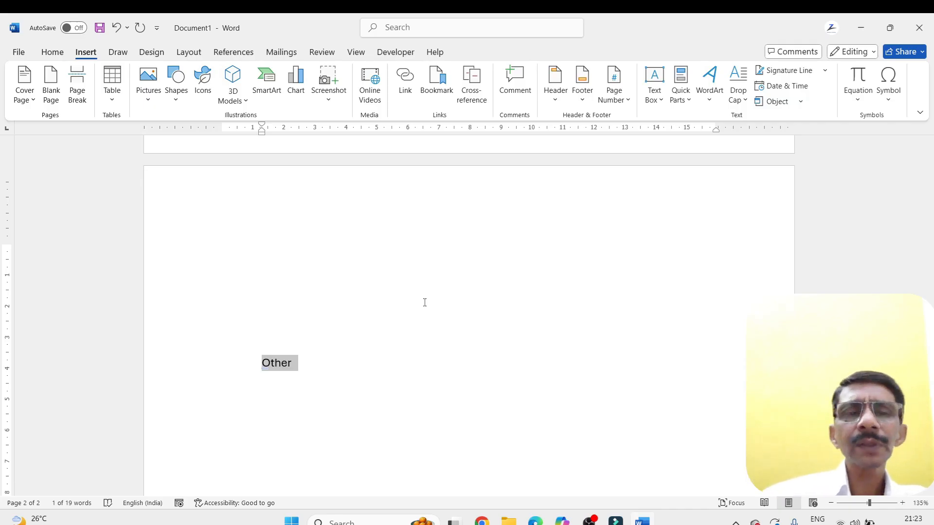
{"action": "scroll", "coordinate": [425, 302], "scroll_direction": "up", "scroll_amount": 6}
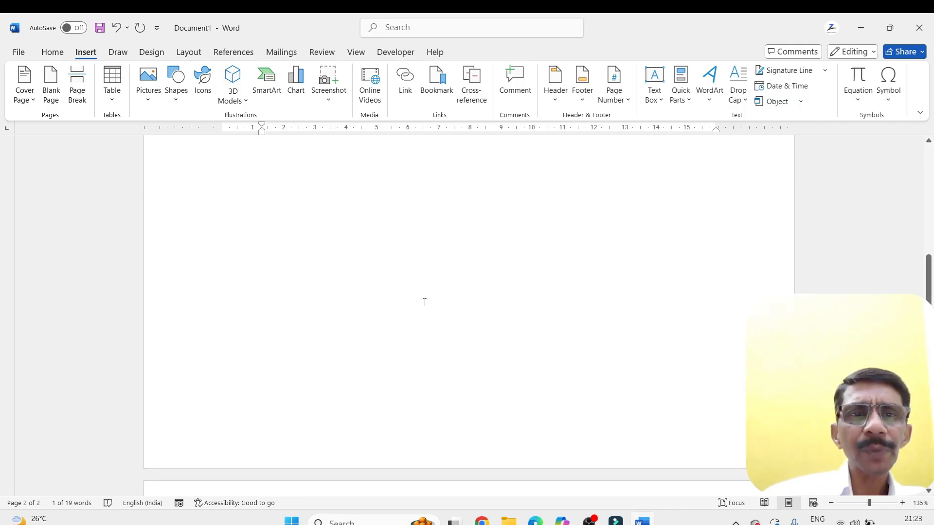
{"action": "scroll", "coordinate": [424, 303], "scroll_direction": "up", "scroll_amount": 3}
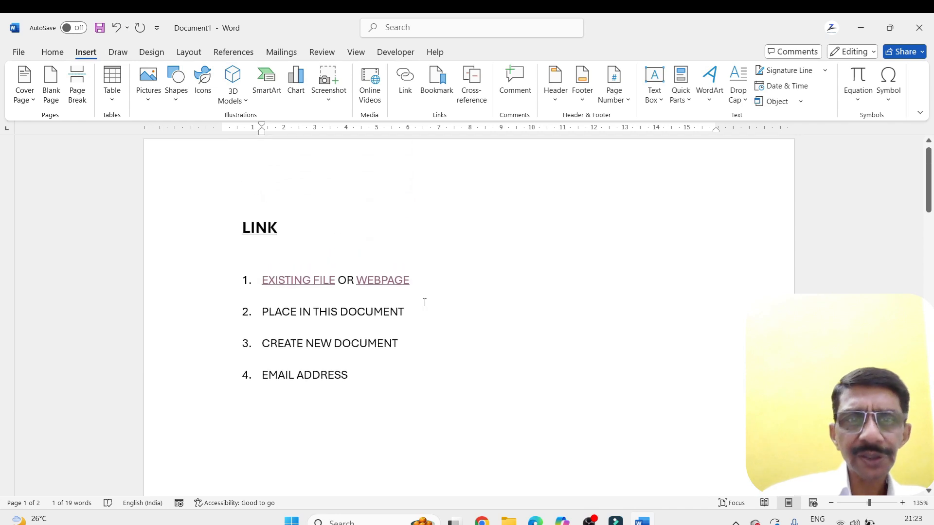
{"action": "scroll", "coordinate": [424, 303], "scroll_direction": "down", "scroll_amount": 3}
{"action": "scroll", "coordinate": [425, 302], "scroll_direction": "down", "scroll_amount": 6}
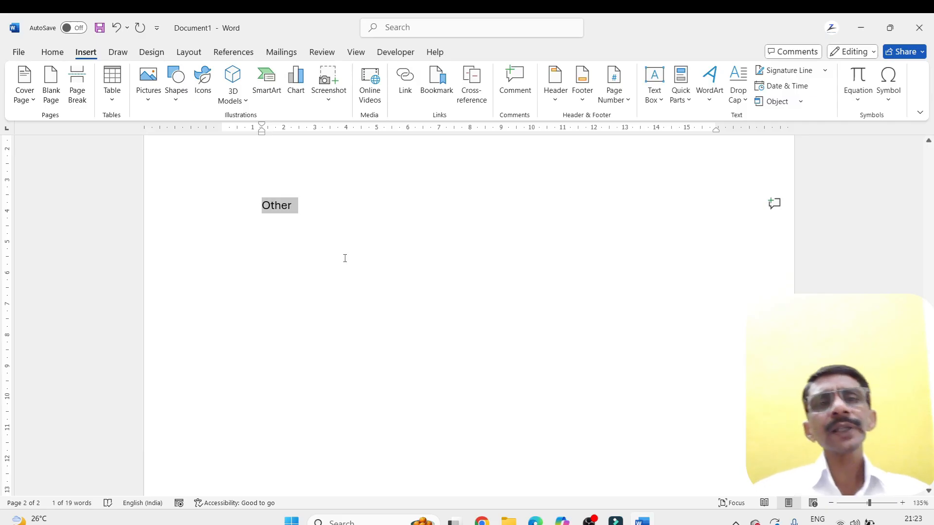
{"action": "scroll", "coordinate": [344, 258], "scroll_direction": "up", "scroll_amount": 1}
{"action": "scroll", "coordinate": [344, 258], "scroll_direction": "up", "scroll_amount": 5}
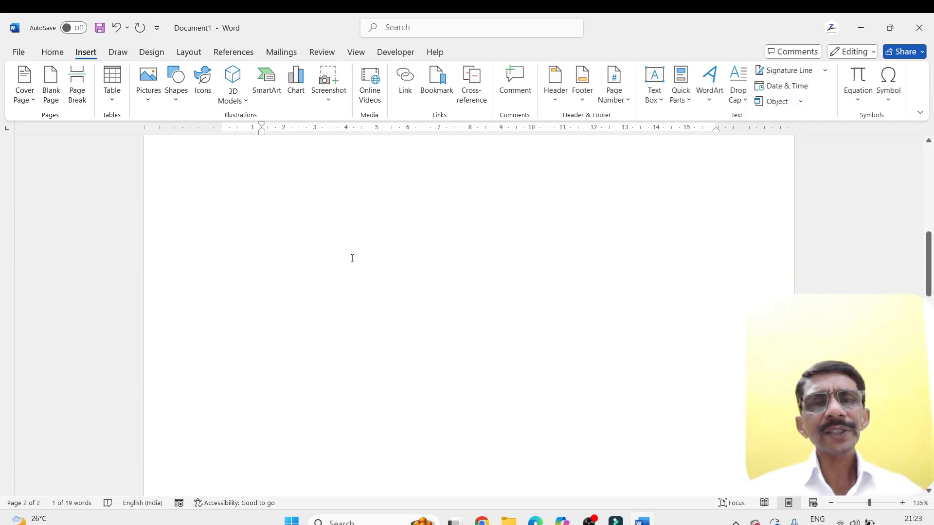
{"action": "scroll", "coordinate": [357, 267], "scroll_direction": "down", "scroll_amount": 5}
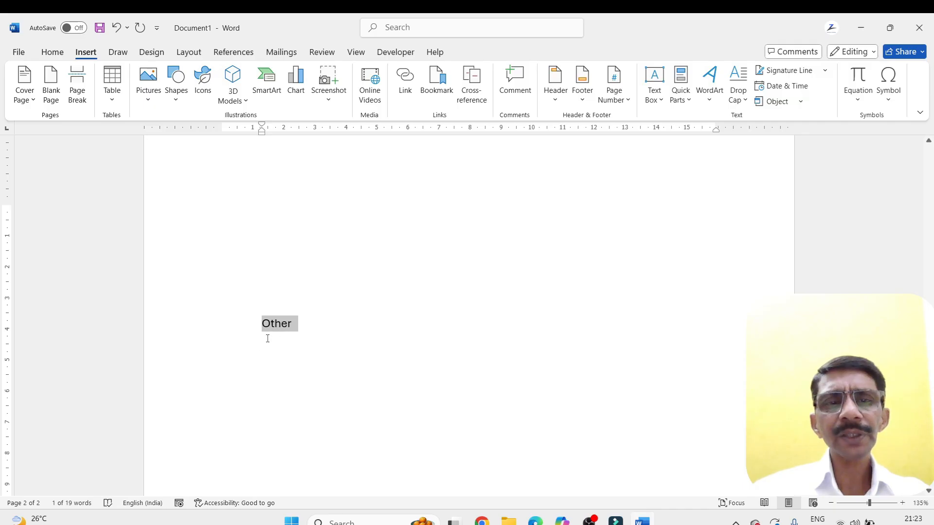
Add a bookmark named gh1 to the selected word Other on the second page
{"action": "left_click", "coordinate": [436, 81]}
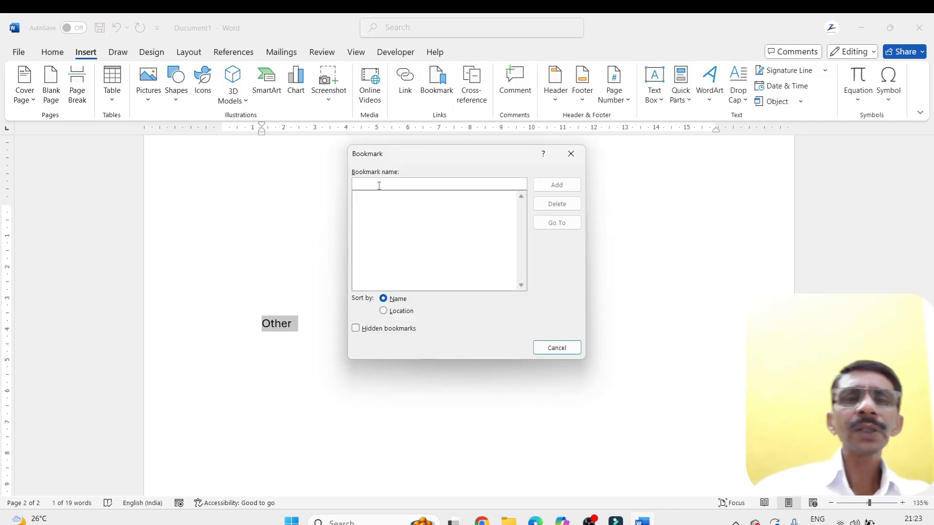
{"action": "type", "text": "1"}
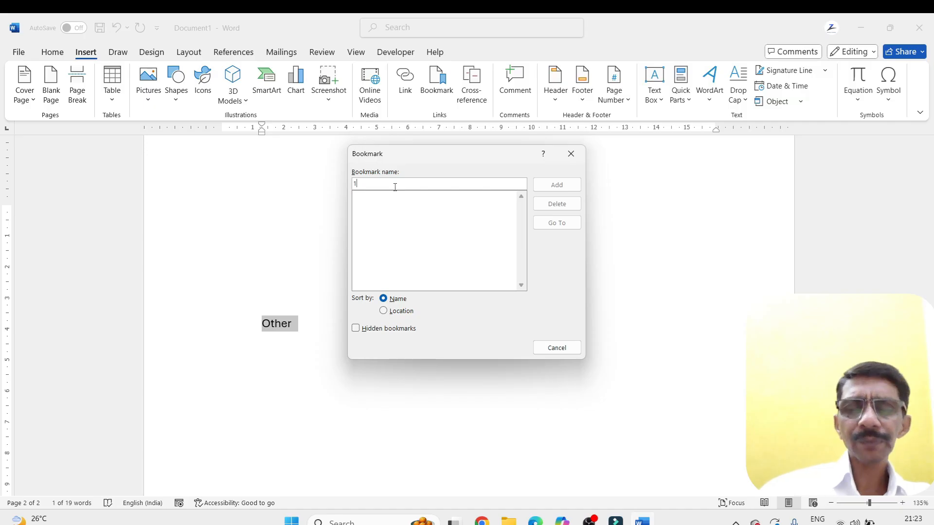
{"action": "key", "text": "BackSpace"}
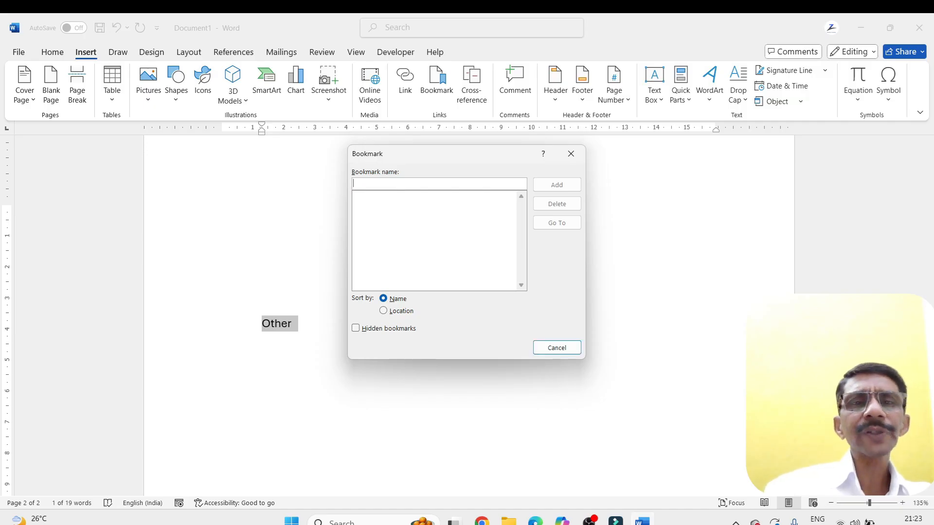
{"action": "type", "text": "gh"}
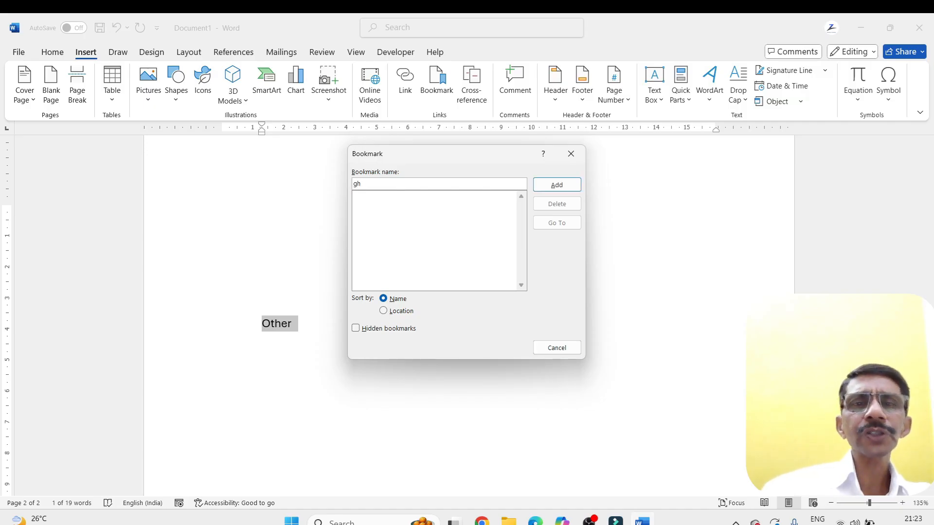
{"action": "type", "text": "1"}
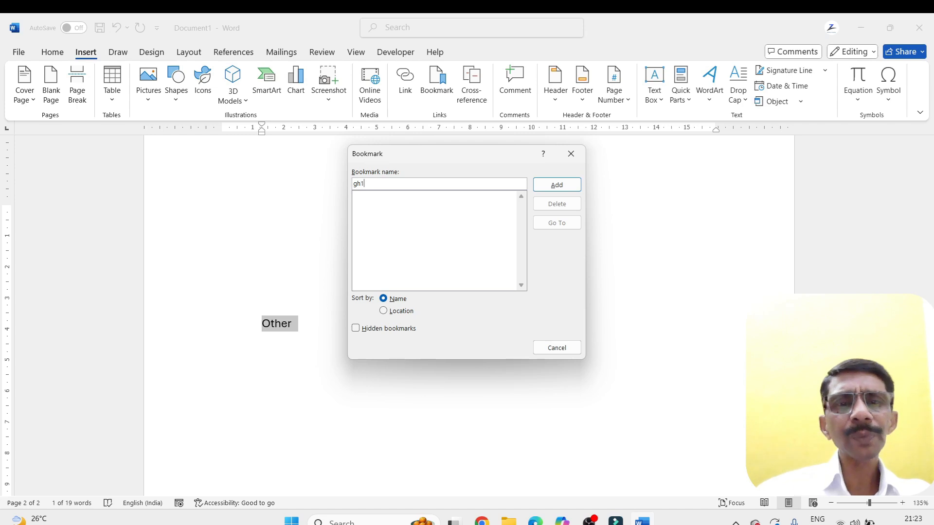
{"action": "left_click", "coordinate": [557, 187]}
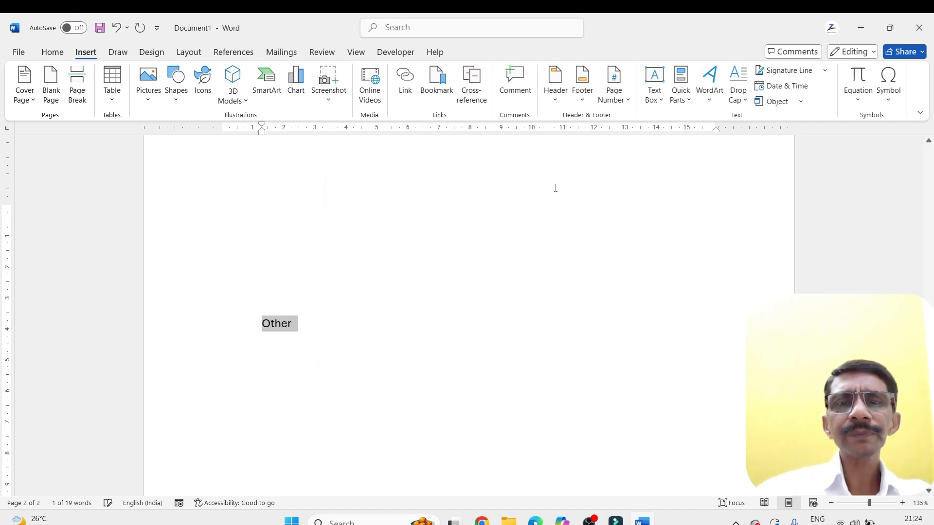
Return to the first page and use the Bookmark dialog to go to the gh1 bookmark, closing the dialog when done
{"action": "left_click", "coordinate": [292, 322]}
{"action": "scroll", "coordinate": [326, 326], "scroll_direction": "up", "scroll_amount": 5}
{"action": "scroll", "coordinate": [326, 327], "scroll_direction": "up", "scroll_amount": 10}
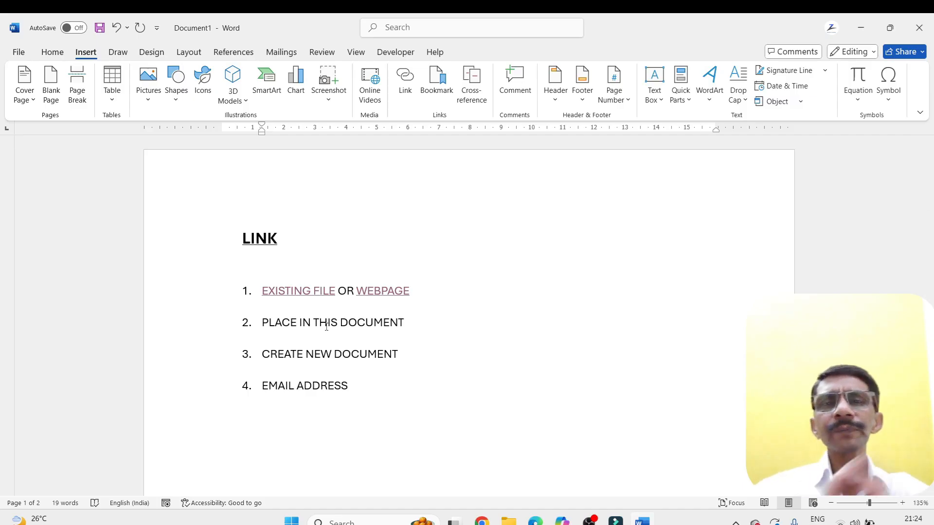
{"action": "left_click", "coordinate": [439, 84]}
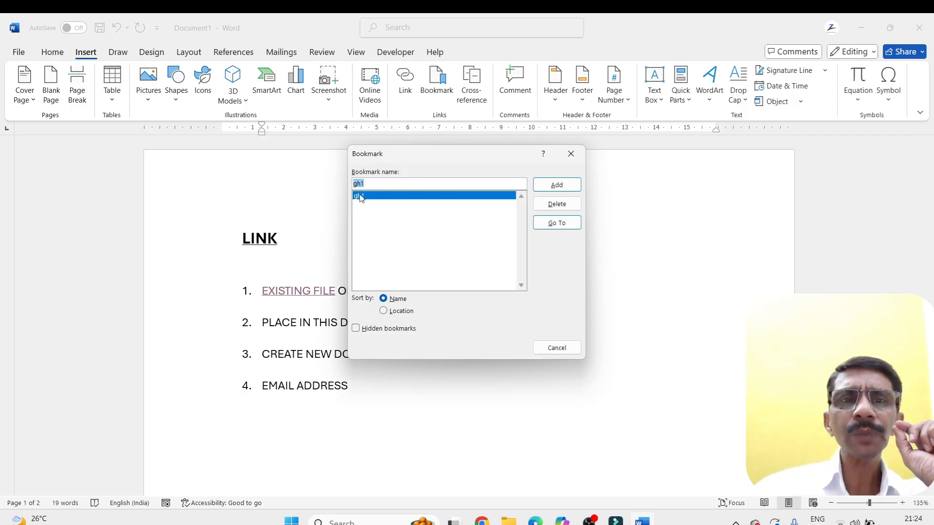
{"action": "left_click", "coordinate": [547, 222]}
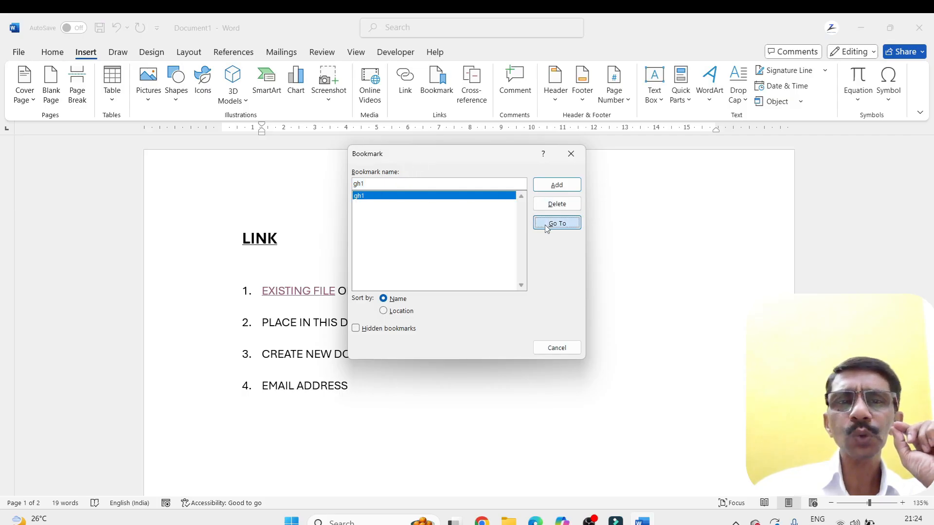
{"action": "left_click", "coordinate": [556, 348]}
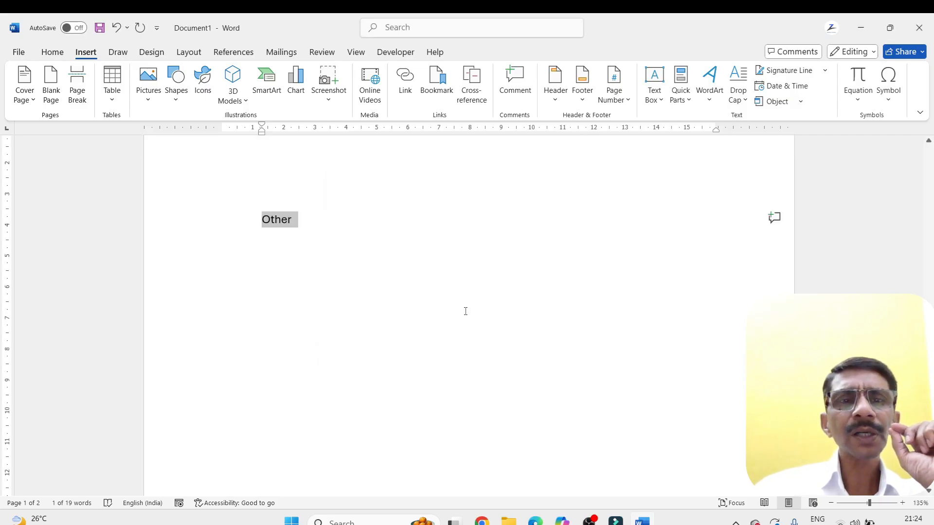
Hyperlink the list text PLACE IN THIS DOCUMENT on the first page to the gh1 bookmark in this document
{"action": "left_click", "coordinate": [311, 251]}
{"action": "scroll", "coordinate": [311, 251], "scroll_direction": "up", "scroll_amount": 5}
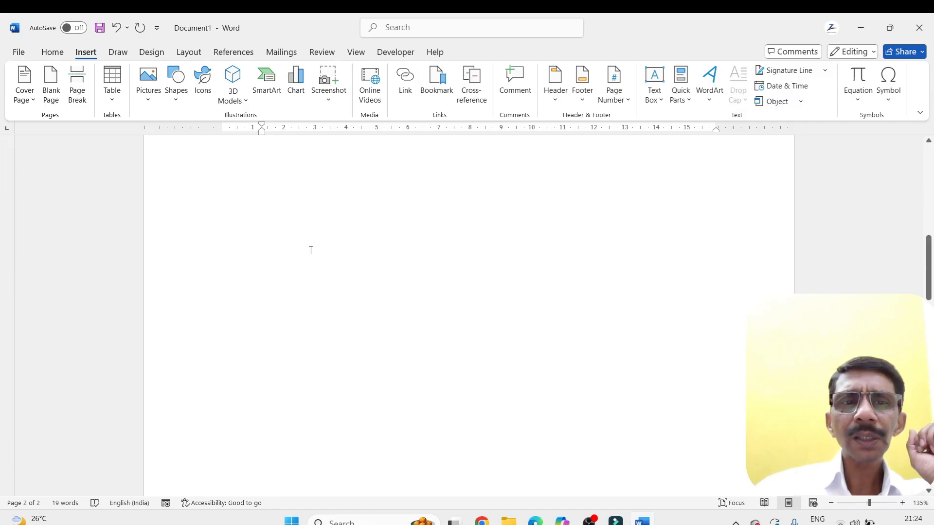
{"action": "scroll", "coordinate": [310, 250], "scroll_direction": "up", "scroll_amount": 5}
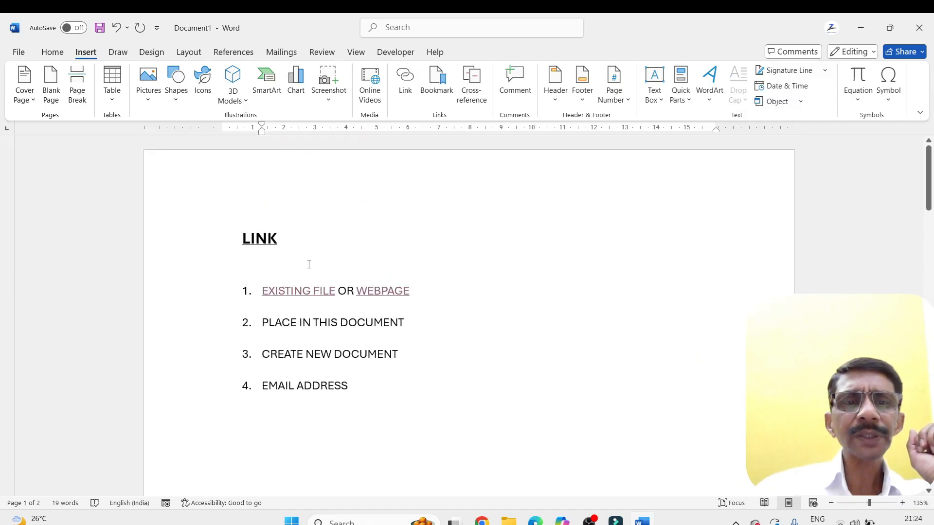
{"action": "left_click_drag", "start_coordinate": [262, 322], "coordinate": [410, 323]}
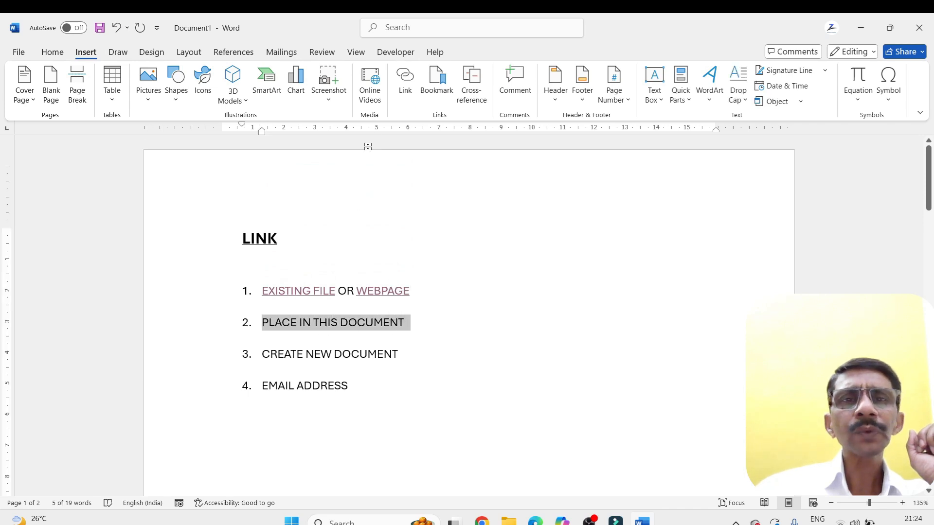
{"action": "left_click", "coordinate": [410, 89]}
{"action": "left_click", "coordinate": [475, 231]}
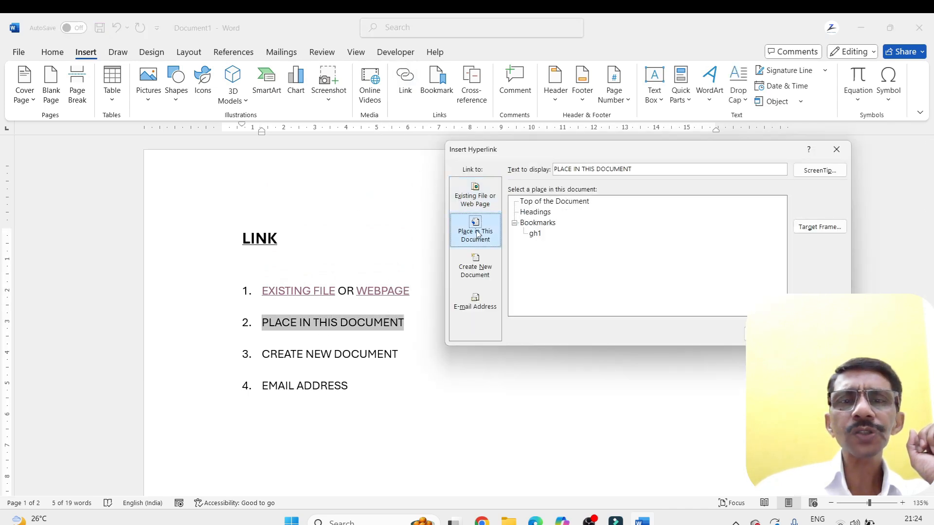
{"action": "left_click", "coordinate": [535, 234]}
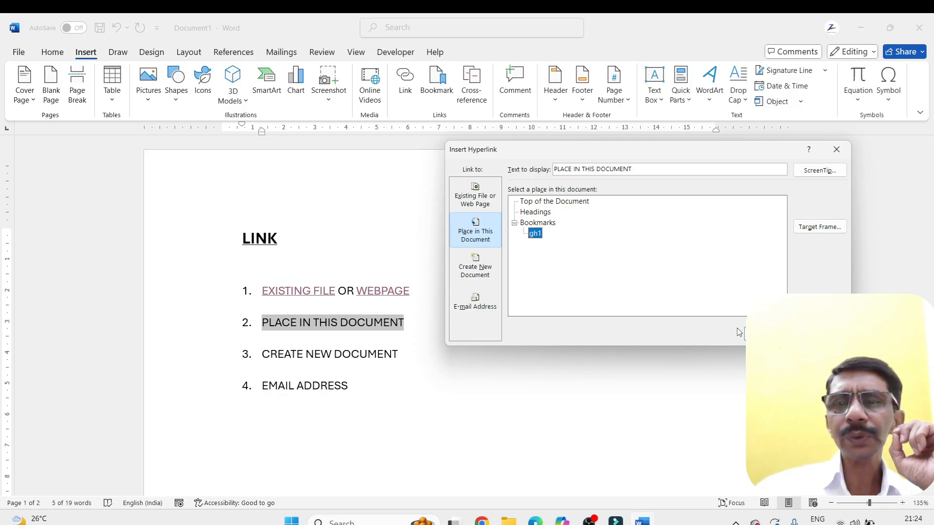
{"action": "left_click", "coordinate": [769, 334]}
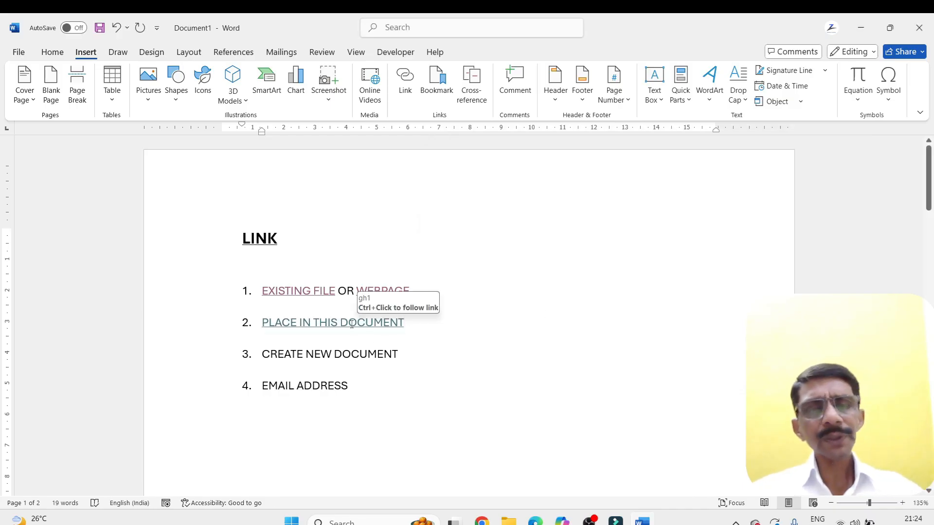
Follow the PLACE IN THIS DOCUMENT link to its bookmark and return to the list on the first page
{"action": "left_click", "coordinate": [352, 327], "text": "ctrl"}
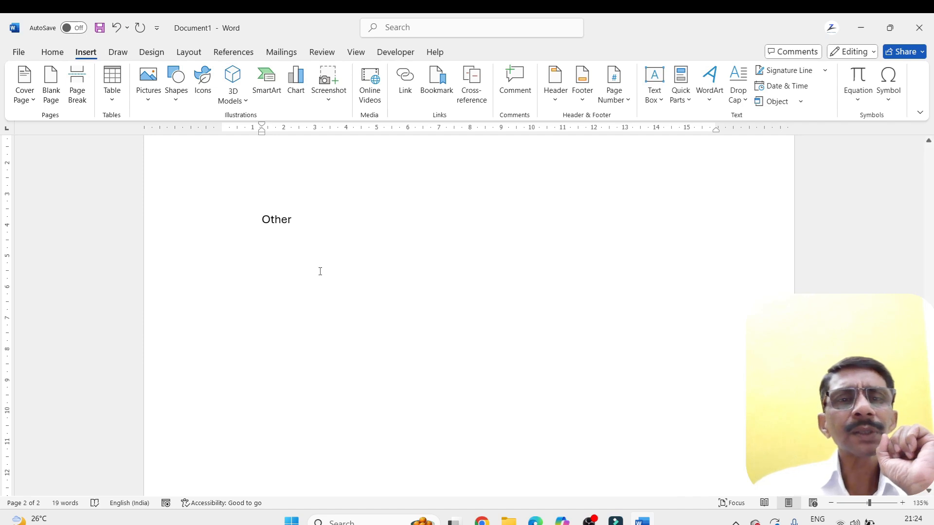
{"action": "scroll", "coordinate": [312, 223], "scroll_direction": "up", "scroll_amount": 8}
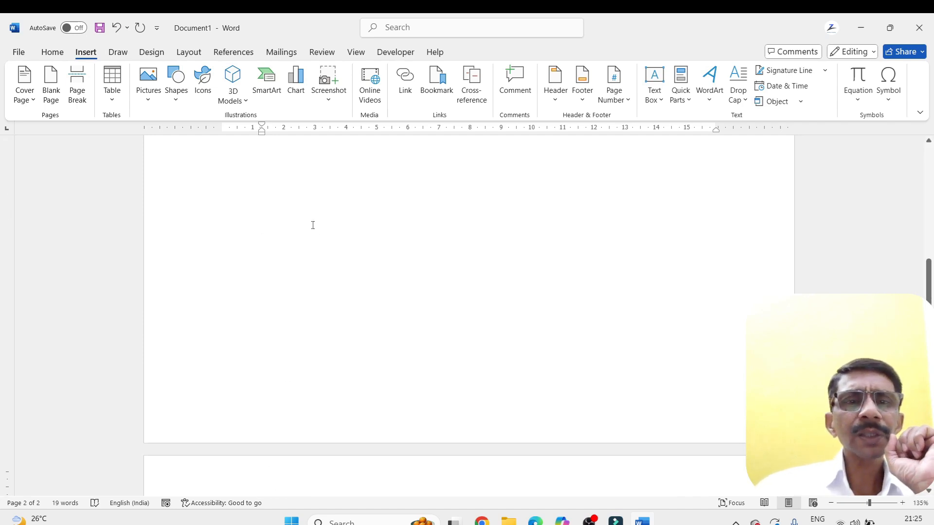
{"action": "scroll", "coordinate": [313, 225], "scroll_direction": "up", "scroll_amount": 8}
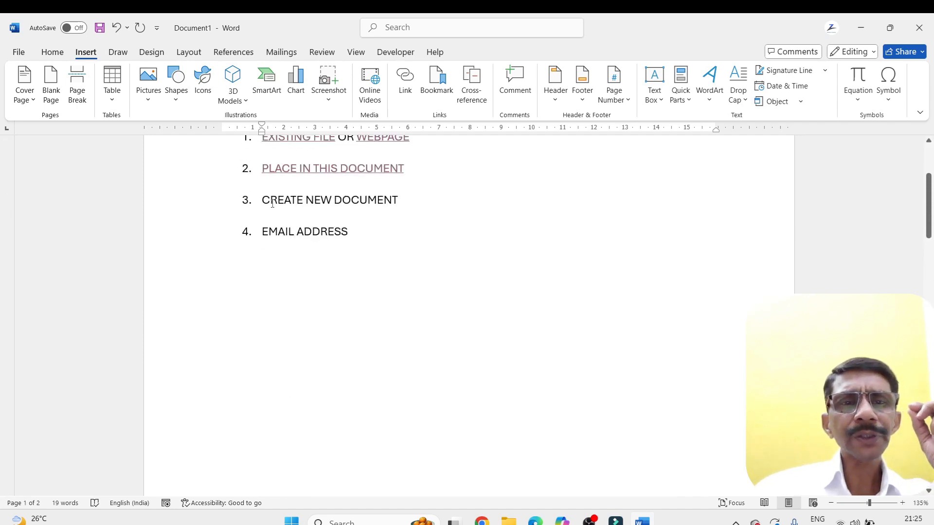
Hyperlink the list text CREATE NEW DOCUMENT to a new document named n
{"action": "left_click_drag", "start_coordinate": [263, 200], "coordinate": [398, 201]}
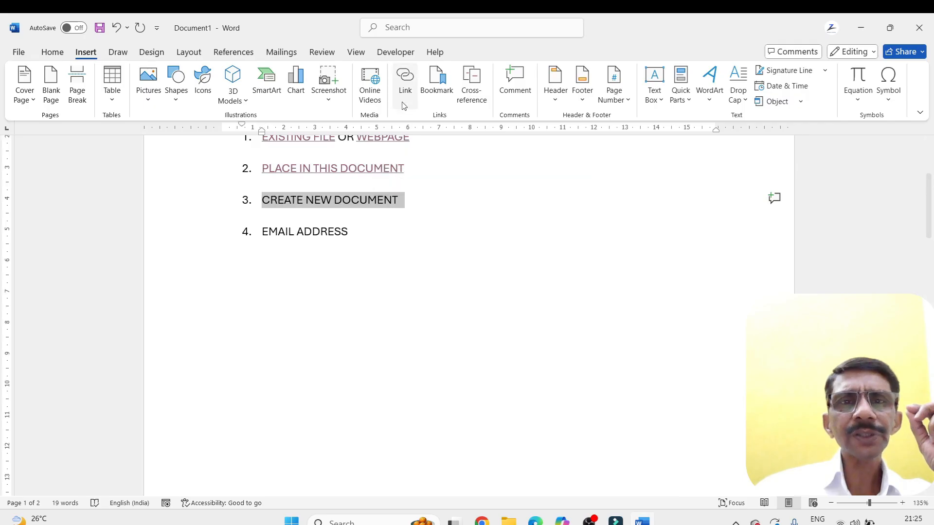
{"action": "left_click", "coordinate": [406, 83]}
{"action": "left_click", "coordinate": [475, 267]}
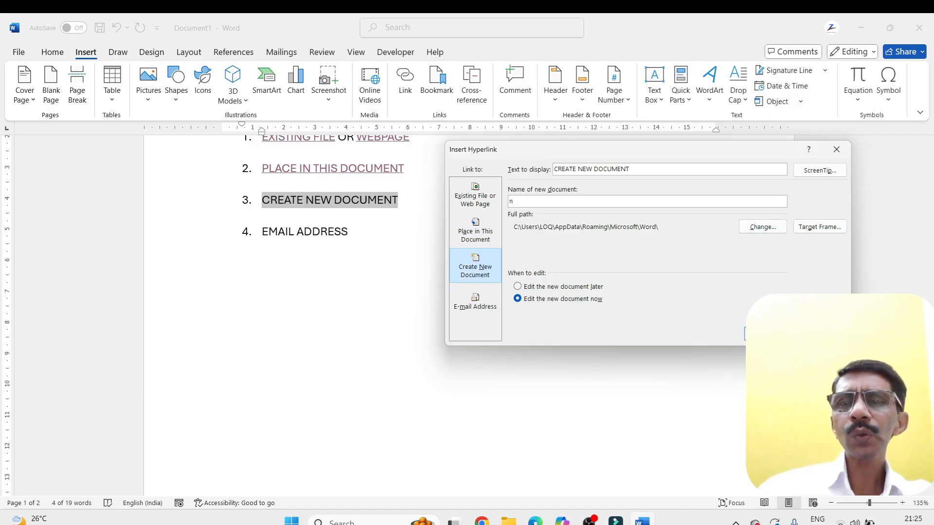
{"action": "key", "text": "Return"}
{"action": "left_click", "coordinate": [410, 232]}
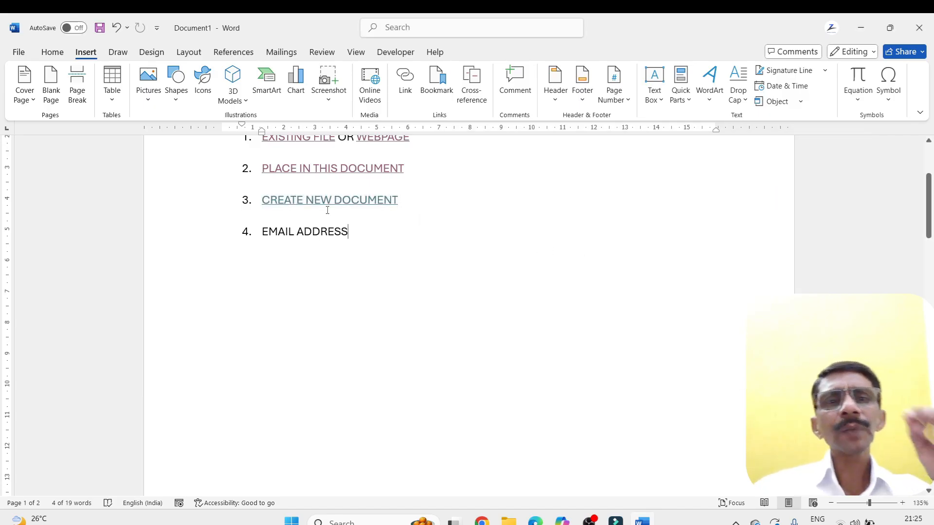
Follow the CREATE NEW DOCUMENT link to open n.docx, and close that document to return to the list
{"action": "left_click", "coordinate": [317, 202], "text": "ctrl"}
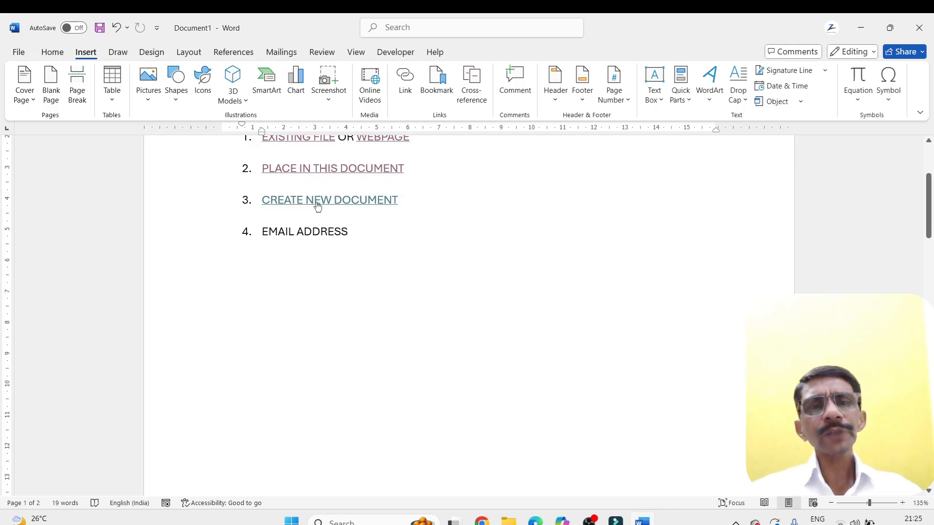
{"action": "left_click", "coordinate": [500, 326]}
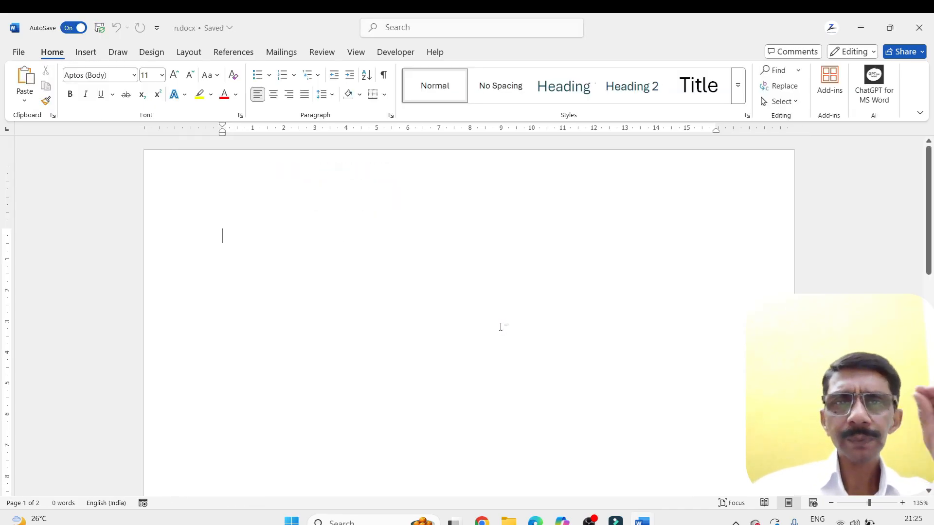
{"action": "left_click", "coordinate": [919, 28]}
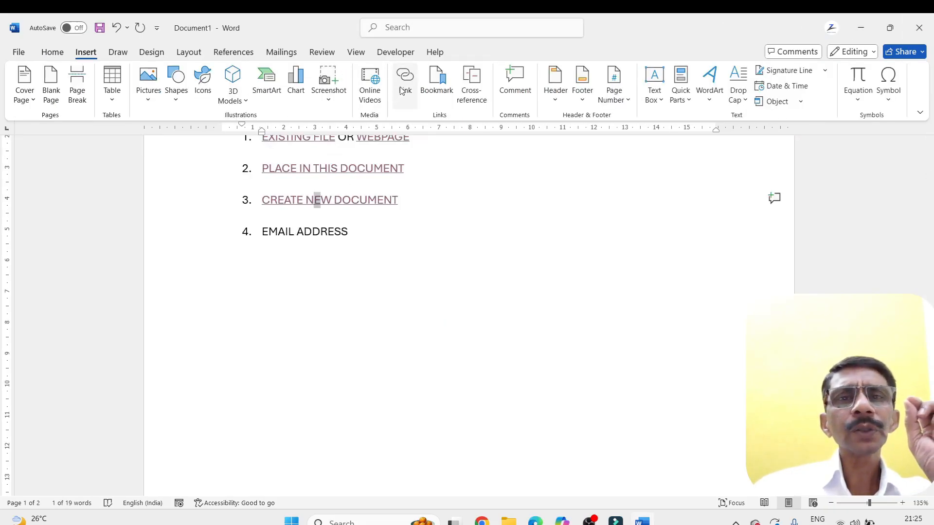
Check the target address of the CREATE NEW DOCUMENT hyperlink and leave its settings unchanged
{"action": "left_click", "coordinate": [405, 81]}
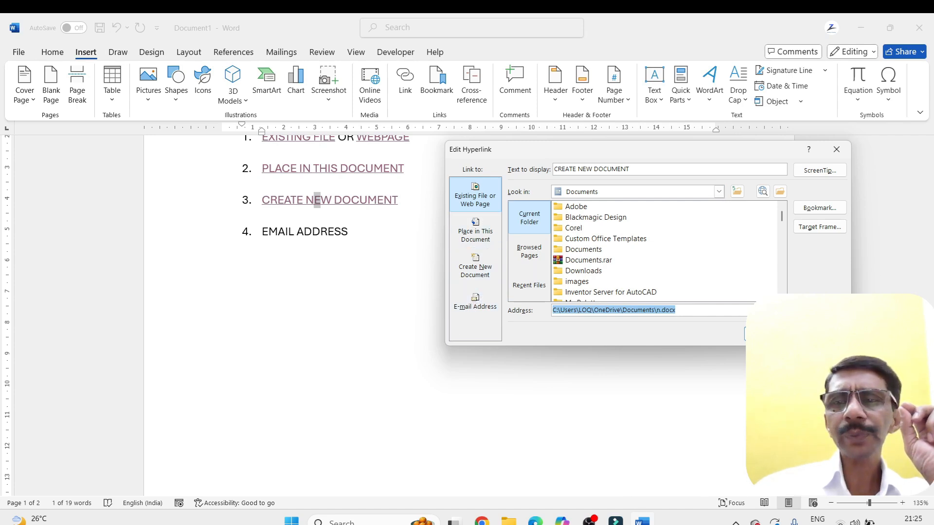
{"action": "left_click", "coordinate": [820, 334]}
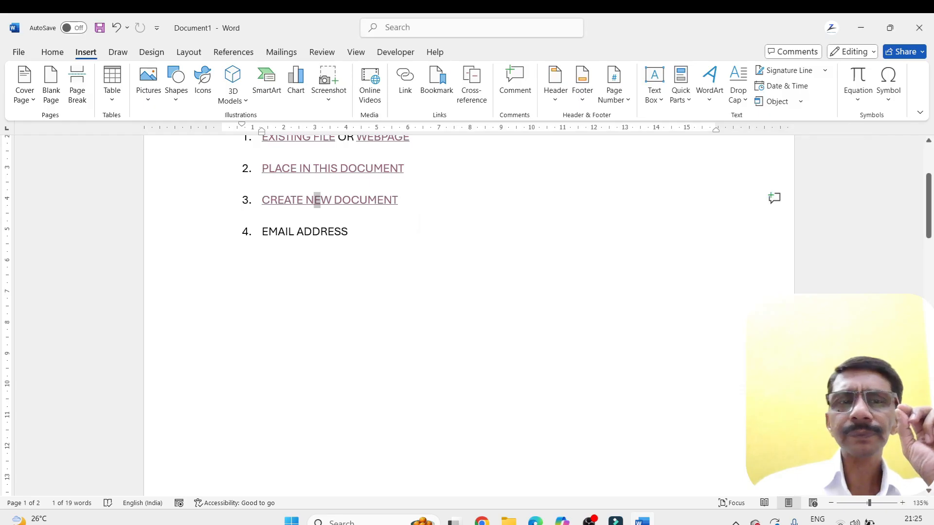
Remove the hyperlinks from EXISTING FILE and WEBPAGE in the first list item
{"action": "scroll", "coordinate": [279, 264], "scroll_direction": "up", "scroll_amount": 3}
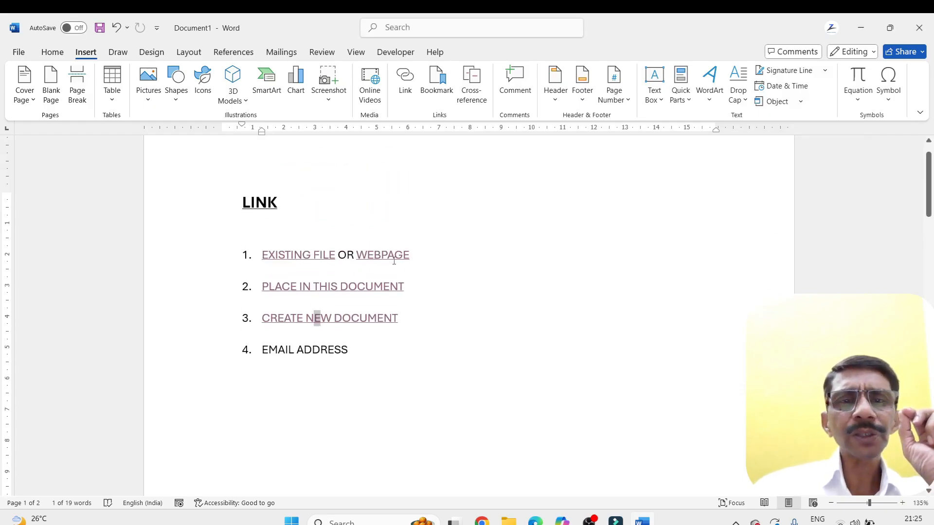
{"action": "mouse_move", "coordinate": [397, 262]}
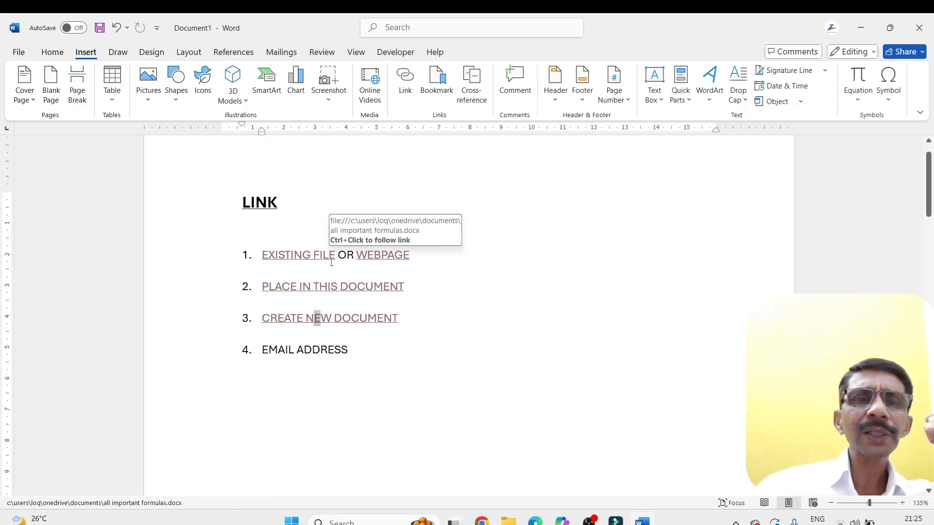
{"action": "right_click", "coordinate": [292, 256]}
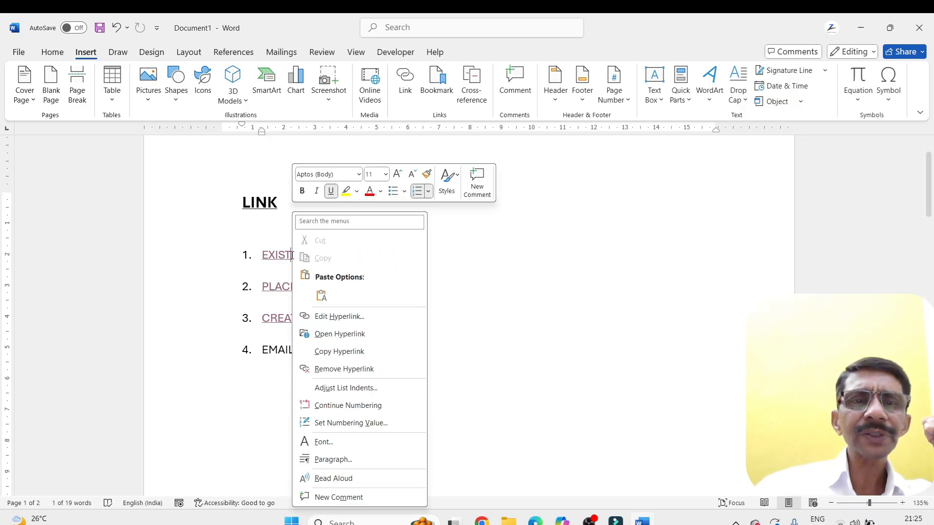
{"action": "left_click", "coordinate": [313, 369]}
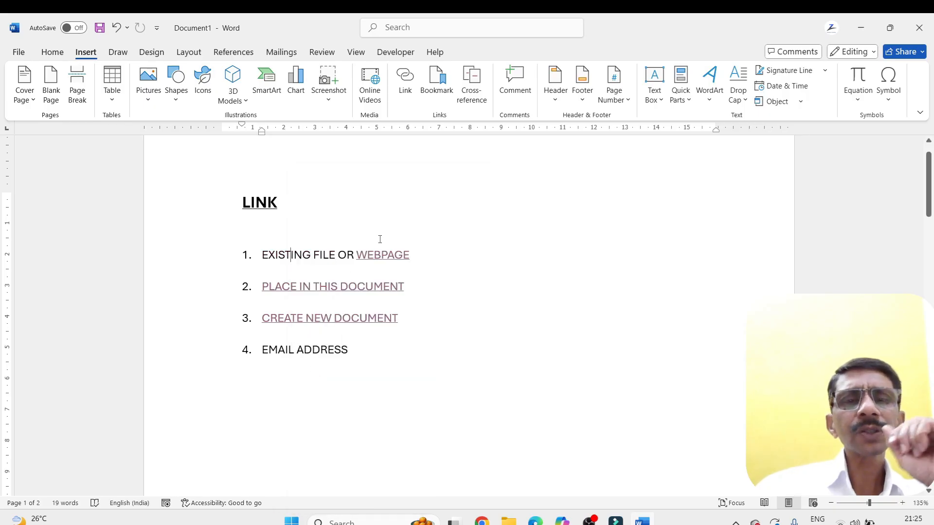
{"action": "right_click", "coordinate": [393, 262]}
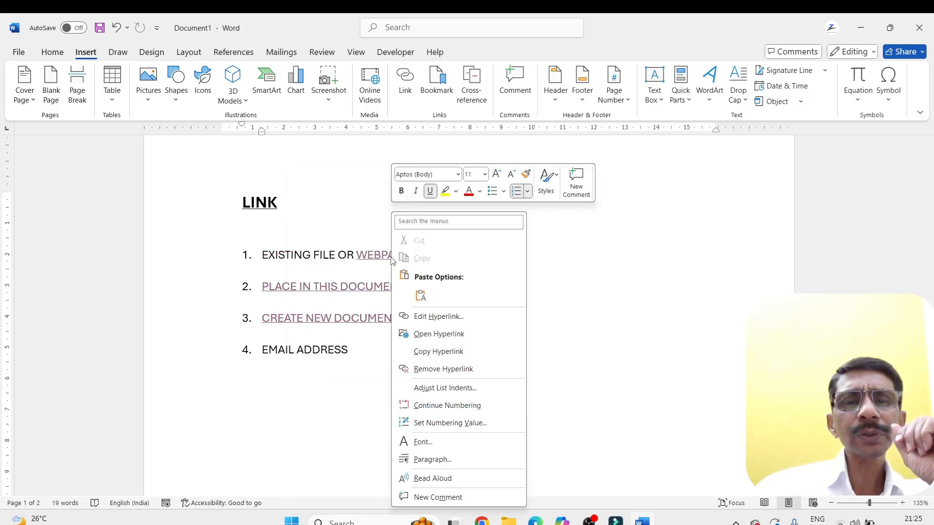
{"action": "left_click", "coordinate": [406, 369]}
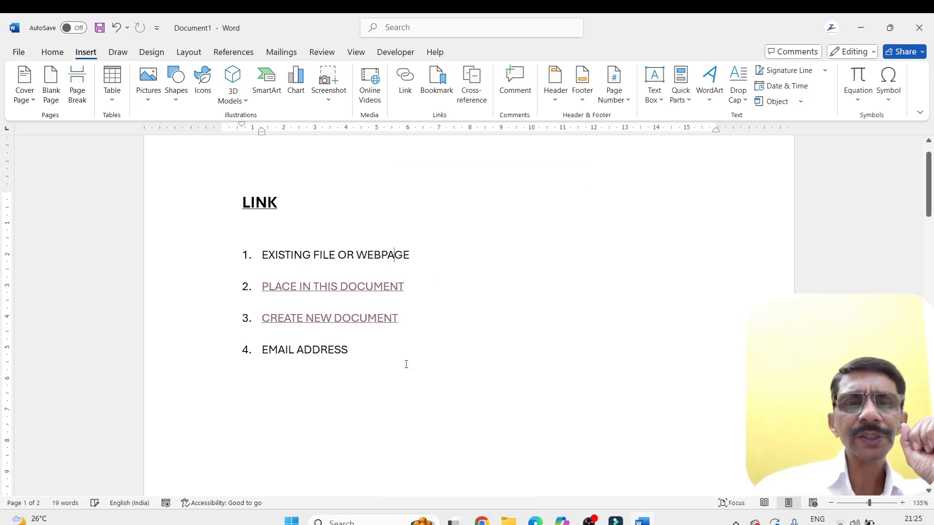
Remove the bookmark hyperlink from the list text PLACE IN THIS DOCUMENT
{"action": "left_click_drag", "start_coordinate": [403, 286], "coordinate": [261, 286]}
{"action": "left_click", "coordinate": [405, 82]}
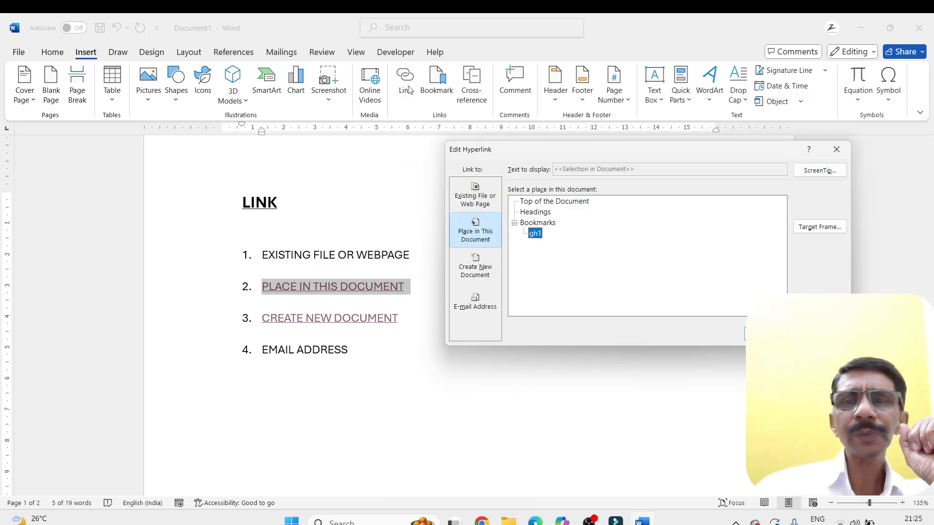
{"action": "left_click", "coordinate": [819, 309]}
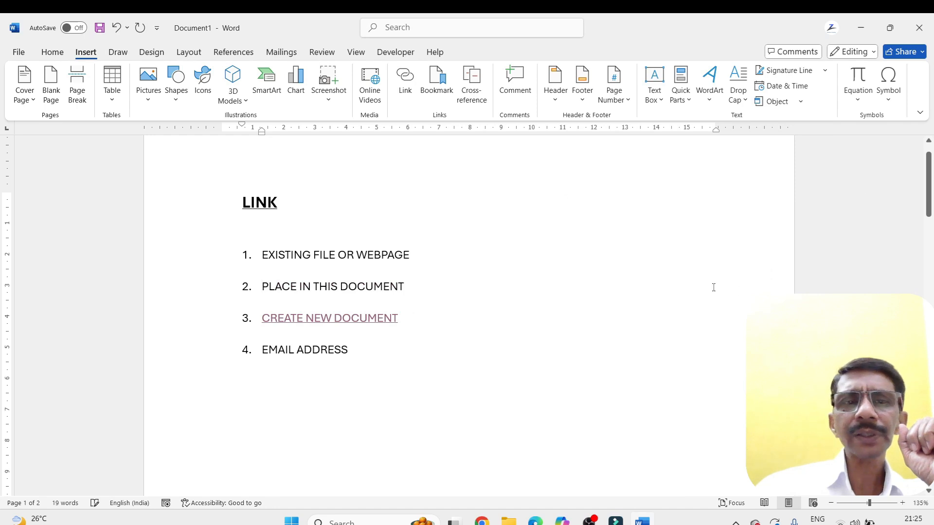
Reopen the hyperlink settings of the whole CREATE NEW DOCUMENT list item and reapply its n.docx target
{"action": "left_click_drag", "start_coordinate": [402, 318], "coordinate": [262, 318]}
{"action": "left_click", "coordinate": [404, 86]}
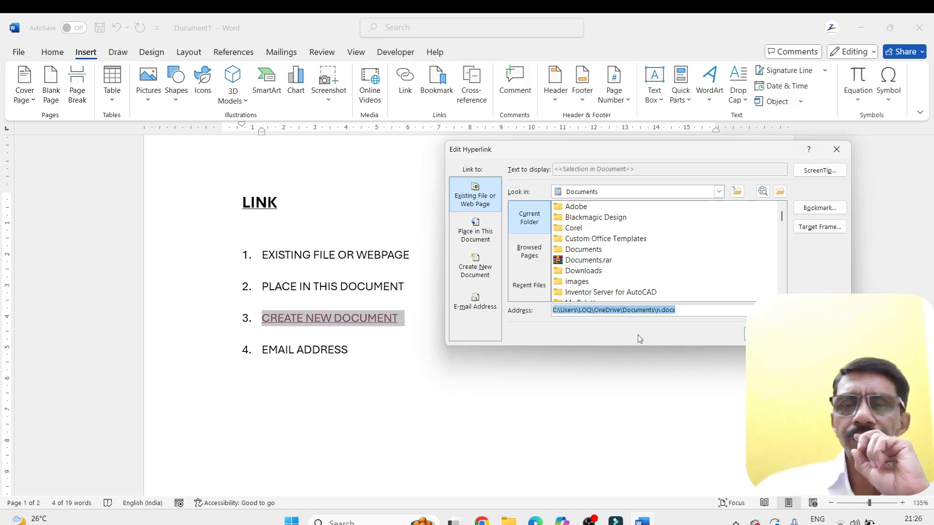
{"action": "key", "text": "Return"}
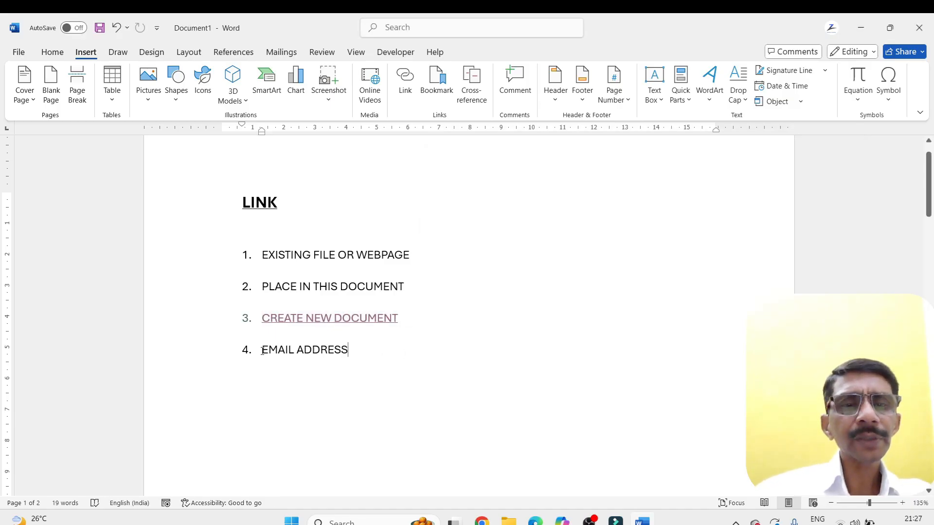
Hyperlink the list text EMAIL ADDRESS to an e-mail address, entering the recipient's Gmail address and leaving the subject empty
{"action": "left_click_drag", "start_coordinate": [262, 351], "coordinate": [352, 351]}
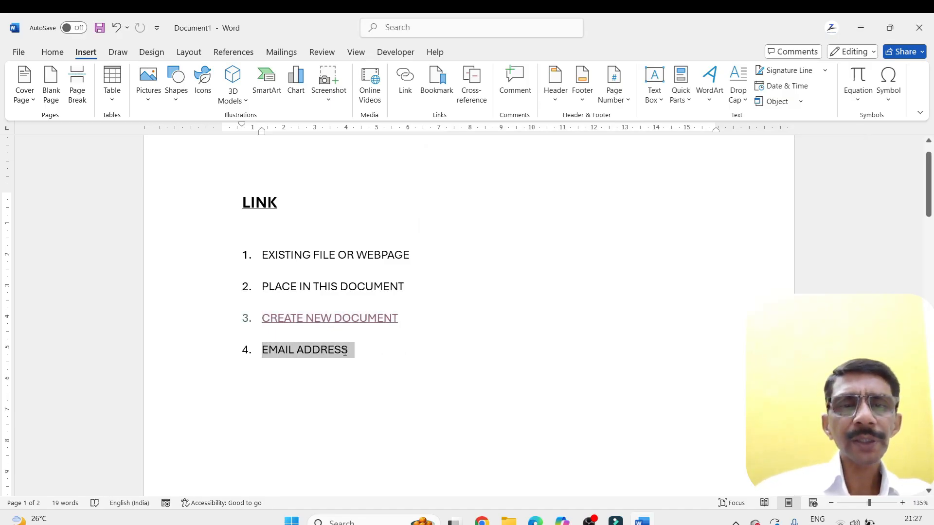
{"action": "left_click", "coordinate": [401, 92]}
{"action": "left_click", "coordinate": [479, 301]}
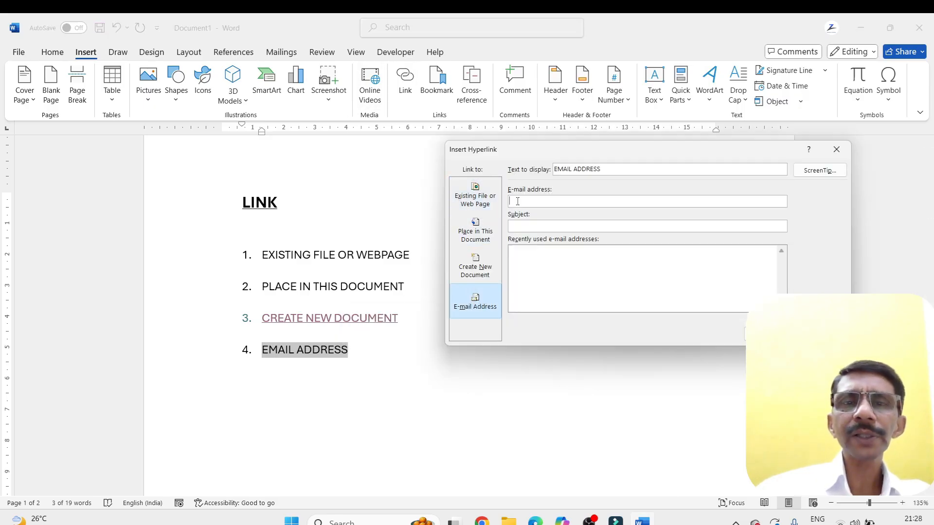
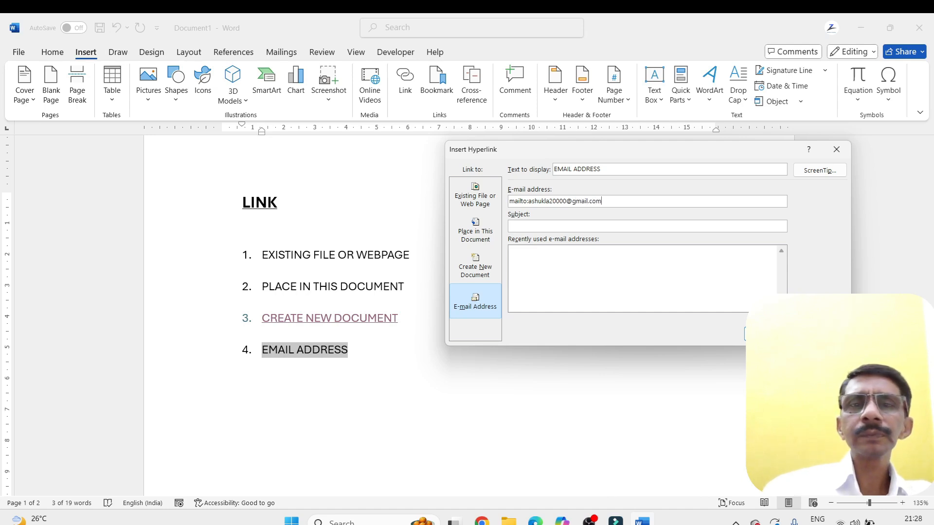
{"action": "left_click", "coordinate": [765, 333]}
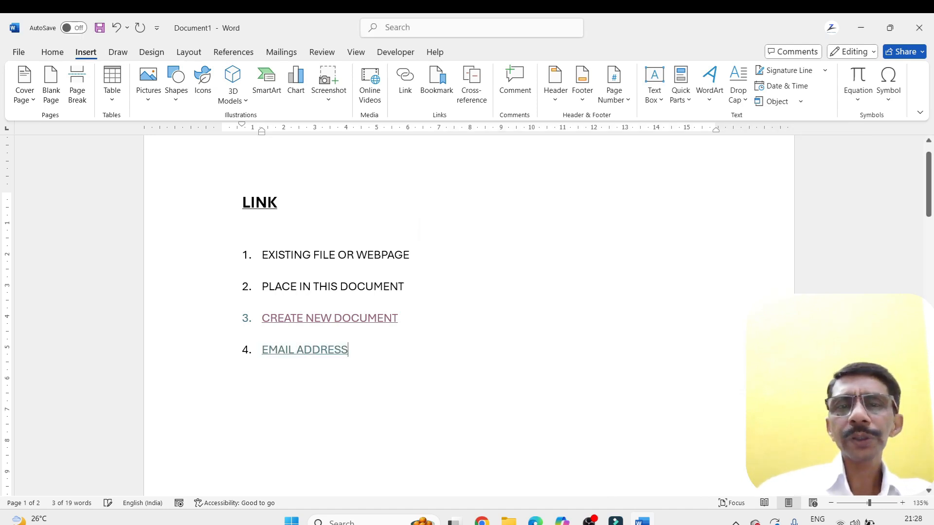
Follow the EMAIL ADDRESS link to Chrome, view the Gmail inbox there, and close the browser to return to Word
{"action": "left_click", "coordinate": [314, 350], "text": "ctrl"}
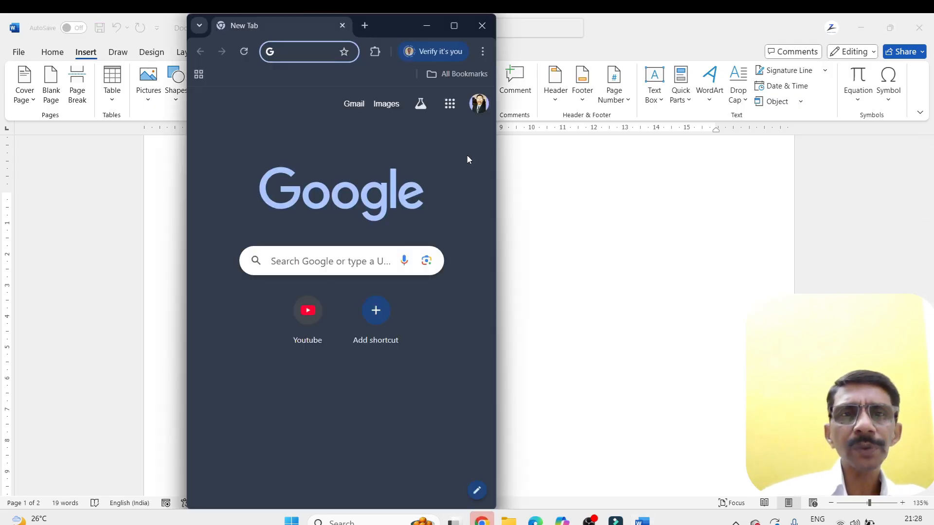
{"action": "left_click", "coordinate": [448, 25]}
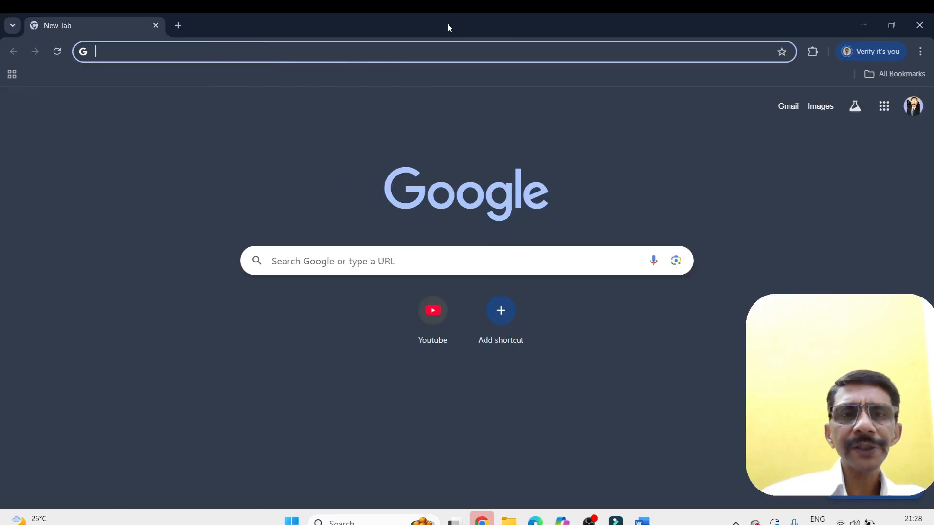
{"action": "left_click", "coordinate": [779, 110]}
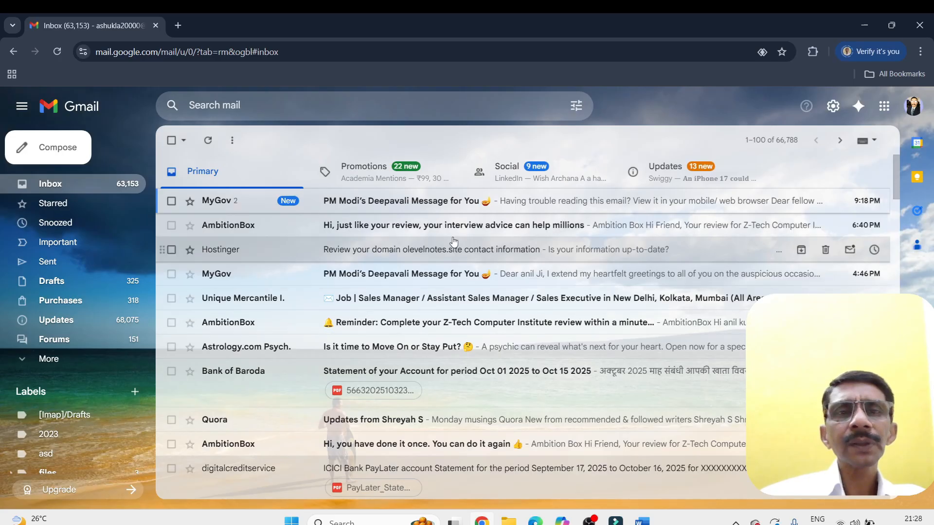
{"action": "left_click", "coordinate": [922, 29]}
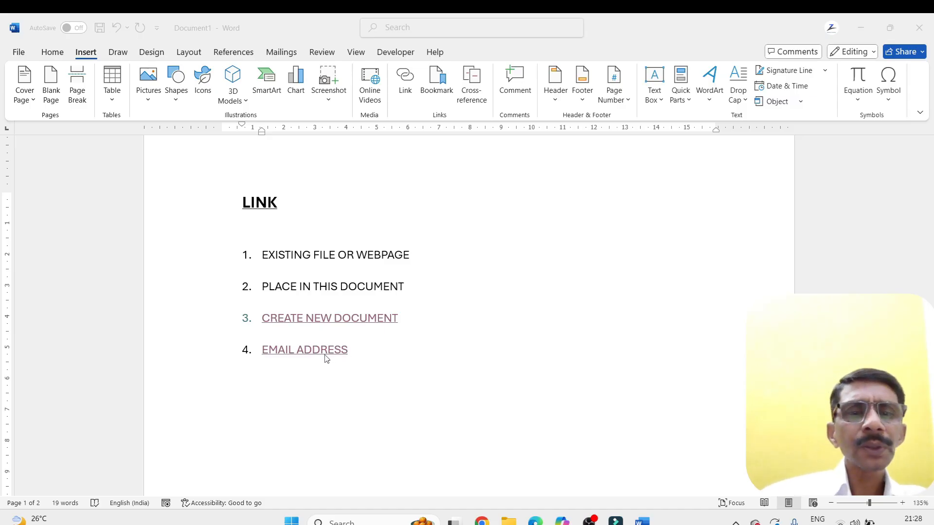
Check the settings of the EMAIL ADDRESS hyperlink and leave them unchanged
{"action": "left_click", "coordinate": [406, 88]}
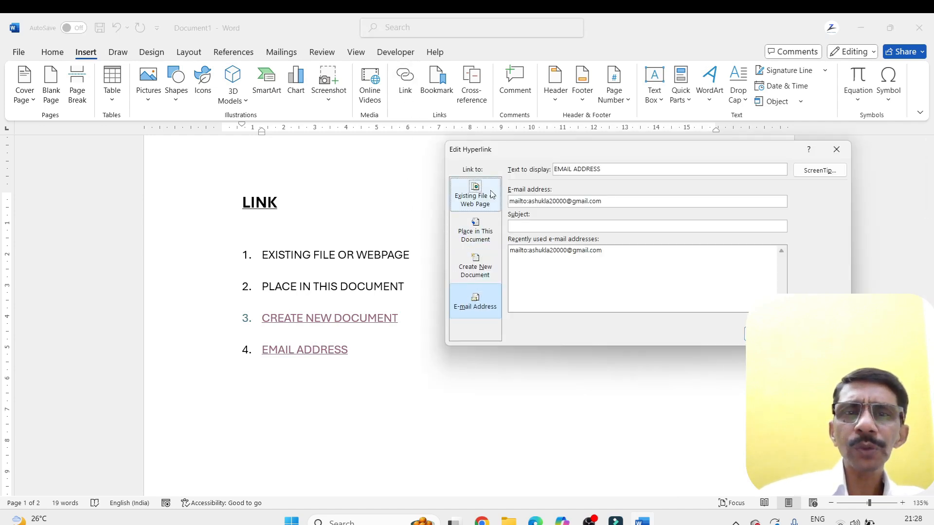
{"action": "left_click", "coordinate": [820, 334]}
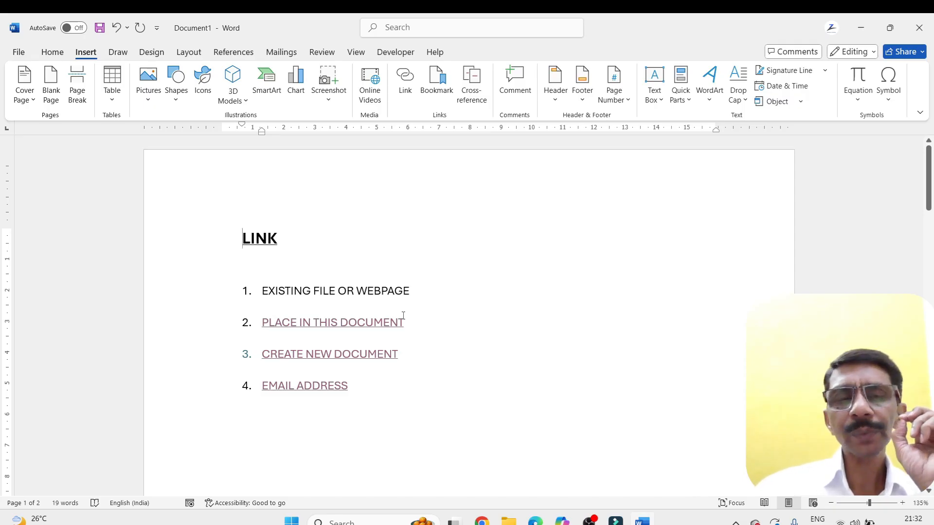
In the empty area of the first page below the list, add three lines reading Chapter 1, Chapter 2 and Chapter3
{"action": "left_click", "coordinate": [53, 52]}
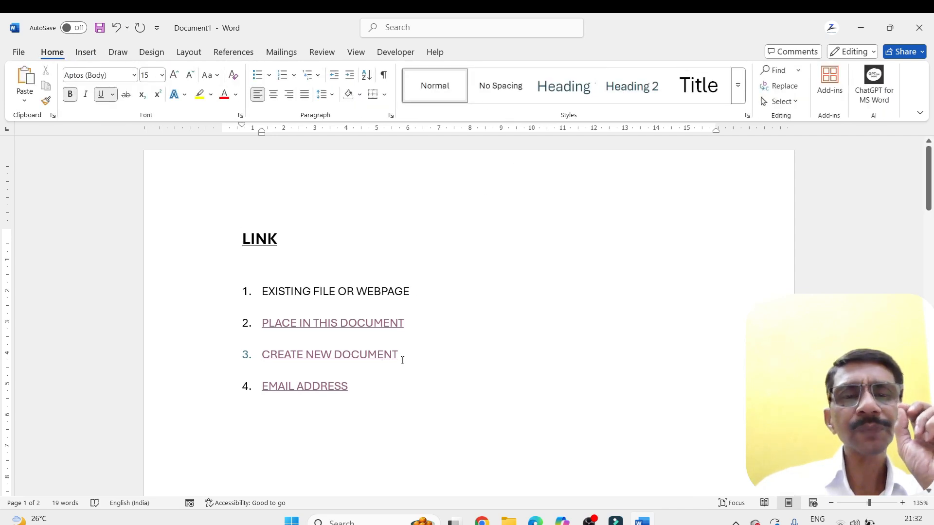
{"action": "left_click", "coordinate": [370, 393]}
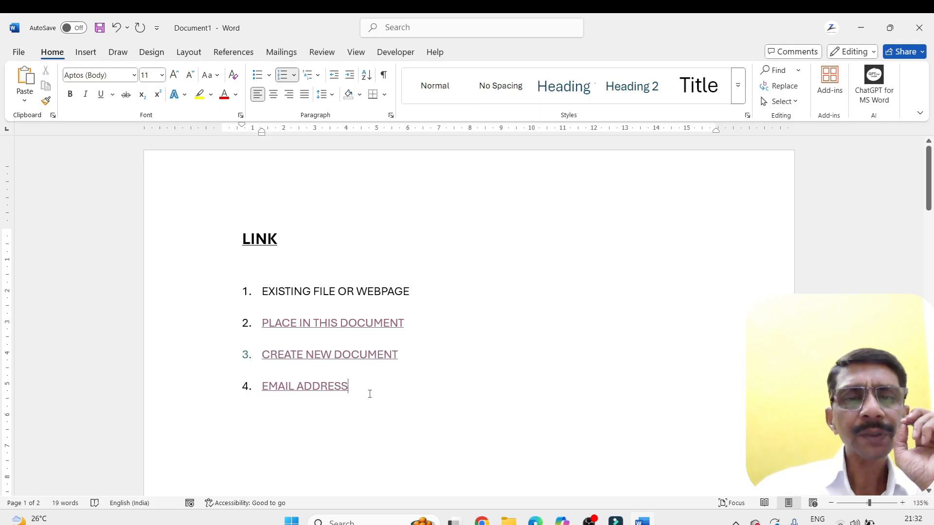
{"action": "scroll", "coordinate": [369, 393], "scroll_direction": "down", "scroll_amount": 5}
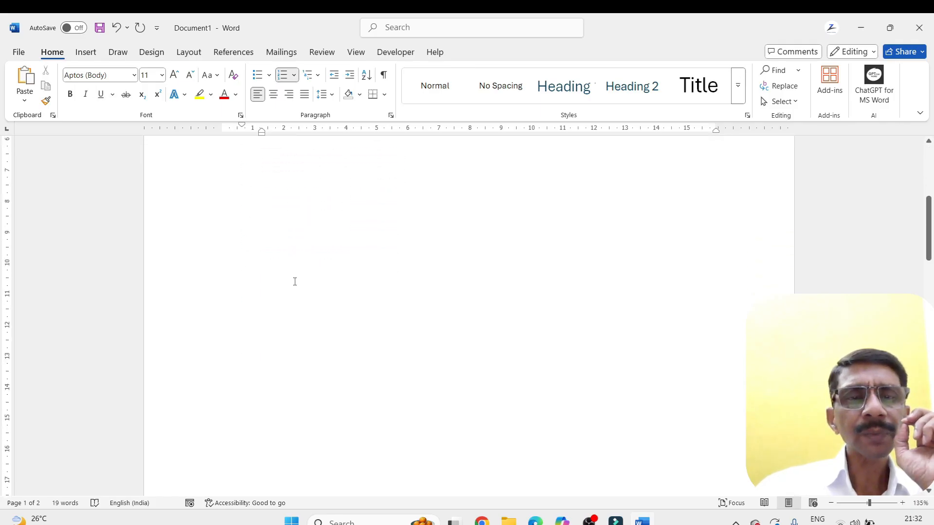
{"action": "double_click", "coordinate": [273, 275]}
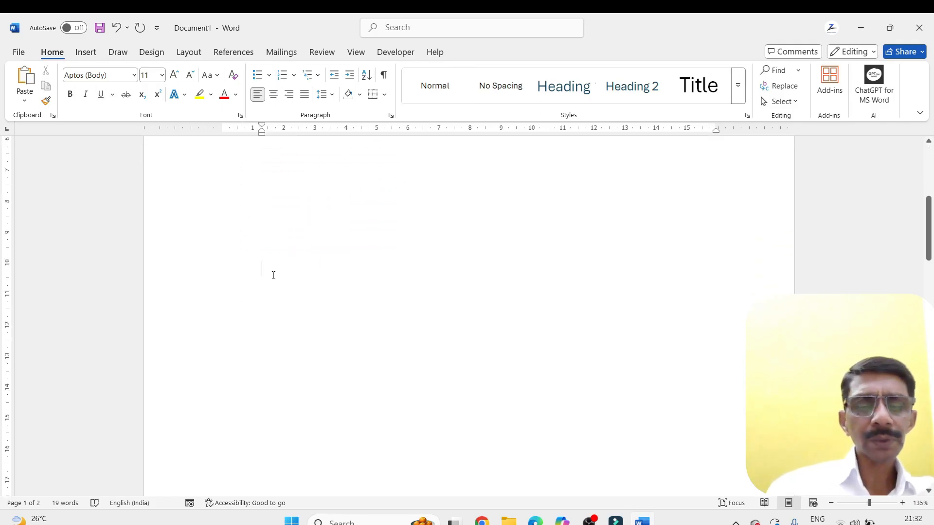
{"action": "type", "text": "chapter "}
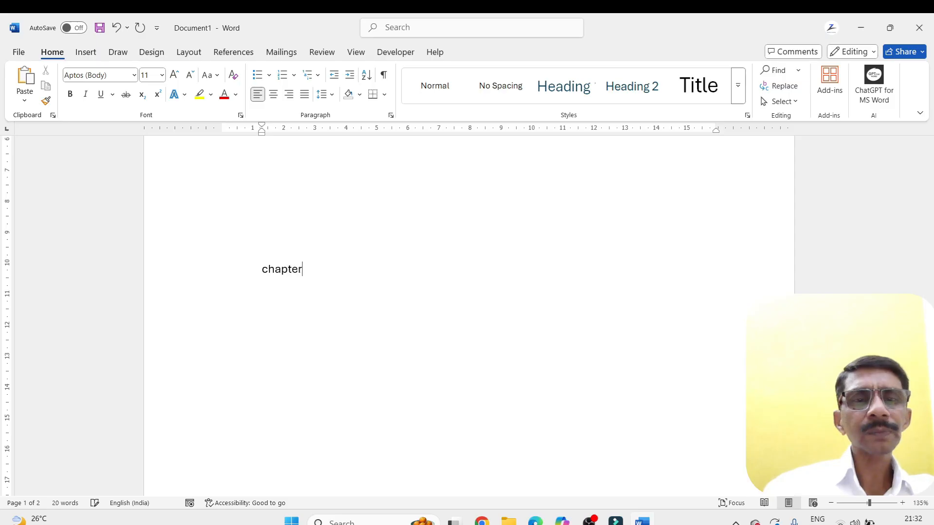
{"action": "type", "text": "1"}
{"action": "key", "text": "Return"}
{"action": "type", "text": "c"}
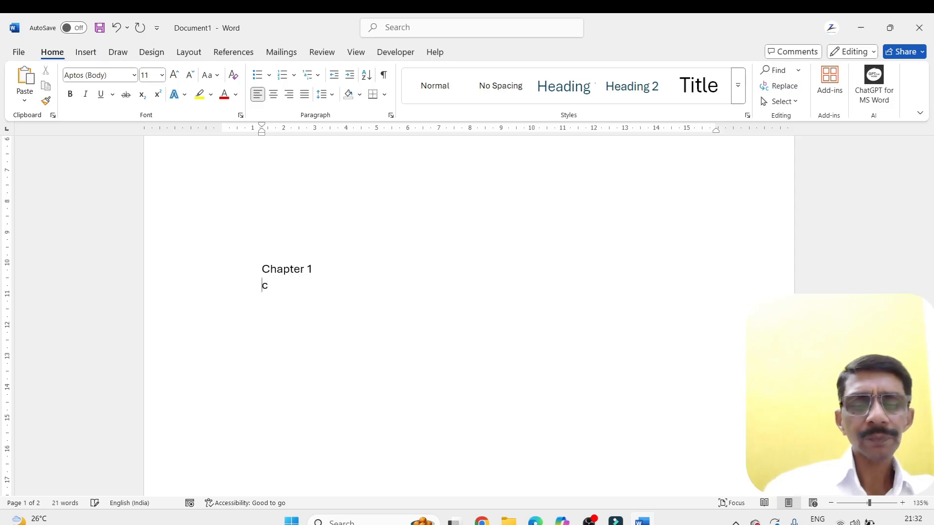
{"action": "type", "text": "hpa"}
{"action": "key", "text": "BackSpace"}
{"action": "key", "text": "BackSpace"}
{"action": "type", "text": "ap"}
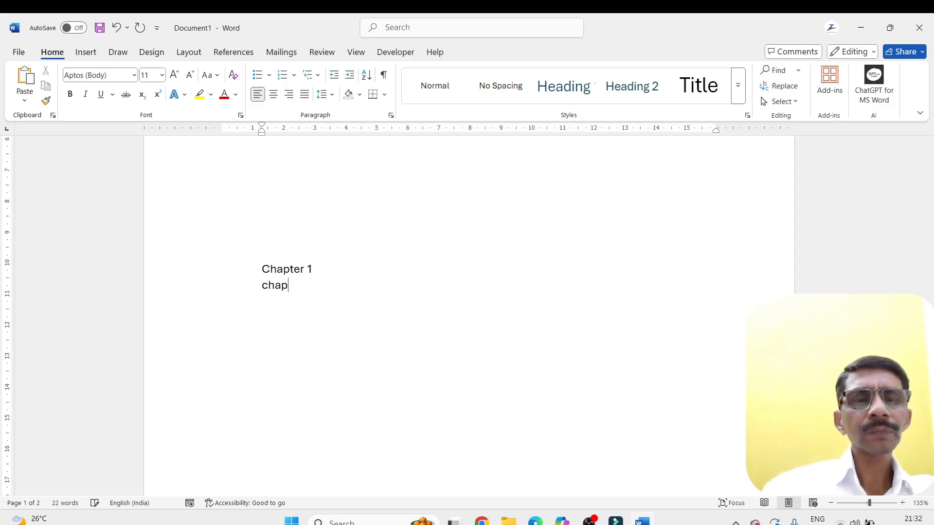
{"action": "type", "text": "ter 2"}
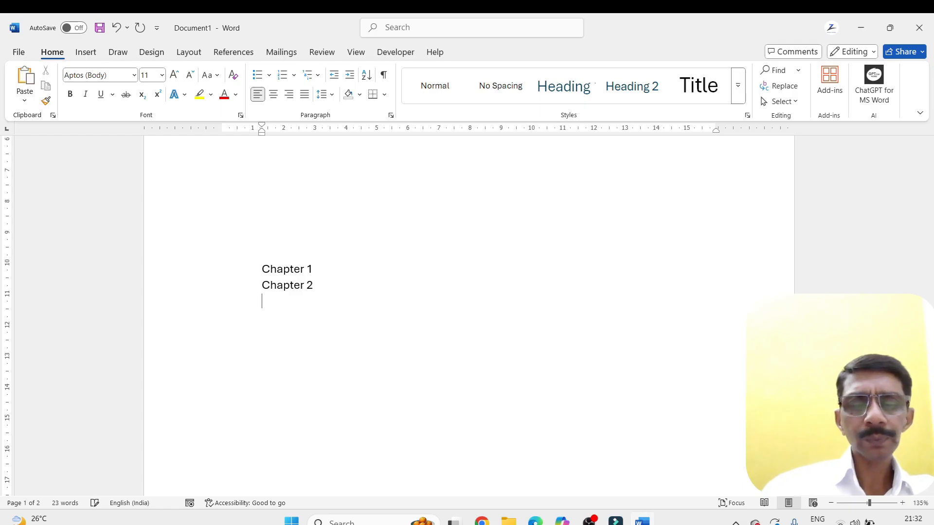
{"action": "type", "text": "chapter"}
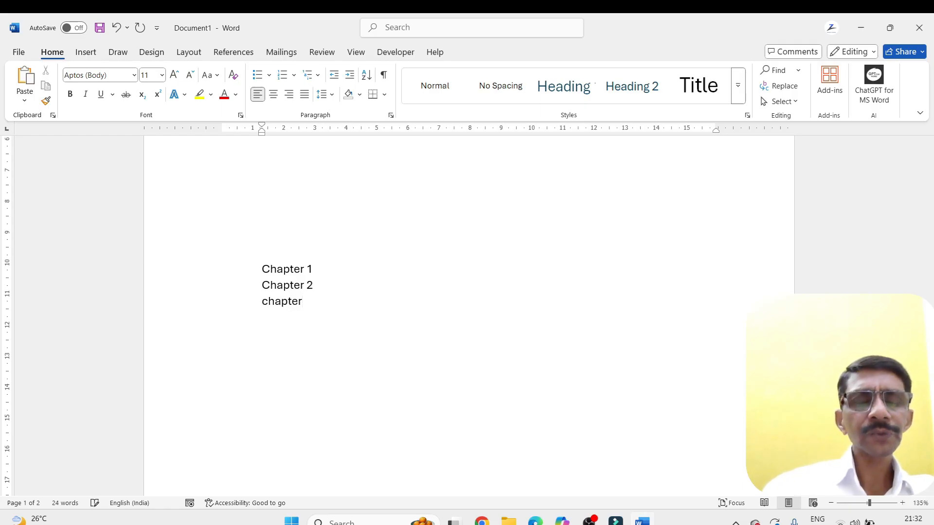
{"action": "type", "text": " 3"}
Insert two blank lines between the Chapter 1 and Chapter 2 lines
{"action": "key", "text": "Up"}
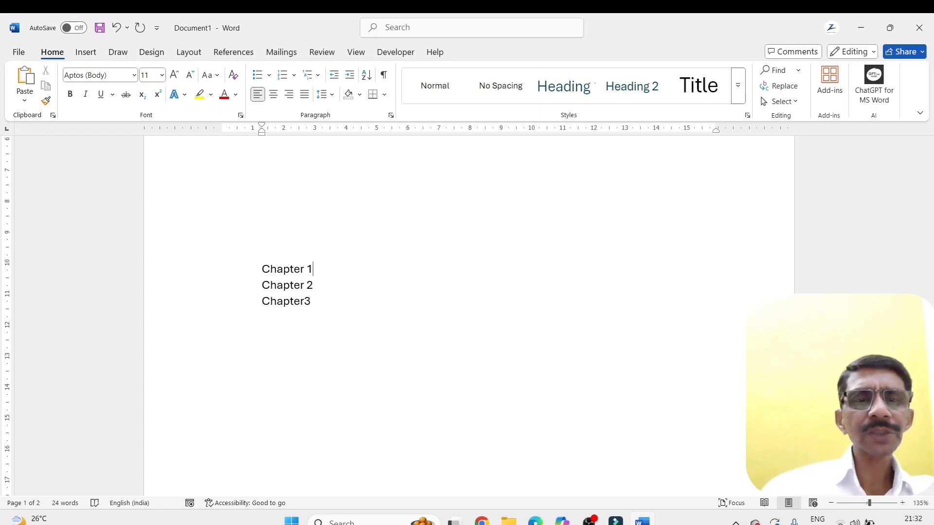
{"action": "key", "text": "Return"}
Put three blank lines between Chapter 2 and Chapter3, and add one more blank line above Chapter 2
{"action": "key", "text": "Return"}
{"action": "key", "text": "Down"}
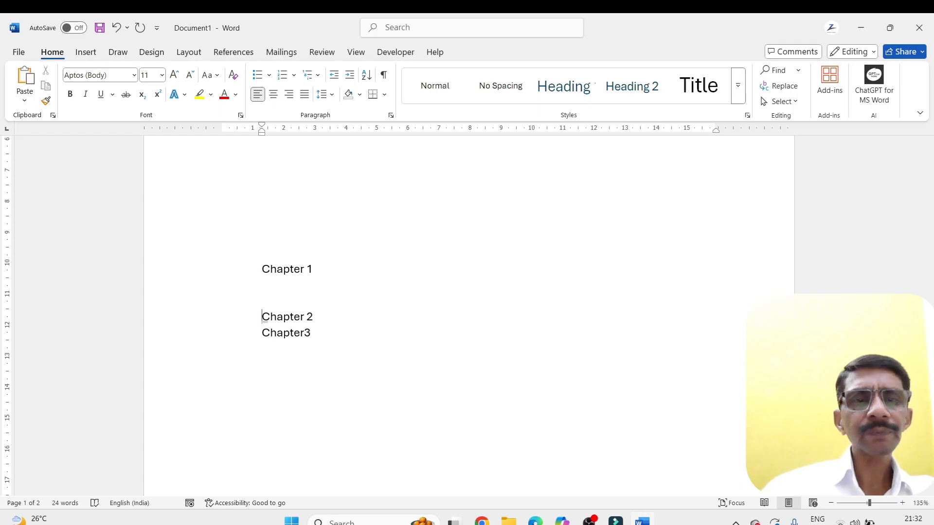
{"action": "key", "text": "Down"}
{"action": "key", "text": "Return"}
{"action": "key", "text": "Return"}
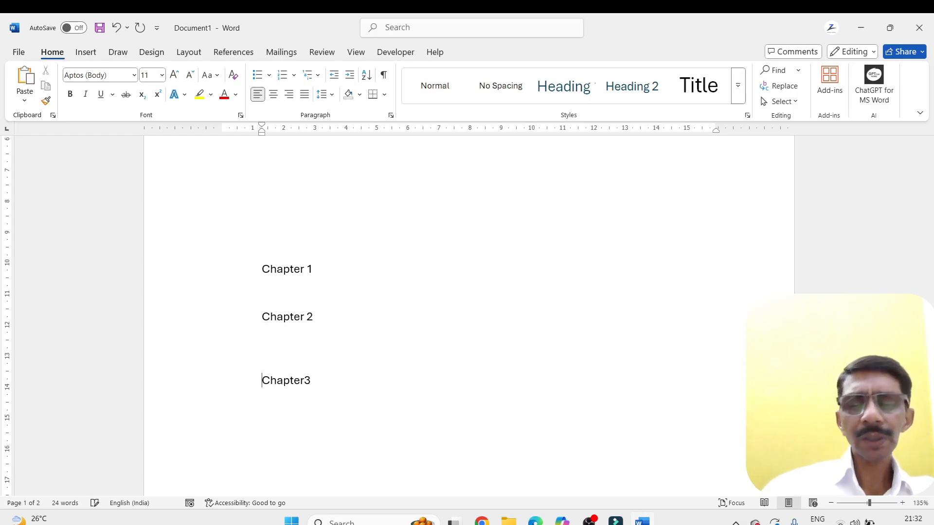
{"action": "key", "text": "Up"}
{"action": "key", "text": "Up"}
{"action": "key", "text": "Up"}
{"action": "key", "text": "Return"}
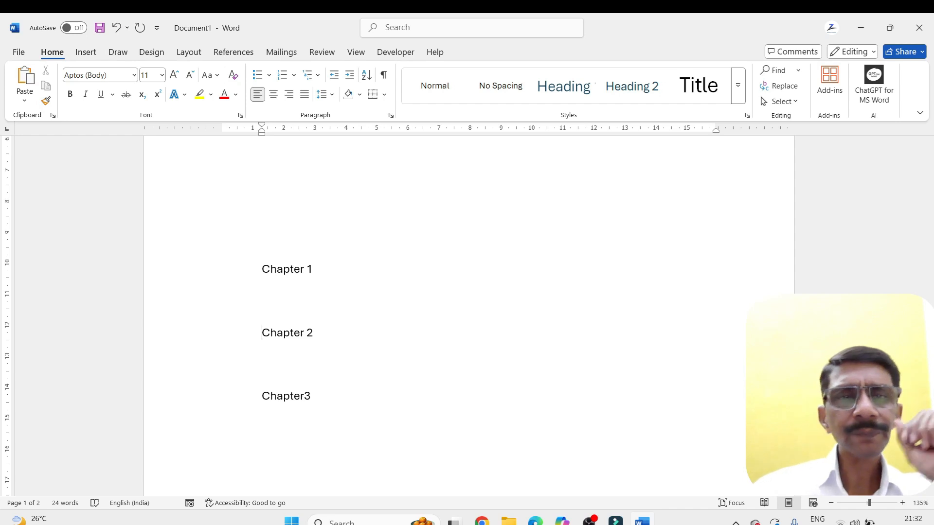
Apply the Heading 1 style to Chapter 1, Heading 2 to Chapter 2 and Heading 3 to Chapter3
{"action": "left_click_drag", "start_coordinate": [313, 266], "coordinate": [262, 269]}
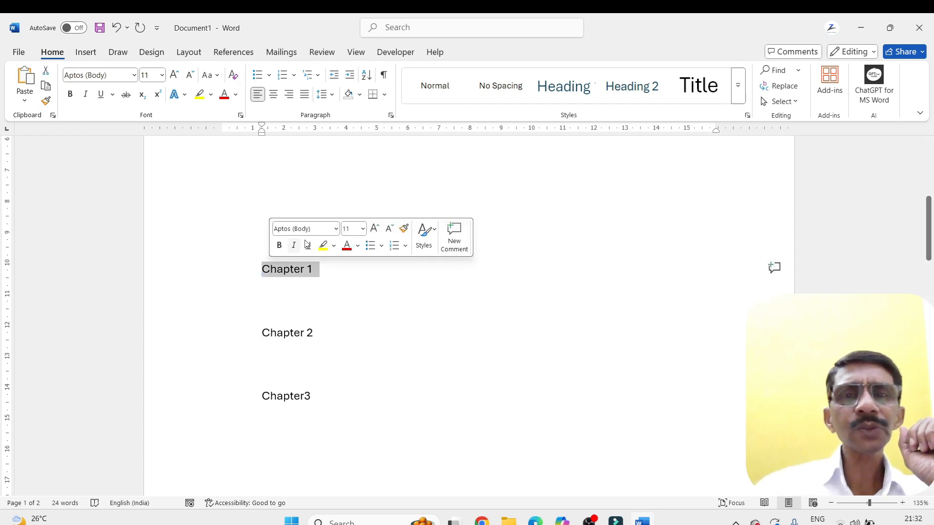
{"action": "left_click", "coordinate": [566, 86]}
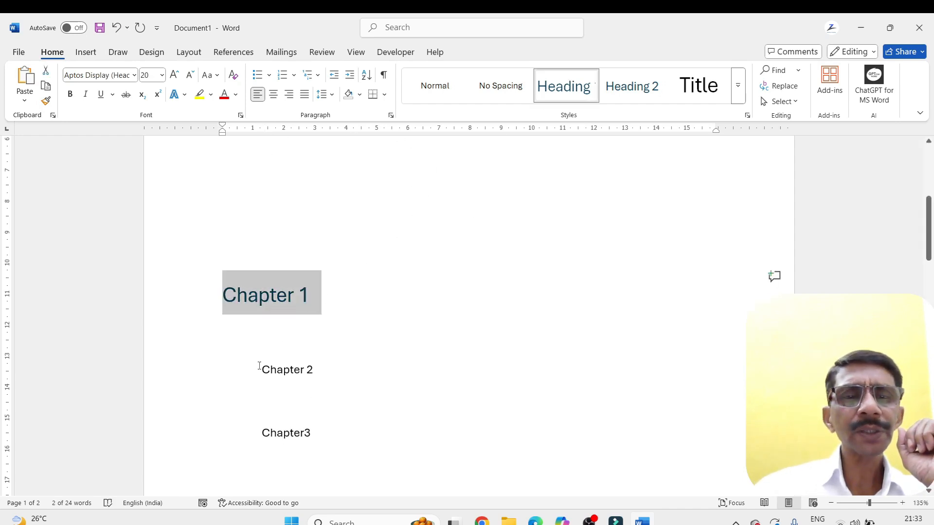
{"action": "left_click_drag", "start_coordinate": [260, 369], "coordinate": [329, 369]}
{"action": "left_click", "coordinate": [632, 86]}
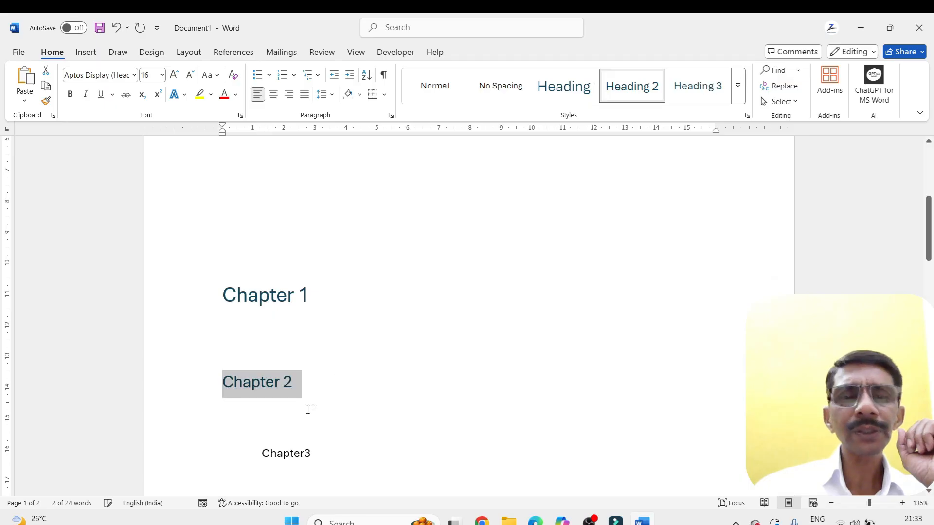
{"action": "left_click_drag", "start_coordinate": [261, 454], "coordinate": [322, 450]}
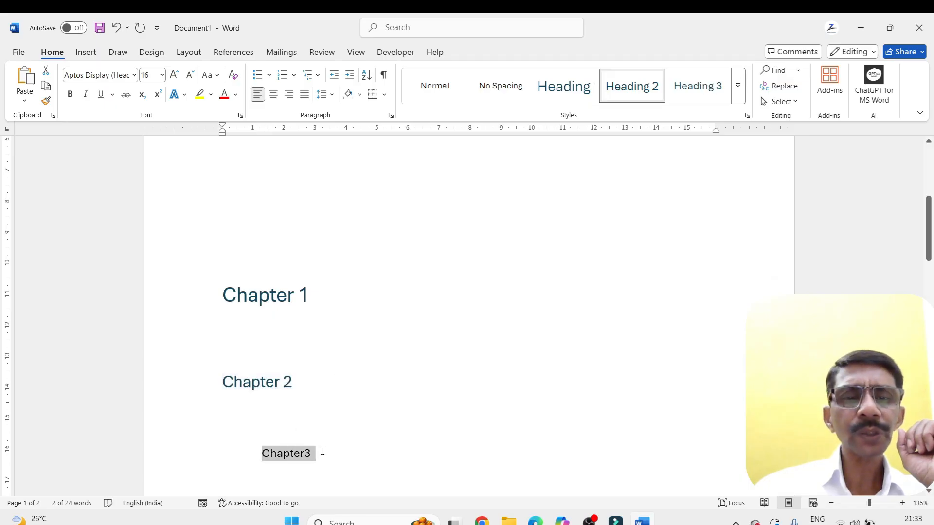
{"action": "left_click", "coordinate": [696, 86]}
{"action": "left_click", "coordinate": [352, 413]}
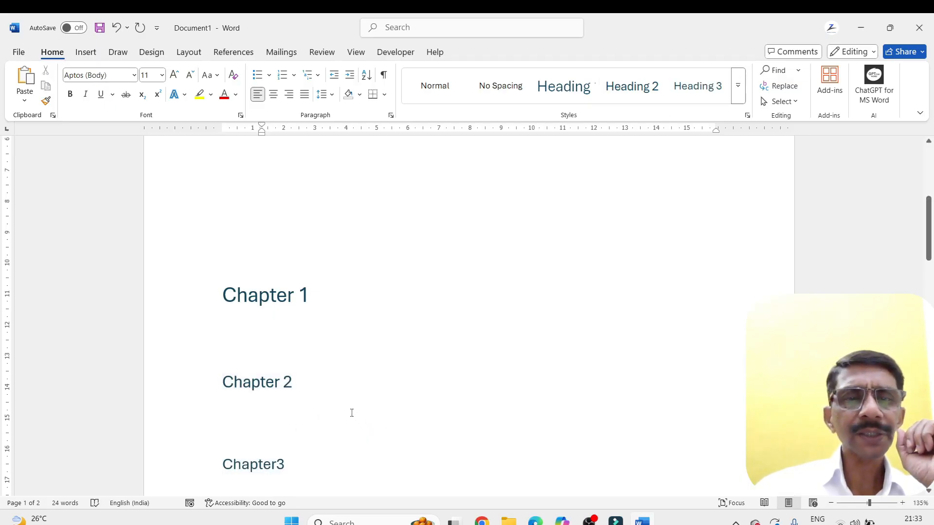
Insert three blank lines above the LINK title and place the cursor on the first of them
{"action": "scroll", "coordinate": [352, 413], "scroll_direction": "up", "scroll_amount": 5}
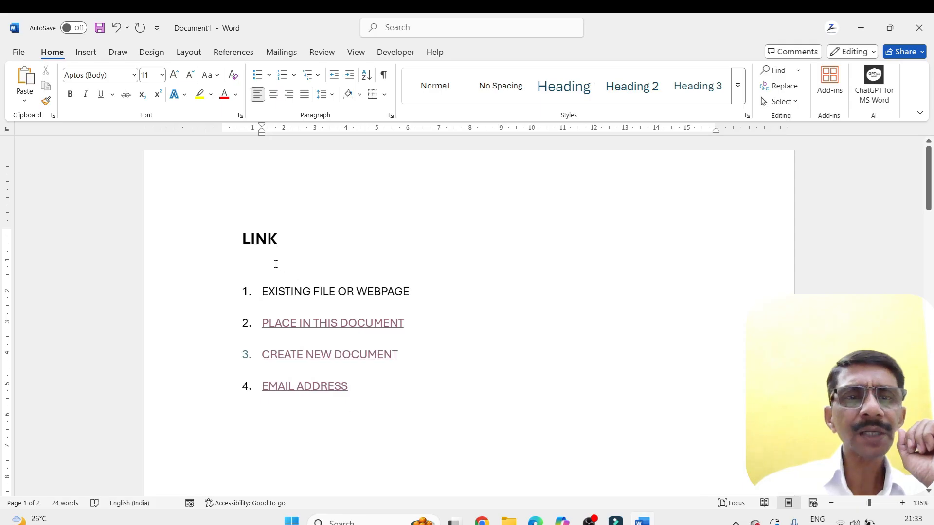
{"action": "left_click", "coordinate": [243, 240]}
{"action": "key", "text": "Return"}
{"action": "key", "text": "Return"}
{"action": "key", "text": "Return"}
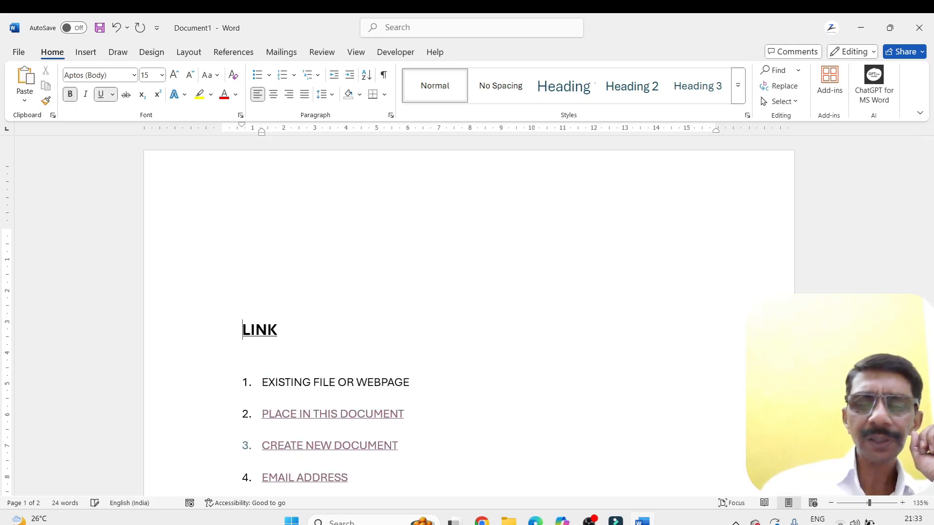
{"action": "key", "text": "Up"}
{"action": "key", "text": "Up"}
{"action": "key", "text": "Up"}
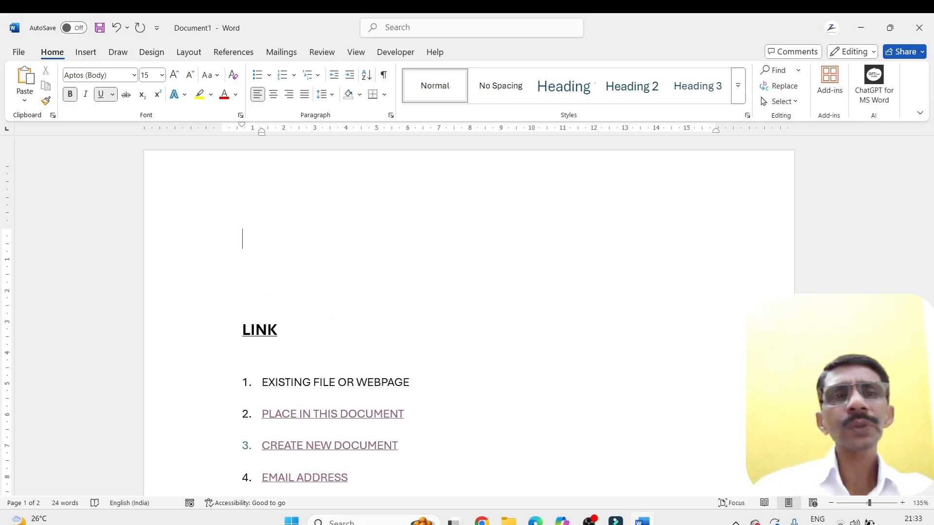
Insert an Automatic Table 1 table of contents at the start of the document
{"action": "left_click", "coordinate": [234, 52]}
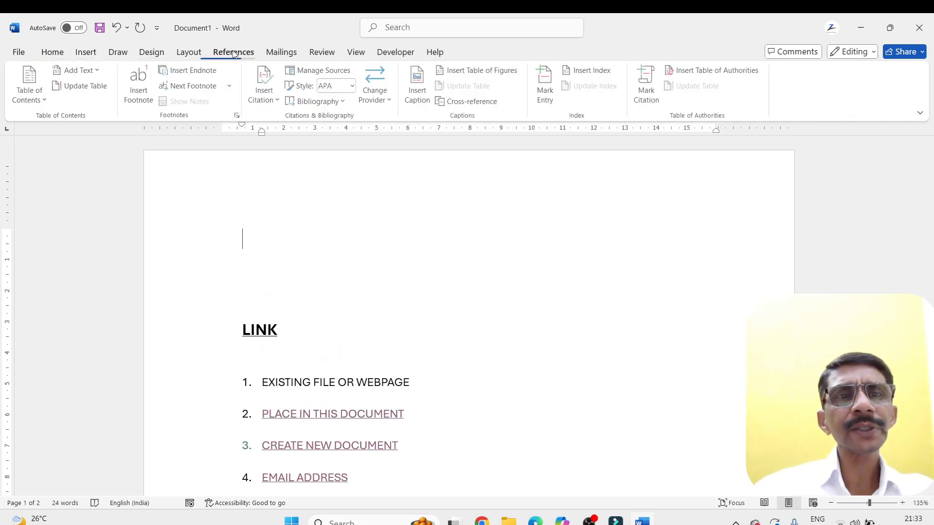
{"action": "left_click", "coordinate": [48, 100]}
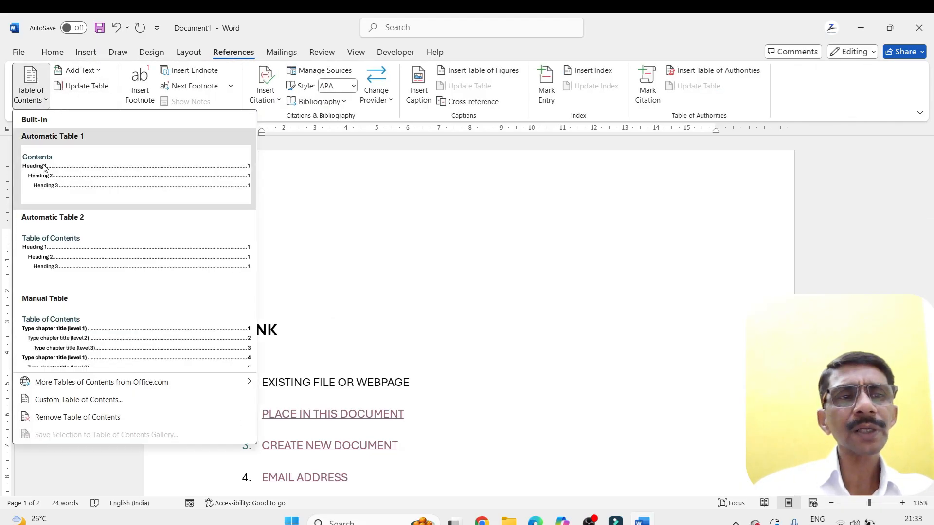
{"action": "left_click", "coordinate": [44, 166]}
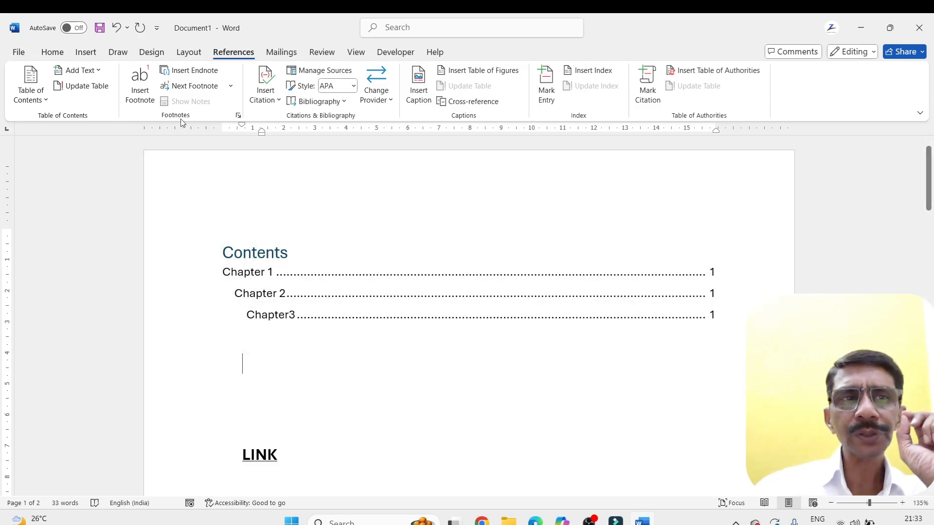
Point the PLACE IN THIS DOCUMENT hyperlink to the Chapter 2 heading, follow it to check the target, and return to the link list
{"action": "left_click", "coordinate": [86, 52]}
{"action": "scroll", "coordinate": [210, 313], "scroll_direction": "down", "scroll_amount": 6}
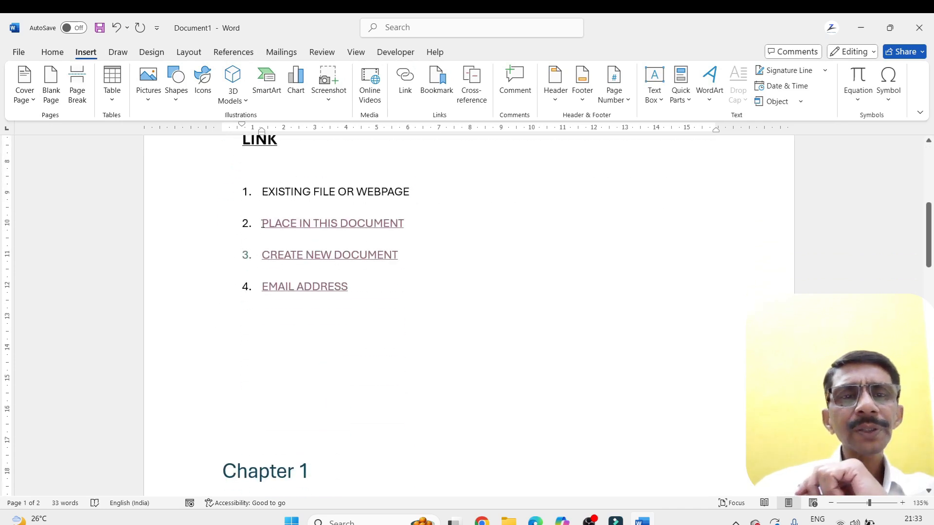
{"action": "left_click_drag", "start_coordinate": [263, 229], "coordinate": [410, 227]}
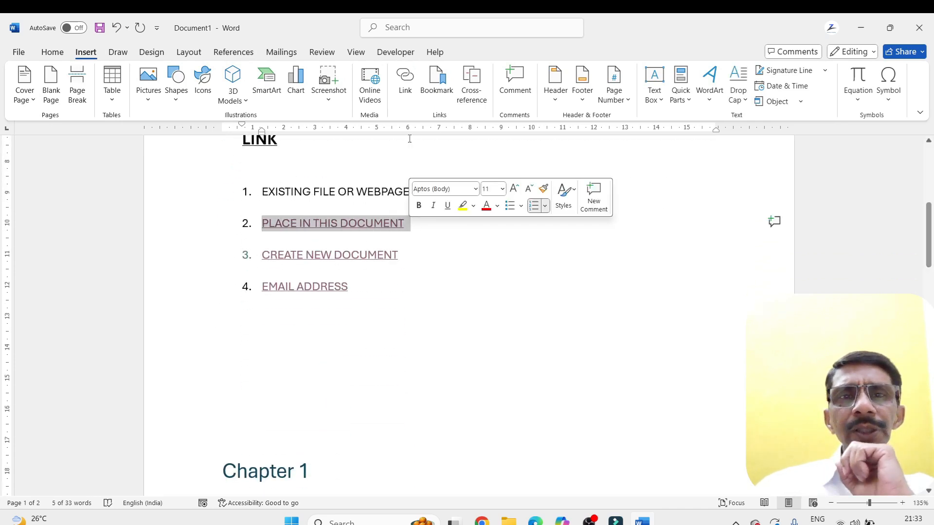
{"action": "left_click", "coordinate": [405, 78]}
{"action": "left_click", "coordinate": [479, 227]}
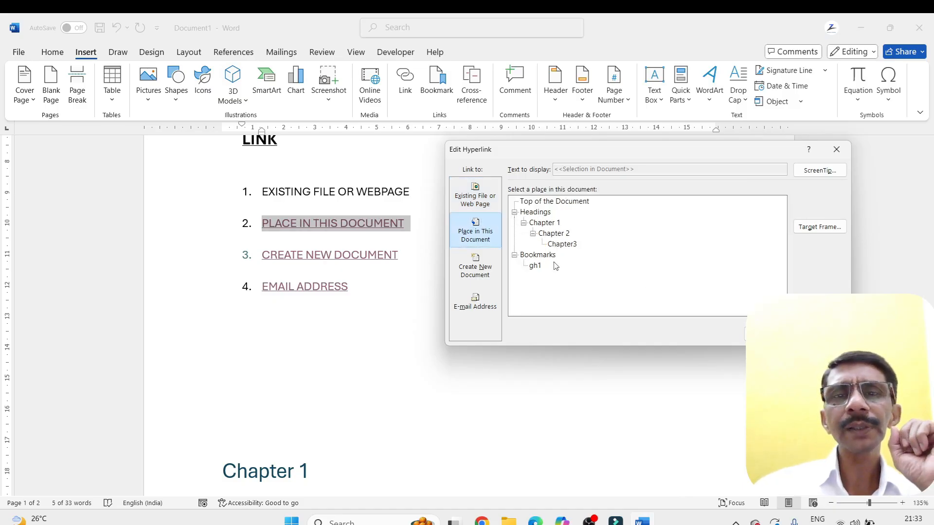
{"action": "left_click", "coordinate": [551, 234]}
{"action": "left_click", "coordinate": [763, 333]}
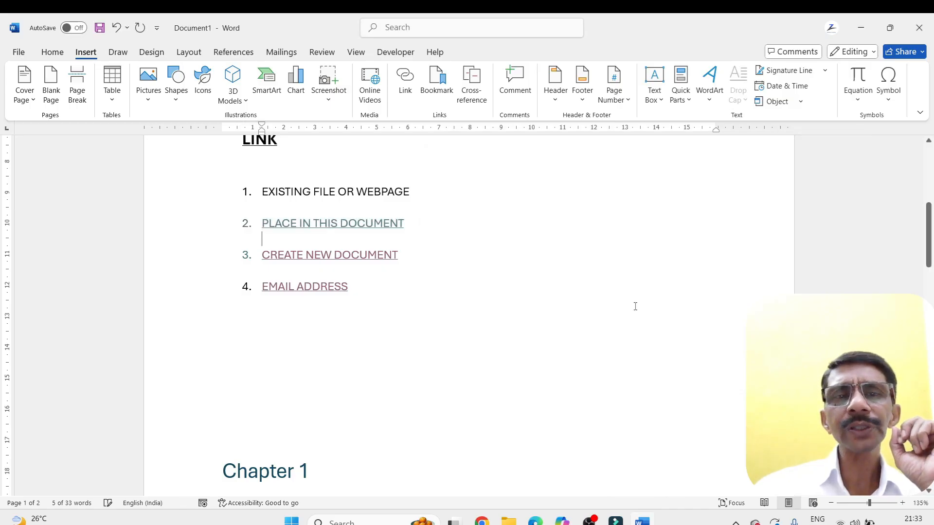
{"action": "left_click", "coordinate": [335, 226], "text": "ctrl"}
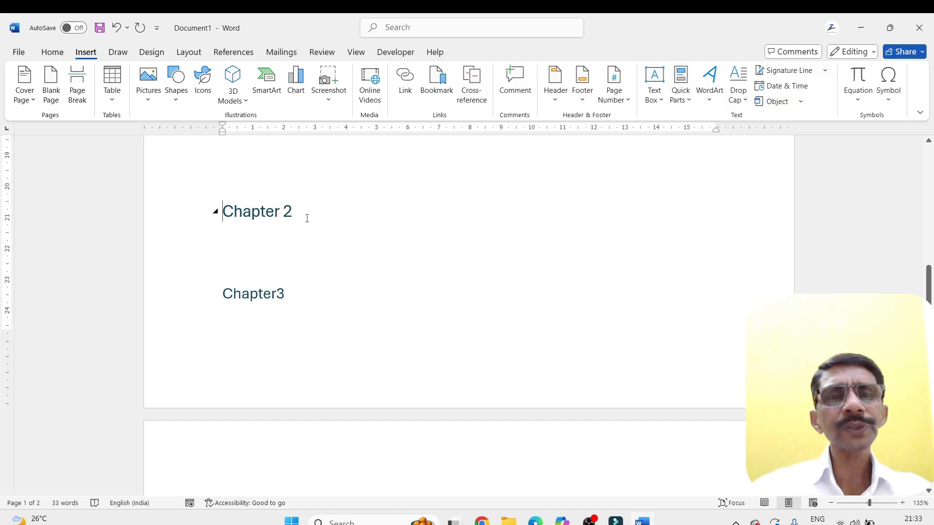
{"action": "scroll", "coordinate": [307, 218], "scroll_direction": "up", "scroll_amount": 8}
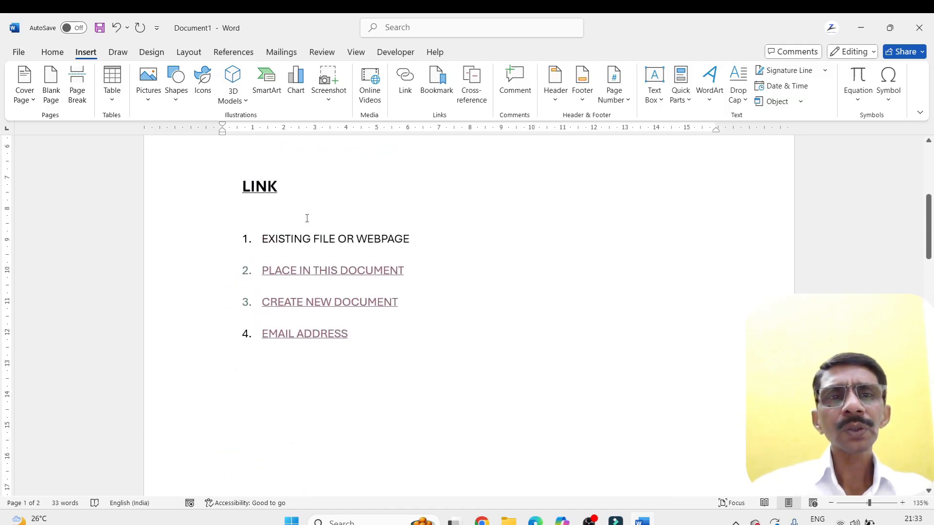